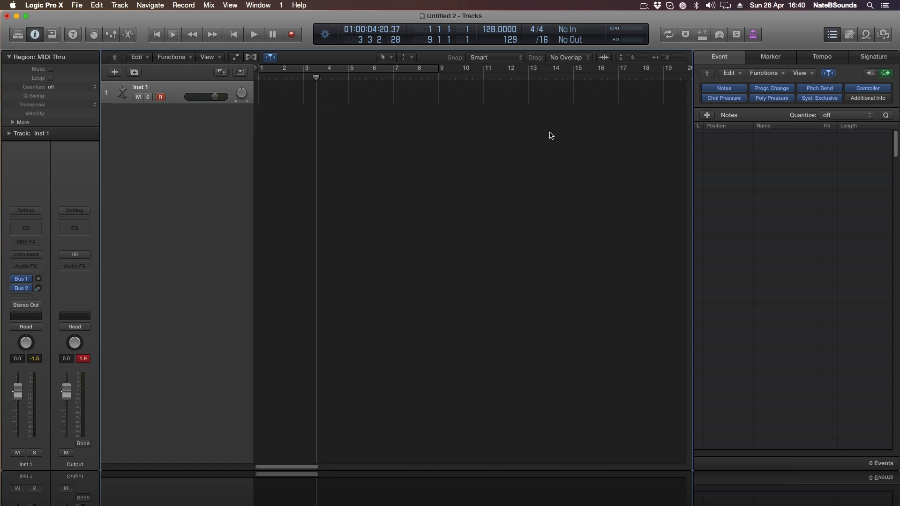
# - Return the playhead to bar 1 and load a stereo EXS24 sampler on the Inst 1 track
pyautogui.click(258, 79)
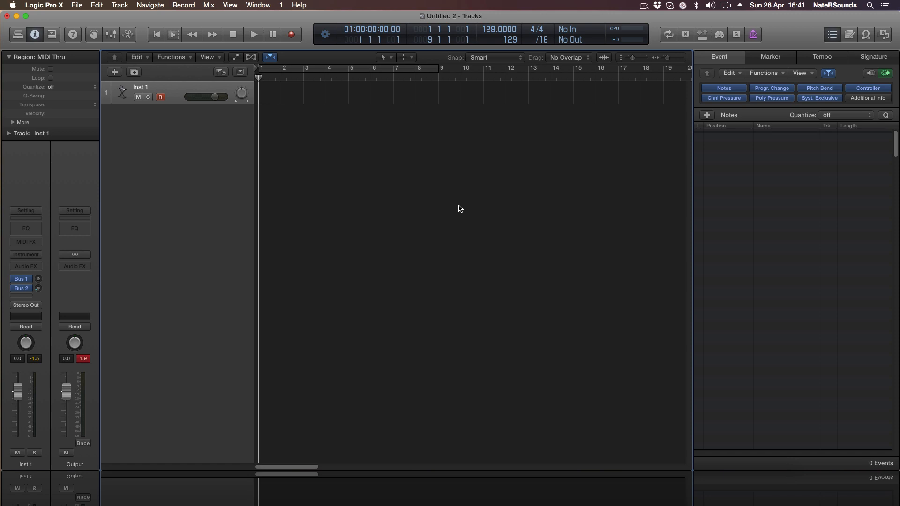
pyautogui.click(37, 255)
pyautogui.moveTo(76, 326)
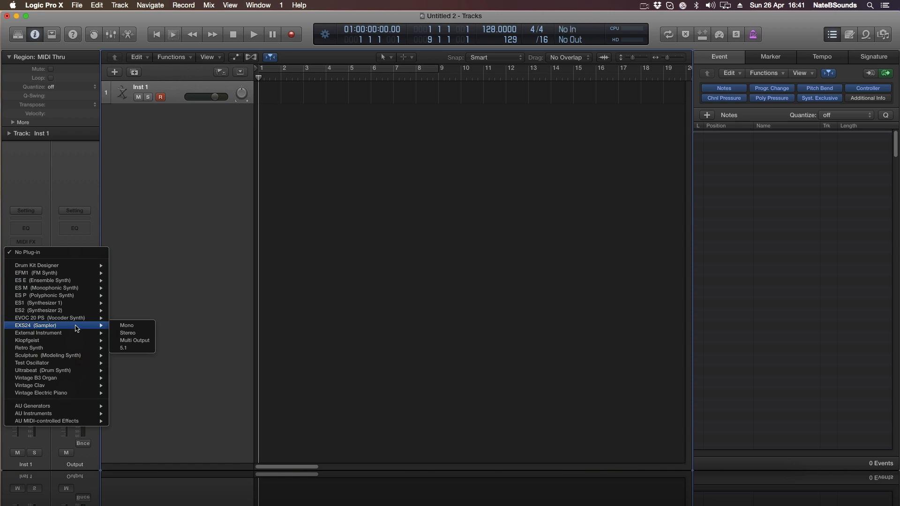
pyautogui.click(127, 333)
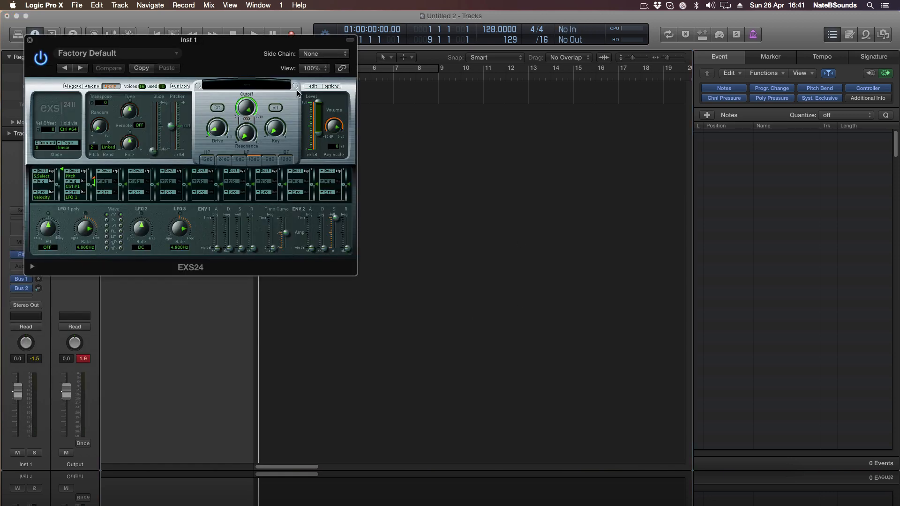
pyautogui.moveTo(229, 53); pyautogui.dragTo(449, 169)
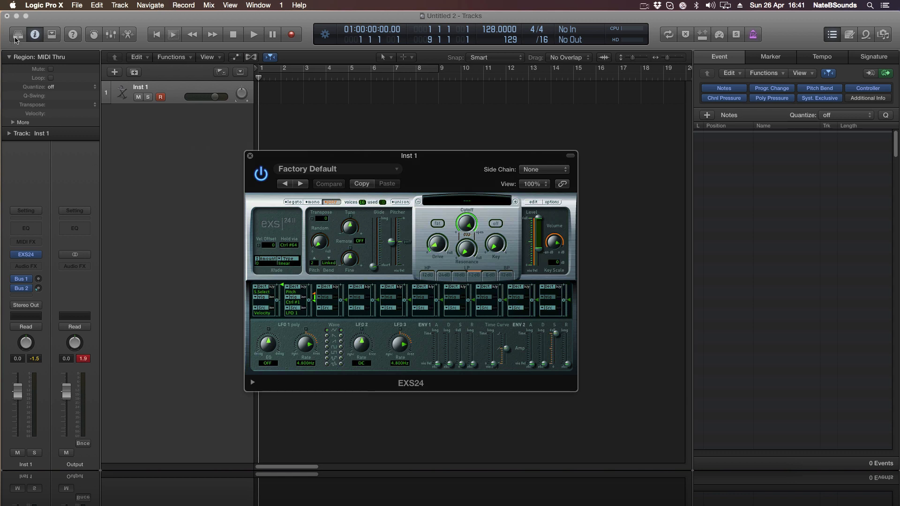
# - Load the Steinway Piano 2 sound from the library's Acoustic Pianos category into the EXS24, then hide the library
pyautogui.click(17, 37)
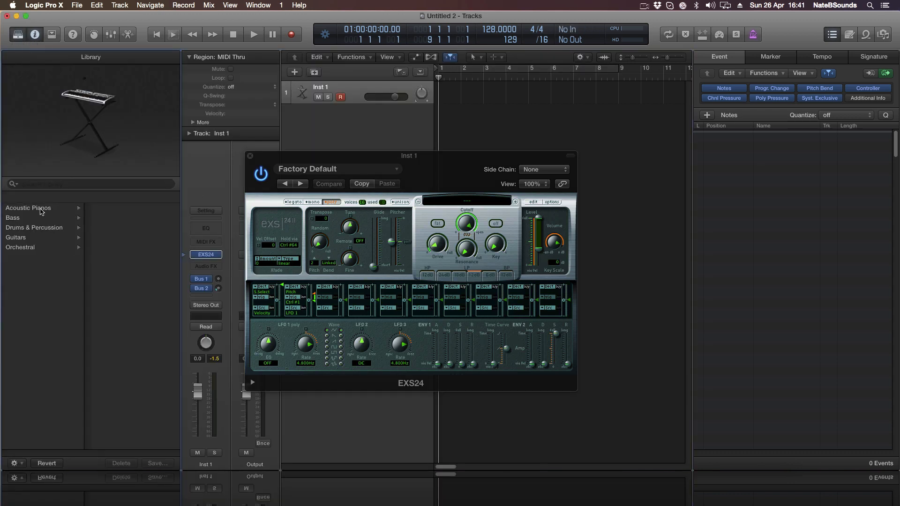
pyautogui.click(45, 210)
pyautogui.click(115, 212)
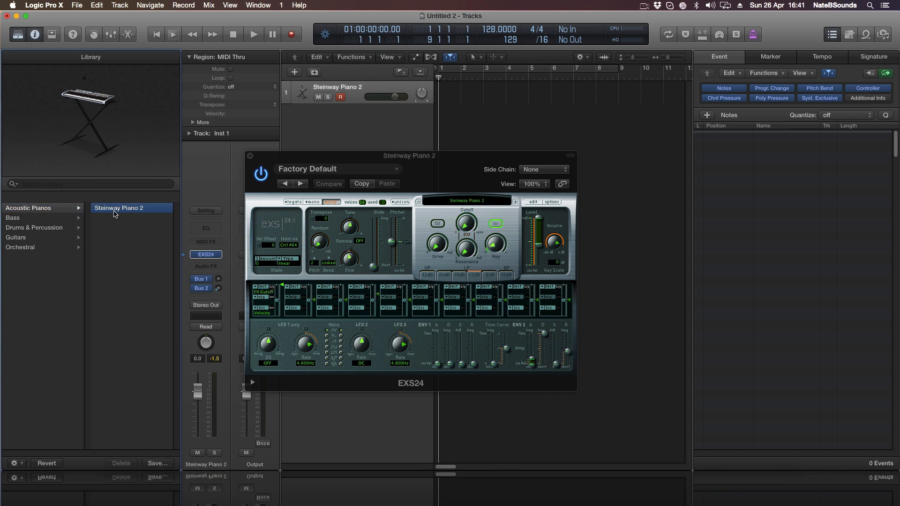
pyautogui.press('y')
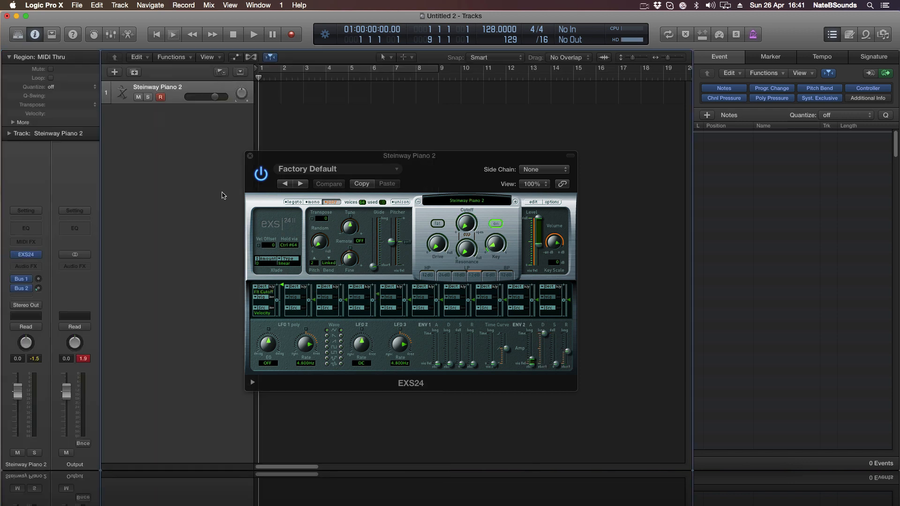
pyautogui.moveTo(435, 165); pyautogui.dragTo(483, 174)
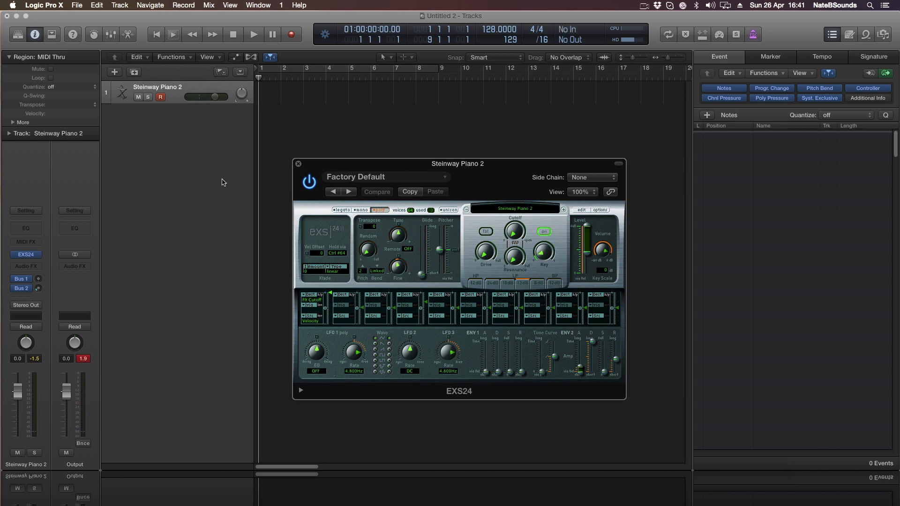
# - Insert a Stereo Delay on the piano track, set its left and right output mix to 10%, and close the plug-in windows
pyautogui.click(38, 267)
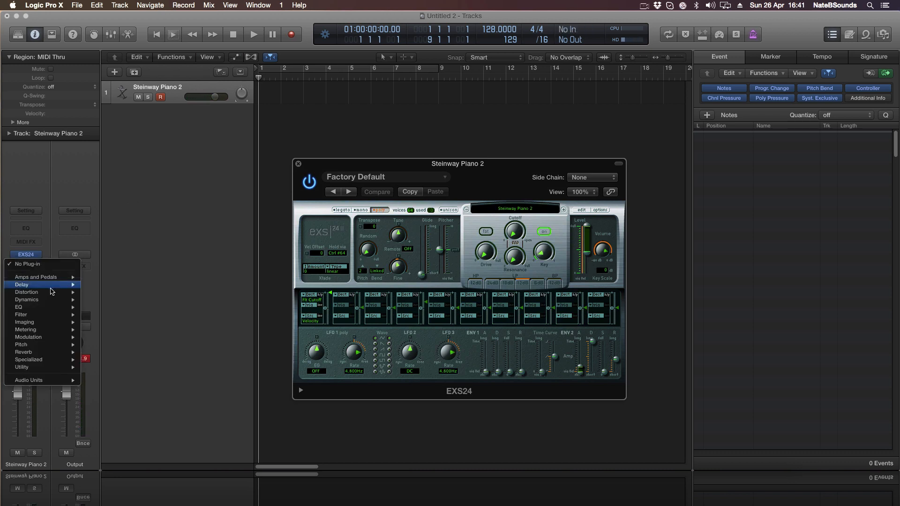
pyautogui.moveTo(53, 285)
pyautogui.moveTo(122, 307)
pyautogui.click(169, 308)
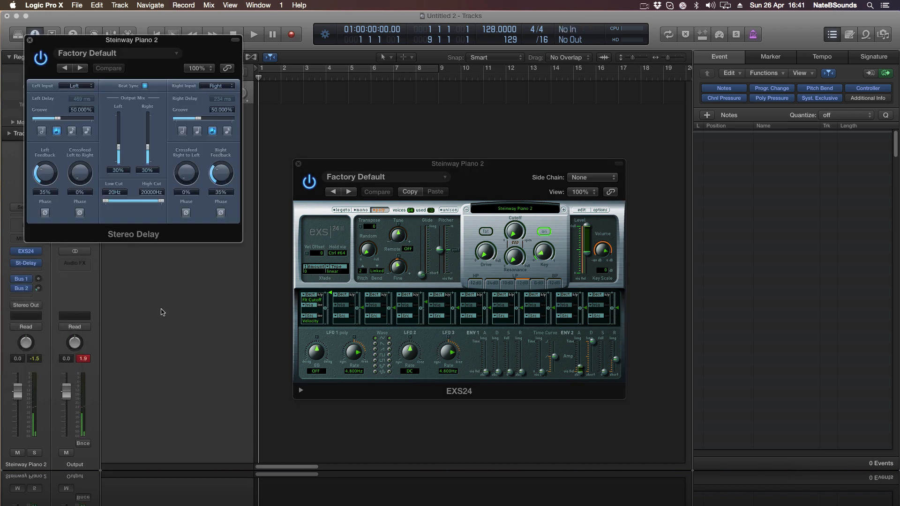
pyautogui.moveTo(144, 155); pyautogui.dragTo(123, 162)
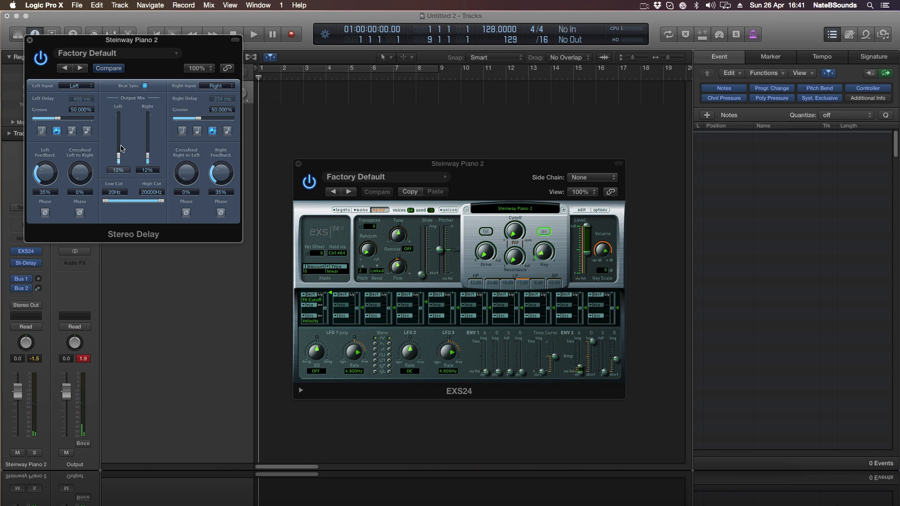
pyautogui.moveTo(148, 157); pyautogui.dragTo(121, 157)
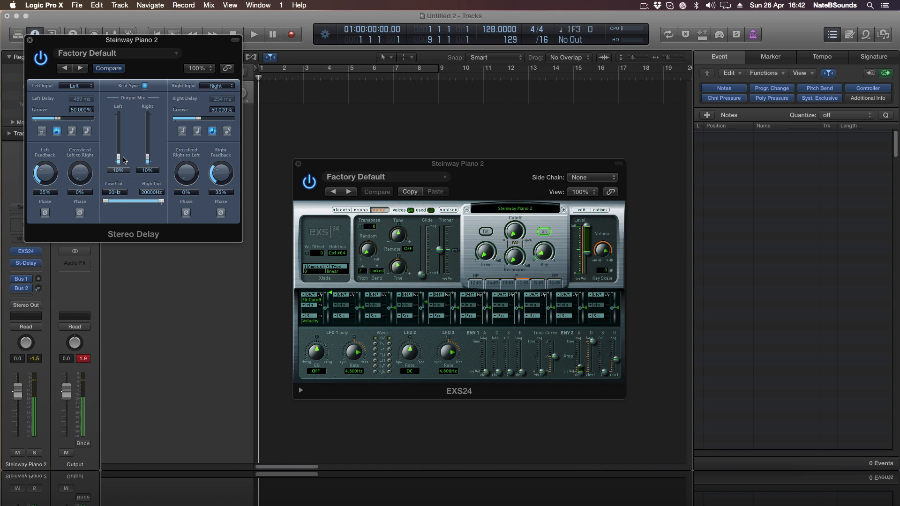
pyautogui.click(30, 39)
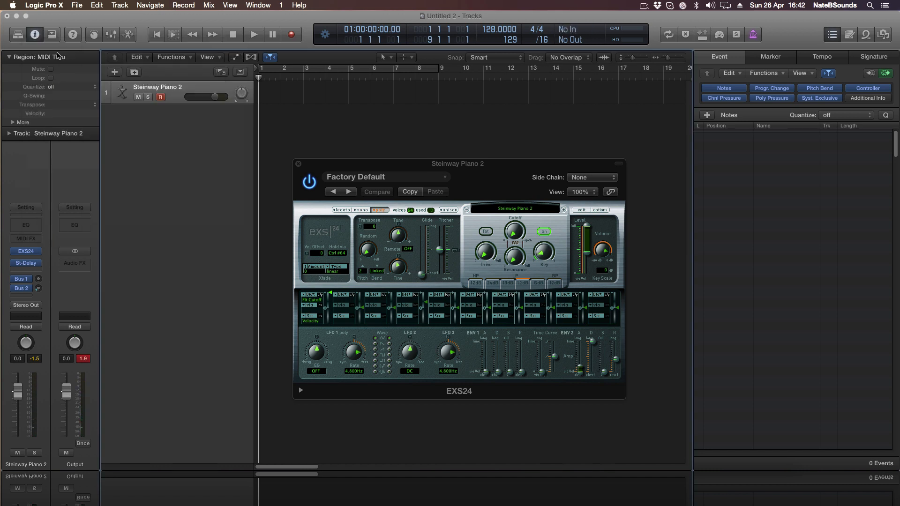
pyautogui.click(298, 164)
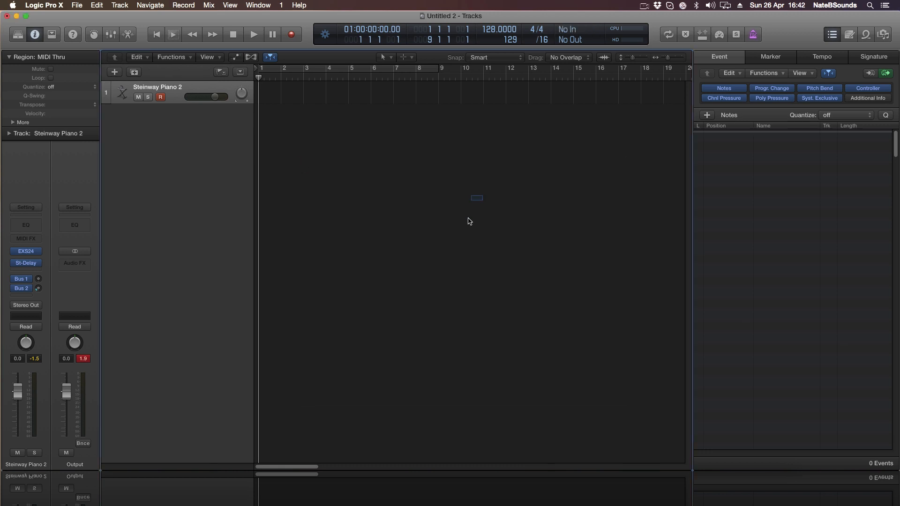
# - Insert a Space Designer reverb after the Stereo Delay on the piano track
pyautogui.click(35, 272)
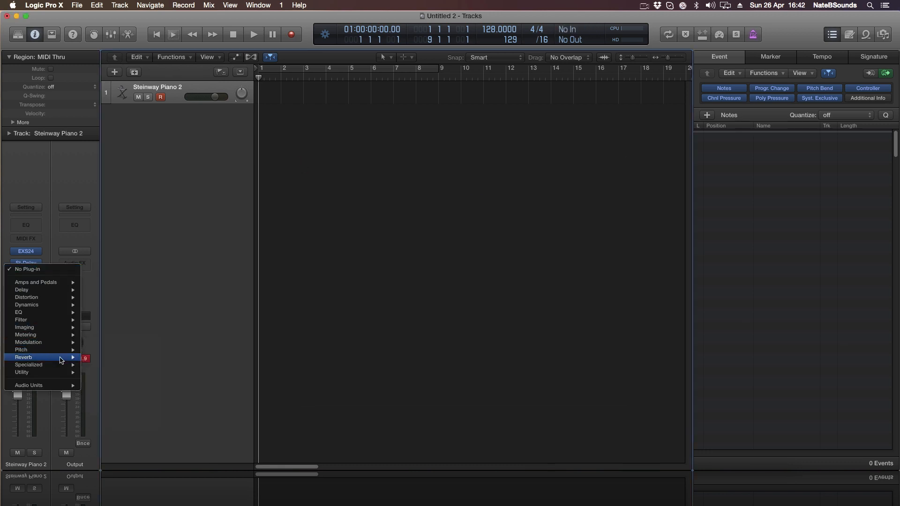
pyautogui.moveTo(47, 357)
pyautogui.moveTo(114, 381)
pyautogui.click(175, 379)
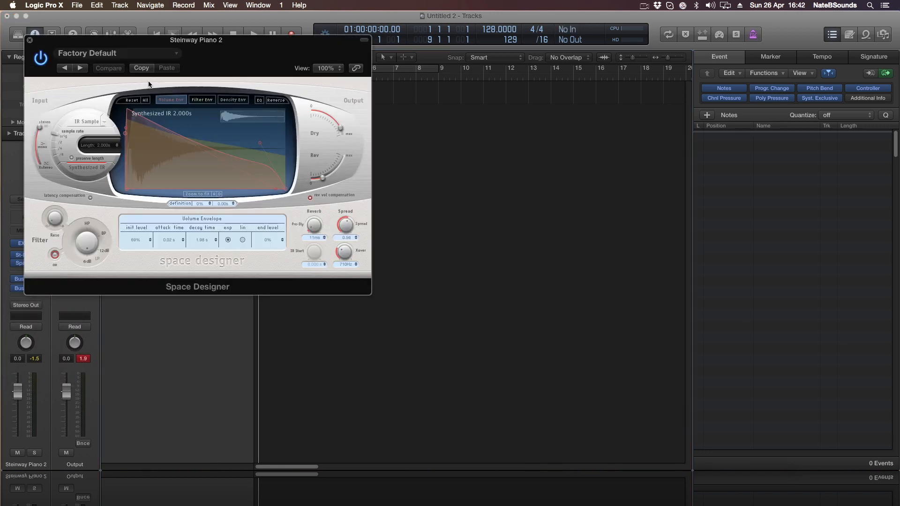
# - Try the 0.8s Empty Dining Room small indoor space preset in Space Designer with a raised reverb output level
pyautogui.click(125, 55)
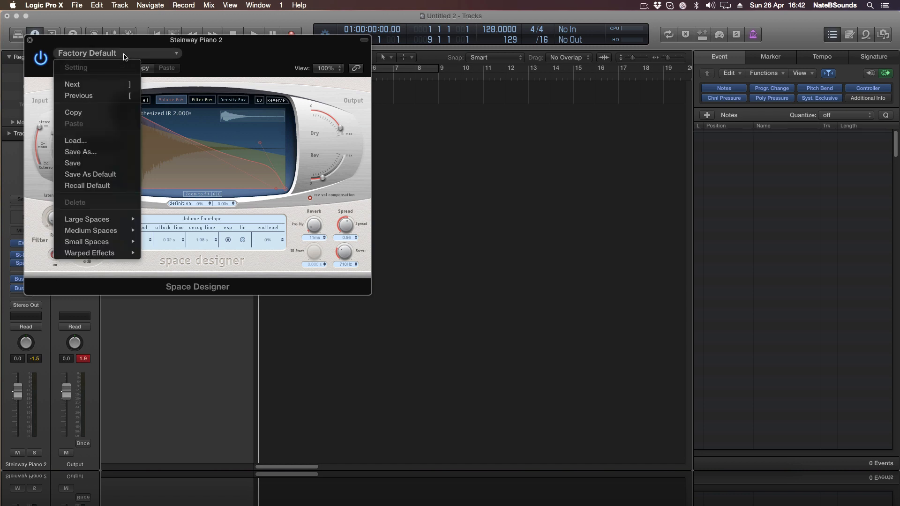
pyautogui.moveTo(110, 246)
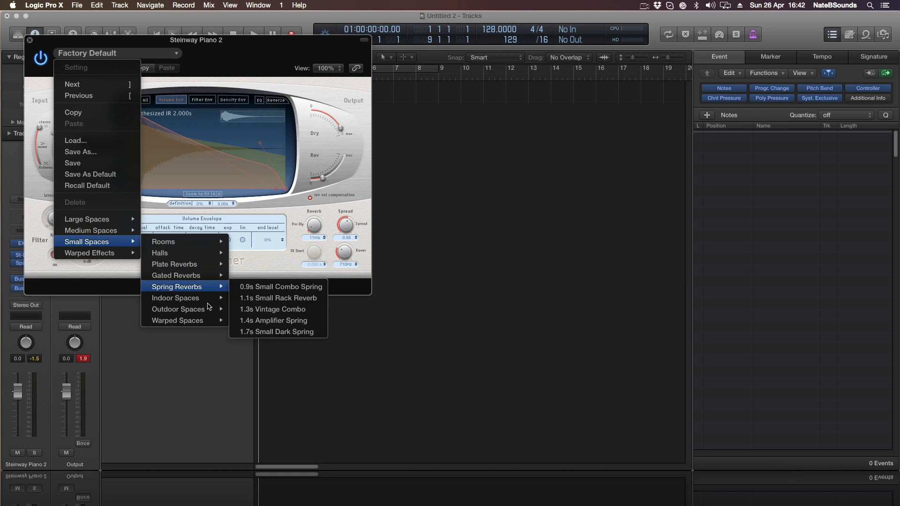
pyautogui.moveTo(209, 299)
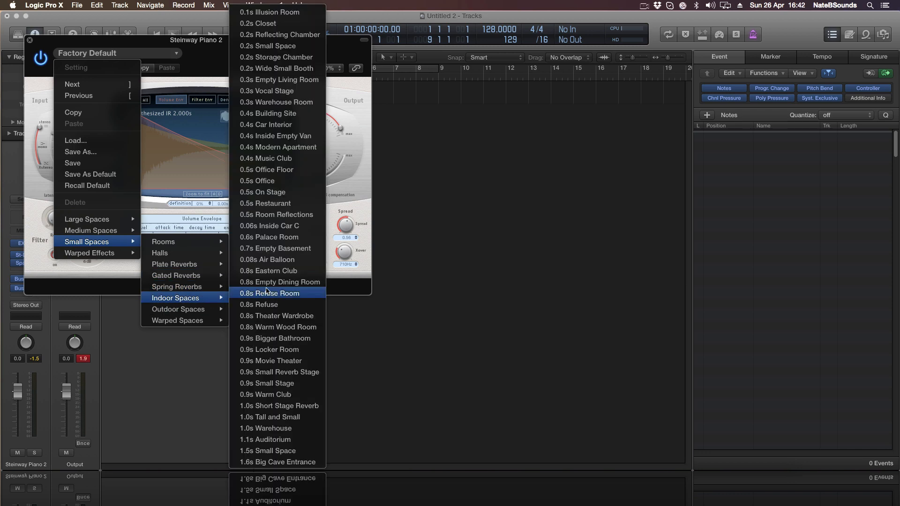
pyautogui.click(281, 282)
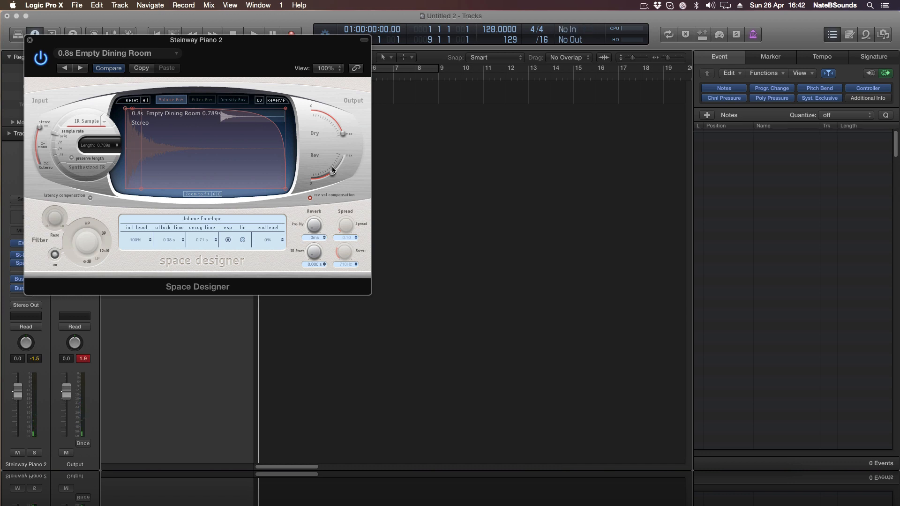
pyautogui.moveTo(342, 170); pyautogui.dragTo(347, 160)
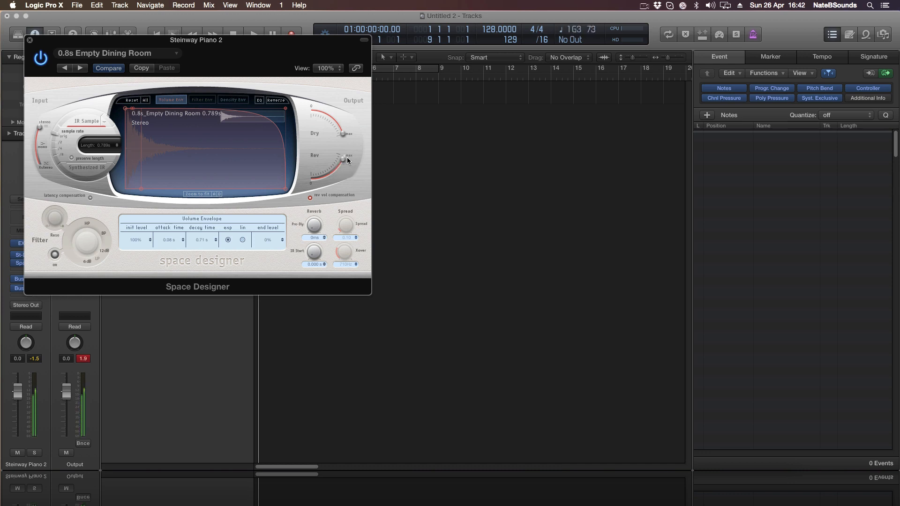
pyautogui.moveTo(343, 157); pyautogui.dragTo(336, 165)
# - Load the 1.3s Ambience Hall small hall preset in Space Designer, lower its reverb output level, and close the plug-in
pyautogui.click(124, 54)
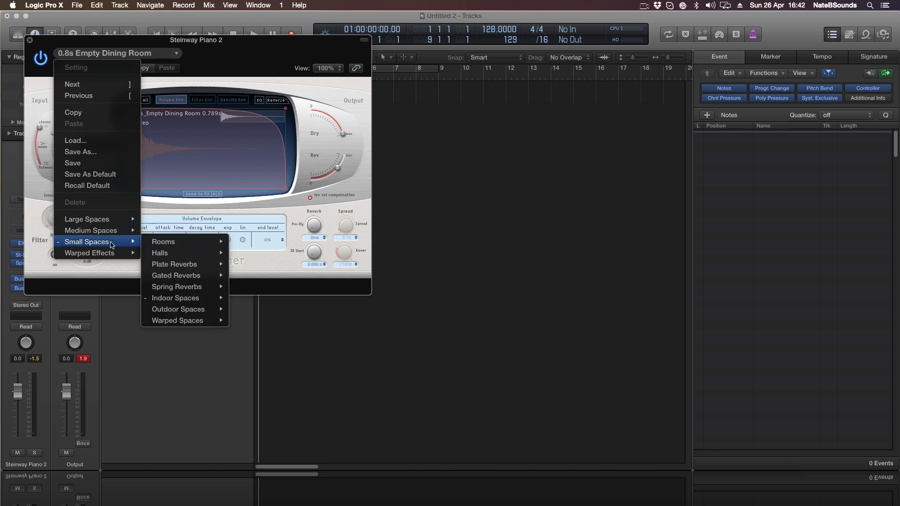
pyautogui.moveTo(191, 253)
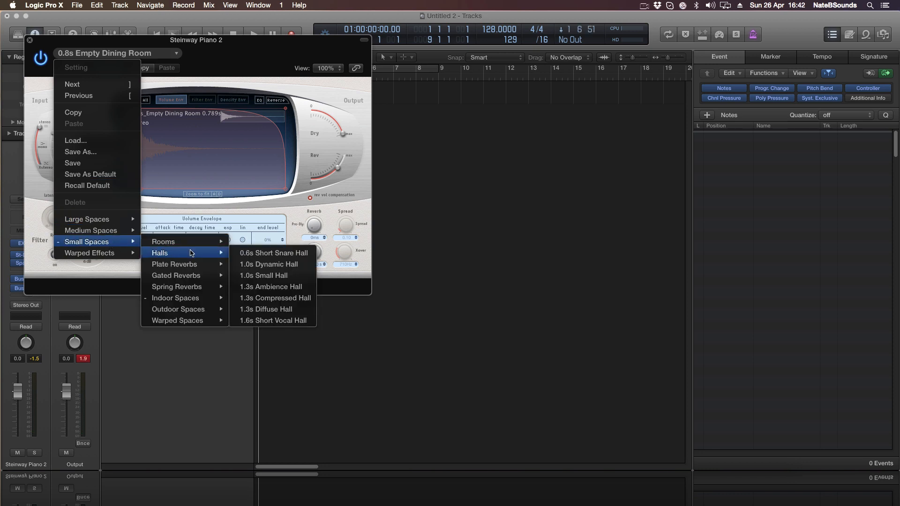
pyautogui.click(290, 286)
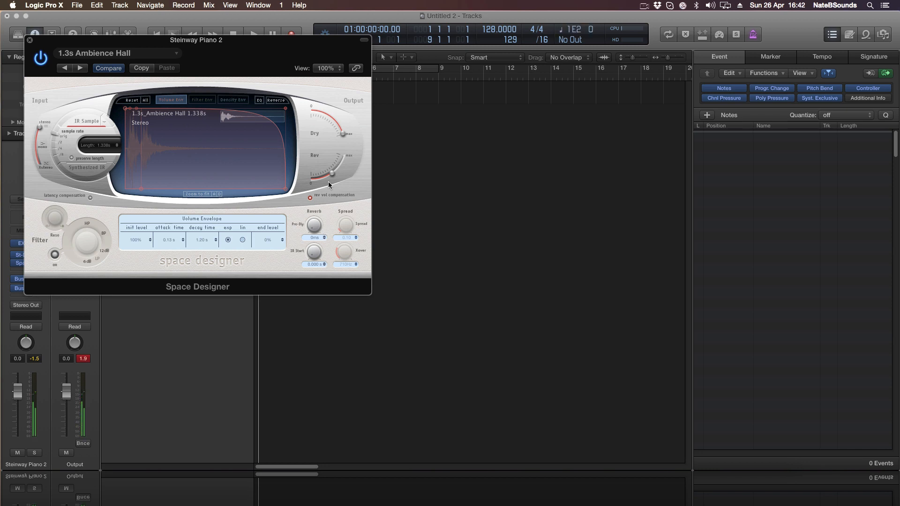
pyautogui.moveTo(330, 174); pyautogui.dragTo(322, 180)
pyautogui.click(29, 39)
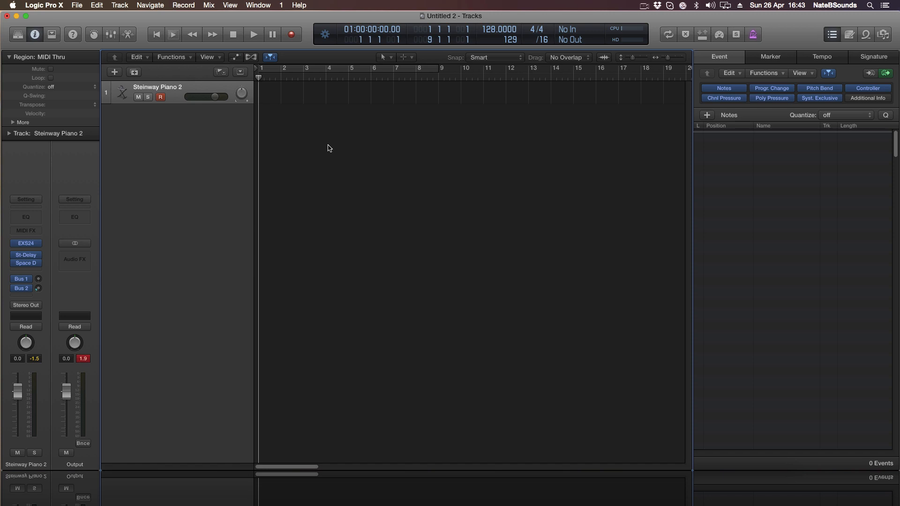
# - Set the cycle range from bar 1 to bar 28 with the event list hidden, and record a piano part until almost bar 9
pyautogui.click(832, 34)
pyautogui.moveTo(275, 79); pyautogui.dragTo(866, 79)
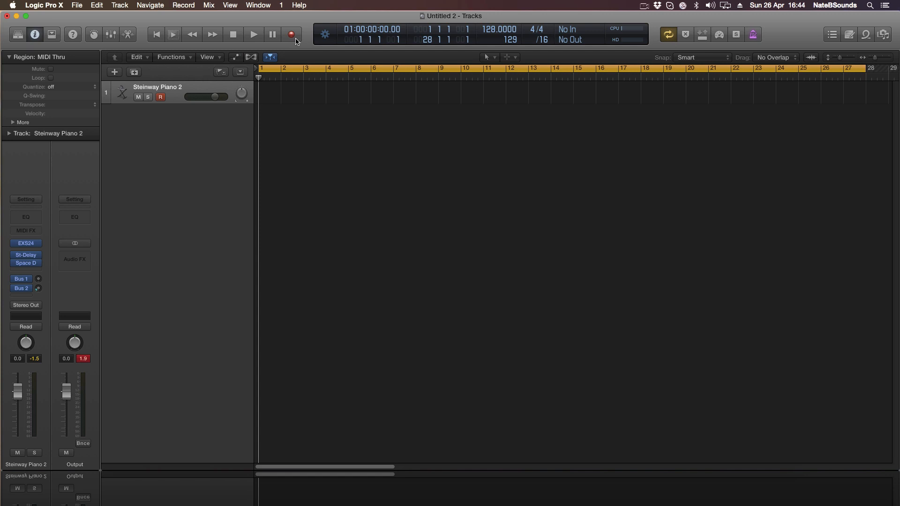
pyautogui.click(295, 38)
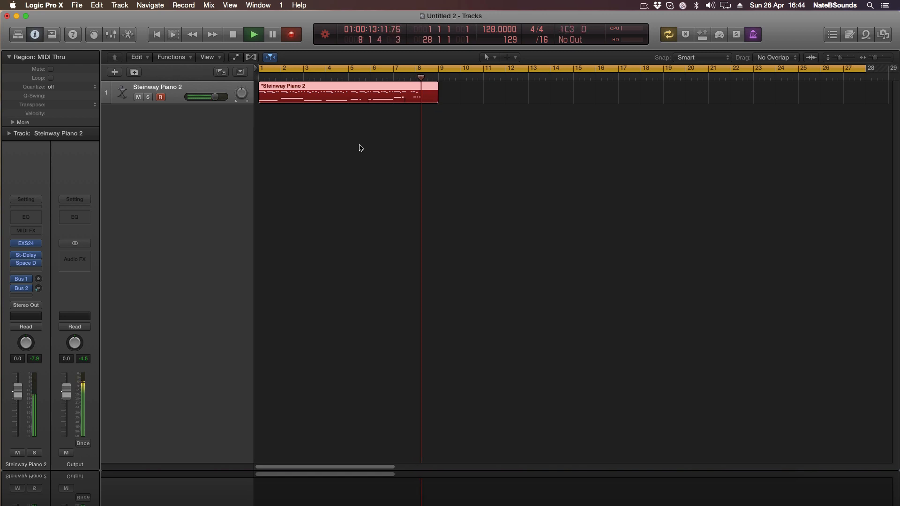
pyautogui.press('space')
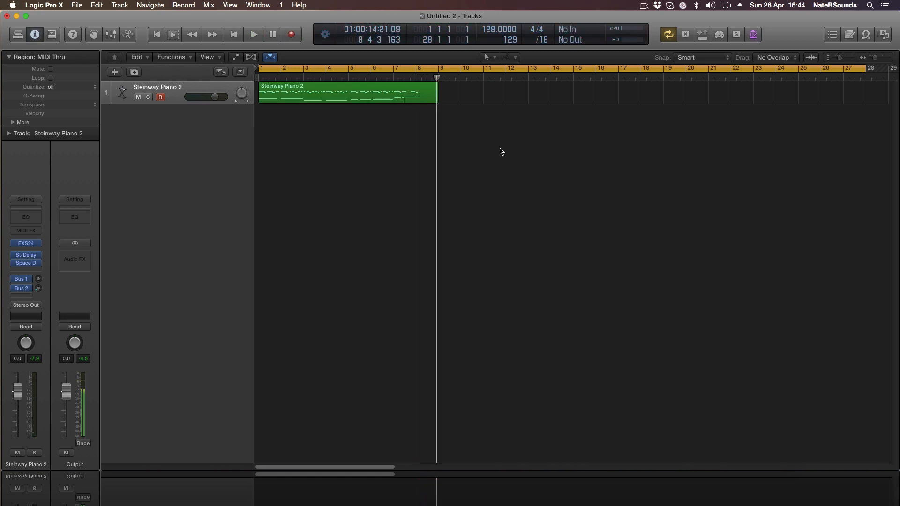
# - Trim the recorded piano region to end at bar 8 and play back its beginning from bar 1
pyautogui.moveTo(437, 93); pyautogui.dragTo(416, 94)
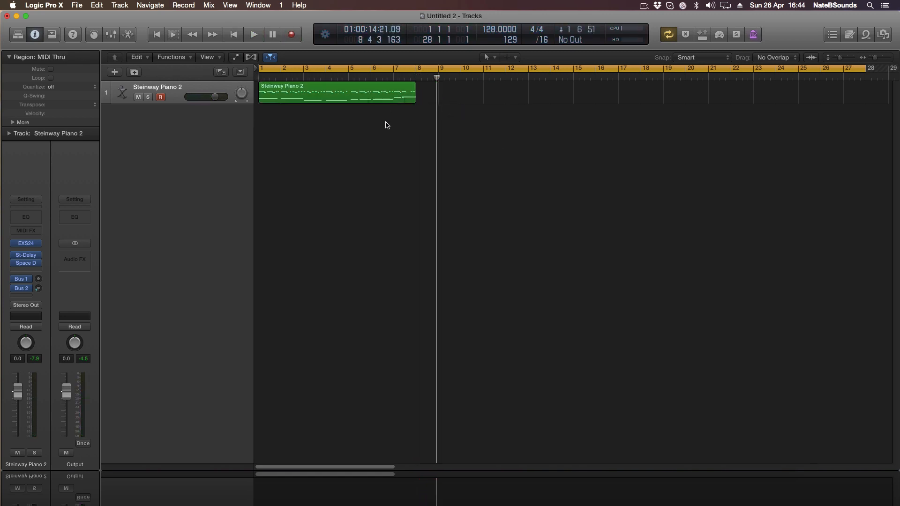
pyautogui.click(308, 101)
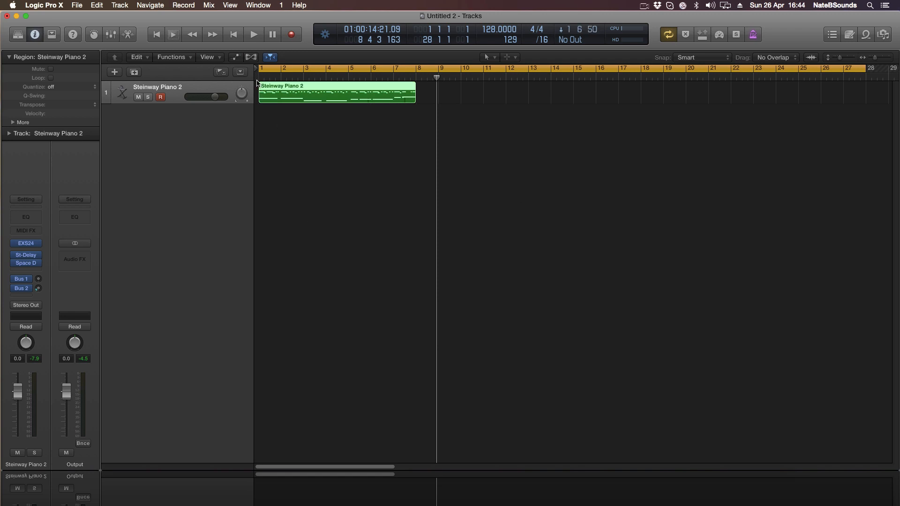
pyautogui.press('Return')
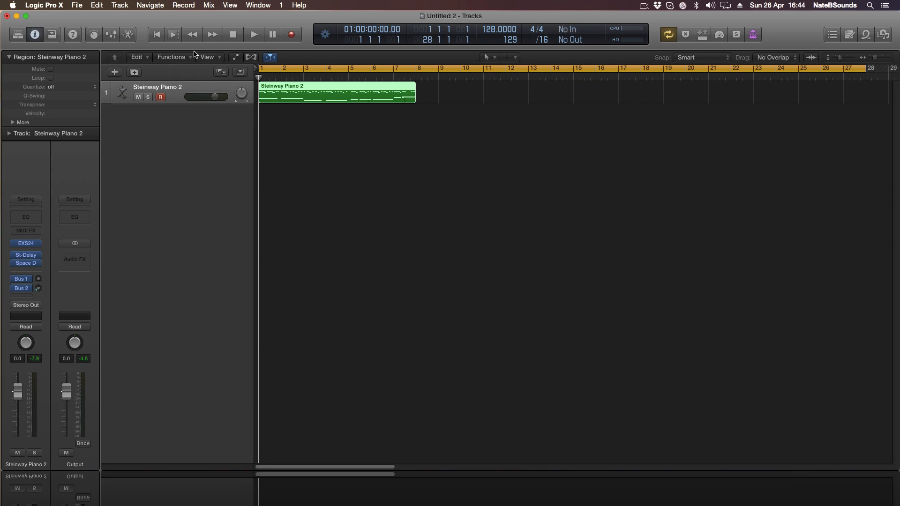
pyautogui.click(251, 43)
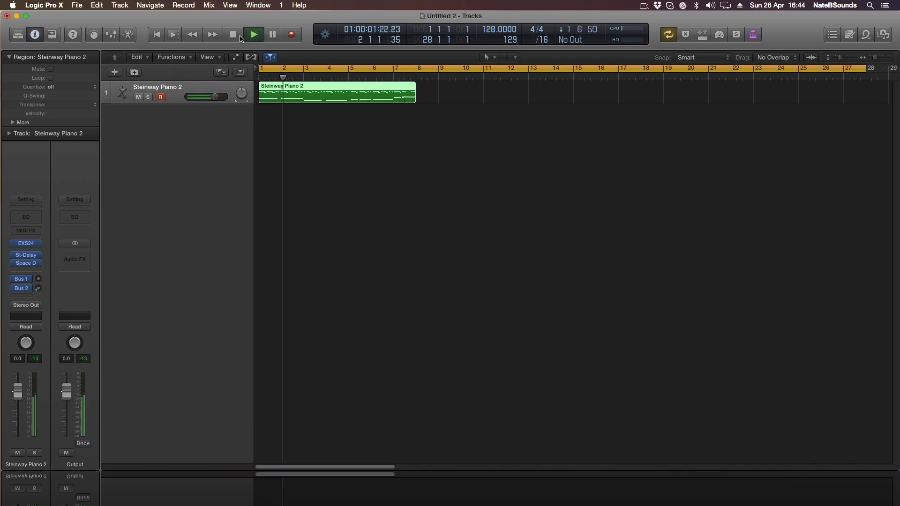
pyautogui.click(239, 37)
# - Quantize all notes of the piano region to 1/16 Note in the Piano Roll and play the result from bar 1
pyautogui.doubleClick(303, 92)
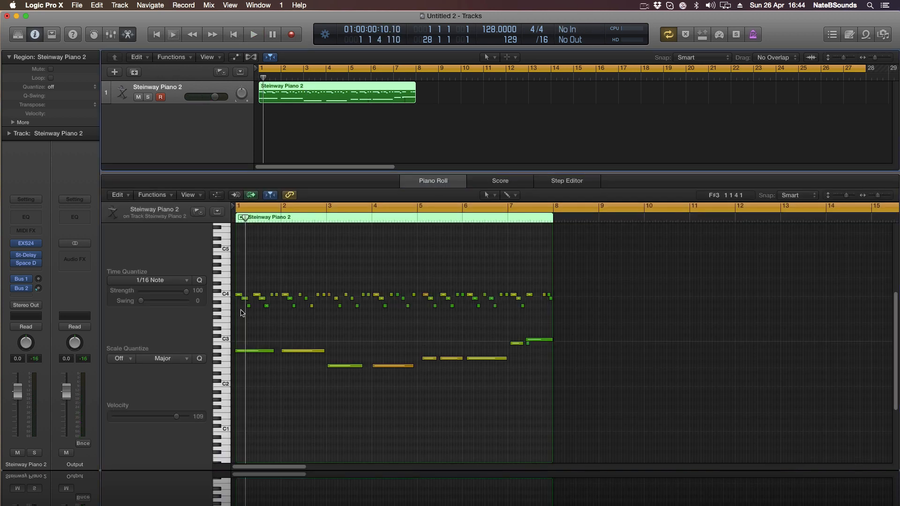
pyautogui.moveTo(547, 387); pyautogui.dragTo(238, 252)
pyautogui.click(293, 311)
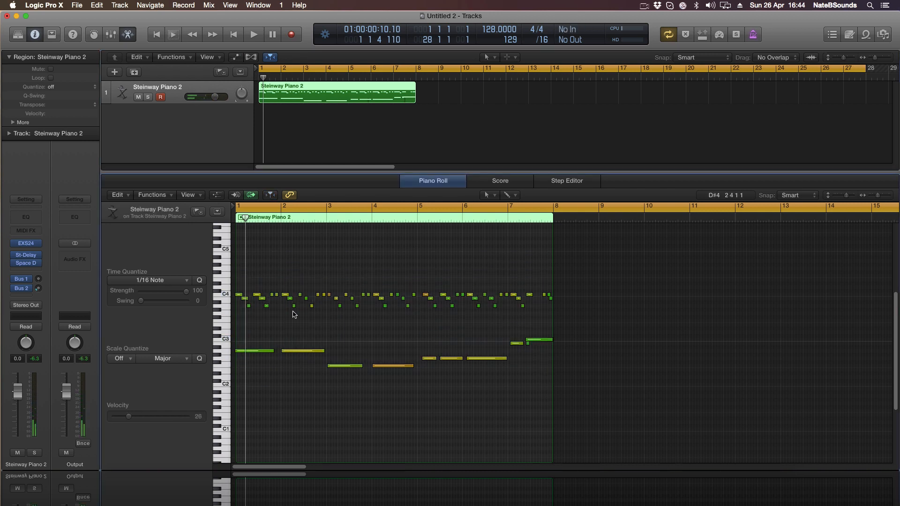
pyautogui.press('super+a')
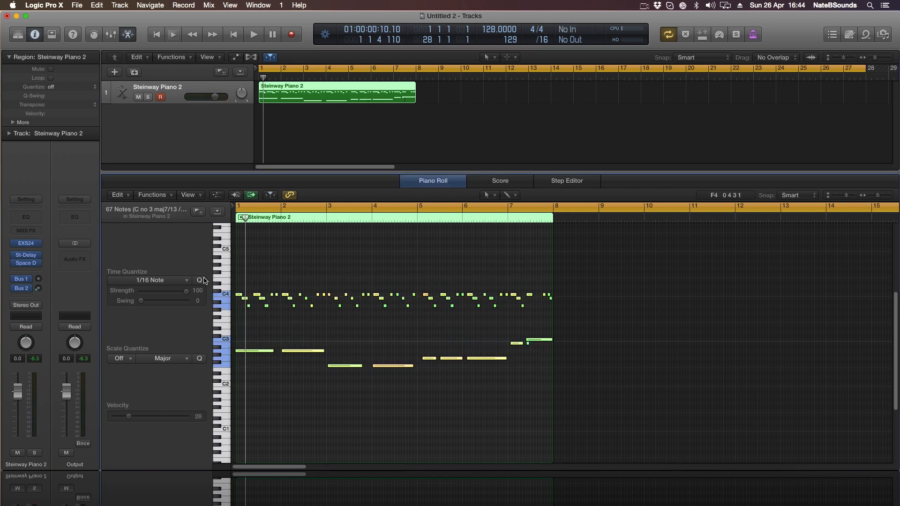
pyautogui.click(200, 280)
pyautogui.click(443, 263)
pyautogui.press('Return')
pyautogui.press('space')
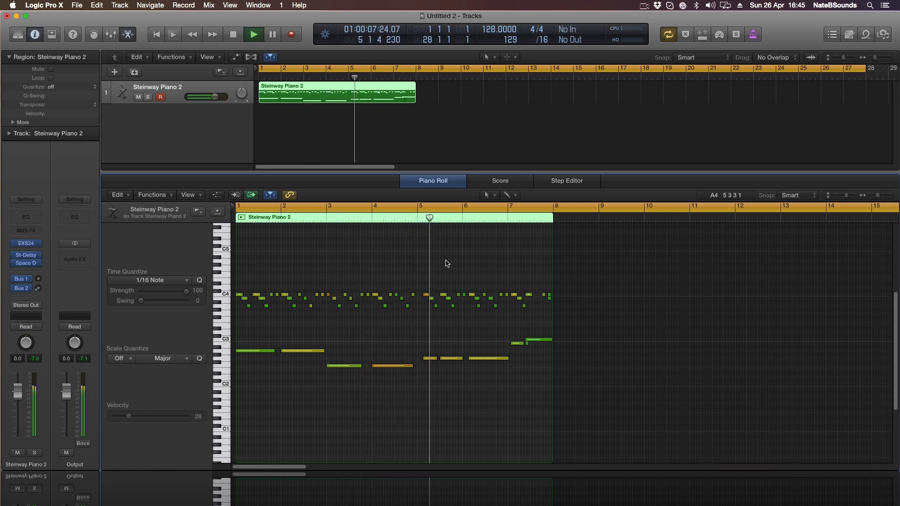
pyautogui.press('space')
# - Shift all notes from bar 5 onward slightly earlier so they start on bar 5, and play them back from before bar 4
pyautogui.moveTo(424, 324); pyautogui.dragTo(457, 363)
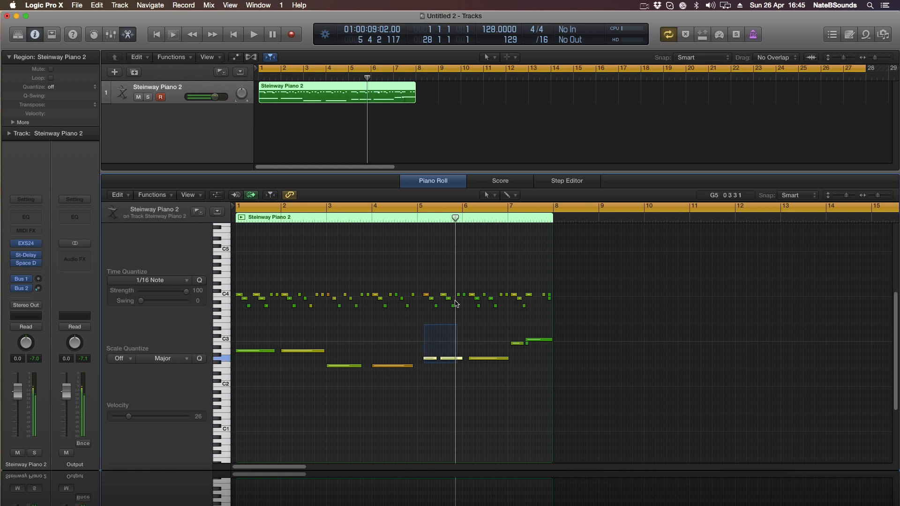
pyautogui.moveTo(455, 303); pyautogui.dragTo(560, 276)
pyautogui.moveTo(433, 360); pyautogui.dragTo(428, 360)
pyautogui.click(360, 218)
pyautogui.press('space')
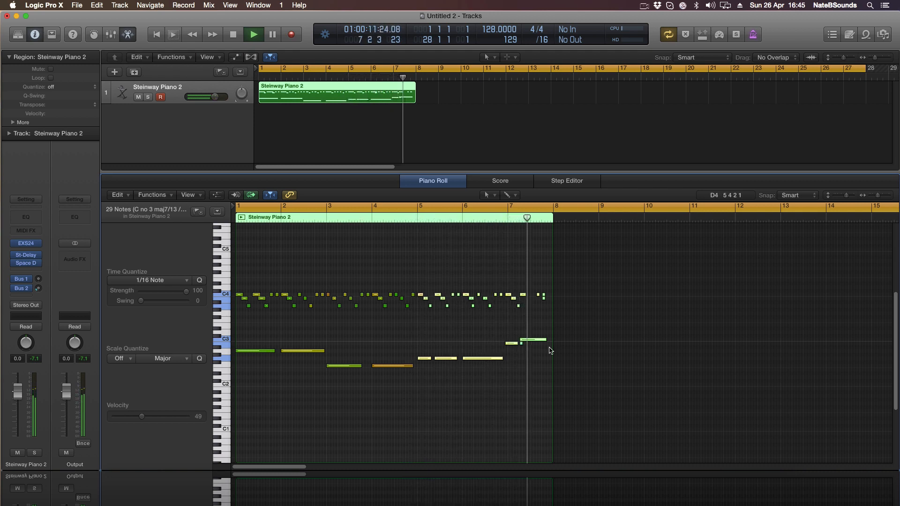
pyautogui.press('space')
# - Delete all notes from about bar 7 onward and play back the piano part from bar 1
pyautogui.moveTo(508, 355); pyautogui.dragTo(573, 262)
pyautogui.press('Delete')
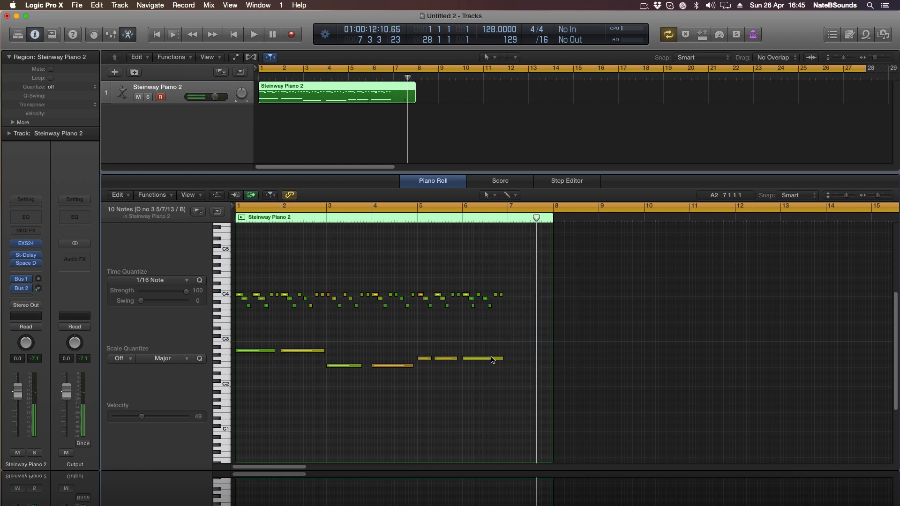
pyautogui.press('Return')
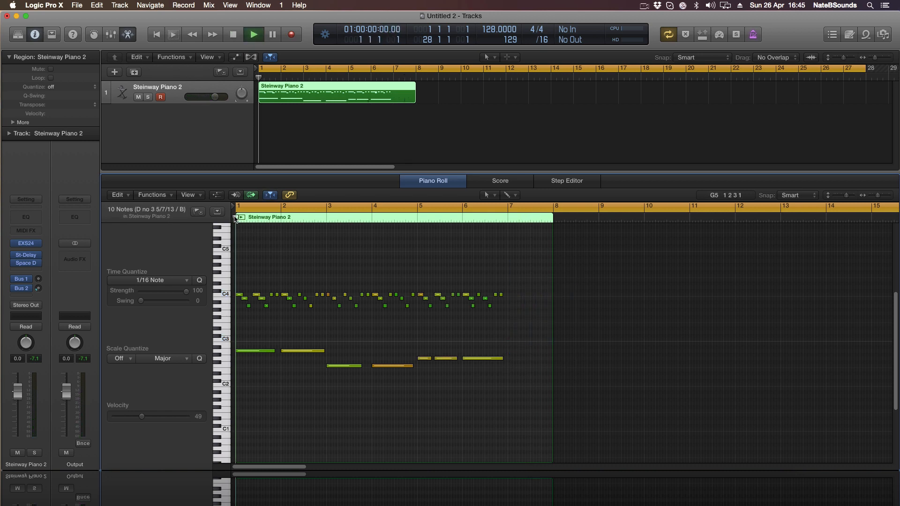
pyautogui.press('space')
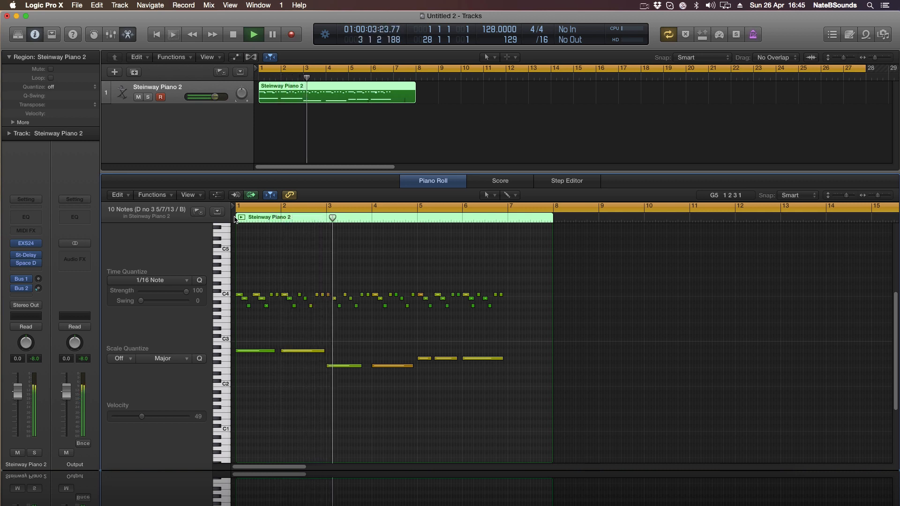
pyautogui.press('space')
# - Shorten the A2 bass note in bar 2, add a short G2 note on the bar's last beat, and play from bar 1
pyautogui.moveTo(322, 352); pyautogui.dragTo(314, 360)
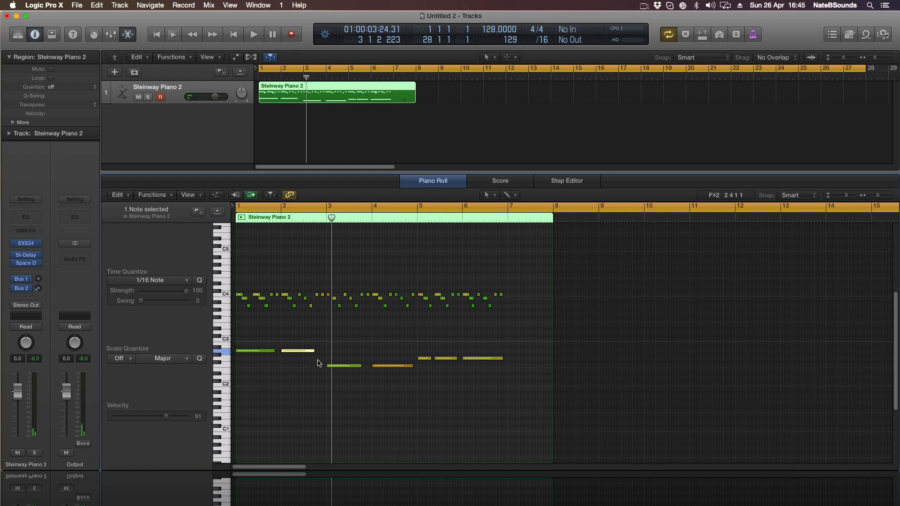
pyautogui.keyDown('super'); pyautogui.click(317, 359); pyautogui.keyUp('super')
pyautogui.moveTo(345, 361); pyautogui.dragTo(325, 360)
pyautogui.click(336, 359)
pyautogui.press('Return')
pyautogui.press('space')
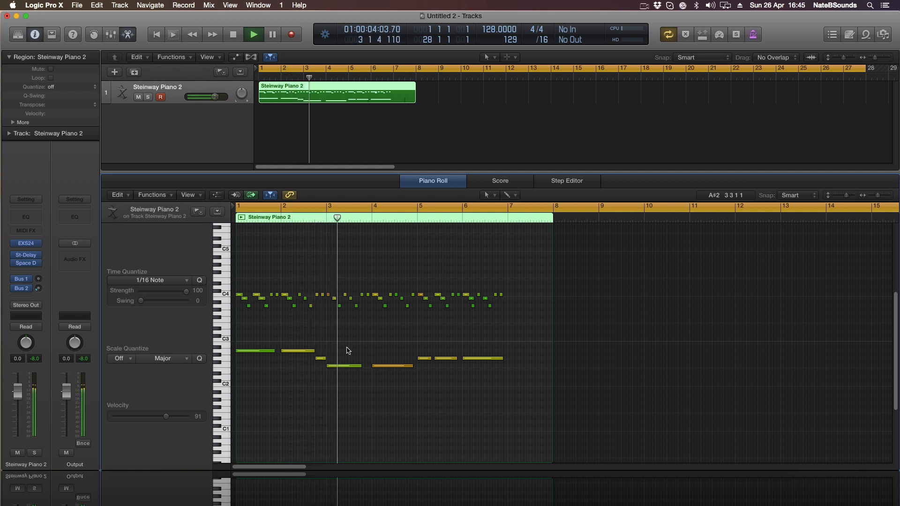
pyautogui.press('space')
# - Replace each long A2 bass note in bars 1 and 2 with two shorter A2 notes and play back the passage
pyautogui.moveTo(299, 363); pyautogui.dragTo(258, 352)
pyautogui.keyDown('super'); pyautogui.click(262, 351); pyautogui.keyUp('super')
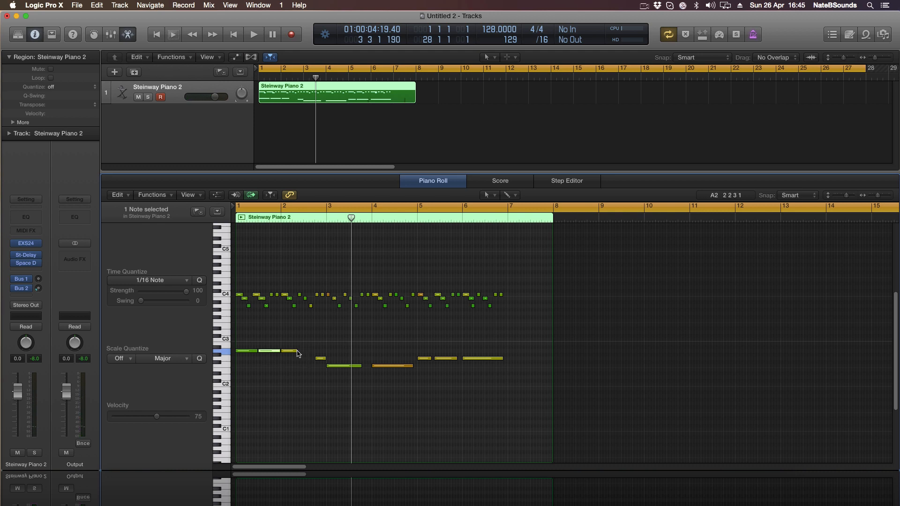
pyautogui.moveTo(304, 351)
pyautogui.mouseDown()
pyautogui.moveTo(324, 351)
pyautogui.moveTo(313, 351)
pyautogui.mouseUp()
pyautogui.click(364, 363)
pyautogui.press('space')
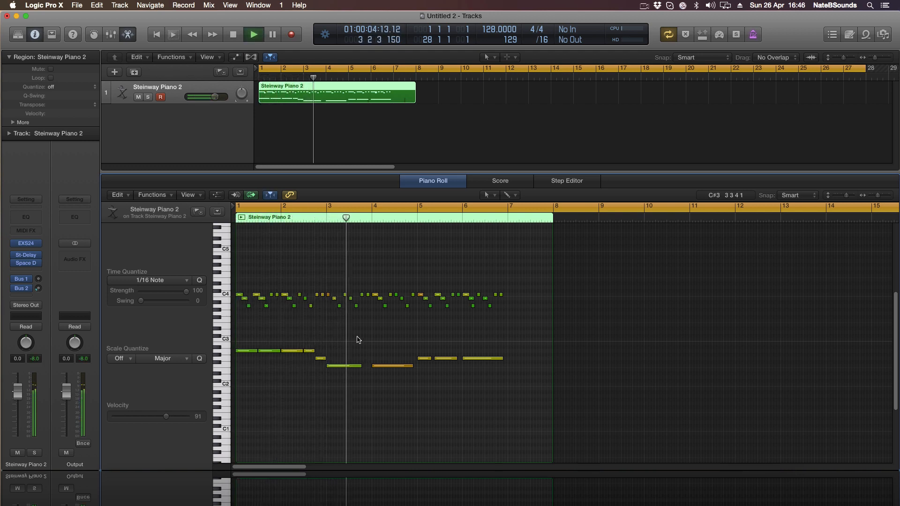
pyautogui.press('space')
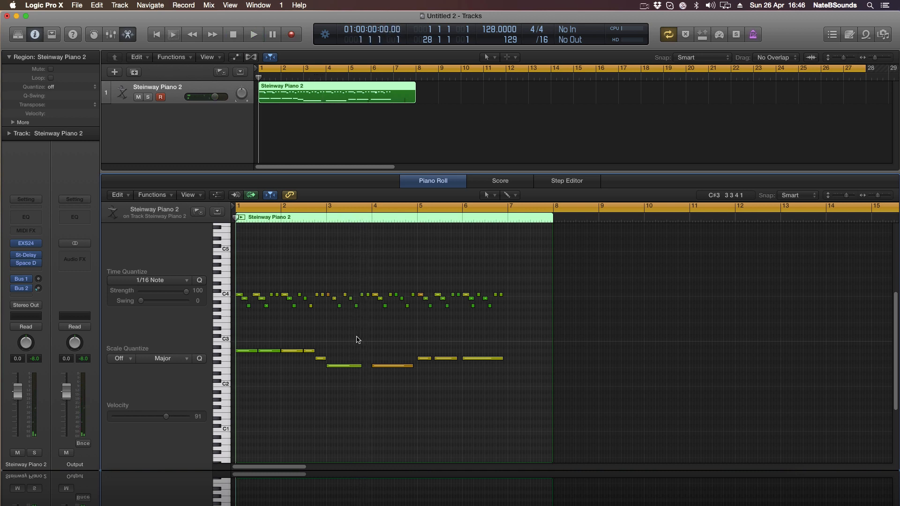
pyautogui.press('space')
pyautogui.press('space')
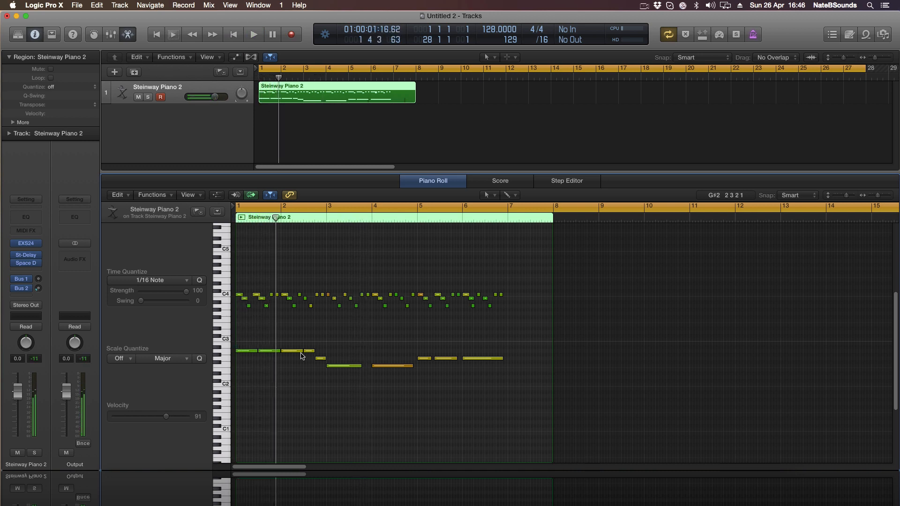
# - Make the second A2 bass note in bars 1 and 2 start earlier, about halfway through beat 2, and play back from bar 1
pyautogui.moveTo(257, 352); pyautogui.dragTo(254, 352)
pyautogui.click(268, 370)
pyautogui.press('space')
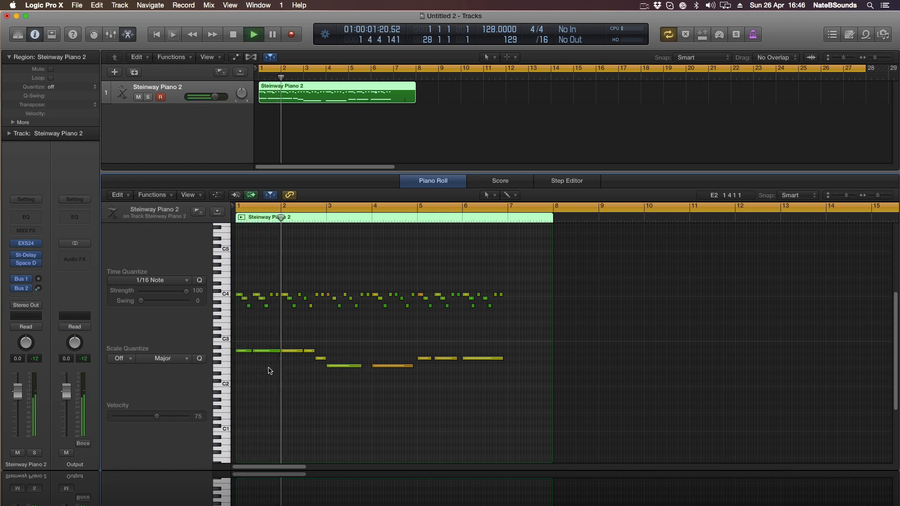
pyautogui.press('space')
pyautogui.moveTo(300, 351)
pyautogui.mouseDown()
pyautogui.moveTo(291, 352)
pyautogui.moveTo(299, 351)
pyautogui.mouseUp()
pyautogui.click(302, 369)
pyautogui.press('Return')
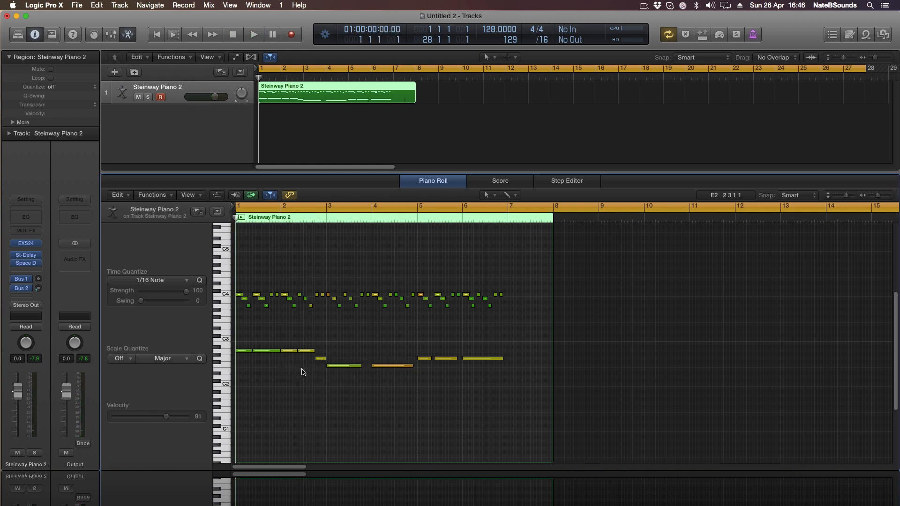
pyautogui.press('space')
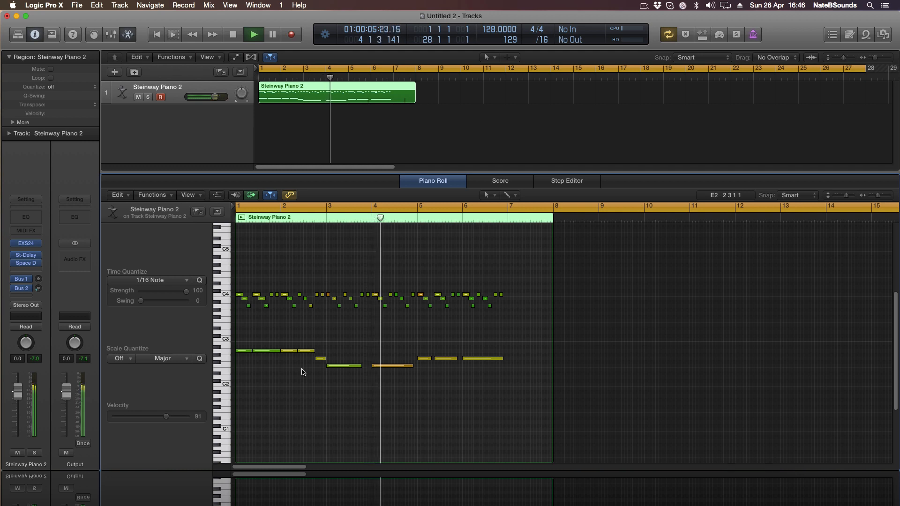
pyautogui.press('space')
# - Split the F2 bass note in bar 3 into two notes, extend the second to bar 4, and listen to the change
pyautogui.moveTo(360, 366); pyautogui.dragTo(343, 367)
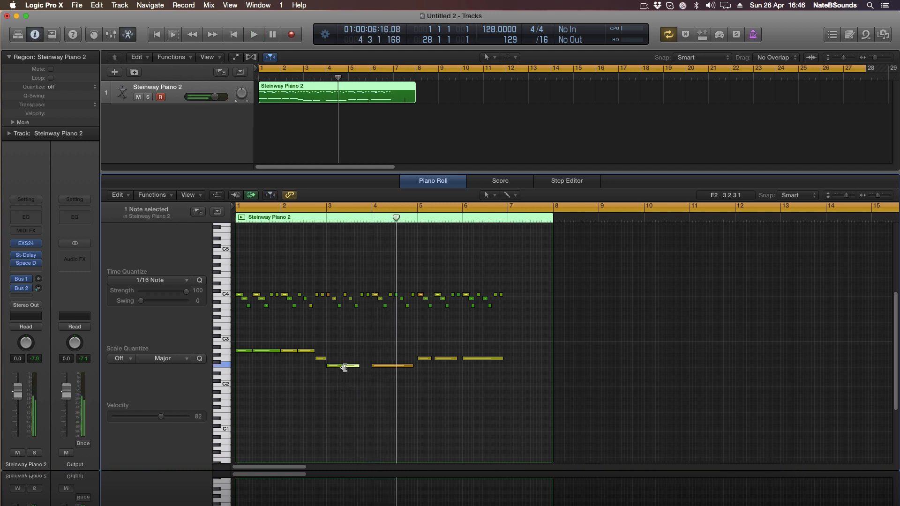
pyautogui.press('space')
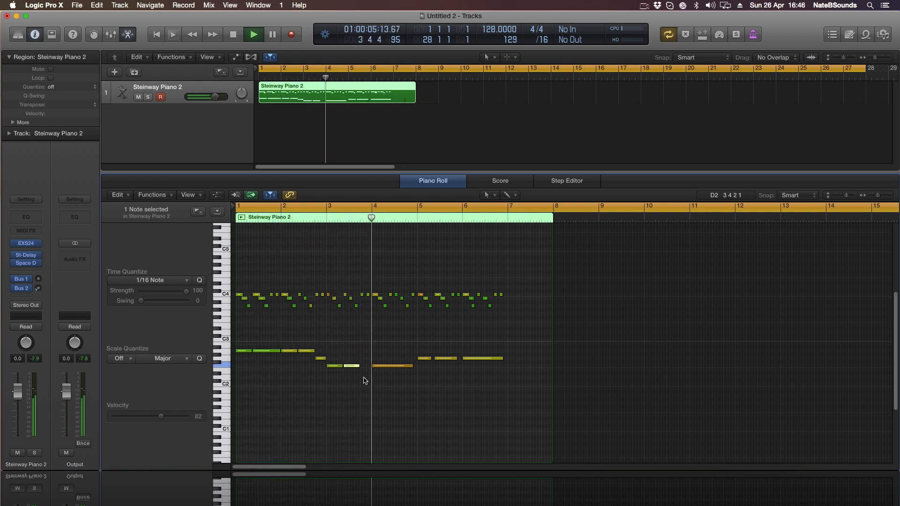
pyautogui.press('space')
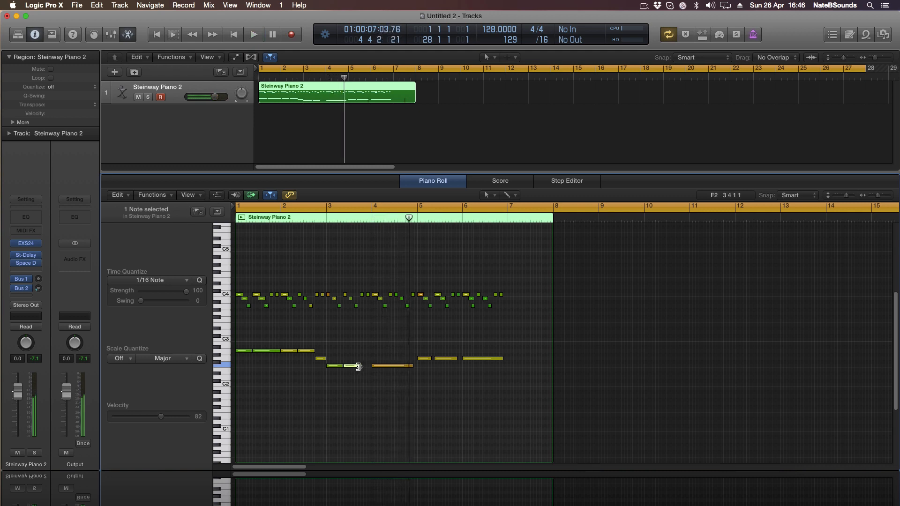
pyautogui.moveTo(359, 366); pyautogui.dragTo(370, 369)
pyautogui.press('space')
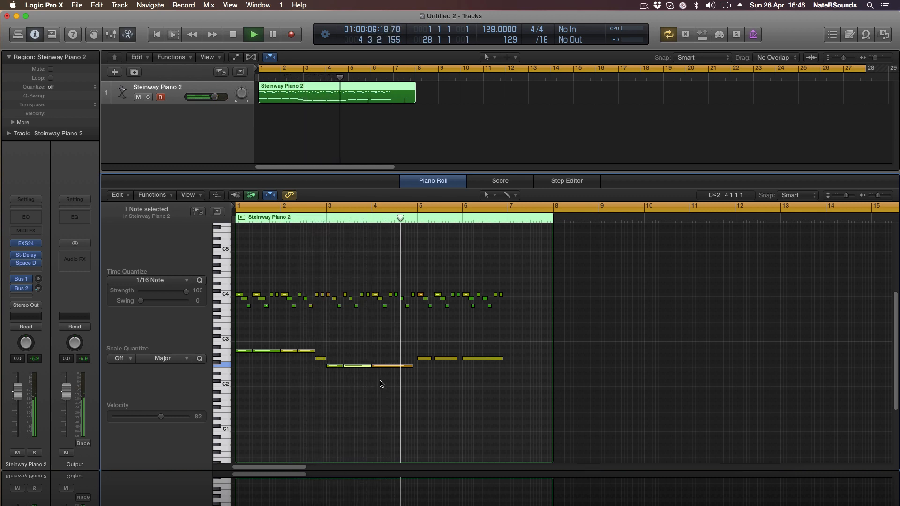
pyautogui.press('space')
# - Split the F2 bass note in bar 4 into two shorter notes, add an A2 note ending at bar 5, and play on
pyautogui.moveTo(412, 365); pyautogui.dragTo(388, 368)
pyautogui.click(391, 370)
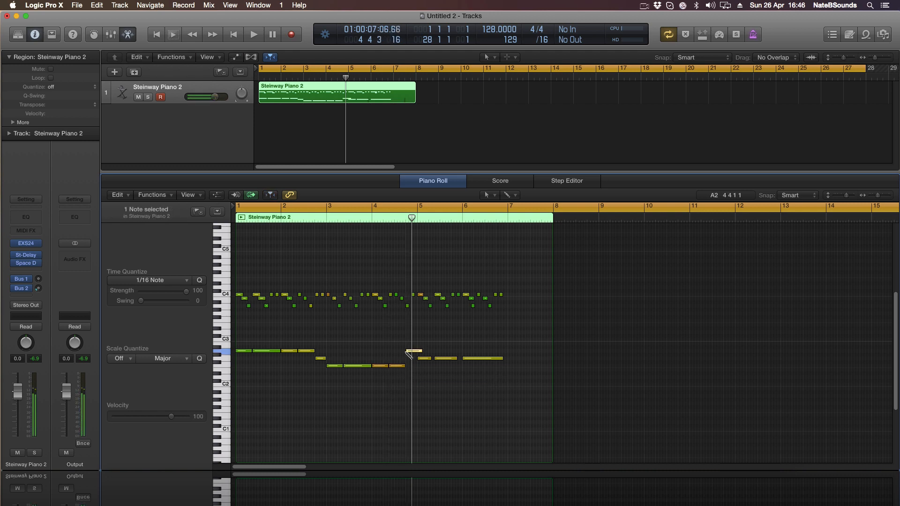
pyautogui.moveTo(418, 350); pyautogui.dragTo(416, 351)
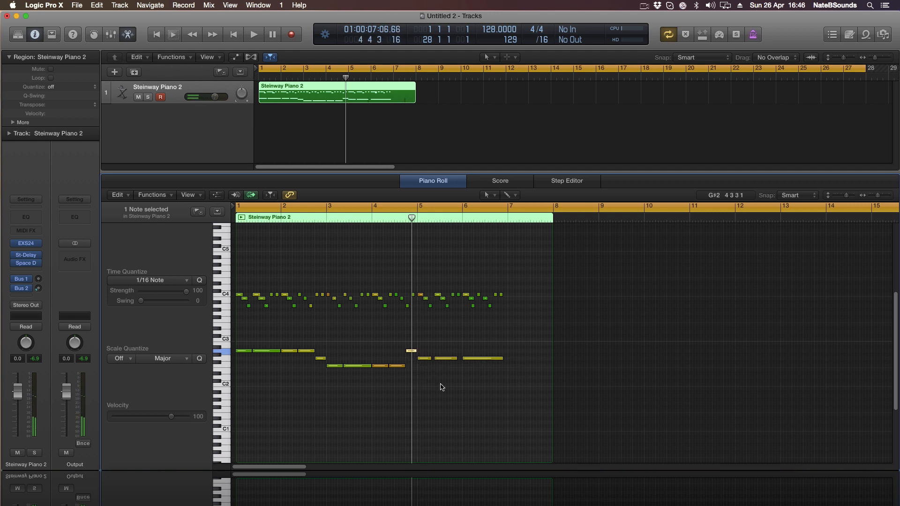
pyautogui.press('space')
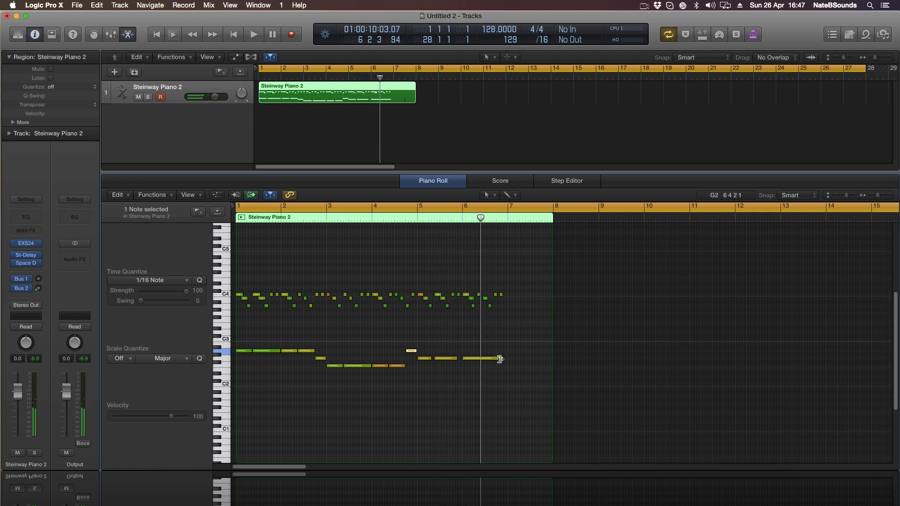
# - Replace the long G2 bass note in bar 6 with two short G2 notes followed by an A2 note, and play back from bar 1
pyautogui.moveTo(500, 359); pyautogui.dragTo(480, 362)
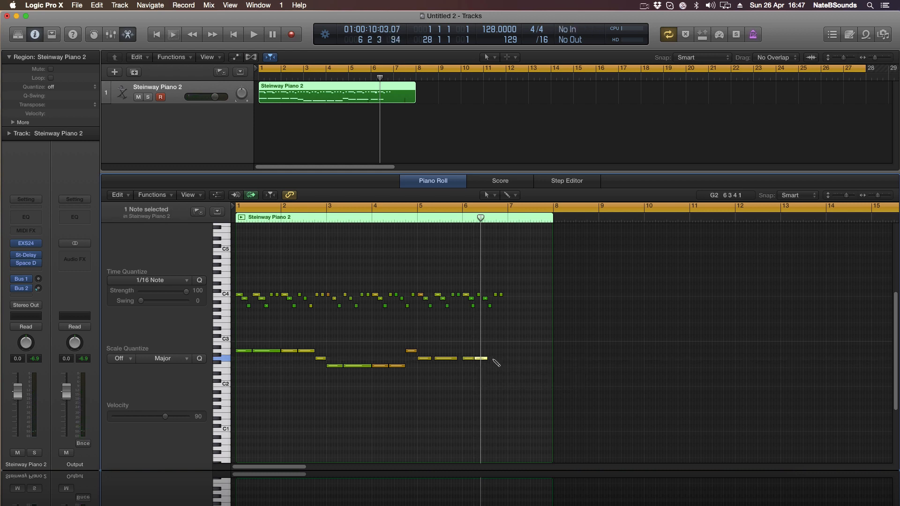
pyautogui.moveTo(496, 362)
pyautogui.mouseDown()
pyautogui.moveTo(507, 362)
pyautogui.moveTo(502, 354)
pyautogui.mouseUp()
pyautogui.press('Return')
pyautogui.press('space')
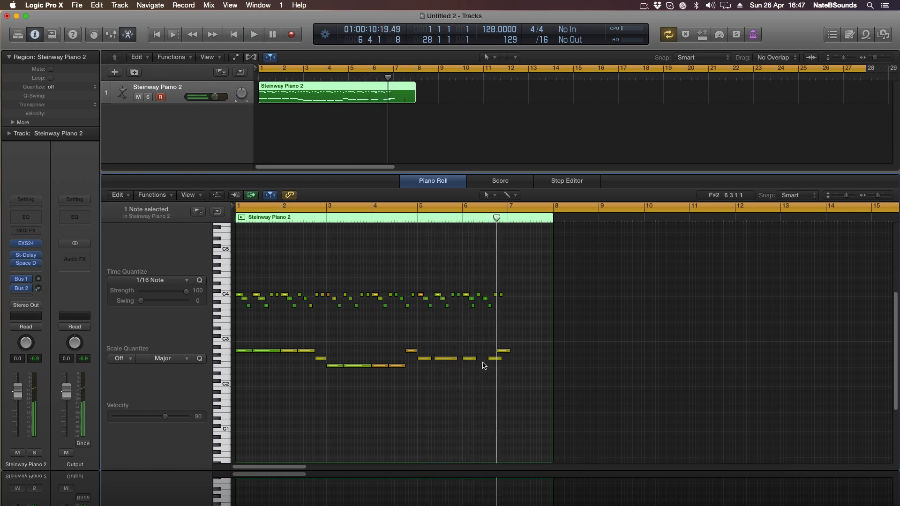
# - Try lengthening the first G2 bass note in bar 6 toward the second one and listen from about bar 4
pyautogui.moveTo(474, 360); pyautogui.dragTo(486, 360)
pyautogui.press('space')
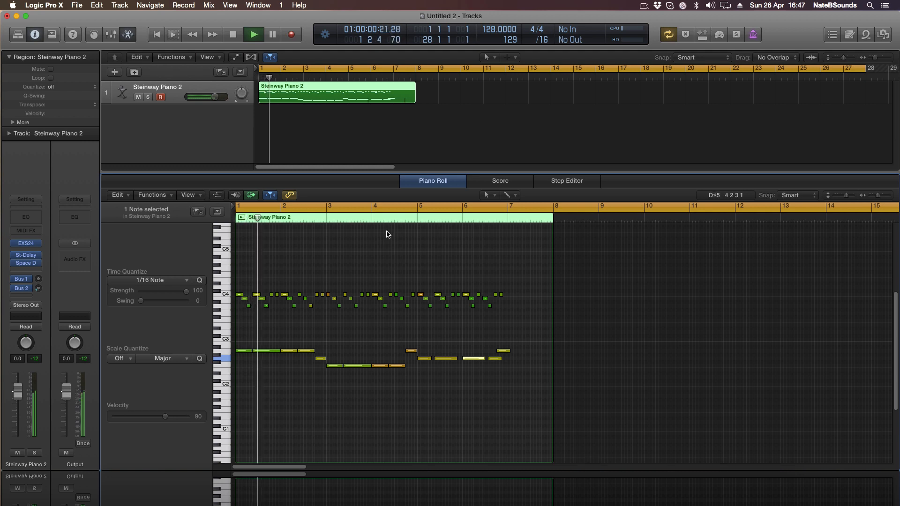
pyautogui.click(385, 221)
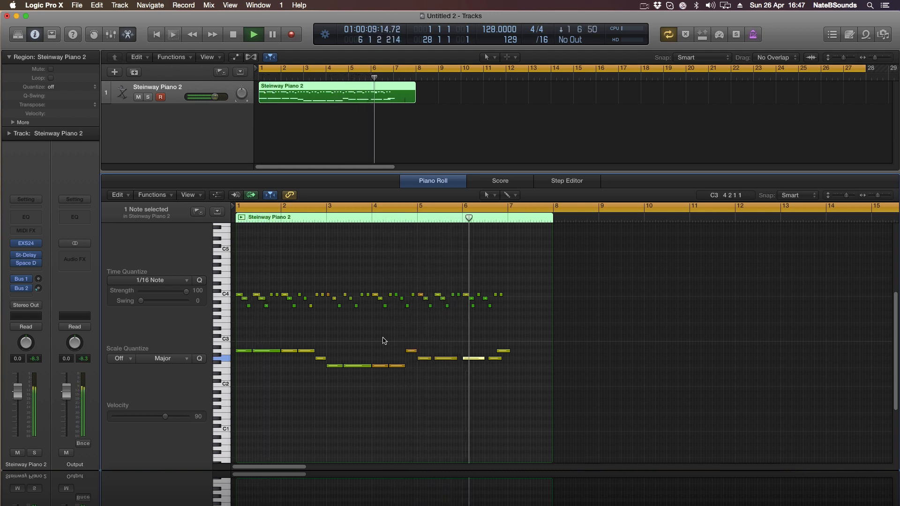
pyautogui.press('space')
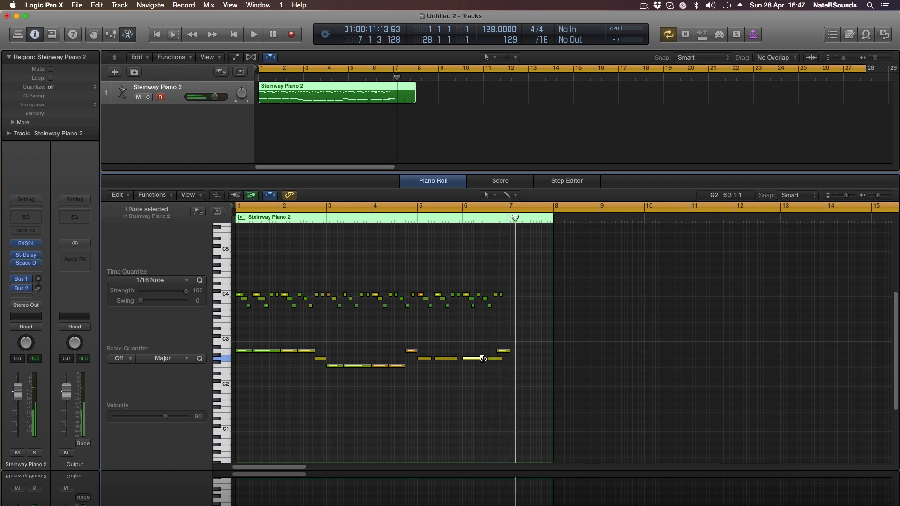
# - Shorten the first G2 in bar 6 again, move the second G2 to about halfway through beat 2, and check it by playback
pyautogui.moveTo(484, 359)
pyautogui.mouseDown()
pyautogui.moveTo(468, 359)
pyautogui.moveTo(489, 361)
pyautogui.mouseUp()
pyautogui.doubleClick(402, 218)
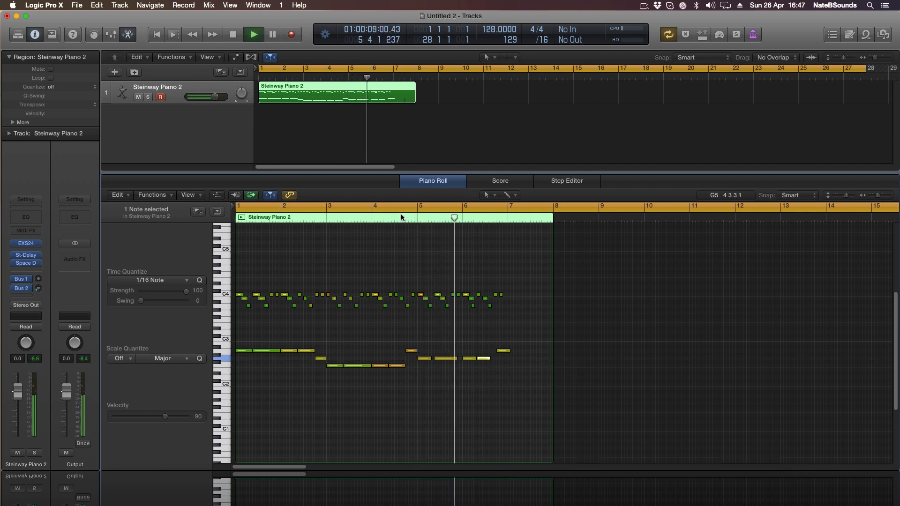
pyautogui.press('space')
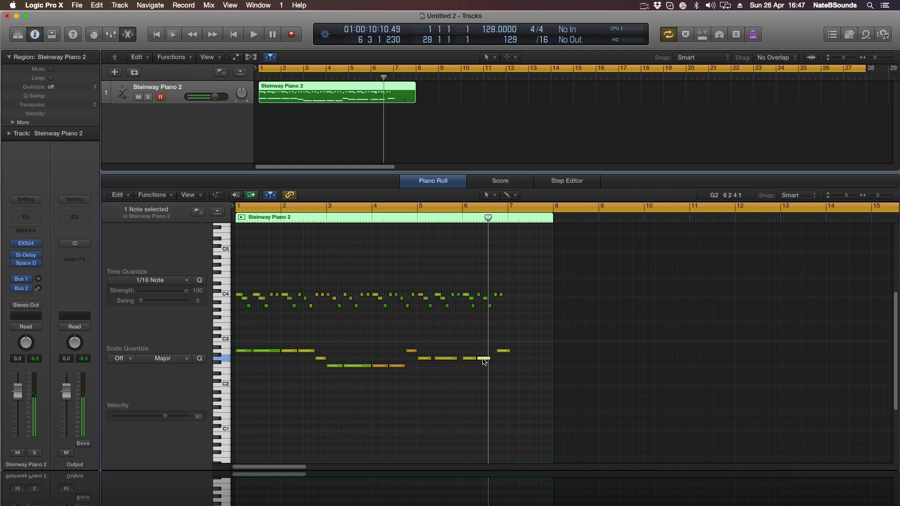
pyautogui.moveTo(484, 362); pyautogui.dragTo(485, 359)
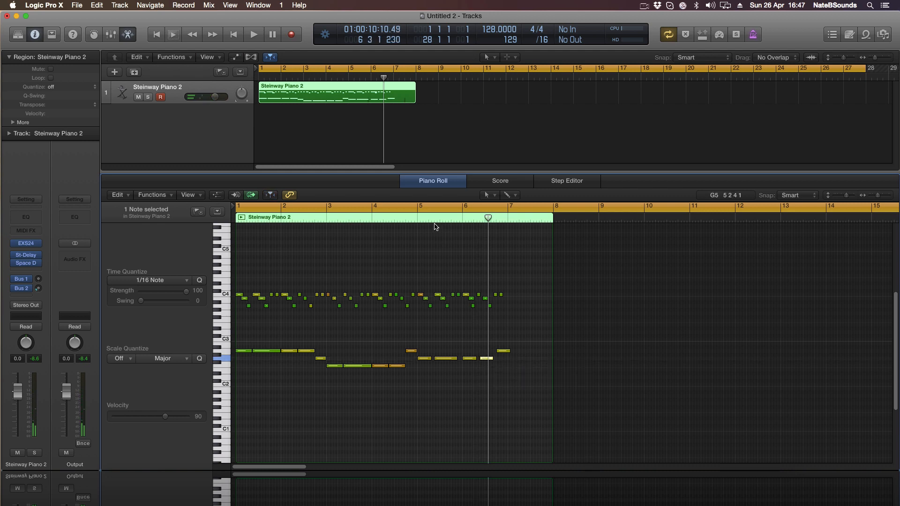
pyautogui.doubleClick(430, 217)
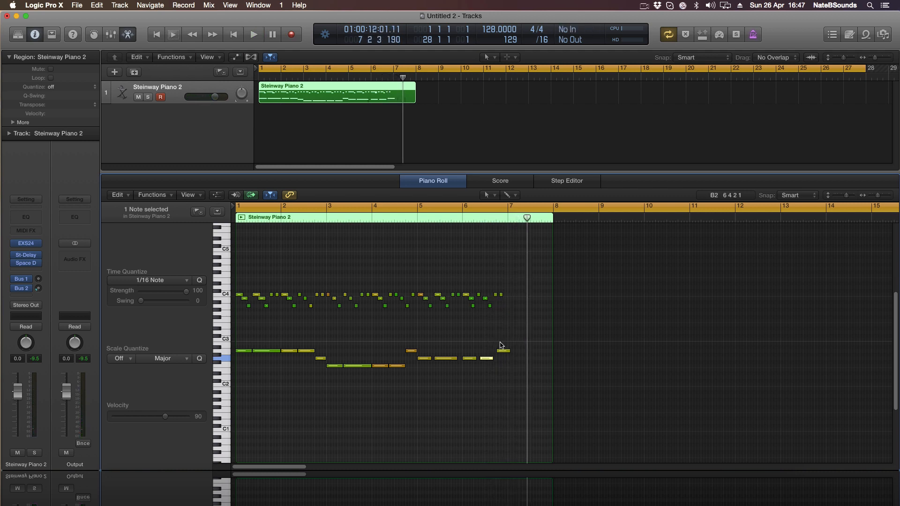
pyautogui.press('Return')
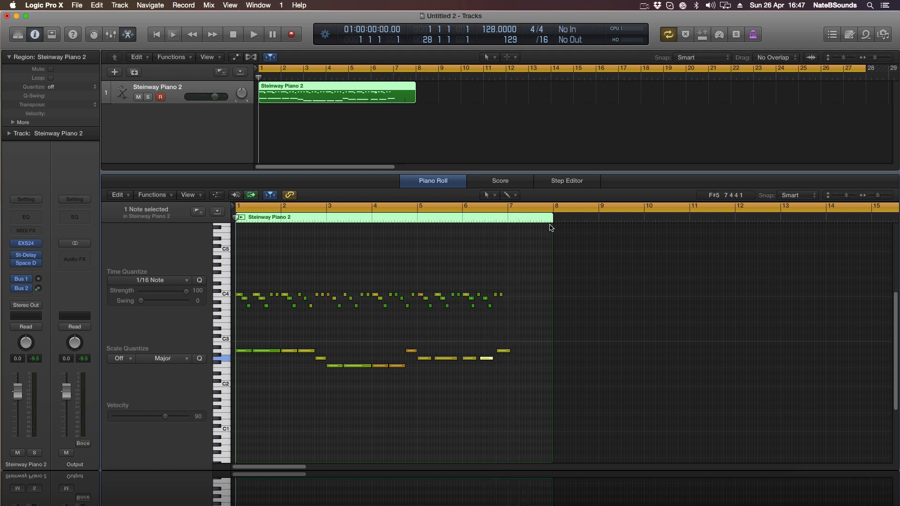
# - Try ending the piano region at bar 7, listen from bar 1, and move the playhead to bar 5
pyautogui.moveTo(553, 247); pyautogui.dragTo(508, 256)
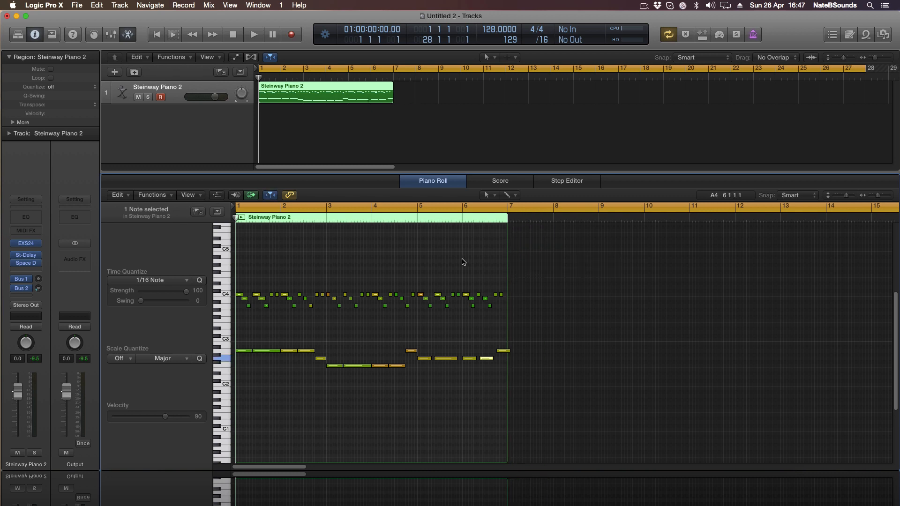
pyautogui.press('space')
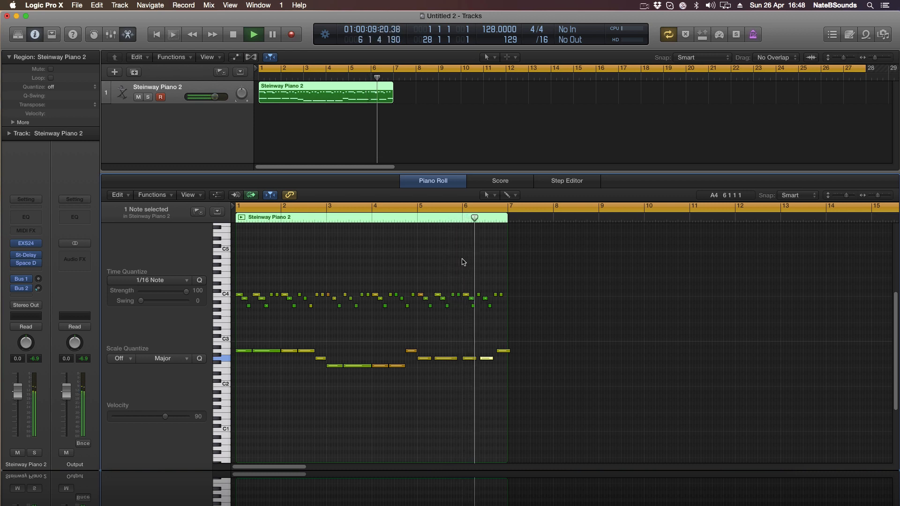
pyautogui.press('space')
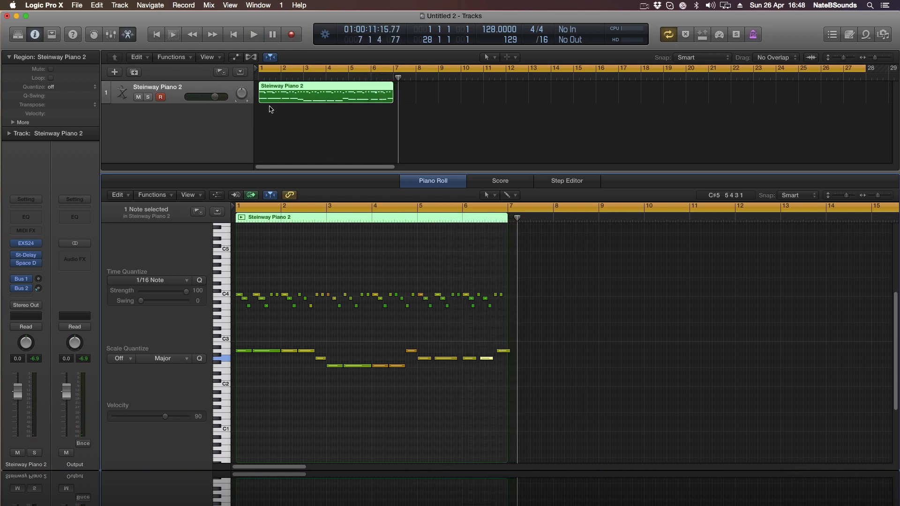
pyautogui.moveTo(282, 78); pyautogui.dragTo(348, 77)
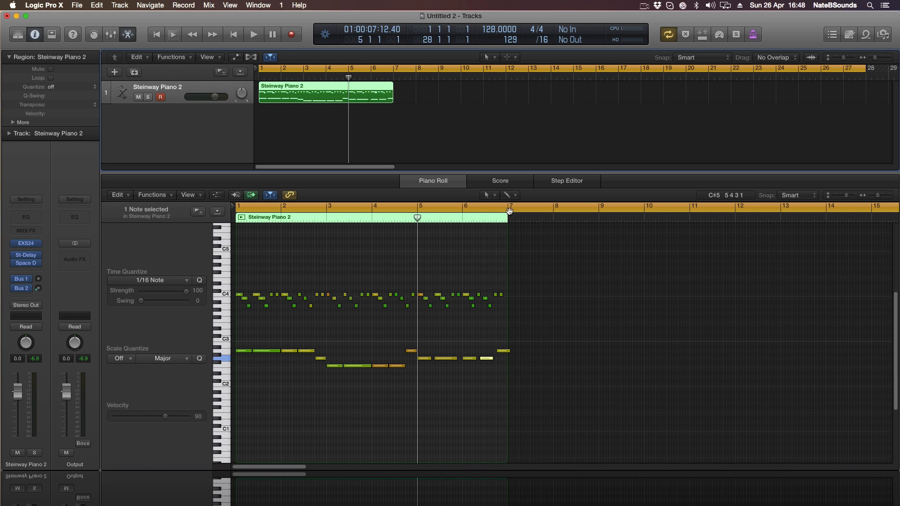
# - Extend the end of the piano region to bar 9 and play it back from bar 1
pyautogui.moveTo(507, 264); pyautogui.dragTo(591, 377)
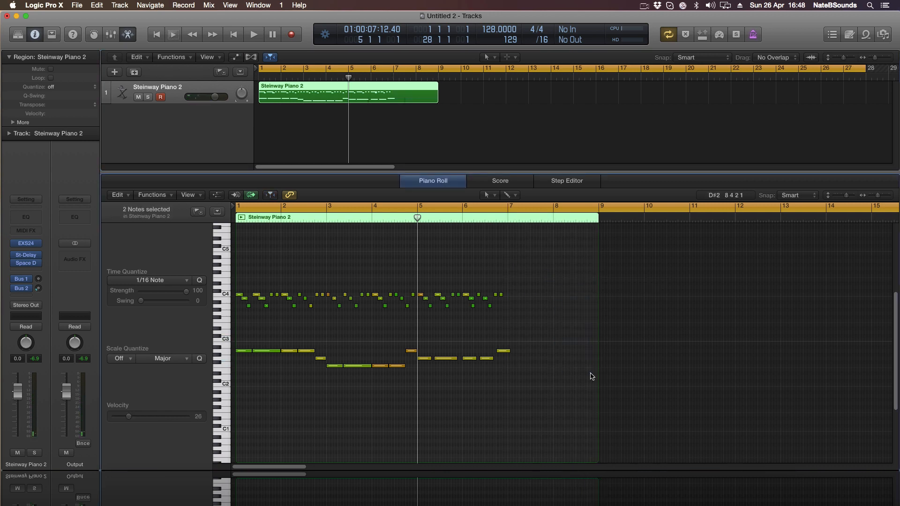
pyautogui.press('Return')
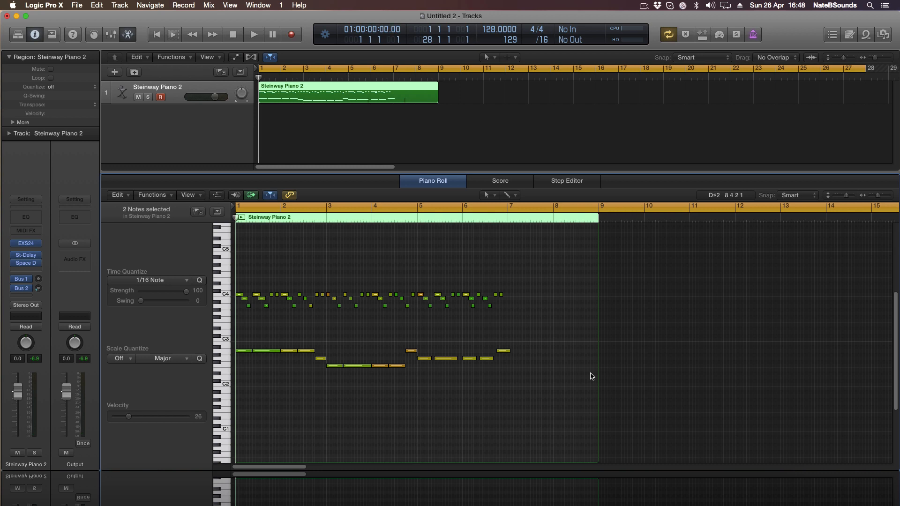
pyautogui.press('space')
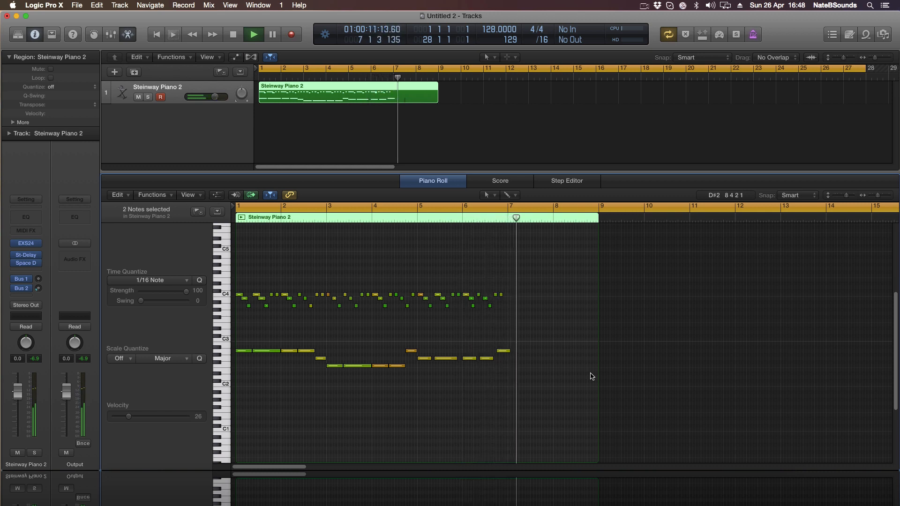
pyautogui.press('space')
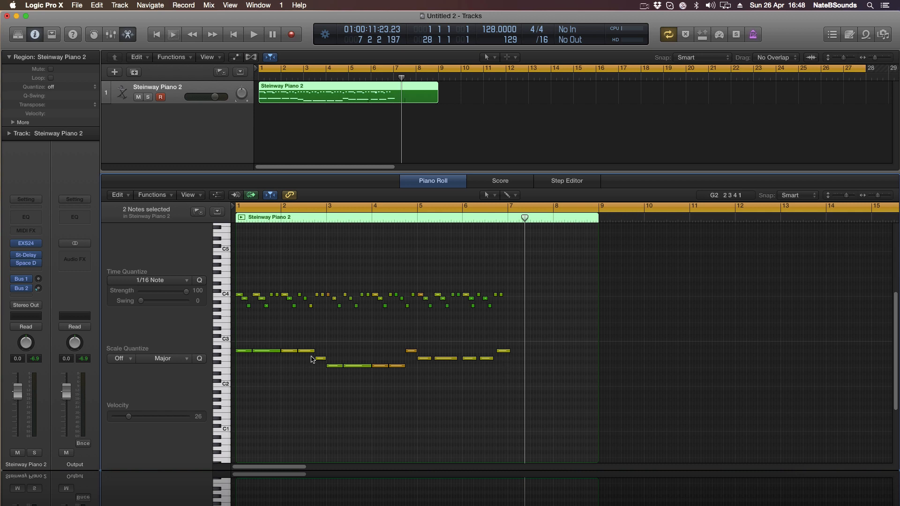
# - Copy the melody and bass notes of the opening two bars to bar 7 and play the part from bar 1
pyautogui.moveTo(311, 358); pyautogui.dragTo(501, 267)
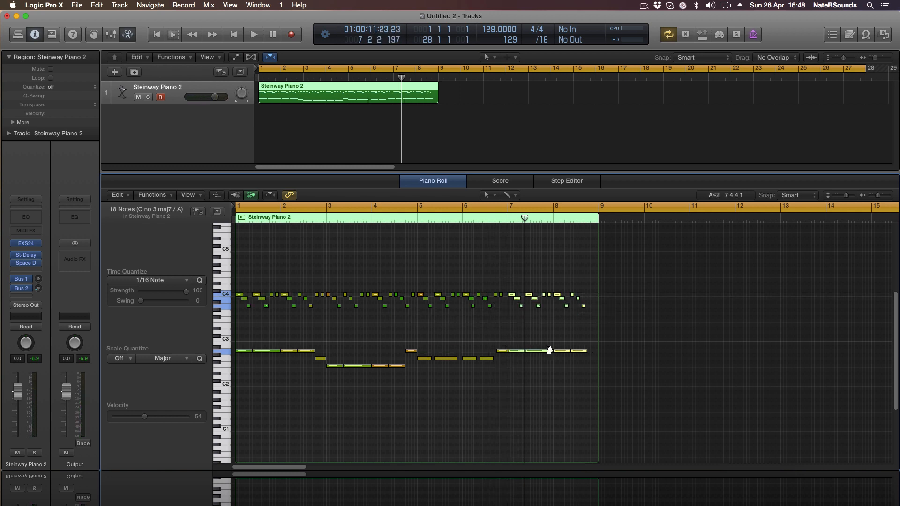
pyautogui.press('Return')
pyautogui.press('space')
pyautogui.click(555, 379)
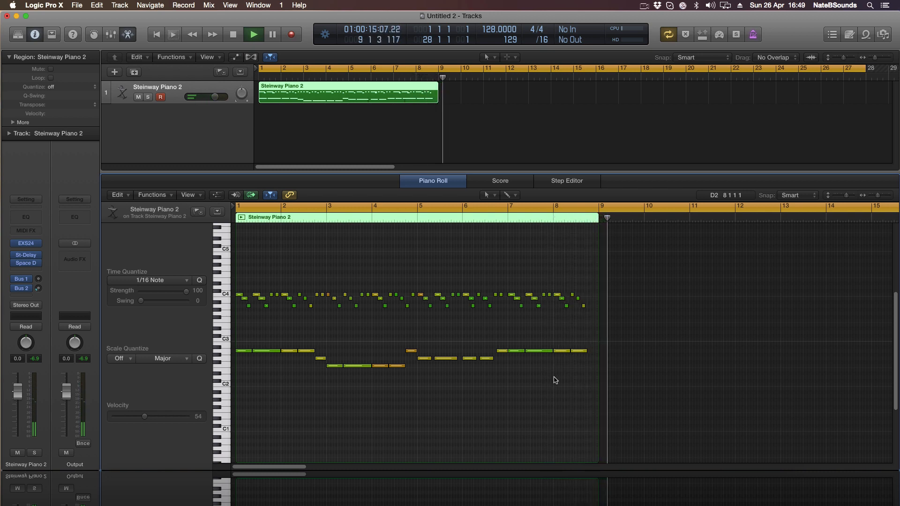
pyautogui.press('space')
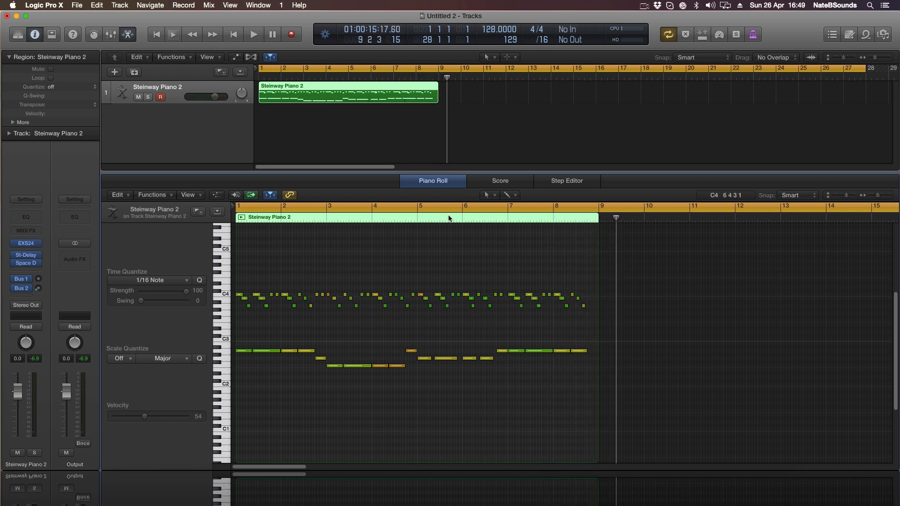
# - Set the cycle range from bar 1 to bar 9 and start playback from the beginning
pyautogui.click(354, 202)
pyautogui.moveTo(238, 209); pyautogui.dragTo(600, 209)
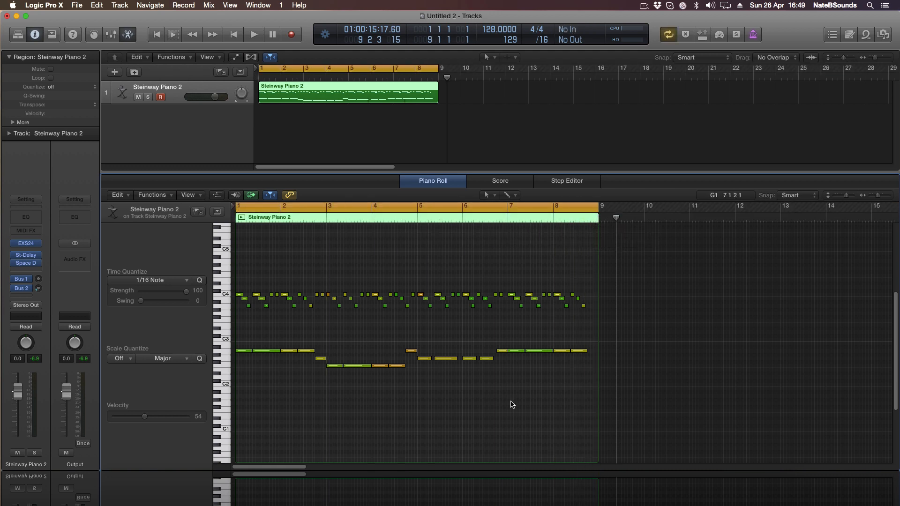
pyautogui.press('Return')
pyautogui.press('space')
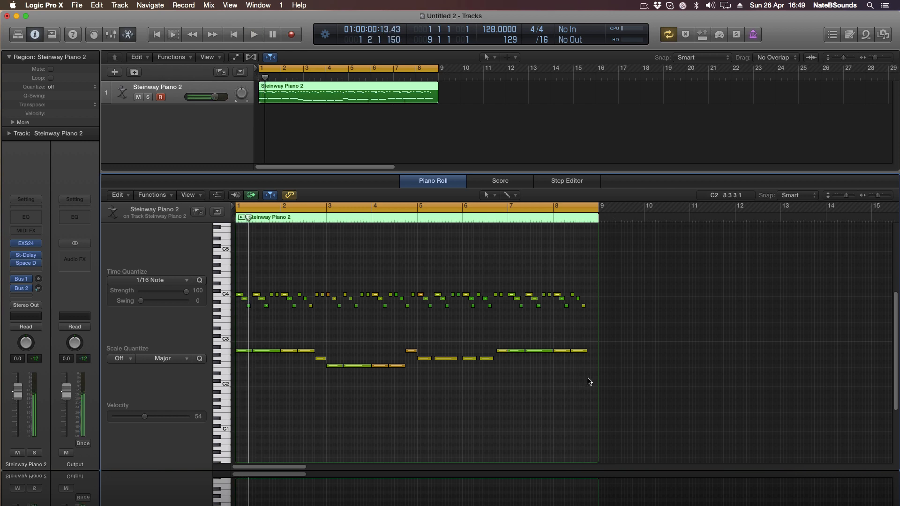
# - Copy all the bass notes one octave down (-12) at the same positions and listen to the result from bar 1
pyautogui.moveTo(590, 381); pyautogui.dragTo(243, 398)
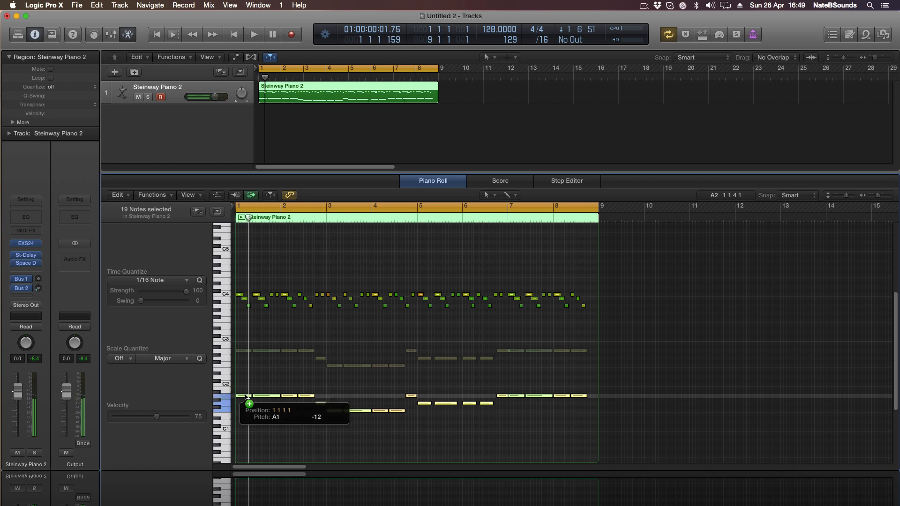
pyautogui.click(248, 378)
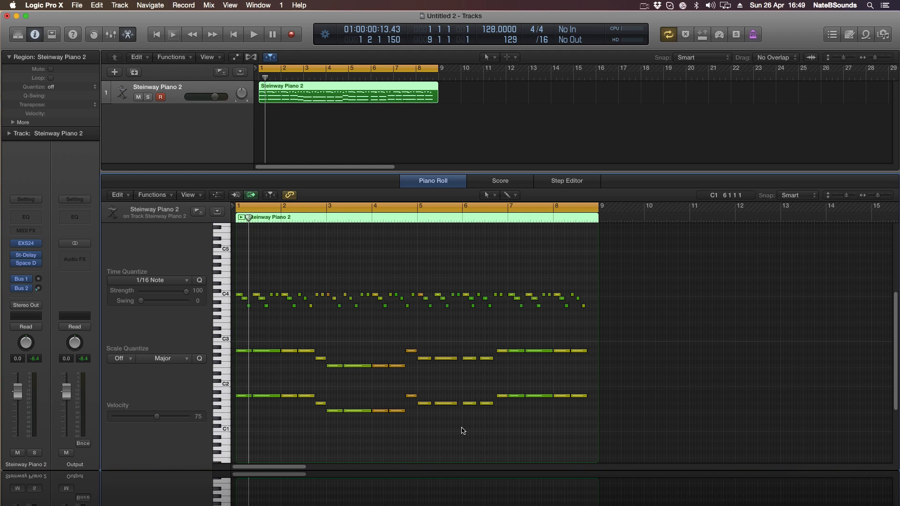
pyautogui.press('Return')
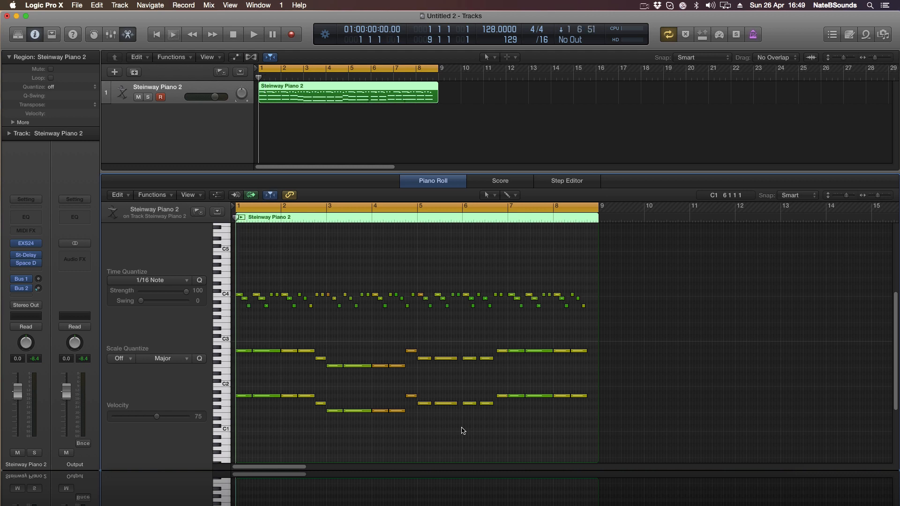
pyautogui.press('space')
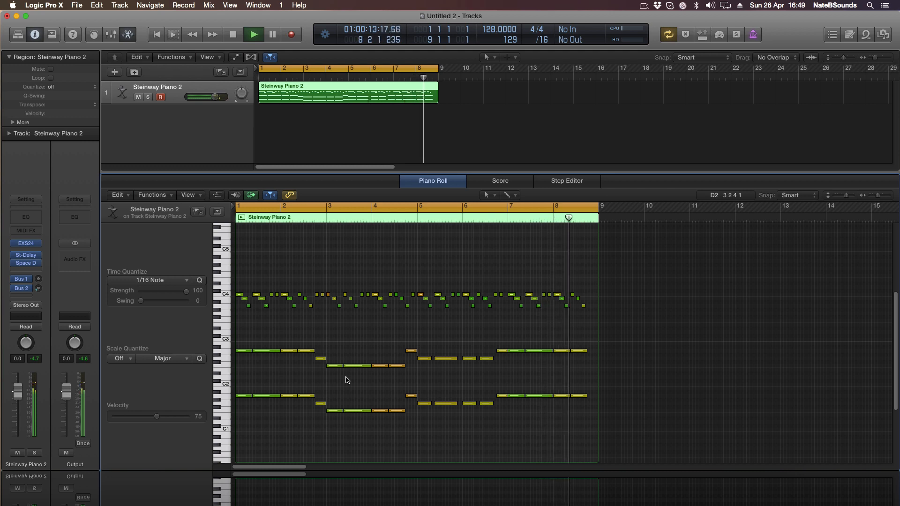
pyautogui.press('space')
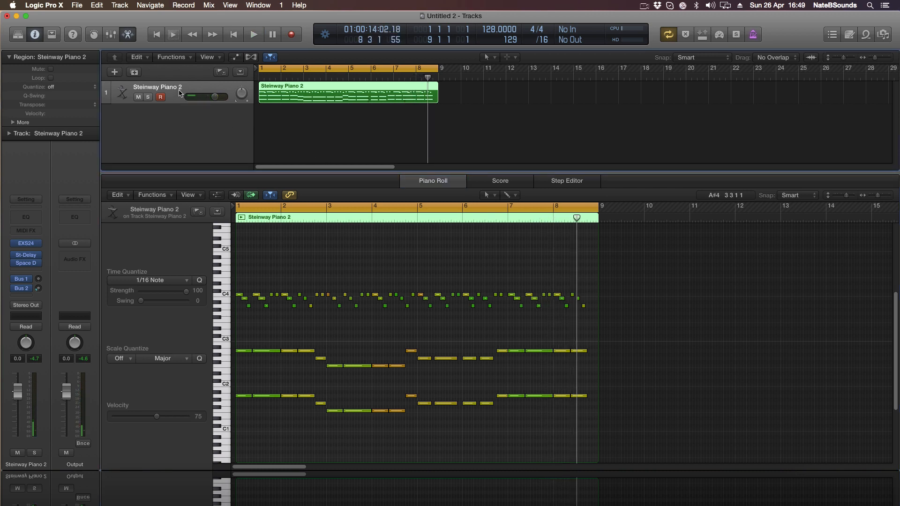
# - Duplicate the piano track, copy its region onto the new track, and delete all bass notes from the original region
pyautogui.press('super+d')
pyautogui.moveTo(281, 97); pyautogui.dragTo(287, 114)
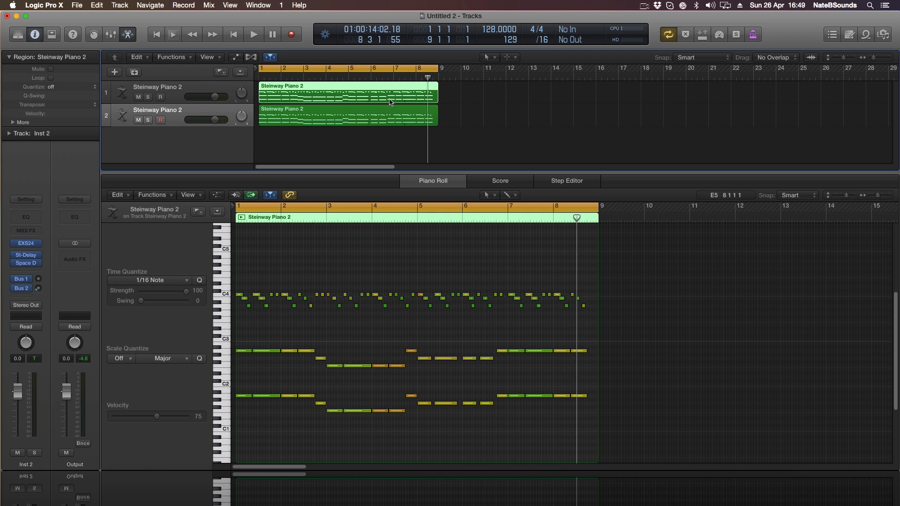
pyautogui.moveTo(578, 426); pyautogui.dragTo(235, 398)
pyautogui.press('Delete')
pyautogui.press('Delete')
# - Delete the high melody notes from the copied region on track 2, keeping only its two bass lines
pyautogui.click(312, 116)
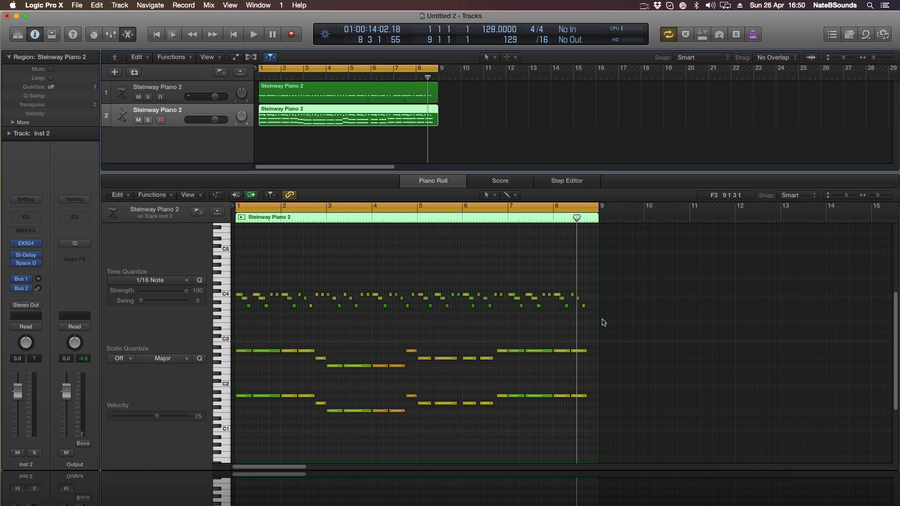
pyautogui.moveTo(604, 322); pyautogui.dragTo(232, 272)
pyautogui.press('Delete')
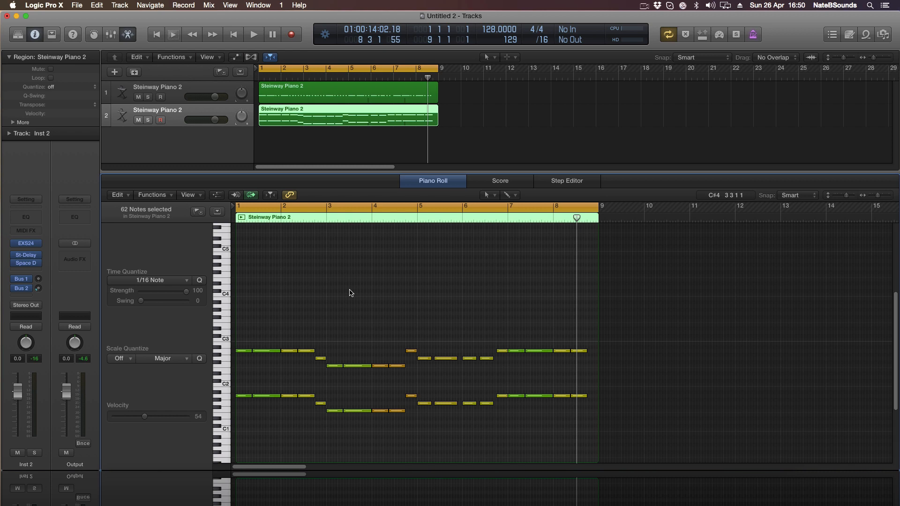
# - Show track automation and insert a stereo AutoFilter on the first piano track
pyautogui.click(187, 91)
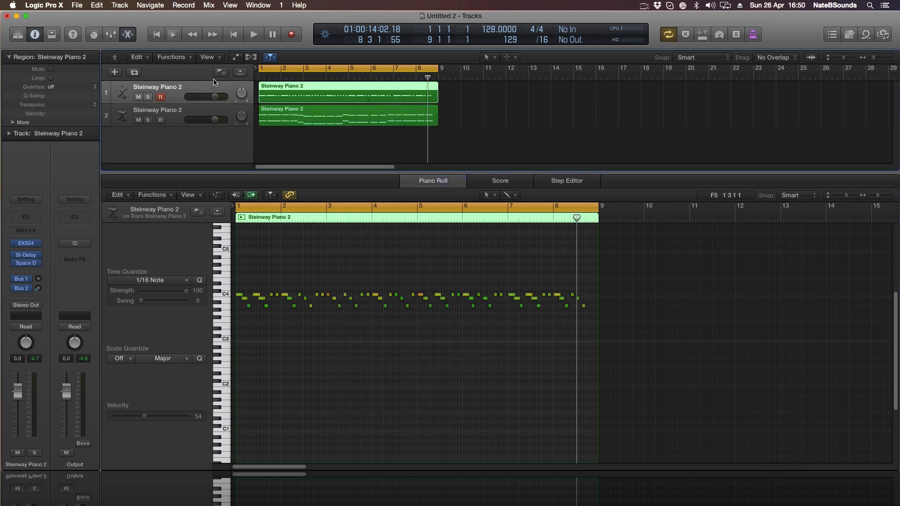
pyautogui.click(234, 58)
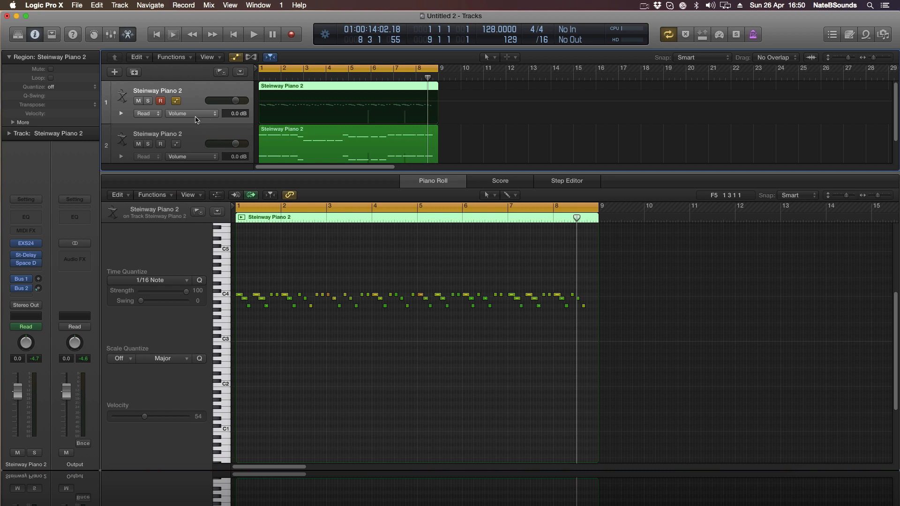
pyautogui.click(40, 272)
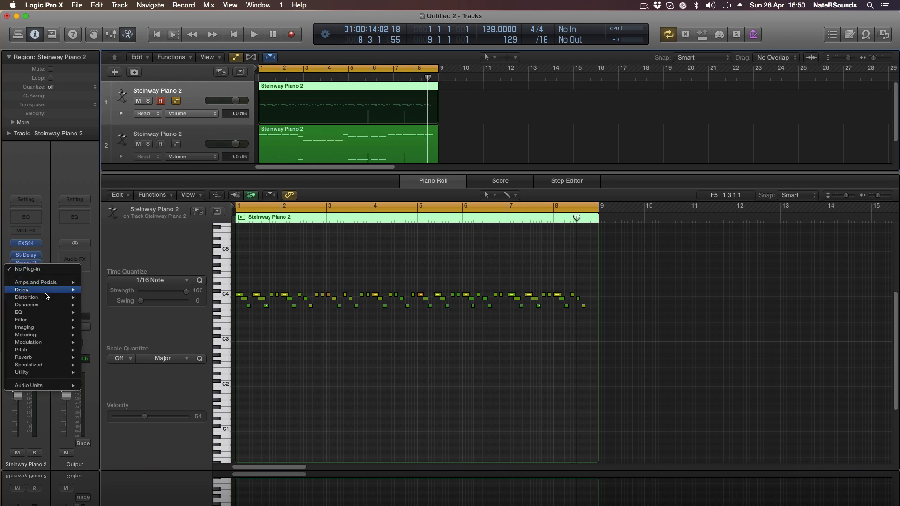
pyautogui.moveTo(47, 319)
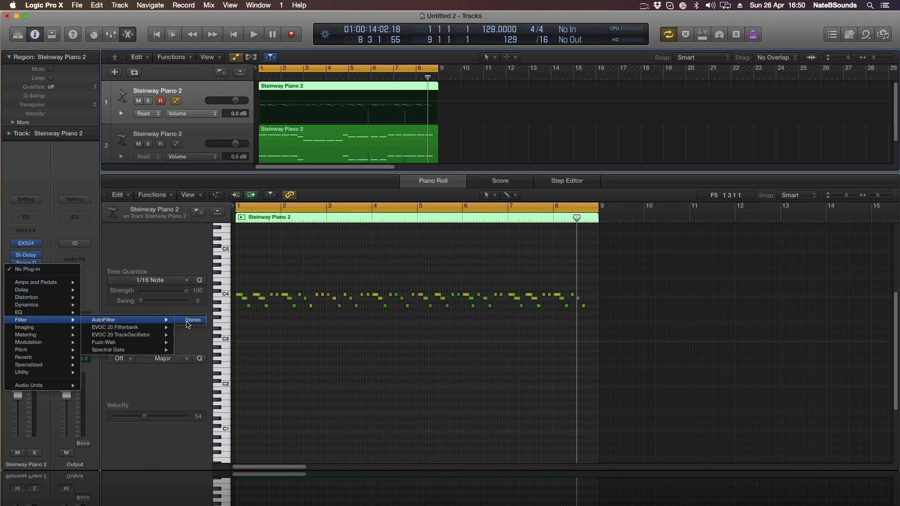
pyautogui.click(187, 322)
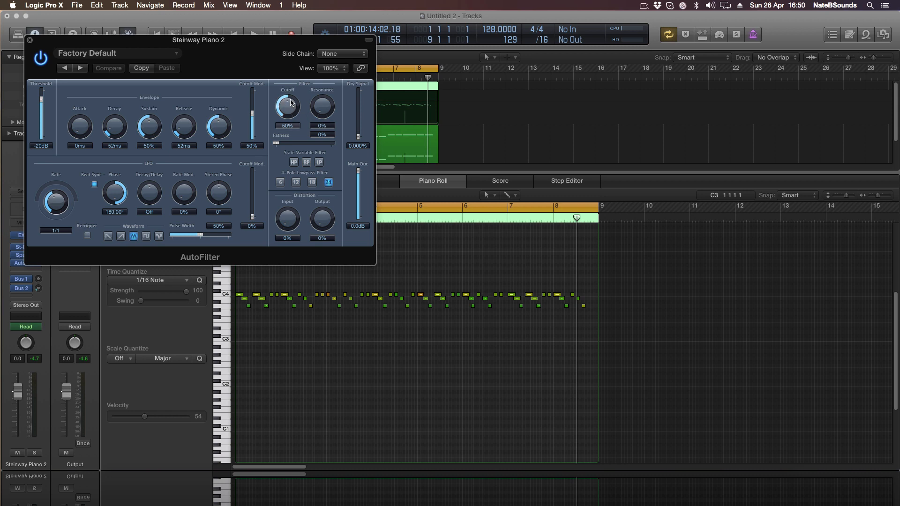
# - Set the AutoFilter cutoff to 7% and switch the first track's automation mode to Latch
pyautogui.moveTo(291, 102); pyautogui.dragTo(291, 134)
pyautogui.moveTo(190, 59); pyautogui.dragTo(472, 214)
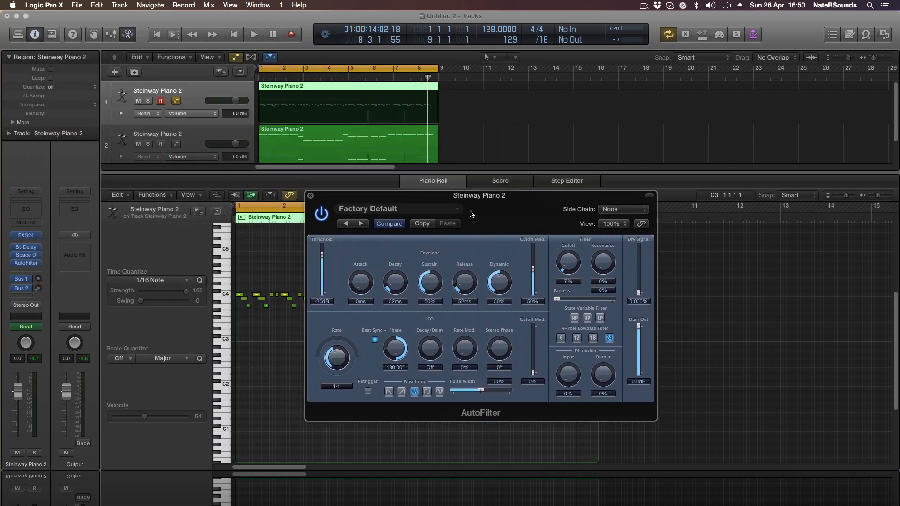
pyautogui.click(148, 114)
pyautogui.click(148, 131)
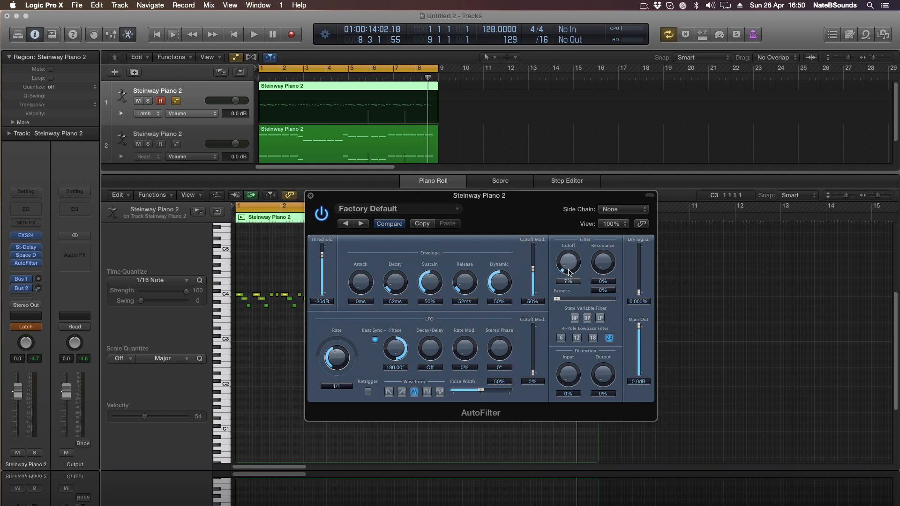
# - Record a short AutoFilter cutoff automation move during playback, raising the cutoff to 16%
pyautogui.press('space')
pyautogui.moveTo(569, 273); pyautogui.dragTo(569, 266)
pyautogui.press('space')
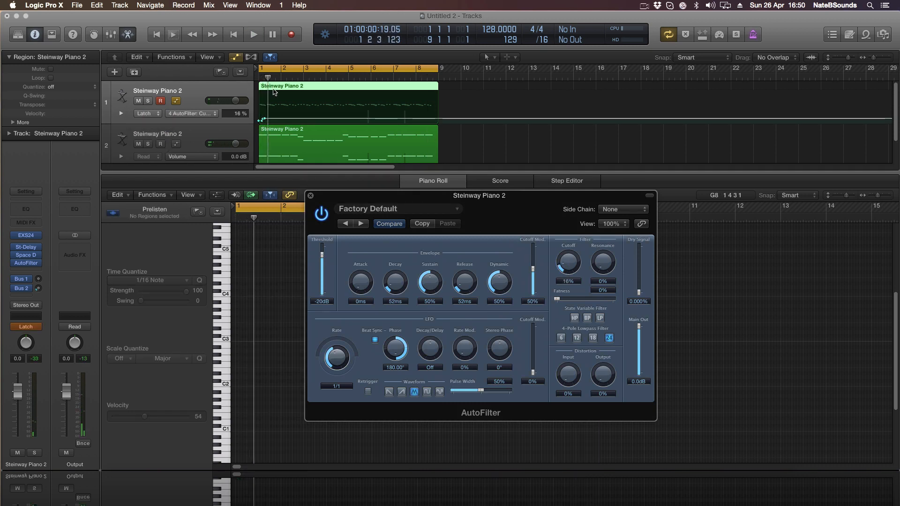
# - Reshape the cutoff automation into one straight ramp rising from the start of bar 1 to 97% at bar 9
pyautogui.moveTo(873, 60); pyautogui.dragTo(874, 60)
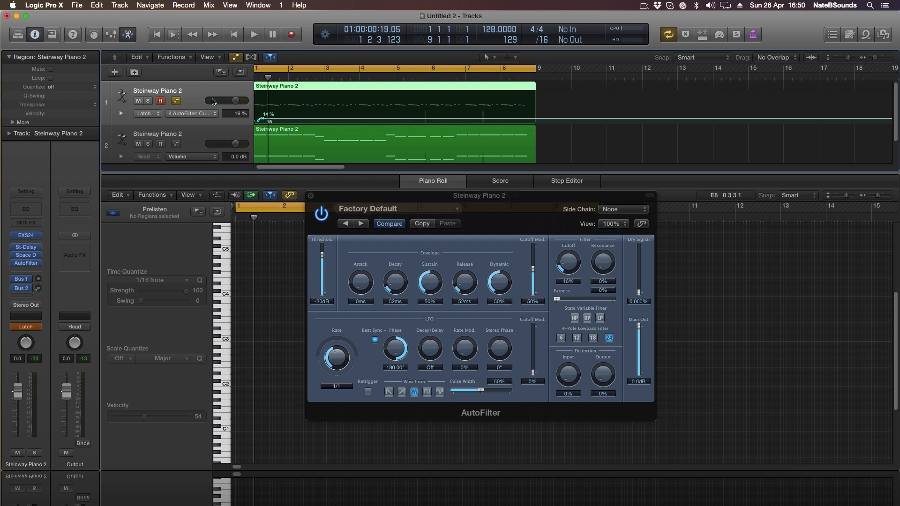
pyautogui.click(259, 121)
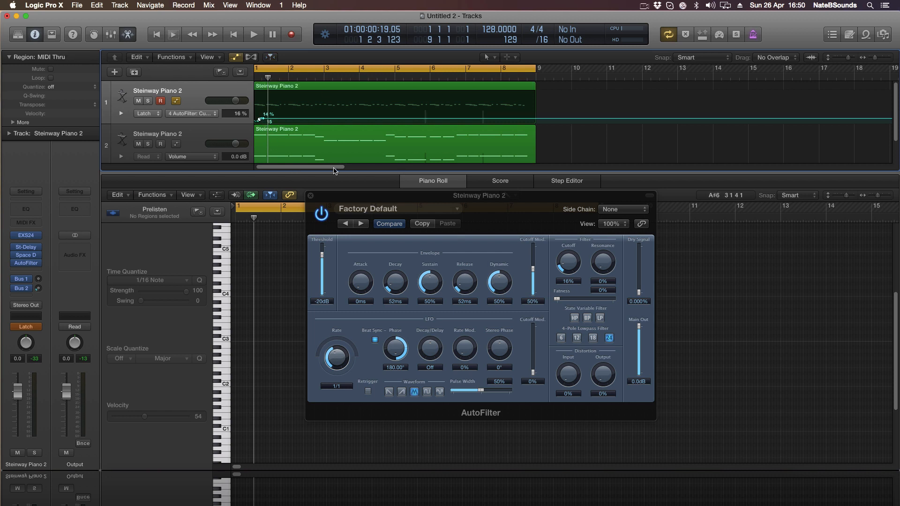
pyautogui.moveTo(334, 168); pyautogui.dragTo(330, 167)
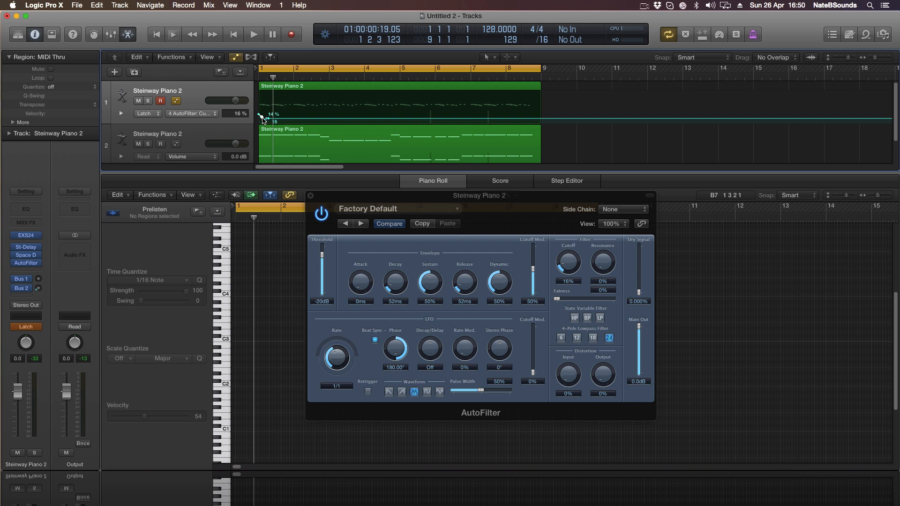
pyautogui.moveTo(451, 97); pyautogui.dragTo(537, 95)
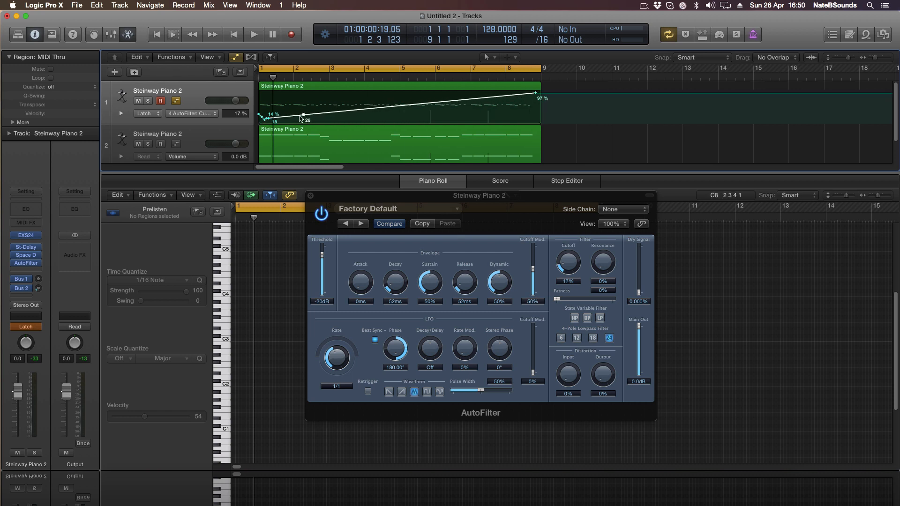
pyautogui.moveTo(300, 117); pyautogui.dragTo(269, 120)
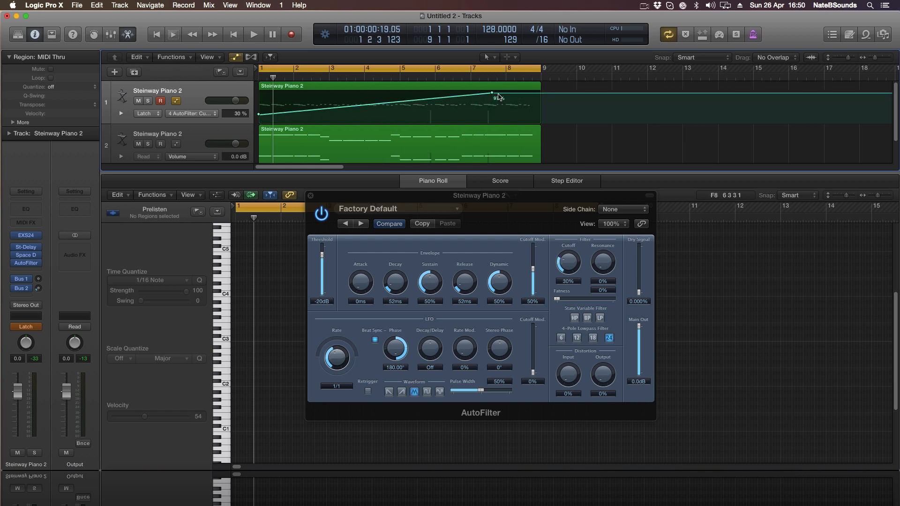
pyautogui.moveTo(492, 94); pyautogui.dragTo(541, 93)
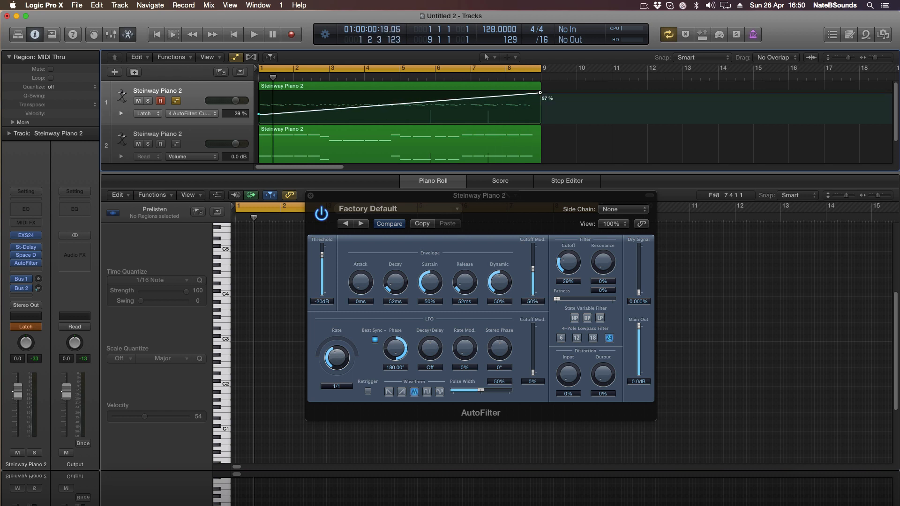
# - Raise the start point of the first track's cutoff ramp at bar 1 and play the part back
pyautogui.press('space')
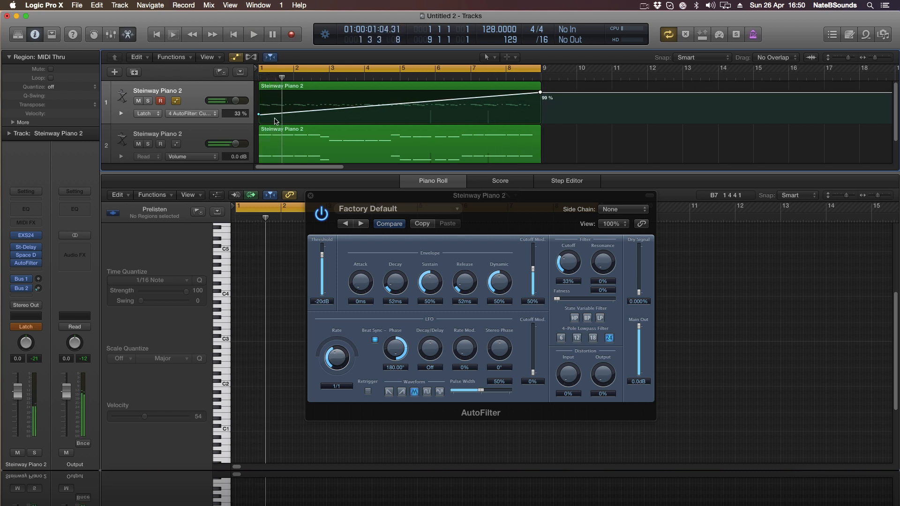
pyautogui.click(260, 115)
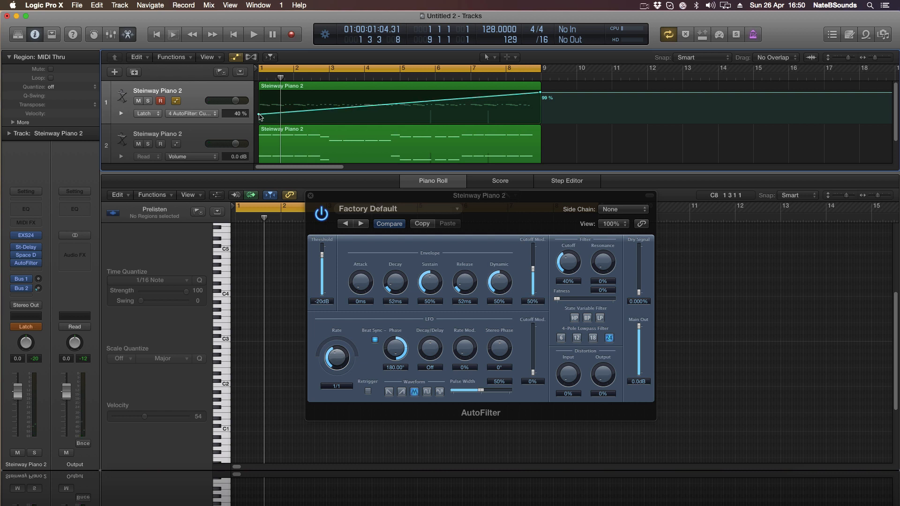
pyautogui.press('space')
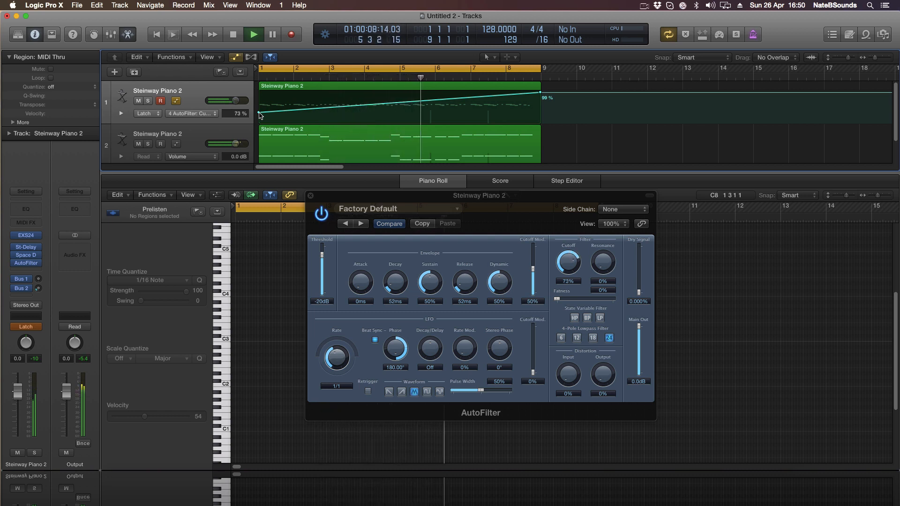
pyautogui.press('space')
# - Close the AutoFilter window and select all notes of the bass region in the Piano Roll
pyautogui.click(316, 136)
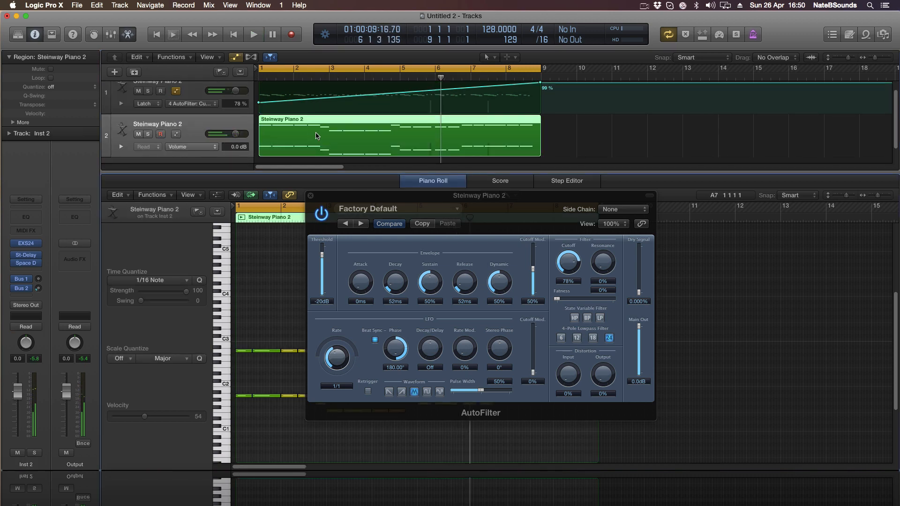
pyautogui.click(310, 196)
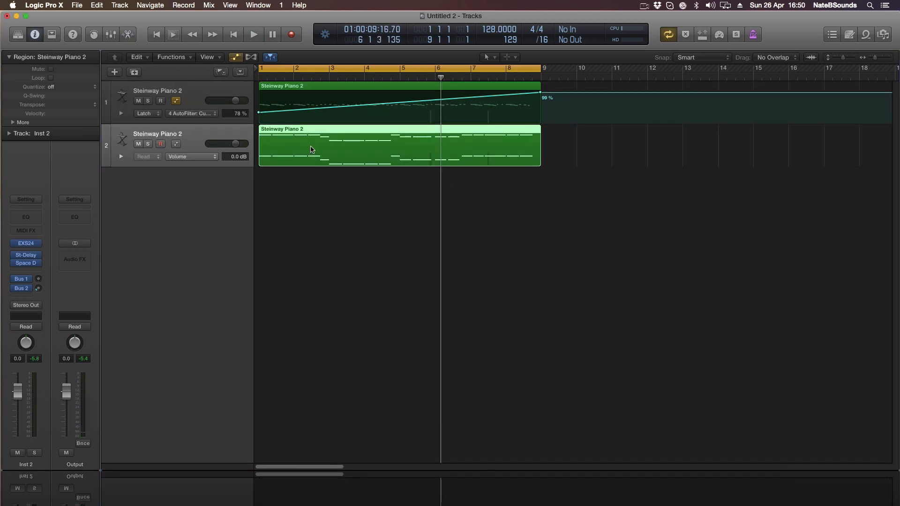
pyautogui.moveTo(591, 426); pyautogui.dragTo(249, 315)
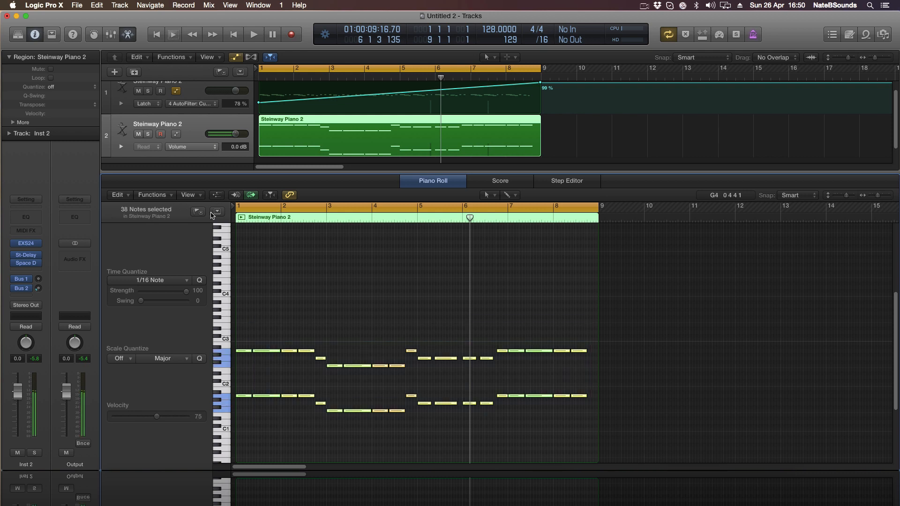
pyautogui.click(216, 195)
pyautogui.scroll(-3, 412, 423)
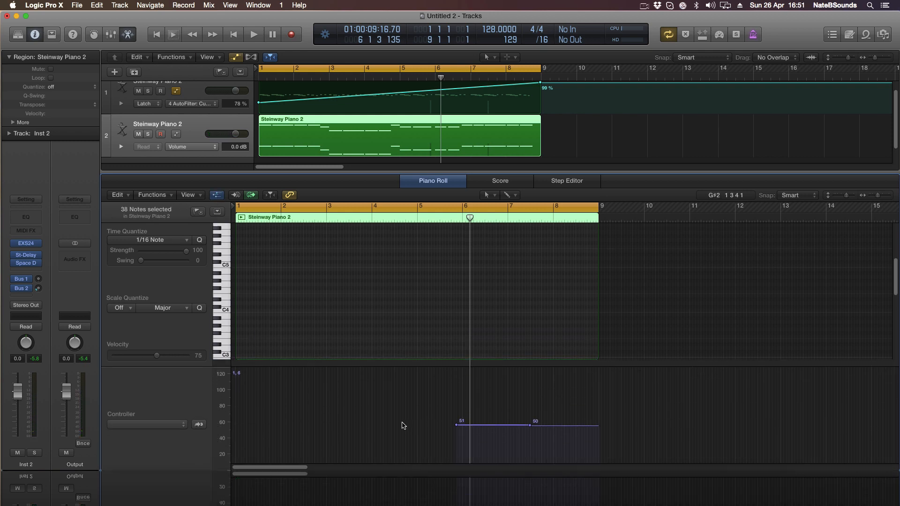
# - Adjust the selected bass notes' velocity to 65 during playback, then close the Piano Roll and stop
pyautogui.moveTo(156, 359); pyautogui.dragTo(141, 360)
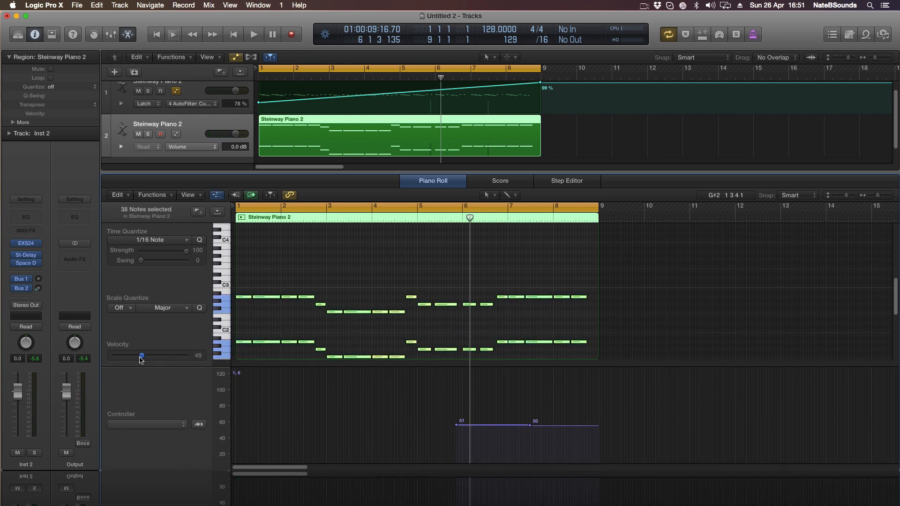
pyautogui.press('space')
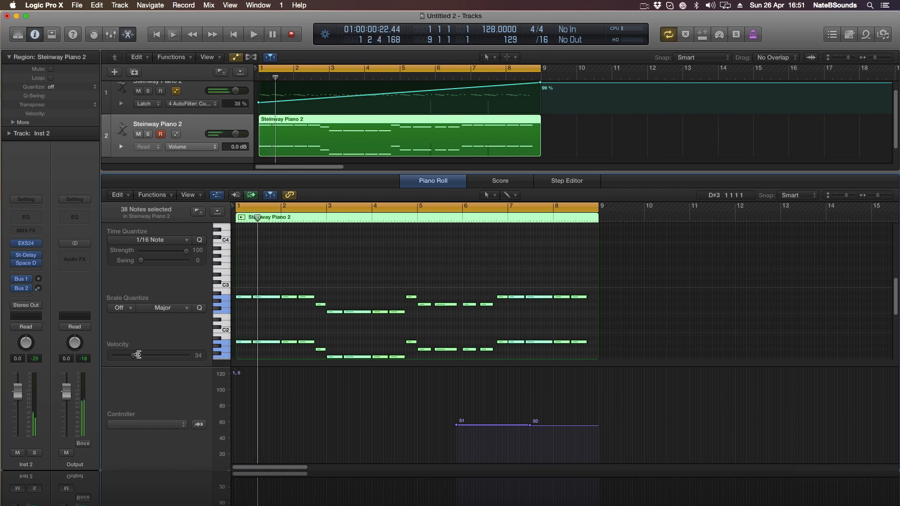
pyautogui.moveTo(146, 357); pyautogui.dragTo(148, 357)
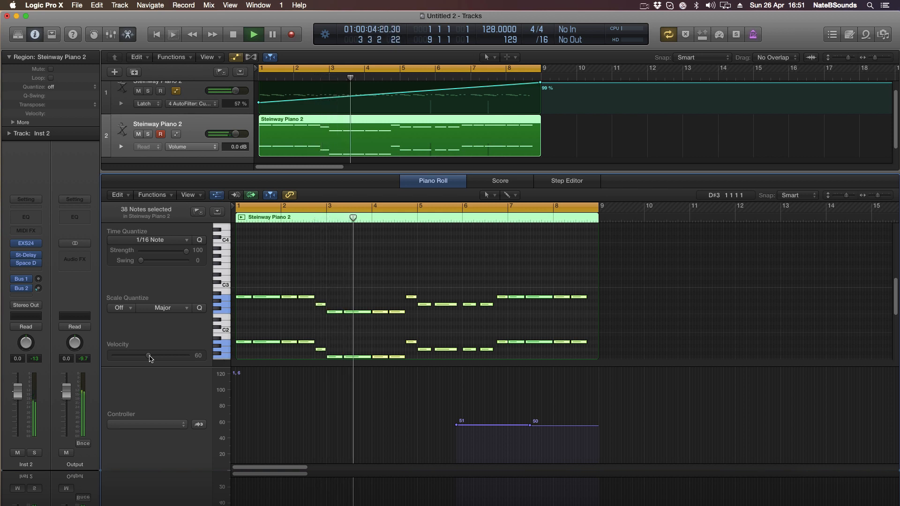
pyautogui.moveTo(149, 357); pyautogui.dragTo(151, 359)
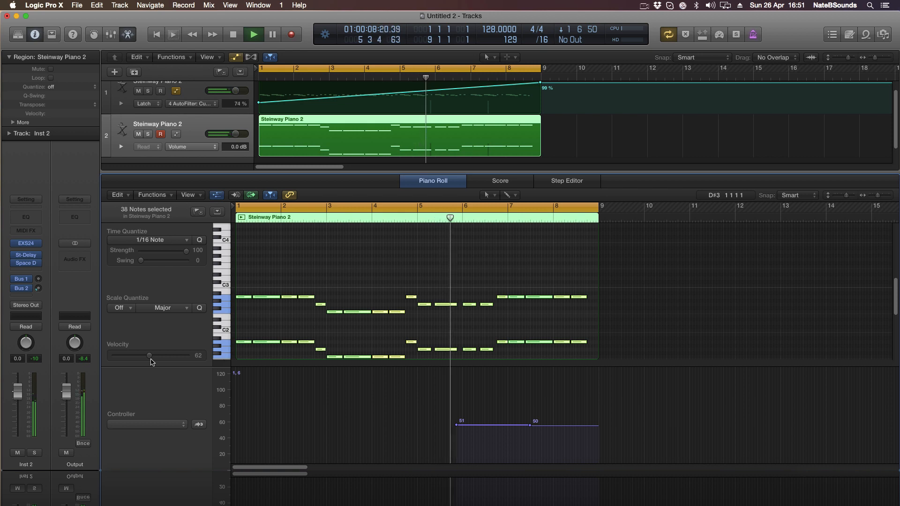
pyautogui.moveTo(152, 360); pyautogui.dragTo(153, 360)
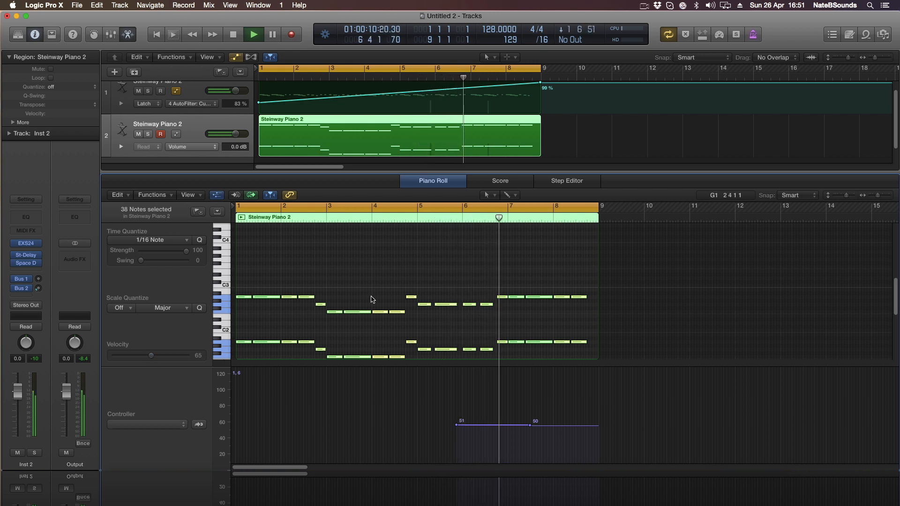
pyautogui.click(426, 182)
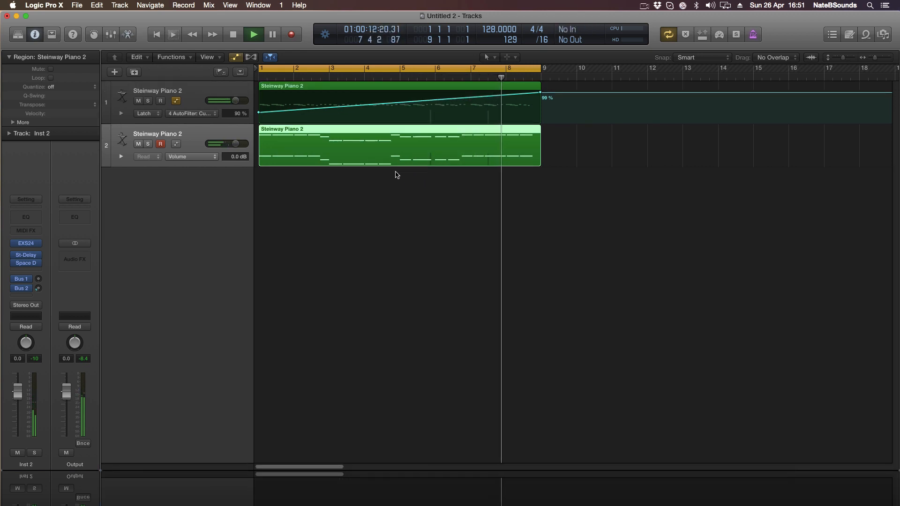
pyautogui.press('space')
# - Hide track automation, solo the melody track and play its region with the notes open in the Piano Roll
pyautogui.click(340, 92)
pyautogui.click(244, 72)
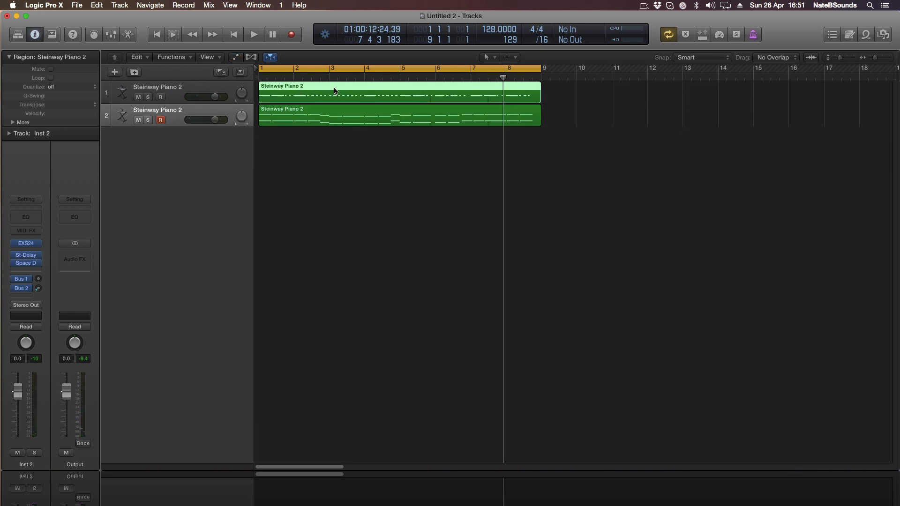
pyautogui.doubleClick(336, 90)
pyautogui.click(149, 97)
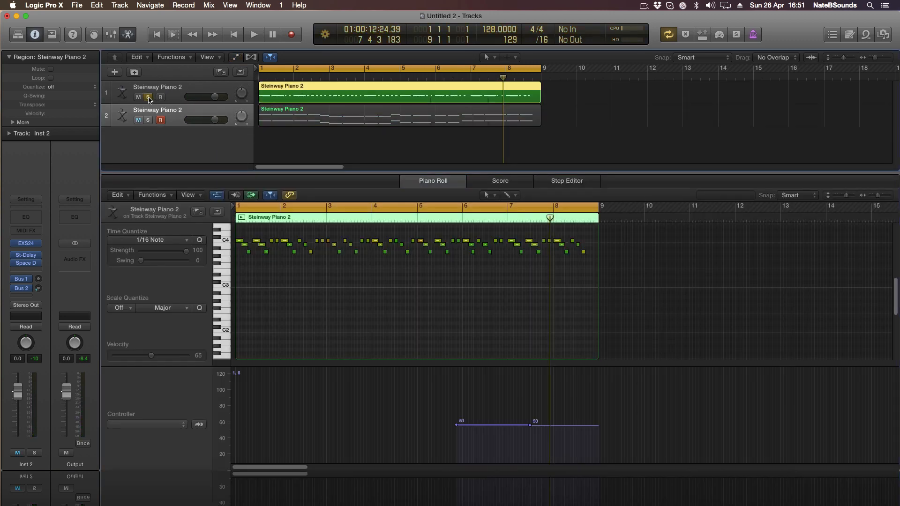
pyautogui.click(656, 102)
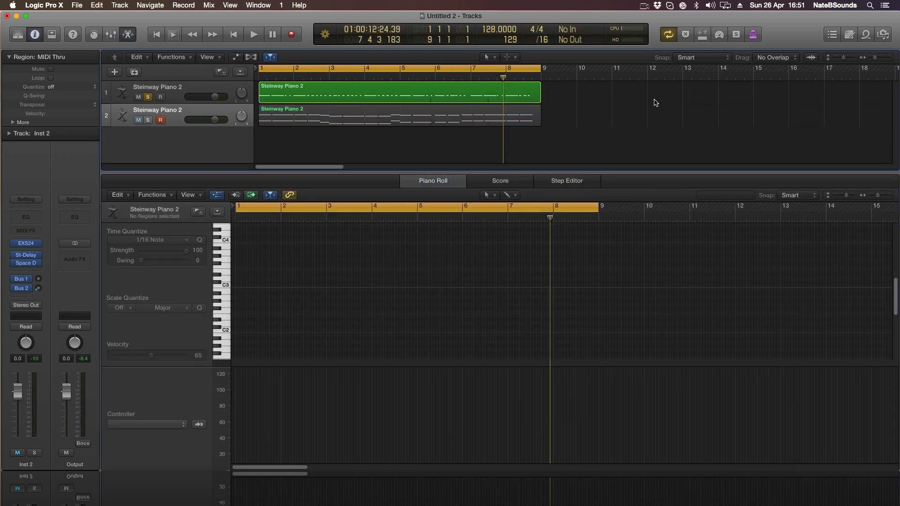
pyautogui.click(498, 101)
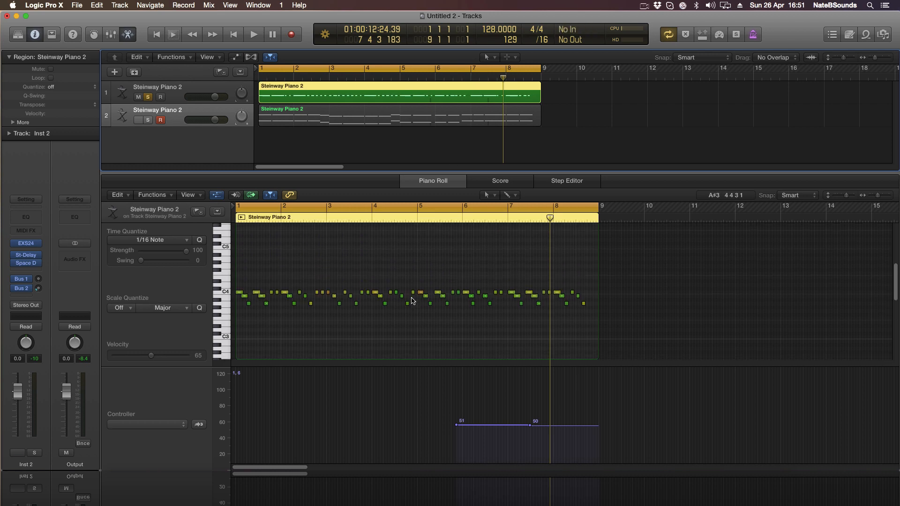
pyautogui.press('space')
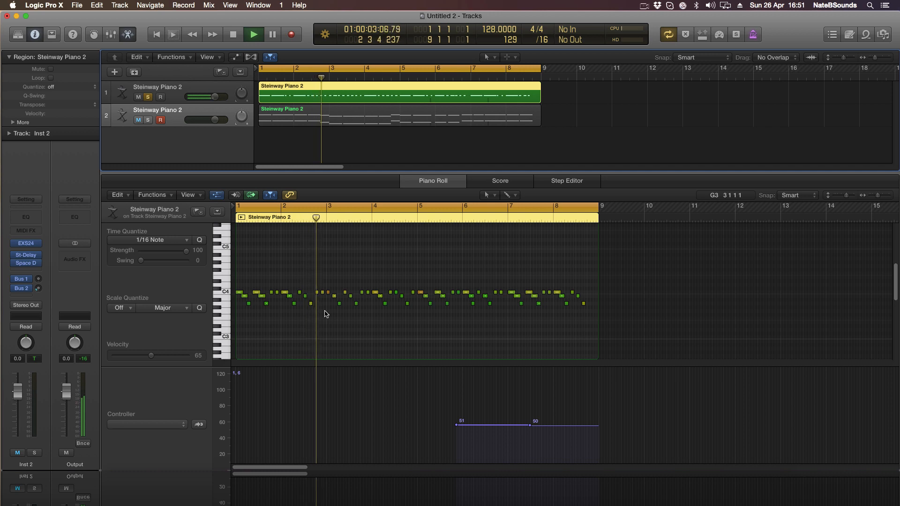
pyautogui.press('space')
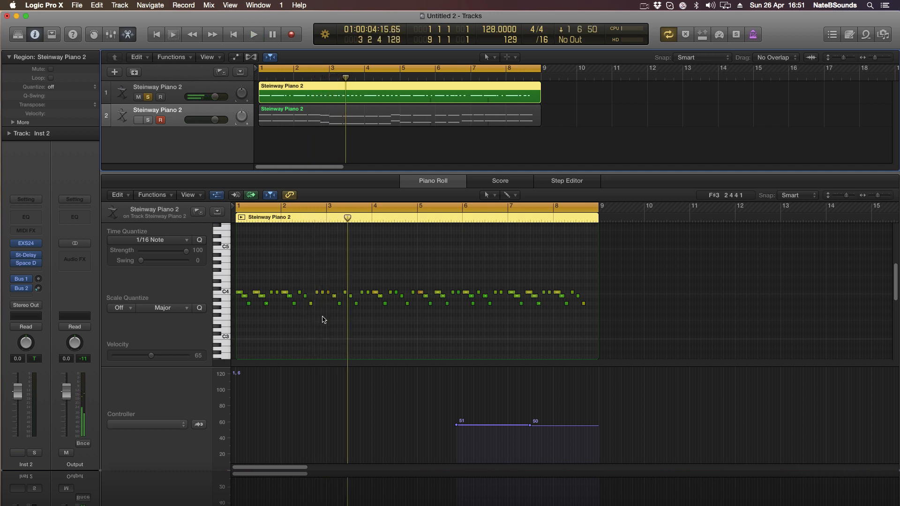
# - Replace the melody notes in bar 2 with a copy of the bar 1 pattern and play it back
pyautogui.moveTo(298, 330); pyautogui.dragTo(284, 295)
pyautogui.press('space')
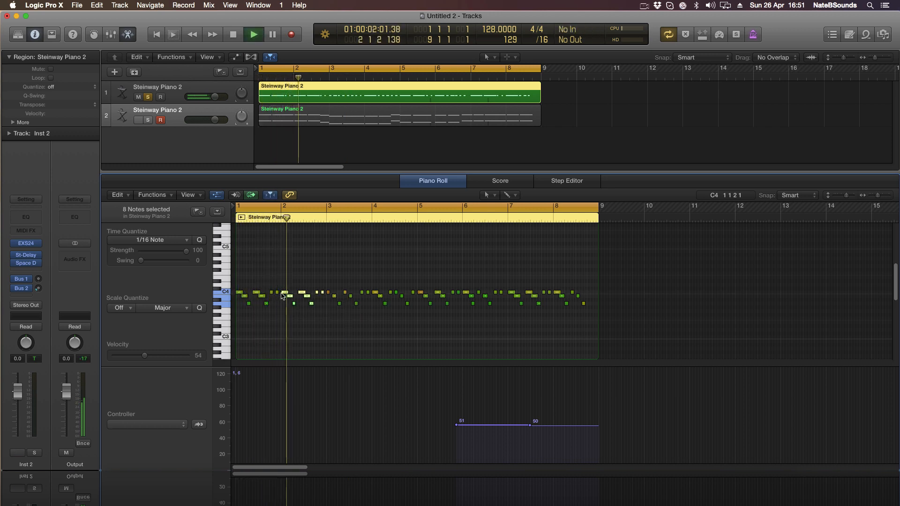
pyautogui.press('space')
# - Delete the last C4 note in bar 1, lengthen the C4 note before it and play the melody back
pyautogui.click(277, 297)
pyautogui.moveTo(277, 297); pyautogui.dragTo(277, 304)
pyautogui.press('space')
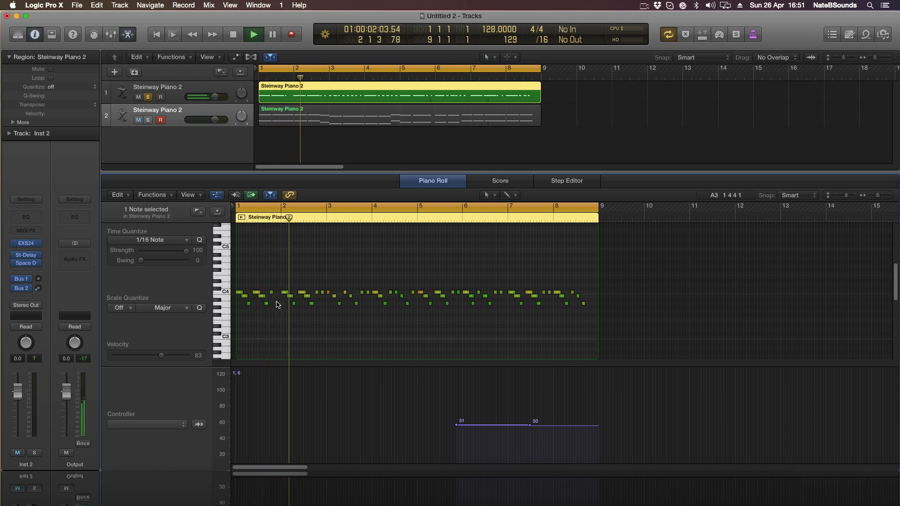
pyautogui.click(275, 296)
pyautogui.moveTo(273, 293); pyautogui.dragTo(276, 294)
pyautogui.press('space')
pyautogui.press('space')
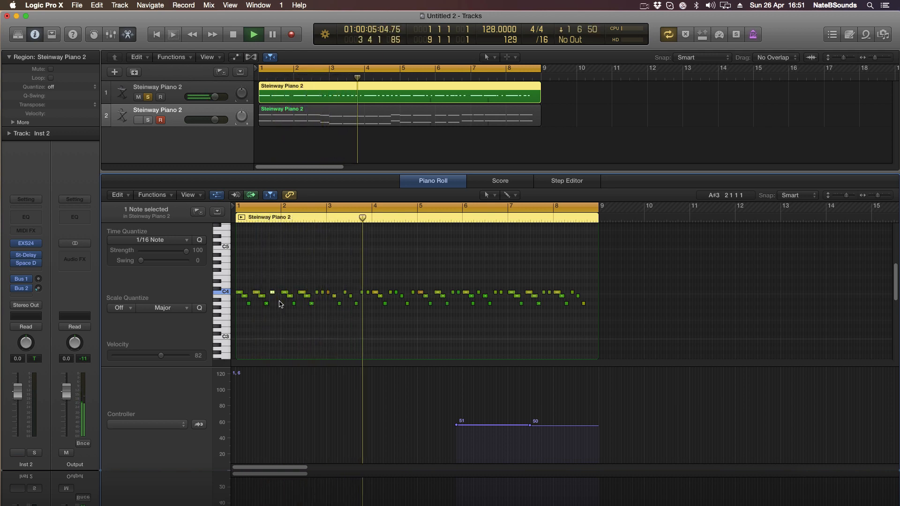
pyautogui.hotkey('ctrl', 'm')
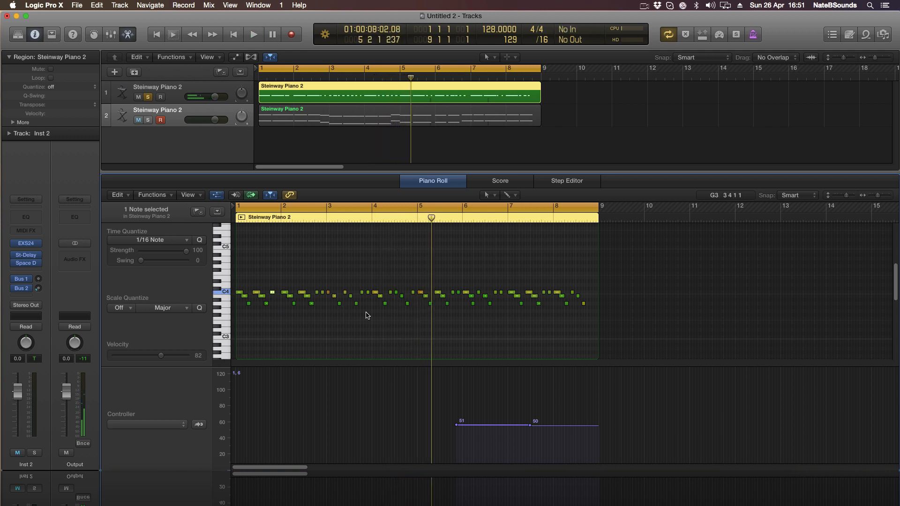
# - Replace the melody notes in bars 3 and 4 with a copy of bars 1 and 2, and play from bar 3
pyautogui.click(415, 304)
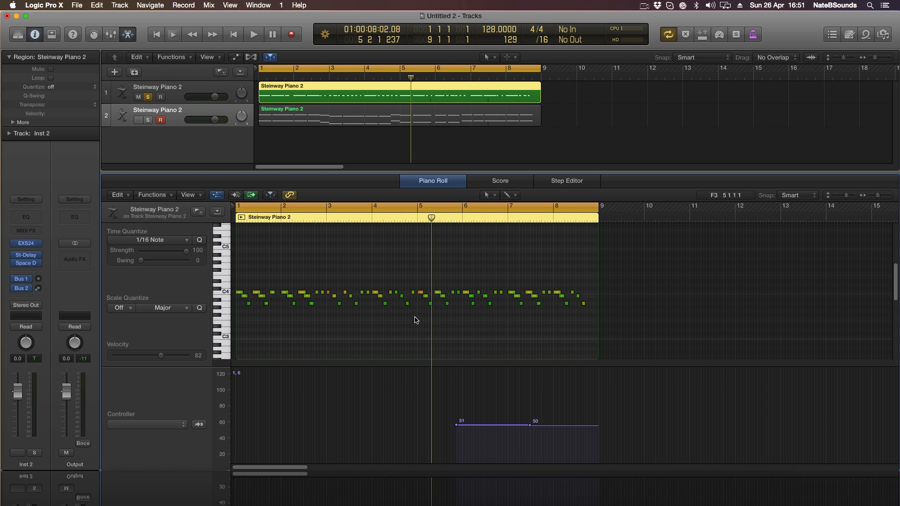
pyautogui.moveTo(415, 320); pyautogui.dragTo(327, 276)
pyautogui.press('Delete')
pyautogui.moveTo(373, 331); pyautogui.dragTo(338, 296)
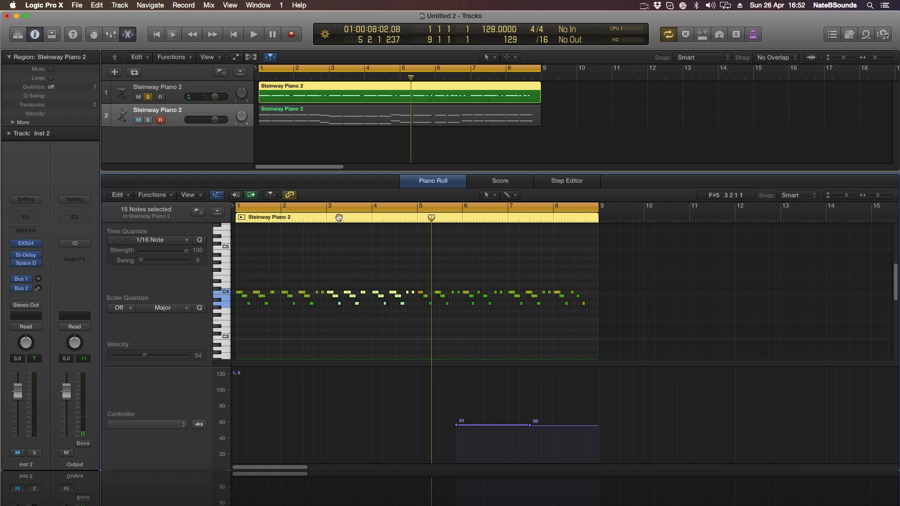
pyautogui.click(326, 219)
pyautogui.press('space')
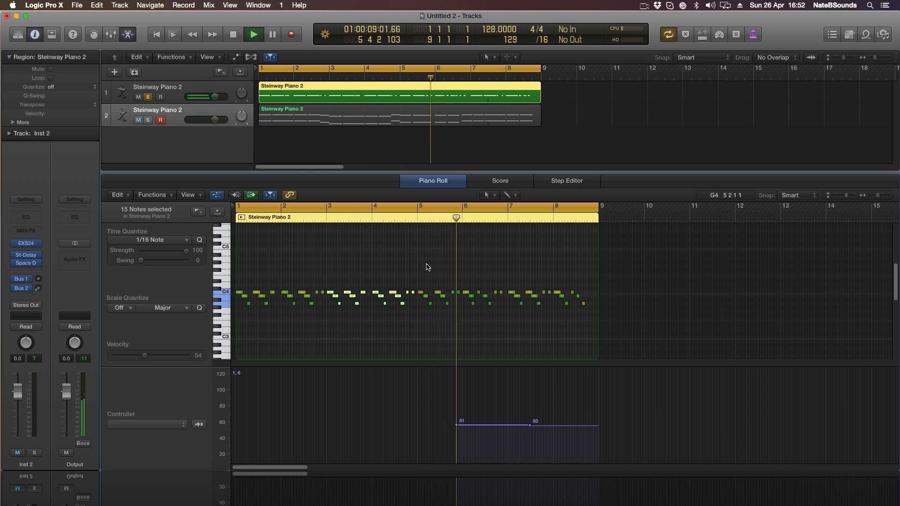
pyautogui.press('space')
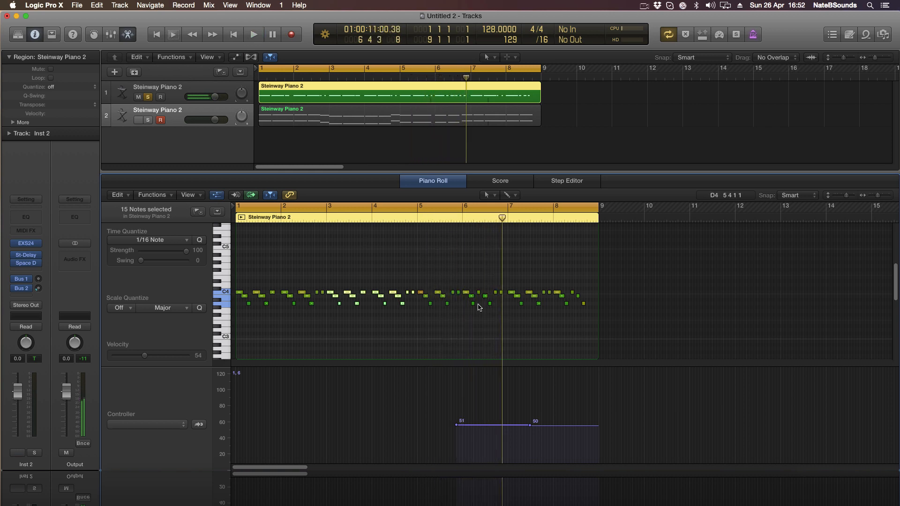
# - Replace the melody notes in bars 5 and 6 with a copy of bars 3 and 4, and play from bar 5
pyautogui.moveTo(506, 319); pyautogui.dragTo(485, 292)
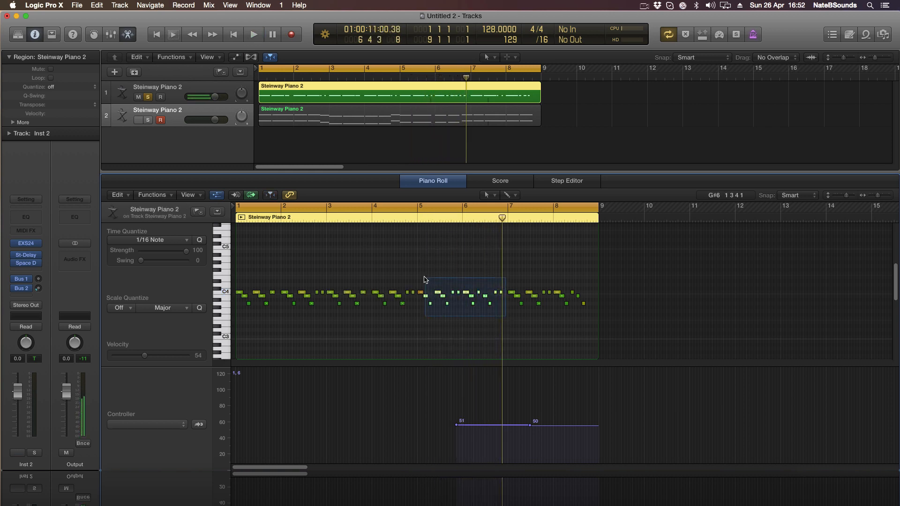
pyautogui.press('Delete')
pyautogui.moveTo(432, 314); pyautogui.dragTo(330, 294)
pyautogui.moveTo(408, 295); pyautogui.dragTo(498, 296)
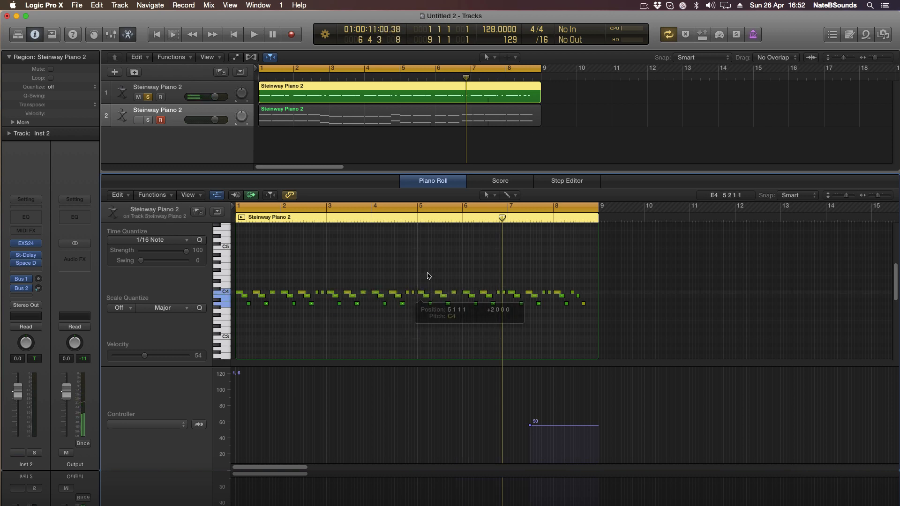
pyautogui.click(426, 275)
pyautogui.click(417, 220)
pyautogui.press('space')
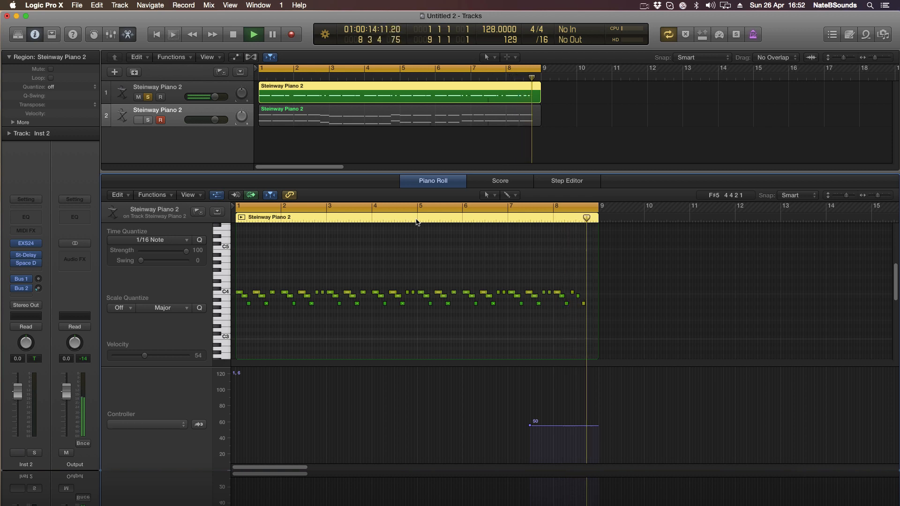
pyautogui.press('space')
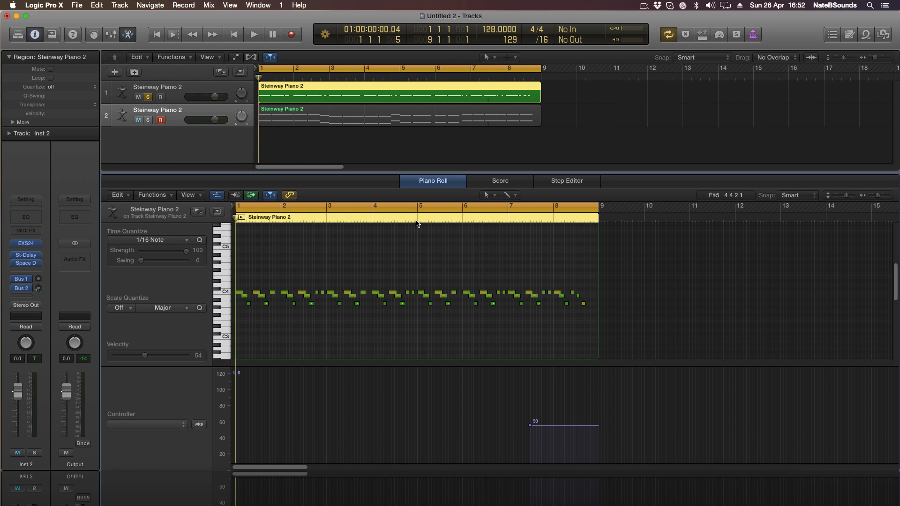
# - Close the Piano Roll, solo the bass track as well and play both parts together
pyautogui.click(421, 187)
pyautogui.click(150, 120)
pyautogui.press('space')
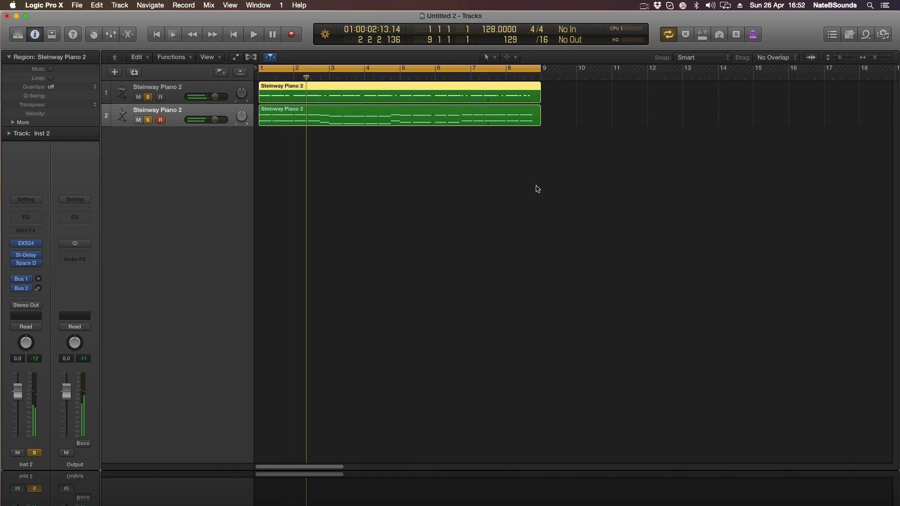
# - Add a C4 note at position 1 4 3 1 in the melody region and play it back
pyautogui.doubleClick(305, 98)
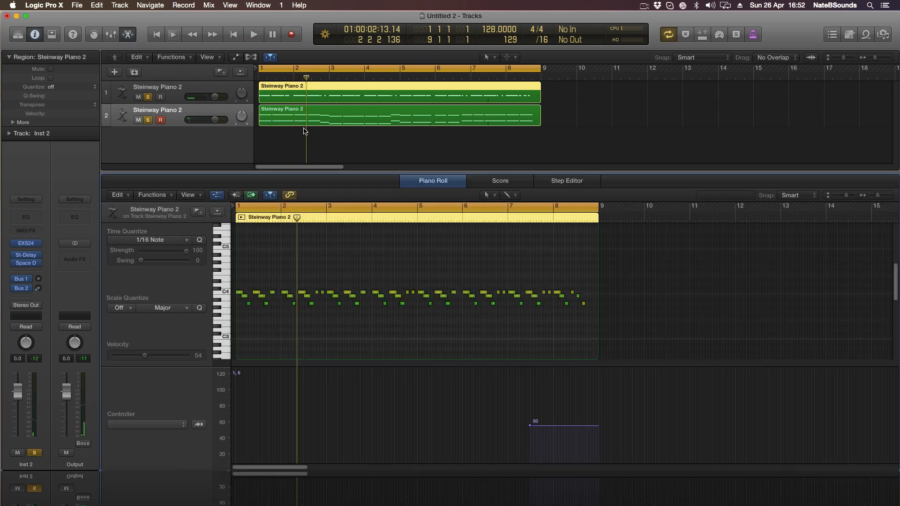
pyautogui.click(277, 293)
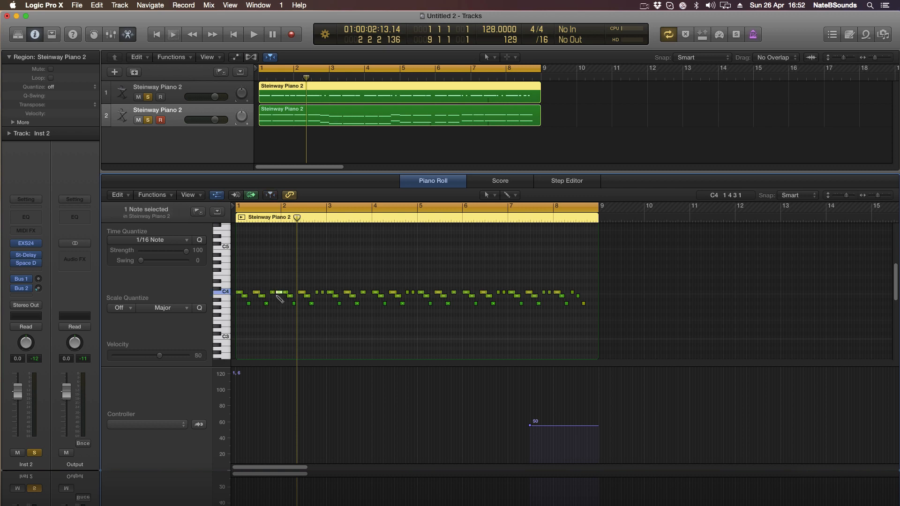
pyautogui.press('space')
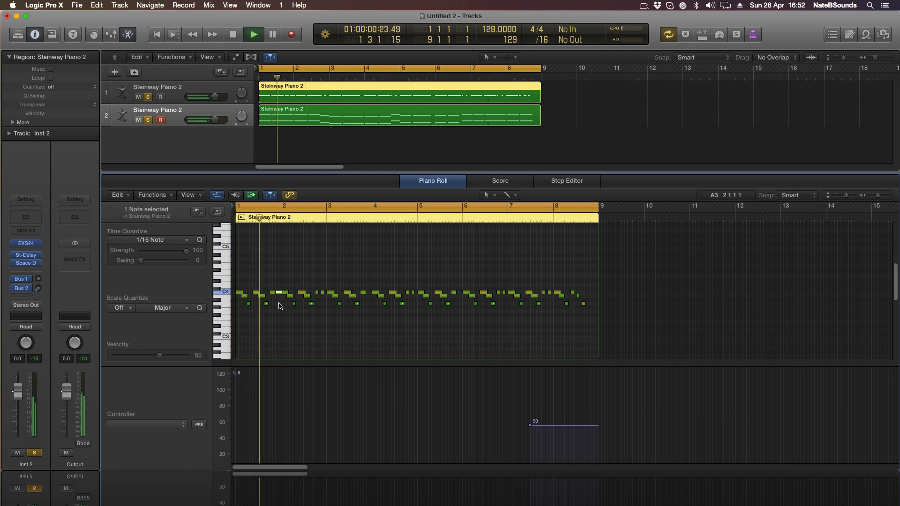
# - Add C4 notes at the end of bar 3 and at position 5 4 3 1 in the melody region, and play both parts
pyautogui.press('space')
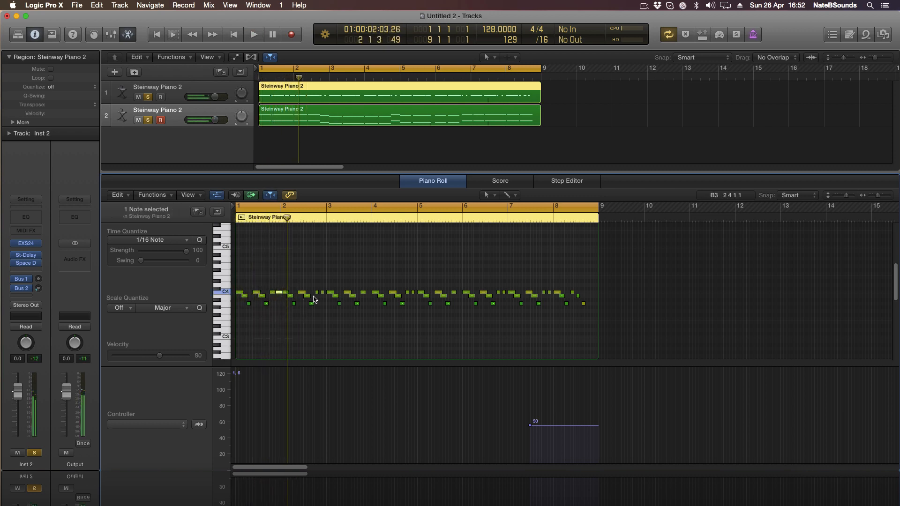
pyautogui.click(373, 293)
pyautogui.moveTo(374, 295); pyautogui.dragTo(370, 294)
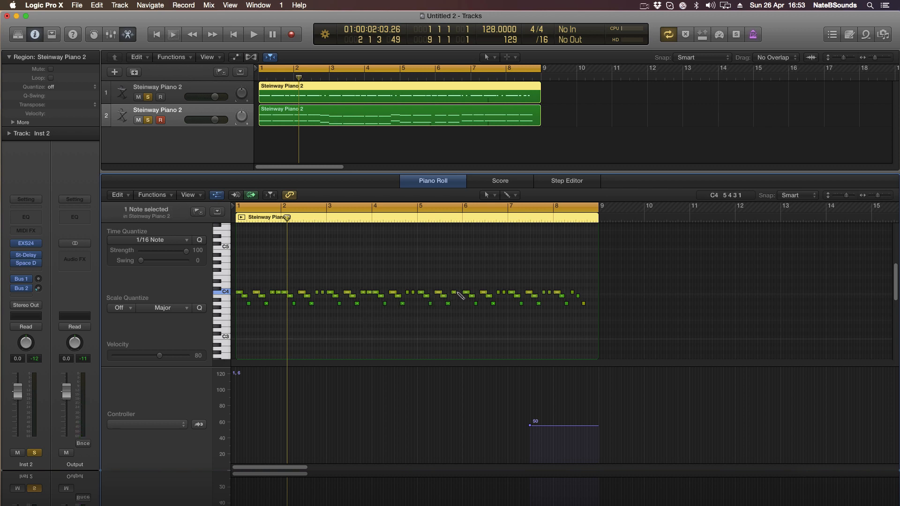
pyautogui.click(459, 293)
pyautogui.press('space')
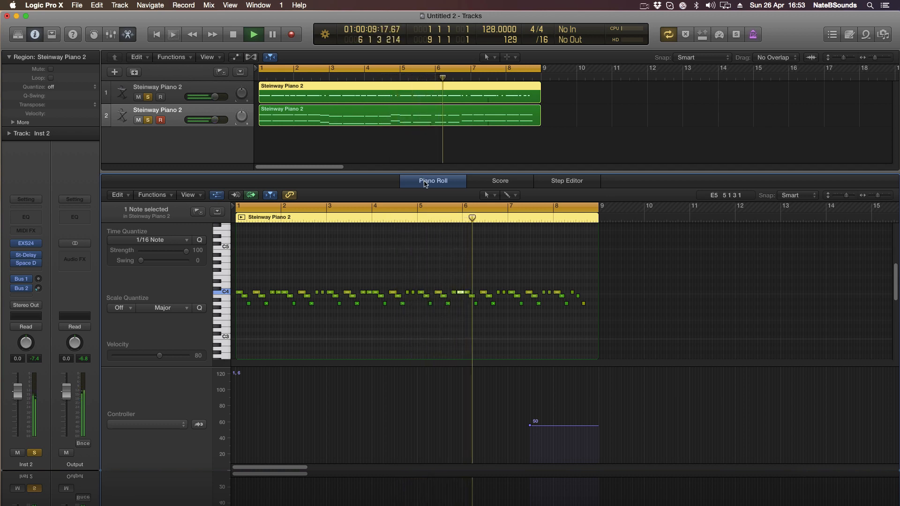
# - Show the bass region in the Piano Roll with Note Velocity as the displayed controller, and stop playback
pyautogui.click(313, 117)
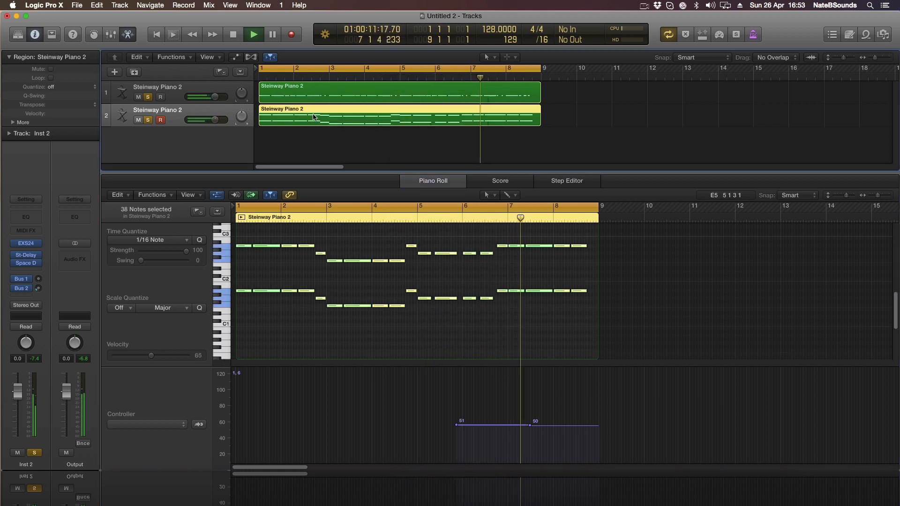
pyautogui.click(148, 424)
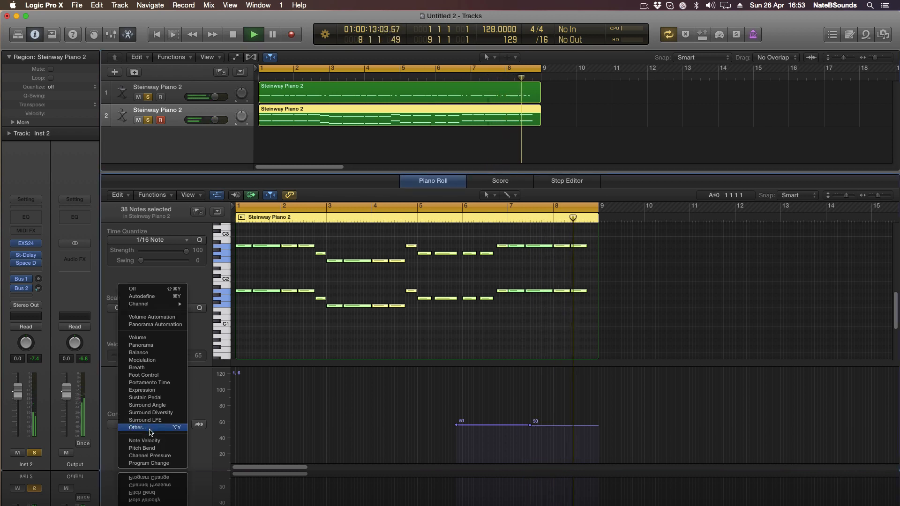
pyautogui.click(150, 432)
pyautogui.click(149, 425)
pyautogui.click(182, 441)
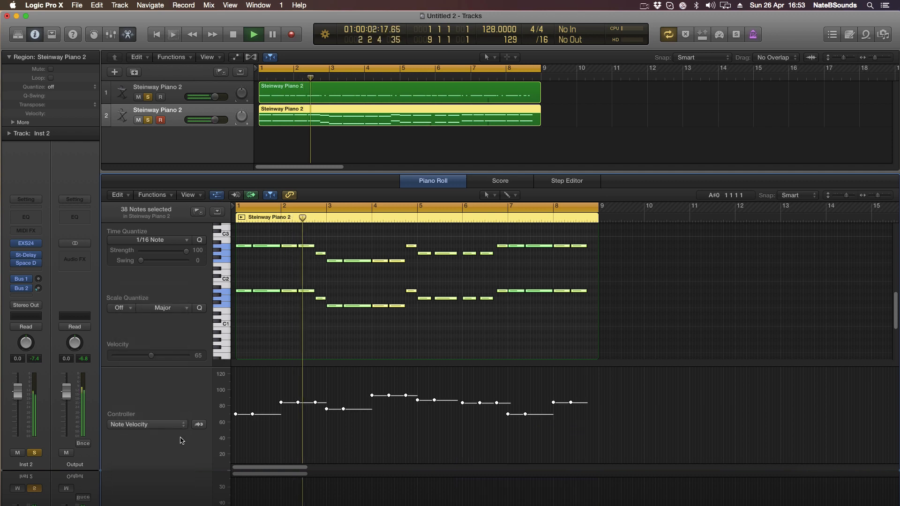
pyautogui.press('space')
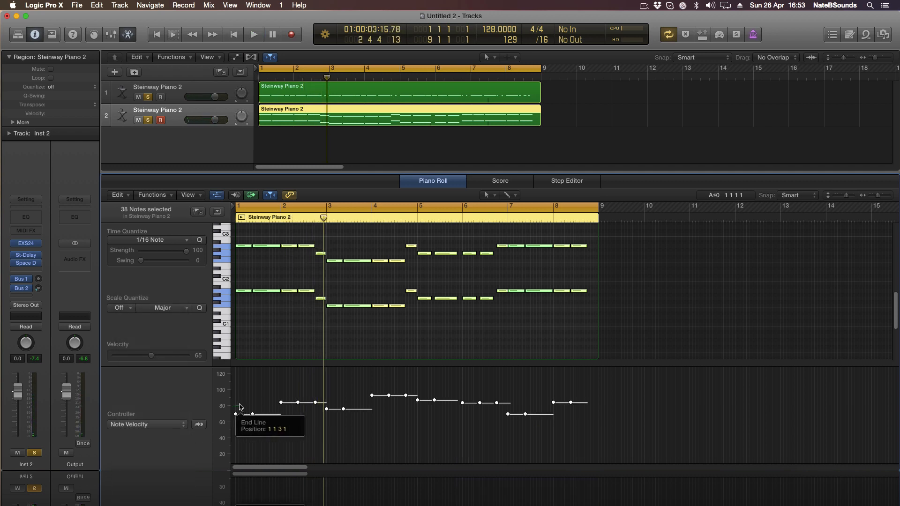
# - Level all bass note velocities at about 82 with a line across the eight bars, and play both parts briefly with the Piano Roll closed
pyautogui.rightClick(239, 406)
pyautogui.click(234, 408)
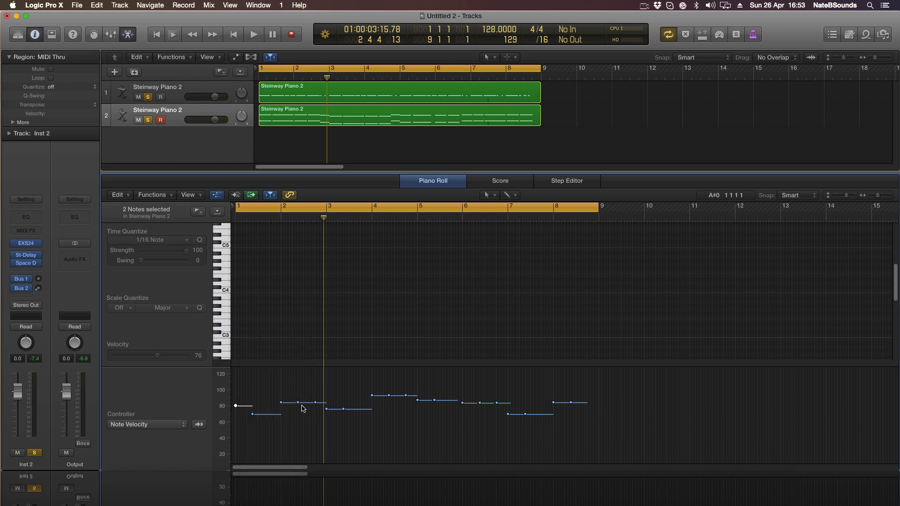
pyautogui.click(346, 122)
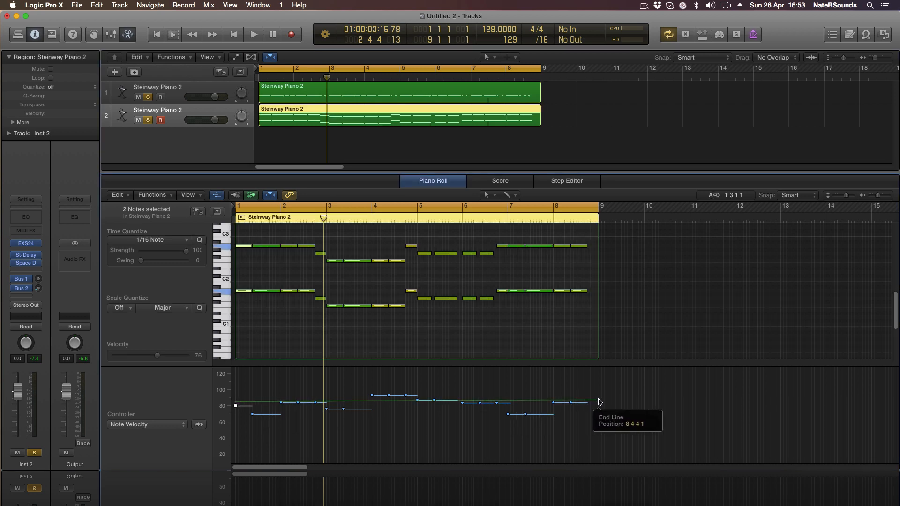
pyautogui.click(599, 402)
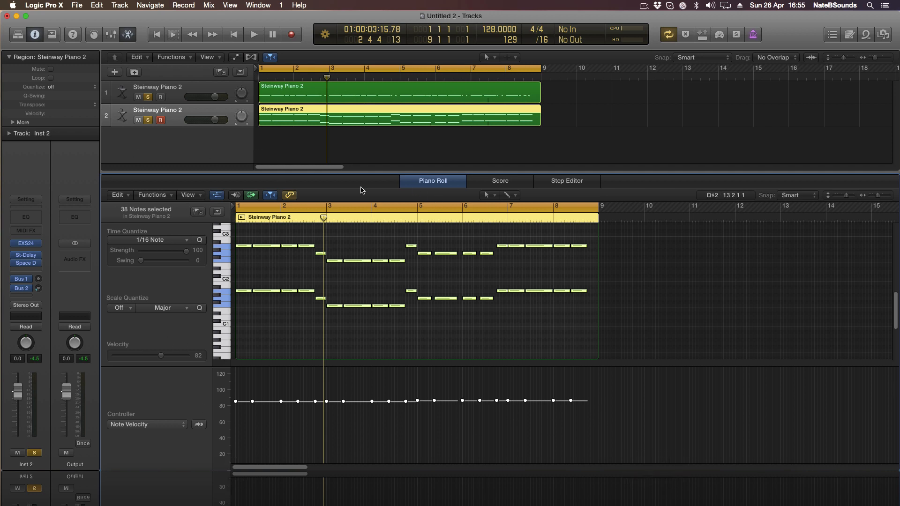
pyautogui.click(434, 181)
pyautogui.click(436, 217)
pyautogui.press('space')
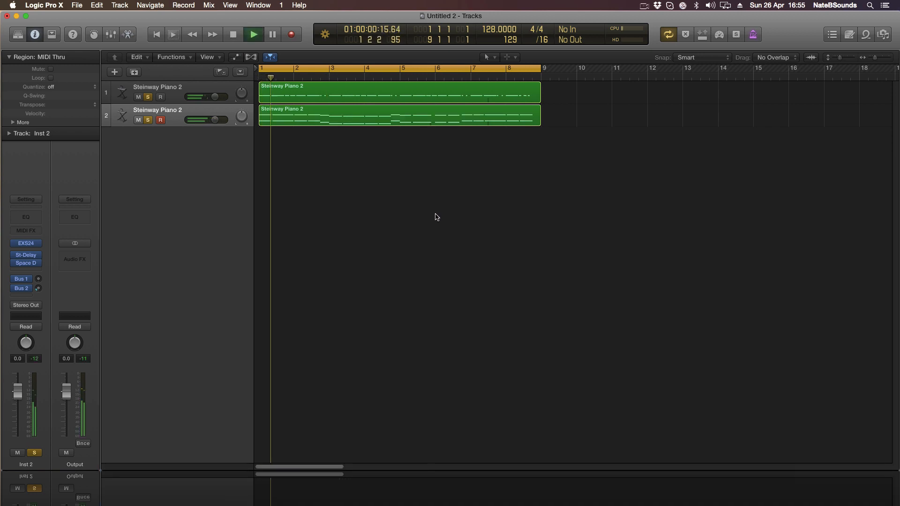
pyautogui.press('space')
# - Reopen the bass region, level its note velocities at about 65 with a line across all eight bars, and play both parts
pyautogui.doubleClick(324, 121)
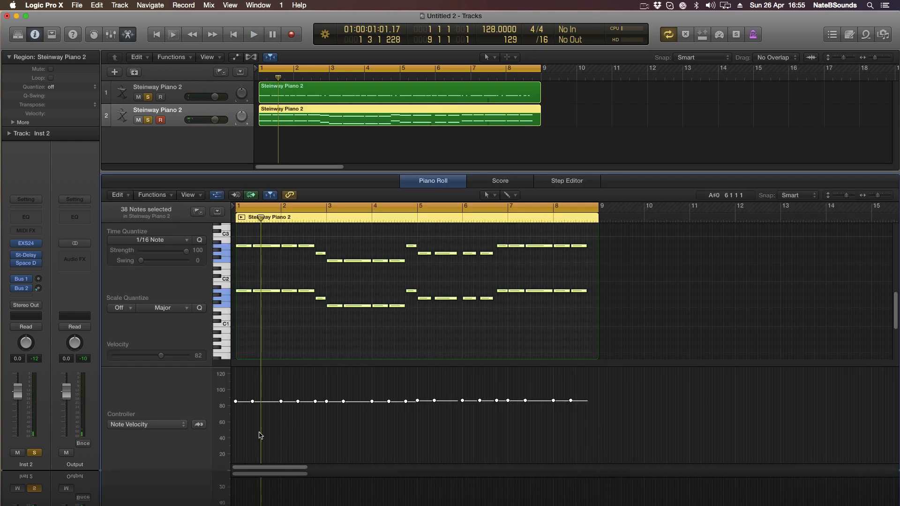
pyautogui.moveTo(231, 417); pyautogui.dragTo(239, 414)
pyautogui.click(240, 415)
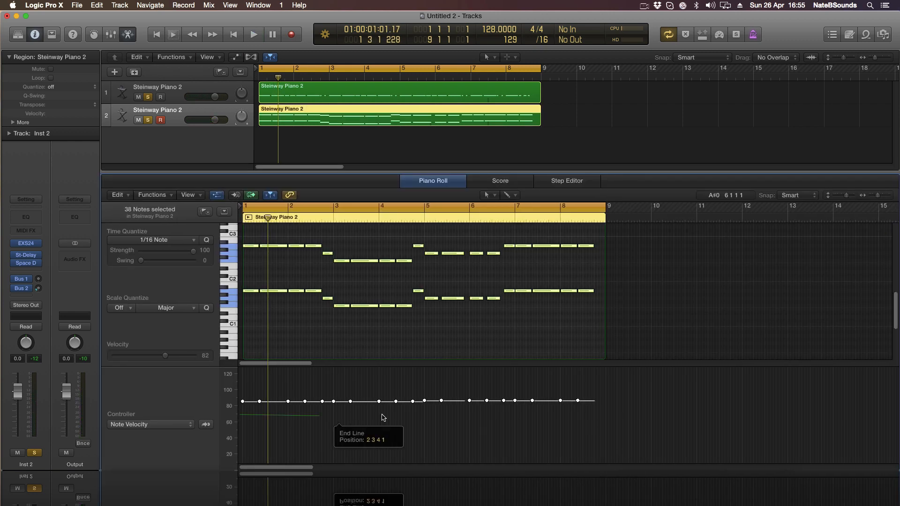
pyautogui.click(599, 412)
pyautogui.press('space')
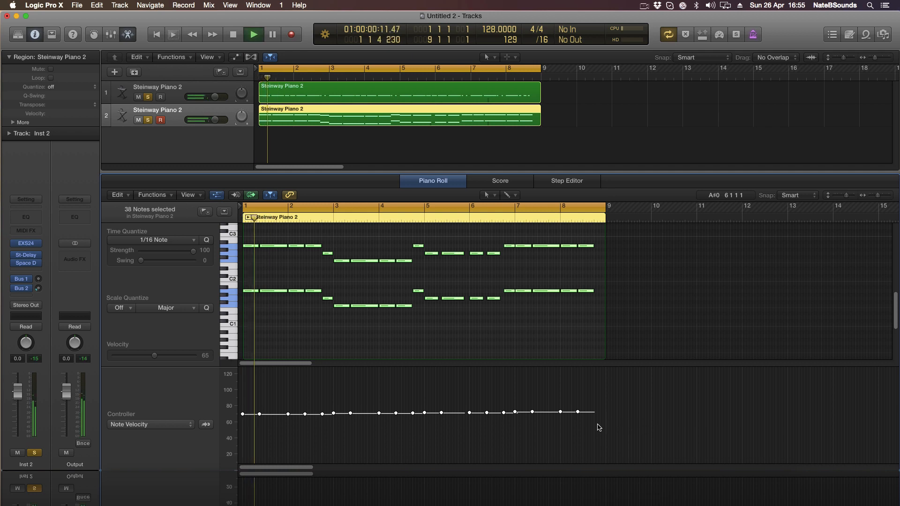
pyautogui.press('e')
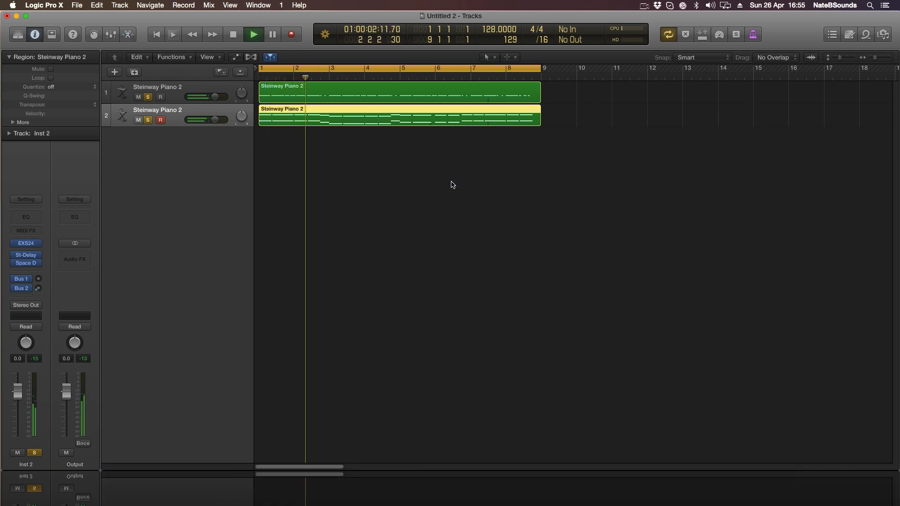
# - Turn off cycle playback, stop the song and unsolo both piano tracks
pyautogui.click(385, 187)
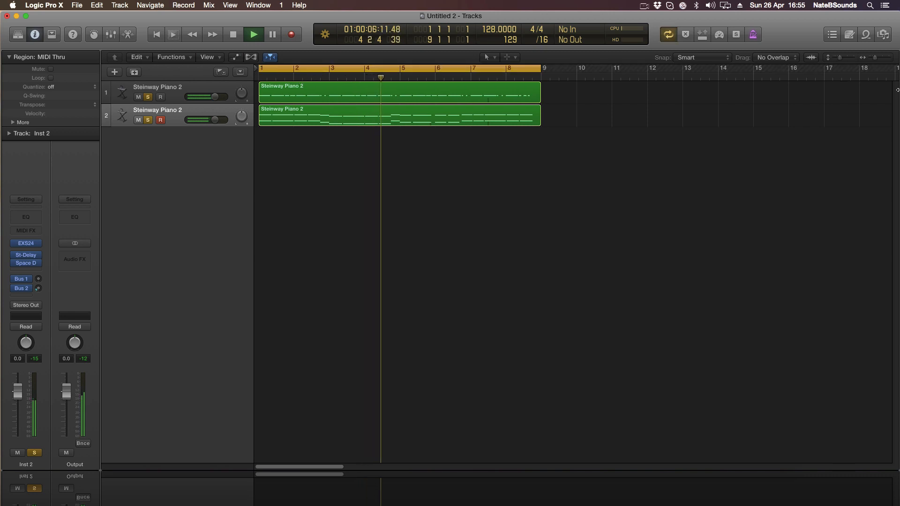
pyautogui.moveTo(875, 58); pyautogui.dragTo(872, 58)
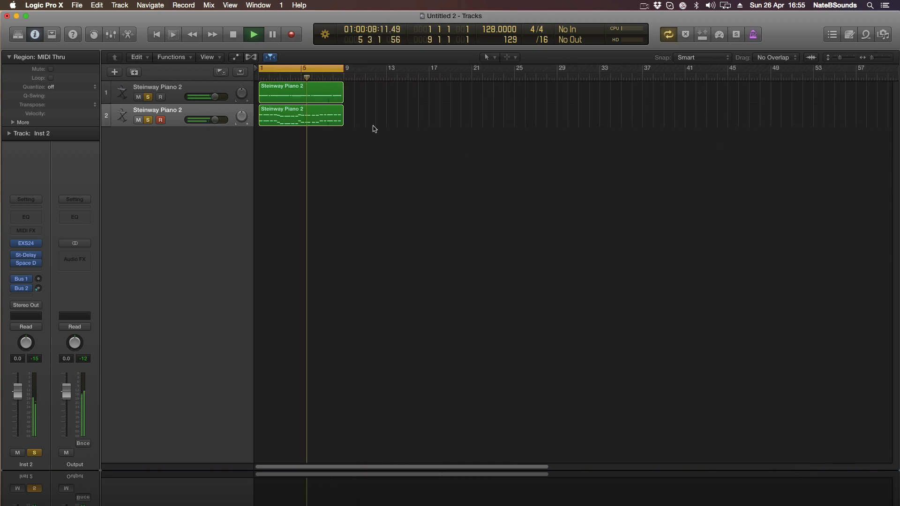
pyautogui.press('c')
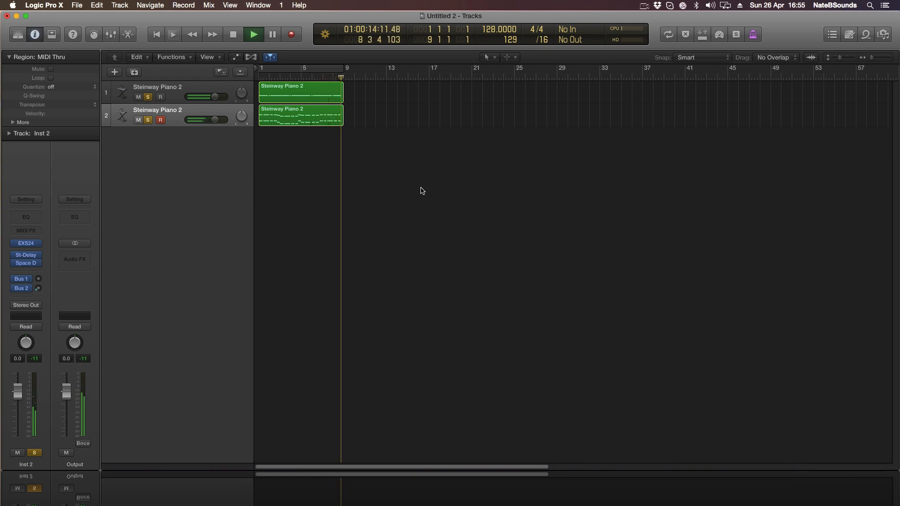
pyautogui.press('space')
pyautogui.click(148, 120)
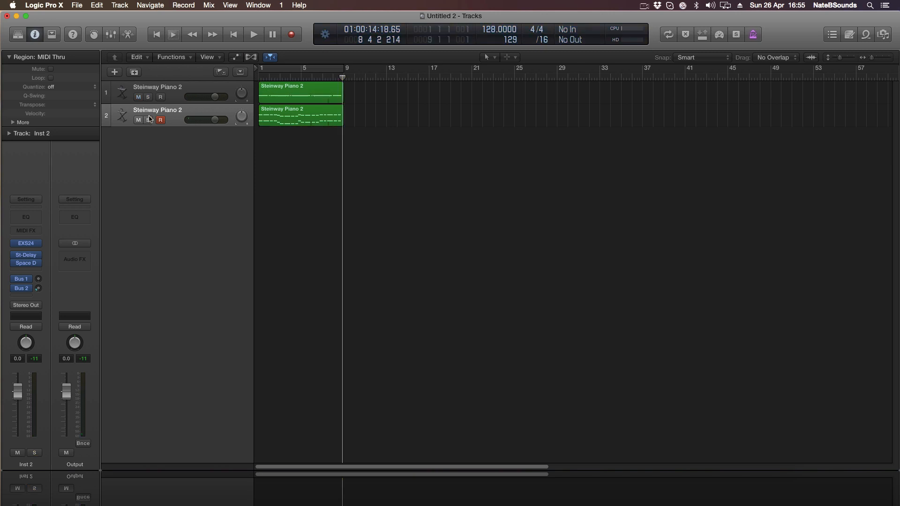
# - Duplicate the bass track, copy the bass region onto the new third track and open the copy in the Piano Roll
pyautogui.click(306, 116)
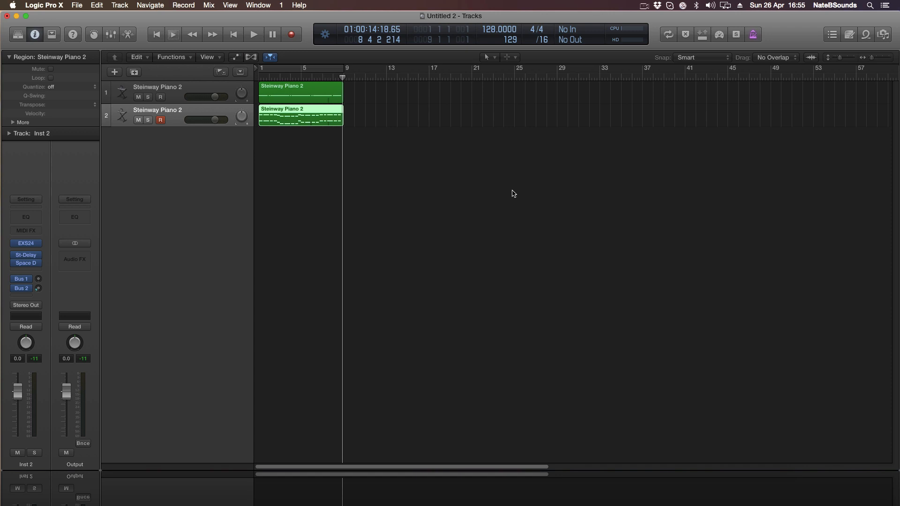
pyautogui.click(432, 224)
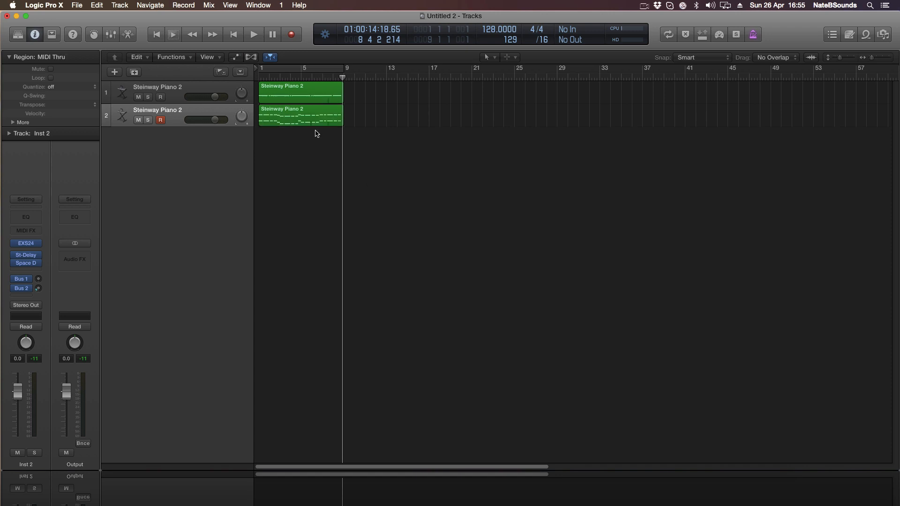
pyautogui.click(313, 123)
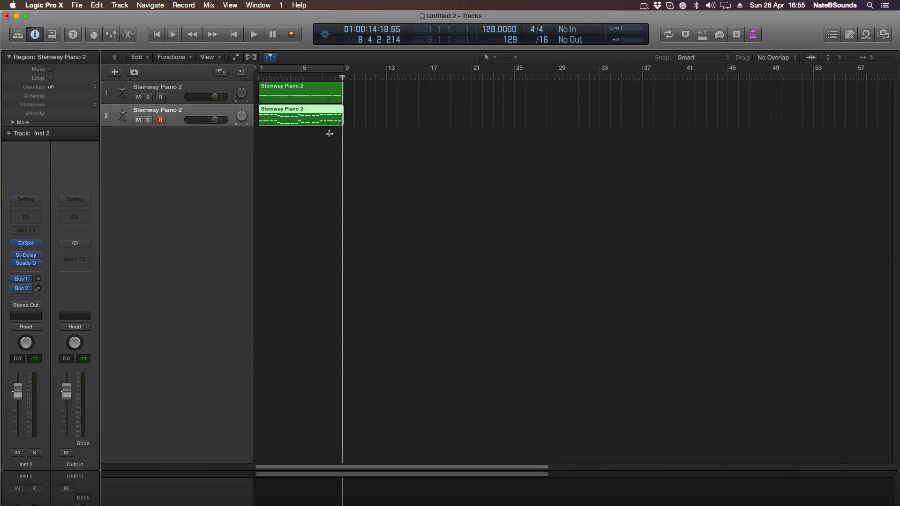
pyautogui.press('super+d')
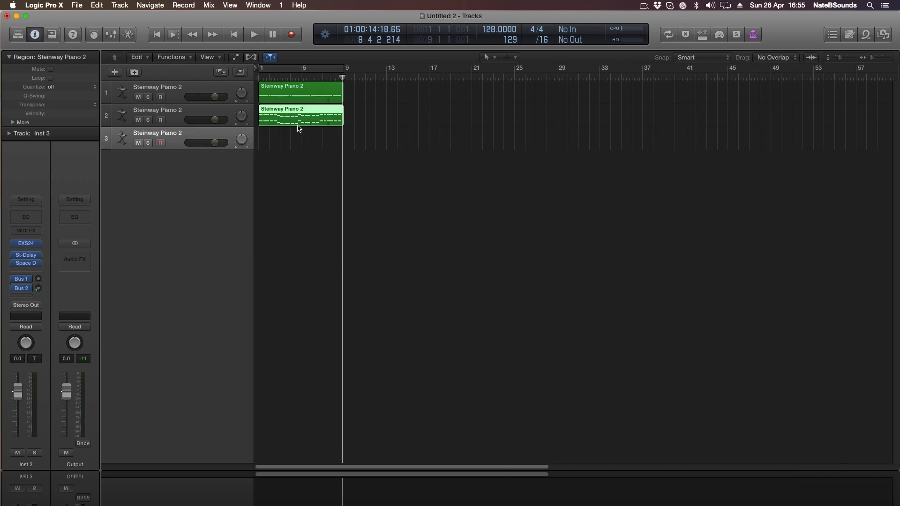
pyautogui.moveTo(288, 126); pyautogui.dragTo(290, 140)
pyautogui.doubleClick(290, 140)
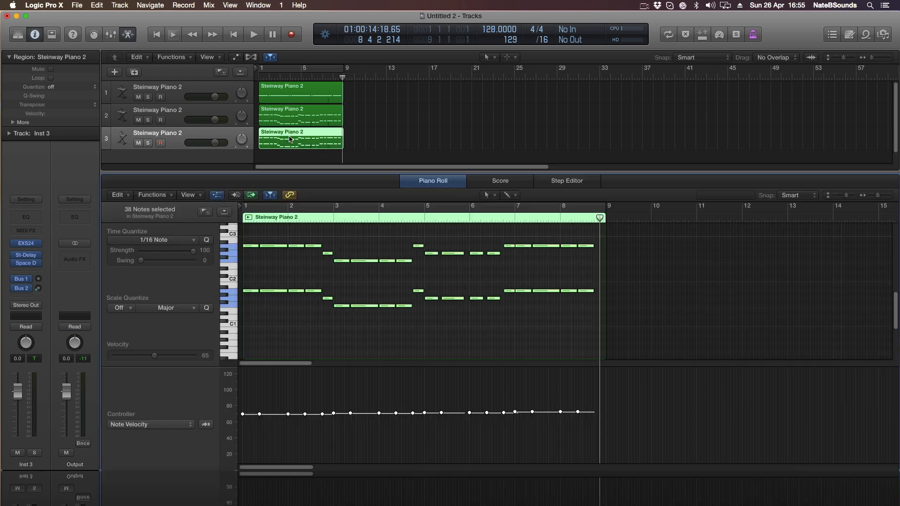
# - Hide the controller lane, delete the repeated notes in bars 1 and 2 of the copied region and lengthen the first octave pair to fill the gap
pyautogui.scroll(3, 356, 305)
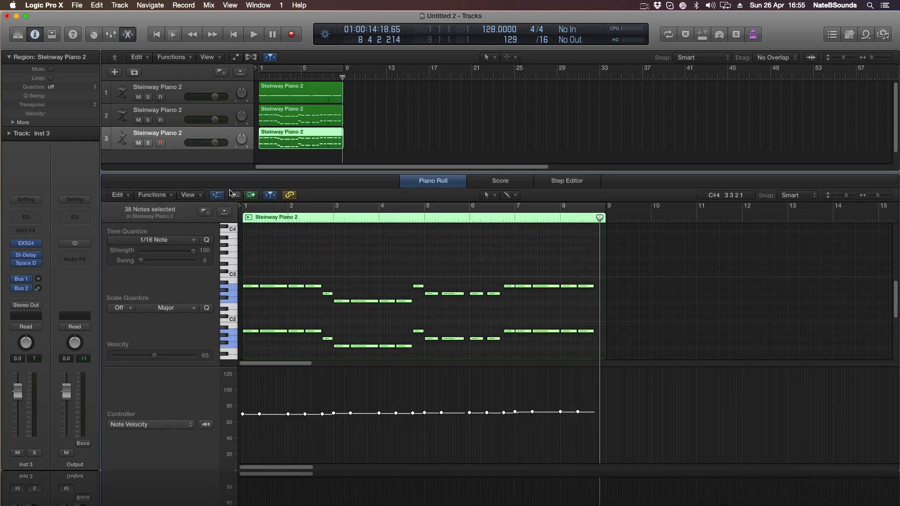
pyautogui.click(217, 195)
pyautogui.click(333, 368)
pyautogui.scroll(1, 298, 370)
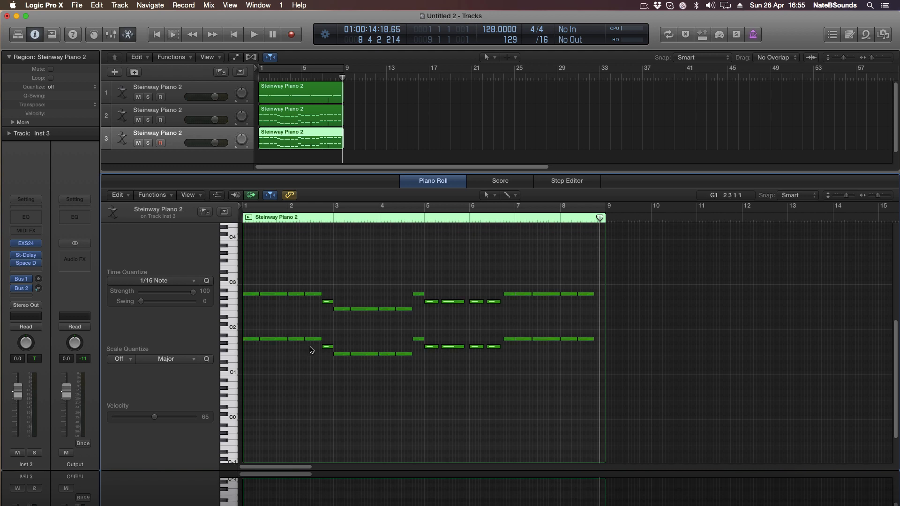
pyautogui.moveTo(313, 349); pyautogui.dragTo(264, 292)
pyautogui.press('Delete')
pyautogui.click(257, 294)
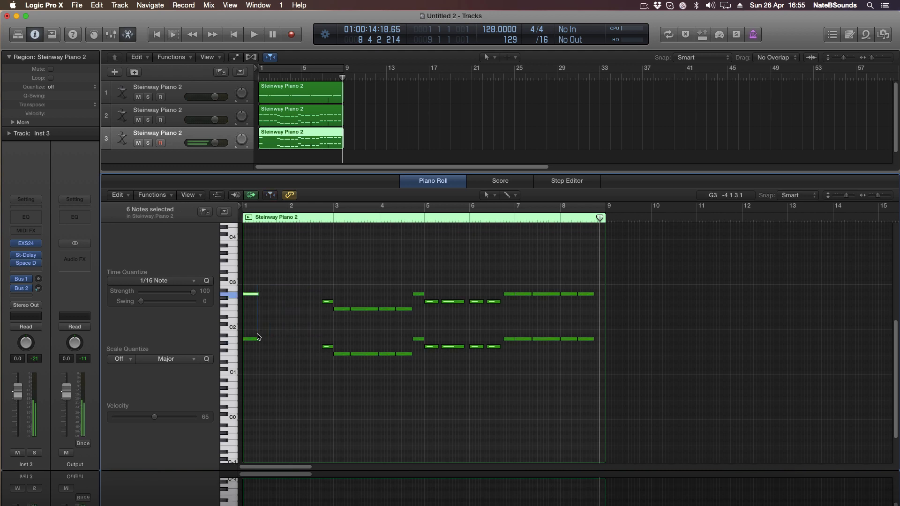
pyautogui.moveTo(258, 339); pyautogui.dragTo(412, 301)
# - Replace the repeated notes in the remaining bars with long sustained octave pairs, extending the last pair to the end of bar 8
pyautogui.press('Delete')
pyautogui.moveTo(336, 303); pyautogui.dragTo(493, 302)
pyautogui.press('Delete')
pyautogui.moveTo(432, 288); pyautogui.dragTo(592, 278)
pyautogui.click(529, 342)
pyautogui.press('Delete')
pyautogui.moveTo(512, 275); pyautogui.dragTo(605, 342)
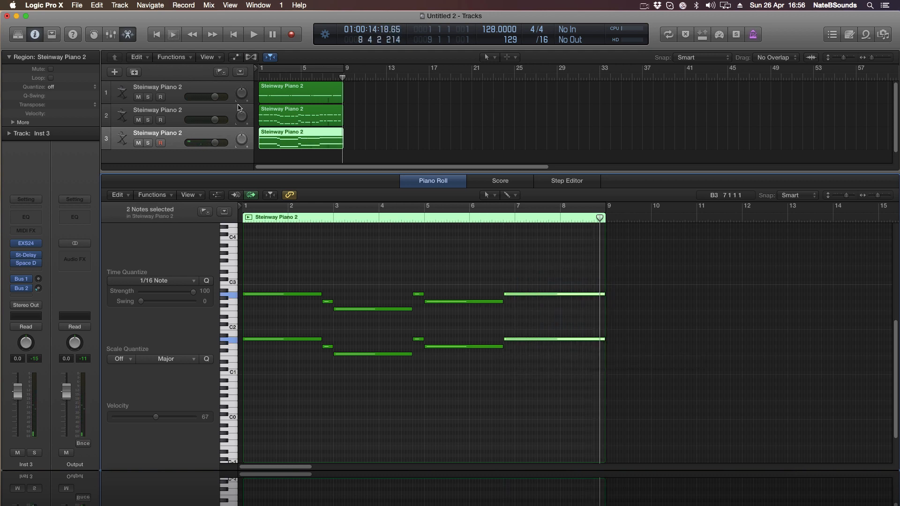
# - Solo the third track and play its sustained part from the start of the song
pyautogui.click(149, 143)
pyautogui.click(517, 134)
pyautogui.press('Return')
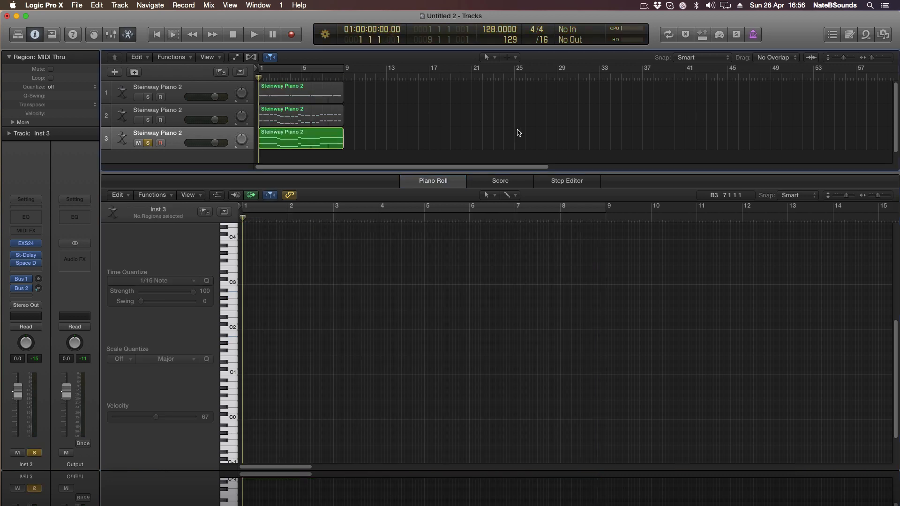
pyautogui.press('space')
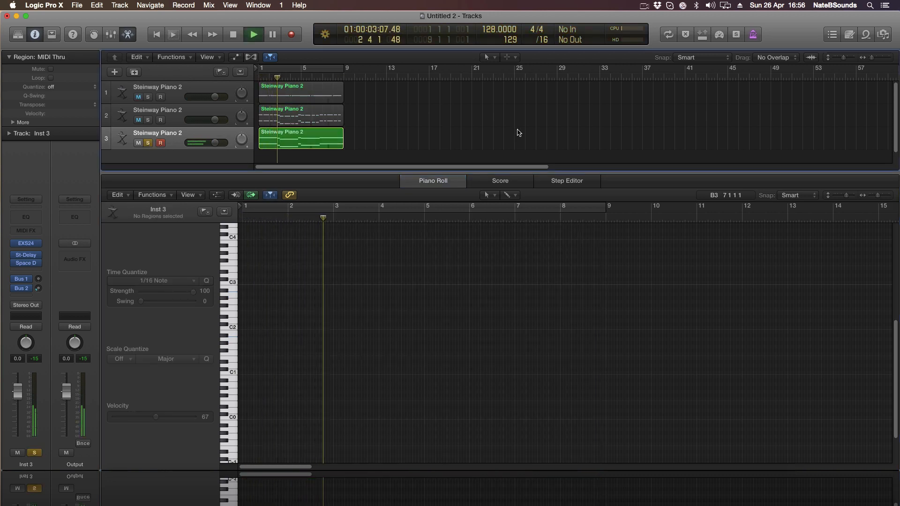
pyautogui.press('space')
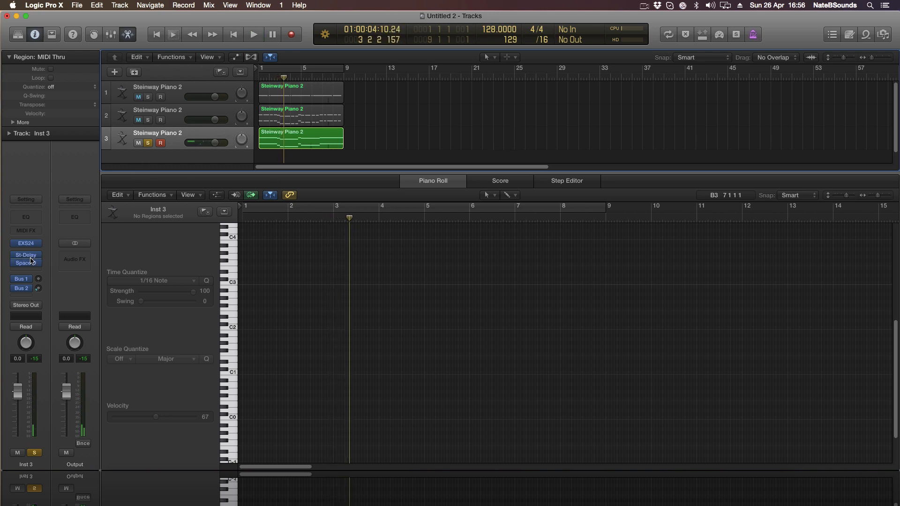
pyautogui.click(27, 244)
pyautogui.click(142, 54)
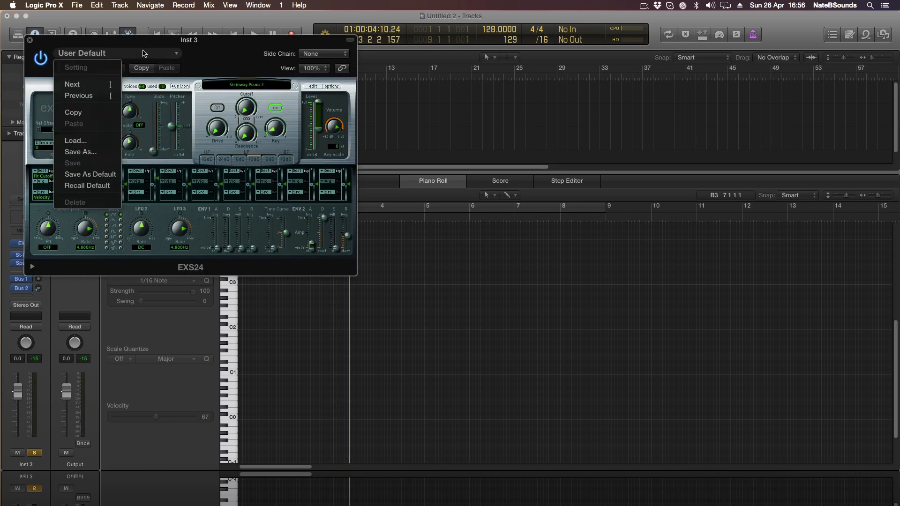
pyautogui.click(197, 54)
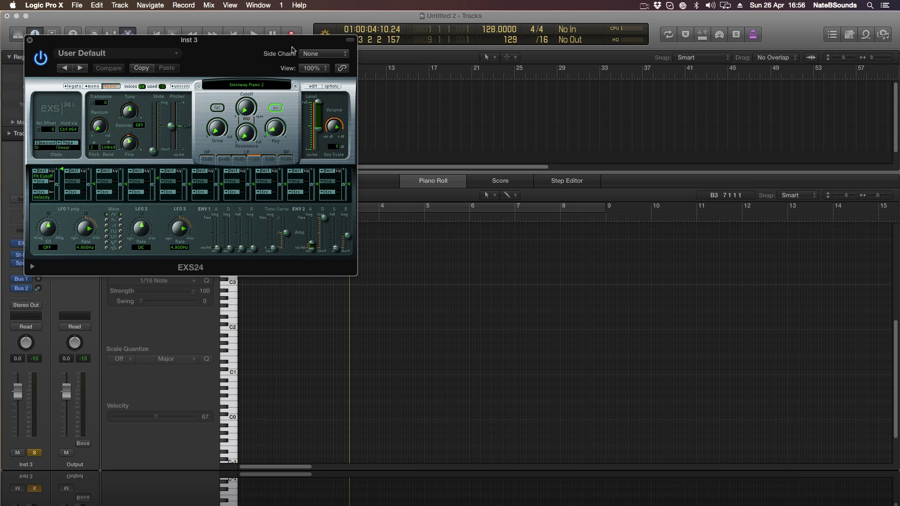
pyautogui.moveTo(275, 41); pyautogui.dragTo(527, 55)
# - Show the Library and load the synthesizer pad 8th Wonder on the third track, keeping the track area clear of the instrument window
pyautogui.click(18, 35)
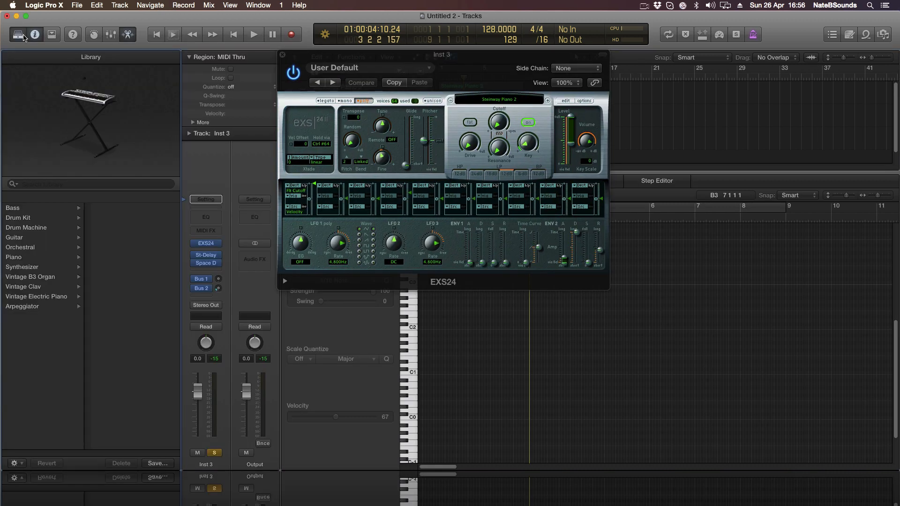
pyautogui.click(29, 267)
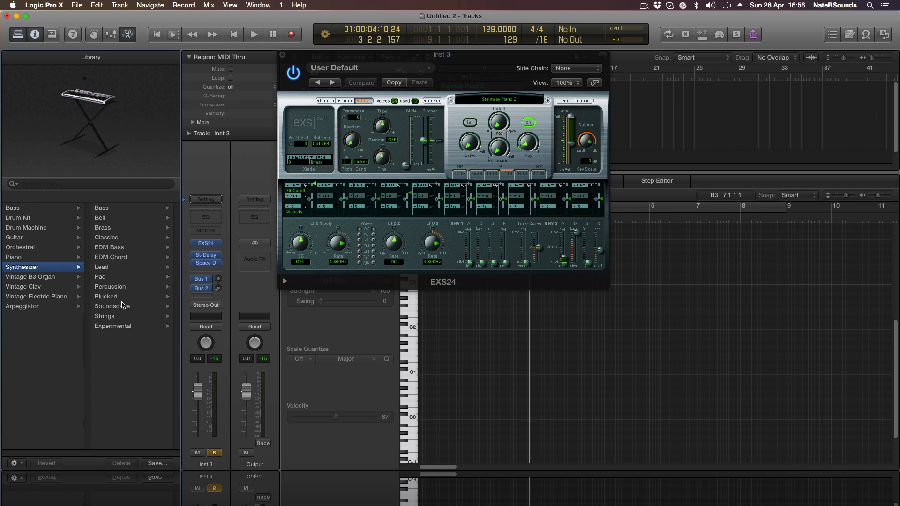
pyautogui.click(110, 276)
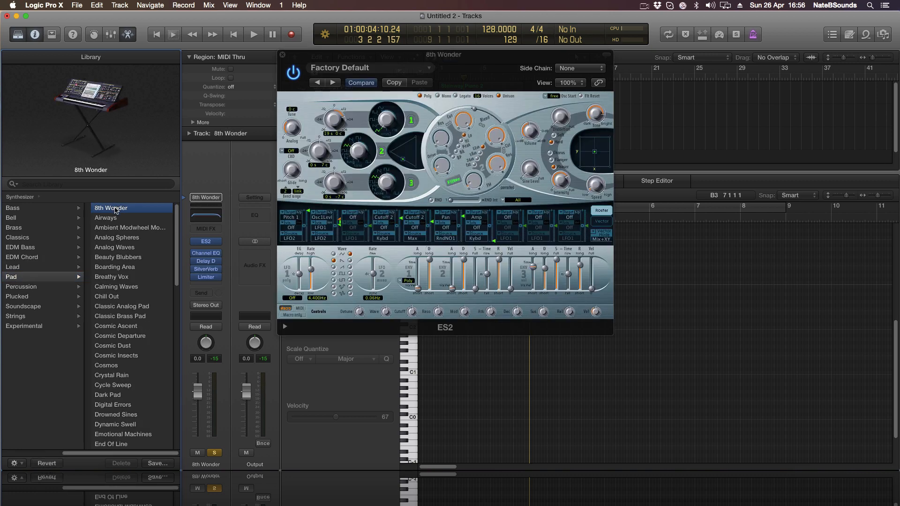
pyautogui.moveTo(367, 60); pyautogui.dragTo(570, 82)
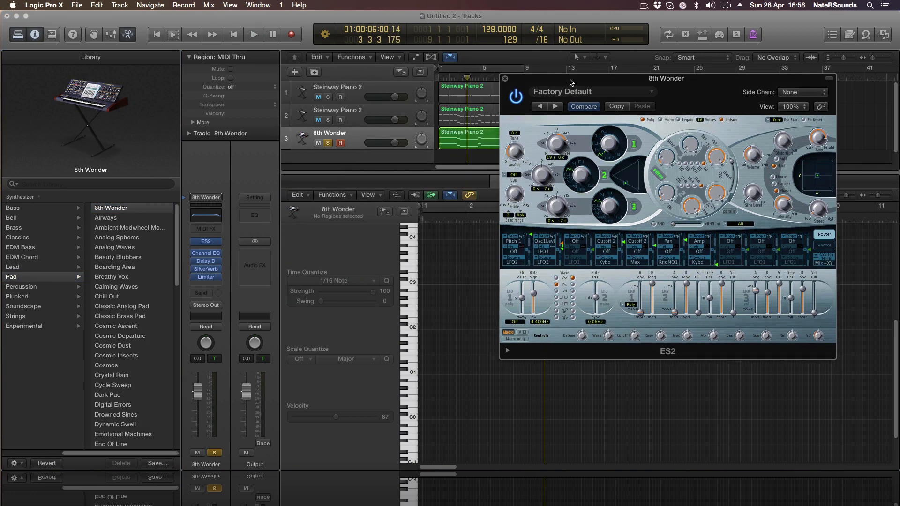
# - Cycle the first eight bars and start playback of the soloed third track
pyautogui.press('space')
pyautogui.click(453, 70)
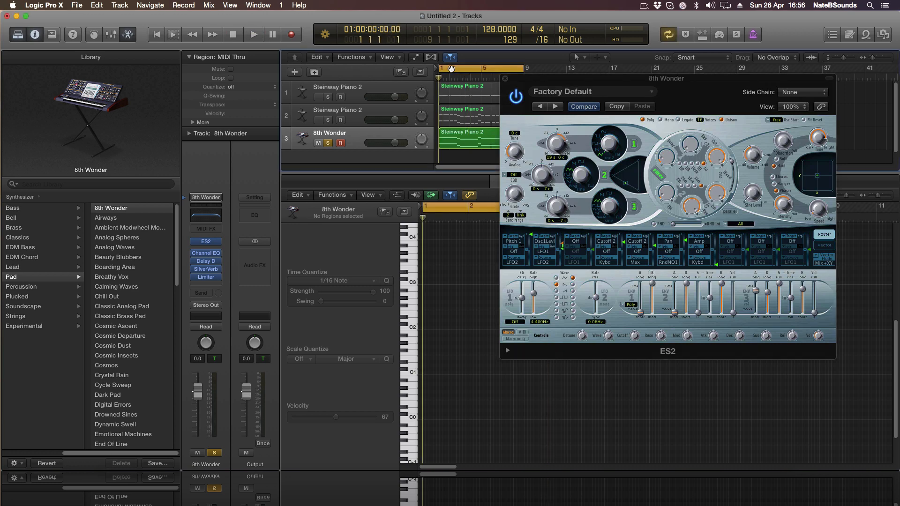
pyautogui.press('space')
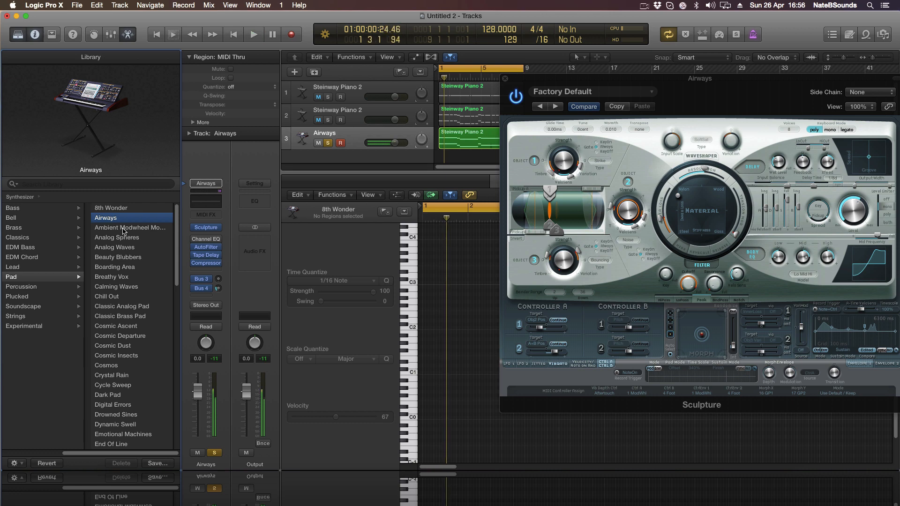
# - Audition Ambient Modwheel Morpher and further pads on the third track, settling on Crystal Rain and playing it
pyautogui.click(122, 228)
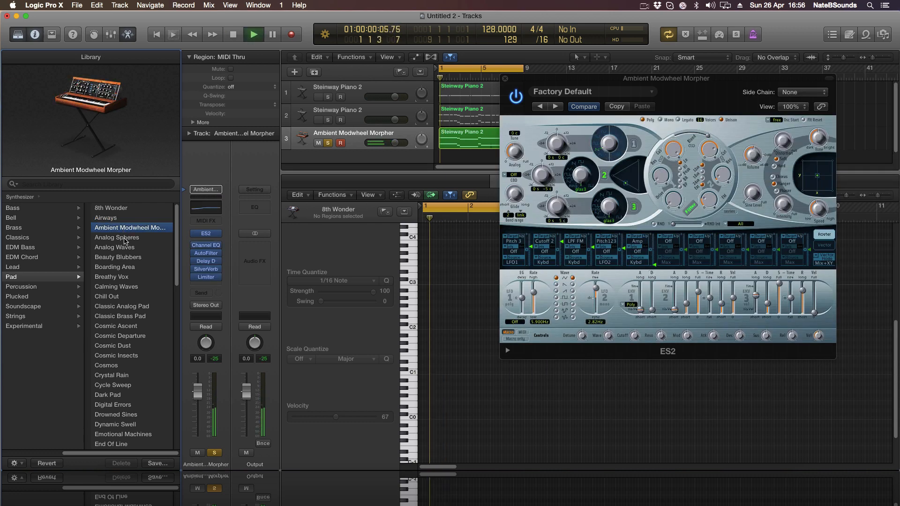
pyautogui.click(125, 238)
pyautogui.press('space')
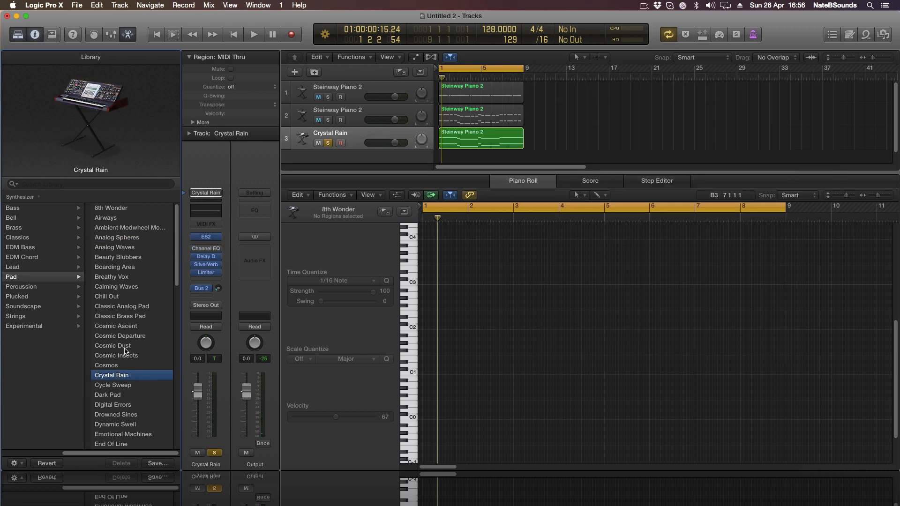
pyautogui.press('space')
pyautogui.scroll(-1, 126, 351)
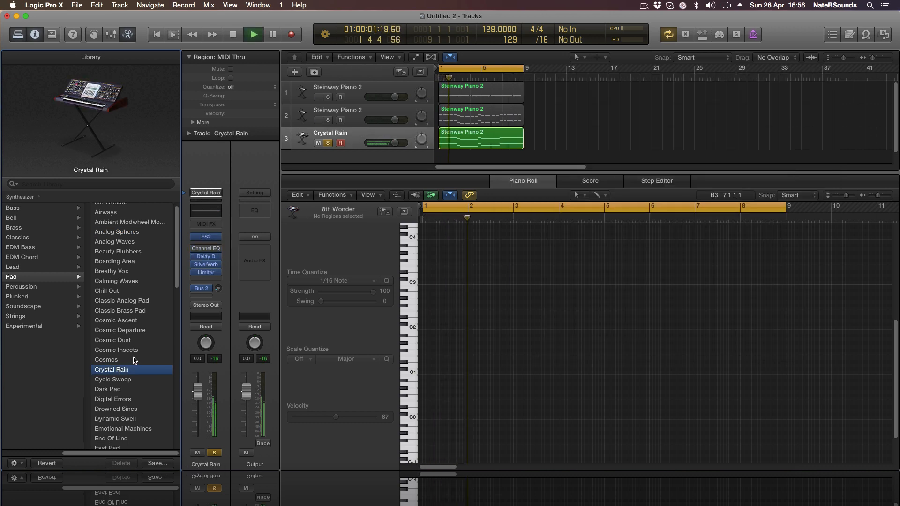
pyautogui.press('space')
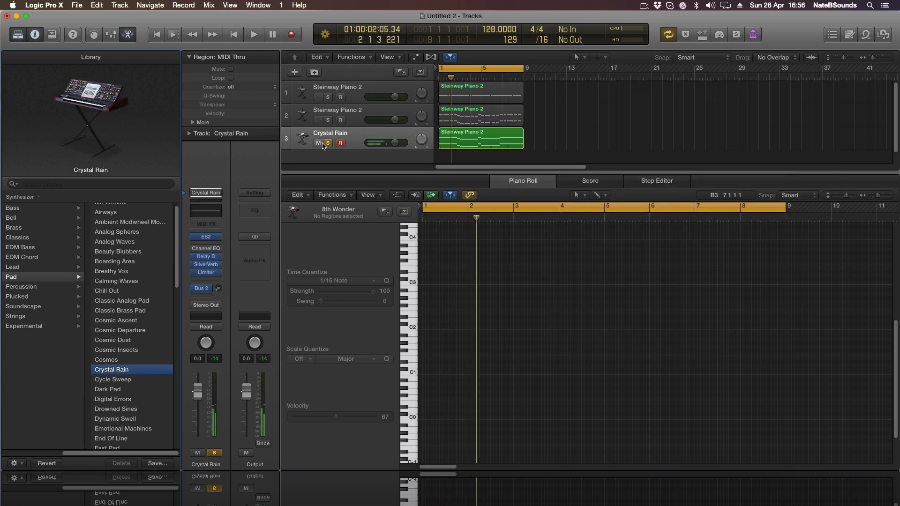
# - Unsolo the Crystal Rain track and lower its volume to -9.6 dB while playing it with the pianos
pyautogui.click(328, 143)
pyautogui.press('space')
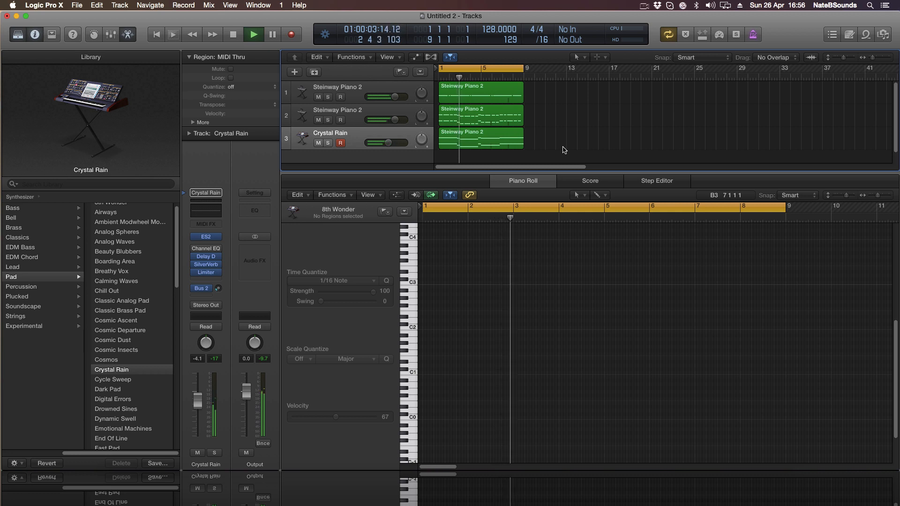
pyautogui.moveTo(388, 143); pyautogui.dragTo(375, 146)
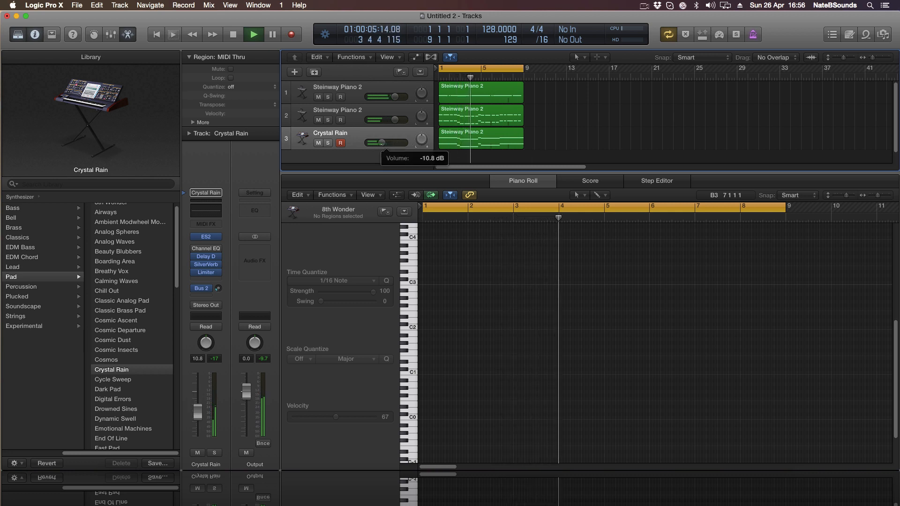
pyautogui.press('space')
# - Duplicate the soloed Crystal Rain track, copy its region onto the new fourth track and mute the original
pyautogui.click(328, 143)
pyautogui.click(473, 137)
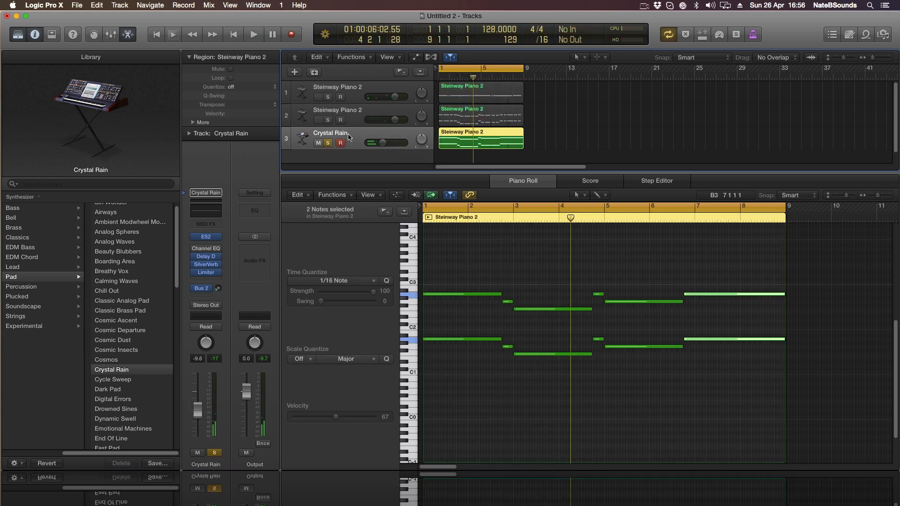
pyautogui.press('super+d')
pyautogui.click(478, 133)
pyautogui.moveTo(474, 143); pyautogui.dragTo(474, 149)
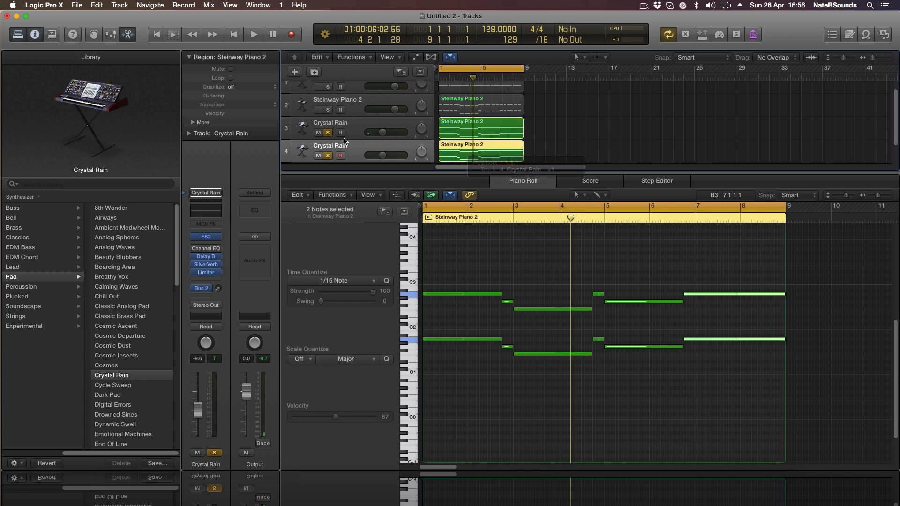
pyautogui.click(318, 134)
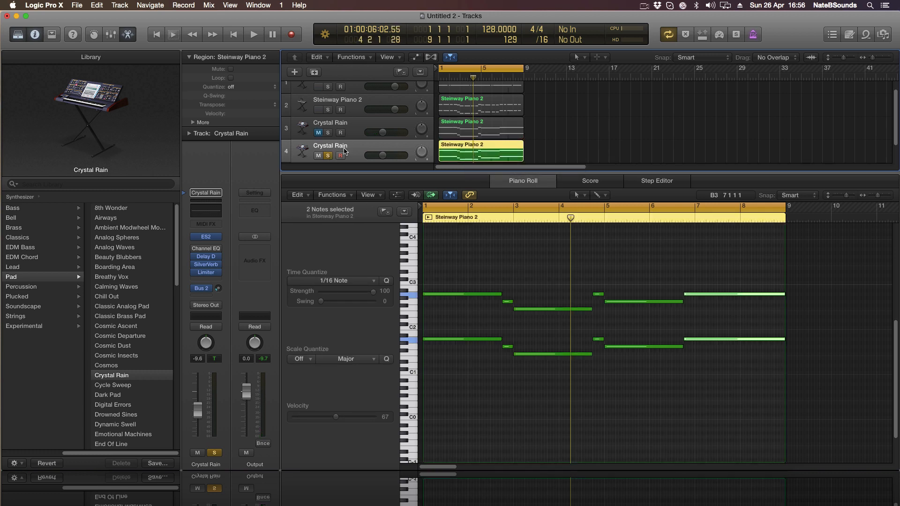
# - Audition the Cycle Sweep and Dark Pad sounds on the fourth track and settle on Digital Errors
pyautogui.click(129, 386)
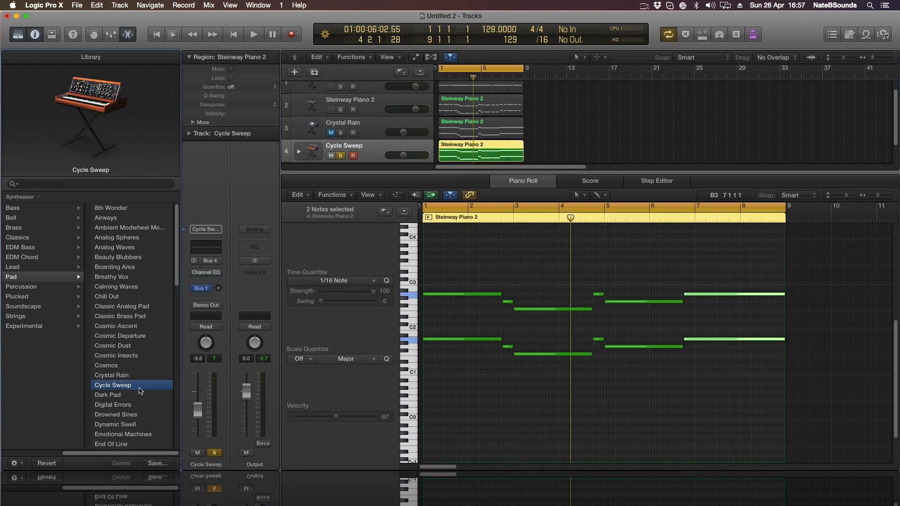
pyautogui.press('Return')
pyautogui.press('space')
pyautogui.click(130, 398)
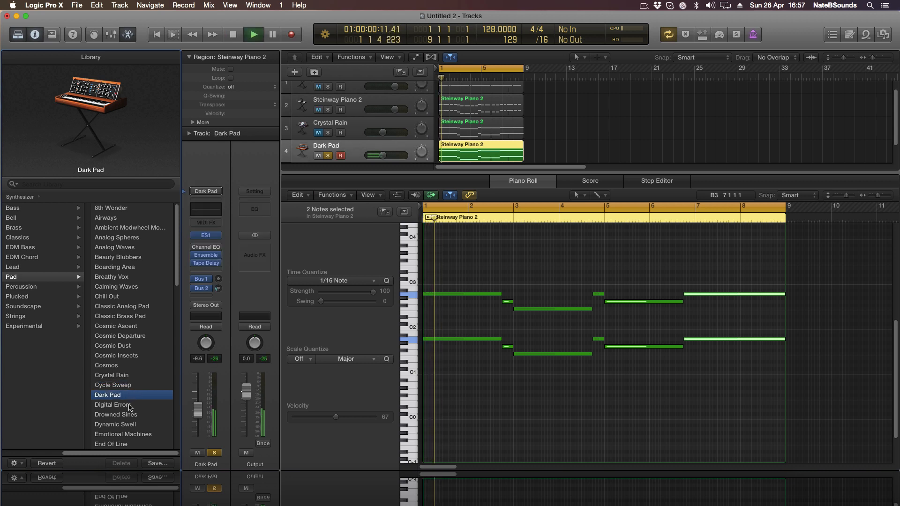
pyautogui.click(129, 405)
pyautogui.scroll(-1, 164, 376)
pyautogui.scroll(-3, 131, 387)
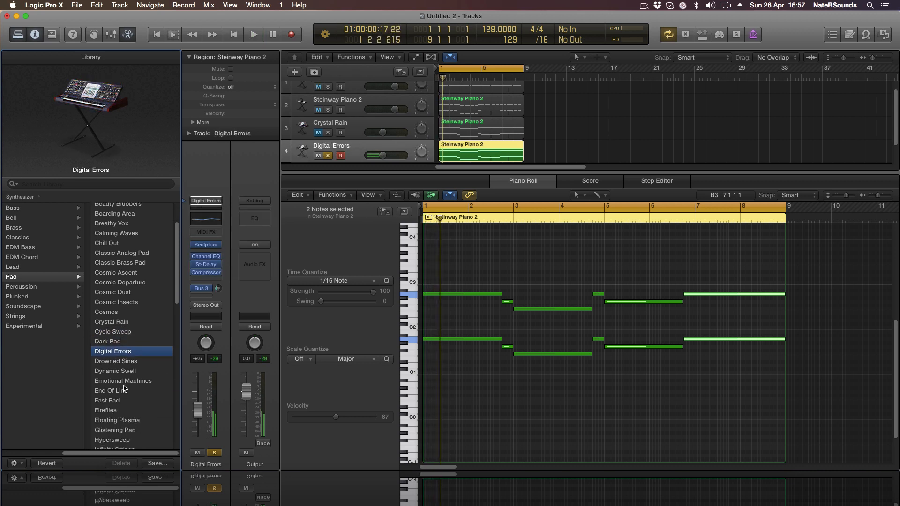
pyautogui.click(124, 353)
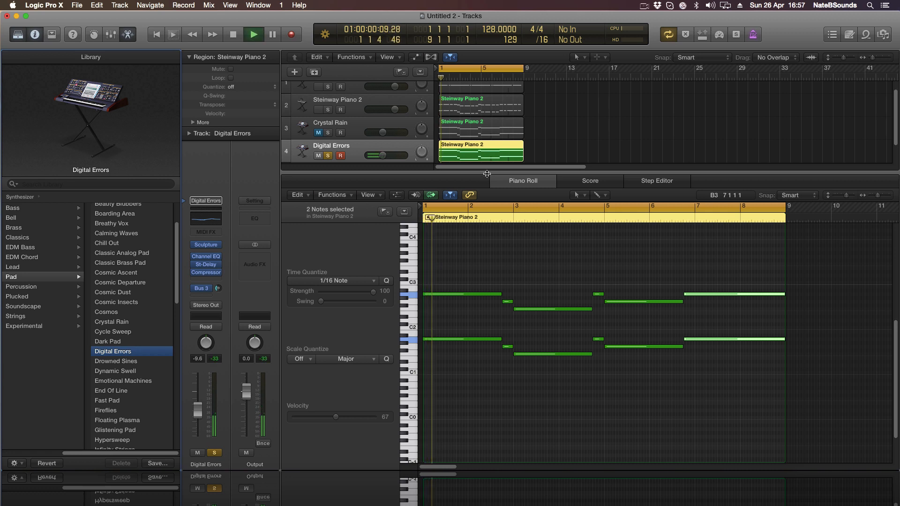
# - Close the Piano Roll and unsolo the Digital Errors track after listening to it
pyautogui.click(504, 181)
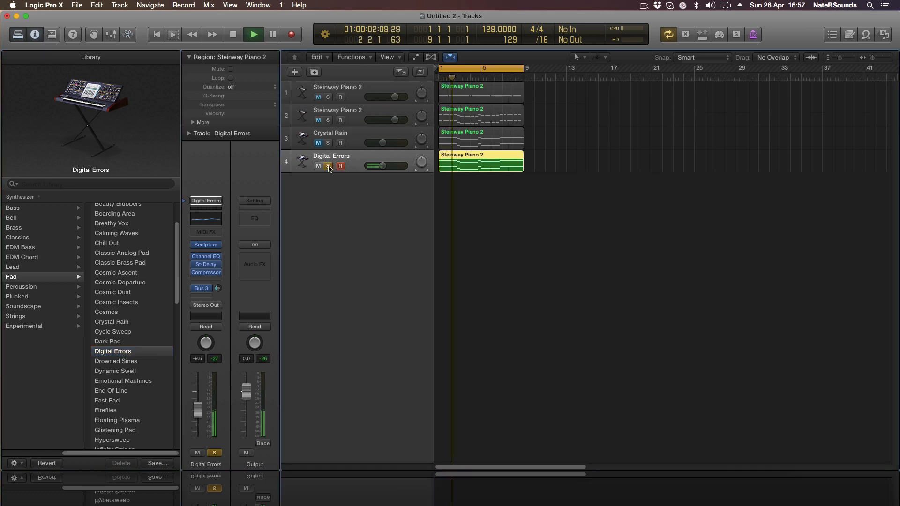
pyautogui.press('space')
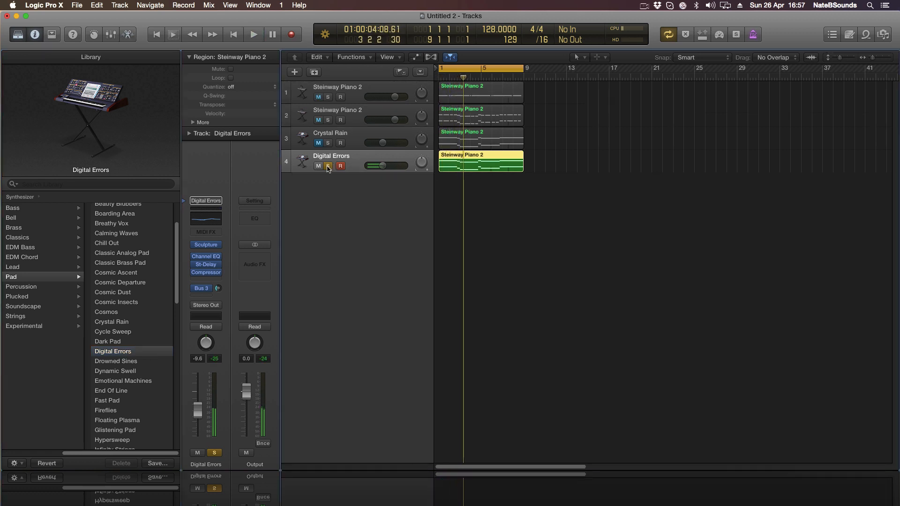
pyautogui.click(328, 166)
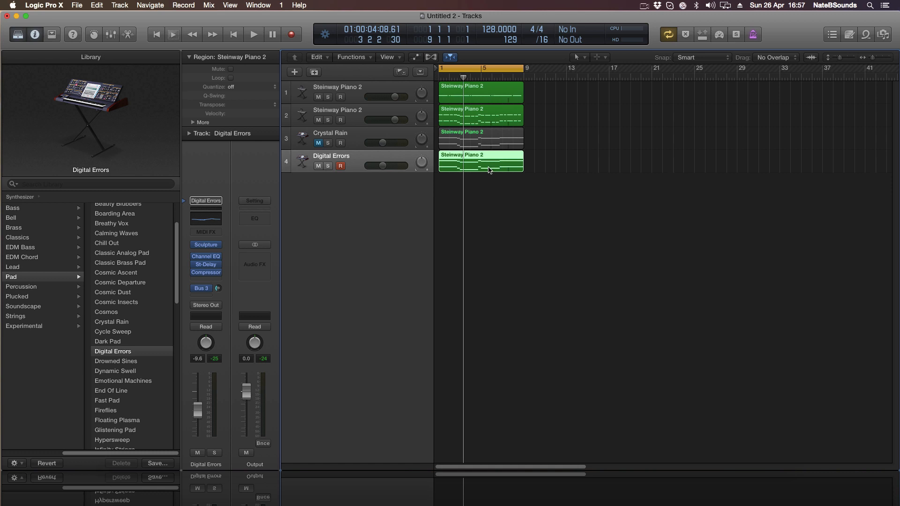
# - Move the Digital Errors region to bar 9 and copy both piano regions to start at bar 9
pyautogui.moveTo(488, 170); pyautogui.dragTo(573, 171)
pyautogui.moveTo(490, 97); pyautogui.dragTo(575, 97)
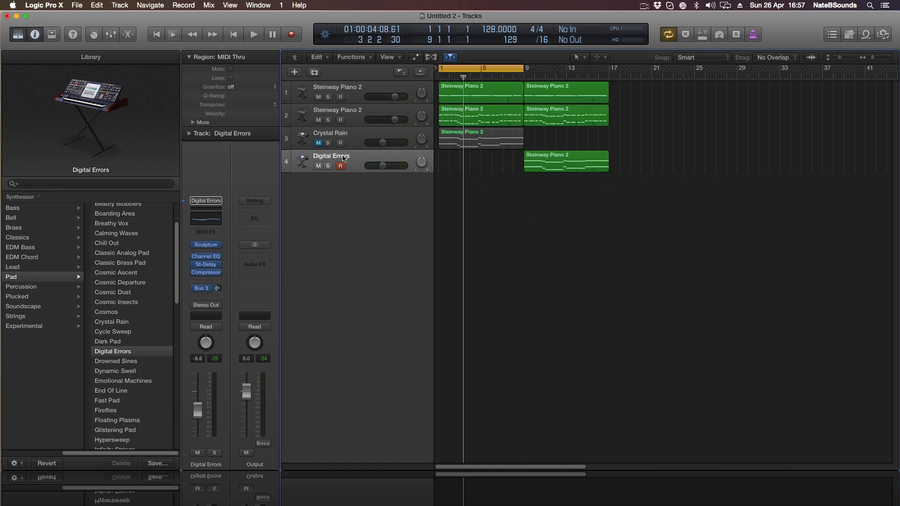
# - Duplicate the Digital Errors track, copy the bar 9 bass region onto it and set it up soloed with the cycle from bar 9 to 17
pyautogui.press('super+d')
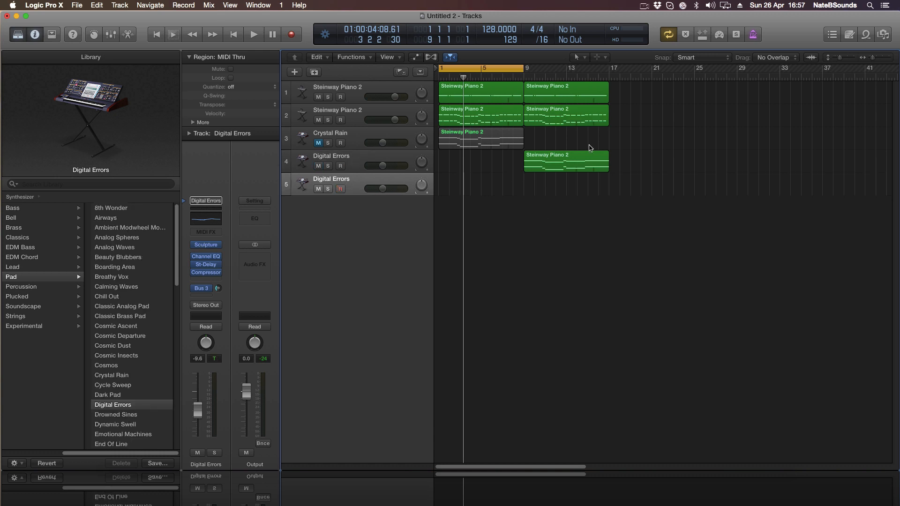
pyautogui.moveTo(565, 126); pyautogui.dragTo(547, 189)
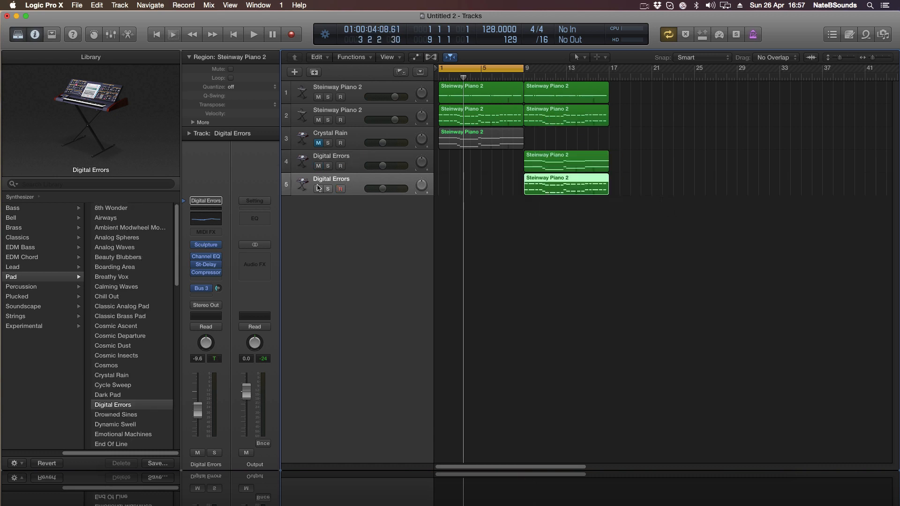
pyautogui.click(327, 189)
pyautogui.moveTo(496, 71); pyautogui.dragTo(581, 71)
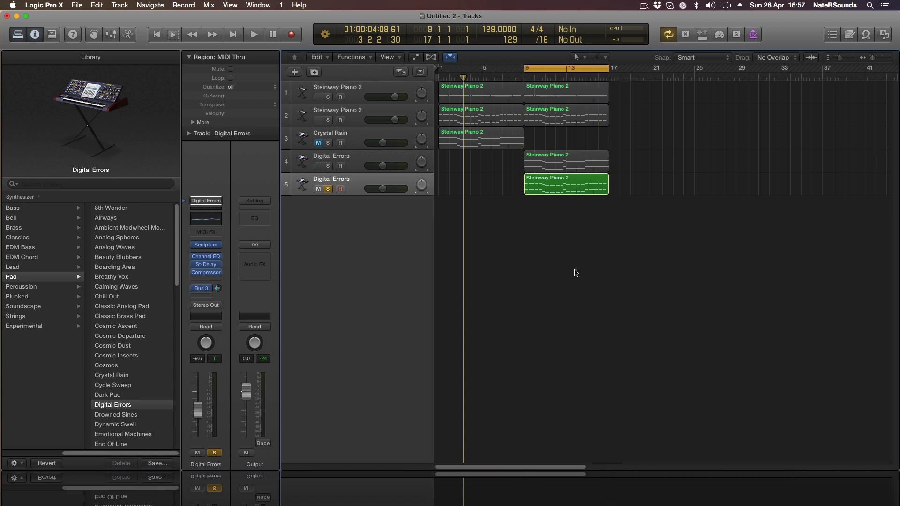
# - Audition synthesizer leads such as Analog Mono Lead and 70s Analog Lead on the fifth track, settling on Alloy Lead
pyautogui.click(55, 267)
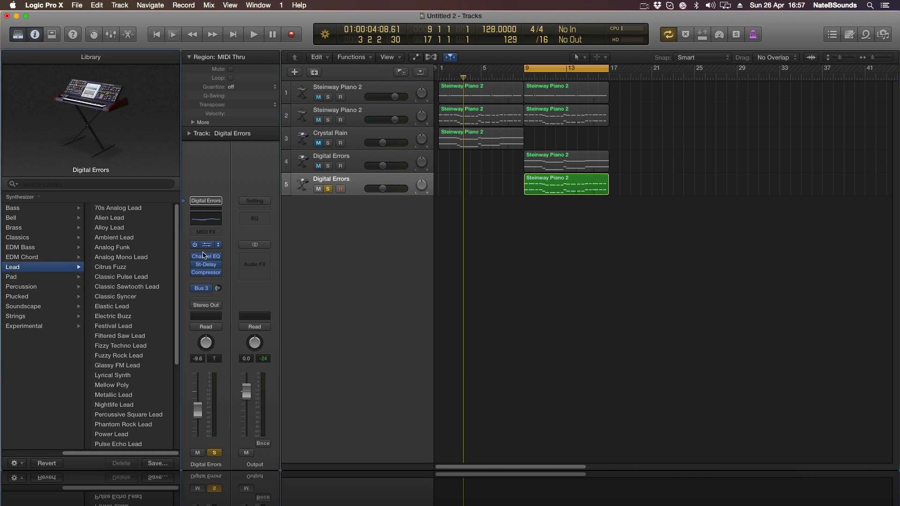
pyautogui.press('space')
pyautogui.click(97, 227)
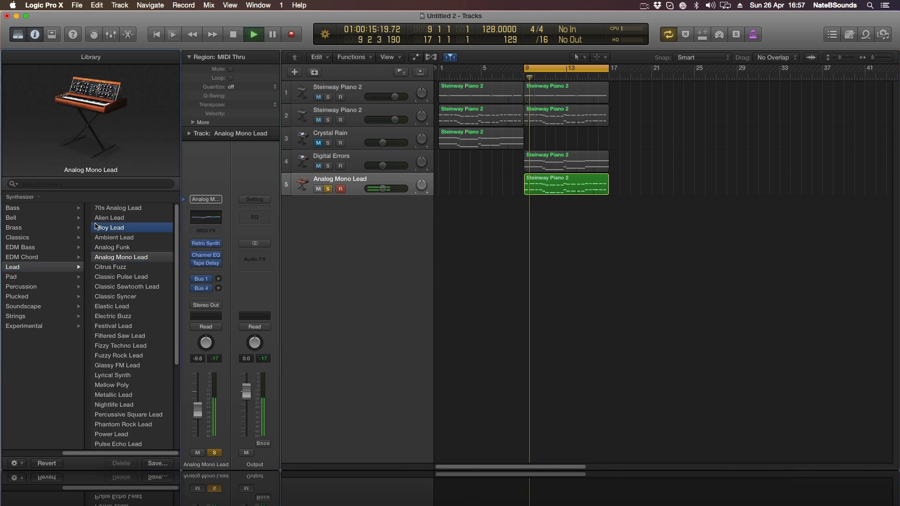
pyautogui.click(118, 209)
pyautogui.click(113, 227)
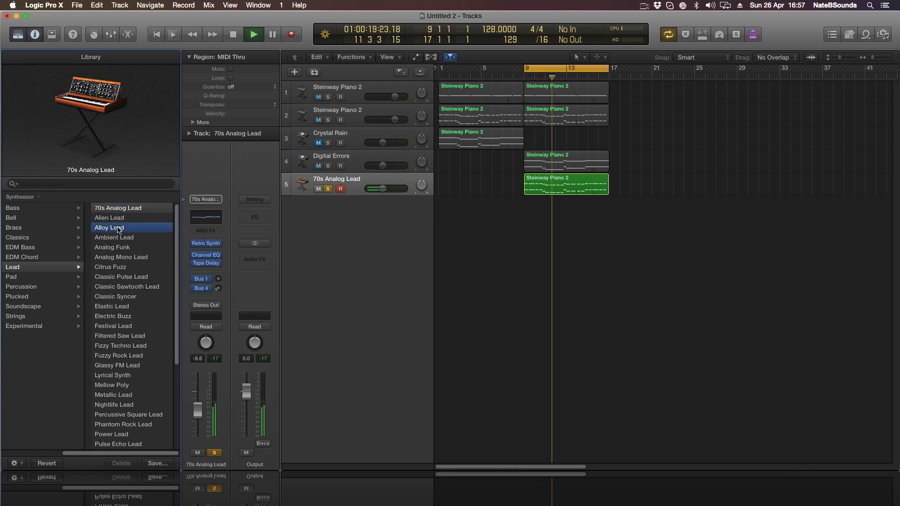
pyautogui.press('space')
# - Open the Alloy Lead region in the Piano Roll and delete the lower first note of bar 9 and the upper notes following it
pyautogui.doubleClick(533, 186)
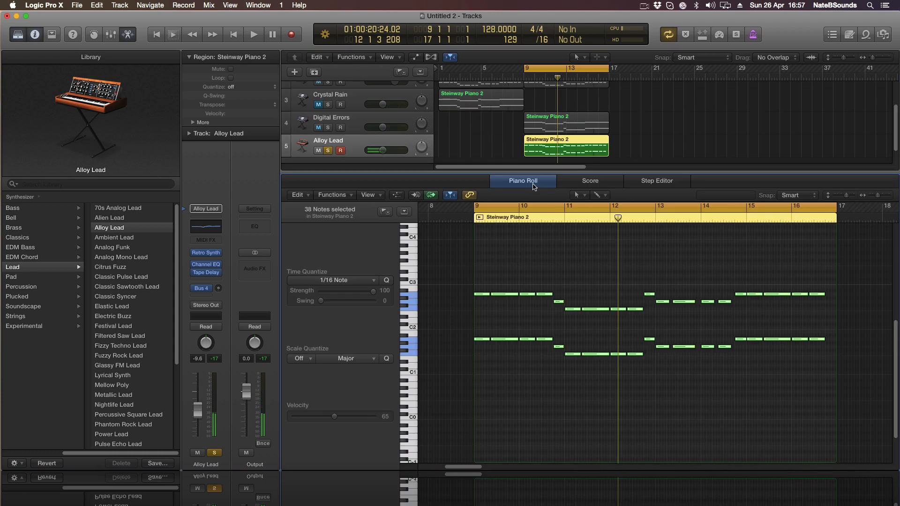
pyautogui.moveTo(531, 172); pyautogui.dragTo(531, 163)
pyautogui.scroll(3, 550, 356)
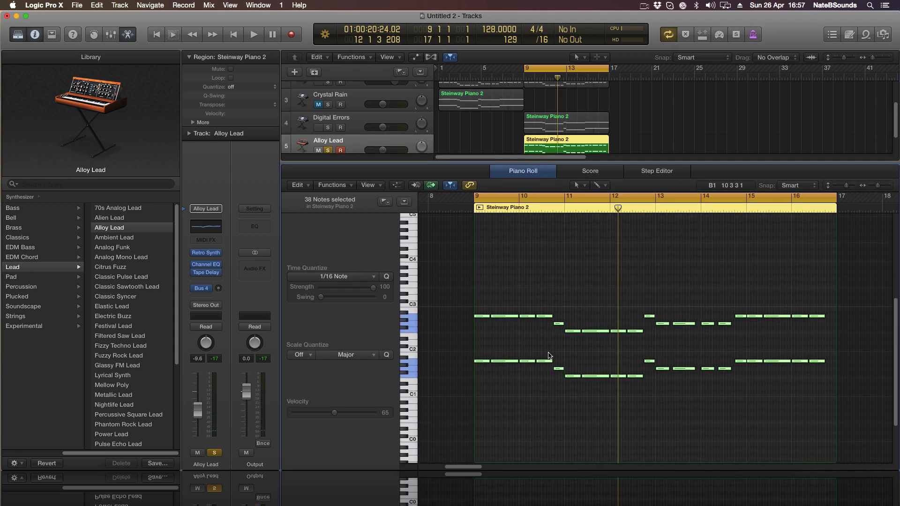
pyautogui.press('space')
pyautogui.click(483, 364)
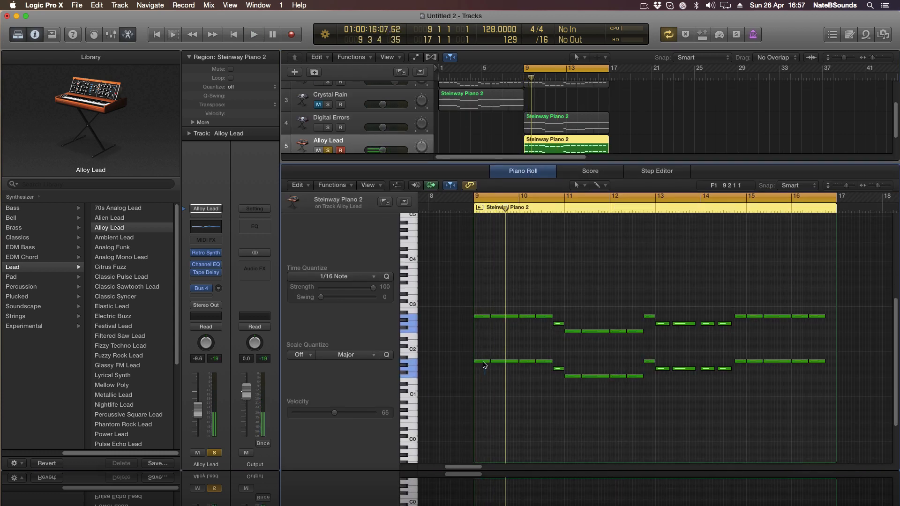
pyautogui.press('space')
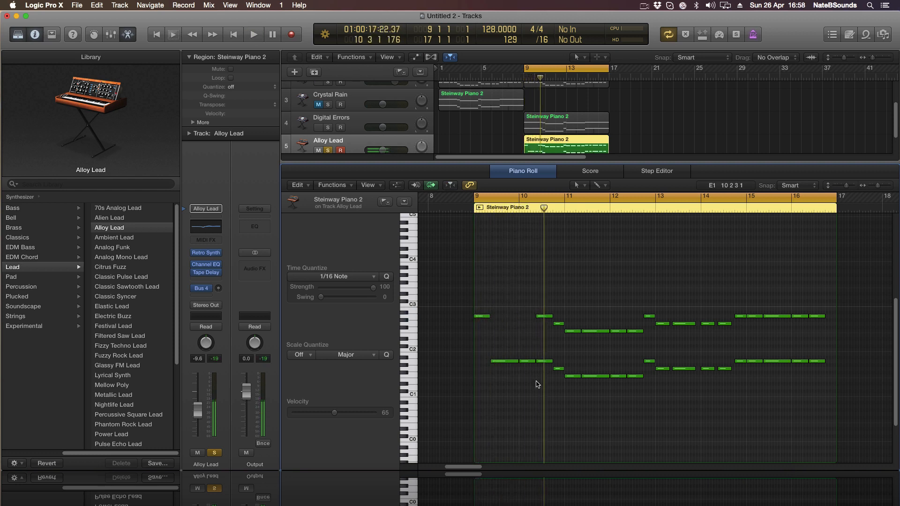
# - Delete the last lower F note in bar 10 and the upper-octave notes from the end of bar 10 through bar 12
pyautogui.press('space')
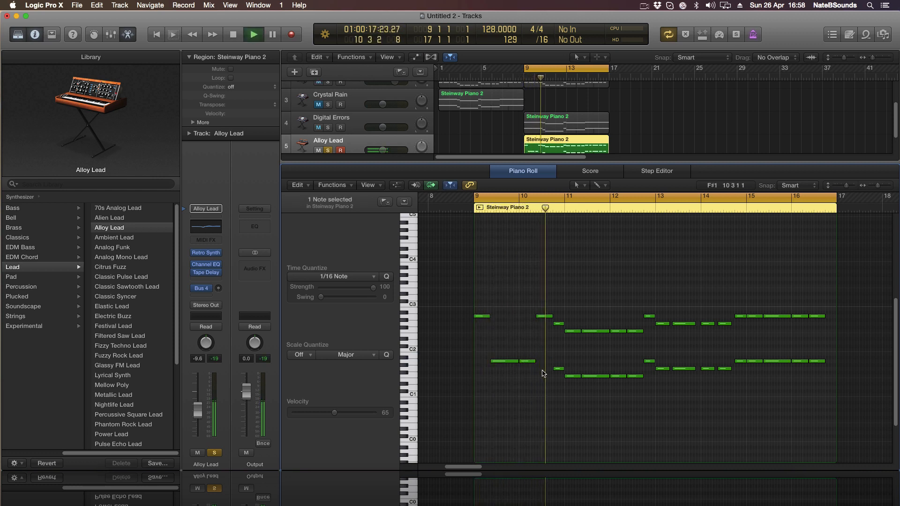
pyautogui.press('space')
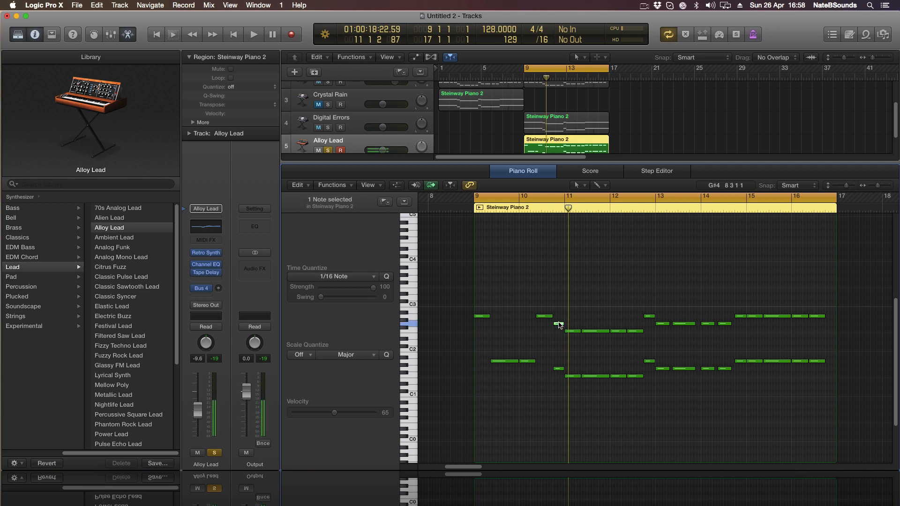
pyautogui.press('space')
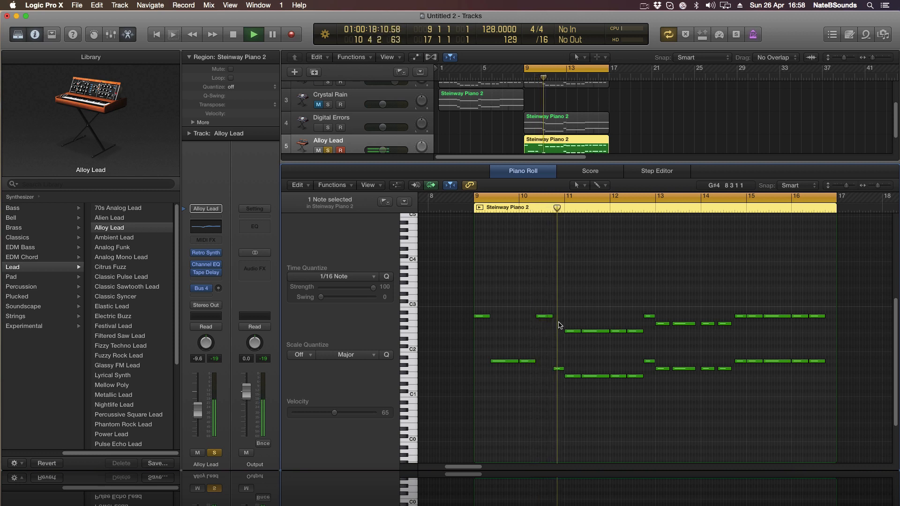
pyautogui.moveTo(567, 339); pyautogui.dragTo(639, 326)
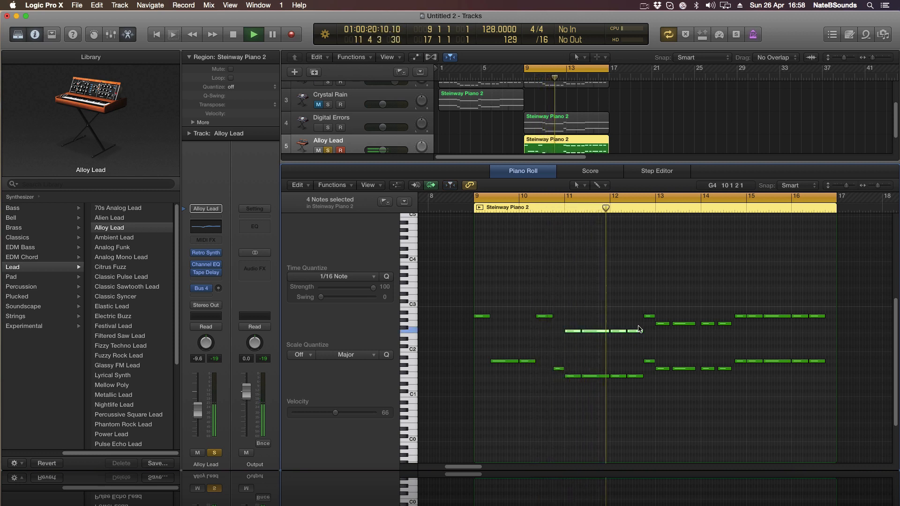
pyautogui.press('Delete')
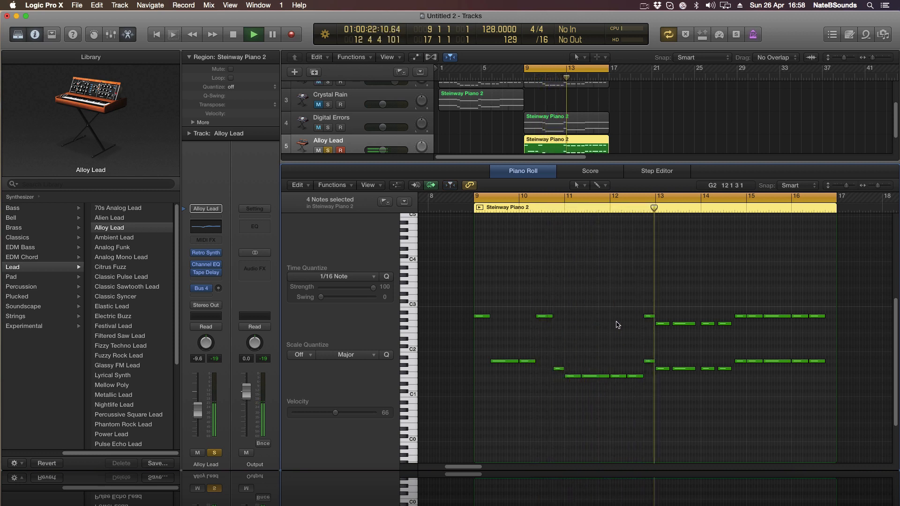
# - Play back the thinned lead and delete the lower note at the end of bar 14 and the upper note starting bar 15
pyautogui.press('space')
pyautogui.press('space')
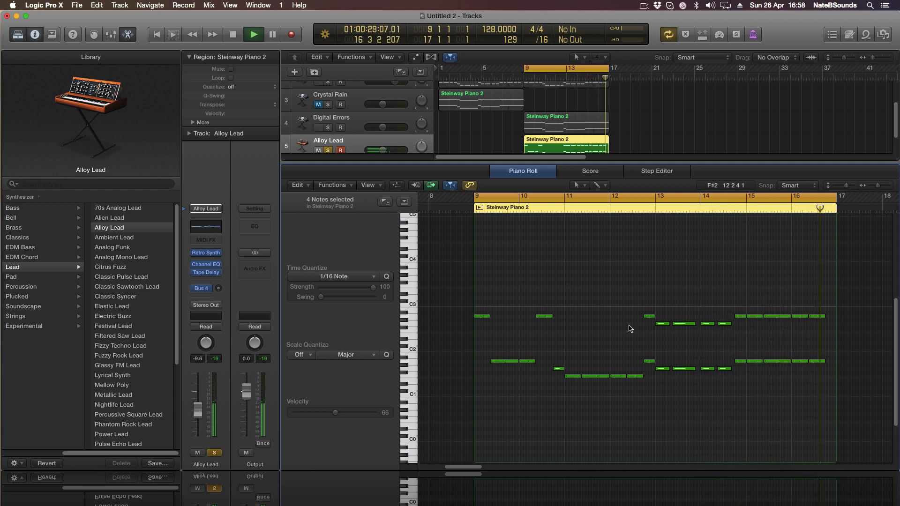
pyautogui.click(724, 208)
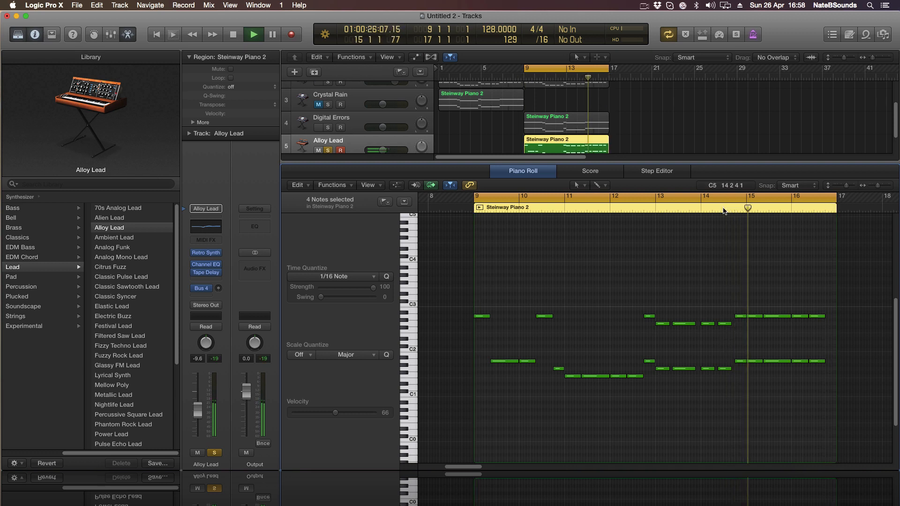
pyautogui.click(659, 209)
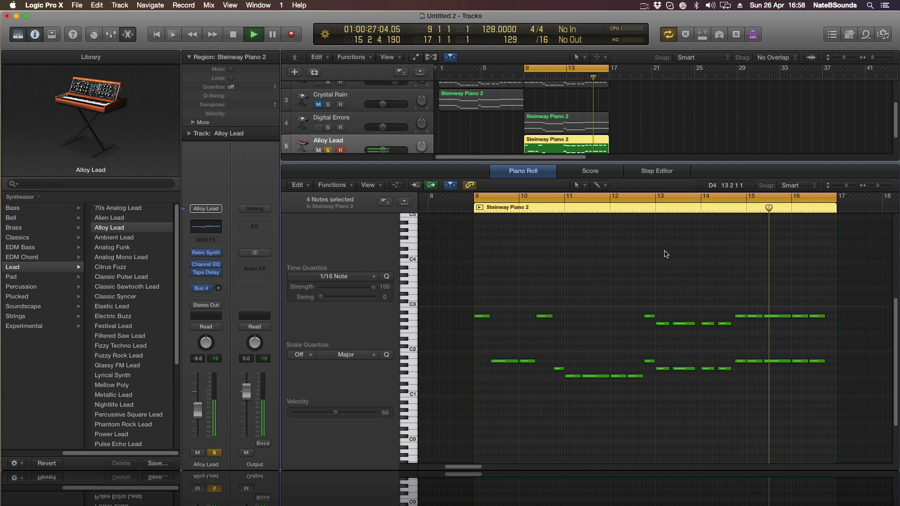
pyautogui.press('space')
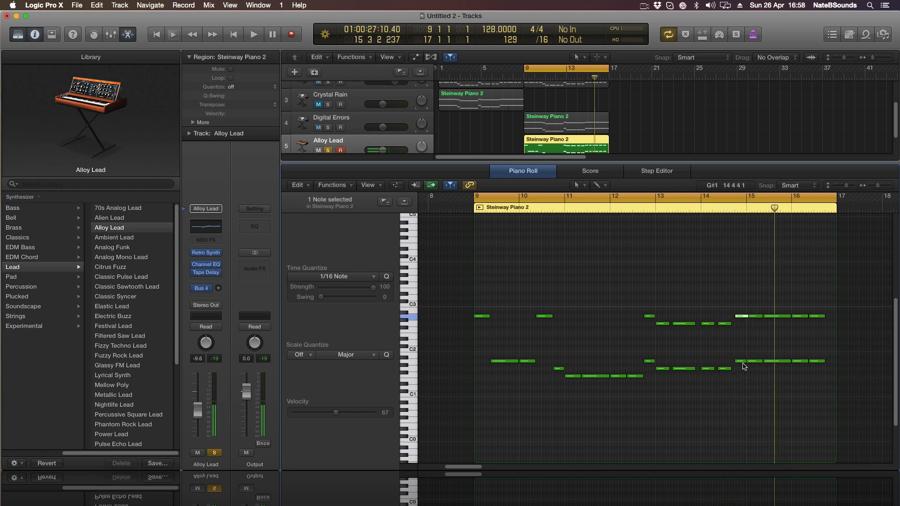
pyautogui.press('space')
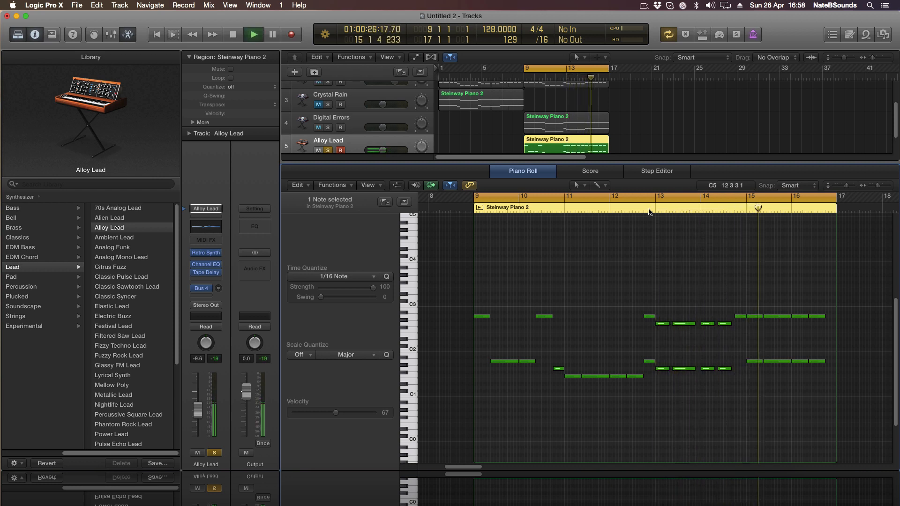
pyautogui.click(755, 317)
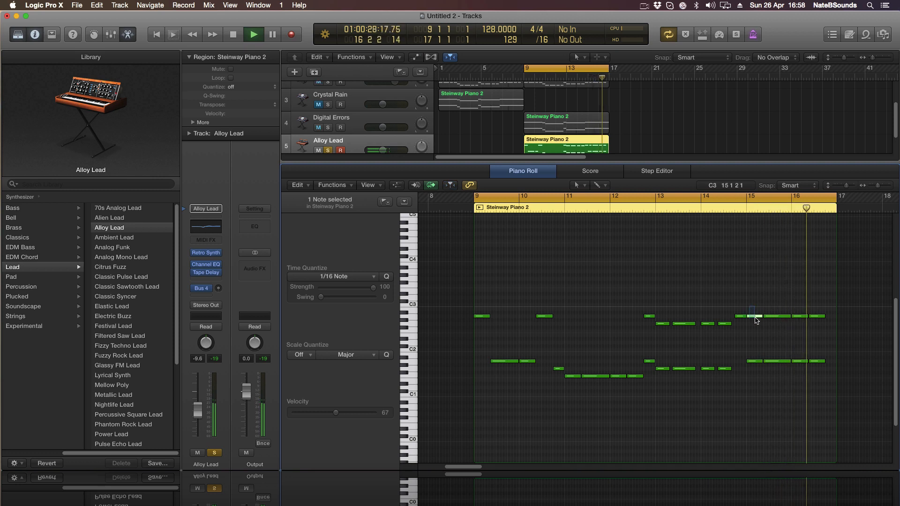
pyautogui.press('Delete')
pyautogui.click(669, 211)
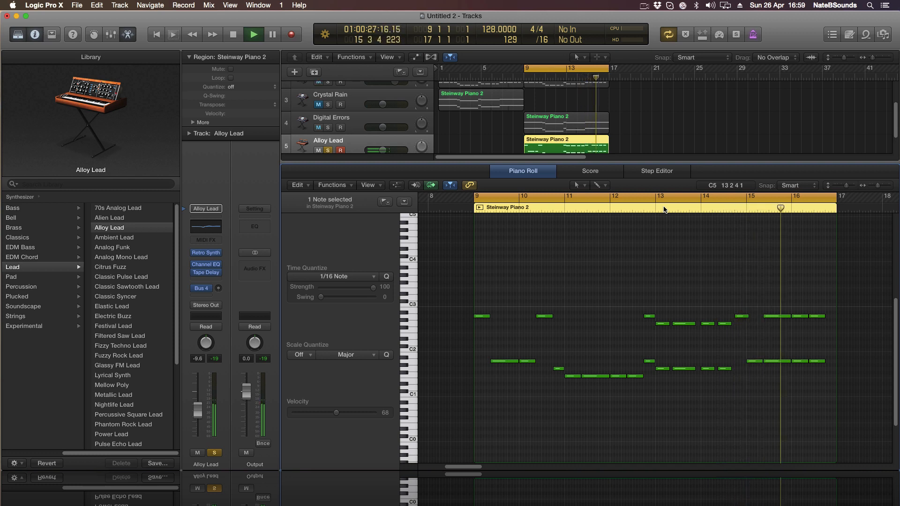
pyautogui.press('space')
# - Solo both Steinway Piano tracks and play them together with the Alloy Lead from bar 9
pyautogui.scroll(1, 342, 127)
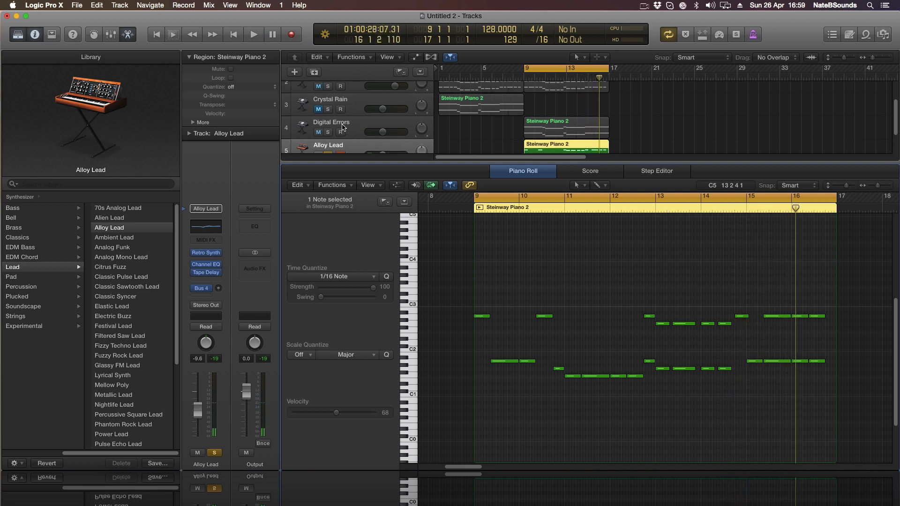
pyautogui.click(328, 87)
pyautogui.press('space')
pyautogui.scroll(2, 510, 116)
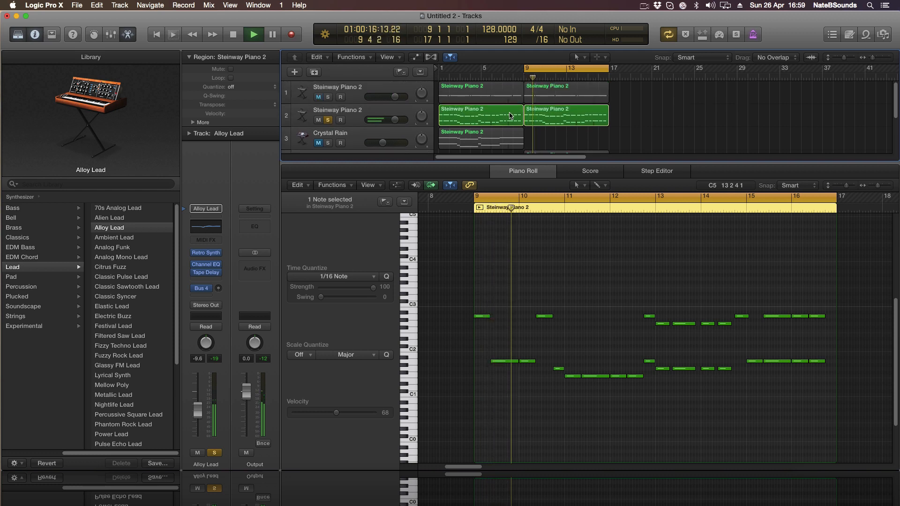
pyautogui.click(327, 97)
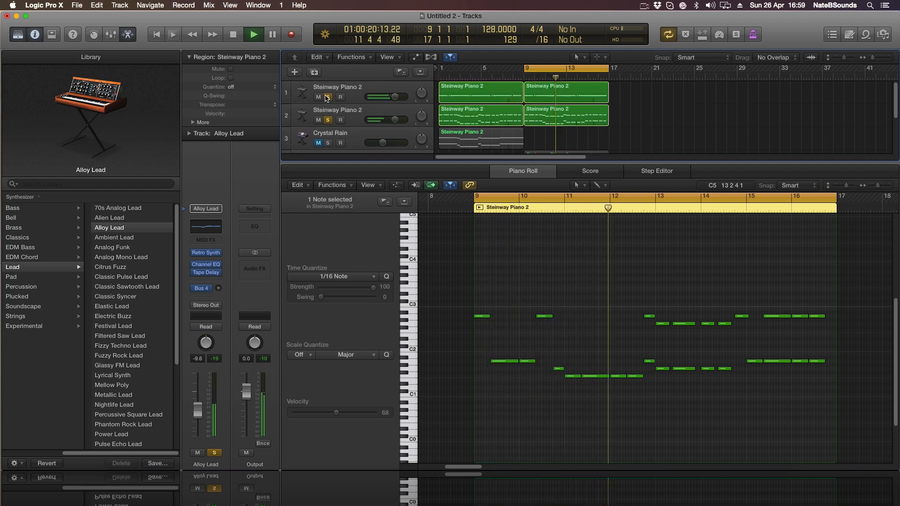
# - Enlarge the track area above the Piano Roll and set the Alloy Lead volume to -9.0 dB while listening
pyautogui.scroll(-3, 343, 101)
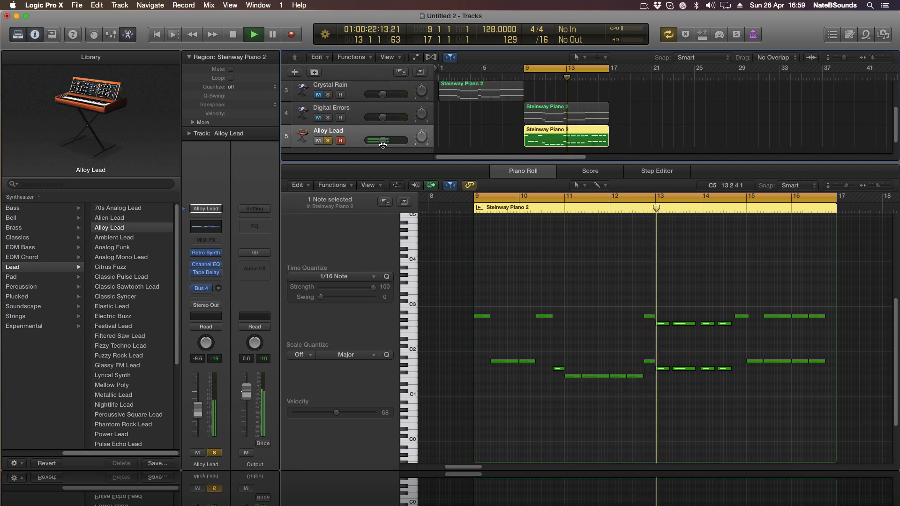
pyautogui.moveTo(383, 142); pyautogui.dragTo(381, 142)
pyautogui.scroll(3, 375, 145)
pyautogui.moveTo(508, 179); pyautogui.dragTo(507, 258)
pyautogui.click(503, 221)
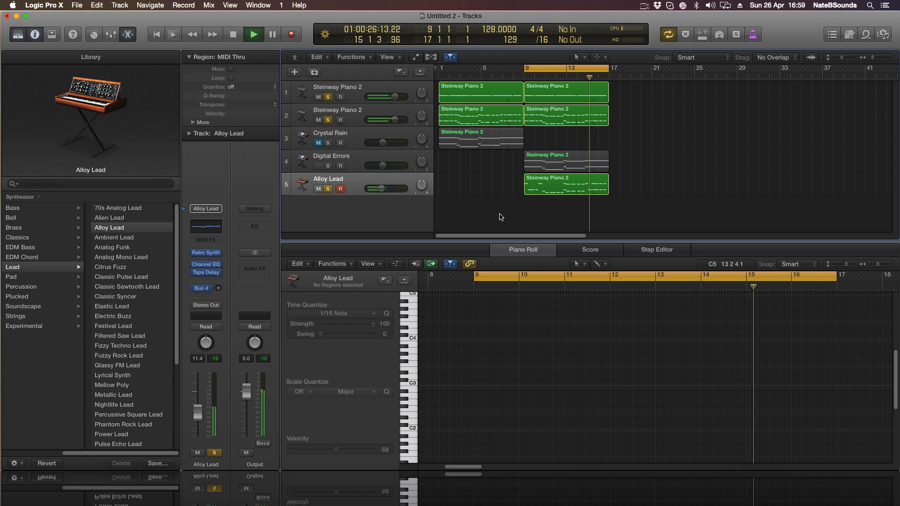
pyautogui.moveTo(381, 188); pyautogui.dragTo(383, 189)
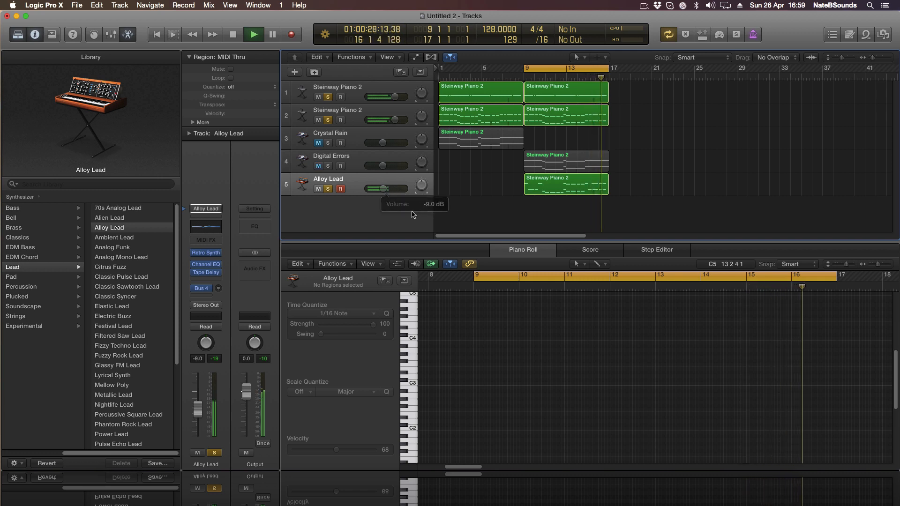
pyautogui.press('space')
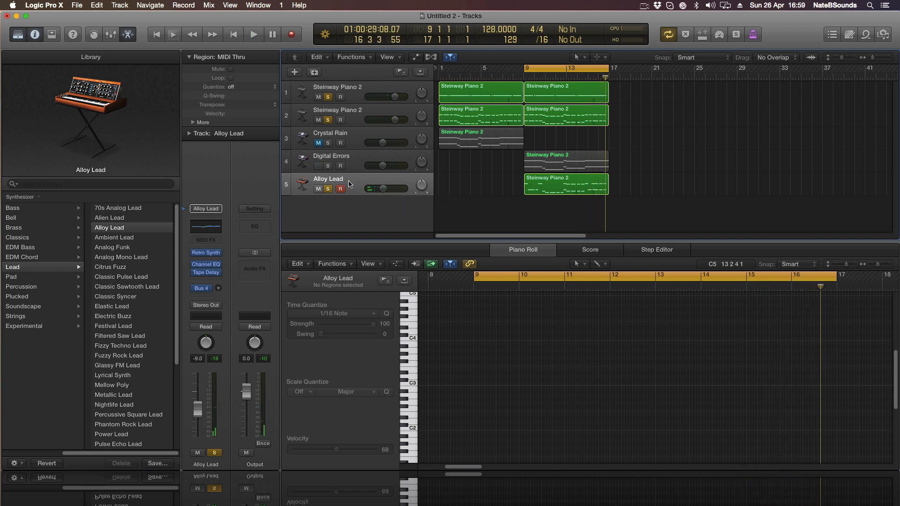
# - Duplicate the Alloy Lead track and copy its bar 9 region onto the new sixth track
pyautogui.click(360, 183)
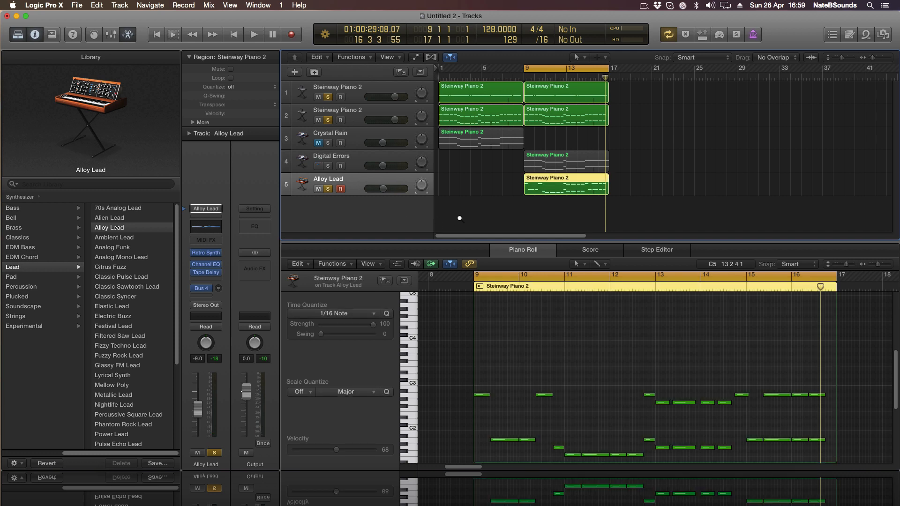
pyautogui.press('super+d')
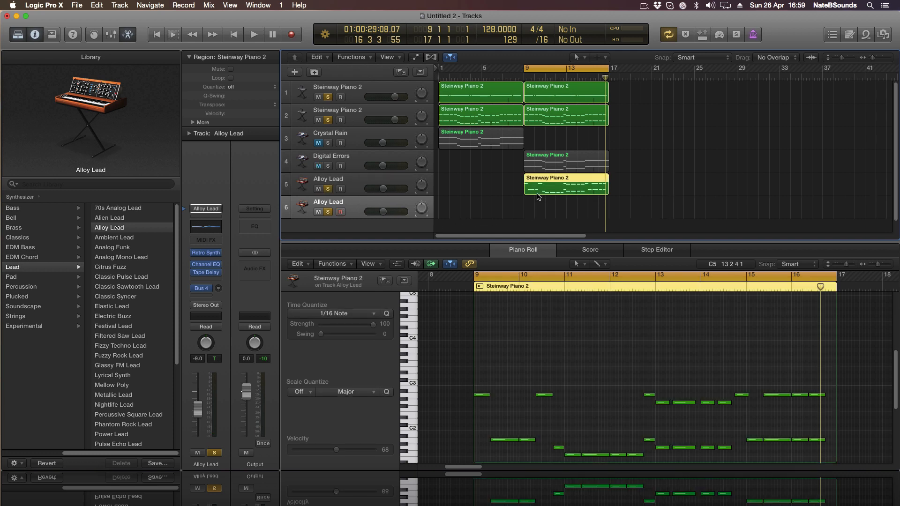
pyautogui.moveTo(537, 196); pyautogui.dragTo(538, 219)
# - Unsolo the fifth track and both Steinway Piano tracks so only the duplicated lead stays soloed
pyautogui.click(328, 189)
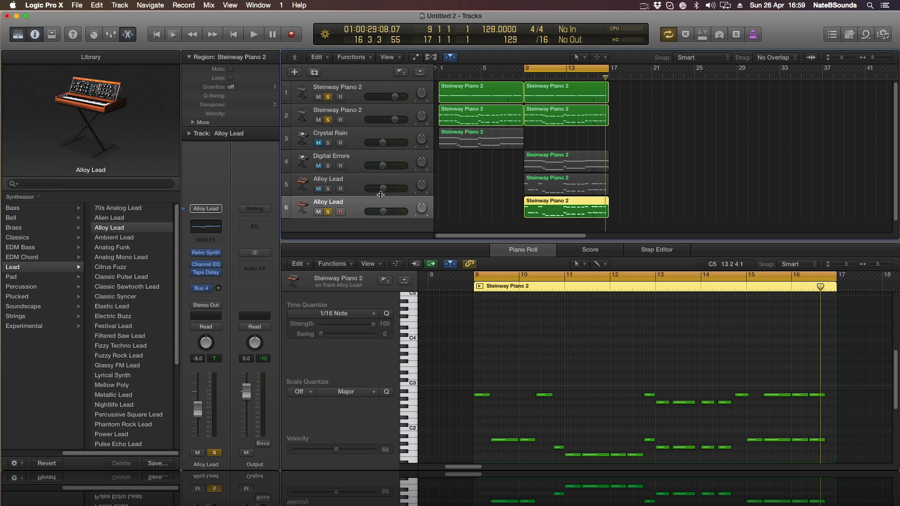
pyautogui.click(347, 185)
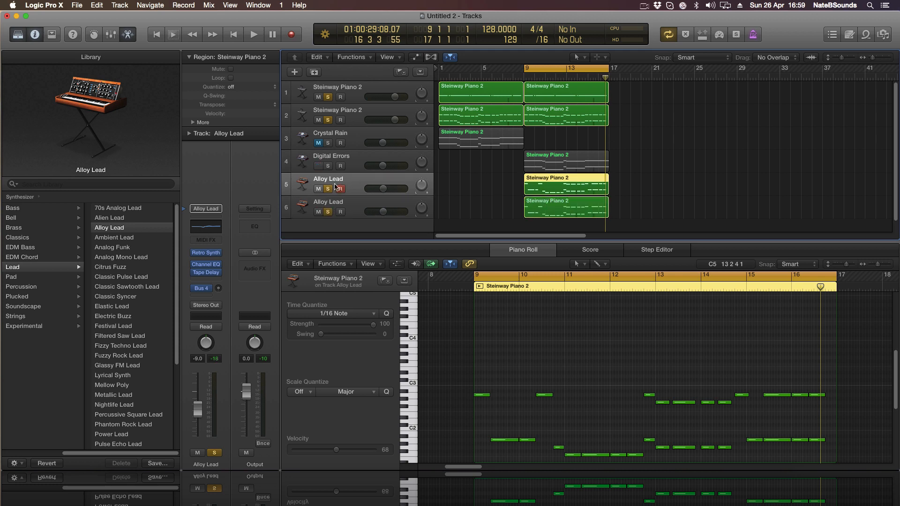
pyautogui.click(328, 189)
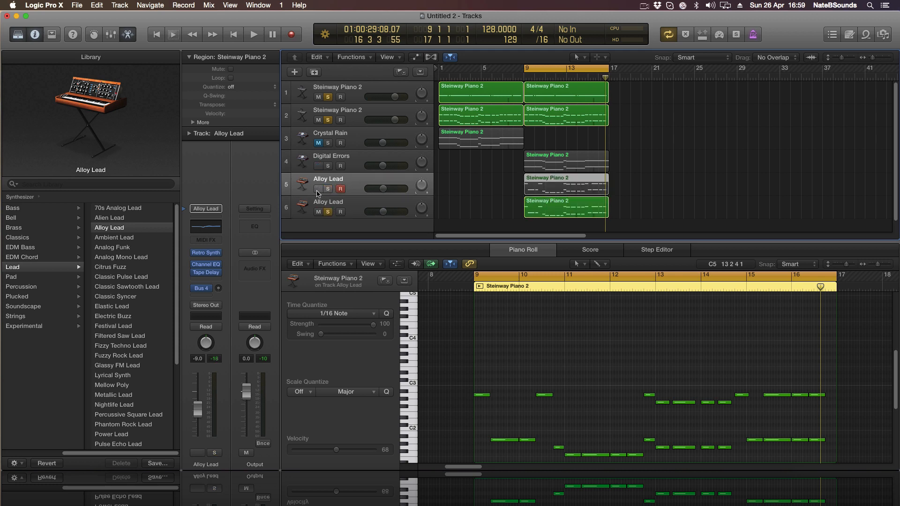
pyautogui.click(328, 120)
pyautogui.click(328, 97)
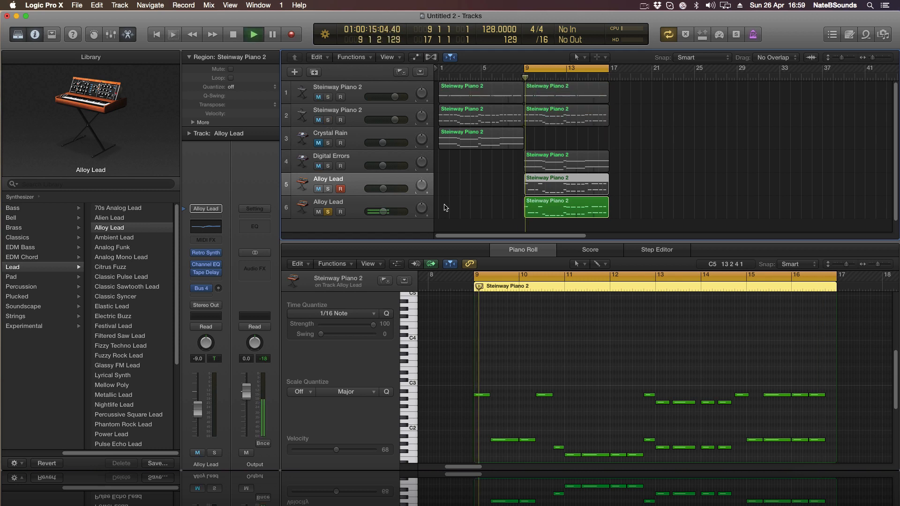
# - Select the sixth track and try the lead patches Classic Pulse Lead, Classic Sawtooth Lead, Classic Syncer, Elastic Lead and Electric Buzz on it
pyautogui.click(348, 202)
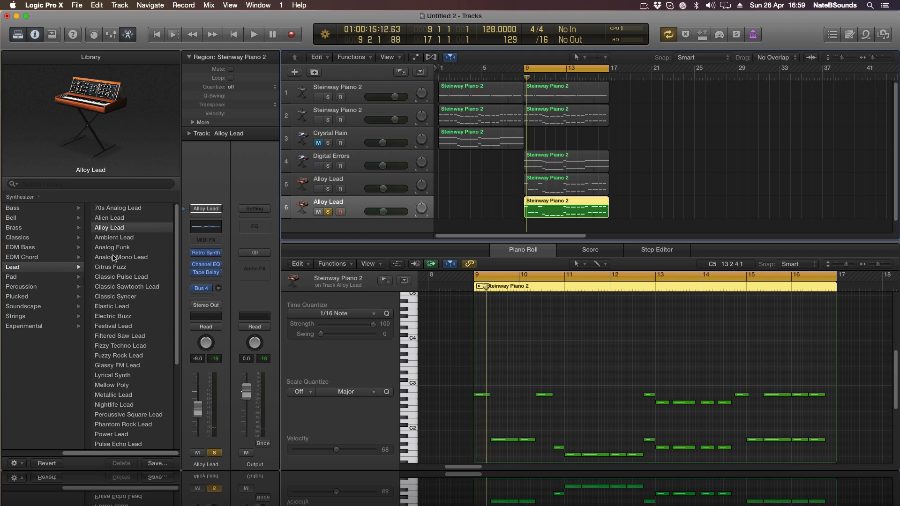
pyautogui.click(121, 277)
pyautogui.click(139, 287)
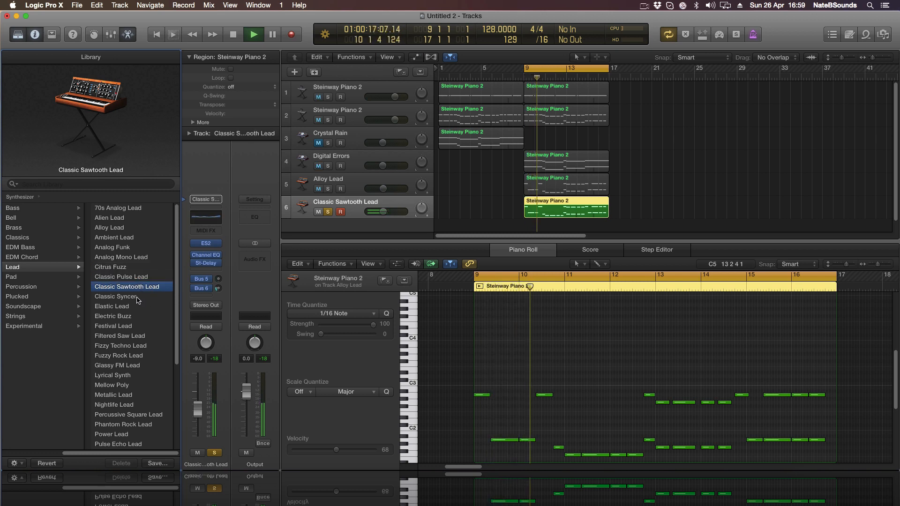
pyautogui.click(143, 297)
pyautogui.click(134, 307)
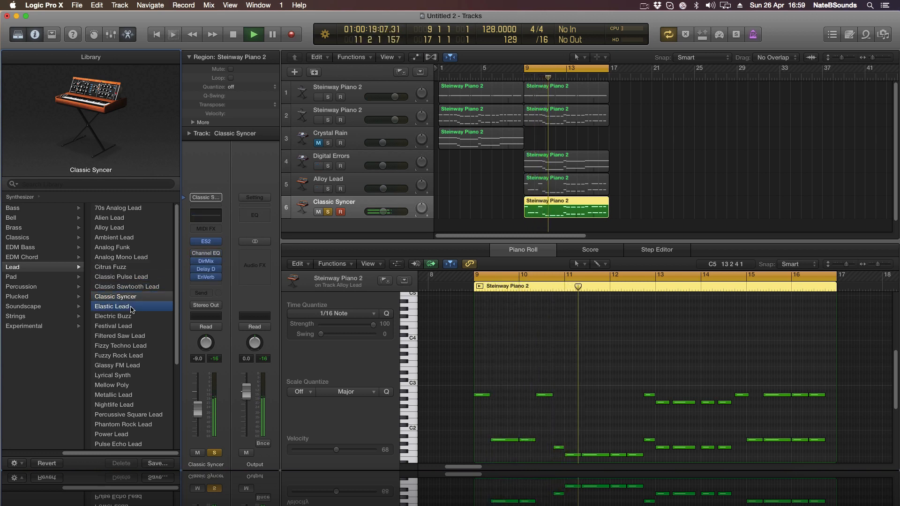
pyautogui.click(131, 317)
pyautogui.scroll(-3, 138, 329)
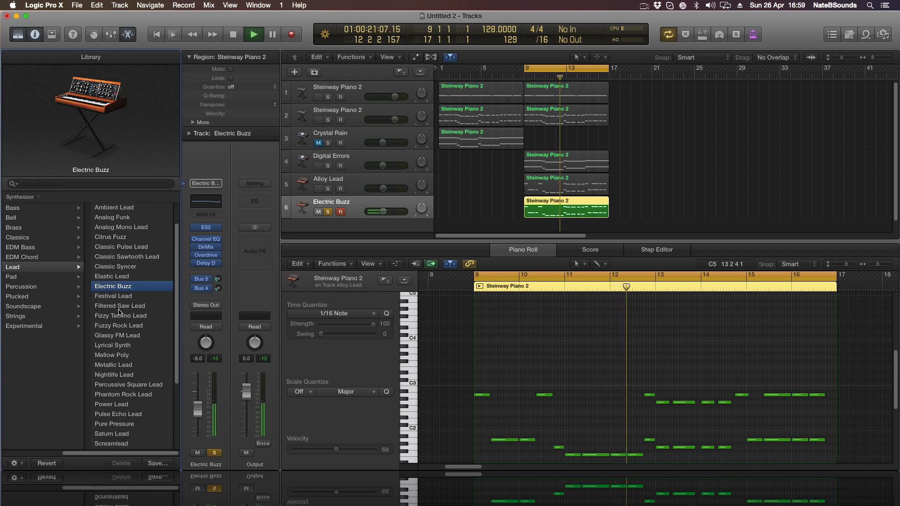
# - Try Festival Lead, Filtered Saw Lead and Fizzy Techno Lead as the sixth track's patch, comparing Festival Lead and Fizzy Techno Lead again
pyautogui.click(137, 298)
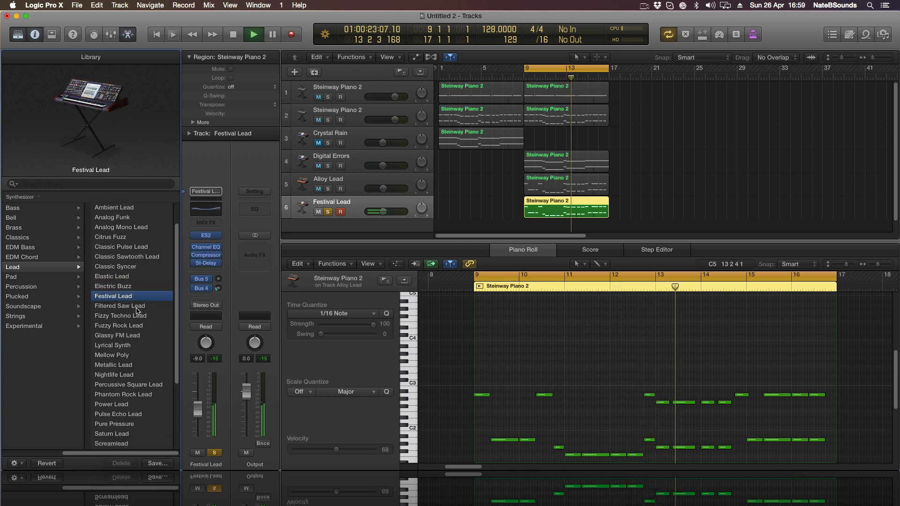
pyautogui.click(137, 310)
pyautogui.click(136, 316)
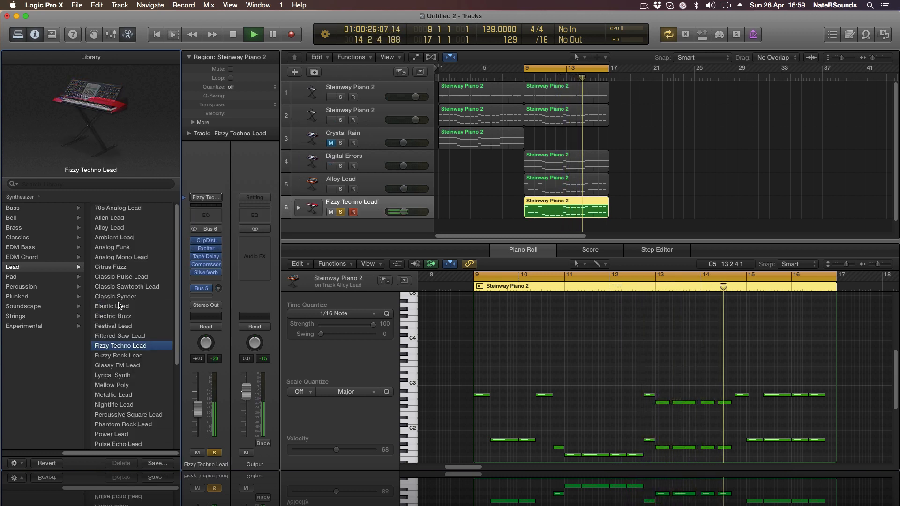
pyautogui.click(117, 328)
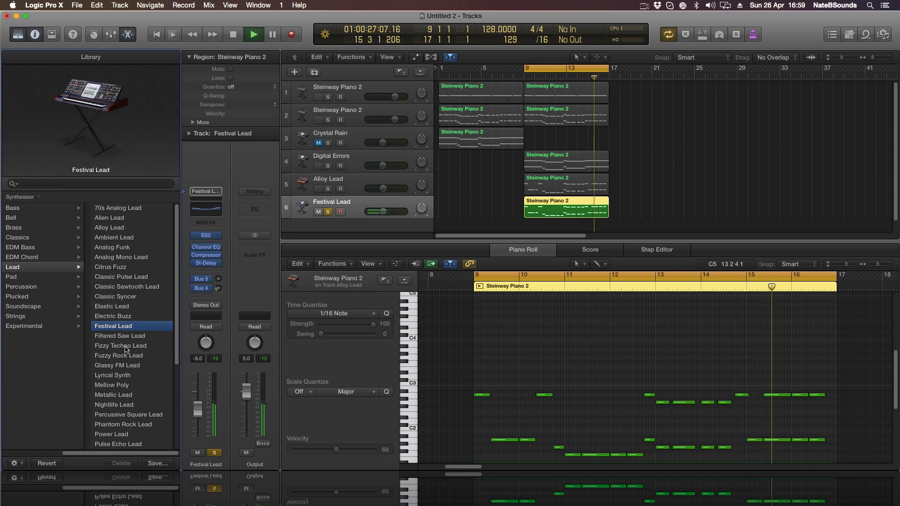
pyautogui.click(125, 348)
pyautogui.scroll(-8, 136, 353)
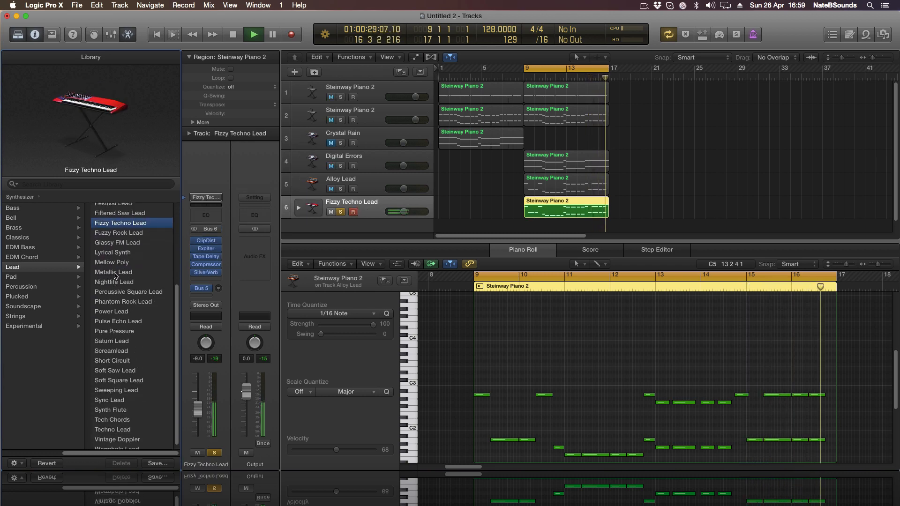
# - Try the patches Mellow Poly, Soft Saw Lead, Saturn Lead, Pure Pressure and Nightlife Lead on the sixth track
pyautogui.click(116, 264)
pyautogui.scroll(-6, 117, 319)
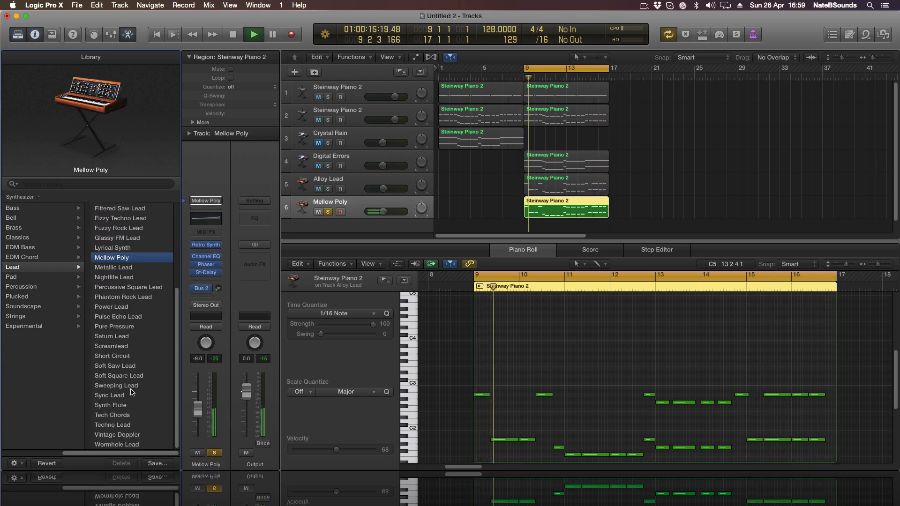
pyautogui.click(117, 367)
pyautogui.click(121, 336)
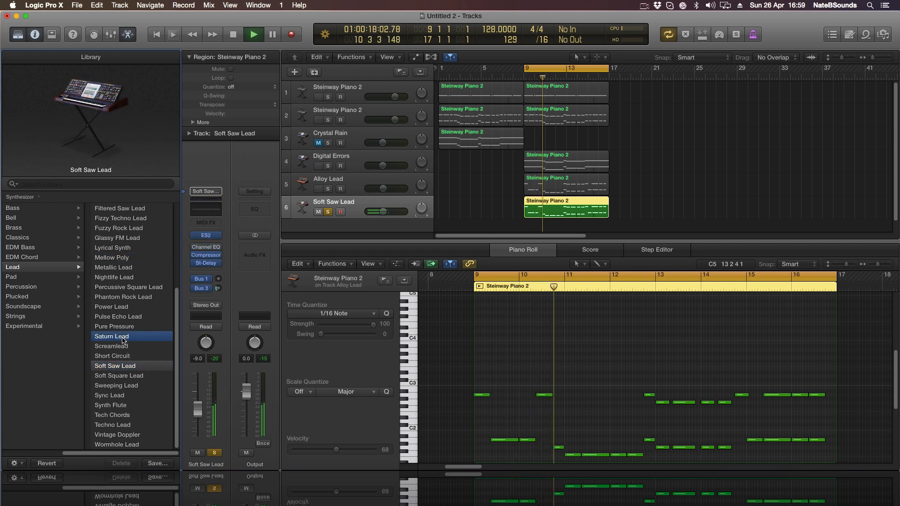
pyautogui.click(130, 327)
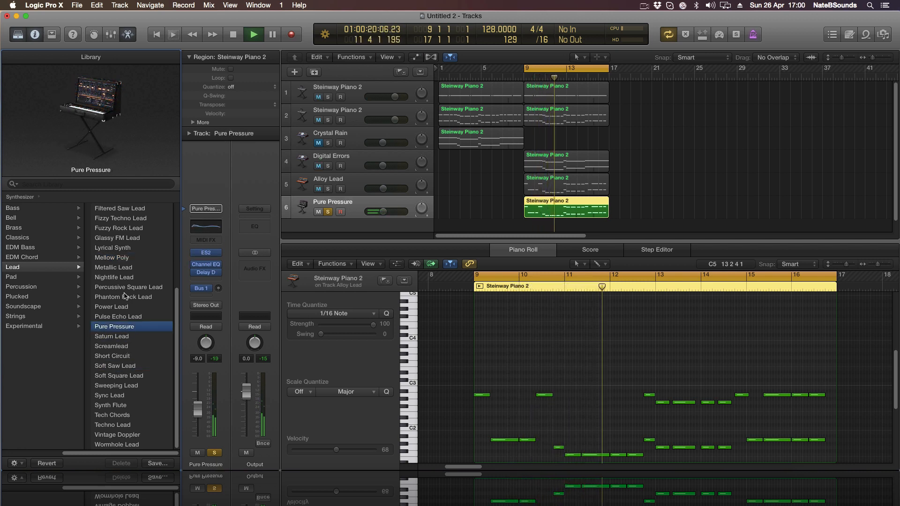
pyautogui.click(128, 278)
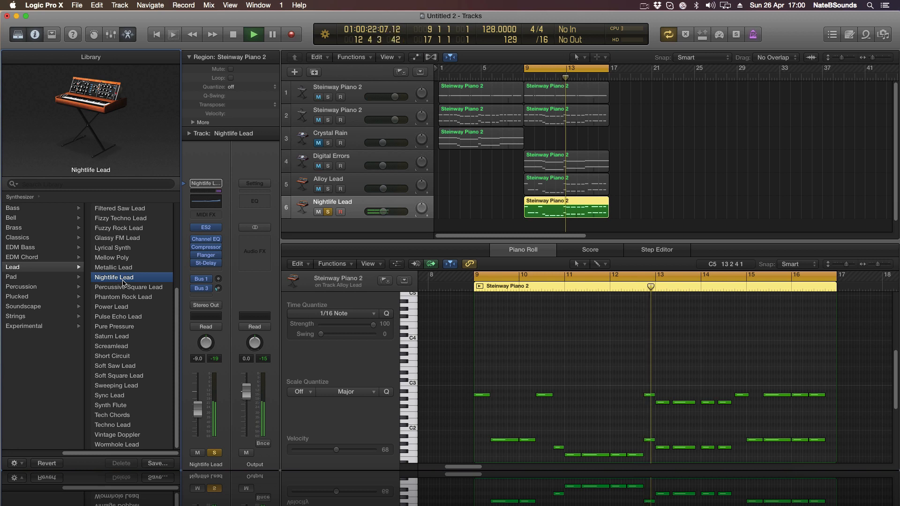
# - Compare Glassy FM Lead, Filtered Saw Lead and Elastic Lead on the sixth track and settle on the Electric Buzz patch
pyautogui.scroll(2, 126, 324)
pyautogui.scroll(2, 129, 333)
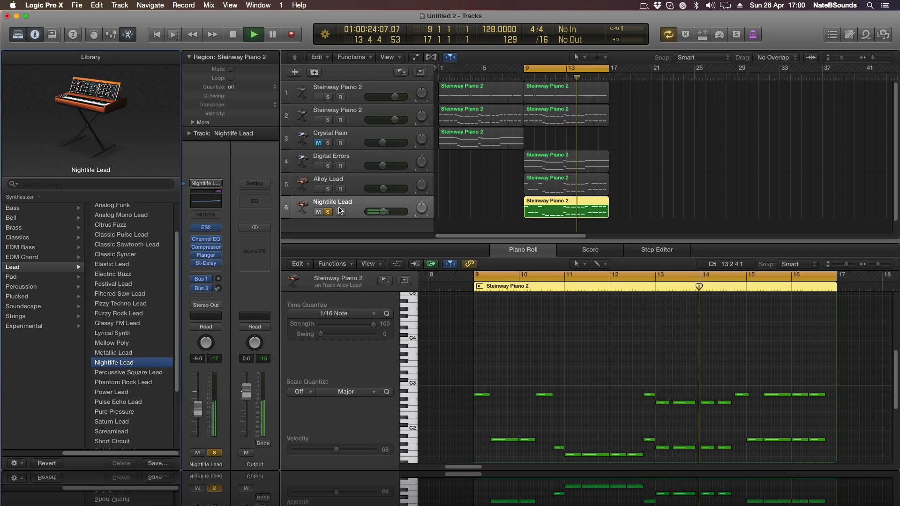
pyautogui.click(140, 322)
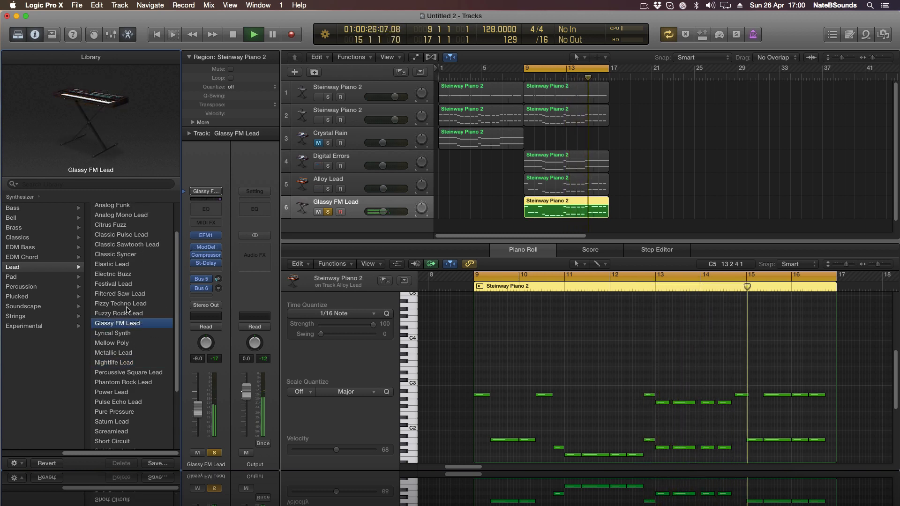
pyautogui.click(120, 294)
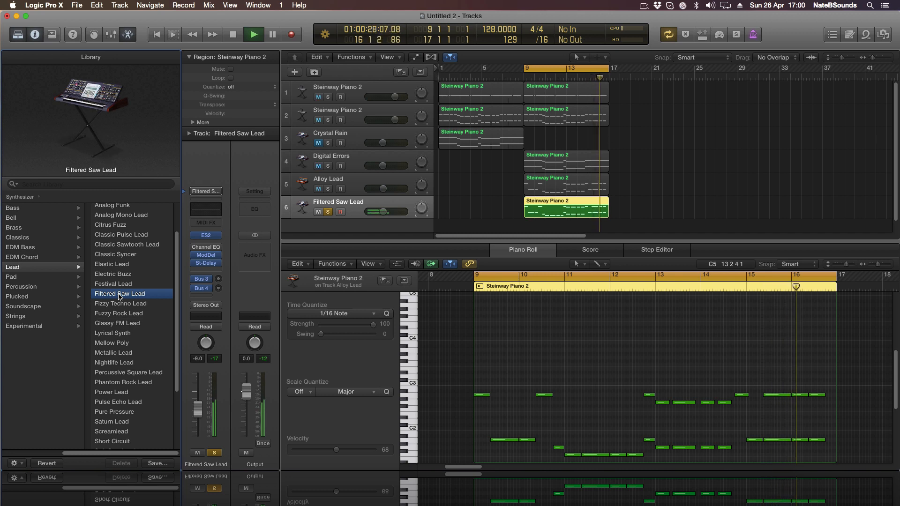
pyautogui.click(121, 274)
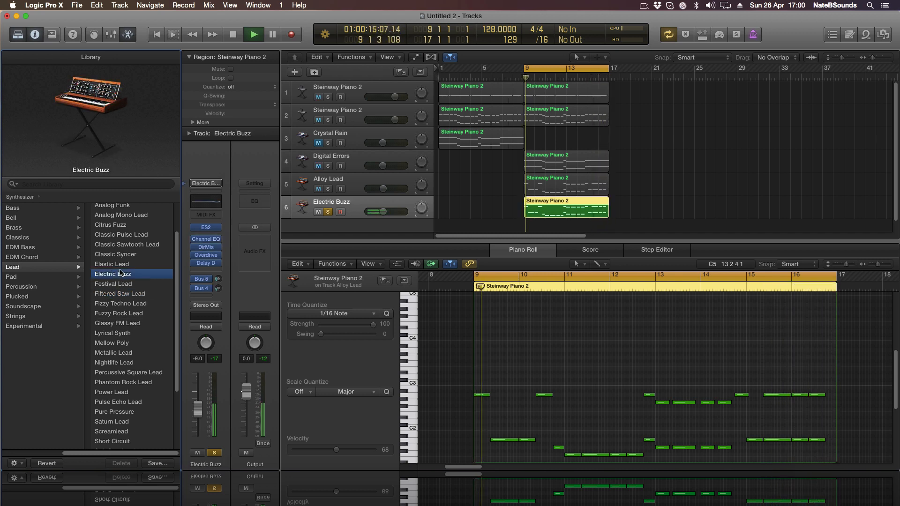
pyautogui.press('Up')
pyautogui.click(125, 278)
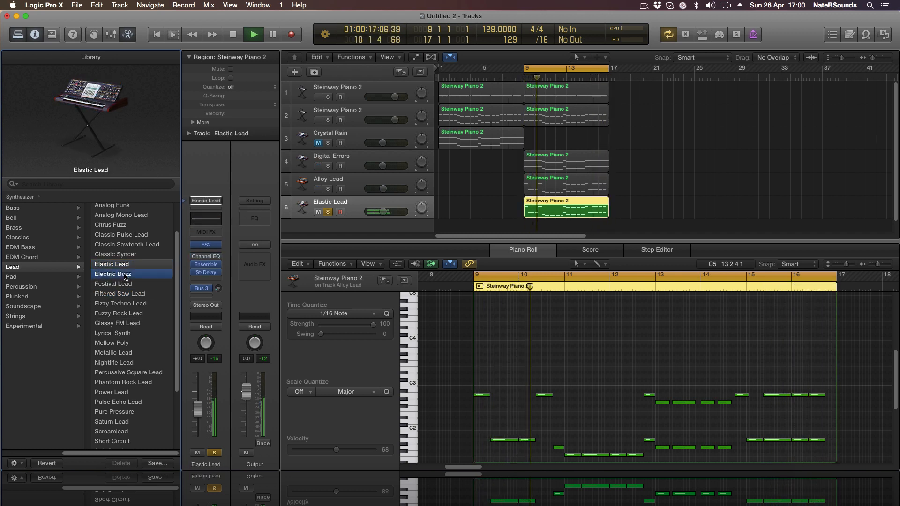
# - Stop playback and hide the Library and the Piano Roll to enlarge the track area
pyautogui.press('space')
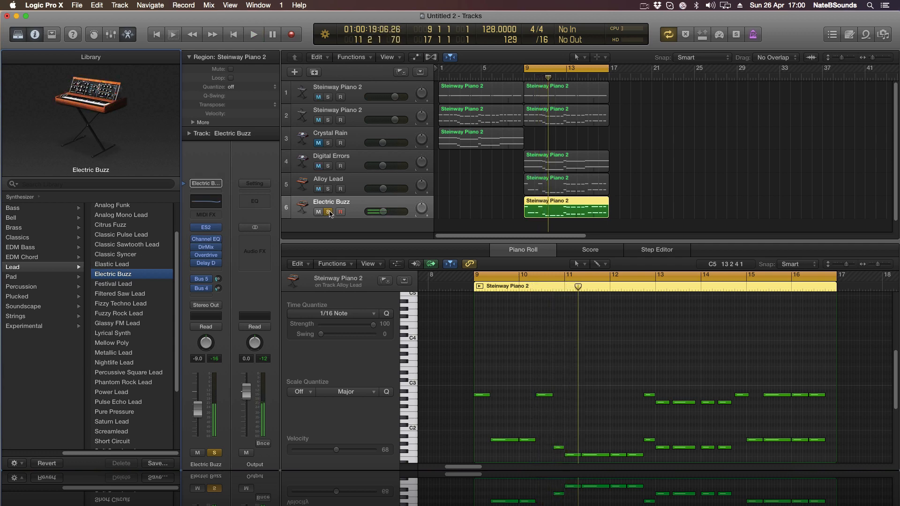
pyautogui.click(23, 38)
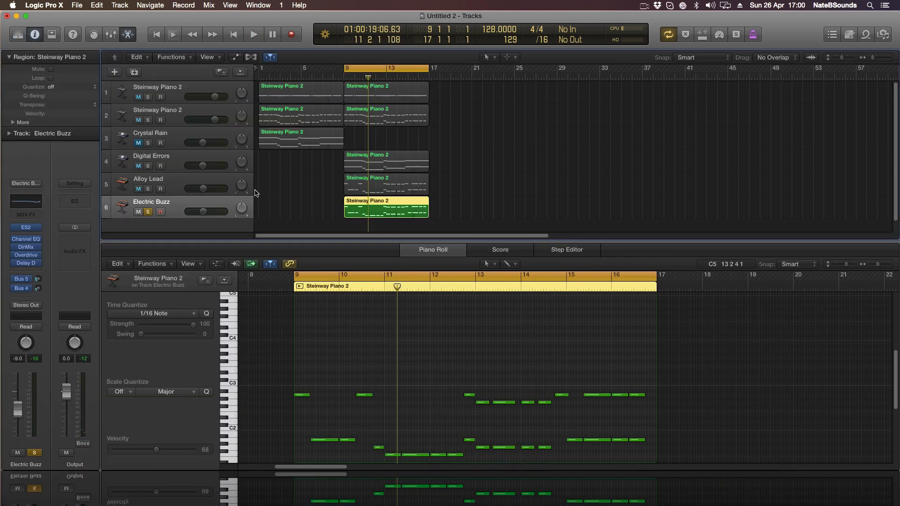
pyautogui.click(443, 255)
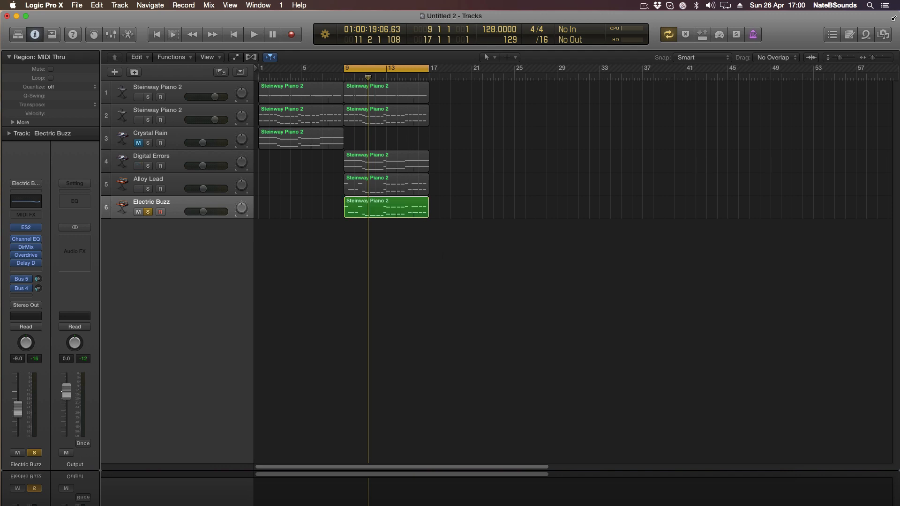
# - Solo Digital Errors and both Steinway Piano tracks and listen to them together with Electric Buzz from bar 9
pyautogui.press('space')
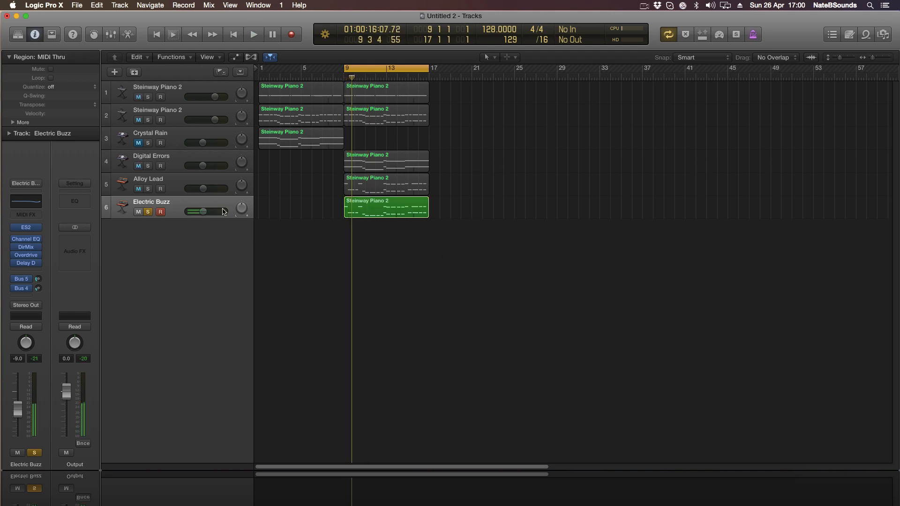
pyautogui.click(148, 166)
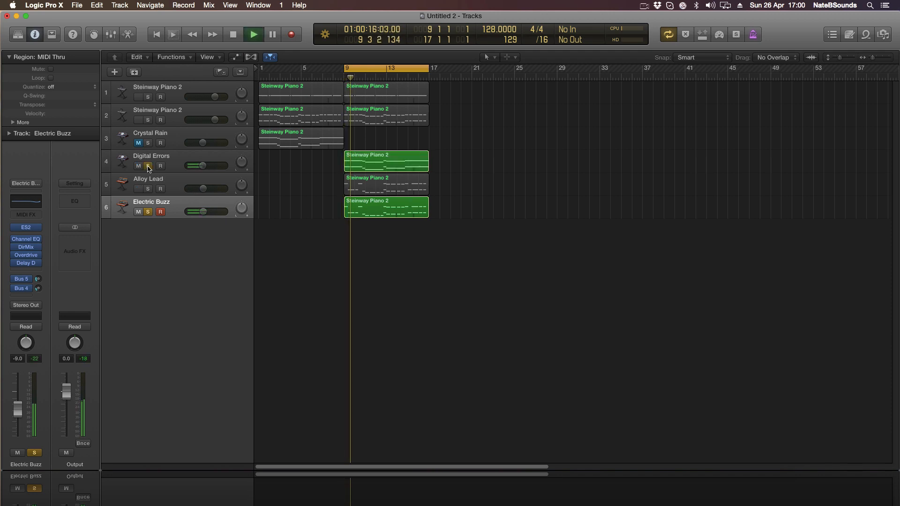
pyautogui.click(148, 189)
pyautogui.click(148, 189)
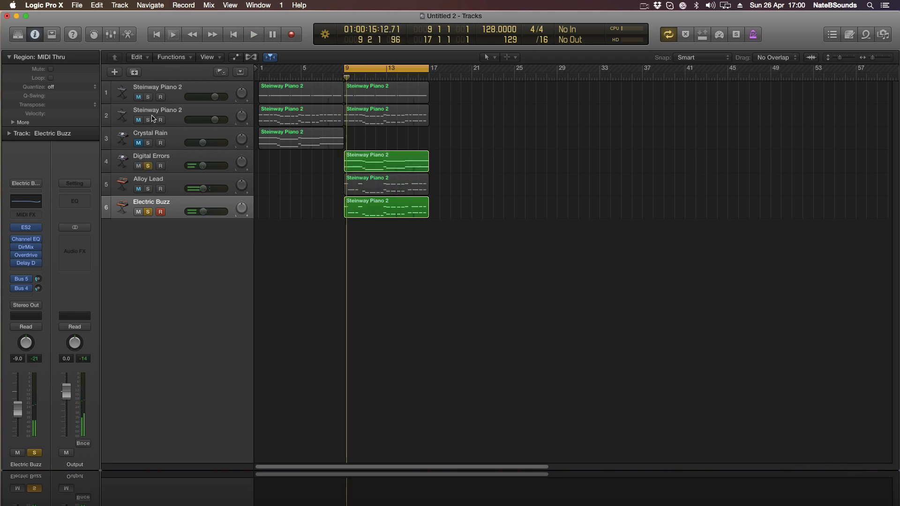
pyautogui.click(148, 120)
pyautogui.press('space')
pyautogui.click(147, 98)
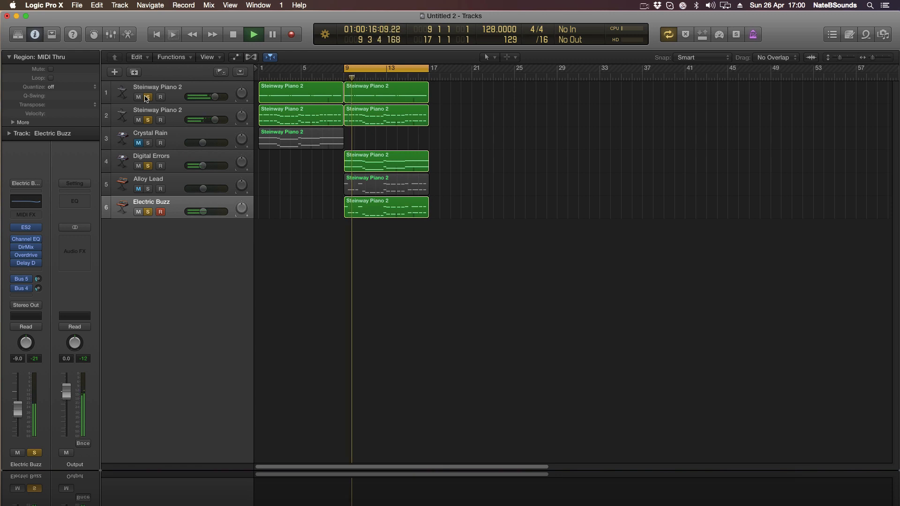
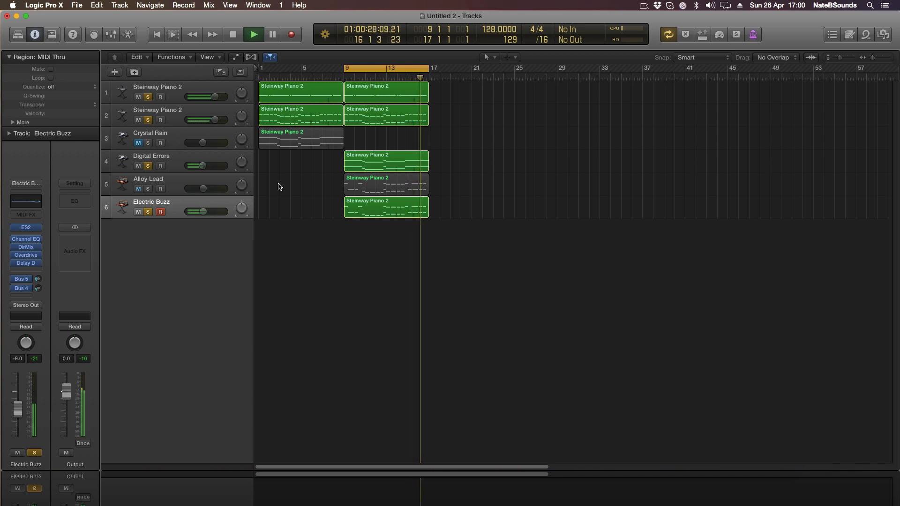
pyautogui.press('space')
pyautogui.click(883, 35)
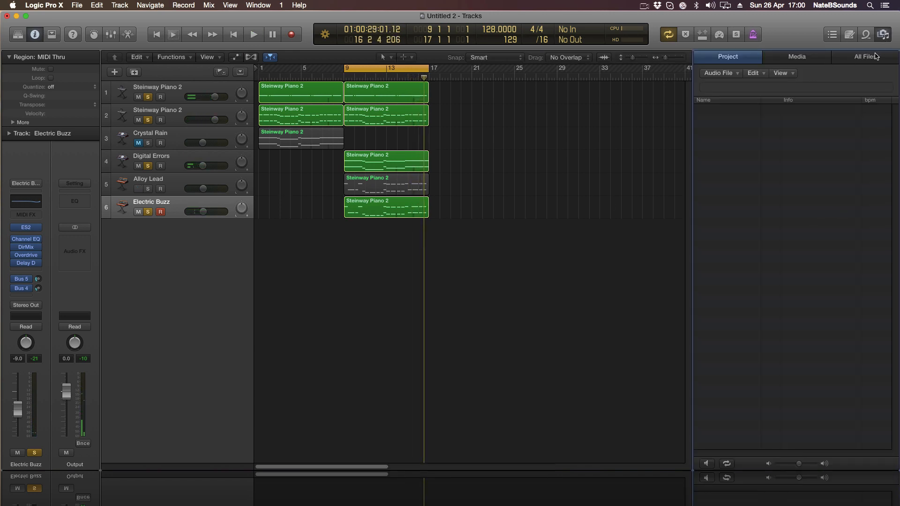
pyautogui.click(875, 57)
pyautogui.click(814, 59)
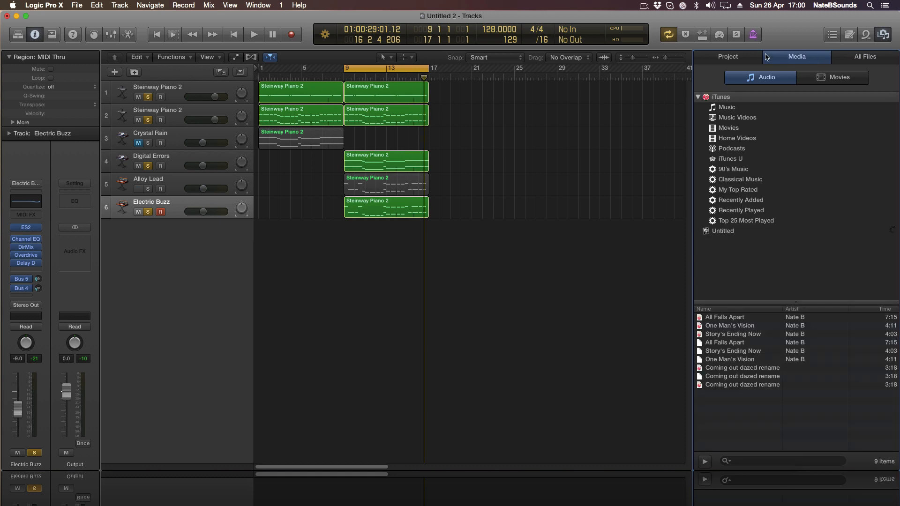
pyautogui.click(752, 58)
pyautogui.click(885, 57)
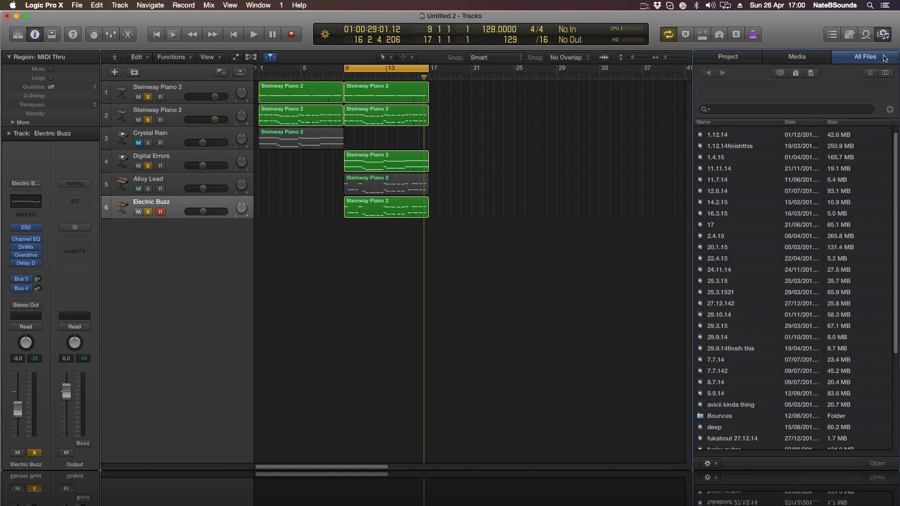
pyautogui.click(787, 61)
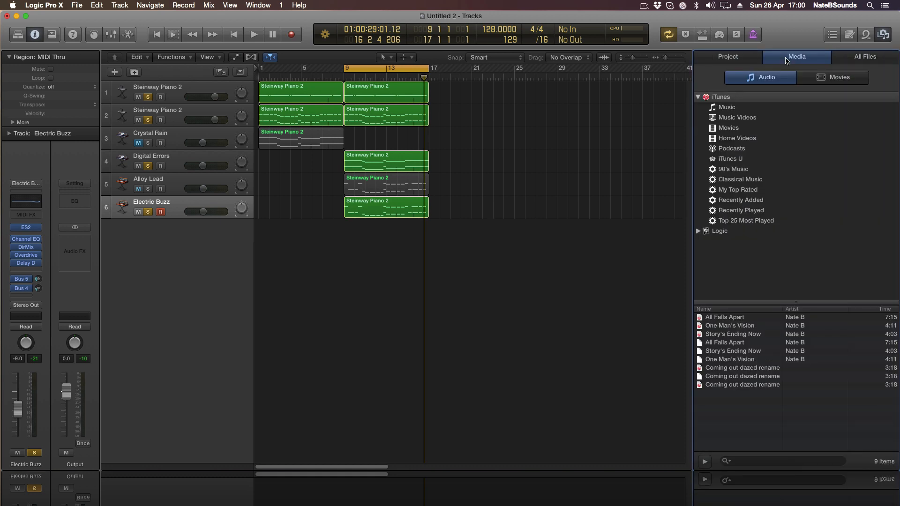
pyautogui.click(748, 59)
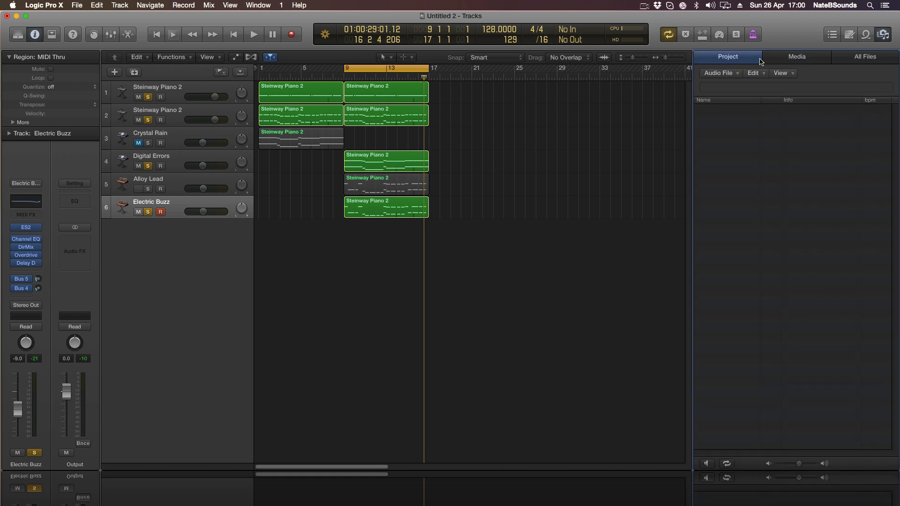
# - Open the loop browser, filter the loops to Beats and preview Electro Topper 01
pyautogui.click(867, 35)
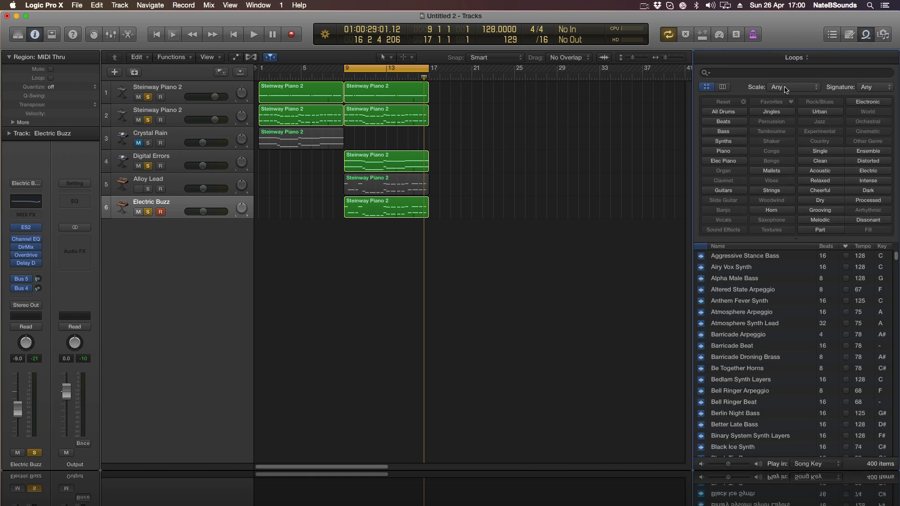
pyautogui.click(725, 122)
pyautogui.scroll(-20, 773, 343)
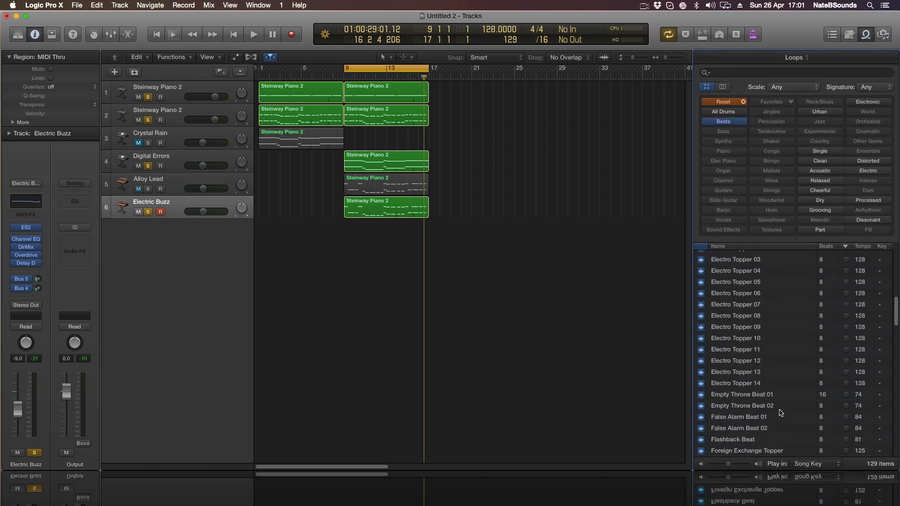
pyautogui.scroll(-4, 760, 410)
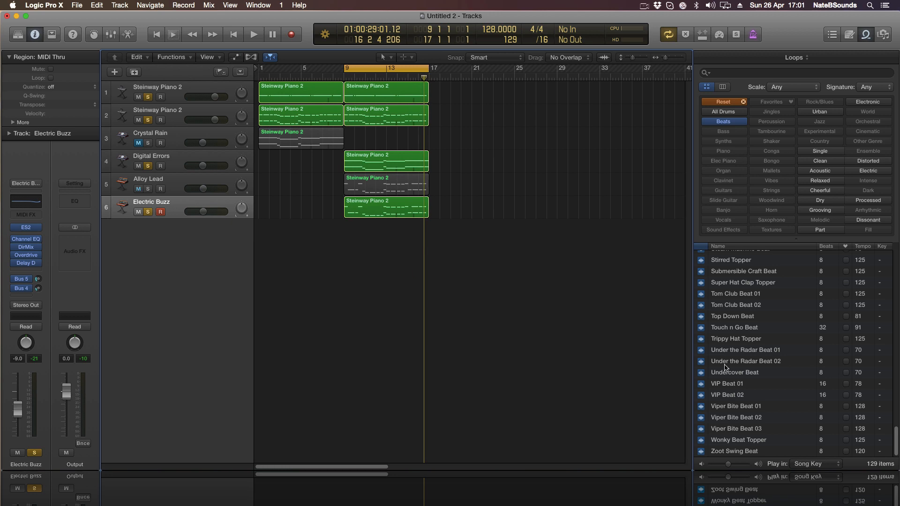
pyautogui.scroll(20, 725, 367)
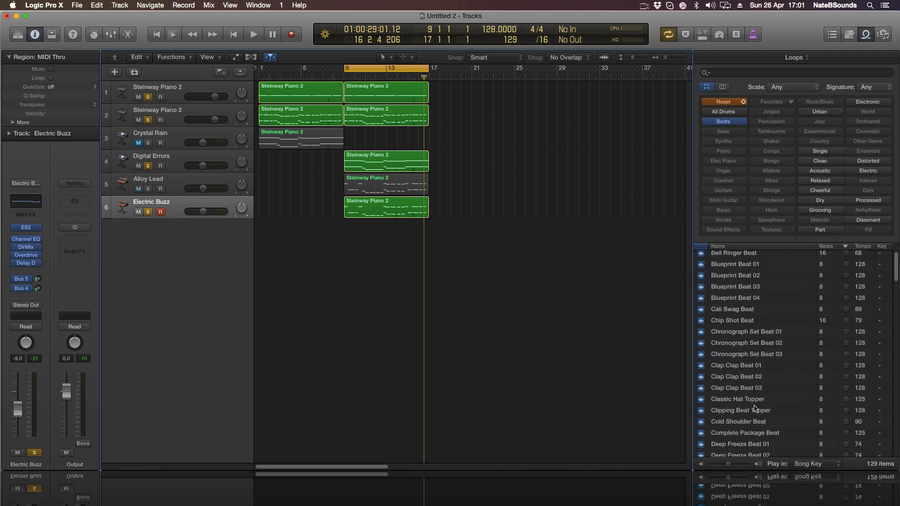
pyautogui.scroll(-5, 755, 408)
pyautogui.click(746, 379)
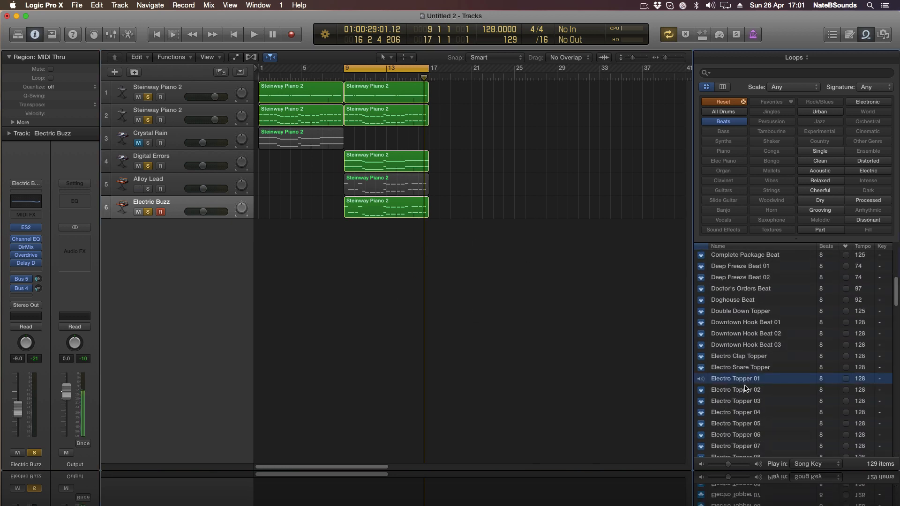
# - Preview the Electro Topper 02, Electro Topper 03 and Electro Topper 04 loops
pyautogui.click(745, 391)
pyautogui.scroll(-3, 745, 383)
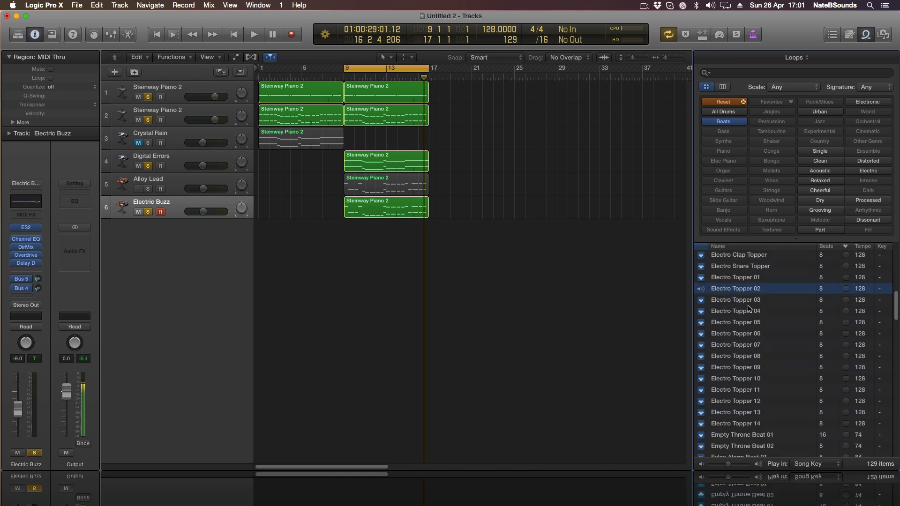
pyautogui.click(749, 310)
pyautogui.click(748, 303)
pyautogui.click(749, 313)
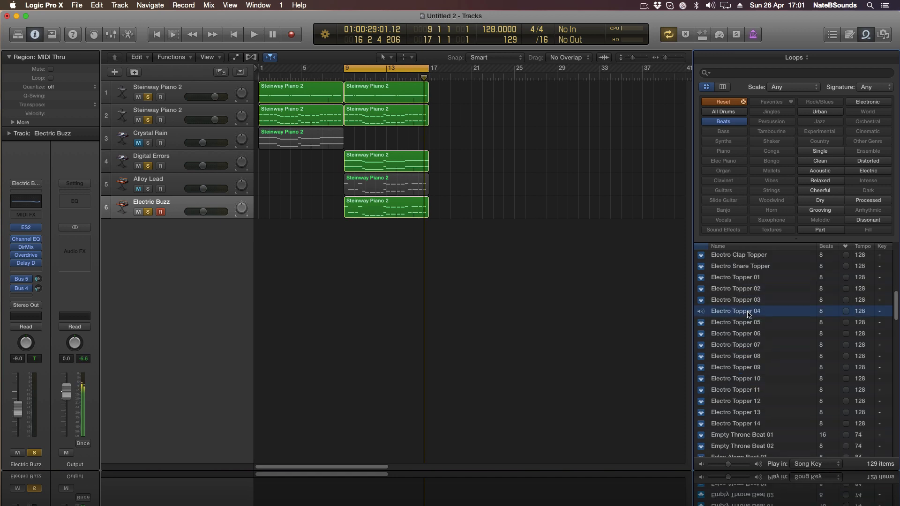
# - Move all regions 16 bars later so the existing arrangement starts at bar 17, and start playback
pyautogui.moveTo(642, 284); pyautogui.dragTo(450, 99)
pyautogui.click(480, 192)
pyautogui.press('space')
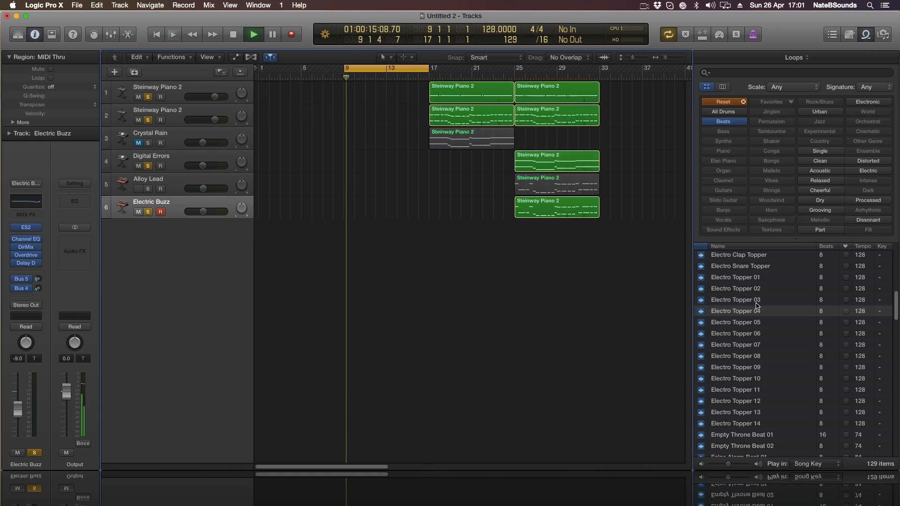
# - Add Electro Topper 04 on a new track repeated from bar 1 to bar 9, and unsolo all tracks
pyautogui.moveTo(756, 312); pyautogui.dragTo(310, 234)
pyautogui.click(403, 242)
pyautogui.moveTo(148, 212); pyautogui.dragTo(141, 96)
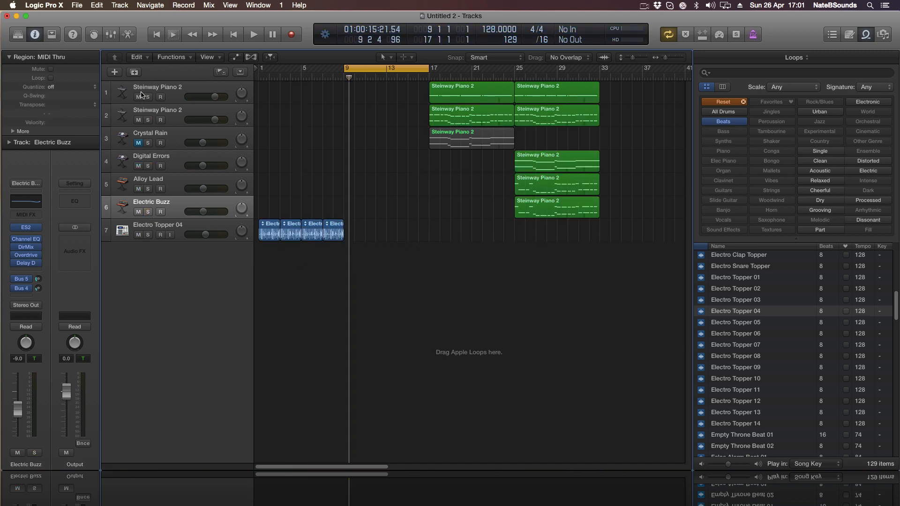
# - Copy the first Steinway Piano 2 track's two regions to bars 1 and 9, and move the Electro Topper 04 loops to bar 9
pyautogui.moveTo(389, 107); pyautogui.dragTo(517, 113)
pyautogui.moveTo(639, 111); pyautogui.dragTo(492, 98)
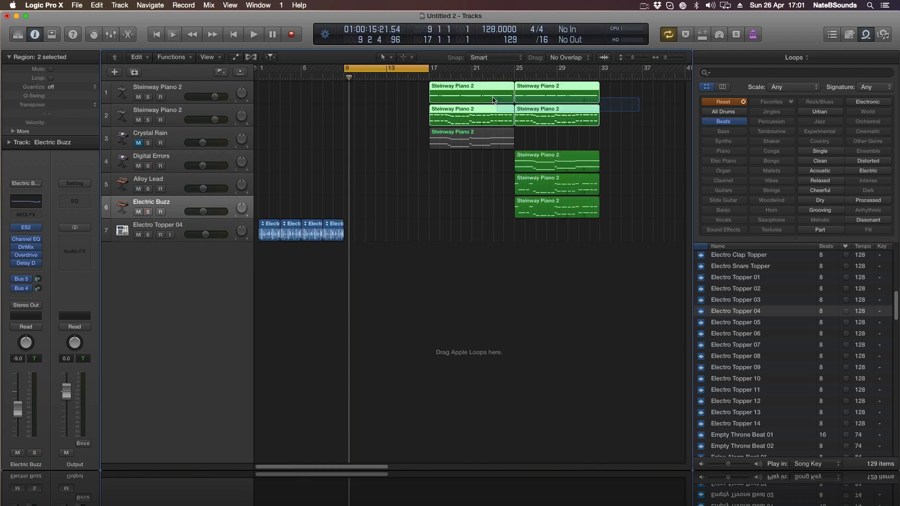
pyautogui.moveTo(362, 103); pyautogui.dragTo(573, 95)
pyautogui.moveTo(502, 97); pyautogui.dragTo(304, 97)
pyautogui.moveTo(389, 224); pyautogui.dragTo(371, 235)
pyautogui.click(337, 195)
pyautogui.press('Return')
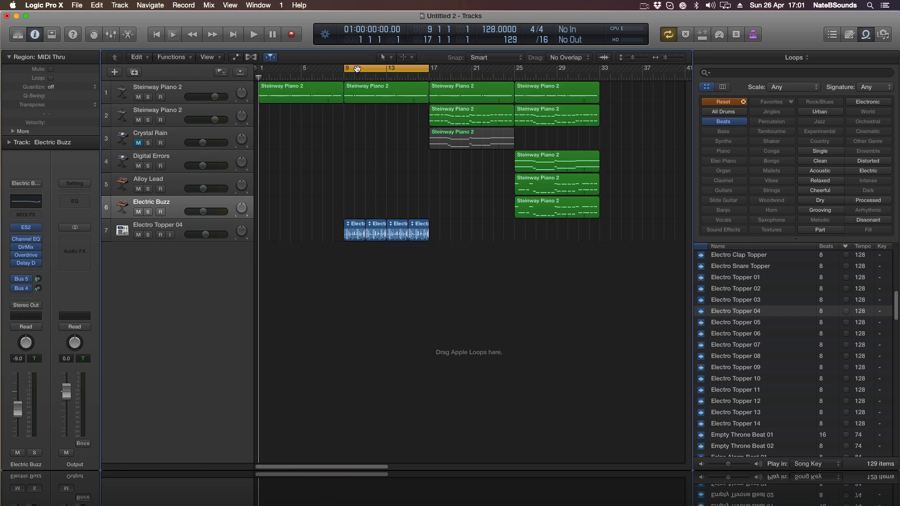
# - Turn off cycle playback and delete the first Steinway Piano 2 track's region at bar 1
pyautogui.click(357, 69)
pyautogui.press('space')
pyautogui.click(300, 94)
pyautogui.press('Delete')
# - Listen to the piano and drum loop around bar 9 and lower the Electro Topper 04 track's volume to -7.6 dB
pyautogui.moveTo(518, 249); pyautogui.dragTo(293, 216)
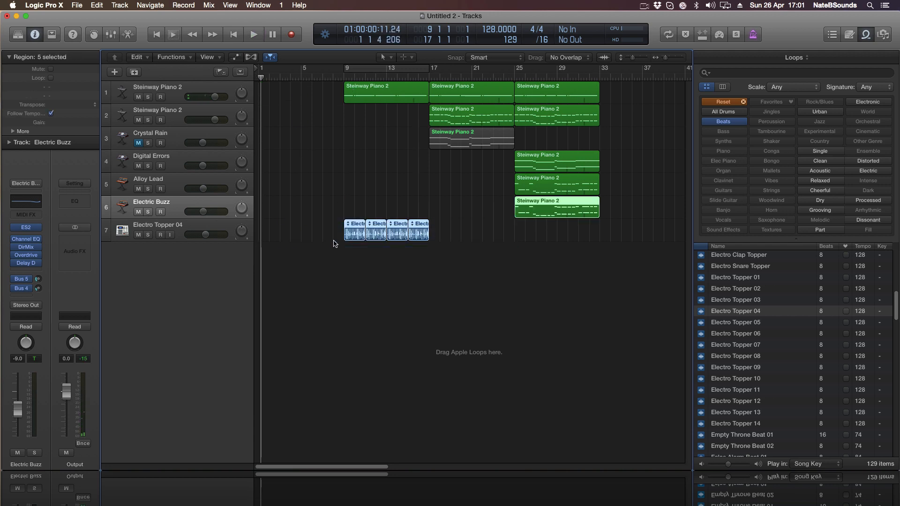
pyautogui.click(436, 259)
pyautogui.press('space')
pyautogui.click(342, 77)
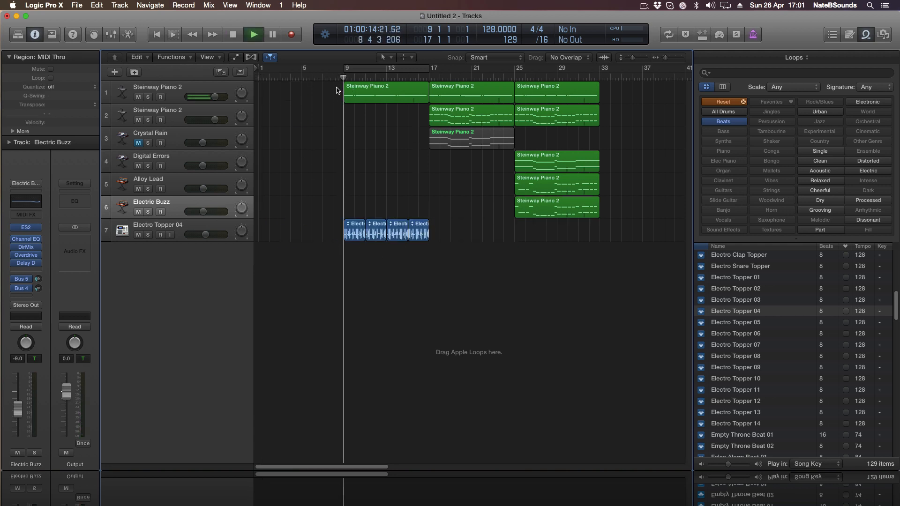
pyautogui.press('space')
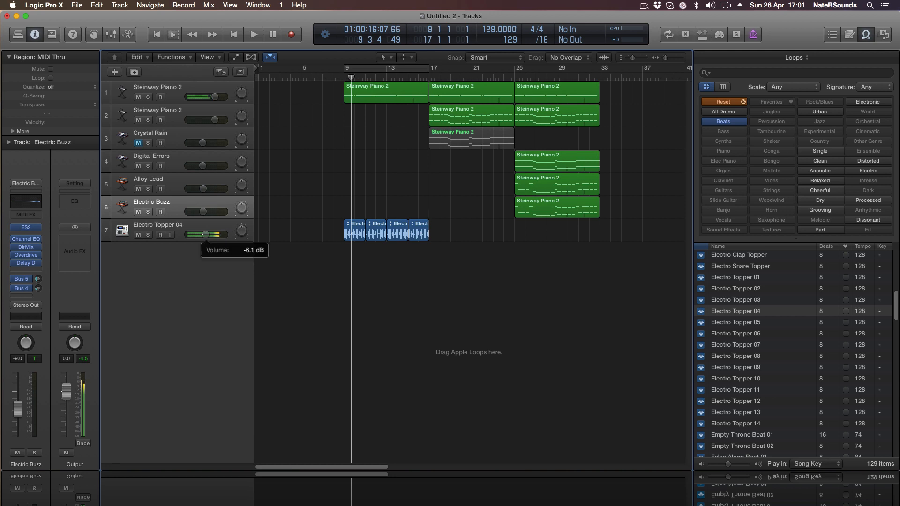
pyautogui.moveTo(205, 234); pyautogui.dragTo(204, 234)
# - Show track automation and move the first Steinway Piano 2 track's regions and the Electro Topper 04 loops eight bars earlier to bar 1
pyautogui.click(235, 57)
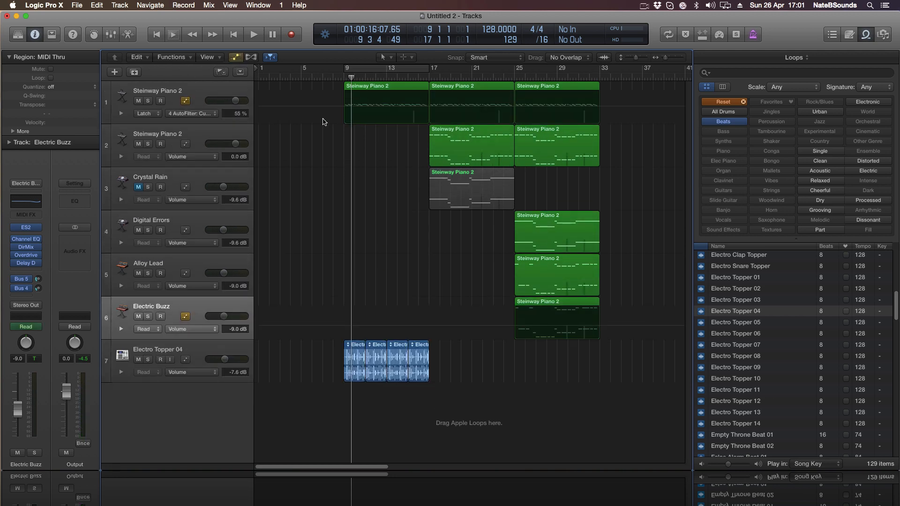
pyautogui.click(200, 113)
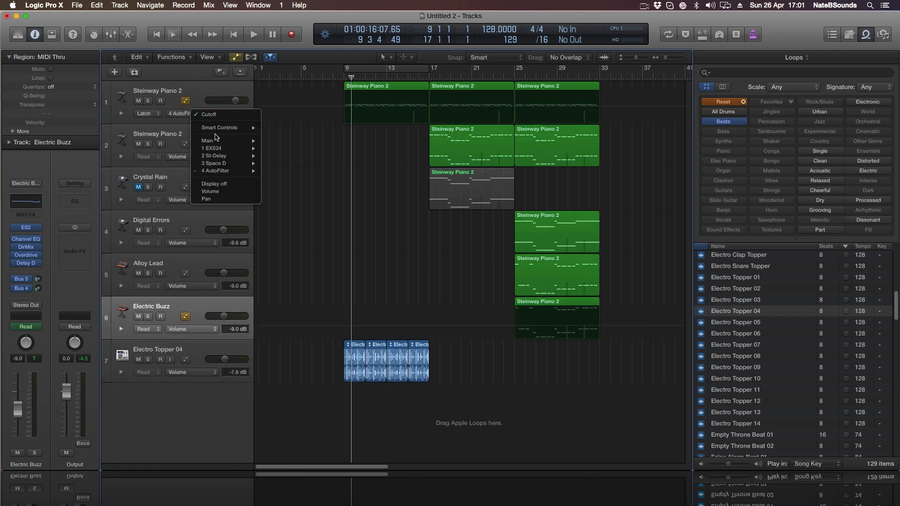
pyautogui.click(218, 95)
pyautogui.moveTo(628, 86); pyautogui.dragTo(298, 94)
pyautogui.moveTo(472, 370); pyautogui.dragTo(348, 364)
pyautogui.moveTo(349, 365); pyautogui.dragTo(263, 366)
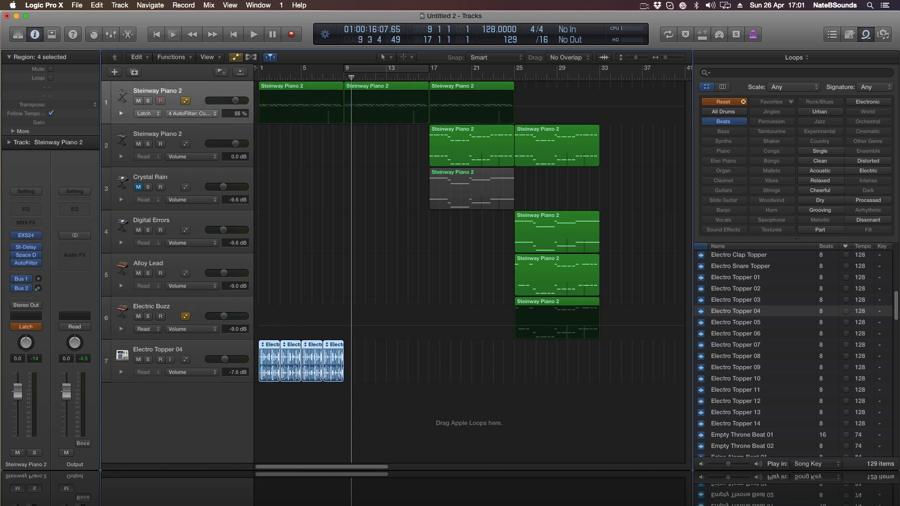
# - Set the first Steinway Piano 2 track's automation mode to Read
pyautogui.click(195, 116)
pyautogui.click(157, 115)
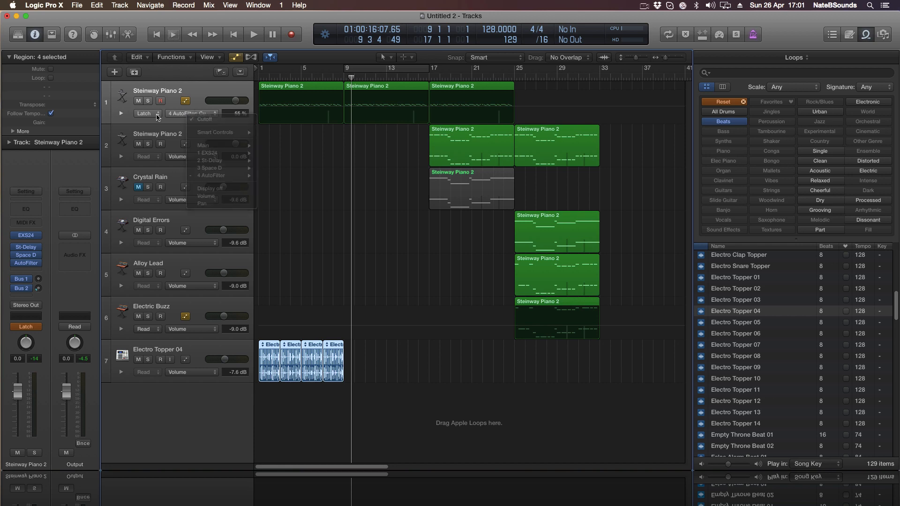
pyautogui.click(156, 115)
pyautogui.click(161, 99)
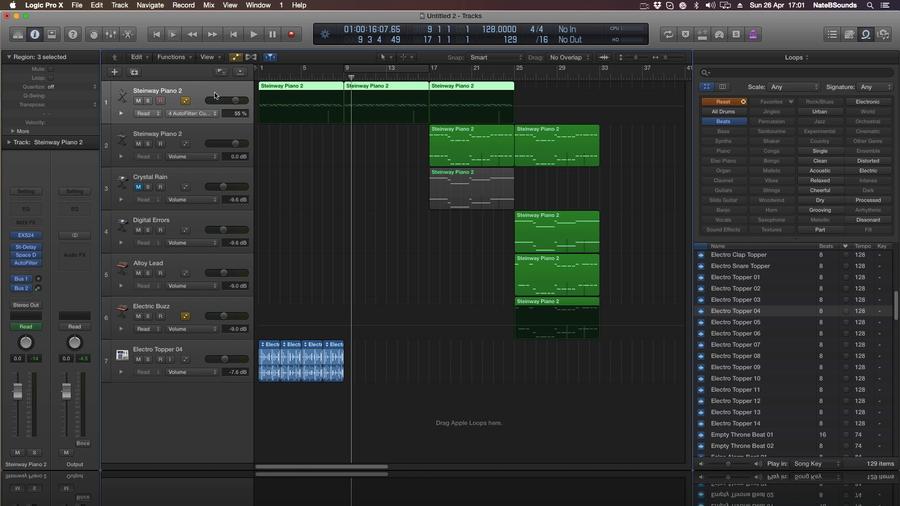
# - Record AutoFilter Cutoff automation from bar 1 in Latch mode, raising it from 2% to 9%, and return the track to Read
pyautogui.moveTo(352, 78); pyautogui.dragTo(257, 78)
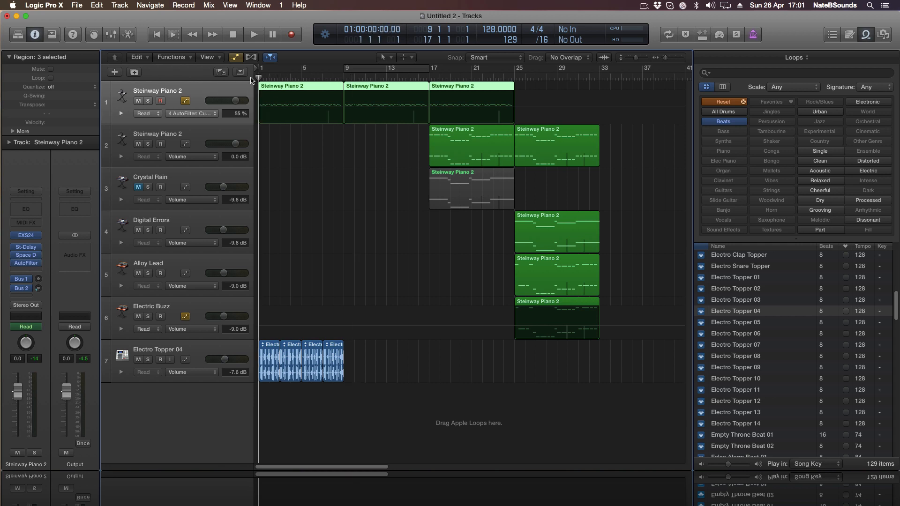
pyautogui.click(24, 263)
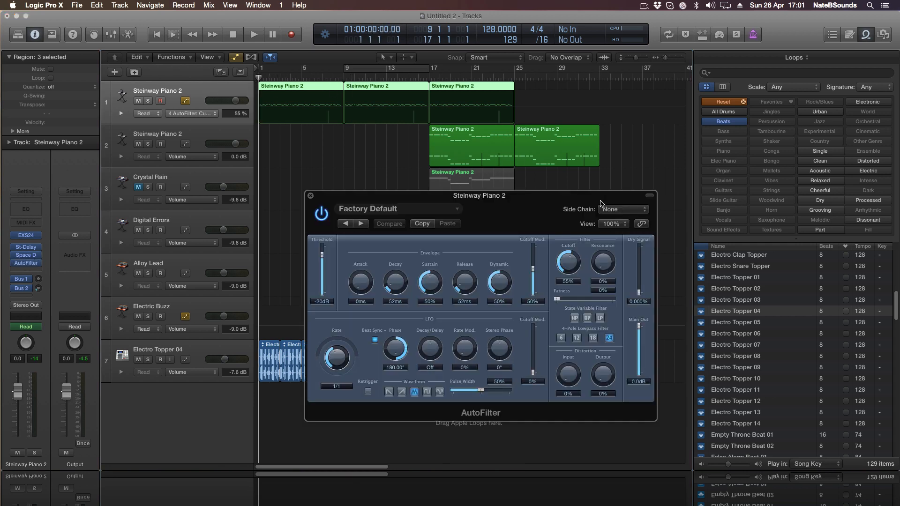
pyautogui.click(144, 114)
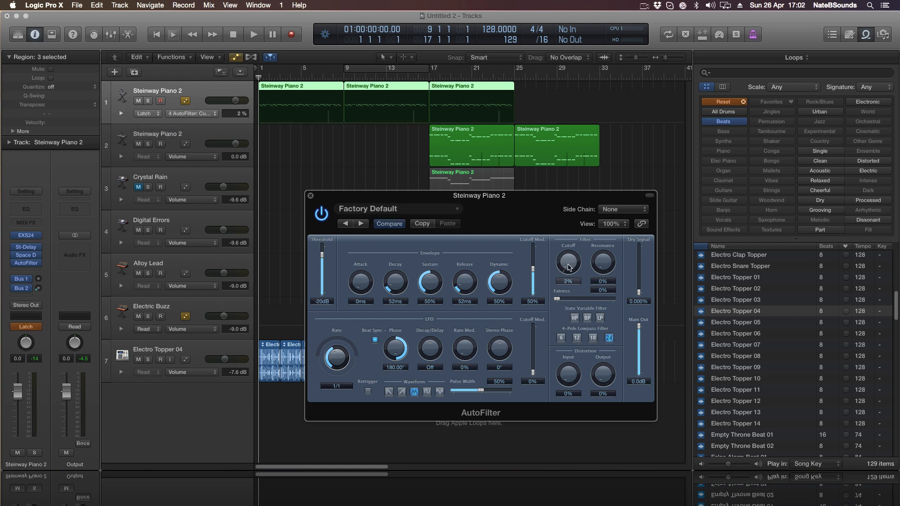
pyautogui.press('space')
pyautogui.moveTo(569, 268); pyautogui.dragTo(568, 263)
pyautogui.press('space')
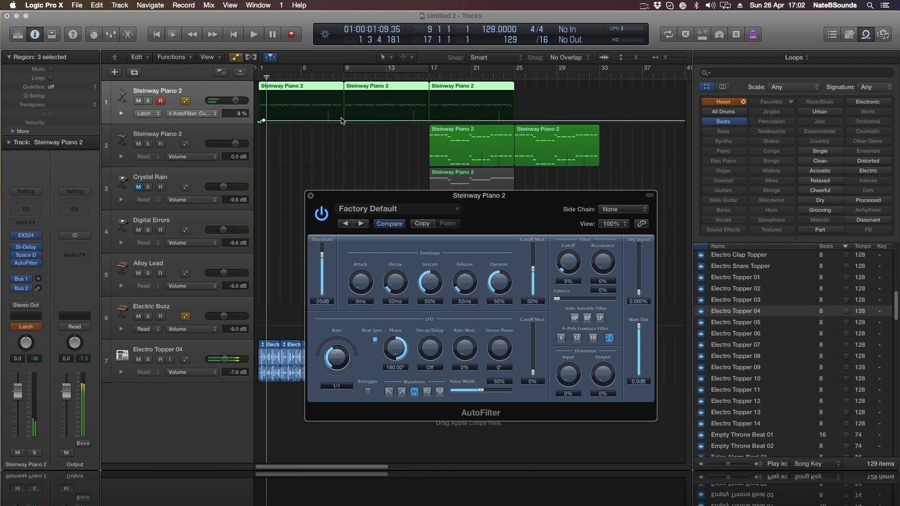
pyautogui.click(144, 114)
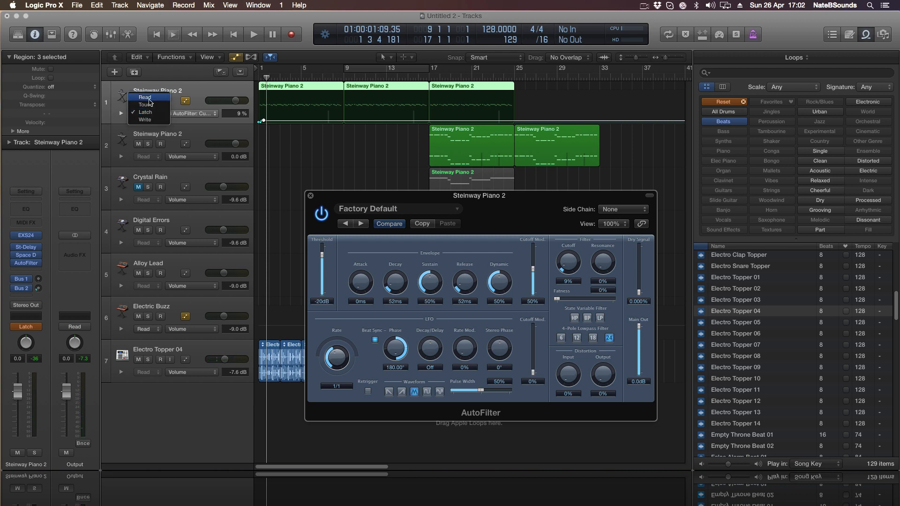
pyautogui.click(145, 98)
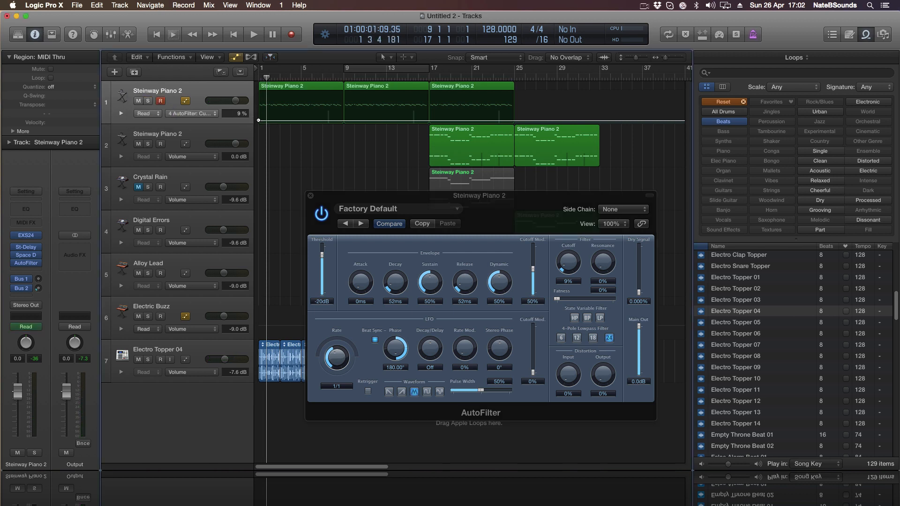
# - Shape the first piano track's Cutoff automation into a rising ramp that reaches 52% at bar 9, checking it during playback
pyautogui.press('Return')
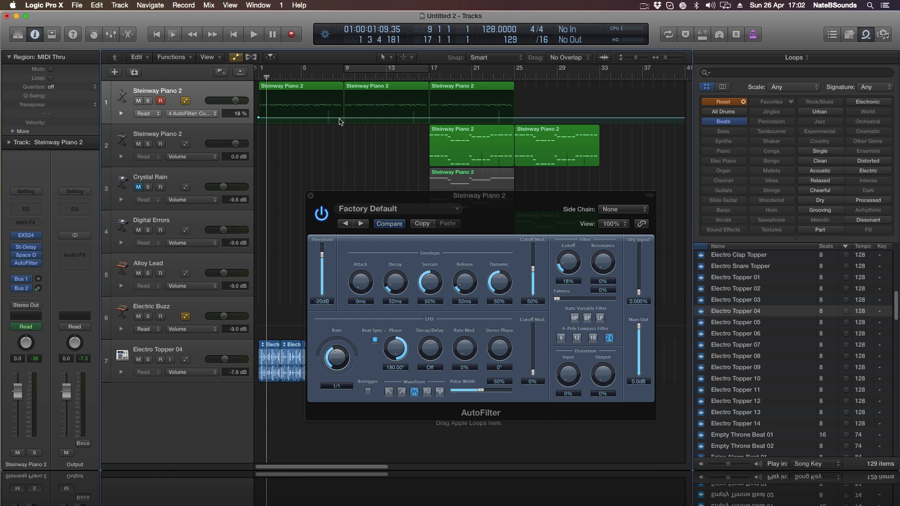
pyautogui.moveTo(342, 117); pyautogui.dragTo(345, 112)
pyautogui.press('space')
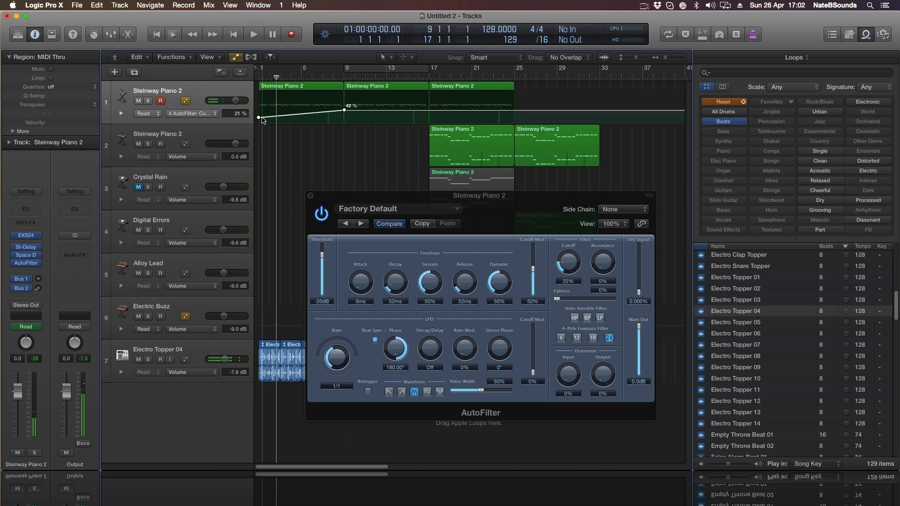
pyautogui.moveTo(261, 117); pyautogui.dragTo(277, 113)
pyautogui.press('space')
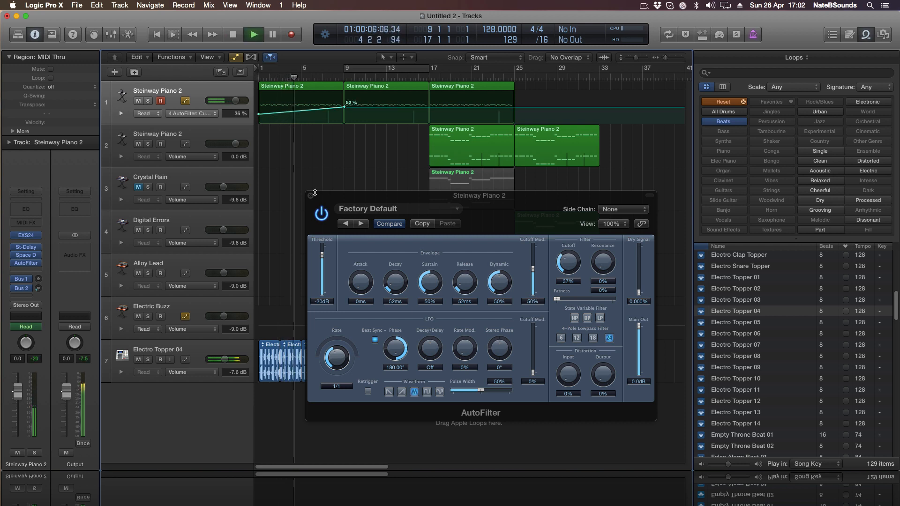
# - Shorten the Electro Topper 04 loops to end at bar 8, and copy them and the second Steinway Piano 2 track's region to bar 9
pyautogui.click(311, 195)
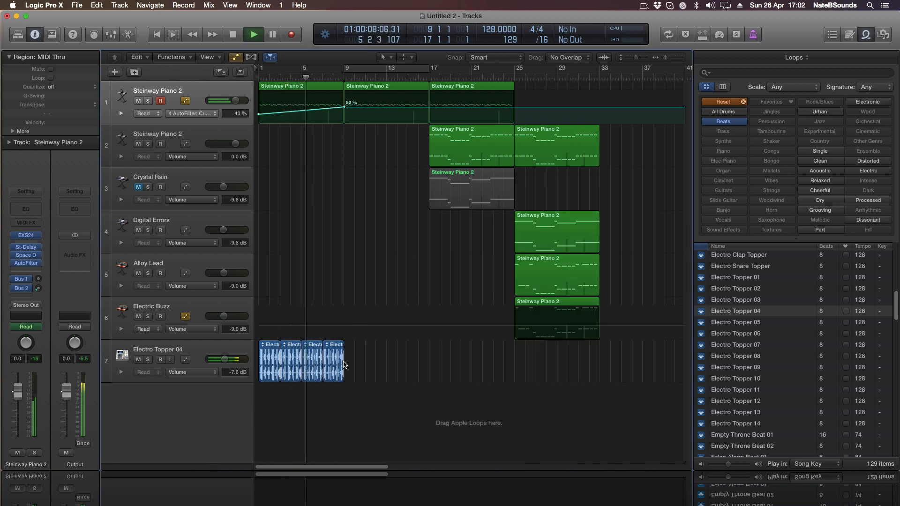
pyautogui.moveTo(344, 365)
pyautogui.mouseDown()
pyautogui.moveTo(270, 364)
pyautogui.moveTo(350, 361)
pyautogui.mouseUp()
pyautogui.moveTo(399, 149)
pyautogui.mouseDown()
pyautogui.moveTo(500, 144)
pyautogui.moveTo(385, 145)
pyautogui.moveTo(395, 145)
pyautogui.mouseUp()
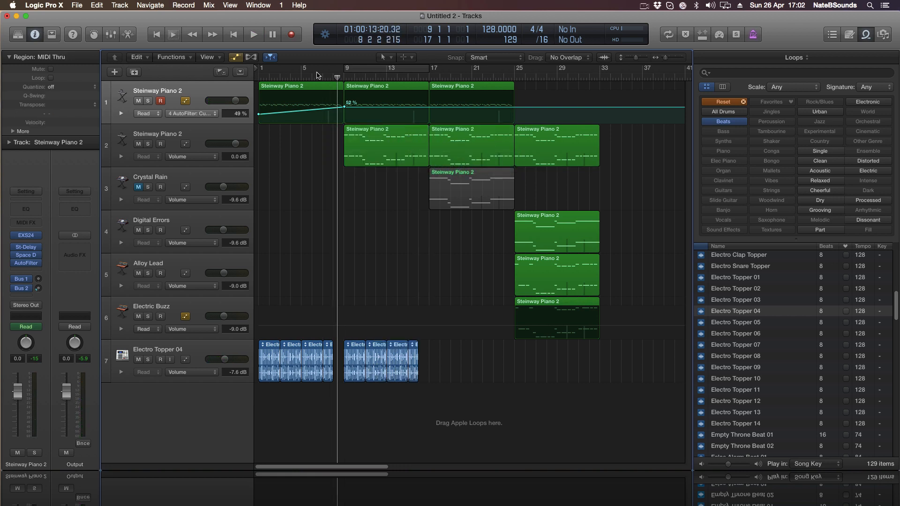
pyautogui.click(317, 75)
pyautogui.press('space')
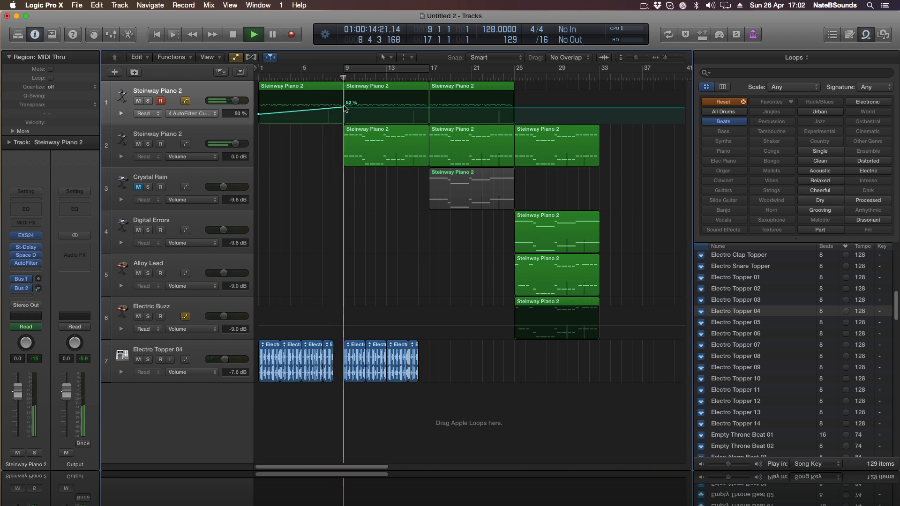
# - Make the Cutoff automation climb steeply from 52% just before bar 8 to 100% at bar 9, and play the transition
pyautogui.press('space')
pyautogui.moveTo(344, 108); pyautogui.dragTo(344, 93)
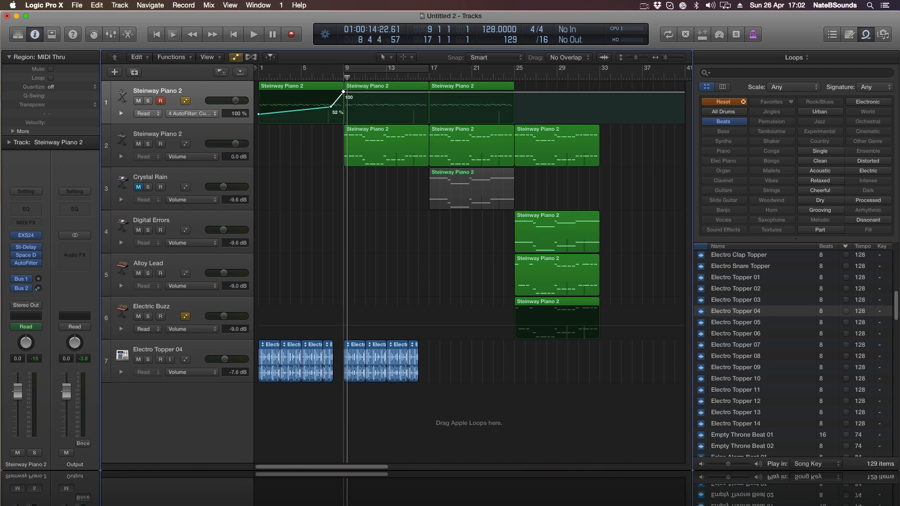
pyautogui.click(322, 74)
pyautogui.press('space')
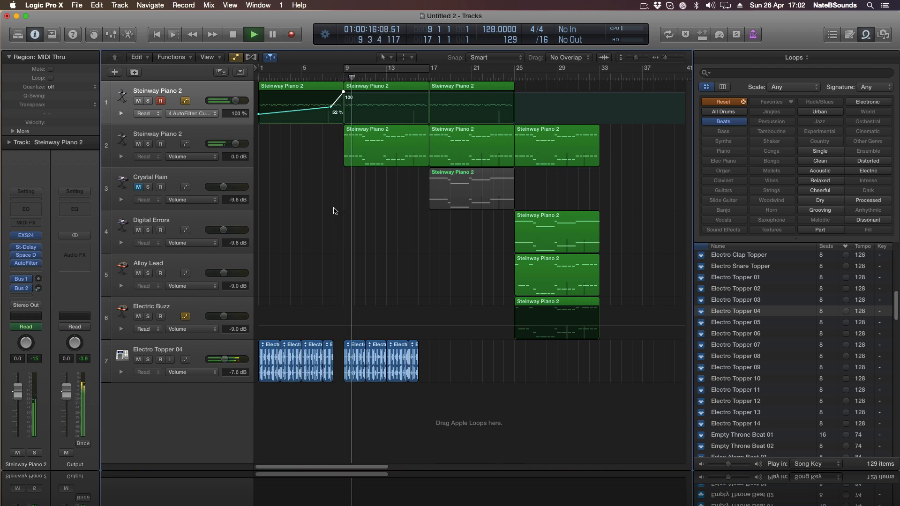
# - Copy the shortened Electro Topper 04 loops to bar 17 and select the Digital Errors region
pyautogui.moveTo(440, 360)
pyautogui.mouseDown()
pyautogui.moveTo(359, 361)
pyautogui.moveTo(438, 361)
pyautogui.mouseUp()
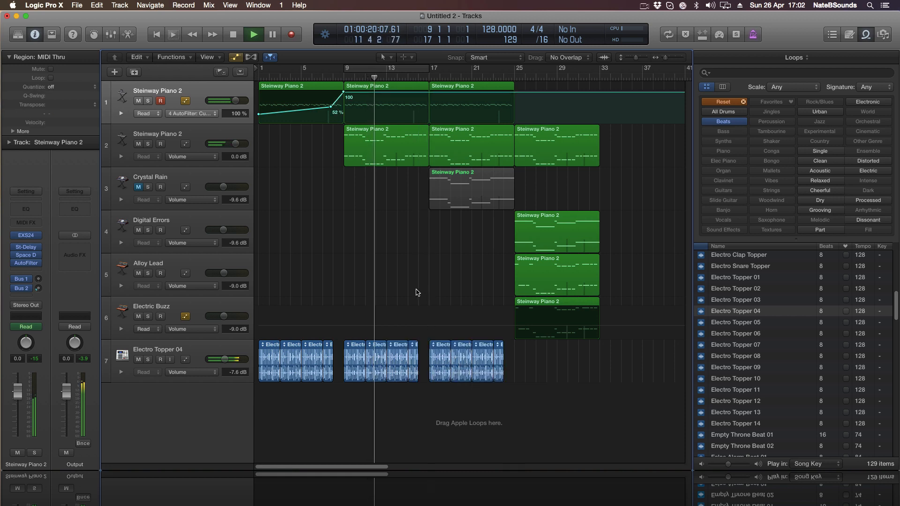
pyautogui.click(553, 242)
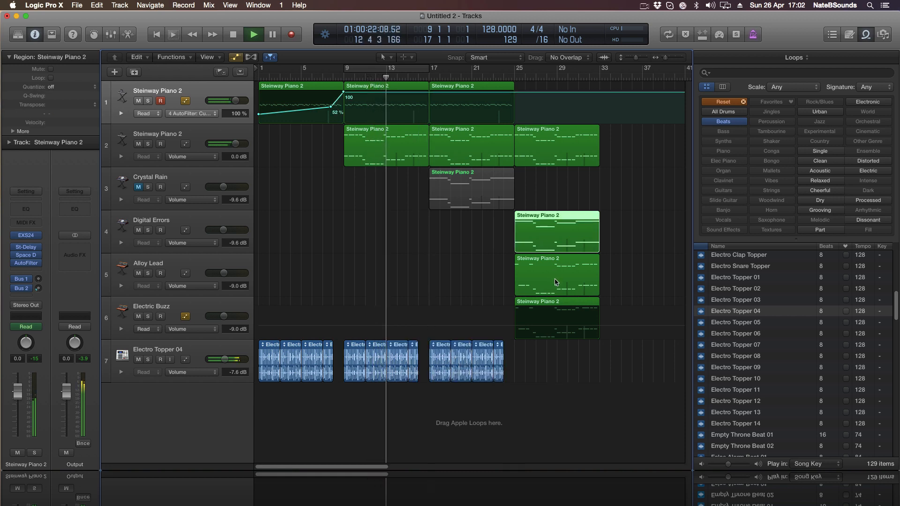
# - Copy the Alloy Lead region from bar 25 to bar 17 and listen to it in playback
pyautogui.moveTo(556, 282); pyautogui.dragTo(475, 282)
pyautogui.click(454, 244)
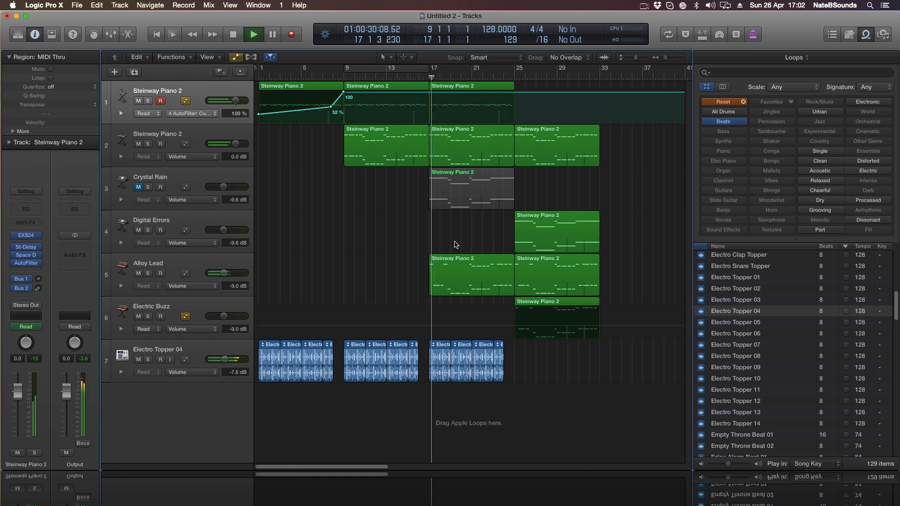
pyautogui.press('space')
# - Set the Alloy Lead track volume to -14.2 dB and play the arrangement through bar 17 to check it
pyautogui.moveTo(206, 277); pyautogui.dragTo(201, 277)
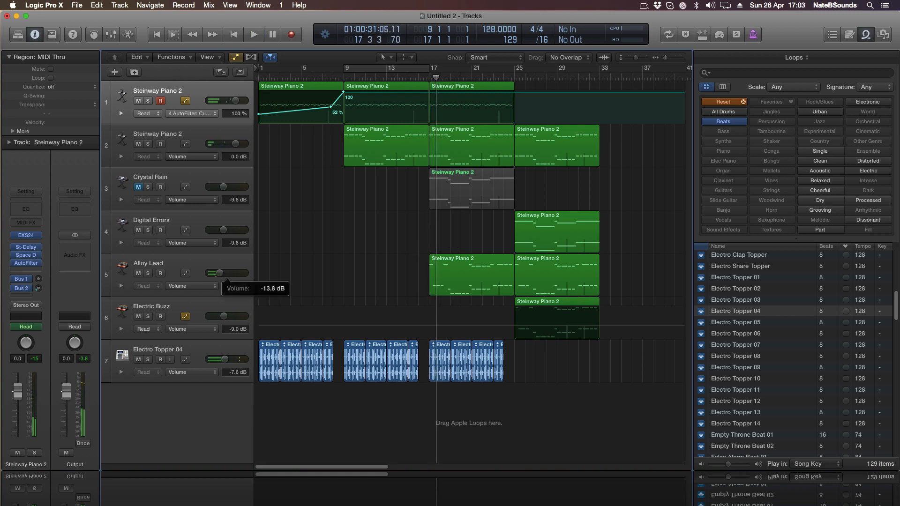
pyautogui.doubleClick(450, 280)
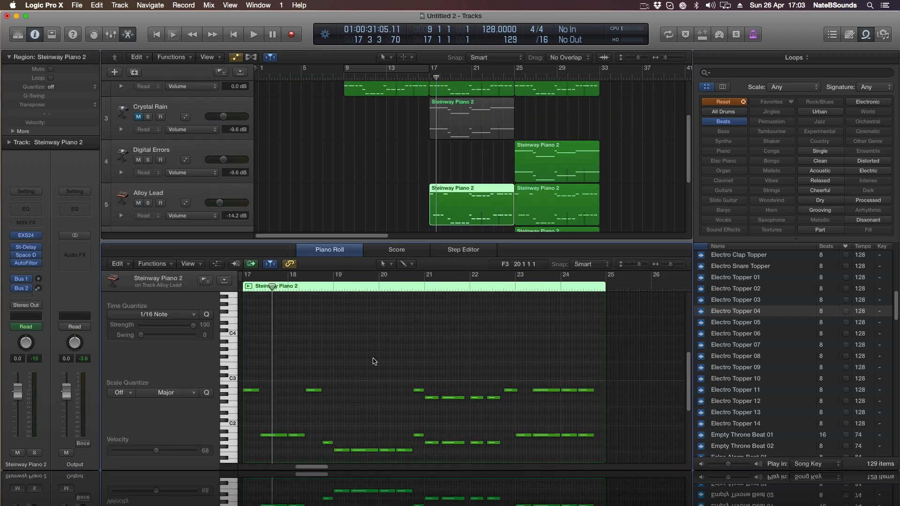
pyautogui.doubleClick(398, 74)
pyautogui.click(332, 250)
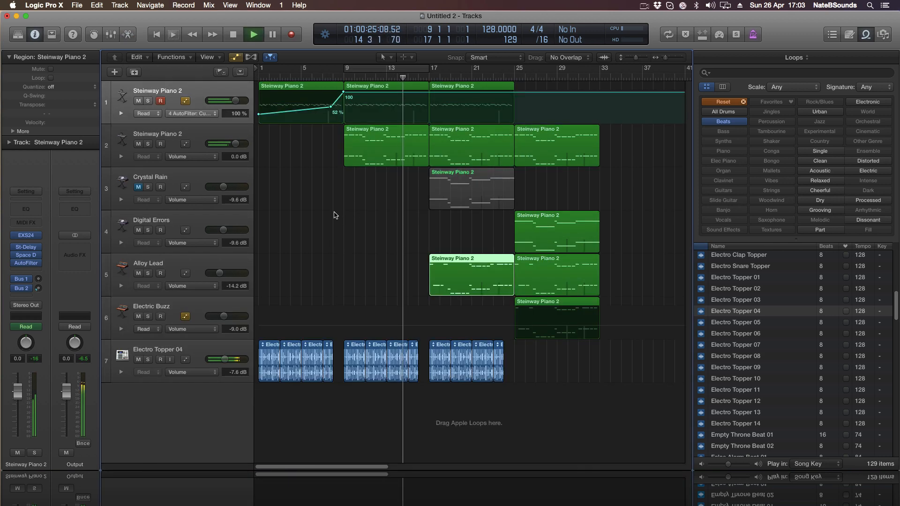
pyautogui.click(337, 219)
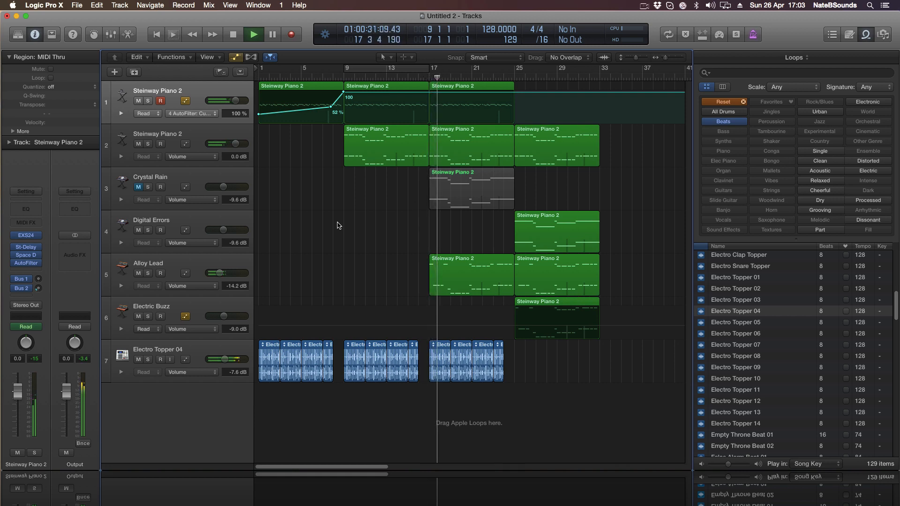
pyautogui.press('space')
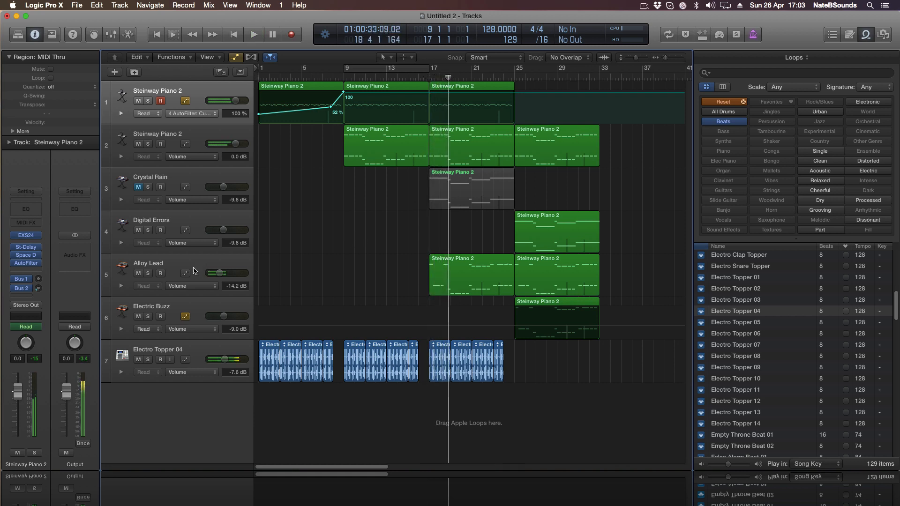
# - Mute the Alloy Lead track and play from bar 17
pyautogui.click(139, 274)
pyautogui.click(427, 78)
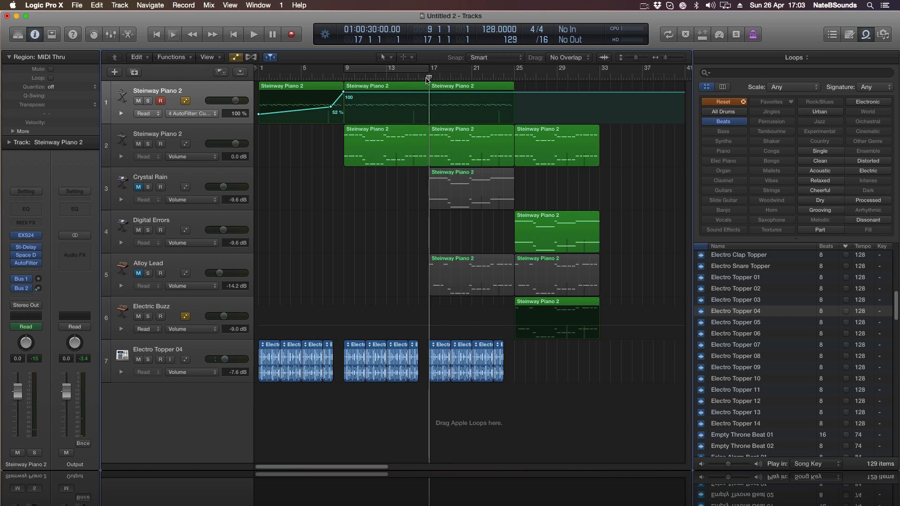
pyautogui.press('space')
# - Copy the Digital Errors region from bar 25 to bar 17 and play it from there with its track selected
pyautogui.moveTo(575, 233); pyautogui.dragTo(496, 237)
pyautogui.click(428, 78)
pyautogui.press('space')
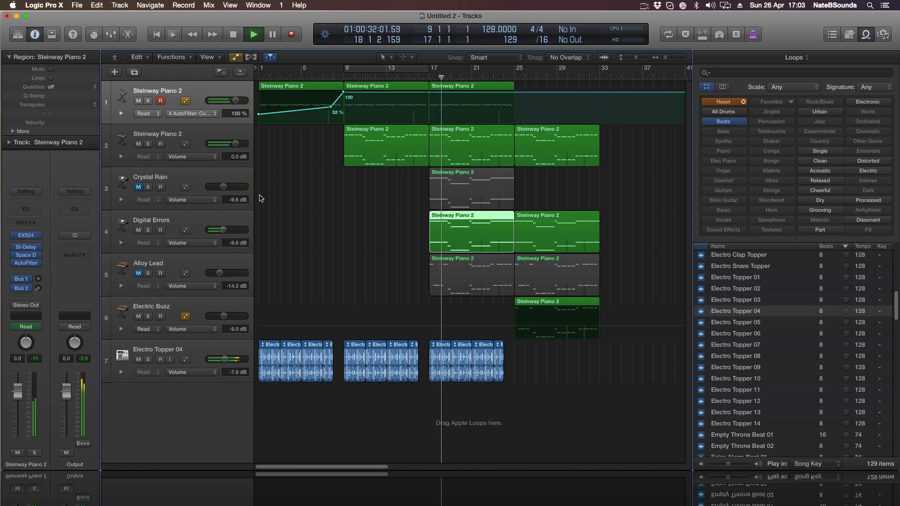
pyautogui.click(148, 232)
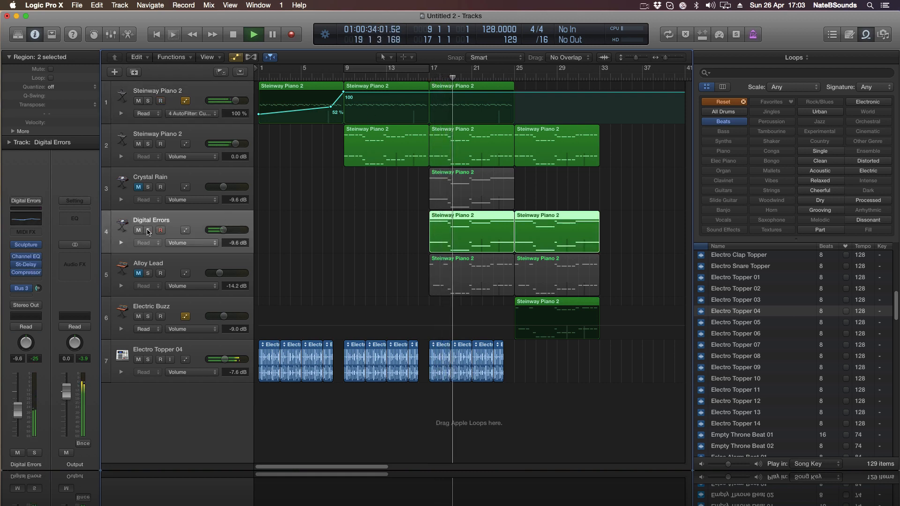
pyautogui.press('space')
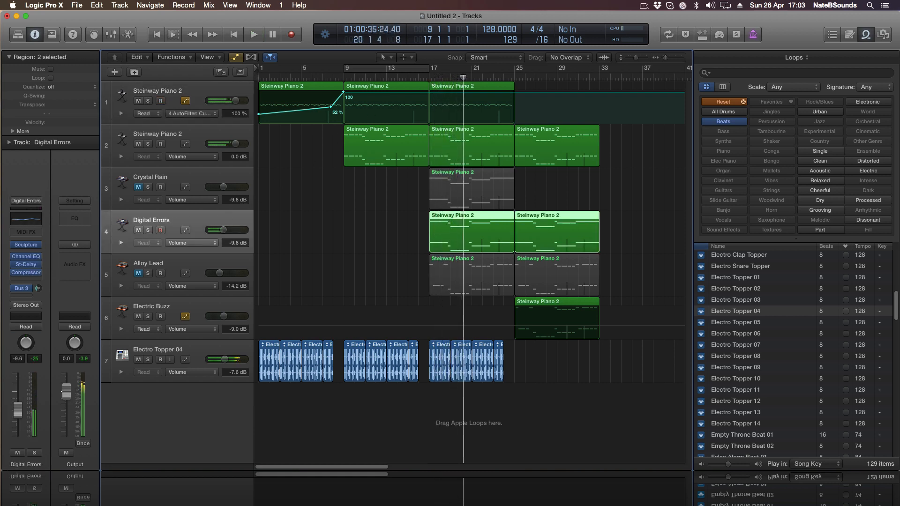
# - Audition the beat loops from Empty Throne Beat 01 onward and add Freeway Beat 01 on a new track at bar 17
pyautogui.click(763, 437)
pyautogui.scroll(-3, 750, 440)
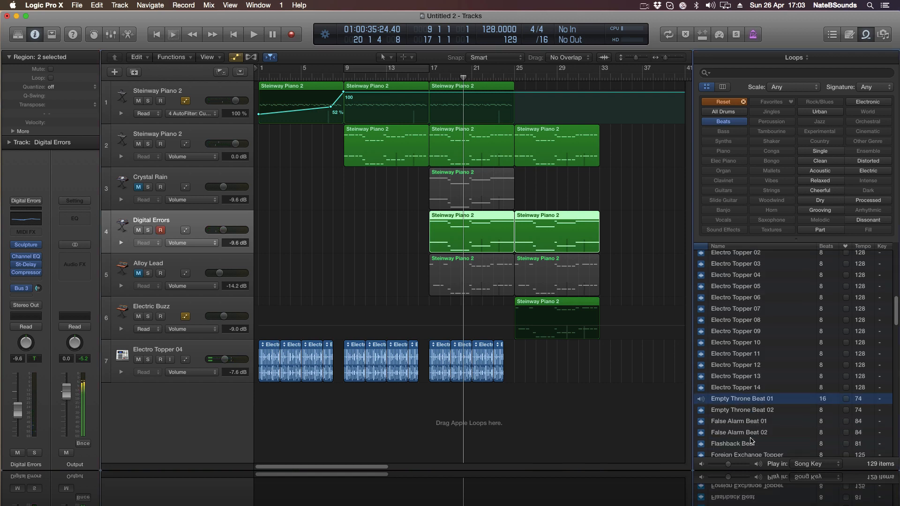
pyautogui.click(750, 411)
pyautogui.scroll(-3, 751, 414)
pyautogui.click(747, 397)
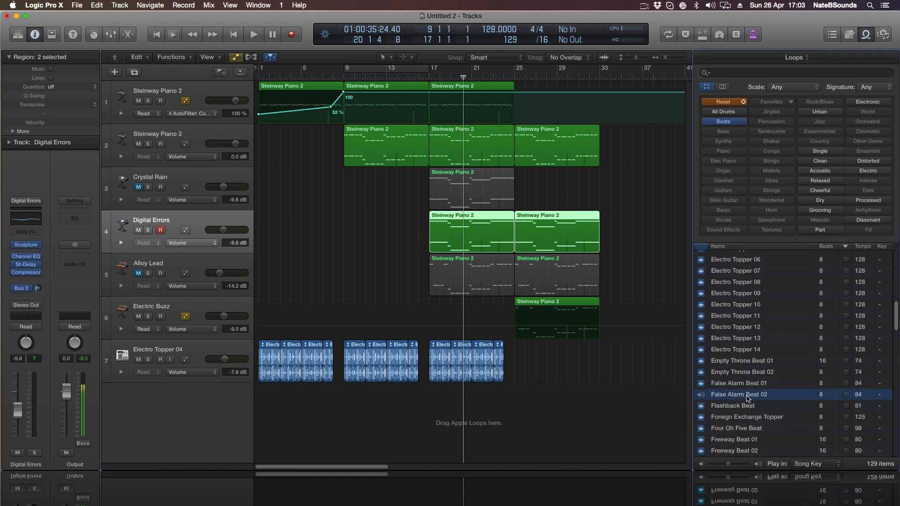
pyautogui.press('Down')
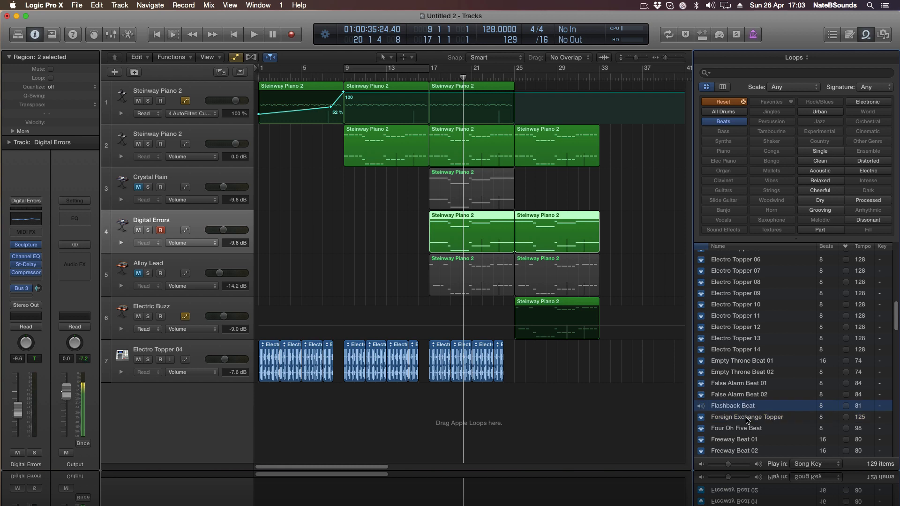
pyautogui.click(748, 430)
pyautogui.scroll(-4, 760, 425)
pyautogui.click(753, 399)
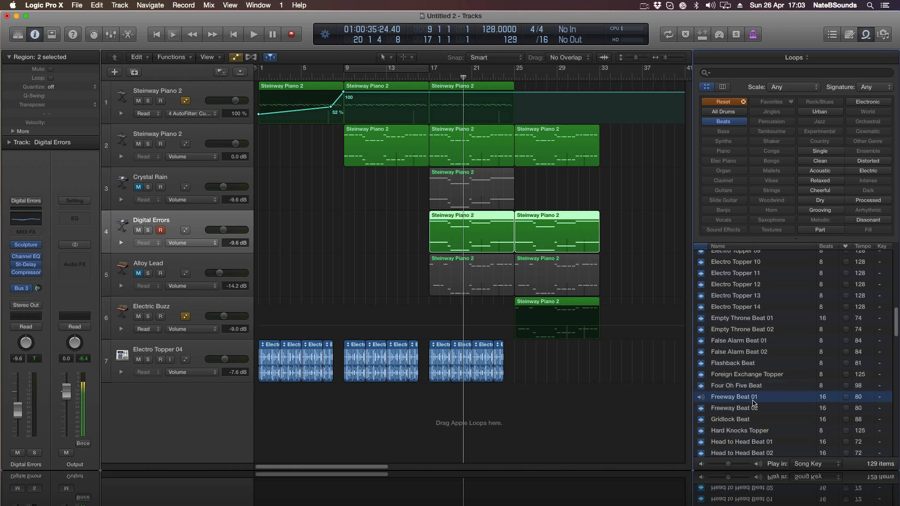
pyautogui.click(755, 410)
pyautogui.moveTo(751, 397); pyautogui.dragTo(434, 405)
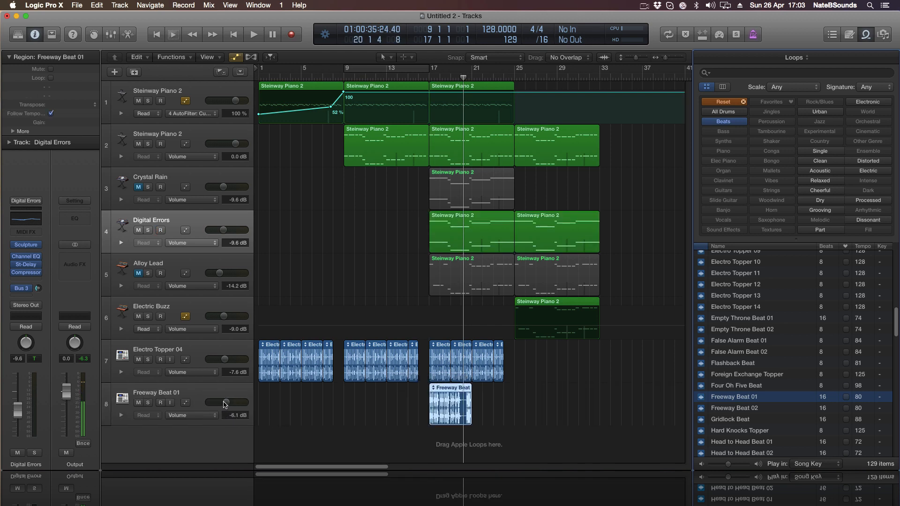
# - Lower the Freeway Beat 01 track to -10.2 dB, mute Electro Topper 04, and listen from bar 17
pyautogui.press('space')
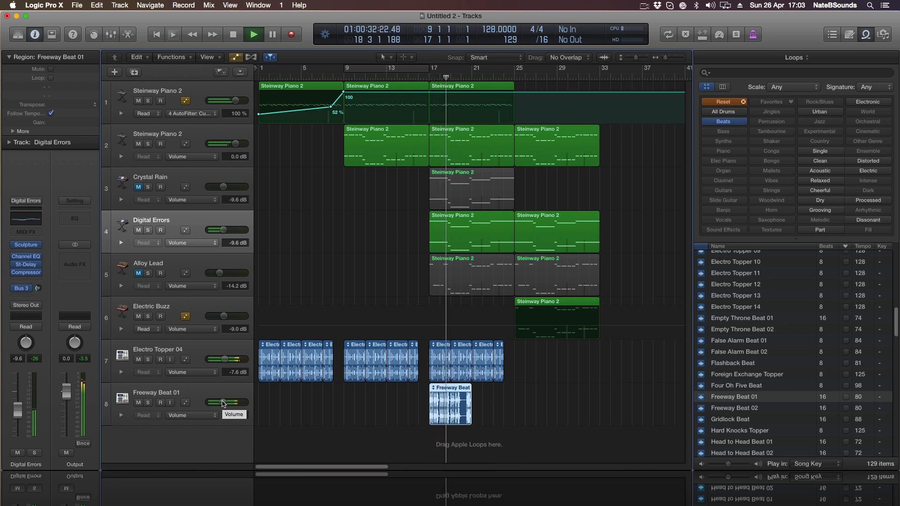
pyautogui.press('space')
pyautogui.click(139, 360)
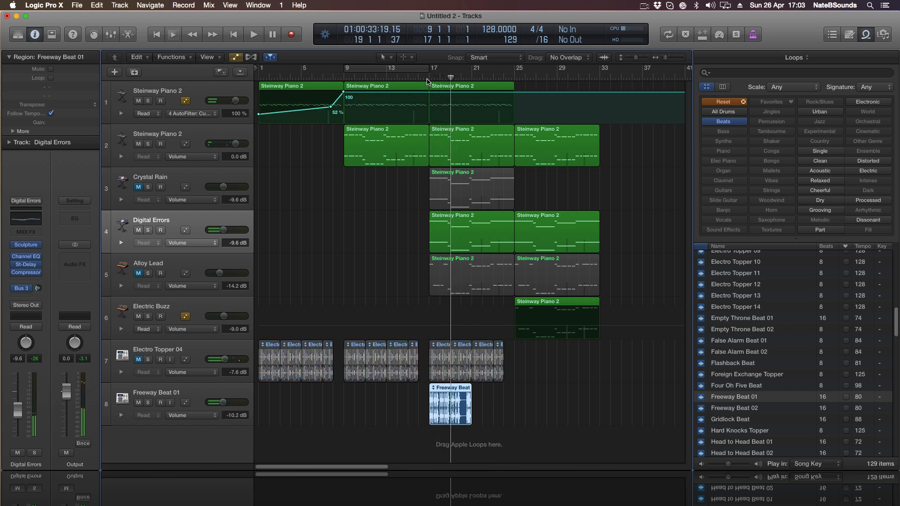
pyautogui.doubleClick(429, 75)
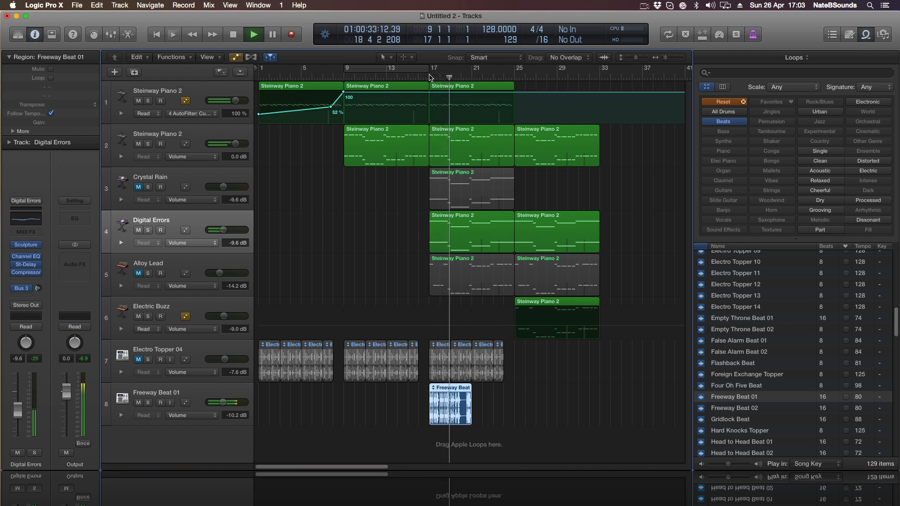
pyautogui.press('space')
# - Audition the beat loops from Gridlock Beat to In Charge Beat 01 for one that suits the section
pyautogui.click(757, 420)
pyautogui.scroll(-3, 782, 417)
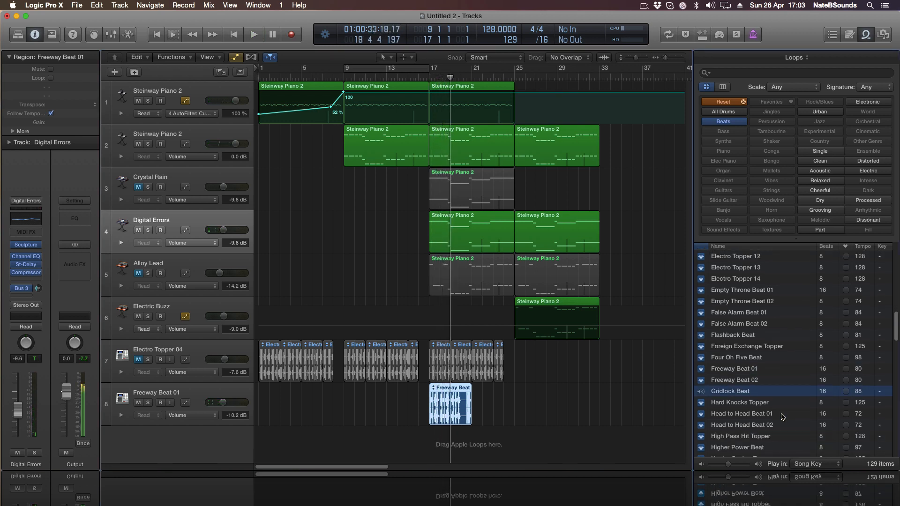
pyautogui.click(745, 404)
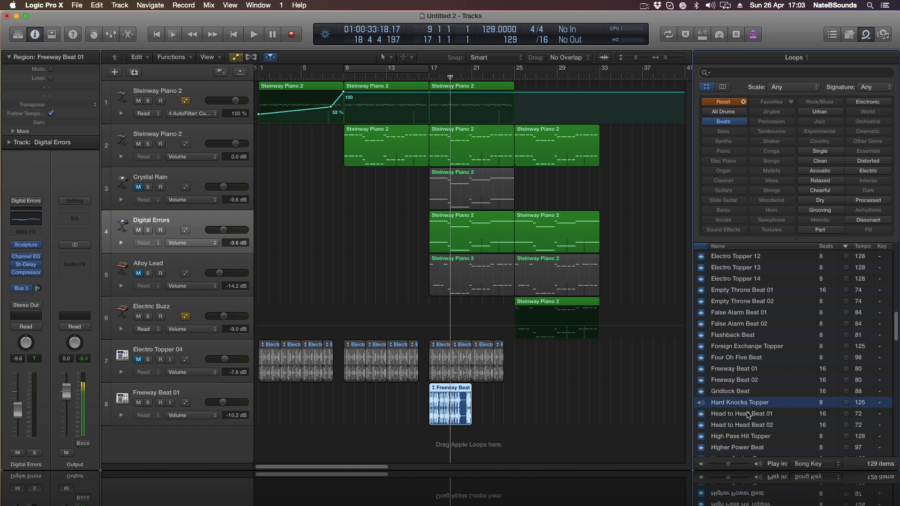
pyautogui.click(747, 414)
pyautogui.click(755, 425)
pyautogui.click(755, 439)
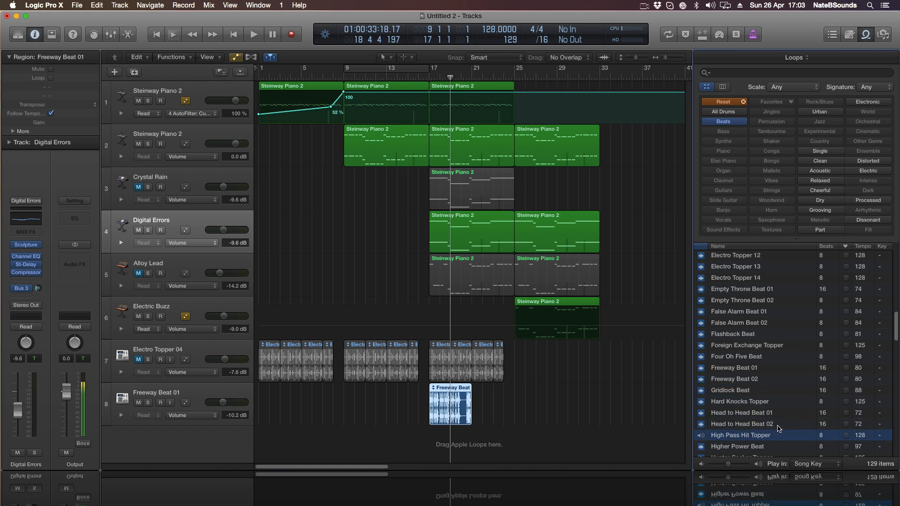
pyautogui.scroll(-2, 755, 438)
pyautogui.click(759, 408)
pyautogui.click(752, 397)
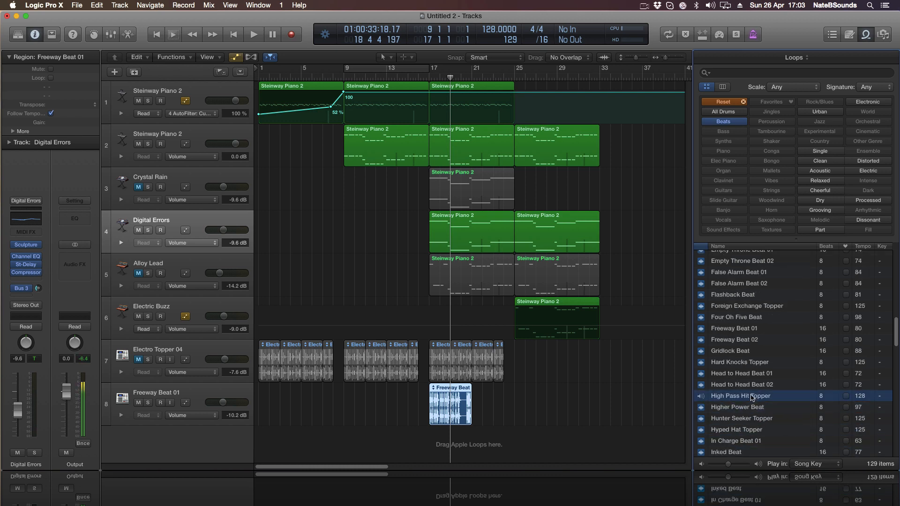
pyautogui.click(757, 419)
pyautogui.click(757, 430)
pyautogui.click(758, 442)
pyautogui.scroll(-4, 767, 405)
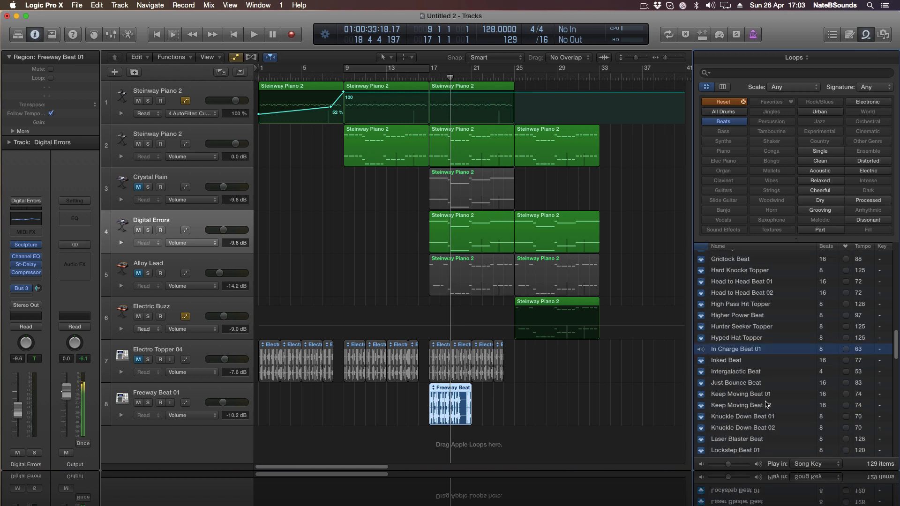
# - Audition further beat loops from Inked Beat to Laser Blaster Beat
pyautogui.click(733, 360)
pyautogui.click(740, 375)
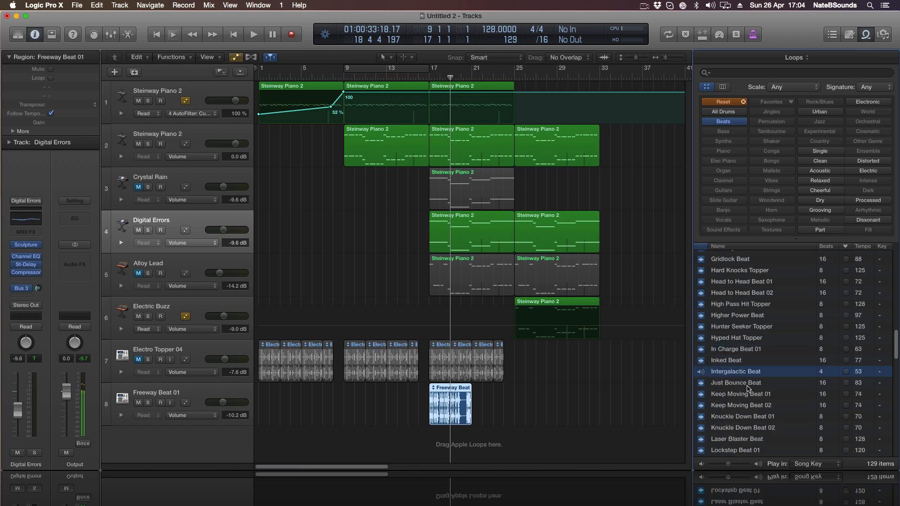
pyautogui.click(749, 383)
pyautogui.click(749, 397)
pyautogui.click(751, 406)
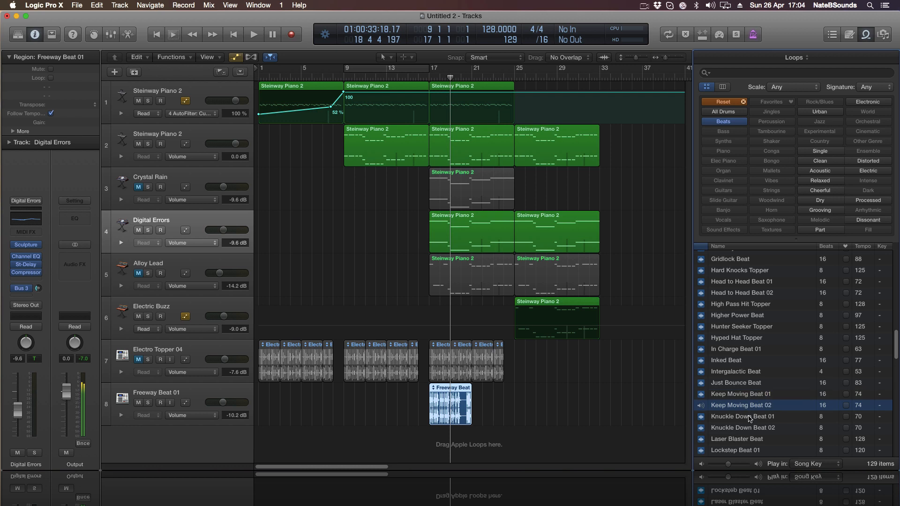
pyautogui.click(753, 416)
pyautogui.scroll(-2, 745, 417)
pyautogui.click(740, 414)
pyautogui.scroll(-5, 746, 403)
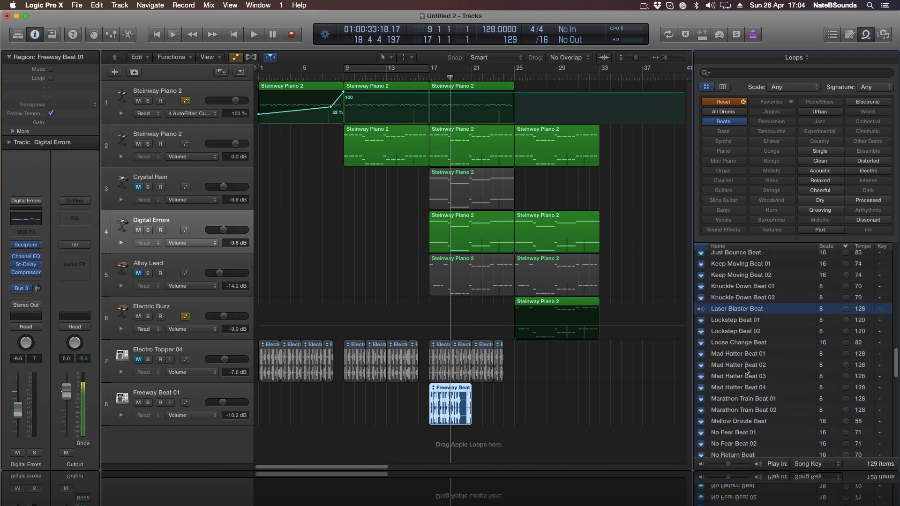
# - Audition both Lockstep Beat loops and add Lockstep Beat 02 on a new track at bar 17
pyautogui.click(742, 323)
pyautogui.click(744, 333)
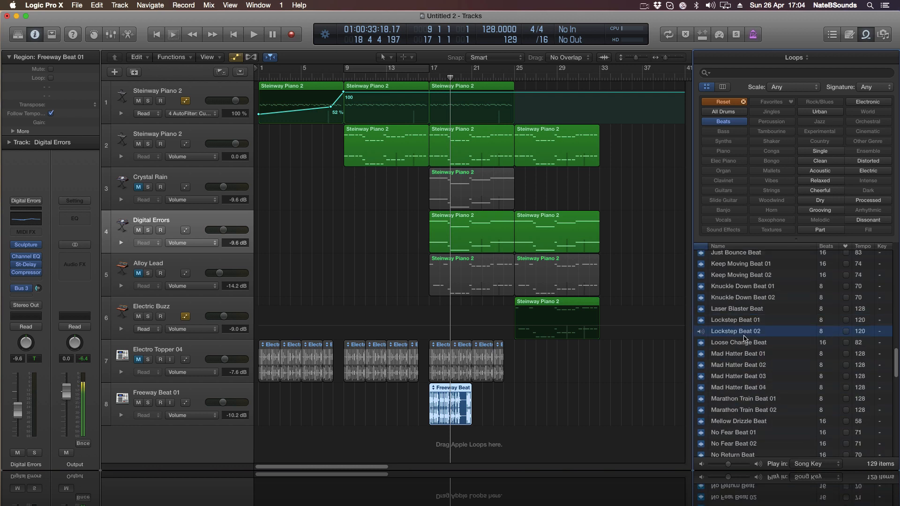
pyautogui.moveTo(749, 333); pyautogui.dragTo(455, 445)
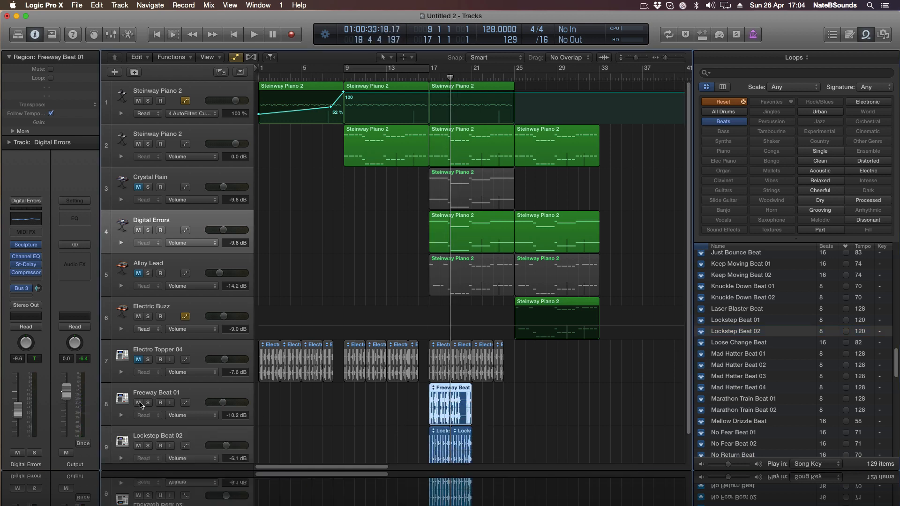
# - Mute the Freeway Beat 01 track and listen to Lockstep Beat 02 with the arrangement from around bar 17
pyautogui.click(139, 403)
pyautogui.click(422, 77)
pyautogui.press('space')
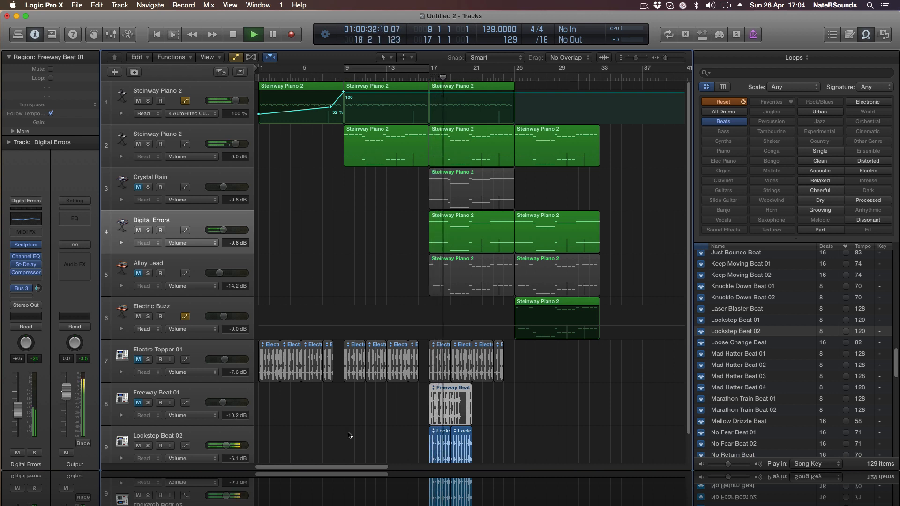
pyautogui.press('space')
# - Audition the Marathon Train and Mad Hatter loops and add Mad Hatter Beat 01 on a new track at bar 17
pyautogui.click(737, 422)
pyautogui.click(738, 411)
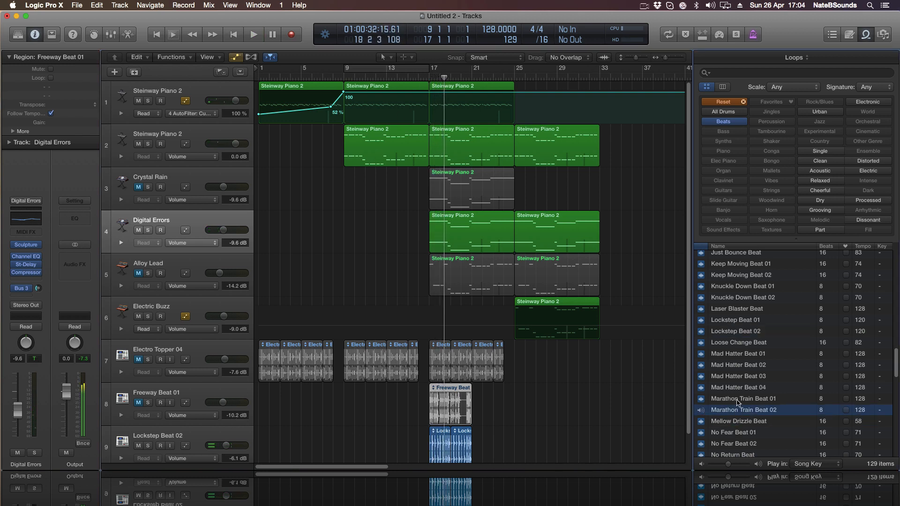
pyautogui.click(738, 399)
pyautogui.click(742, 421)
pyautogui.click(743, 379)
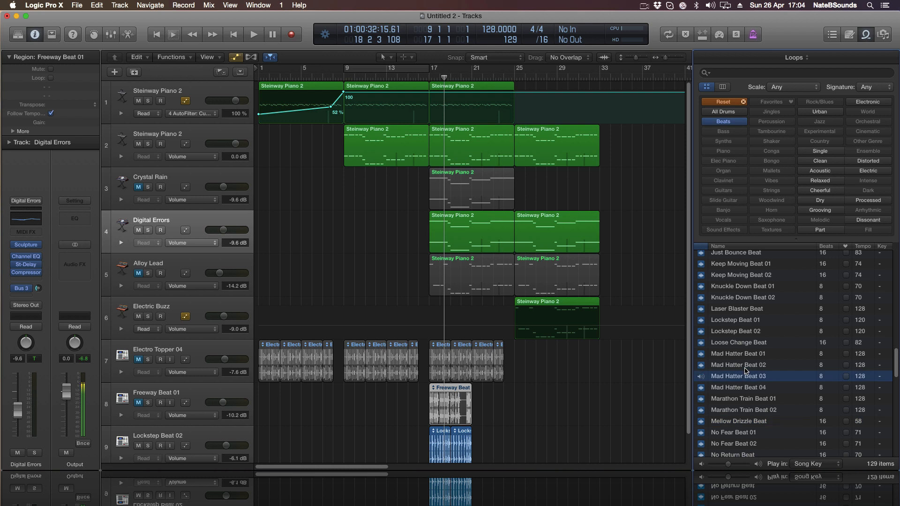
pyautogui.click(746, 365)
pyautogui.click(748, 358)
pyautogui.click(753, 388)
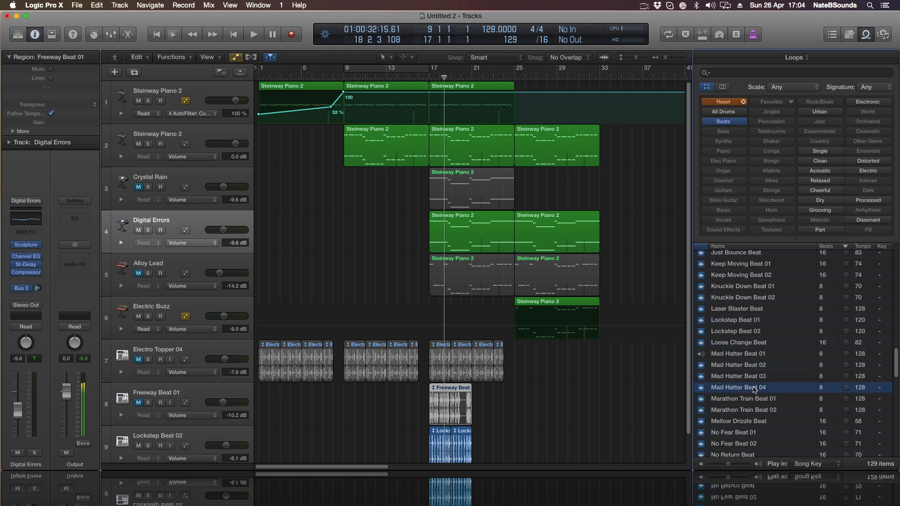
pyautogui.scroll(-2, 530, 394)
pyautogui.moveTo(769, 352); pyautogui.dragTo(441, 452)
# - Mute the Lockstep Beat 02 track and listen to Mad Hatter Beat 01 with the arrangement from bar 17
pyautogui.click(428, 78)
pyautogui.press('space')
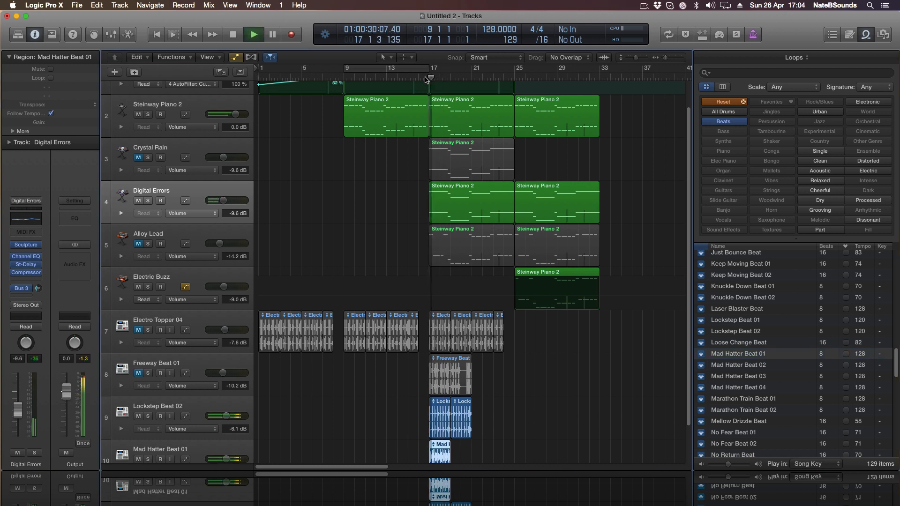
pyautogui.click(139, 416)
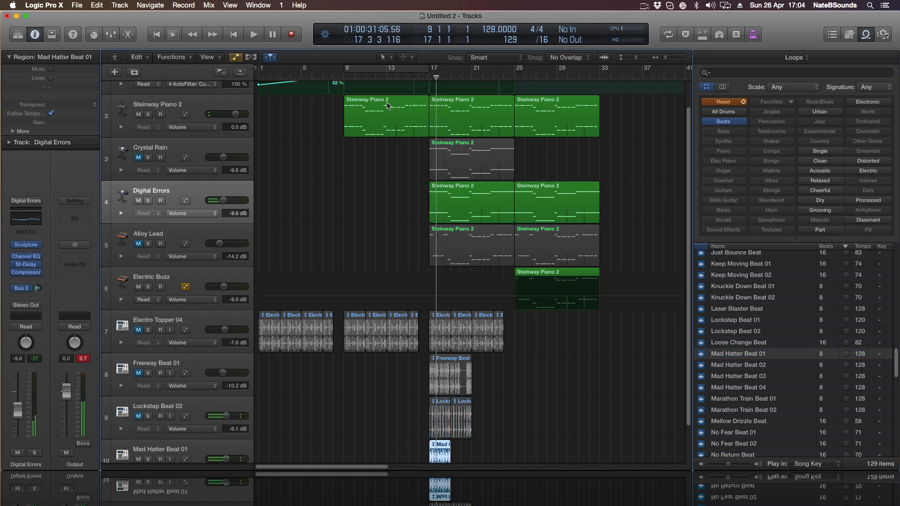
pyautogui.click(427, 78)
pyautogui.press('space')
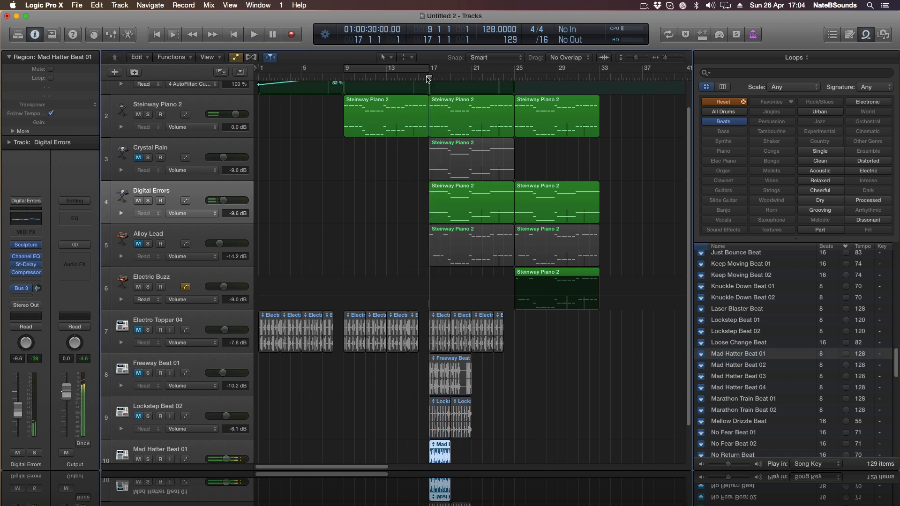
# - Stop playback and delete the Mad Hatter Beat 01 region at bar 17
pyautogui.press('space')
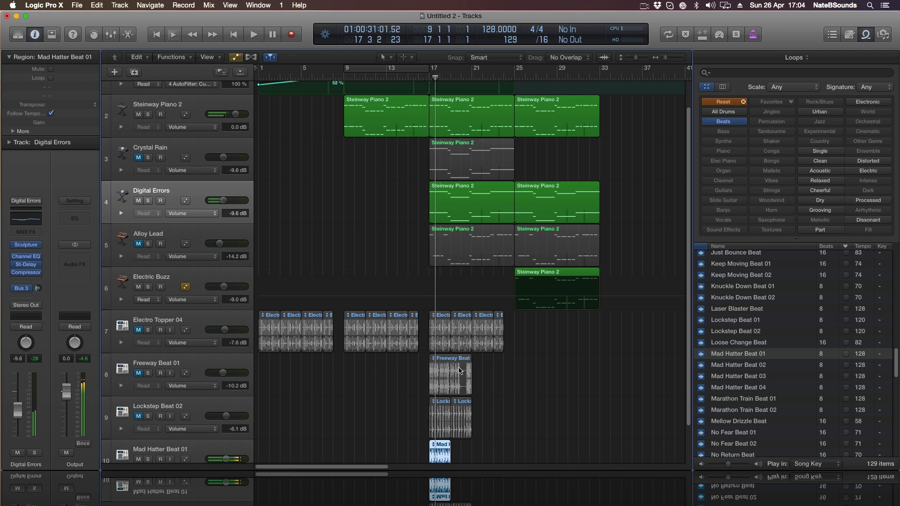
pyautogui.click(471, 451)
pyautogui.scroll(-1, 656, 340)
# - Audition the No Fear, No Return, Ozone and Paranormal beats and the Phaser Stun Topper loop
pyautogui.click(743, 432)
pyautogui.scroll(-5, 745, 425)
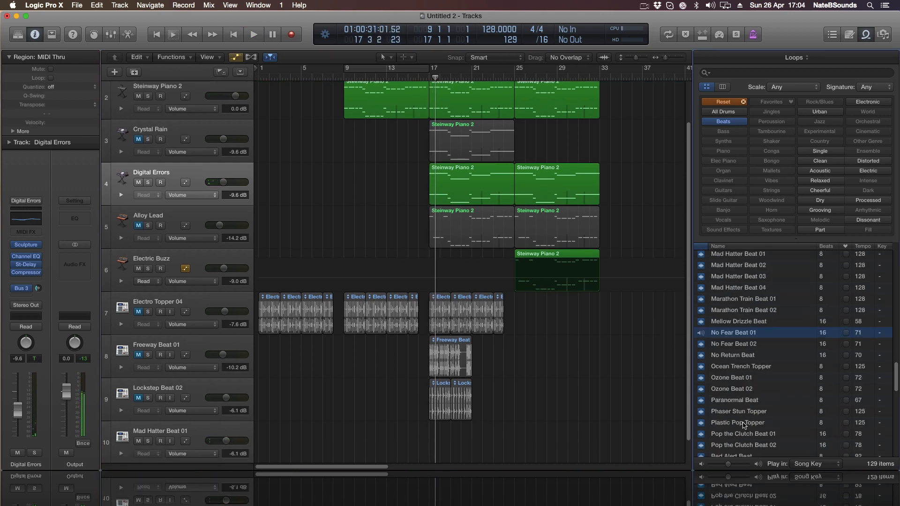
pyautogui.click(737, 358)
pyautogui.click(737, 346)
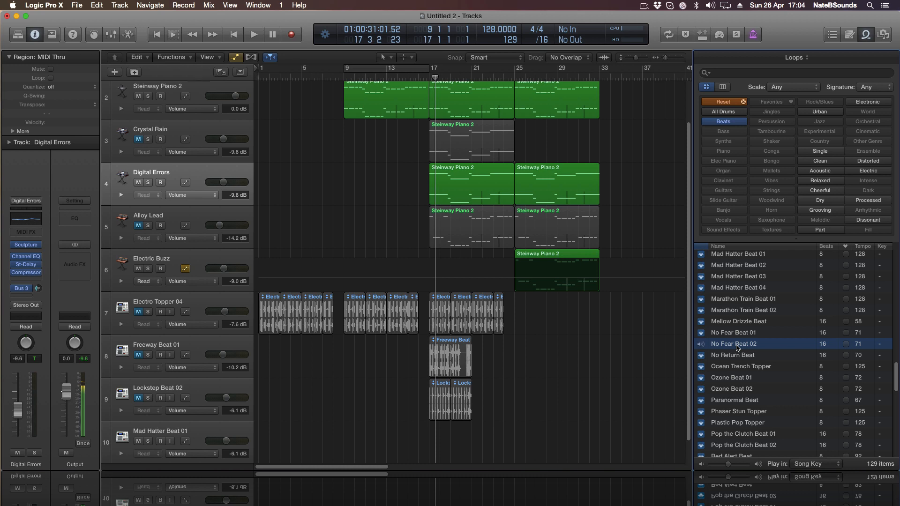
pyautogui.click(738, 356)
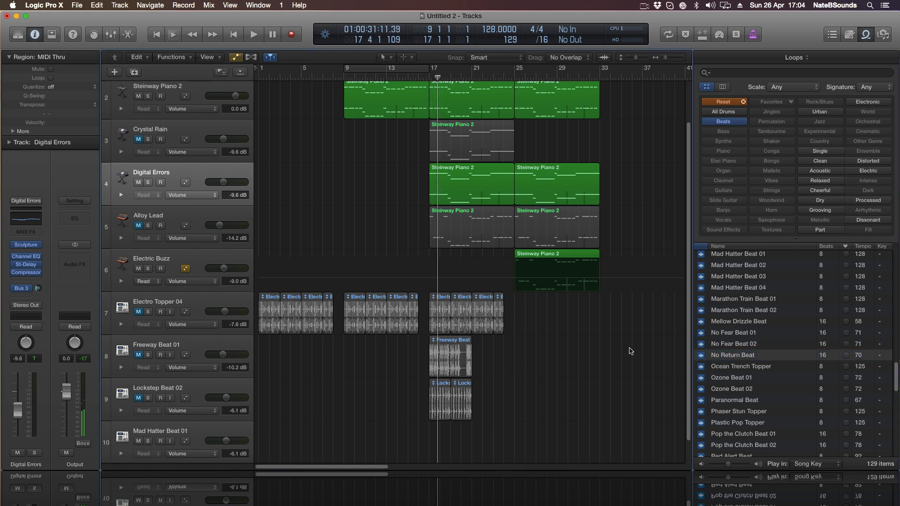
pyautogui.click(733, 377)
pyautogui.click(731, 390)
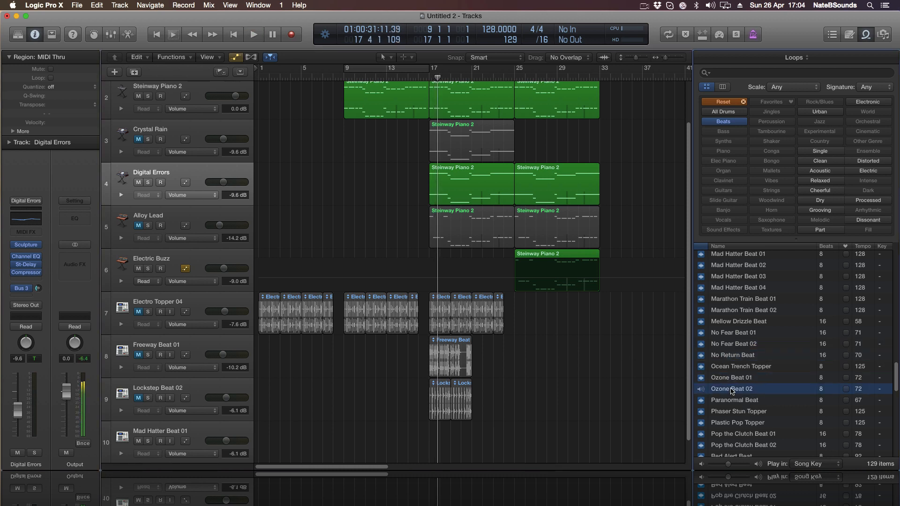
pyautogui.click(734, 402)
pyautogui.click(744, 411)
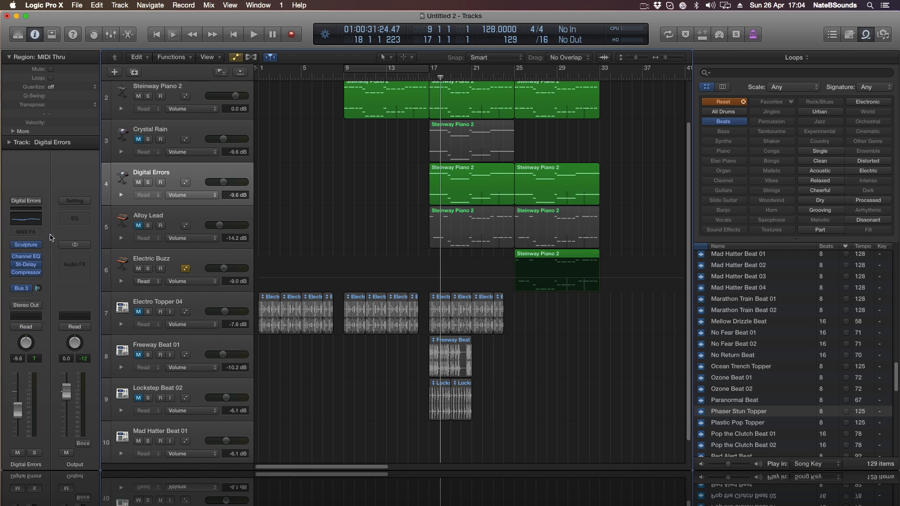
# - Audition both Pop the Clutch loops, Red Alert Beat and Road Noise Topper
pyautogui.scroll(-2, 553, 381)
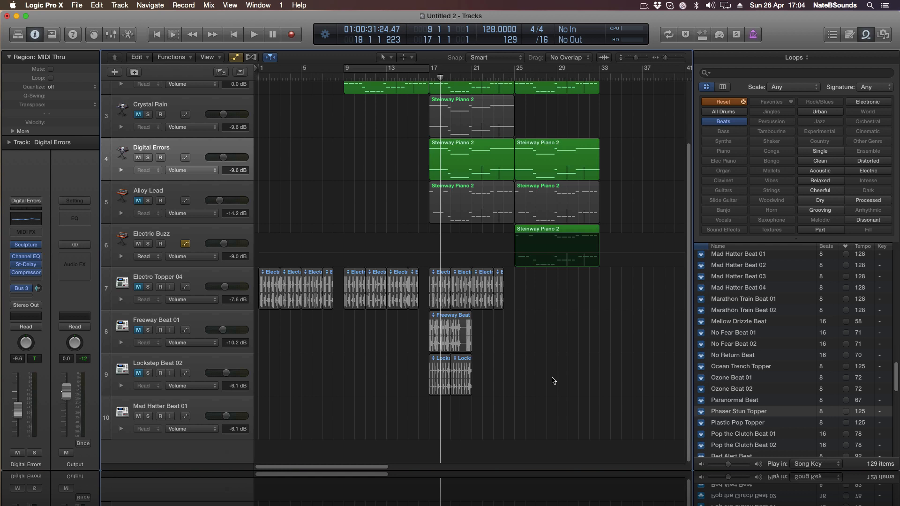
pyautogui.scroll(-2, 786, 415)
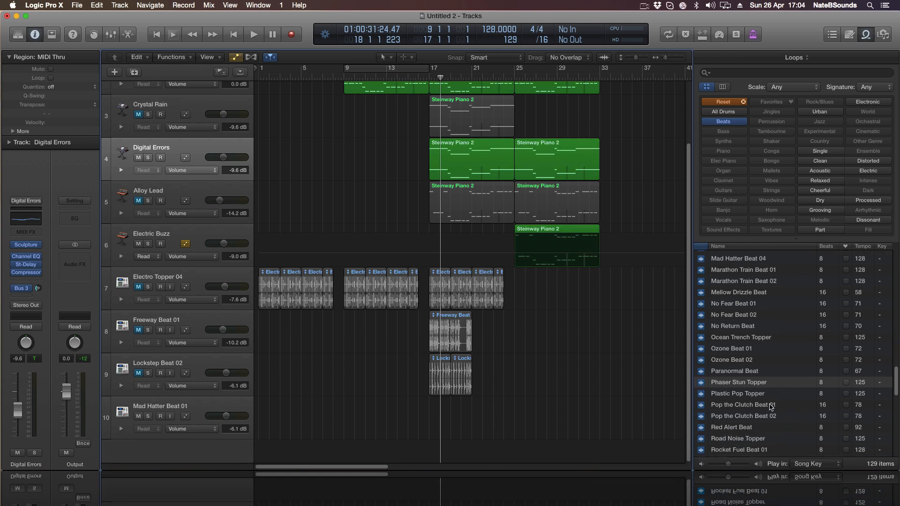
pyautogui.click(740, 406)
pyautogui.click(744, 417)
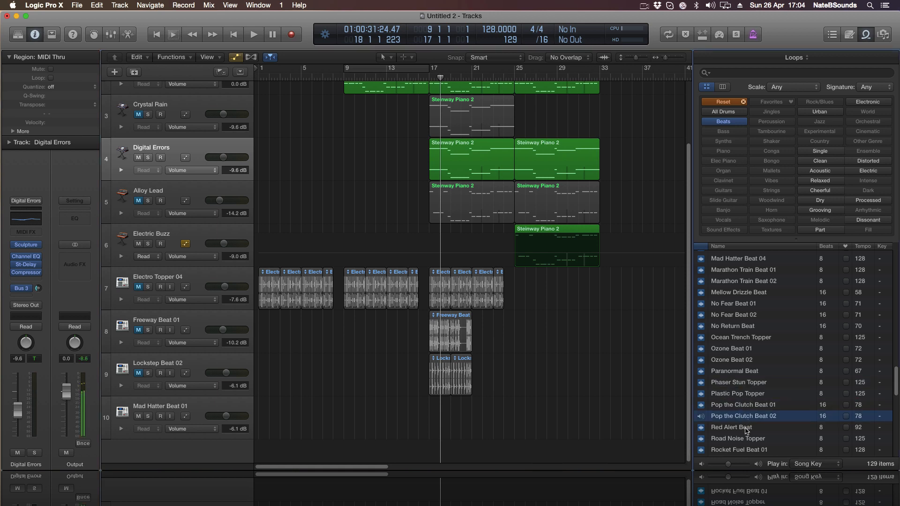
pyautogui.click(746, 428)
pyautogui.scroll(-3, 749, 427)
pyautogui.click(753, 397)
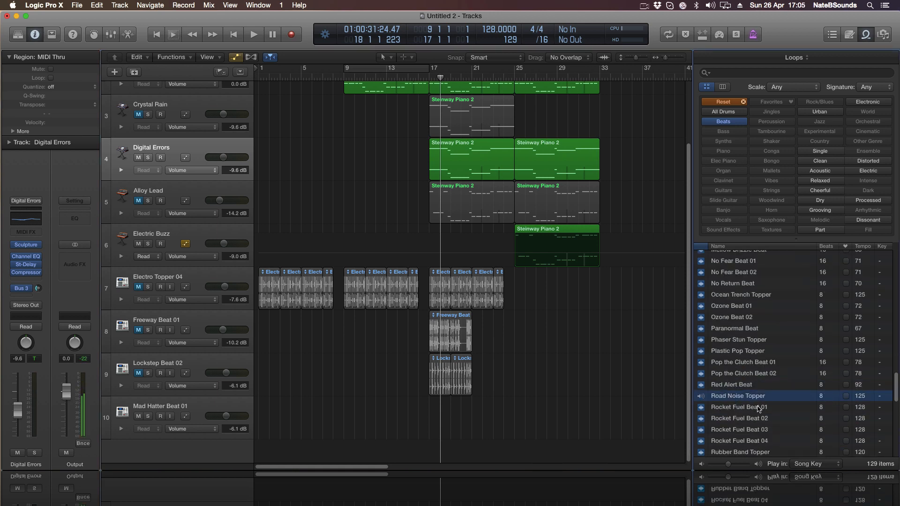
# - Audition the four Rocket Fuel loops, Rubber Band Topper, Shaken Topper, Skyline Beat and Slow Motion Beat 01
pyautogui.click(760, 409)
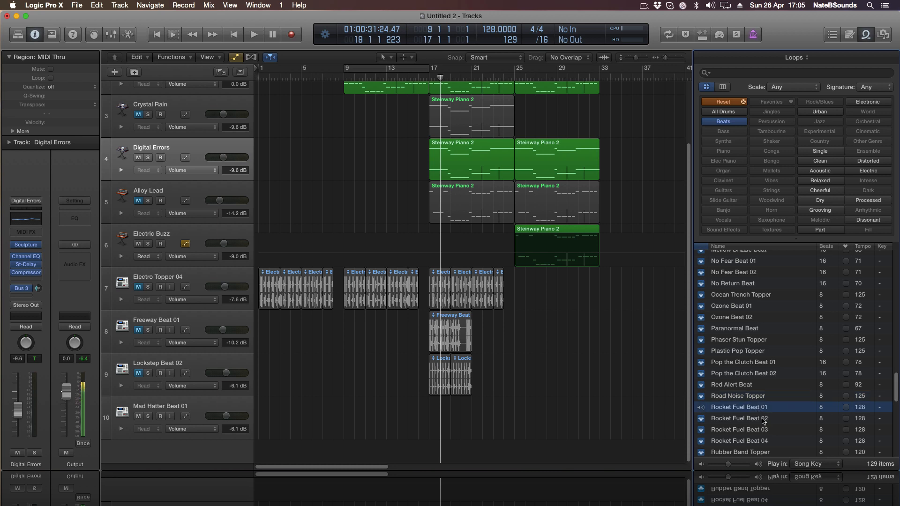
pyautogui.click(763, 421)
pyautogui.scroll(-3, 763, 413)
pyautogui.click(759, 357)
pyautogui.click(762, 367)
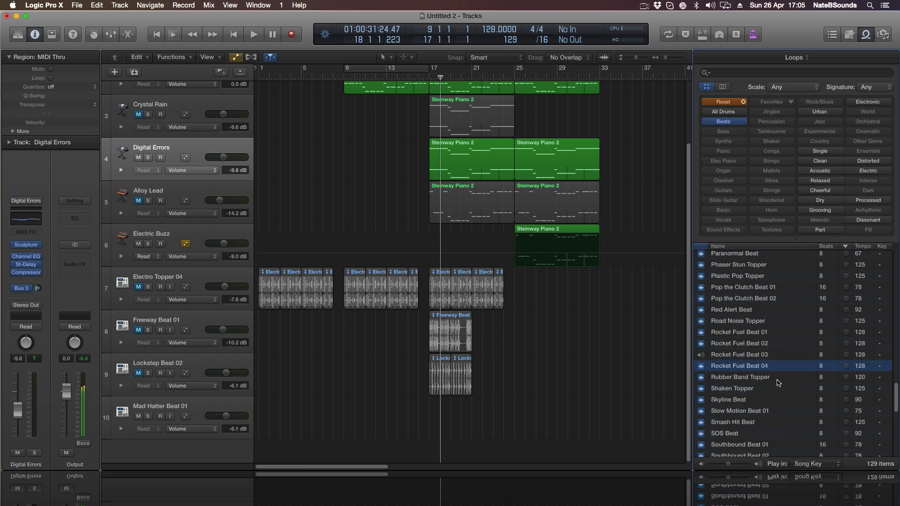
pyautogui.click(760, 379)
pyautogui.click(760, 391)
pyautogui.click(762, 411)
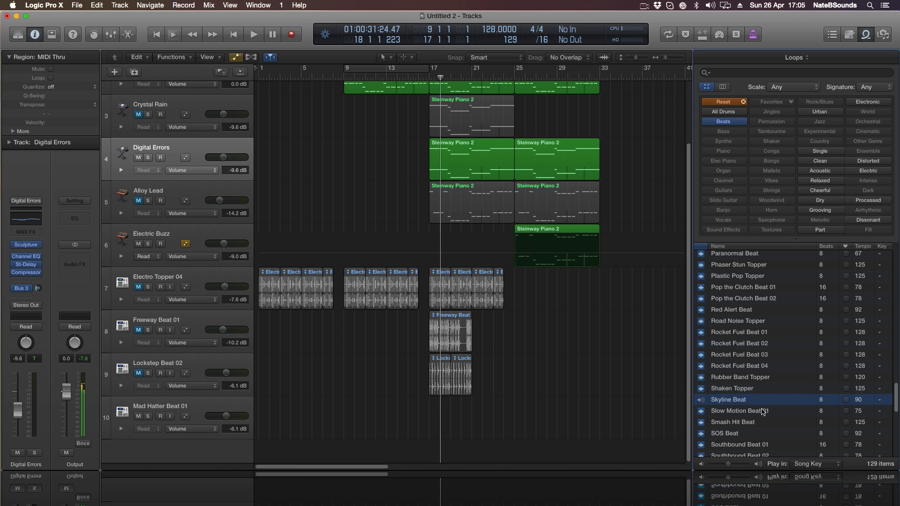
# - Audition Smash Hit Beat, place it at bar 17 on the Mad Hatter Beat 01 track, and play it with the arrangement
pyautogui.scroll(-2, 778, 405)
pyautogui.click(769, 385)
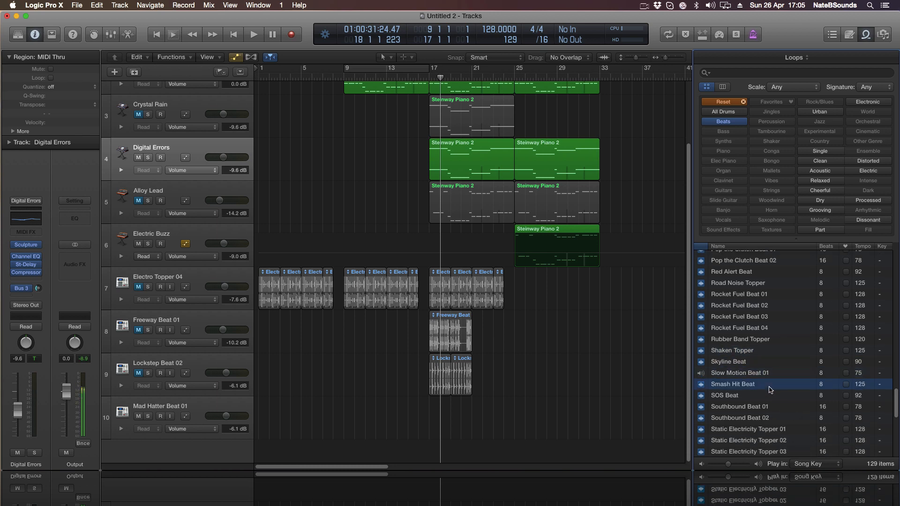
pyautogui.click(764, 397)
pyautogui.moveTo(756, 385); pyautogui.dragTo(439, 418)
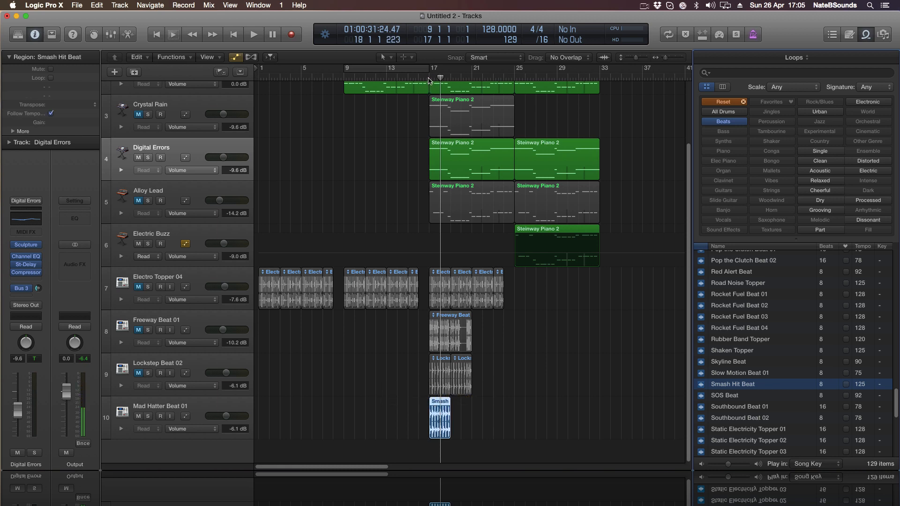
pyautogui.doubleClick(429, 80)
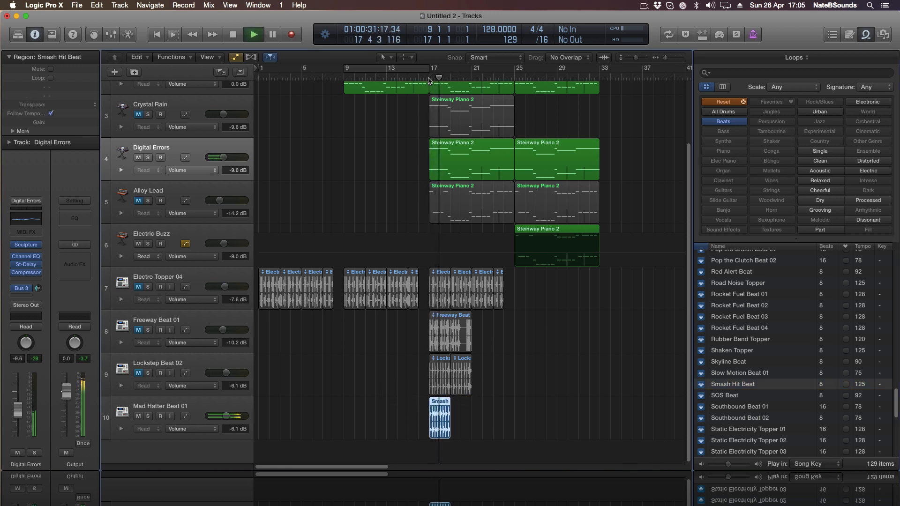
pyautogui.press('space')
# - Duplicate the Smash Hit Beat region to bar 19 and listen to it with the arrangement
pyautogui.moveTo(442, 426); pyautogui.dragTo(464, 426)
pyautogui.scroll(5, 514, 423)
pyautogui.press('space')
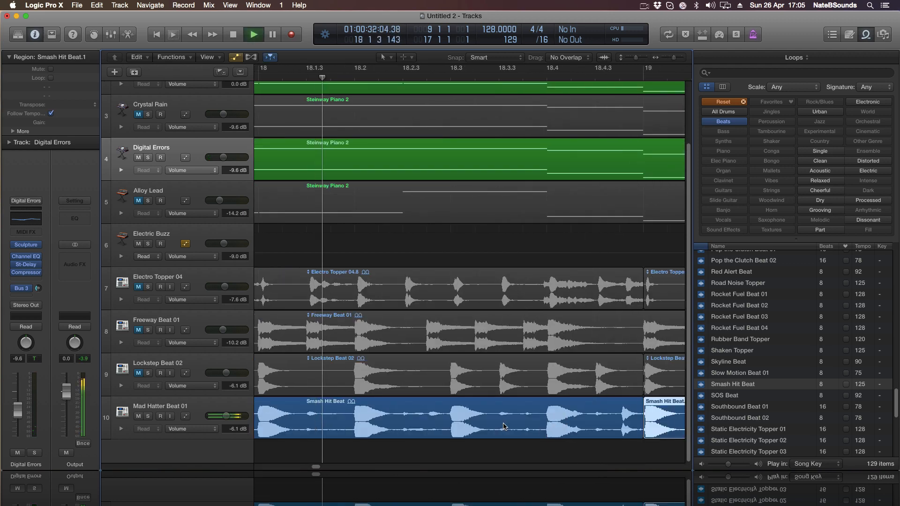
pyautogui.click(665, 57)
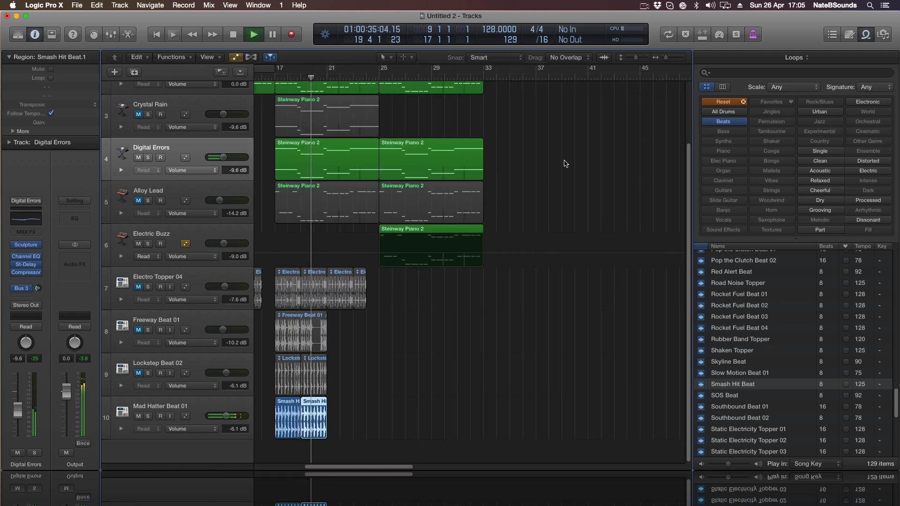
# - Audition SOS Beat and both Southbound Beat loops
pyautogui.click(738, 396)
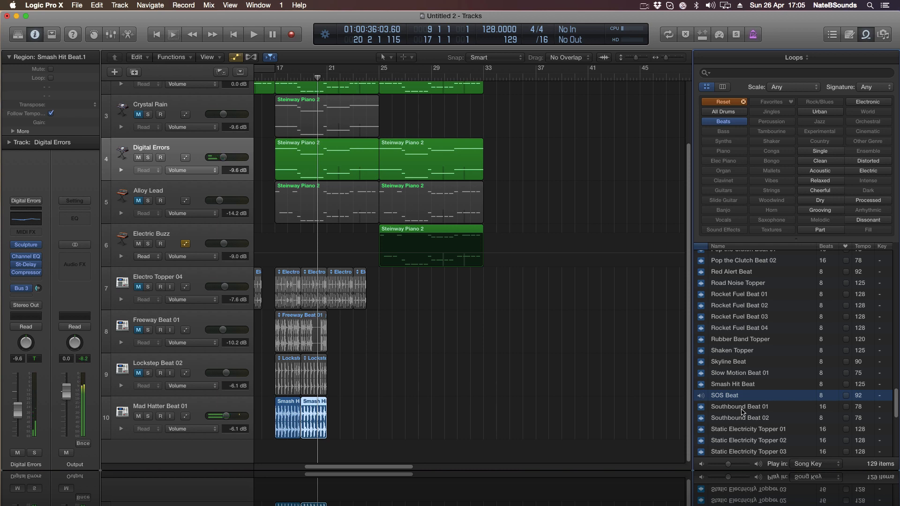
pyautogui.click(742, 408)
pyautogui.press('Down')
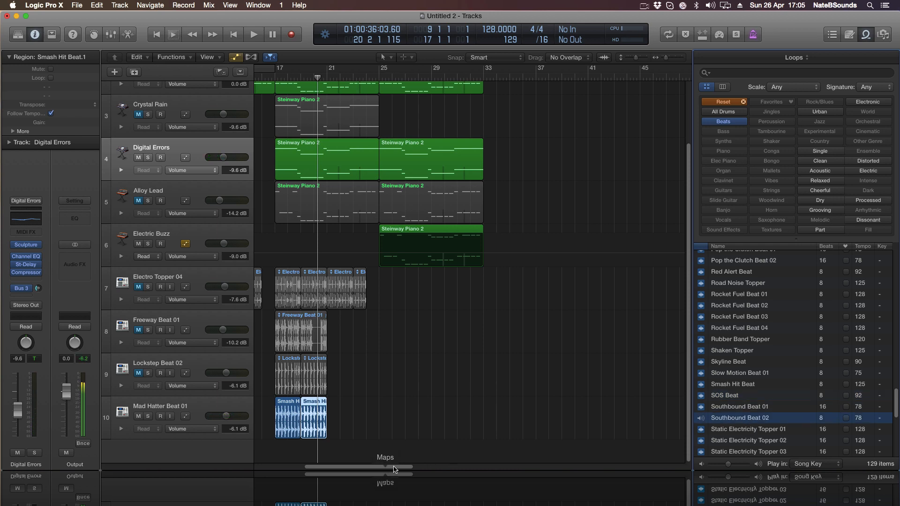
pyautogui.hscroll(-5, 450, 468)
pyautogui.click(775, 397)
pyautogui.scroll(-5, 778, 398)
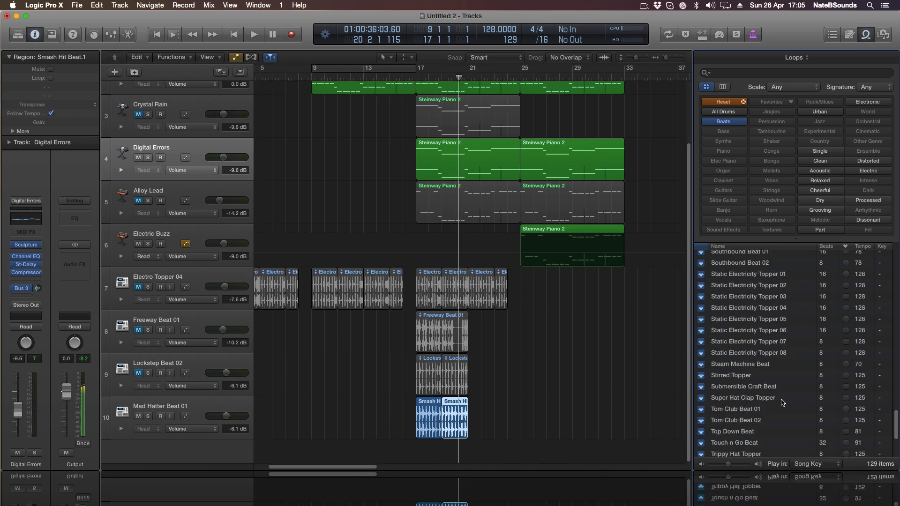
# - Audition Submersible Craft Beat, Super Hat Clap Topper, both Tom Club loops, Top Down Beat and Touch n Go Beat
pyautogui.click(748, 385)
pyautogui.click(751, 398)
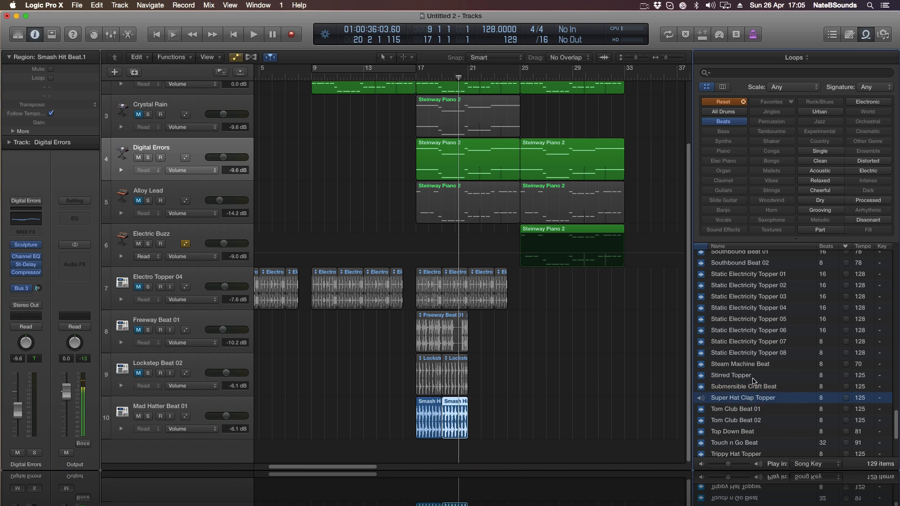
pyautogui.click(758, 386)
pyautogui.click(739, 421)
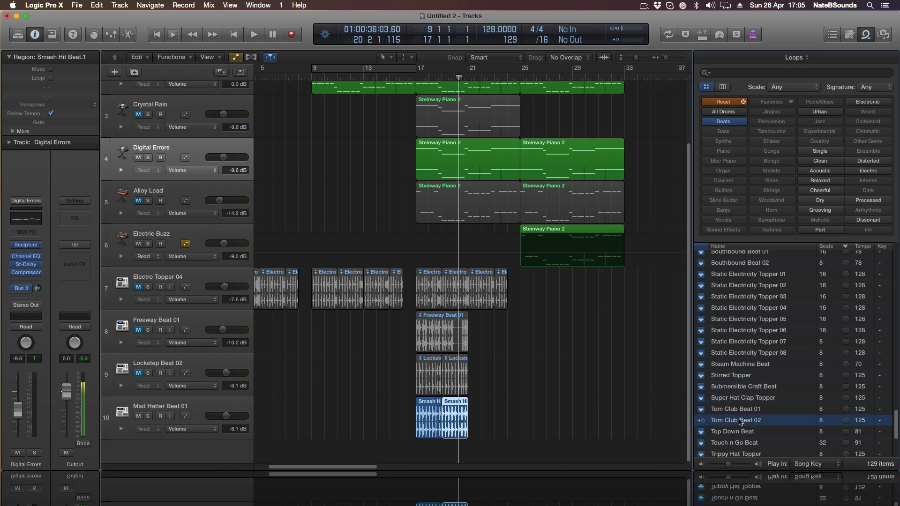
pyautogui.click(745, 409)
pyautogui.click(744, 432)
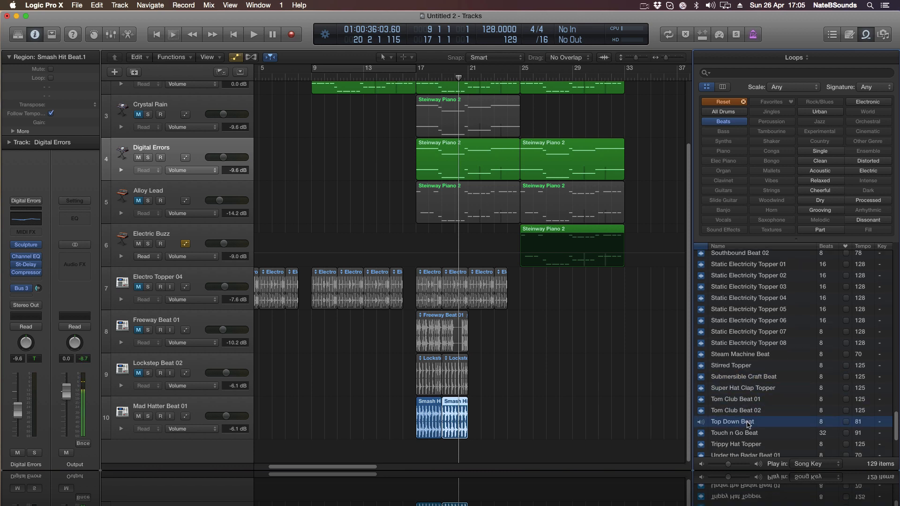
pyautogui.click(749, 442)
# - Audition Trippy Hat Topper, the VIP and Viper Bite loops, Wonky Beat Topper and Zoot Swing Beat
pyautogui.scroll(-5, 759, 436)
pyautogui.click(748, 357)
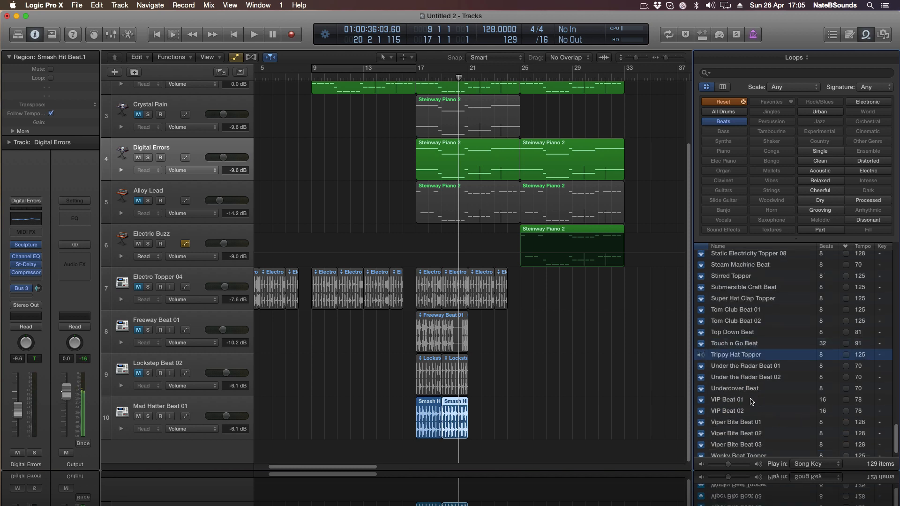
pyautogui.click(750, 402)
pyautogui.click(750, 411)
pyautogui.click(757, 422)
pyautogui.scroll(-1, 764, 418)
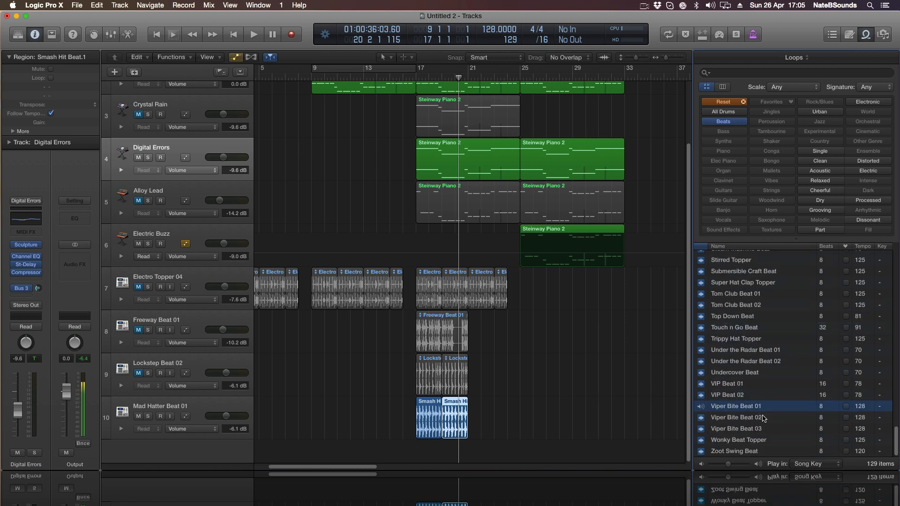
pyautogui.click(756, 430)
pyautogui.click(756, 419)
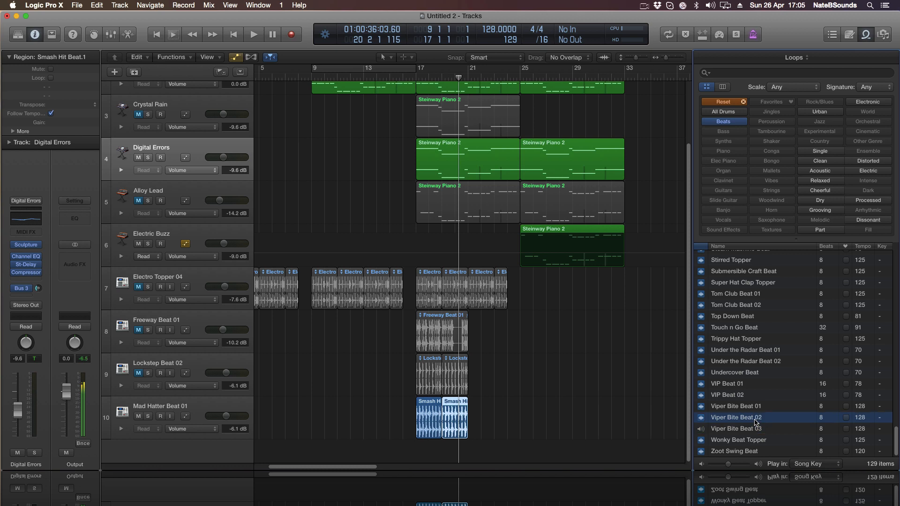
pyautogui.click(751, 439)
pyautogui.click(749, 451)
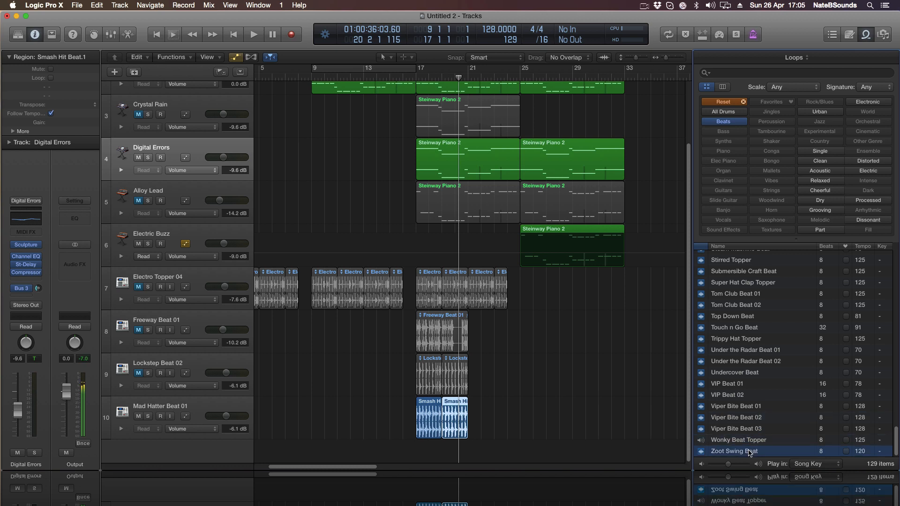
# - Play the arrangement from shortly before bar 17 to hear the Smash Hit Beat regions in context
pyautogui.click(615, 397)
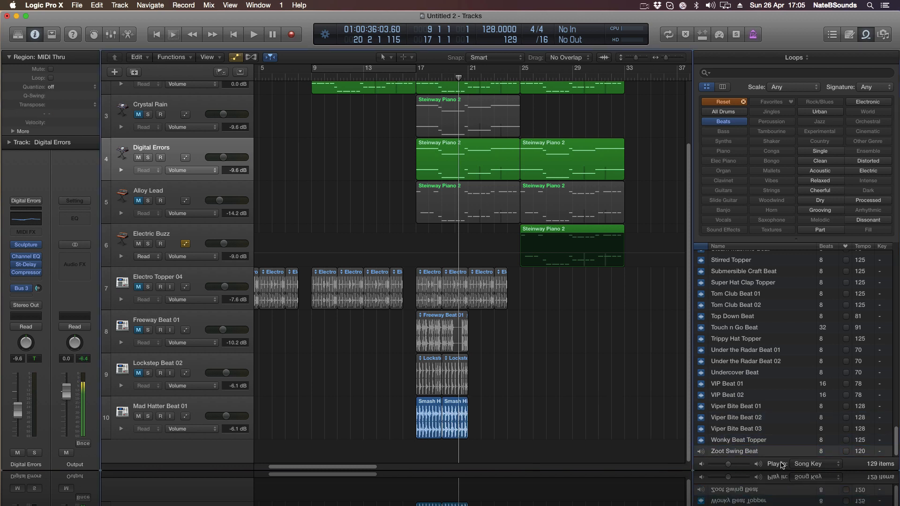
pyautogui.press('space')
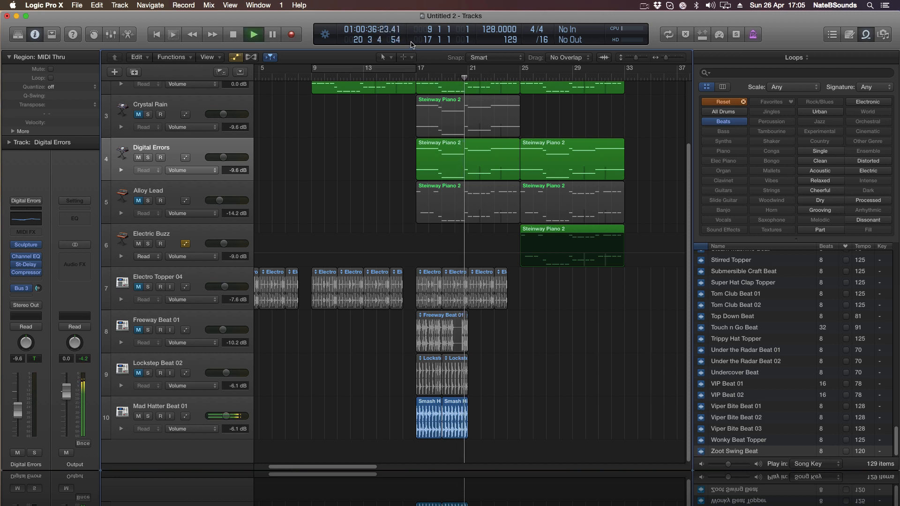
pyautogui.click(399, 78)
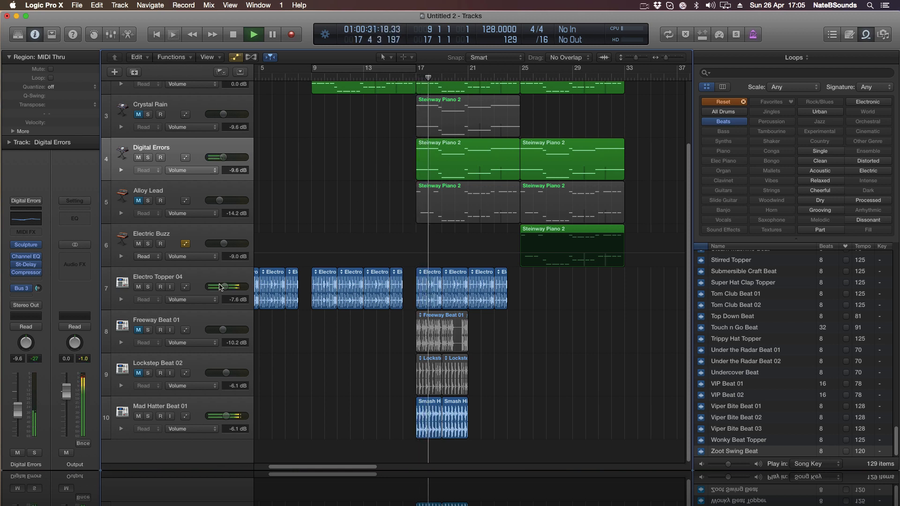
# - Unmute the Electro Topper 04 track, lower its volume to -11.4 dB and check its Channel EQ curve
pyautogui.click(139, 289)
pyautogui.click(25, 255)
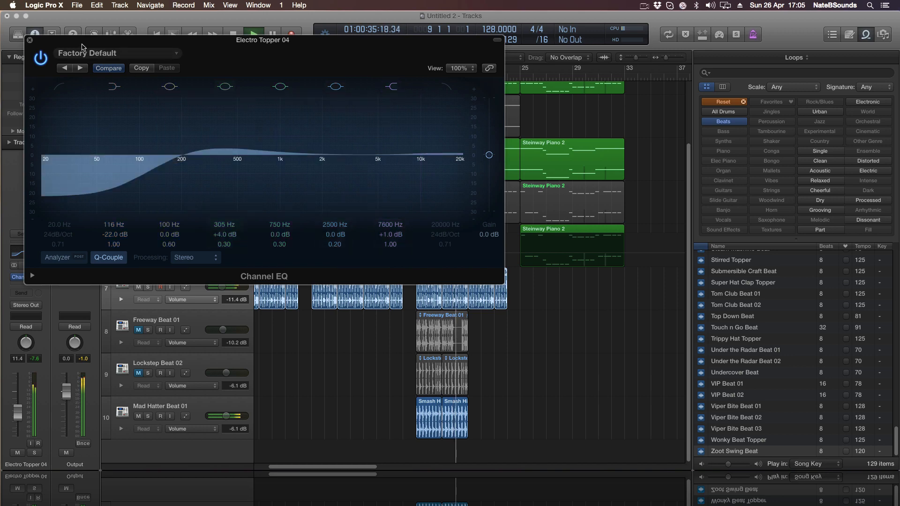
pyautogui.click(30, 41)
pyautogui.click(375, 353)
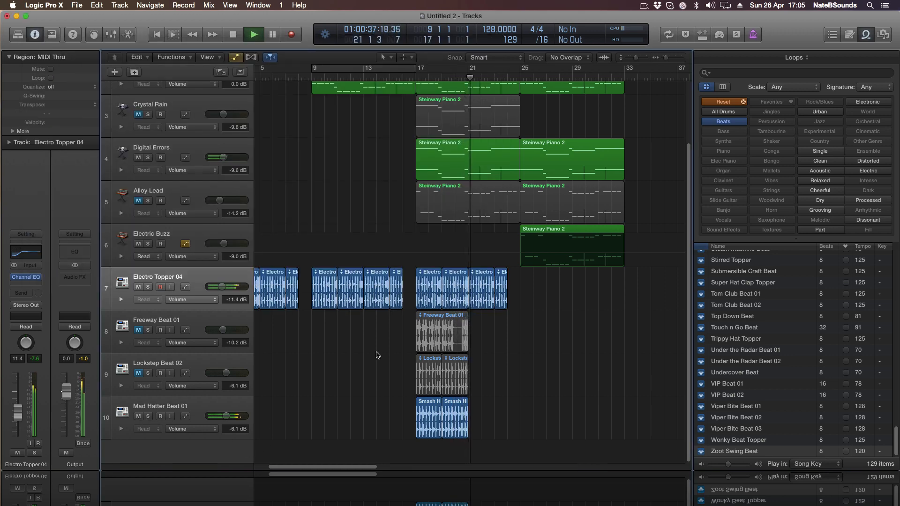
# - Replay from around bar 15 and duplicate both Smash Hit Beat regions to bar 21
pyautogui.scroll(3, 415, 177)
pyautogui.click(393, 75)
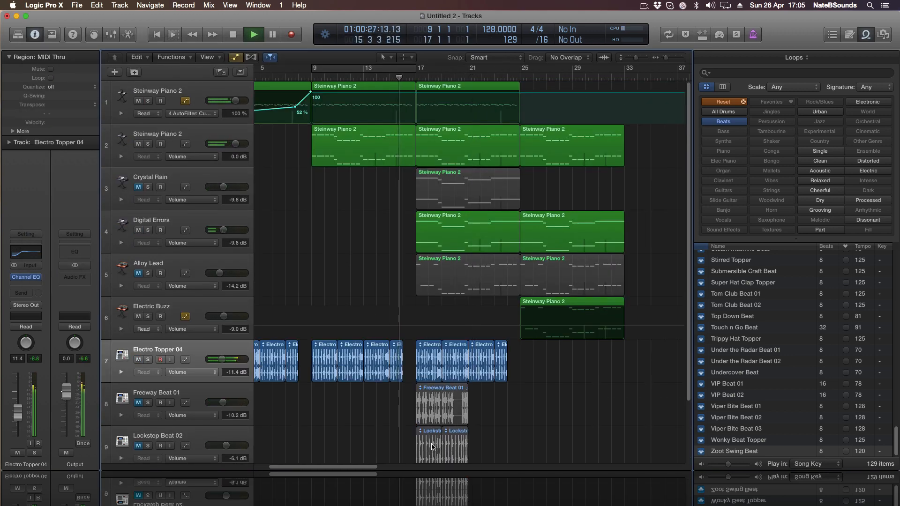
pyautogui.scroll(-3, 483, 399)
pyautogui.moveTo(503, 447); pyautogui.dragTo(427, 456)
pyautogui.moveTo(428, 450); pyautogui.dragTo(480, 449)
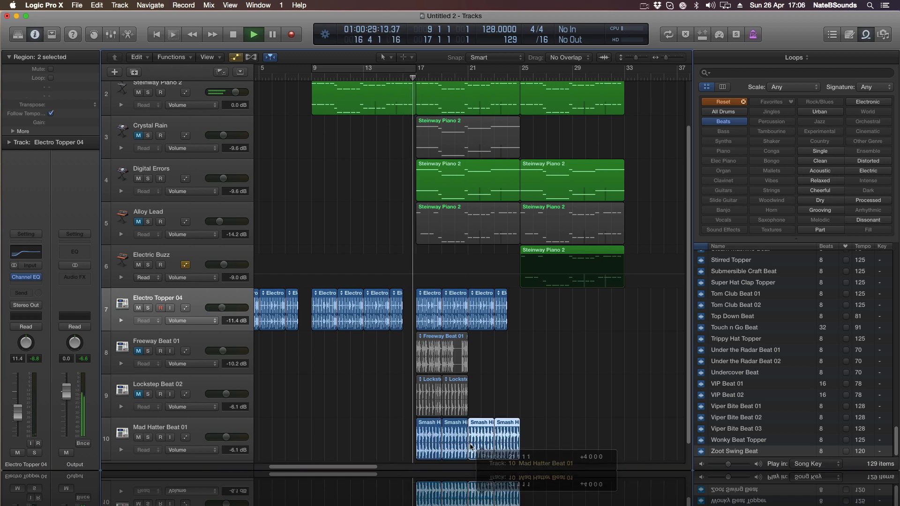
# - Delete the muted Freeway Beat 01 and Lockstep Beat 02 tracks and hide the track automation
pyautogui.click(206, 390)
pyautogui.press('Delete')
pyautogui.press('Up')
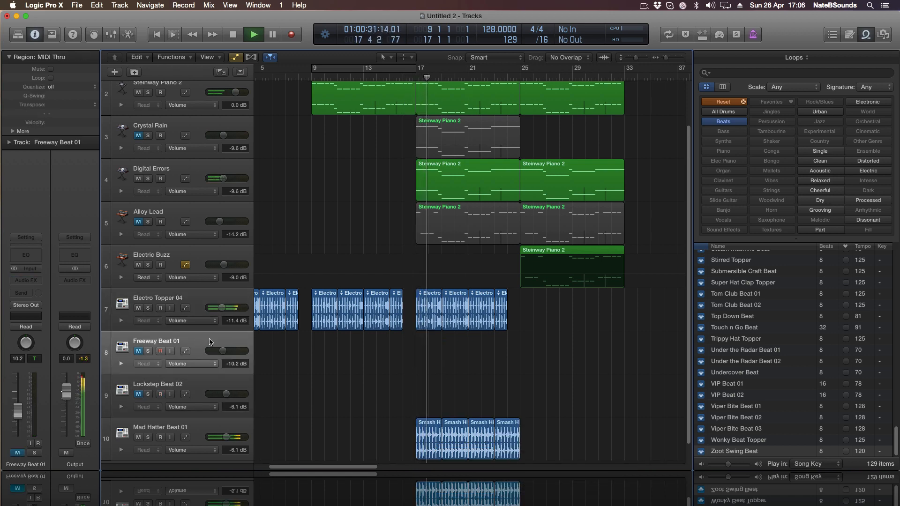
pyautogui.press('super+BackSpace')
pyautogui.press('super+BackSpace')
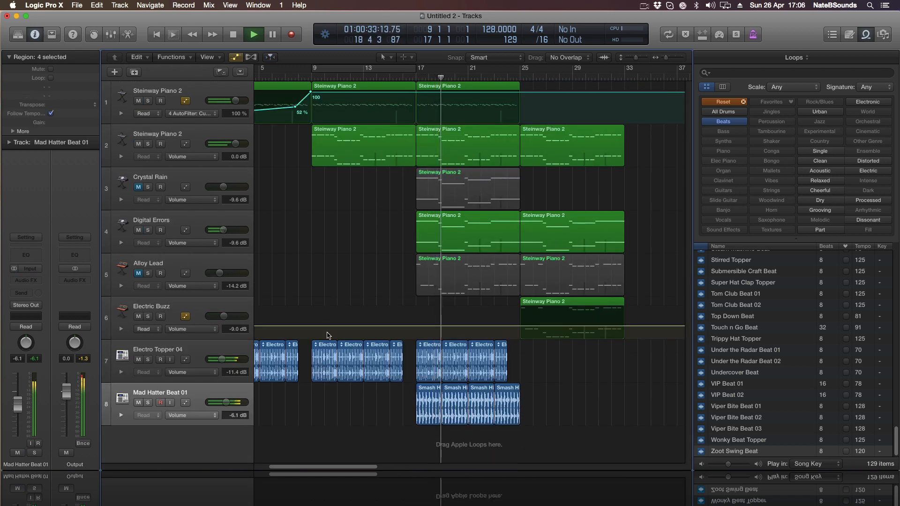
pyautogui.click(236, 57)
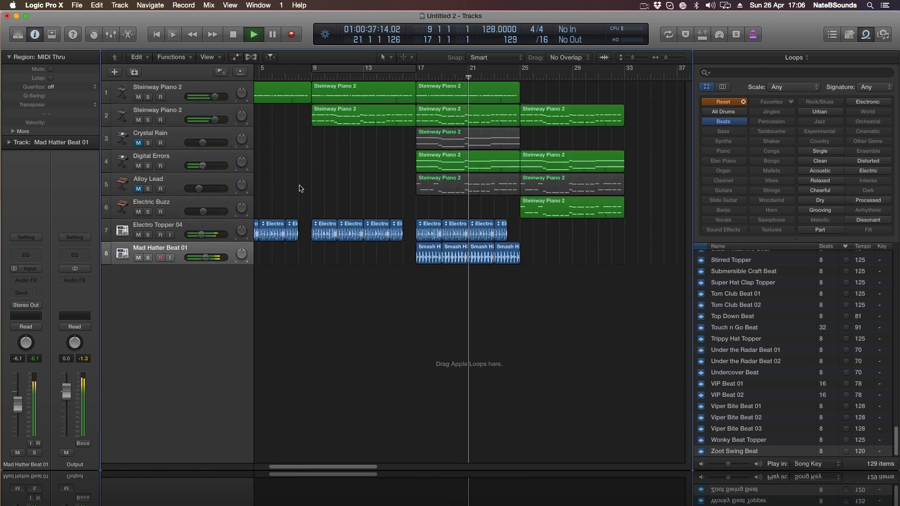
# - Cycle bars 17 to 25 and play the Electro Topper 04 and Mad Hatter Beat 01 tracks soloed together
pyautogui.press('space')
pyautogui.press('Return')
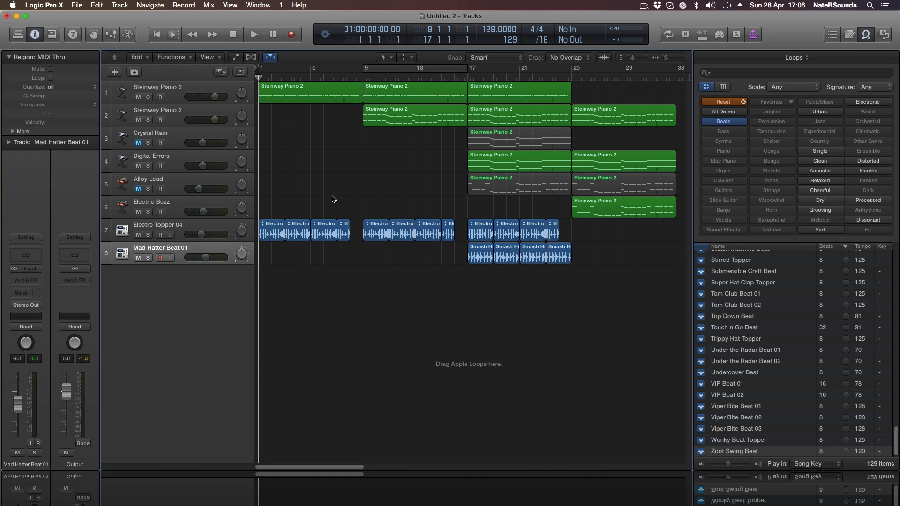
pyautogui.moveTo(475, 71); pyautogui.dragTo(571, 70)
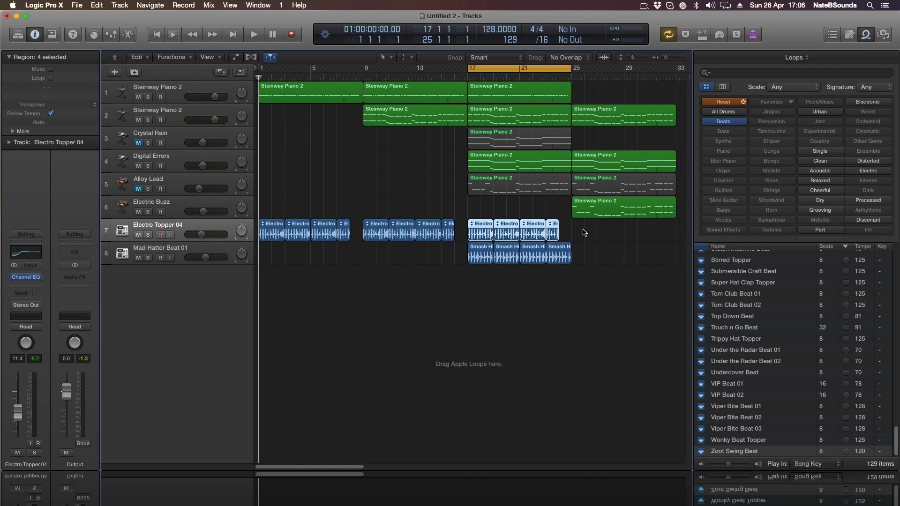
pyautogui.moveTo(150, 238); pyautogui.dragTo(148, 258)
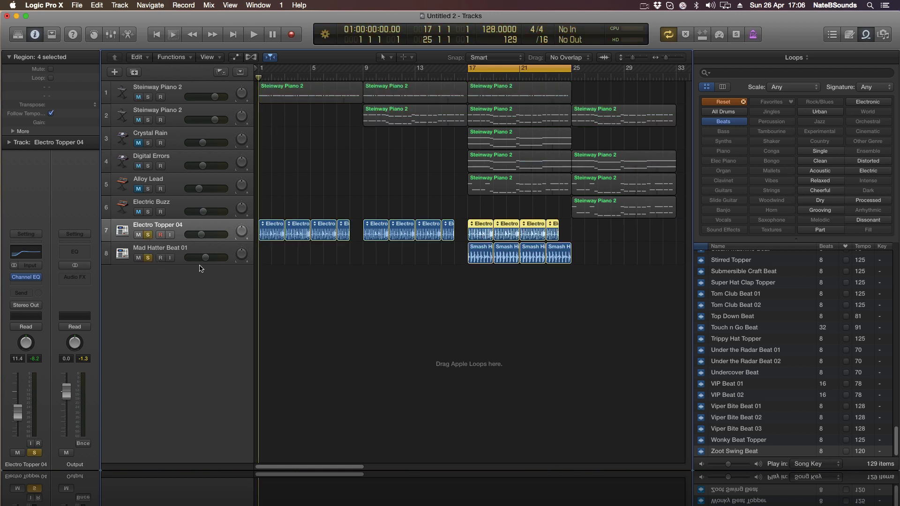
pyautogui.press('space')
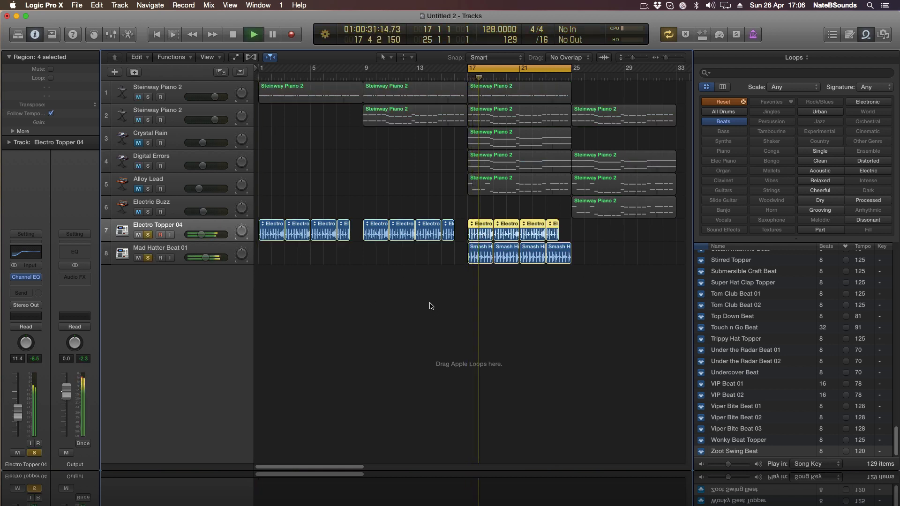
# - Balance the two soloed drum tracks by raising Electro Topper 04 to -10.4 dB, and clear the solos to play the full mix
pyautogui.click(148, 258)
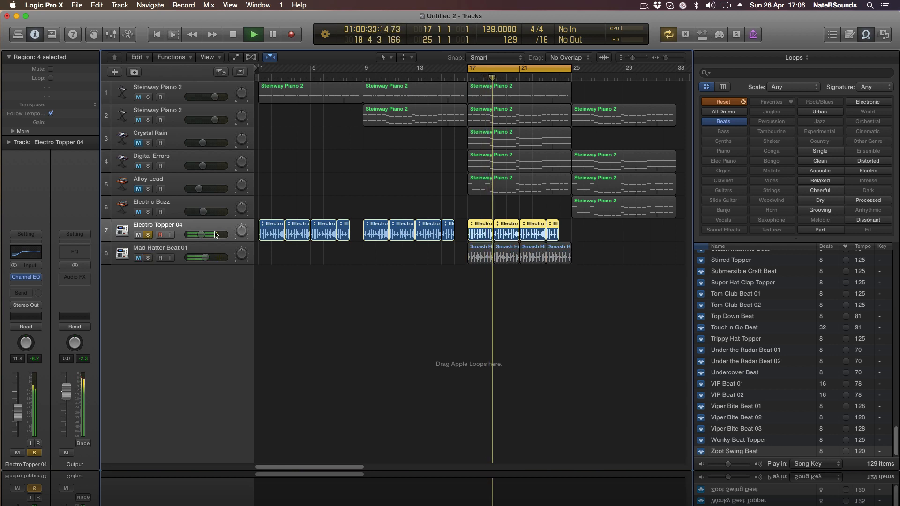
pyautogui.click(148, 234)
pyautogui.click(148, 258)
pyautogui.press('space')
pyautogui.press('space')
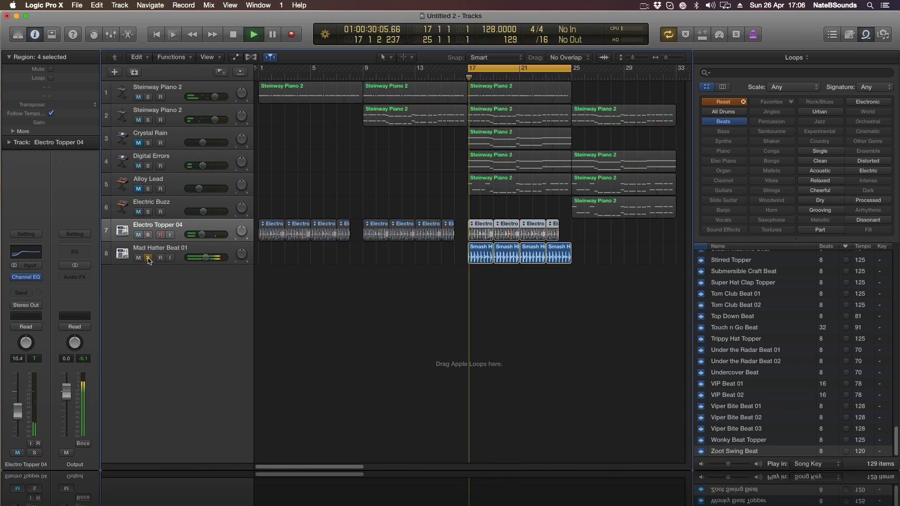
pyautogui.click(147, 258)
pyautogui.press('space')
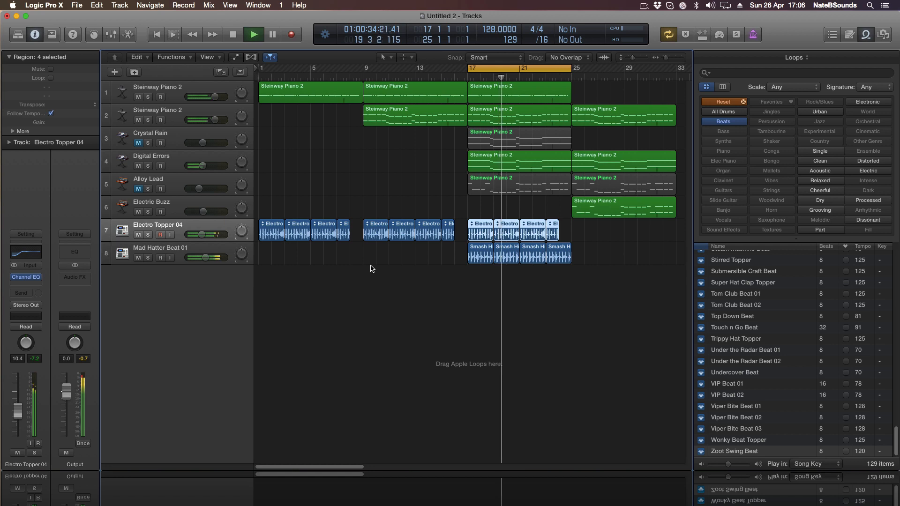
# - Raise the second Steinway Piano 2 track to +4.0 dB while soloed, unsolo it and turn off the cycle range
pyautogui.click(148, 120)
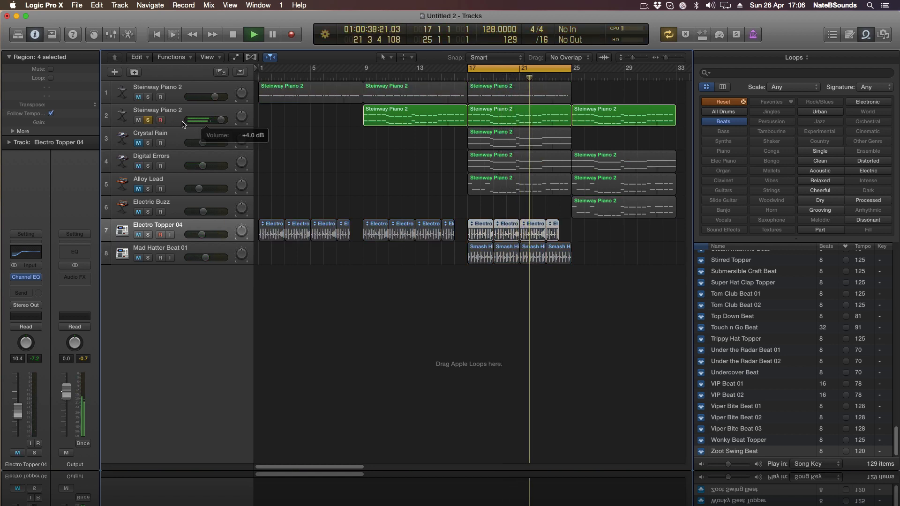
pyautogui.click(148, 120)
pyautogui.click(446, 169)
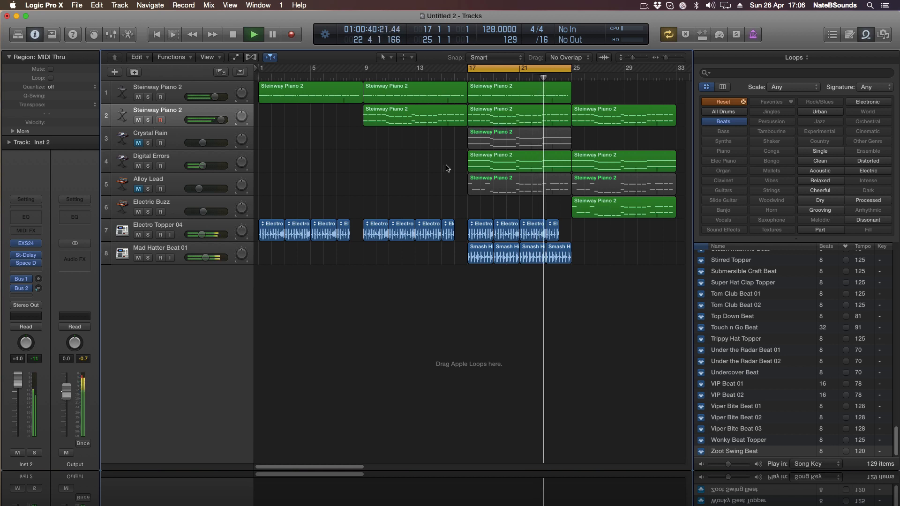
pyautogui.click(521, 68)
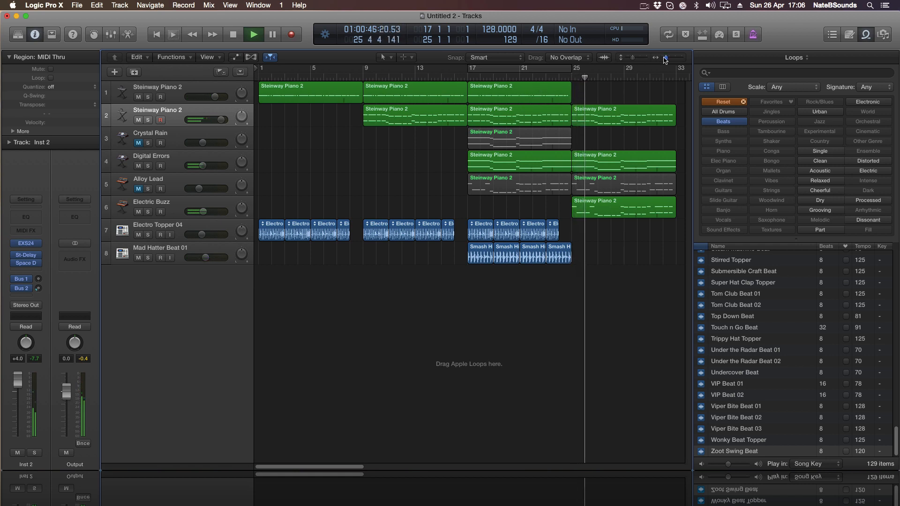
# - Duplicate the first Steinway Piano 2 track and copy its bar 17 region to bar 33 on the new track
pyautogui.moveTo(666, 57); pyautogui.dragTo(662, 57)
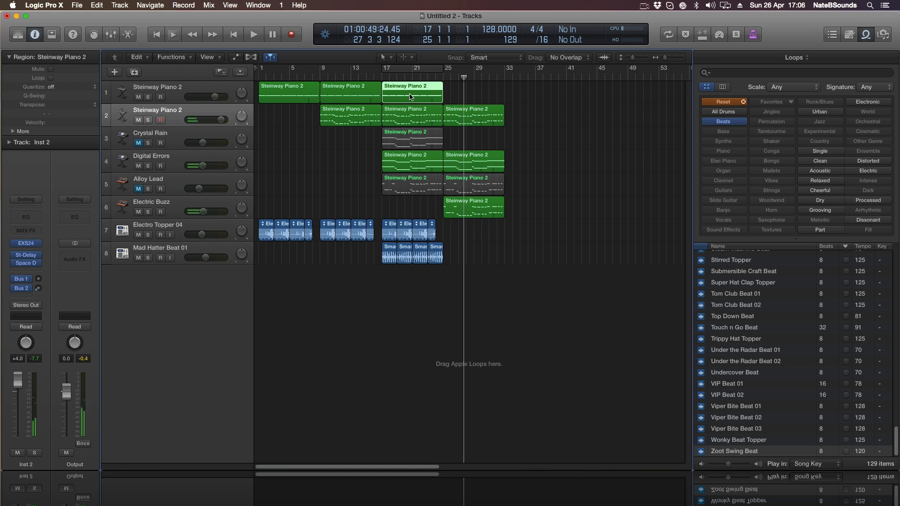
pyautogui.click(217, 91)
pyautogui.press('super+d')
pyautogui.click(418, 113)
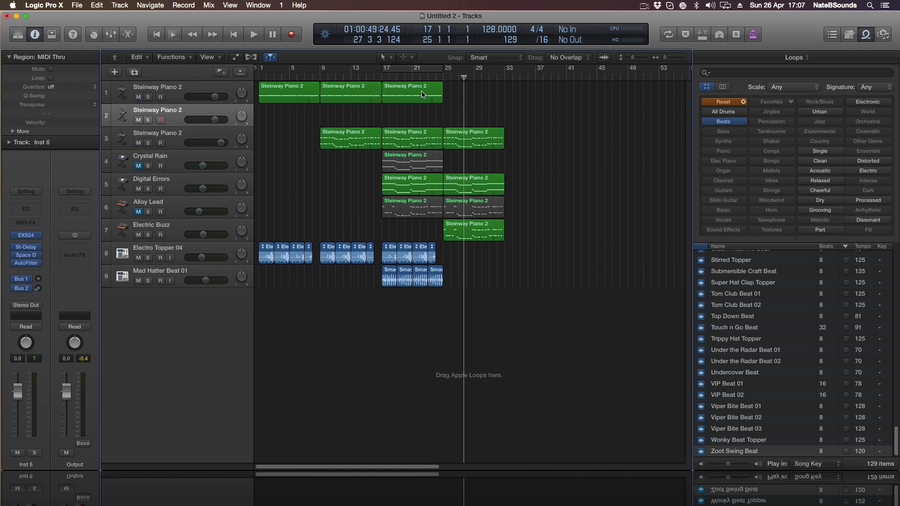
pyautogui.moveTo(448, 100); pyautogui.dragTo(513, 123)
pyautogui.click(470, 170)
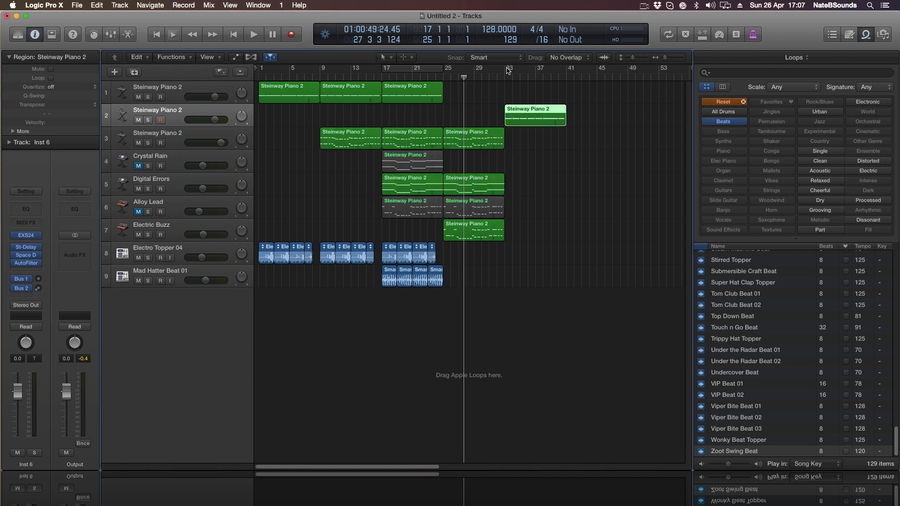
# - Cycle bars 33 to 41 and play the copied region with its track soloed
pyautogui.moveTo(508, 70); pyautogui.dragTo(565, 71)
pyautogui.press('space')
pyautogui.click(147, 120)
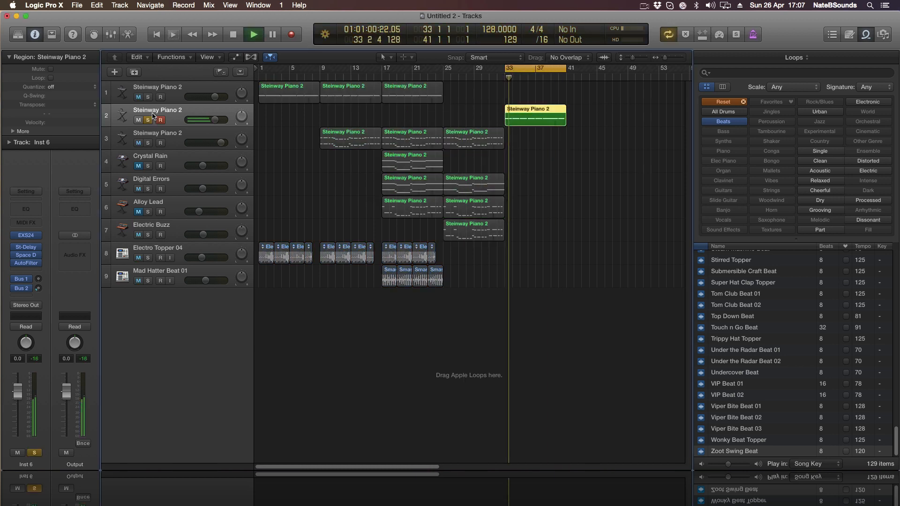
pyautogui.press('space')
# - Replace the duplicated track's EXS24 instrument with a stereo Retro Synth and load the Antimatter Synth lead preset
pyautogui.click(26, 235)
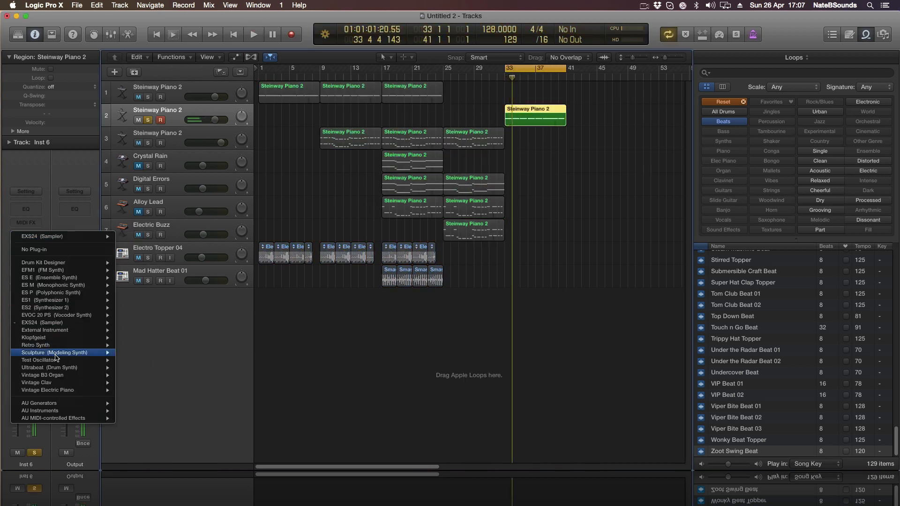
pyautogui.moveTo(58, 348)
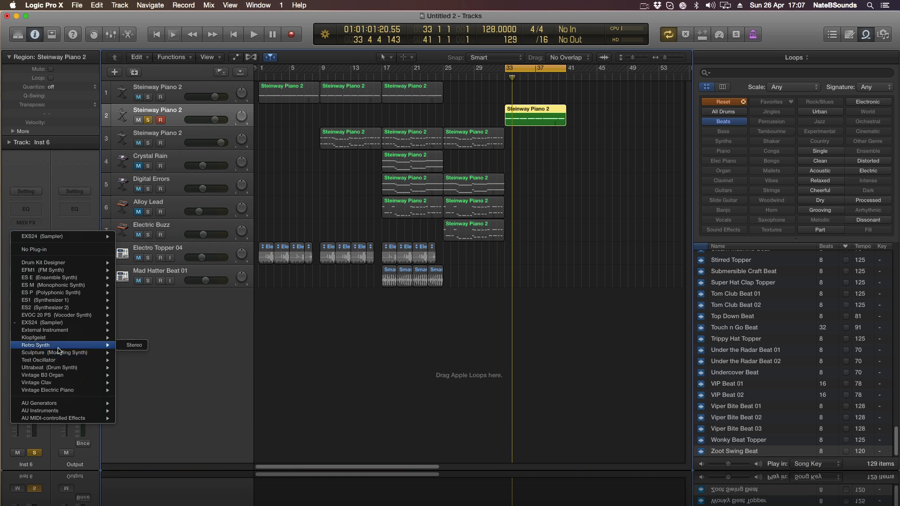
pyautogui.click(149, 346)
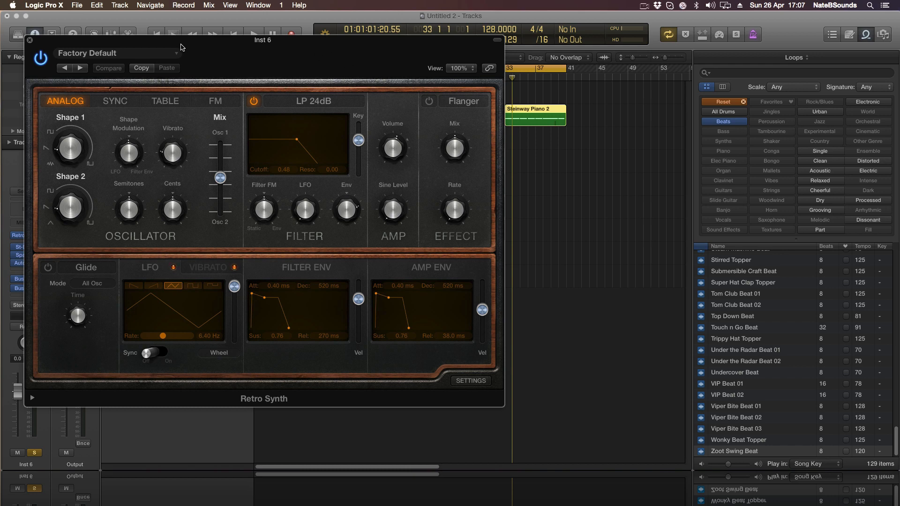
pyautogui.click(179, 51)
pyautogui.moveTo(125, 221)
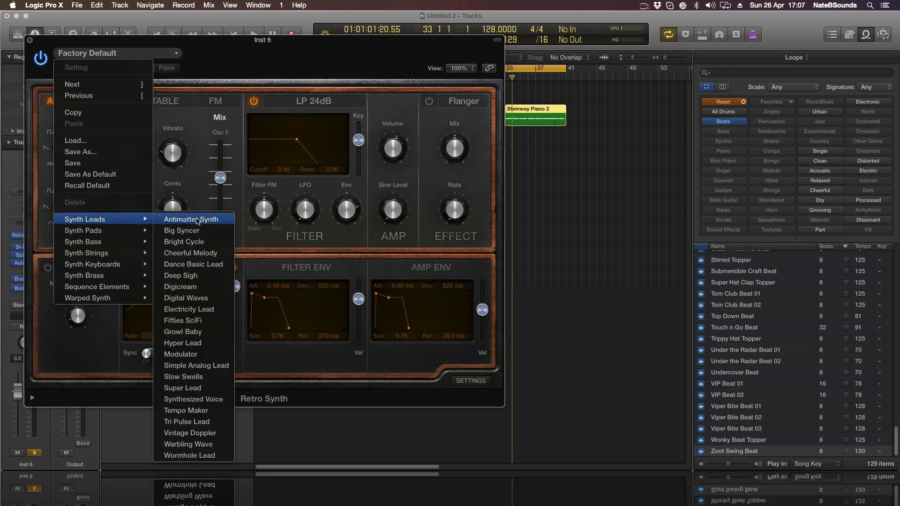
pyautogui.click(197, 222)
pyautogui.moveTo(267, 45); pyautogui.dragTo(428, 123)
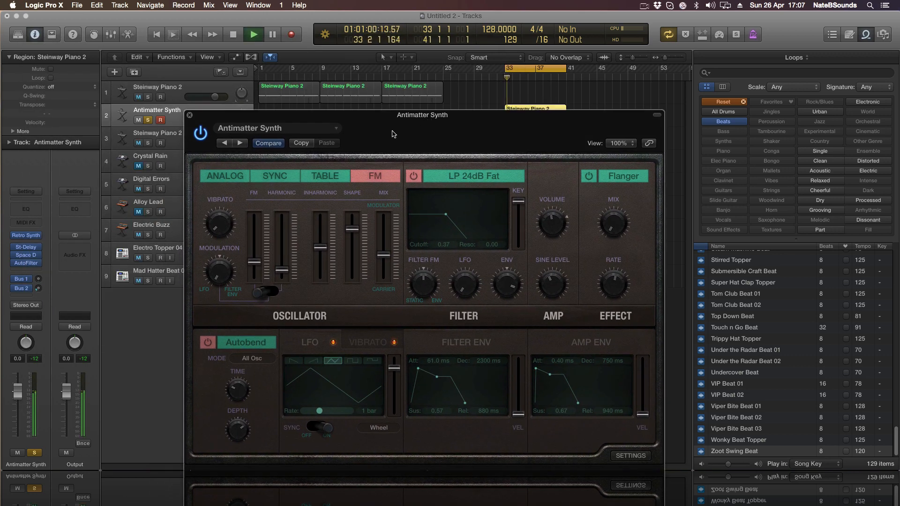
# - Step through the Retro Synth lead presets to Cheerful Melody, close the plug-in and unsolo the track
pyautogui.click(240, 143)
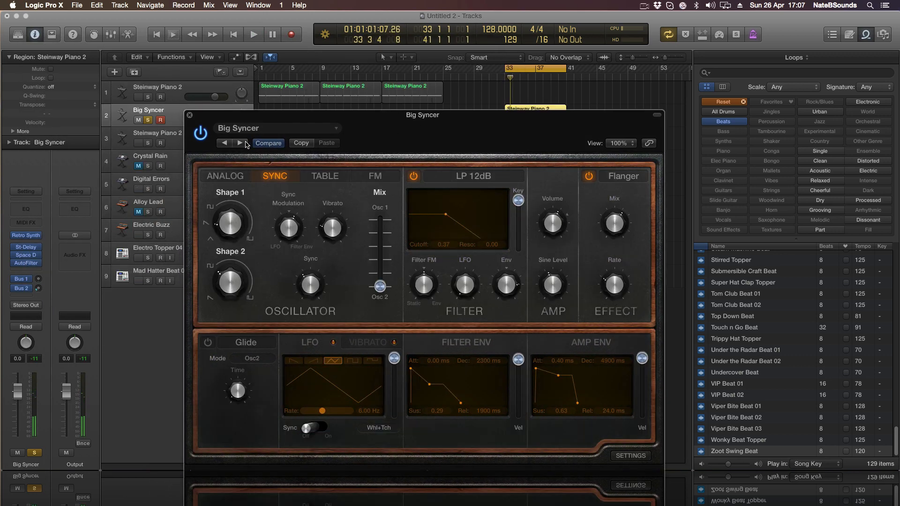
pyautogui.click(240, 143)
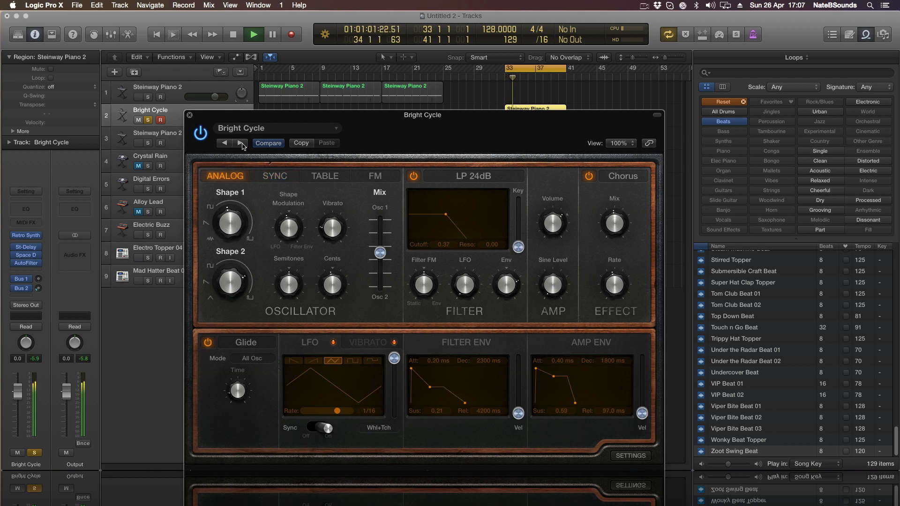
pyautogui.click(240, 143)
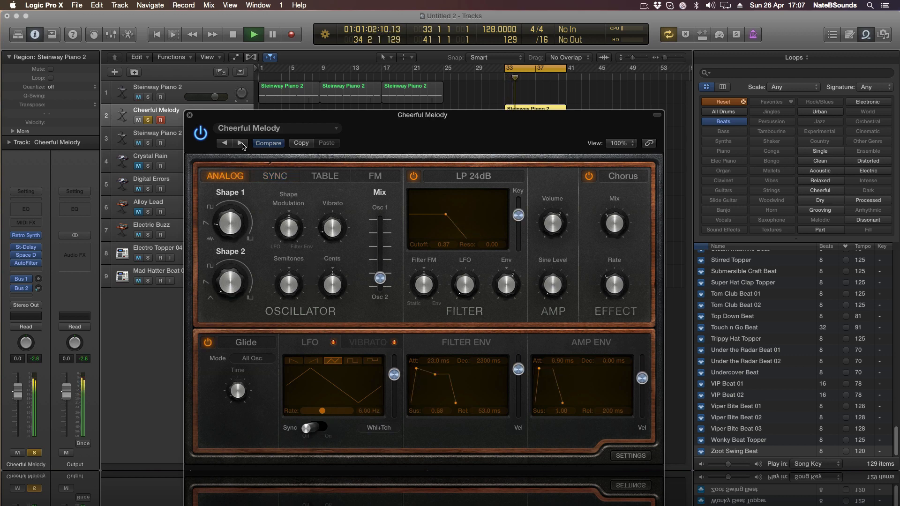
pyautogui.press('space')
pyautogui.click(189, 116)
pyautogui.click(150, 121)
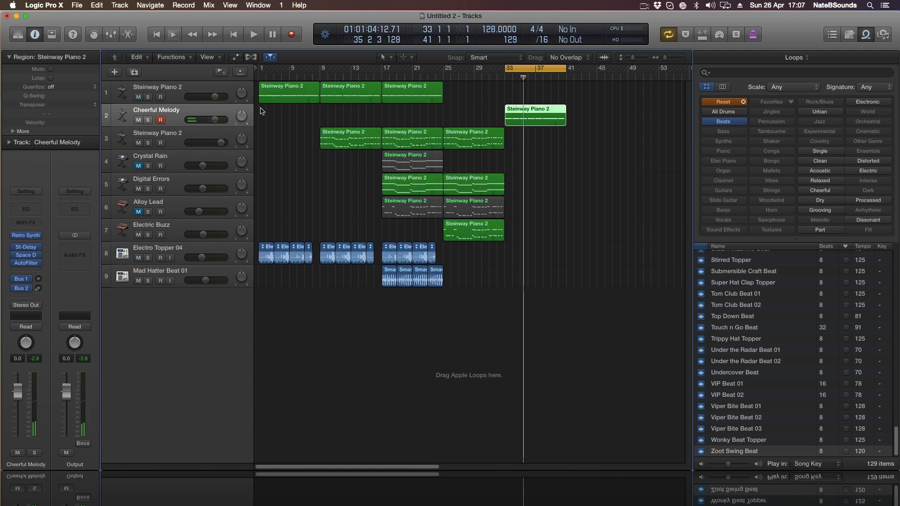
# - Move the Cheerful Melody region to bar 25, play into it and set the cycle range to bars 25 to 33
pyautogui.click(437, 78)
pyautogui.press('space')
pyautogui.moveTo(525, 117); pyautogui.dragTo(463, 119)
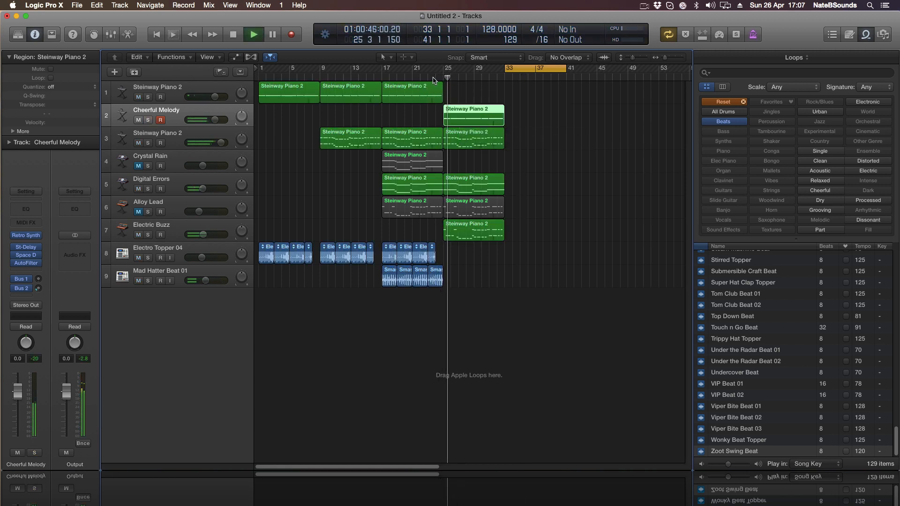
pyautogui.click(433, 78)
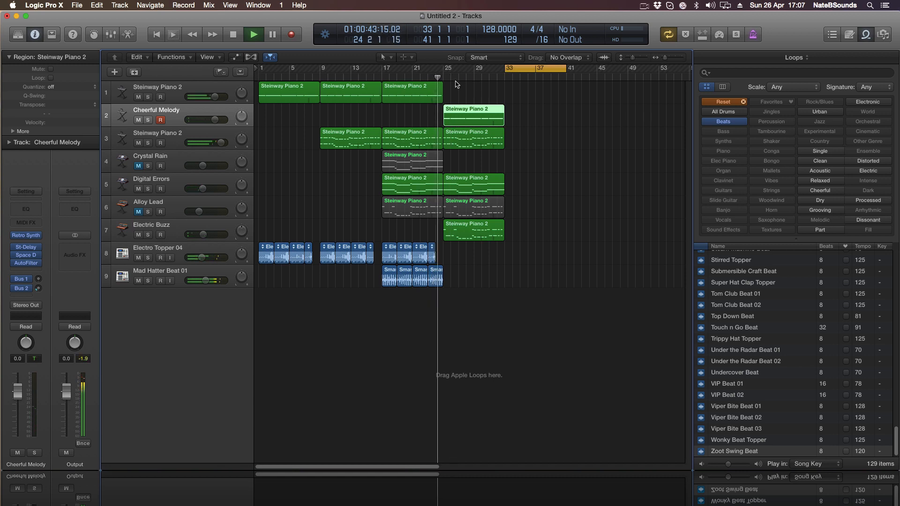
pyautogui.moveTo(451, 70); pyautogui.dragTo(506, 71)
pyautogui.click(552, 172)
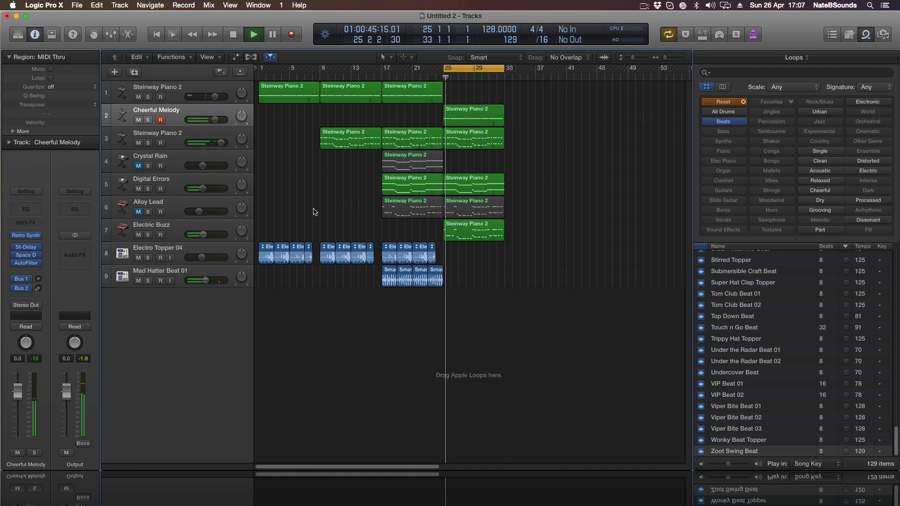
# - Raise the Digital Errors track's volume slightly while Electric Buzz is muted, and unmute Electric Buzz before stopping playback
pyautogui.click(138, 235)
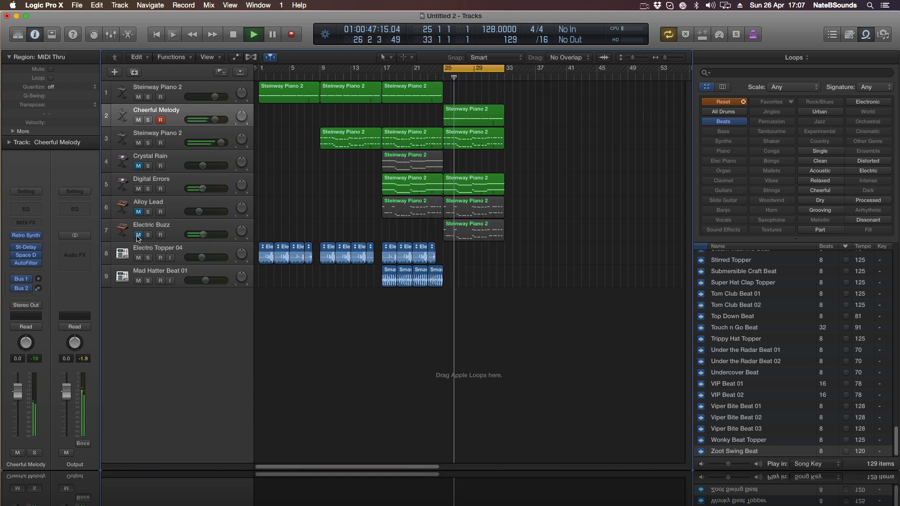
pyautogui.moveTo(202, 189); pyautogui.dragTo(207, 189)
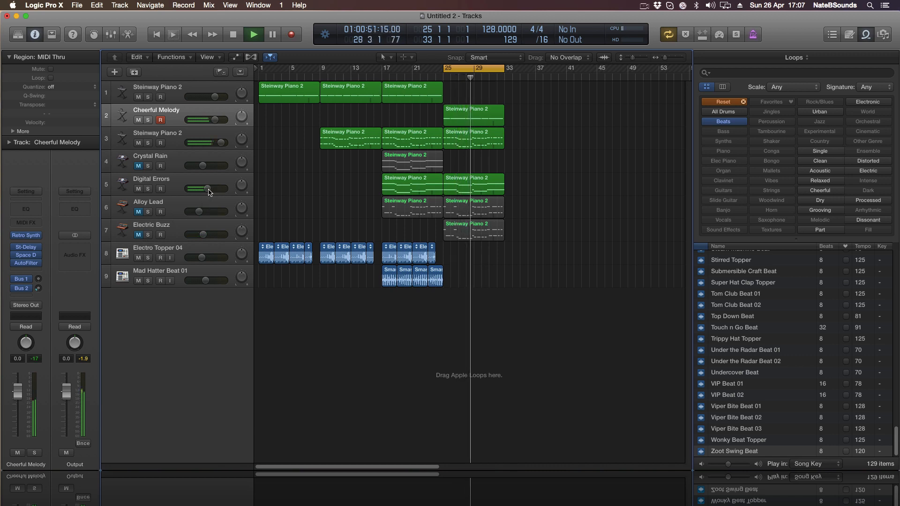
pyautogui.click(141, 236)
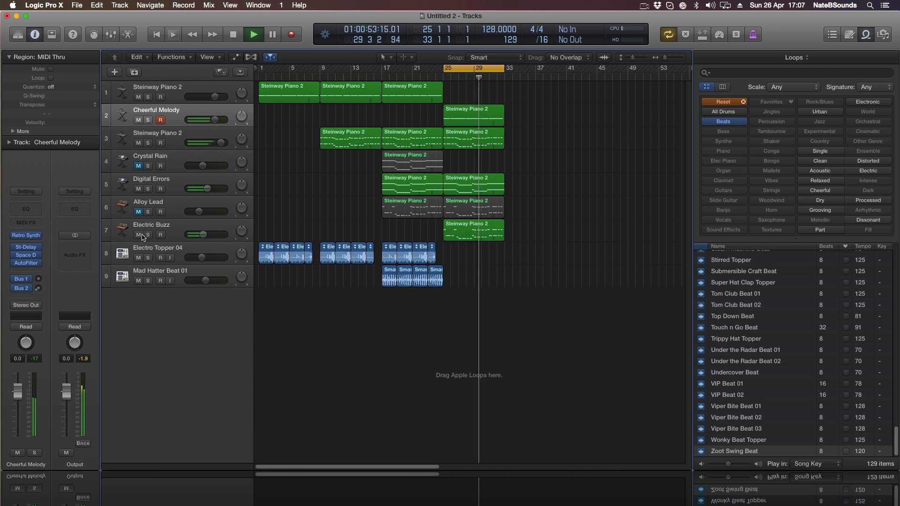
pyautogui.press('space')
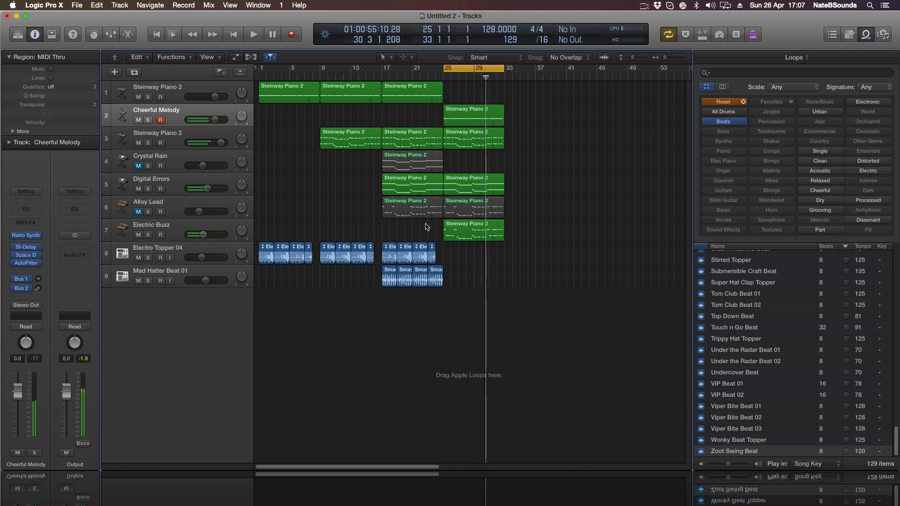
# - Slightly lengthen the pair of notes before bar 30 in the Electric Buzz region's Piano Roll, play from bar 25 and close the editor
pyautogui.doubleClick(452, 224)
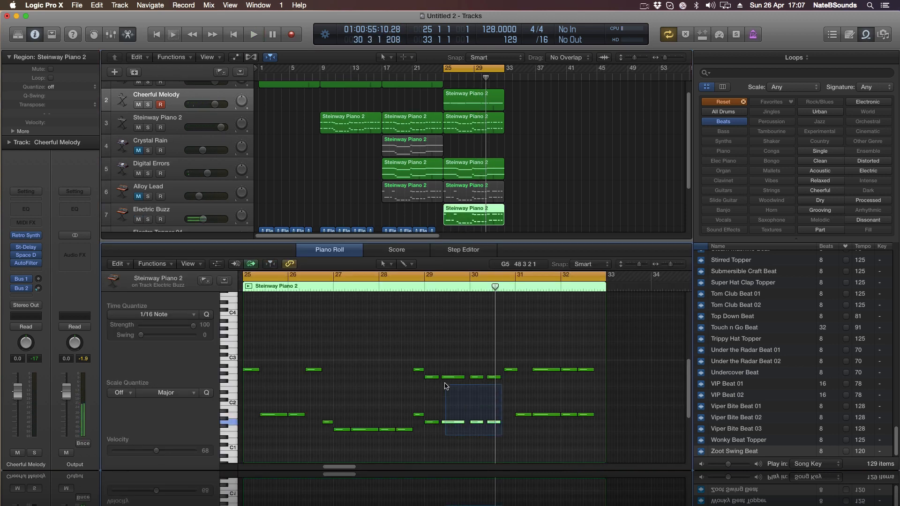
pyautogui.moveTo(436, 377); pyautogui.dragTo(439, 377)
pyautogui.click(458, 370)
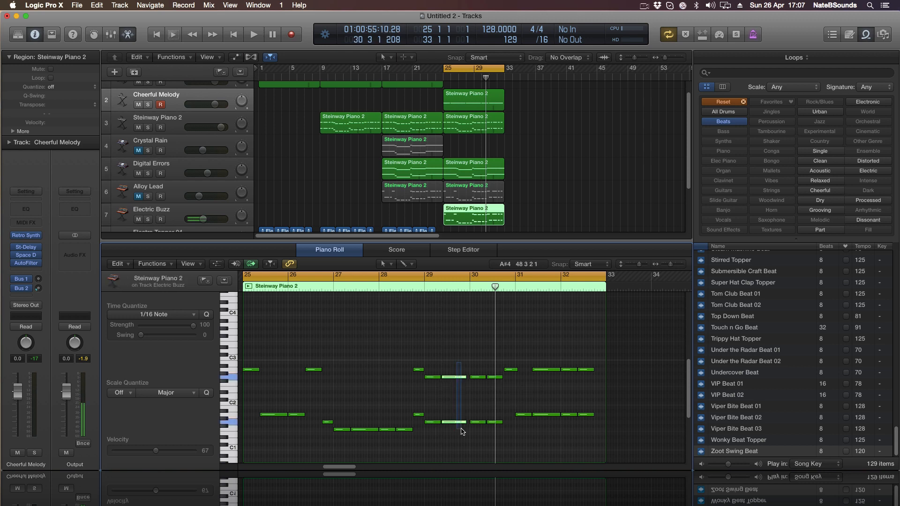
pyautogui.moveTo(460, 429); pyautogui.dragTo(462, 429)
pyautogui.moveTo(464, 423); pyautogui.dragTo(467, 423)
pyautogui.click(244, 282)
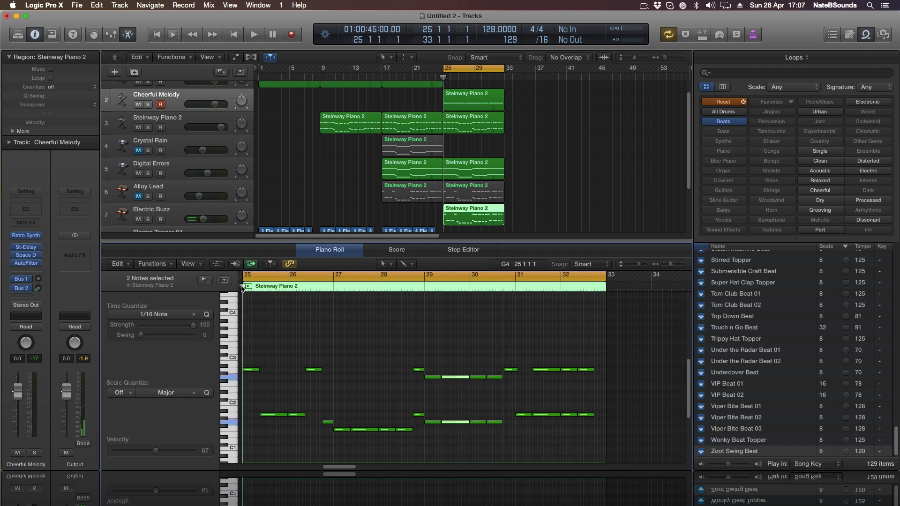
pyautogui.press('space')
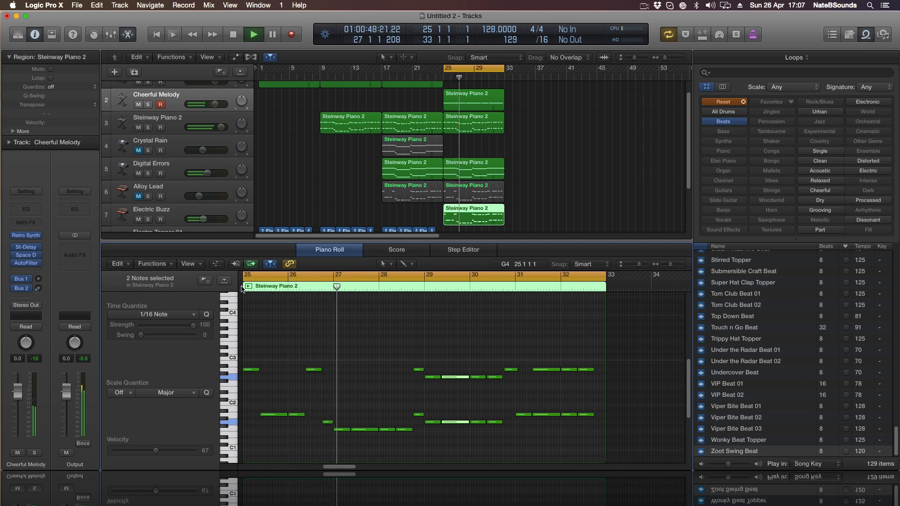
pyautogui.click(347, 250)
pyautogui.click(647, 195)
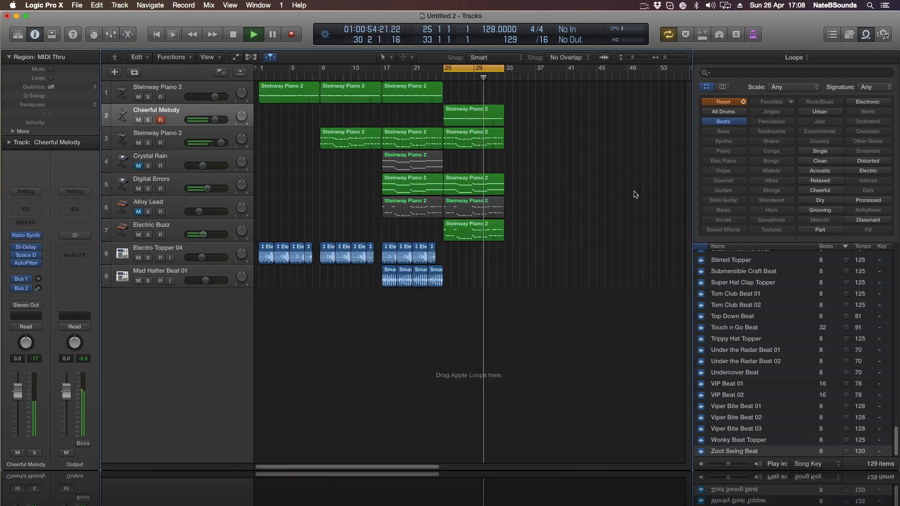
# - Delete the bar 25 region from the lower Steinway Piano 2 track and extend the last Electro Topper 04 loop towards bar 25
pyautogui.click(148, 142)
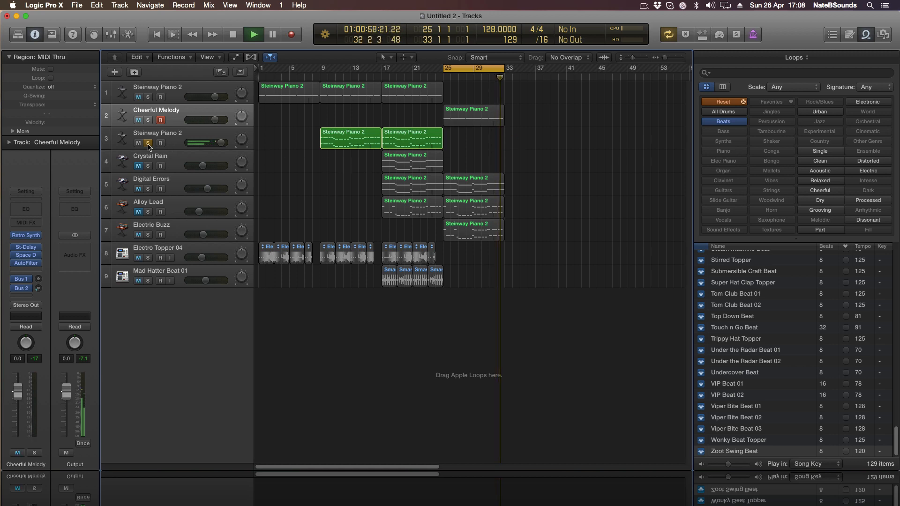
pyautogui.click(148, 143)
pyautogui.click(416, 79)
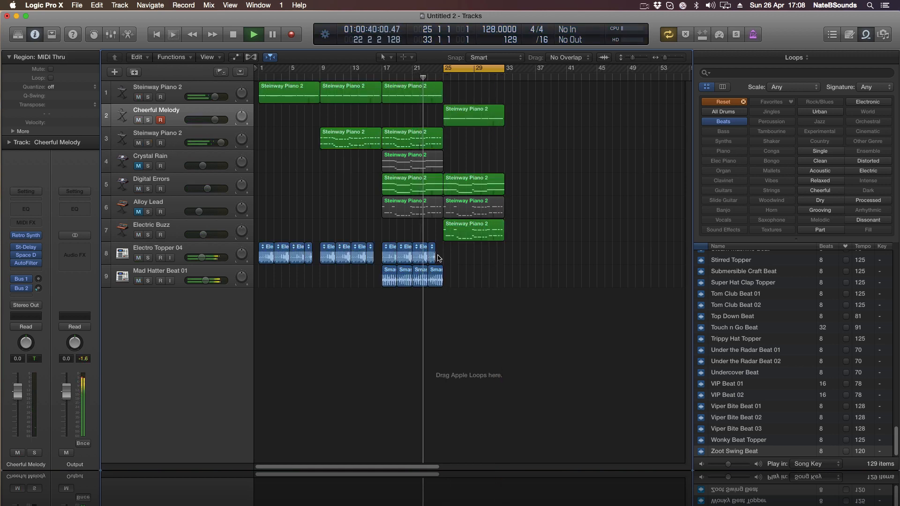
pyautogui.moveTo(435, 258); pyautogui.dragTo(440, 257)
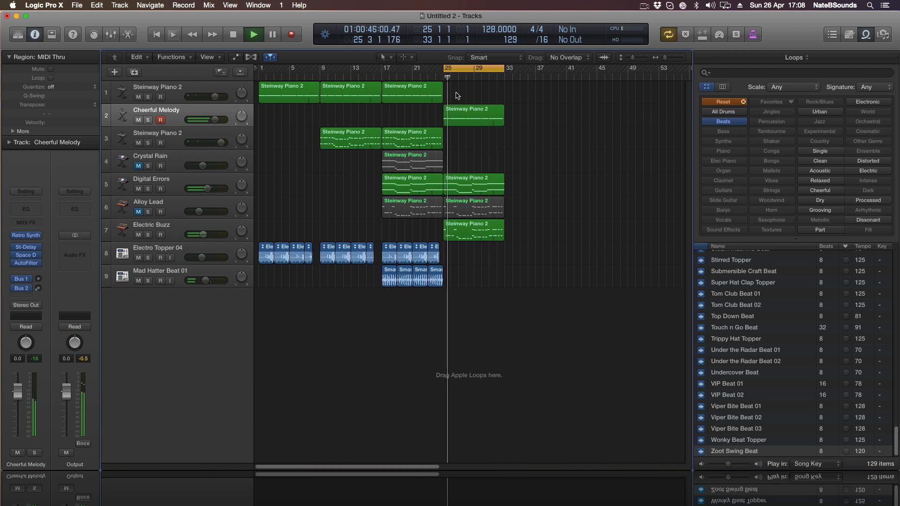
# - Turn off cycling, solo and select Electric Buzz, and turn its Direction Mixer's direction slightly off centre
pyautogui.click(461, 69)
pyautogui.click(148, 235)
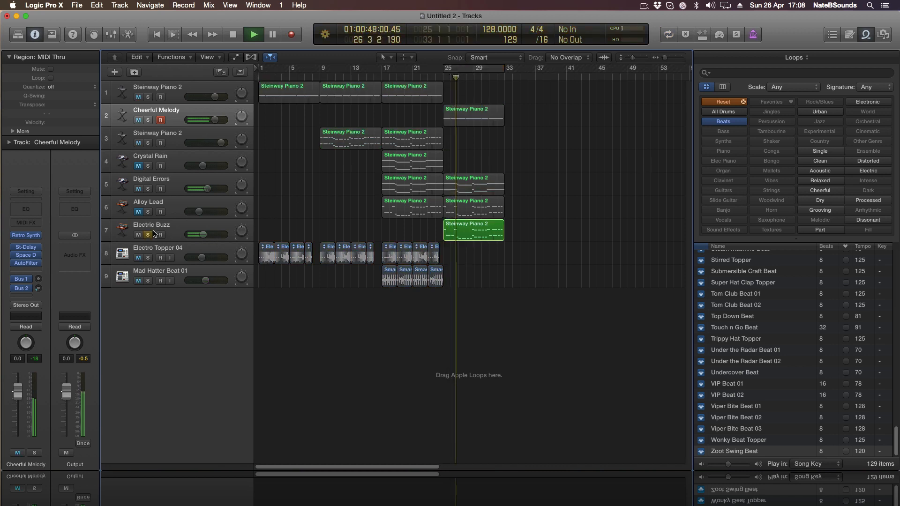
pyautogui.click(123, 233)
pyautogui.moveTo(28, 265)
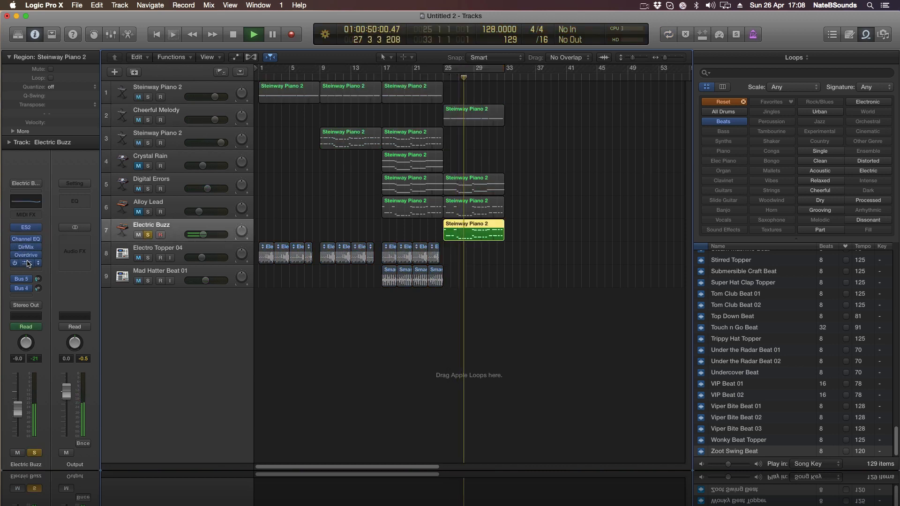
pyautogui.click(29, 264)
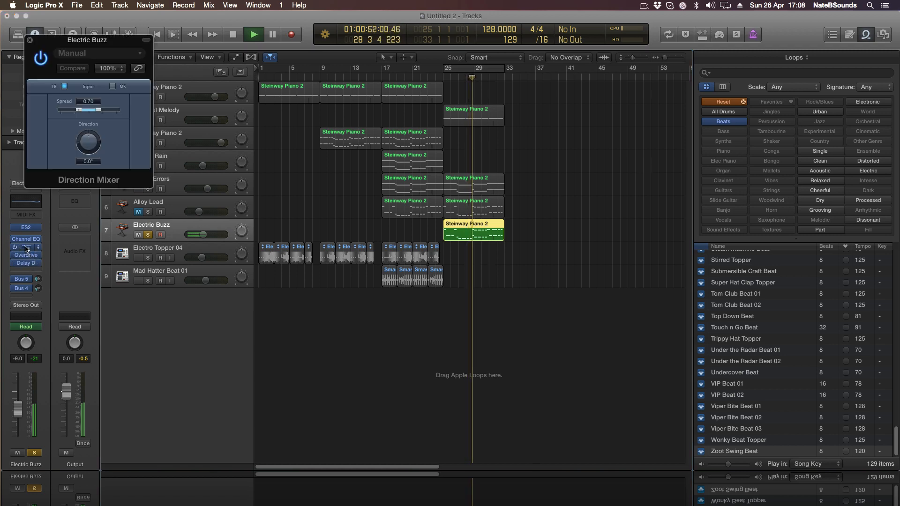
pyautogui.moveTo(88, 142)
pyautogui.mouseDown()
pyautogui.moveTo(95, 121)
pyautogui.moveTo(95, 143)
pyautogui.mouseUp()
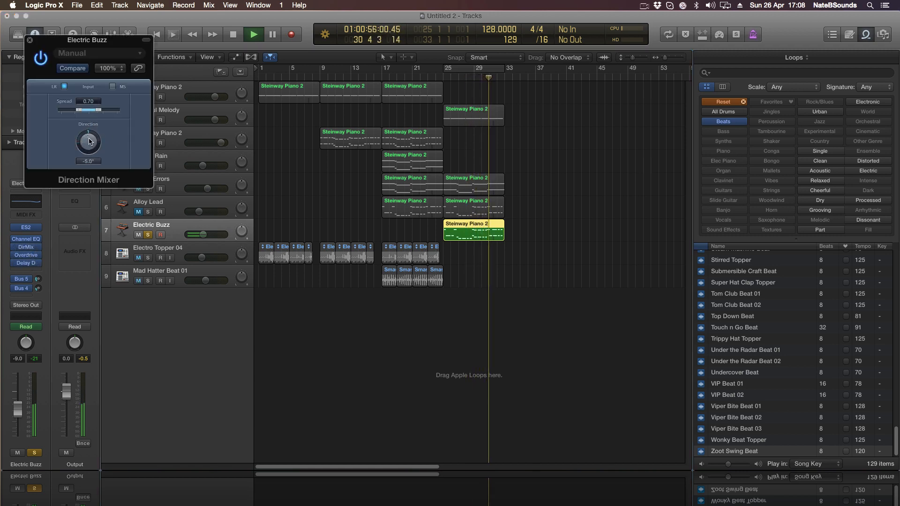
# - Set Electric Buzz's Overdrive to 19.50 dB drive and -4.5 dB output, re-enable cycling, unsolo the track and close both plug-ins
pyautogui.click(29, 255)
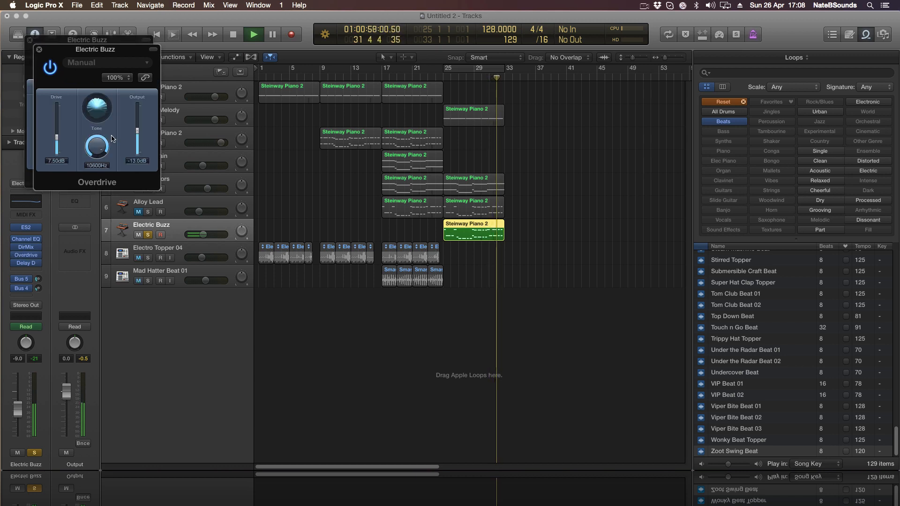
pyautogui.moveTo(57, 131); pyautogui.dragTo(56, 114)
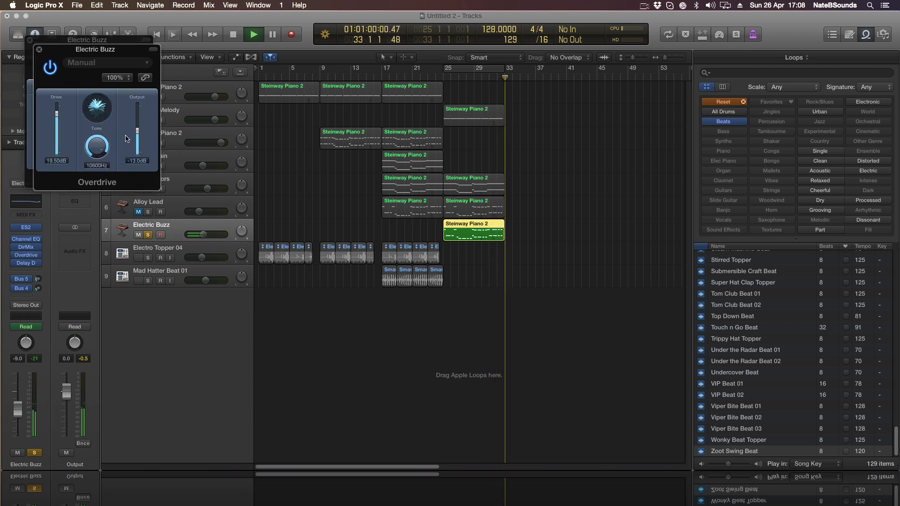
pyautogui.click(459, 71)
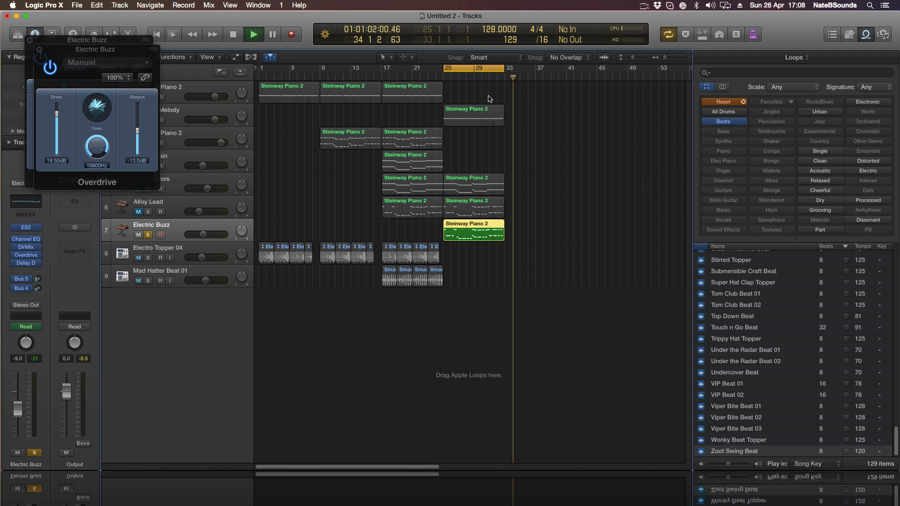
pyautogui.click(444, 79)
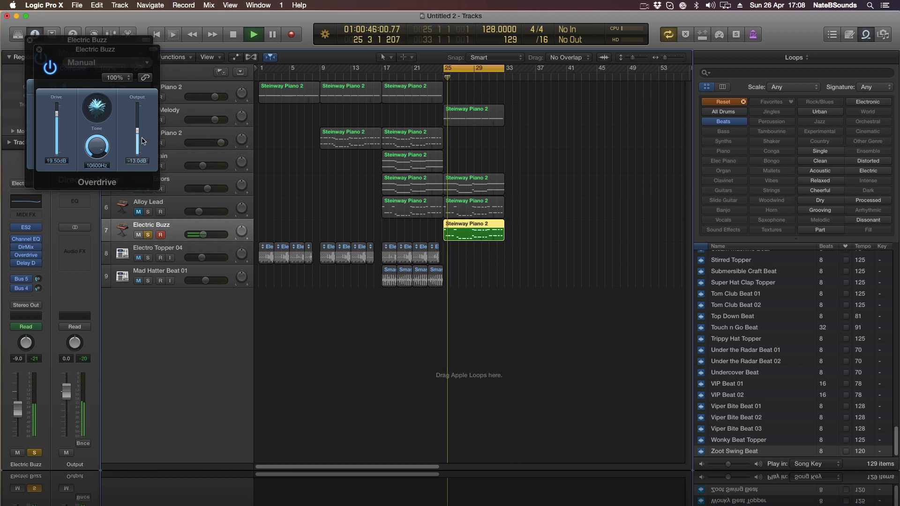
pyautogui.moveTo(139, 142); pyautogui.dragTo(140, 135)
pyautogui.click(149, 235)
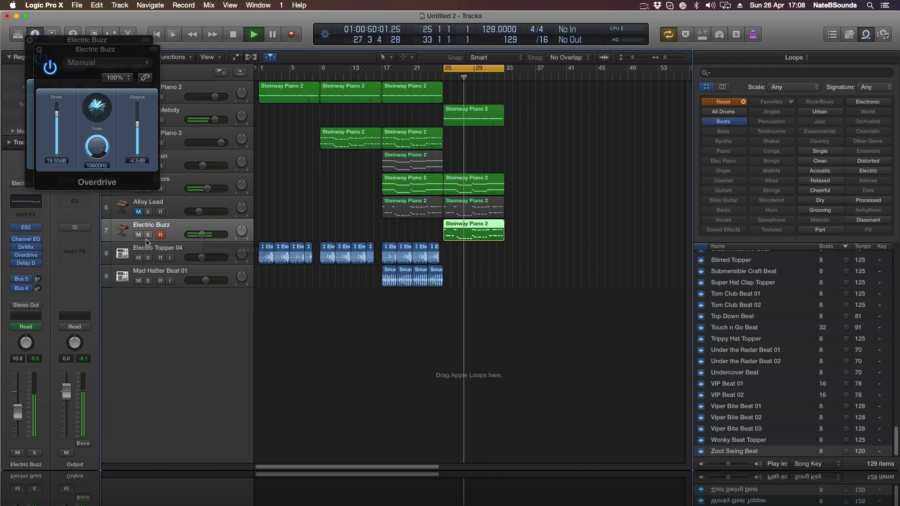
pyautogui.click(39, 49)
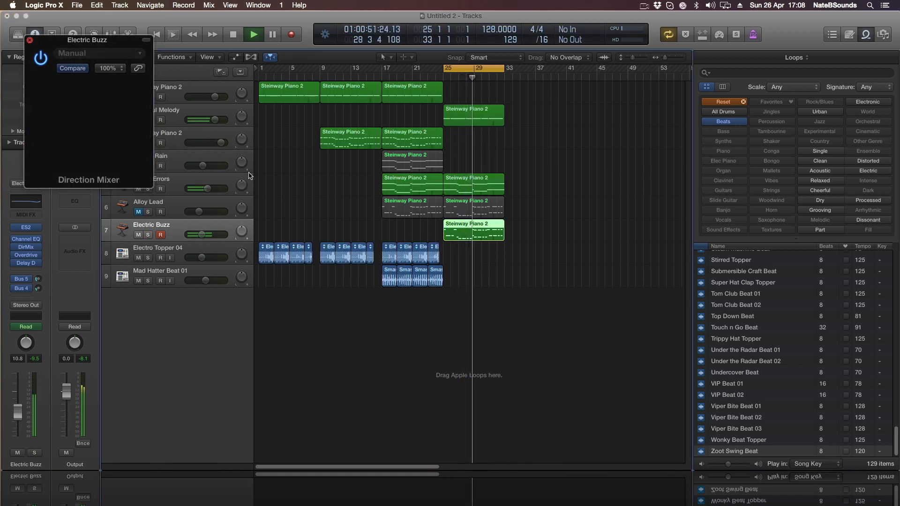
pyautogui.click(29, 40)
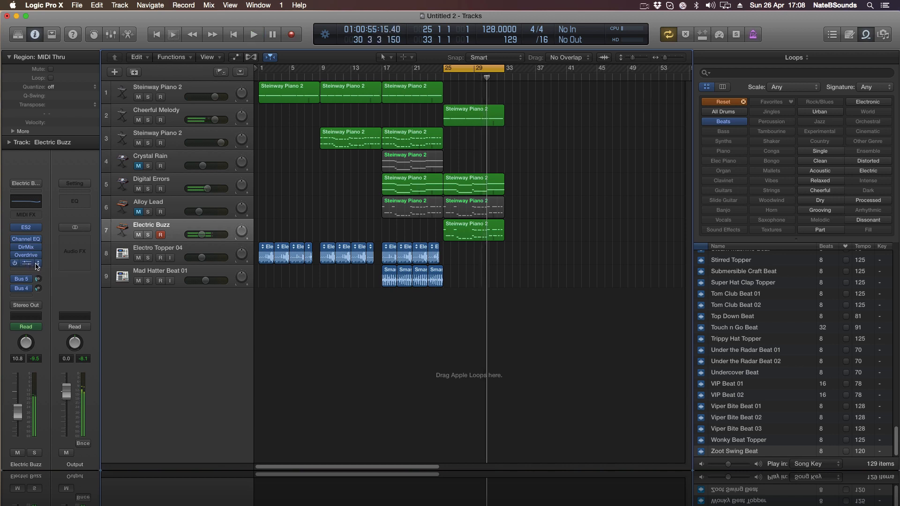
# - Solo Electric Buzz, replace its Delay Designer with a Stereo Delay, reduce the delay's output mix and close it
pyautogui.click(148, 236)
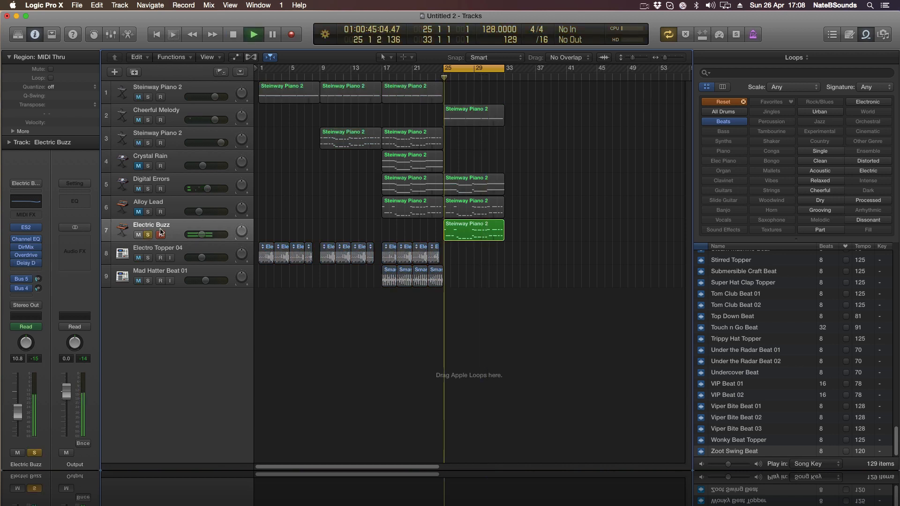
pyautogui.click(37, 266)
pyautogui.moveTo(46, 298)
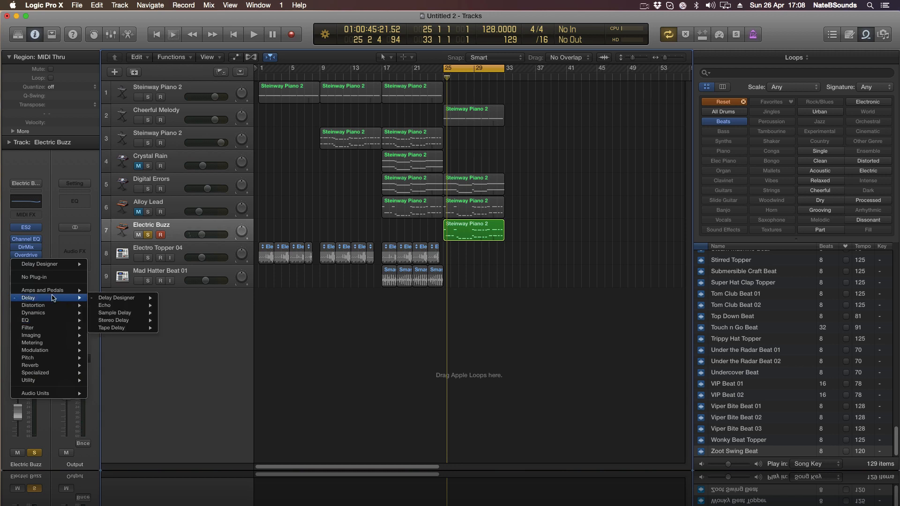
pyautogui.moveTo(134, 320)
pyautogui.click(176, 320)
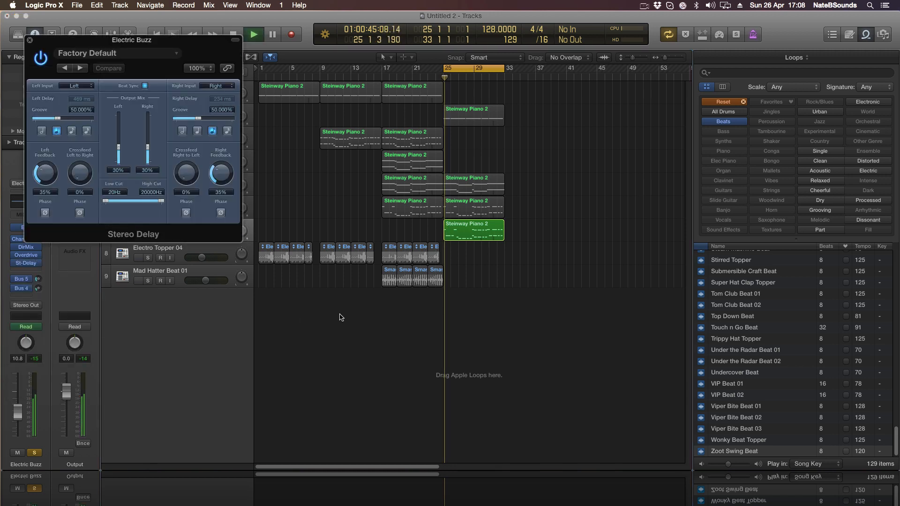
pyautogui.moveTo(147, 147); pyautogui.dragTo(118, 152)
pyautogui.press('space')
pyautogui.click(30, 40)
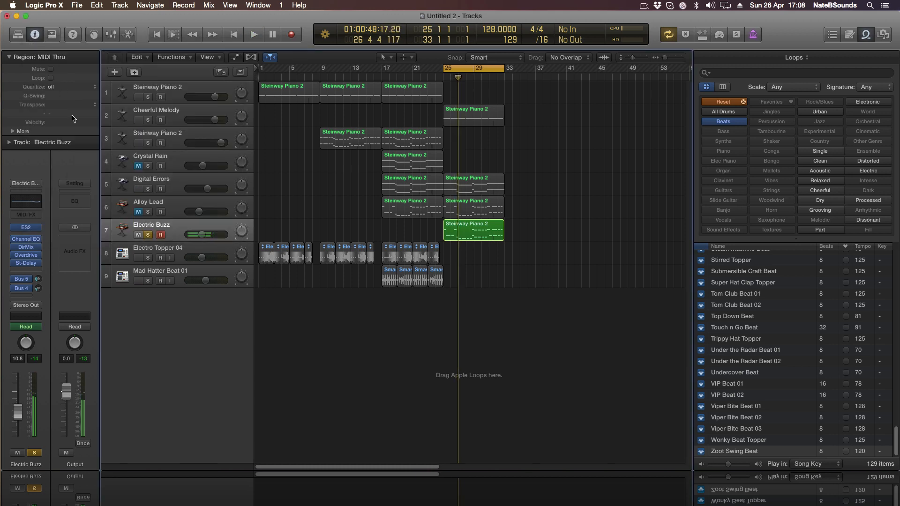
# - Add a Space Designer reverb to Electric Buzz and load the medium hall preset 1.4s Bright Hall
pyautogui.click(39, 270)
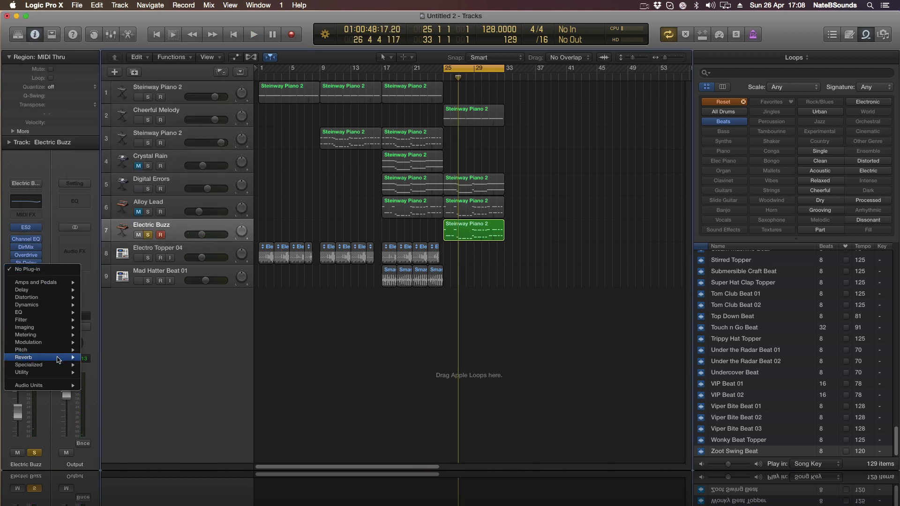
pyautogui.moveTo(42, 357)
pyautogui.click(173, 380)
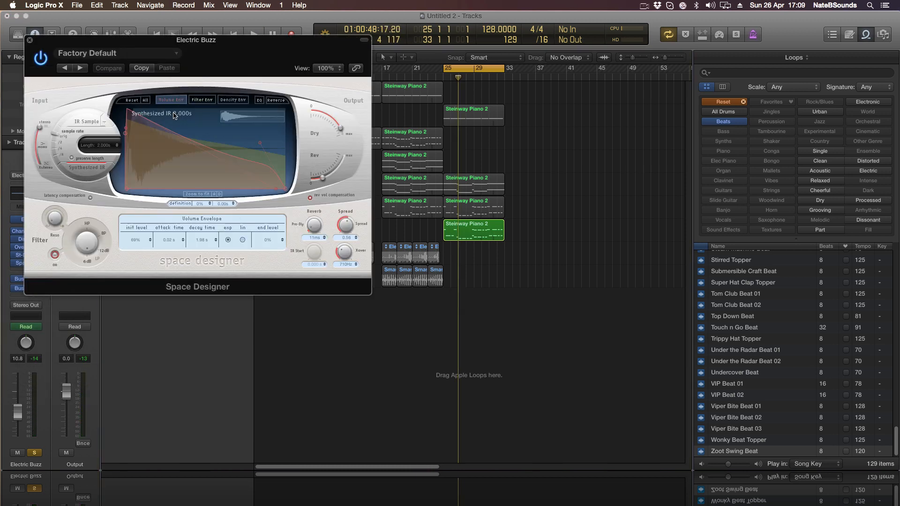
pyautogui.click(125, 54)
pyautogui.moveTo(114, 238)
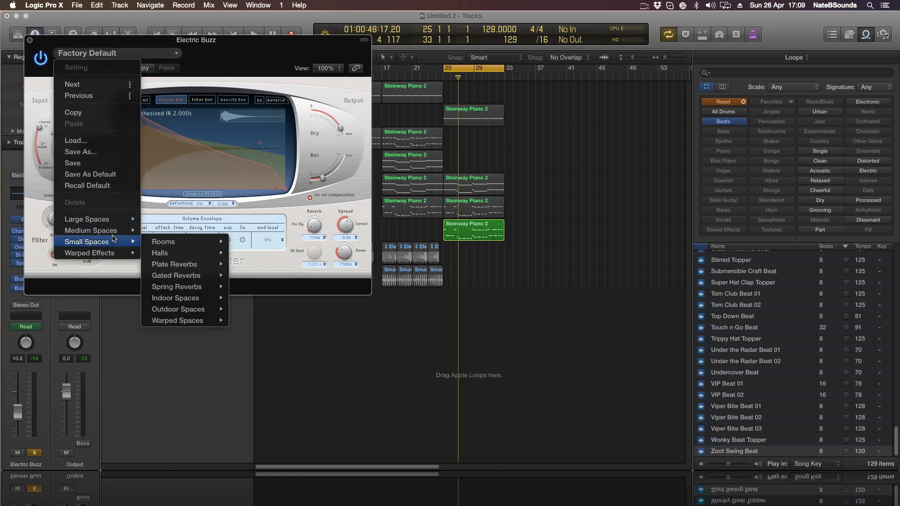
pyautogui.moveTo(188, 242)
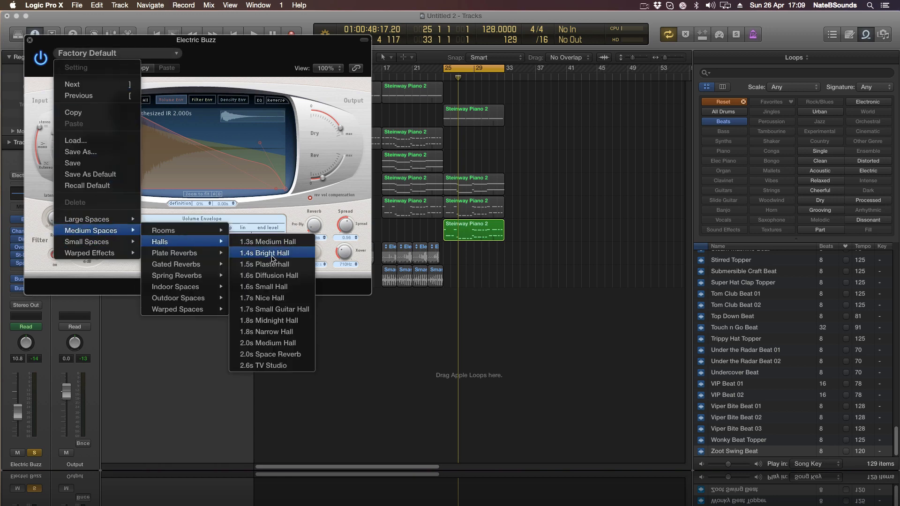
pyautogui.click(272, 259)
# - Audition the Space Designer presets during playback up to 1.2s Tabla Plate, close the plug-in and stop playback
pyautogui.press('space')
pyautogui.moveTo(249, 48); pyautogui.dragTo(445, 206)
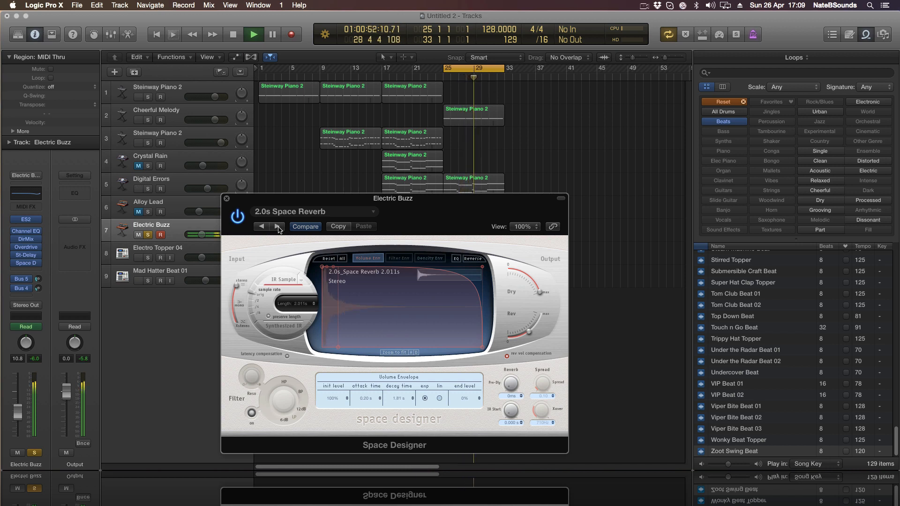
pyautogui.click(278, 227)
pyautogui.click(278, 227)
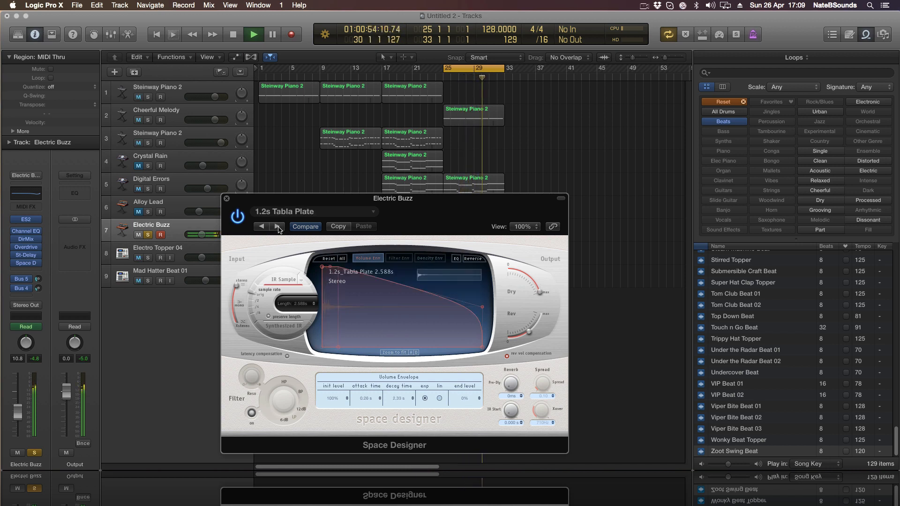
pyautogui.click(227, 201)
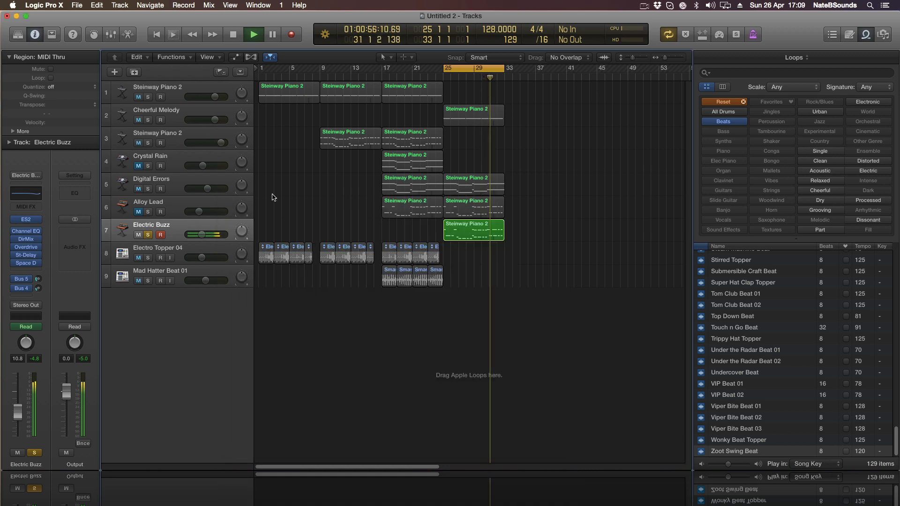
pyautogui.press('space')
# - Shape Electric Buzz's Channel EQ: -14.5 dB at 3100 Hz, +5.0 dB at 92 Hz, +5.5 dB at 270 Hz, 12 dB/Oct low cut at 70 Hz
pyautogui.click(31, 193)
pyautogui.moveTo(406, 175)
pyautogui.mouseDown()
pyautogui.moveTo(314, 180)
pyautogui.moveTo(355, 197)
pyautogui.moveTo(307, 182)
pyautogui.moveTo(395, 175)
pyautogui.mouseUp()
pyautogui.press('space')
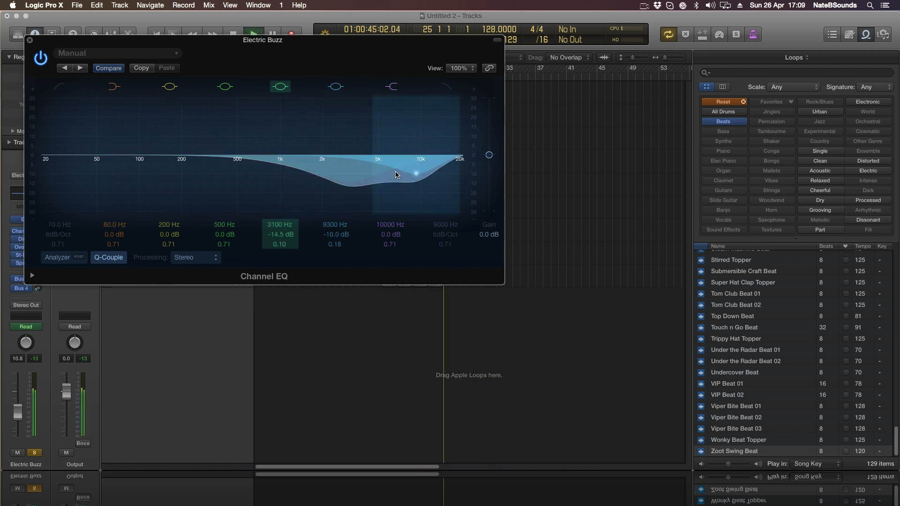
pyautogui.moveTo(171, 172); pyautogui.dragTo(190, 165)
pyautogui.moveTo(121, 164)
pyautogui.mouseDown()
pyautogui.moveTo(89, 162)
pyautogui.moveTo(132, 155)
pyautogui.mouseUp()
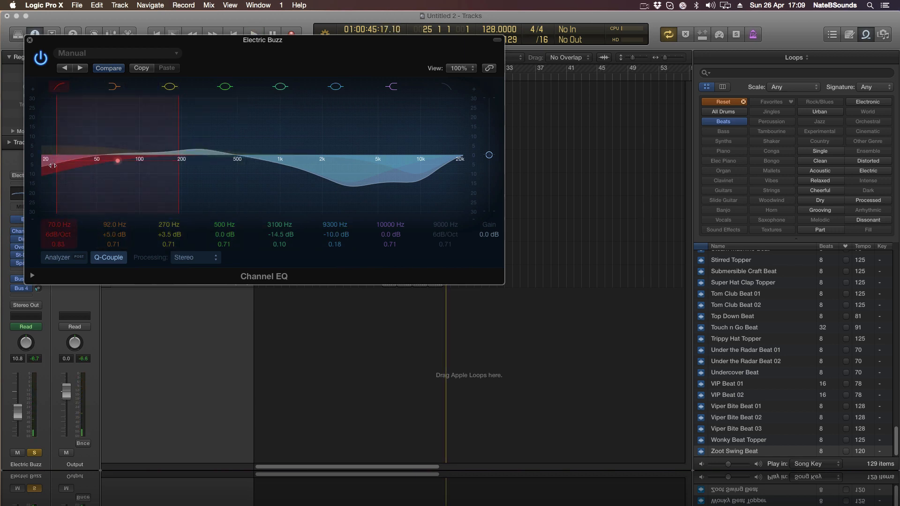
pyautogui.moveTo(52, 166); pyautogui.dragTo(65, 165)
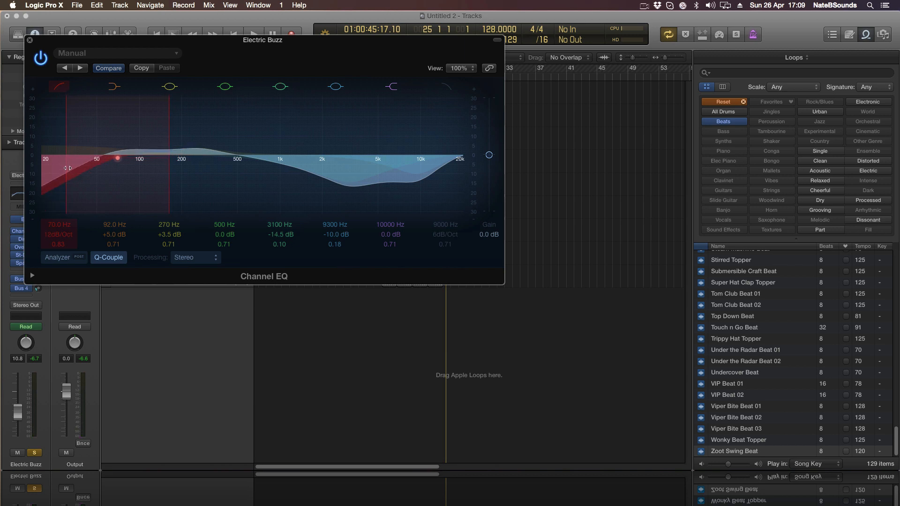
pyautogui.press('space')
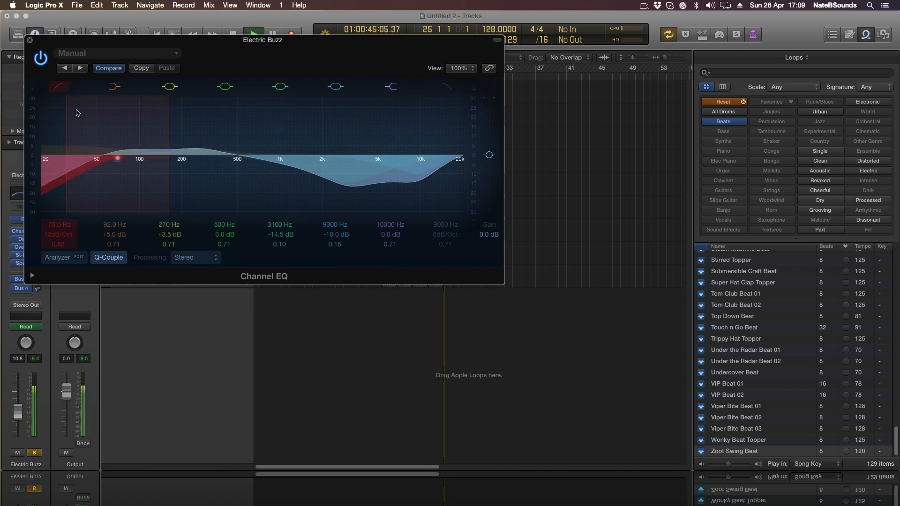
pyautogui.moveTo(185, 165); pyautogui.dragTo(185, 160)
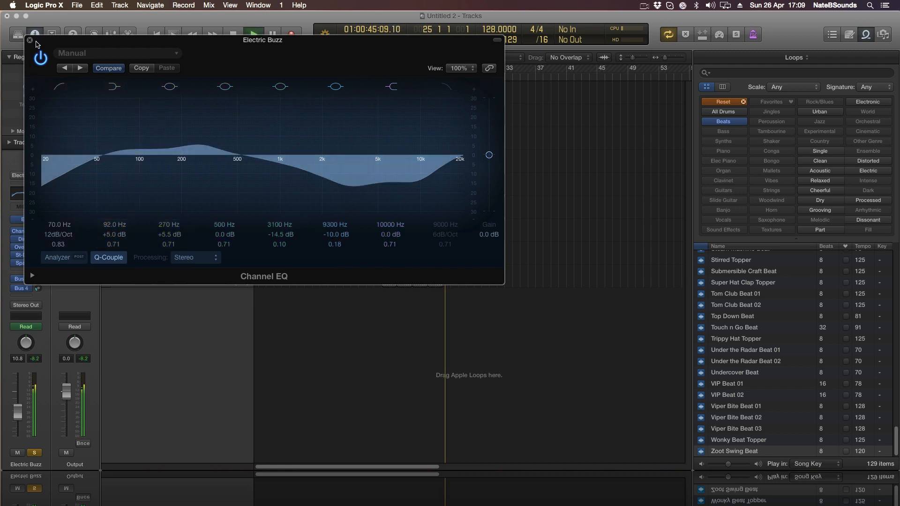
# - Close Electric Buzz's Channel EQ, take the track out of solo and play the full mix
pyautogui.click(31, 40)
pyautogui.press('space')
pyautogui.click(30, 41)
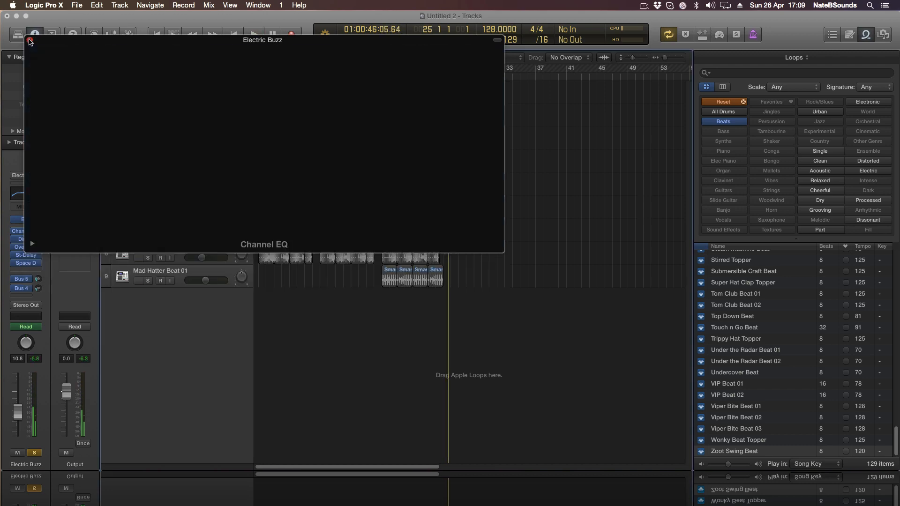
pyautogui.click(148, 234)
pyautogui.press('space')
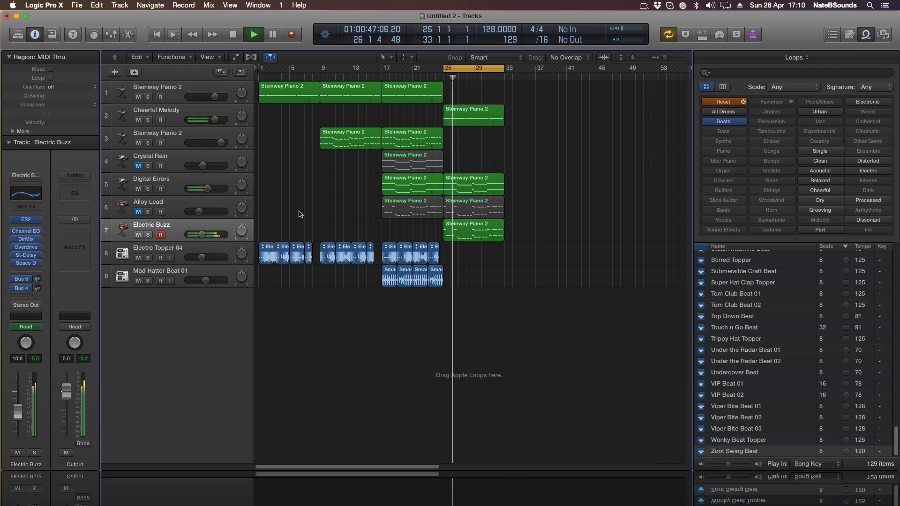
# - Reshape Electric Buzz's Channel EQ to +2.5 dB at 75 Hz, +0.5 dB at 285 Hz, a boost at 4000 Hz and -3.0 dB at 6600 Hz
pyautogui.click(25, 194)
pyautogui.moveTo(189, 136); pyautogui.dragTo(143, 134)
pyautogui.moveTo(196, 127); pyautogui.dragTo(200, 132)
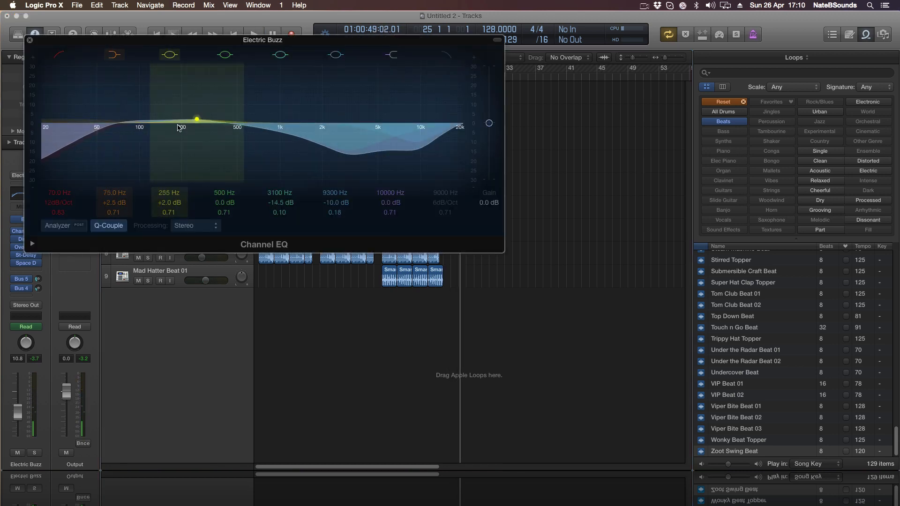
pyautogui.moveTo(350, 162); pyautogui.dragTo(372, 107)
pyautogui.press('space')
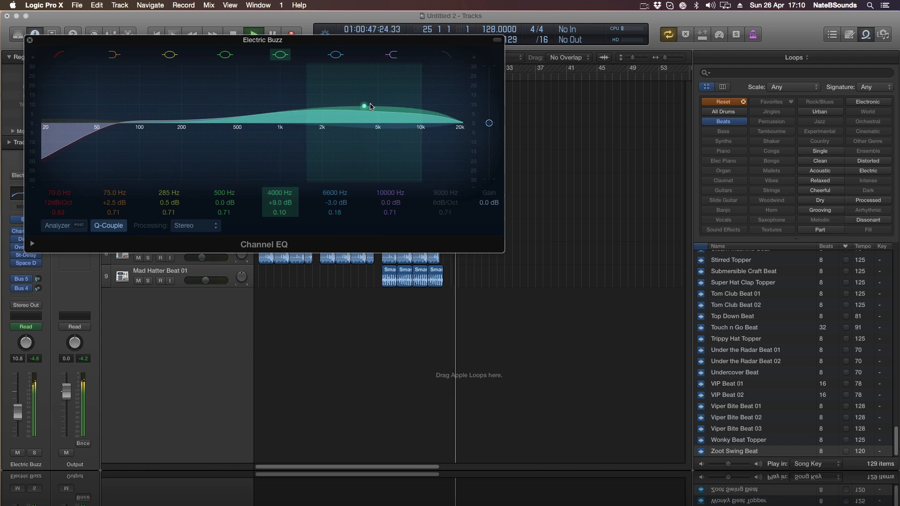
pyautogui.press('space')
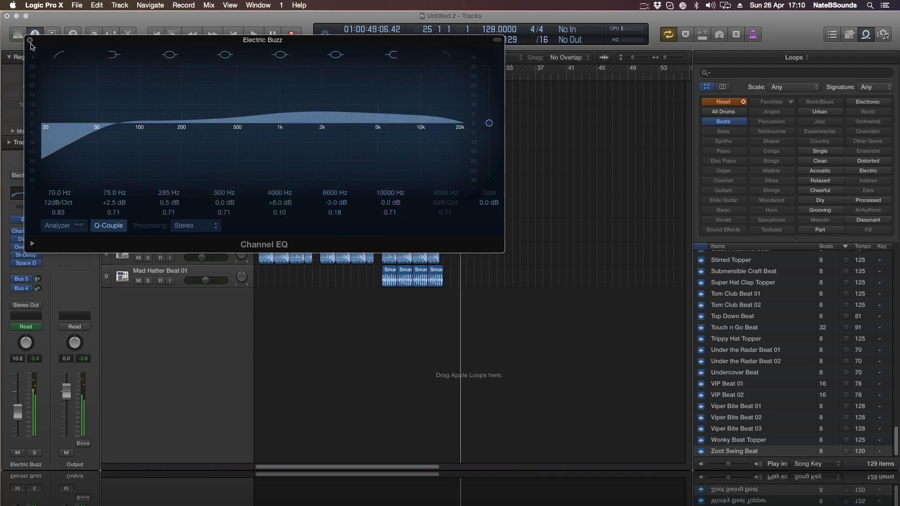
pyautogui.click(30, 41)
# - Lower Electric Buzz's volume to -14.8 dB and raise Cheerful Melody's volume while checking the mix
pyautogui.press('space')
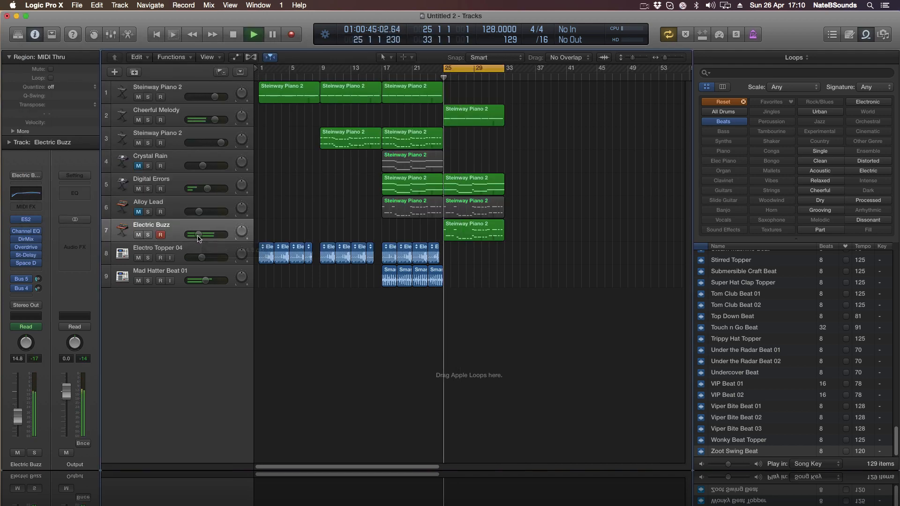
pyautogui.press('space')
pyautogui.moveTo(215, 120); pyautogui.dragTo(221, 120)
pyautogui.press('space')
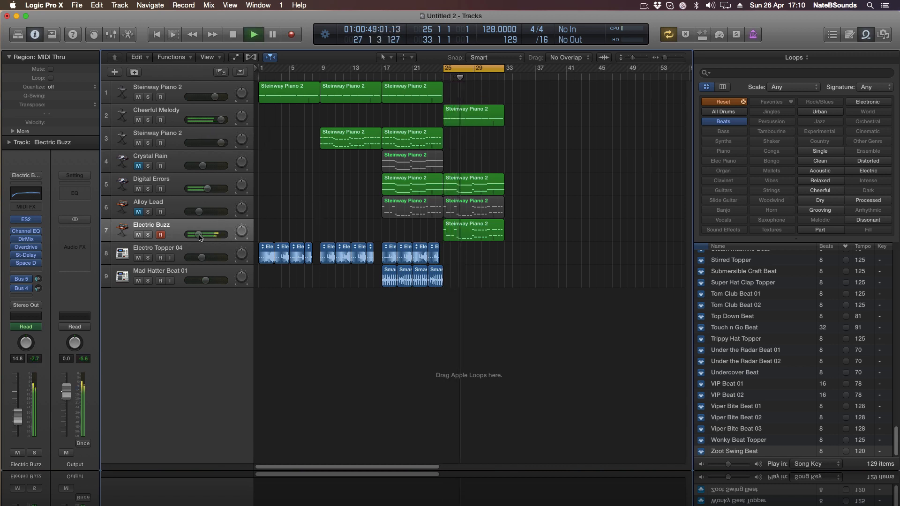
# - Open Cheerful Melody's bar 25 region in the Piano Roll and solo the track to hear its notes
pyautogui.doubleClick(480, 123)
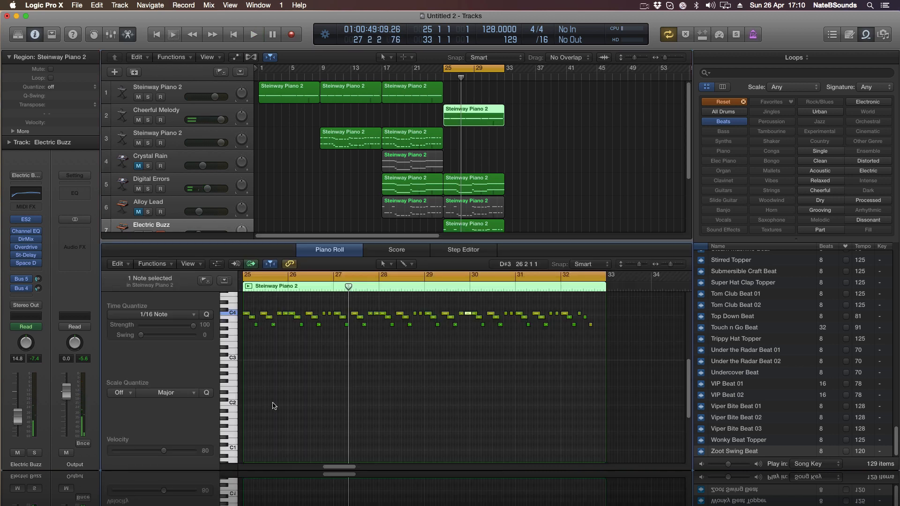
pyautogui.press('space')
pyautogui.scroll(3, 287, 368)
pyautogui.press('space')
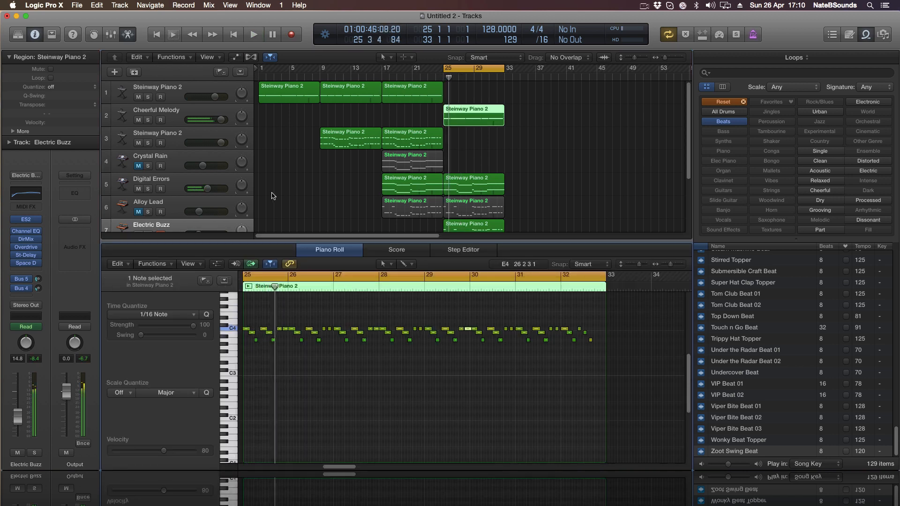
pyautogui.click(149, 120)
pyautogui.press('space')
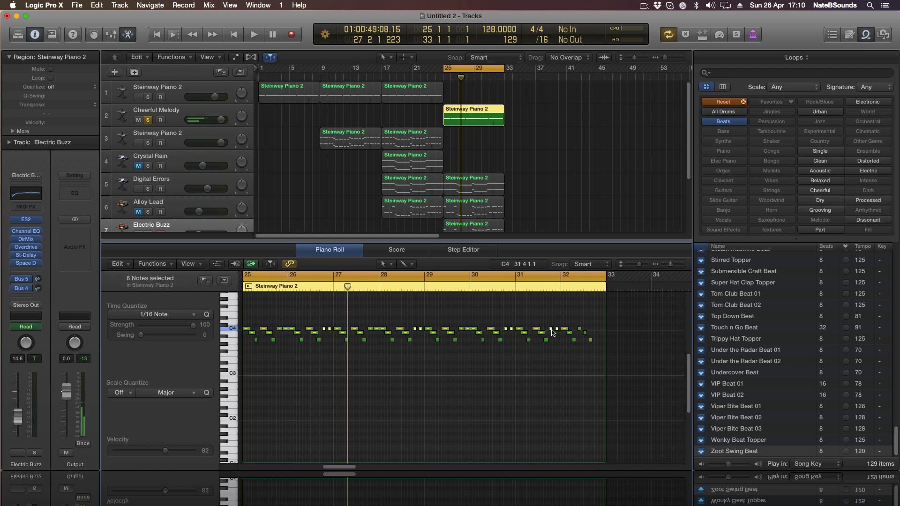
# - Lengthen the eight selected short C4 notes, then unsolo Cheerful Melody and close the Piano Roll
pyautogui.moveTo(552, 333); pyautogui.dragTo(554, 331)
pyautogui.press('space')
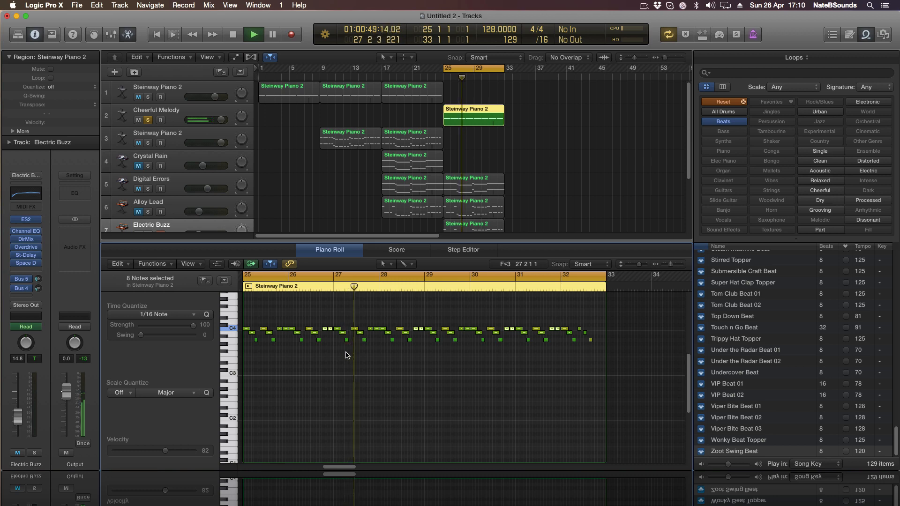
pyautogui.click(148, 121)
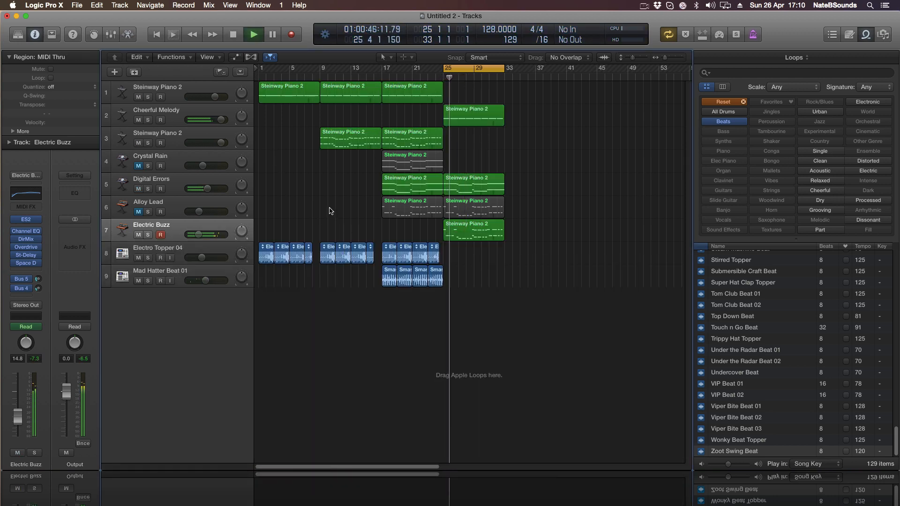
pyautogui.press('space')
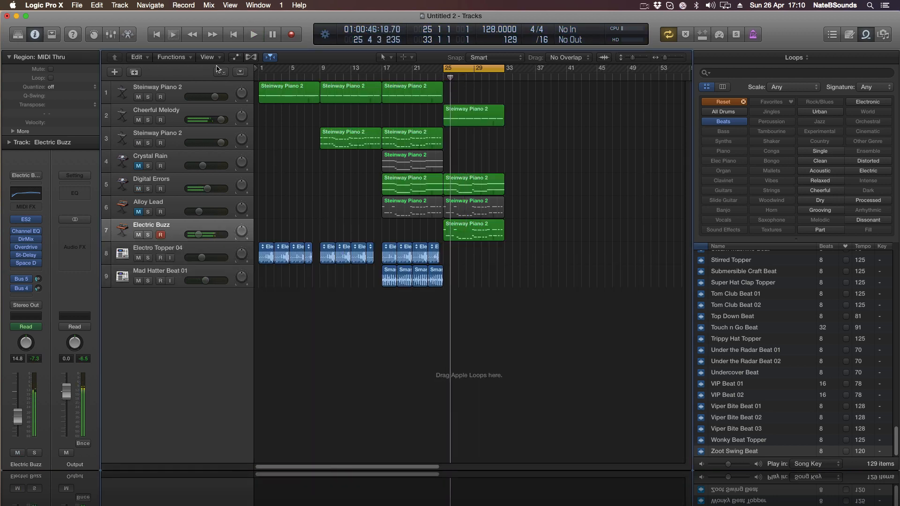
# - Show track automation and insert an AutoFilter on Electric Buzz, keeping its window clear of the track headers
pyautogui.click(234, 57)
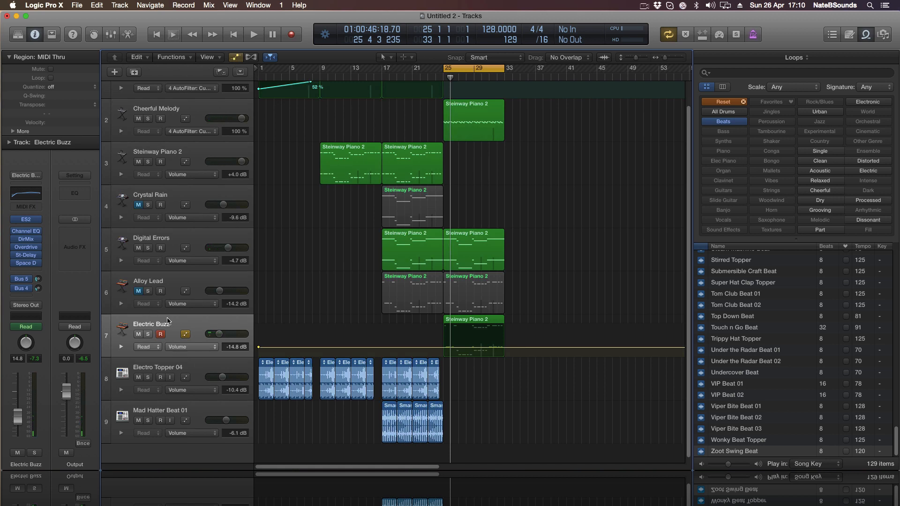
pyautogui.click(259, 350)
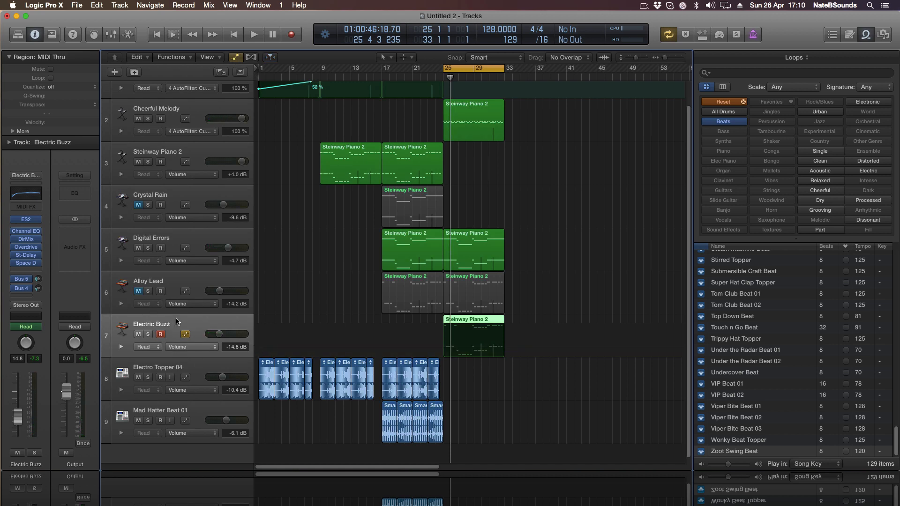
pyautogui.click(41, 271)
pyautogui.moveTo(44, 323)
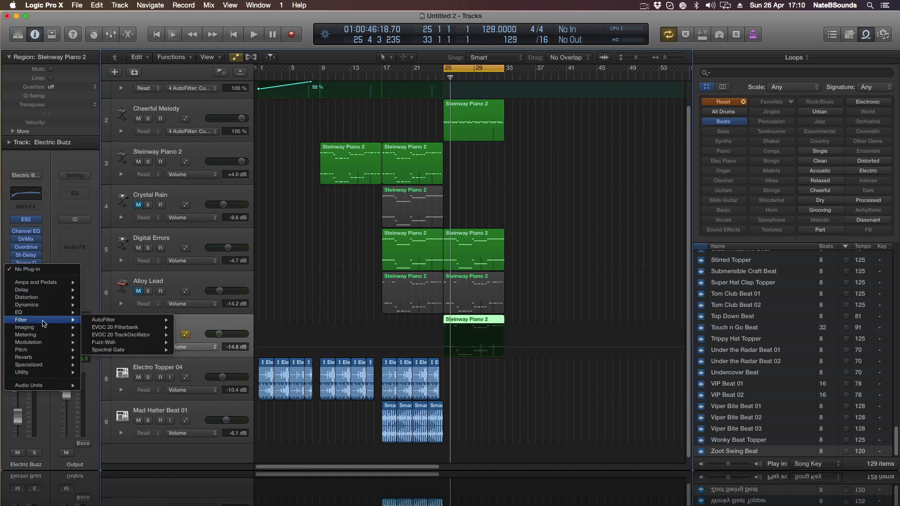
pyautogui.click(191, 320)
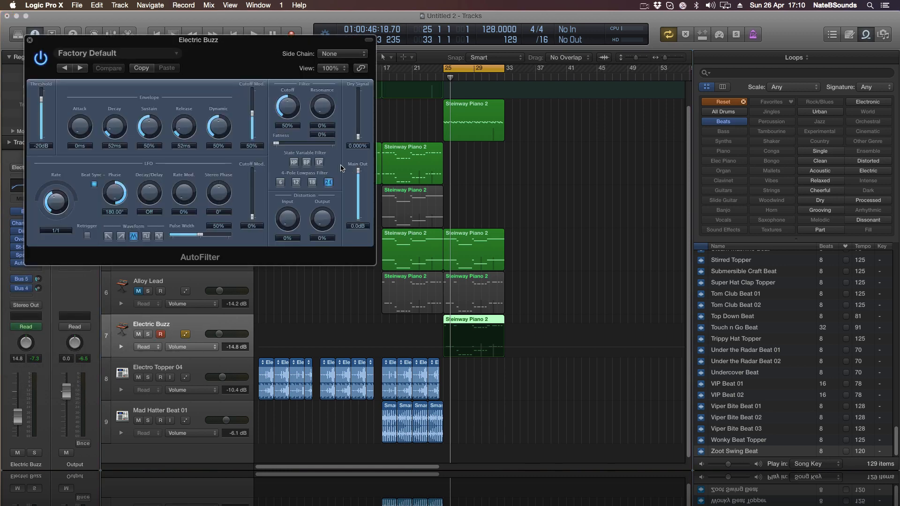
pyautogui.moveTo(249, 69); pyautogui.dragTo(612, 143)
# - Set Electric Buzz's automation to Latch and record the AutoFilter cutoff at about 10% from bar 25
pyautogui.click(147, 347)
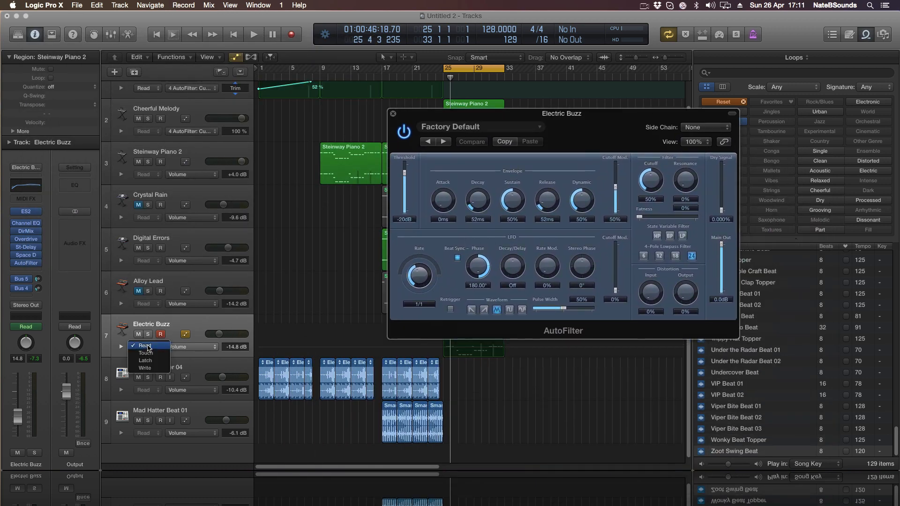
pyautogui.click(151, 362)
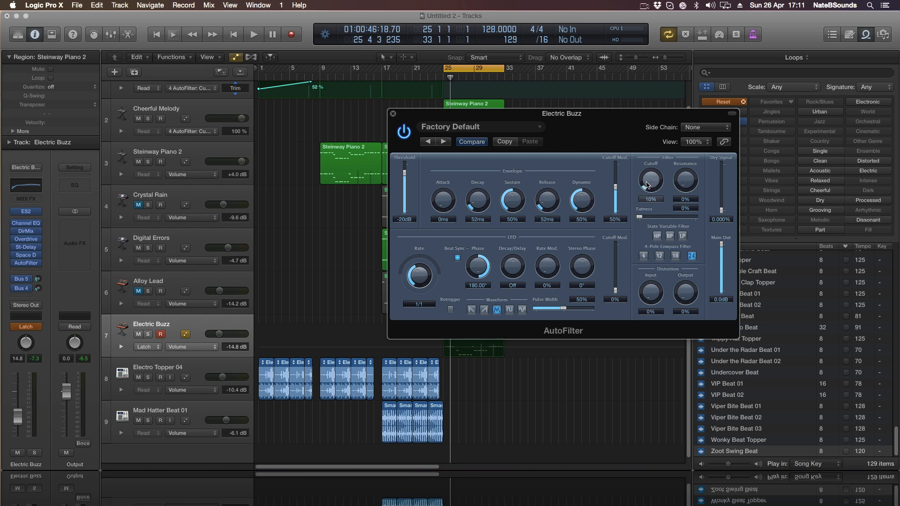
pyautogui.press('space')
pyautogui.moveTo(648, 186); pyautogui.dragTo(648, 184)
pyautogui.press('space')
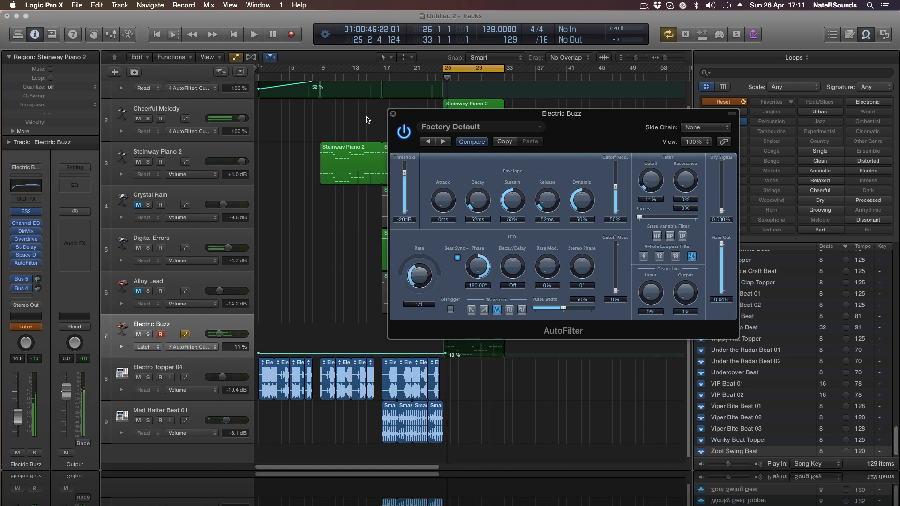
pyautogui.click(393, 114)
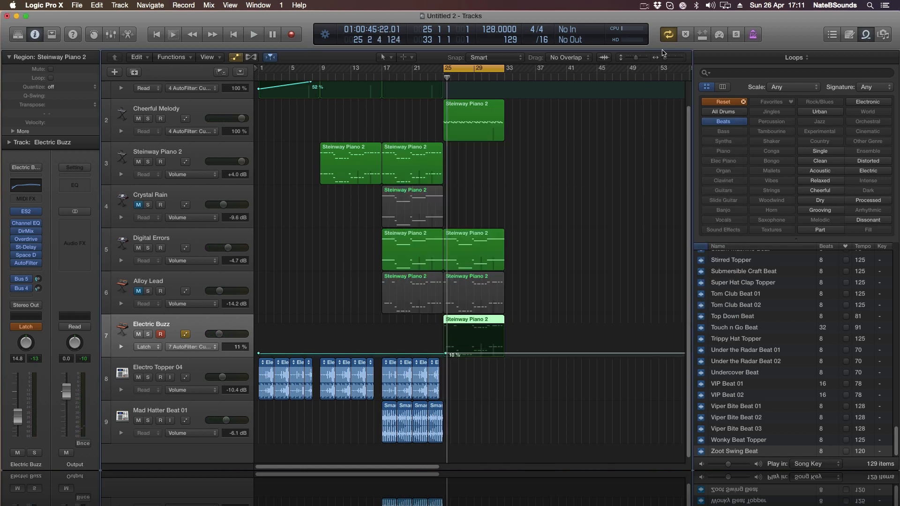
# - Draw Electric Buzz's filter cutoff automation rising from about 11% at bar 25 to 93% at bar 33
pyautogui.moveTo(666, 61); pyautogui.dragTo(667, 60)
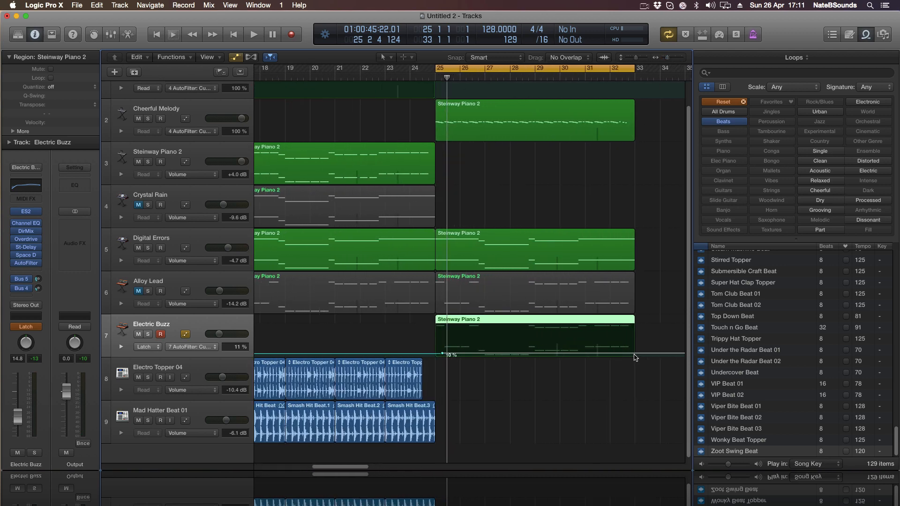
pyautogui.moveTo(634, 358); pyautogui.dragTo(634, 328)
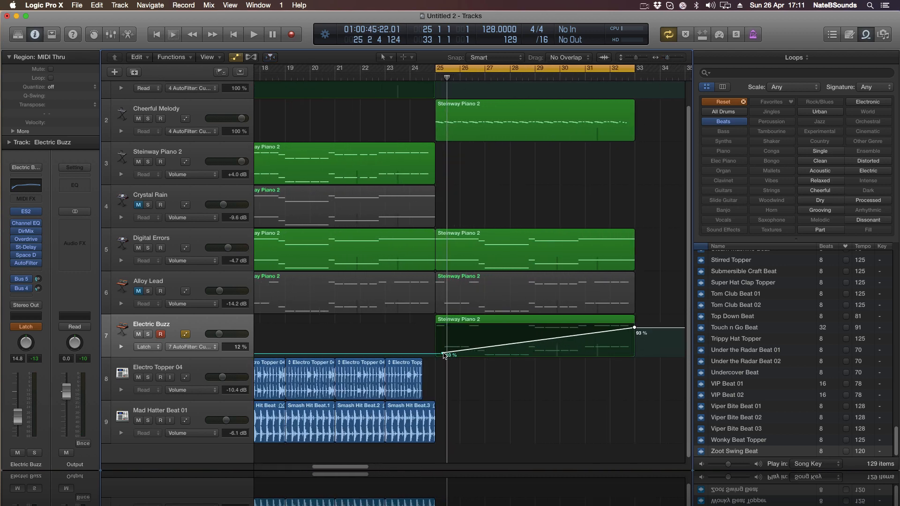
pyautogui.moveTo(444, 354); pyautogui.dragTo(436, 352)
# - Copy Electric Buzz's bar 25 region to bar 33 and stretch the cutoff ramp's end to bar 41
pyautogui.moveTo(667, 59); pyautogui.dragTo(663, 59)
pyautogui.moveTo(538, 321); pyautogui.dragTo(655, 322)
pyautogui.click(470, 172)
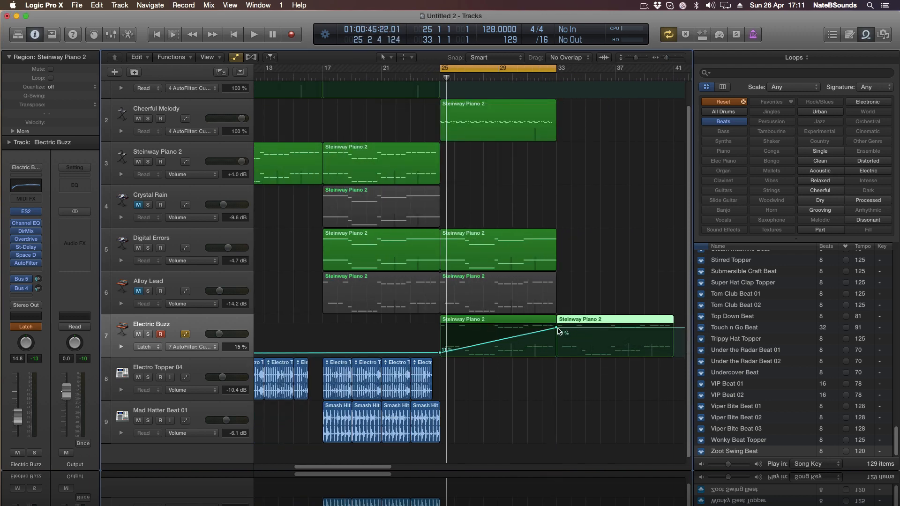
pyautogui.moveTo(559, 331); pyautogui.dragTo(671, 327)
# - Copy Cheerful Melody's bar 25 region to bar 33 and extend the cycle range to bar 41
pyautogui.click(462, 112)
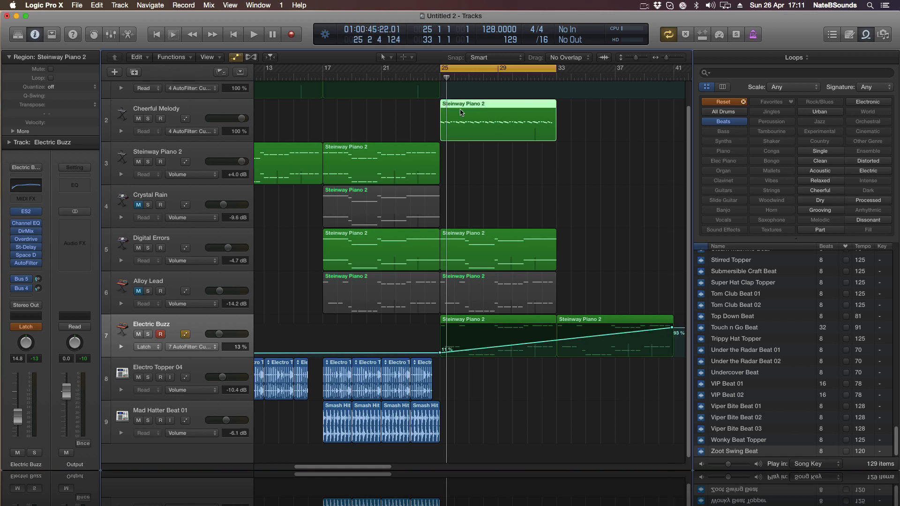
pyautogui.moveTo(462, 113); pyautogui.dragTo(567, 117)
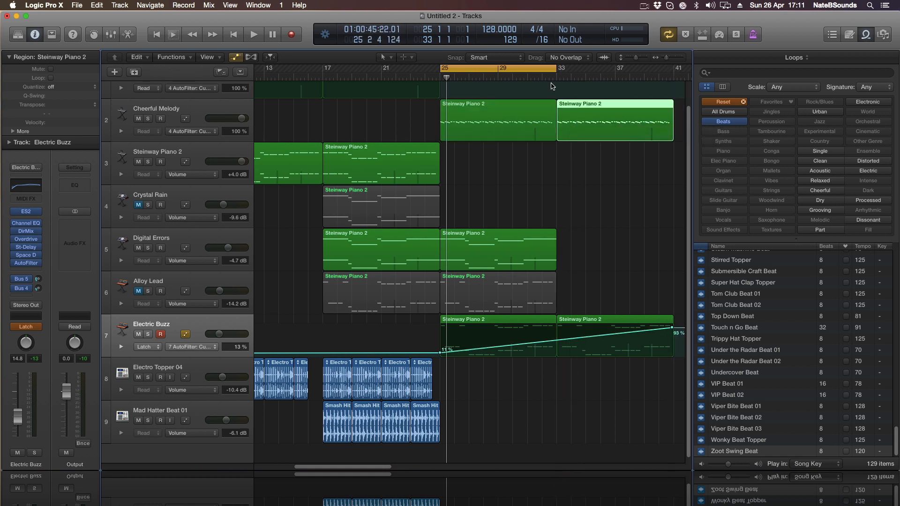
pyautogui.moveTo(553, 68); pyautogui.dragTo(674, 68)
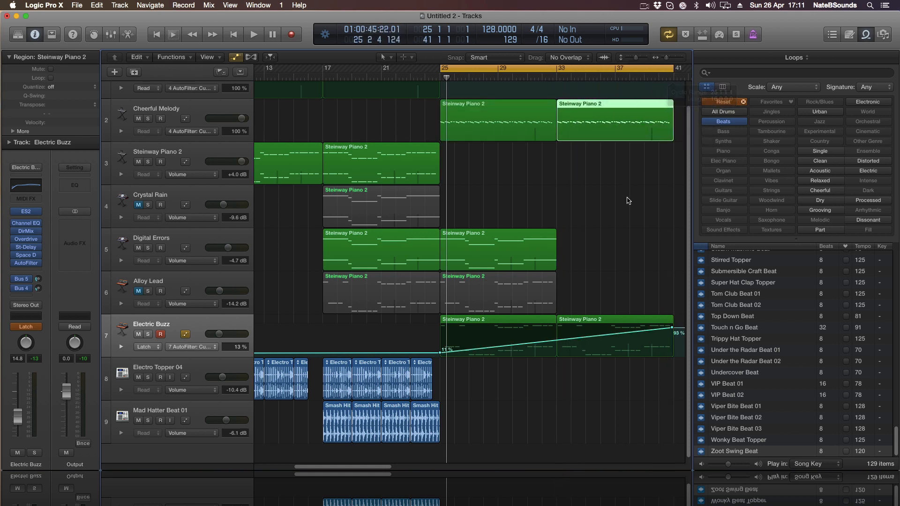
# - Play the arrangement from around bar 20, hide the track automation and stop playback
pyautogui.press('space')
pyautogui.click(364, 78)
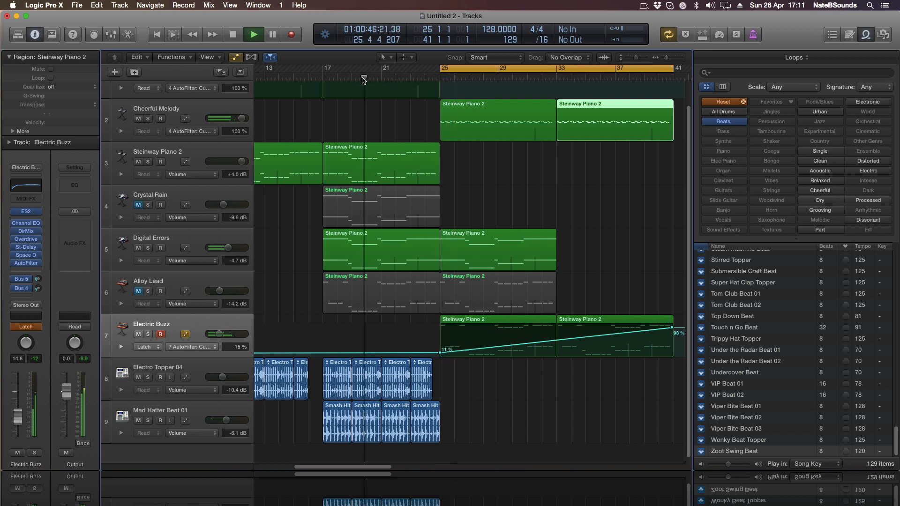
pyautogui.click(236, 57)
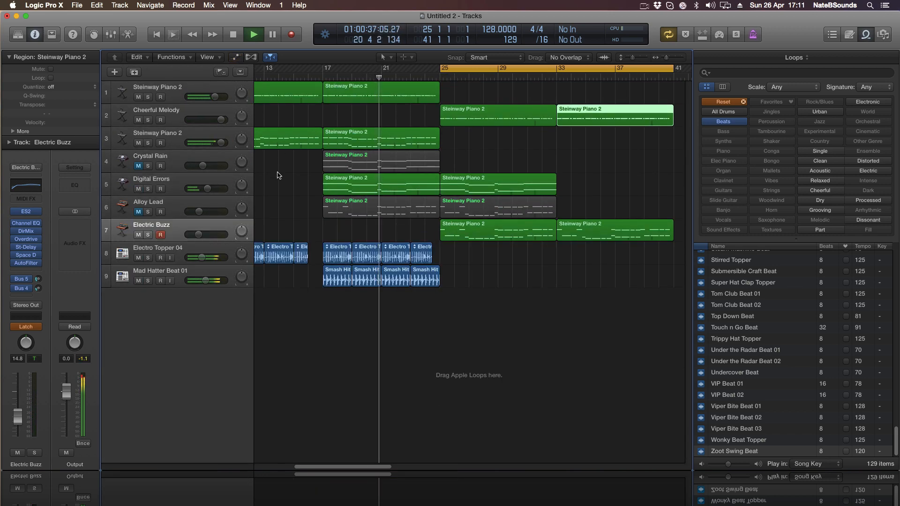
pyautogui.press('space')
# - Duplicate the Digital Errors track with its settings and copy its bar 17 region onto the new track
pyautogui.click(203, 181)
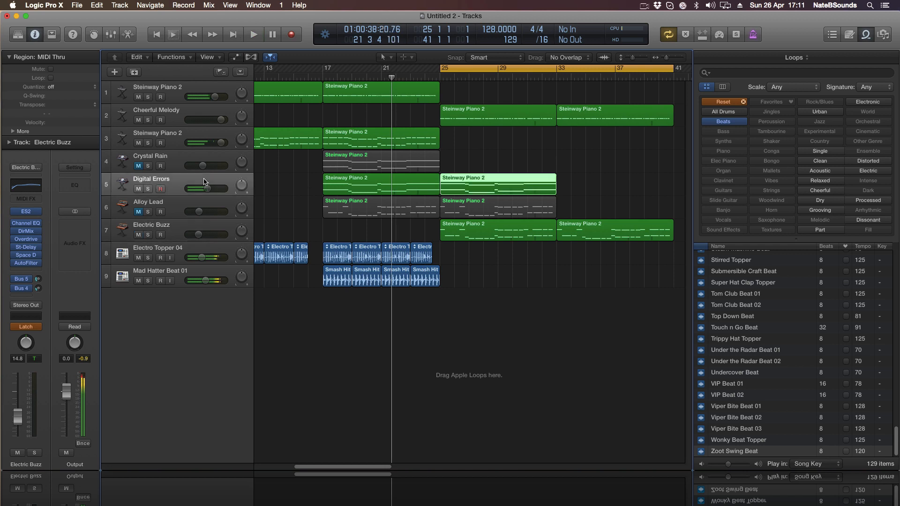
pyautogui.press('super+d')
pyautogui.click(363, 190)
pyautogui.moveTo(357, 189); pyautogui.dragTo(364, 212)
# - Delete the upper-octave notes from the copied bar 17 region and solo the duplicate Digital Errors track
pyautogui.press('p')
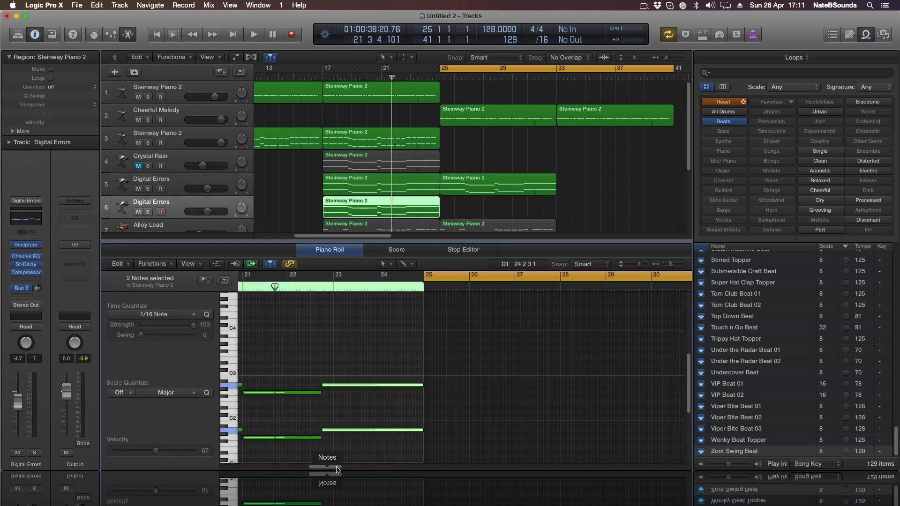
pyautogui.moveTo(336, 470); pyautogui.dragTo(315, 470)
pyautogui.moveTo(670, 266); pyautogui.dragTo(668, 266)
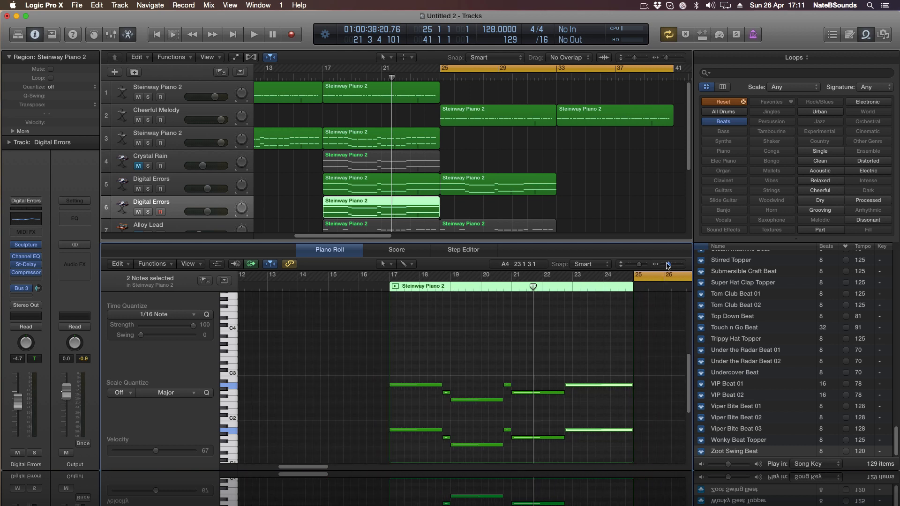
pyautogui.scroll(-5, 398, 375)
pyautogui.scroll(1, 527, 368)
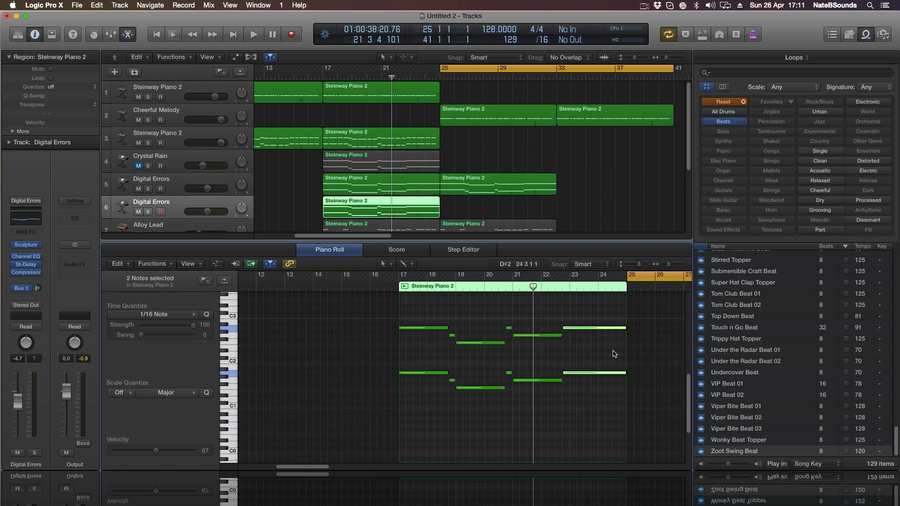
pyautogui.moveTo(618, 359); pyautogui.dragTo(397, 322)
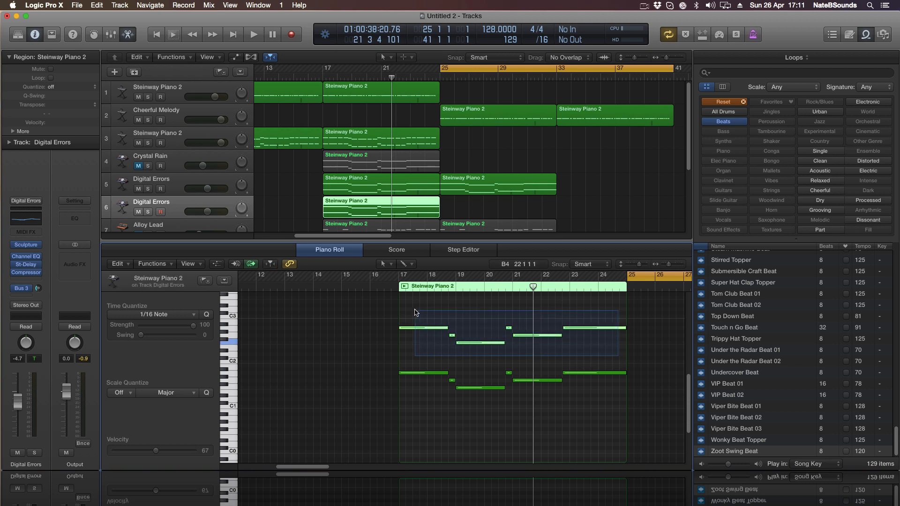
pyautogui.press('Delete')
pyautogui.click(148, 212)
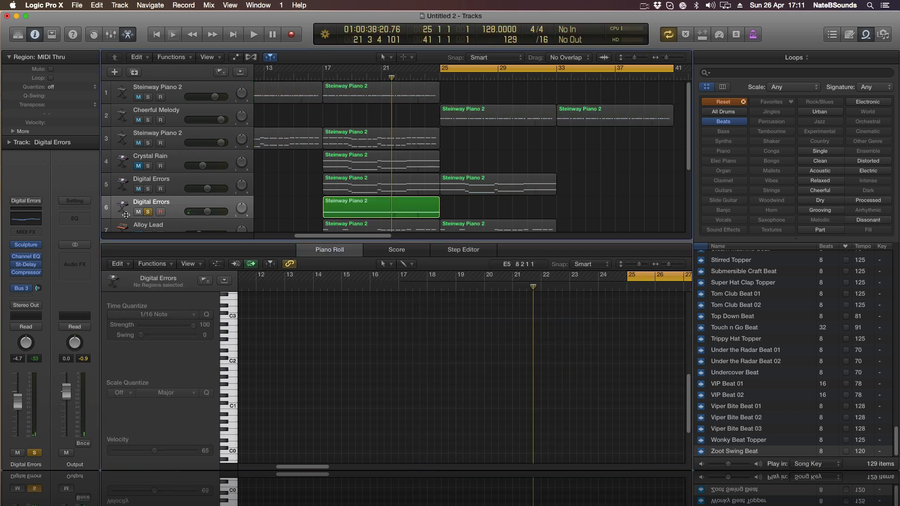
# - Replace Sculpture with a stereo ES2 on the duplicate Digital Errors track and load the Breaks Bass preset from Synth Bass
pyautogui.click(16, 245)
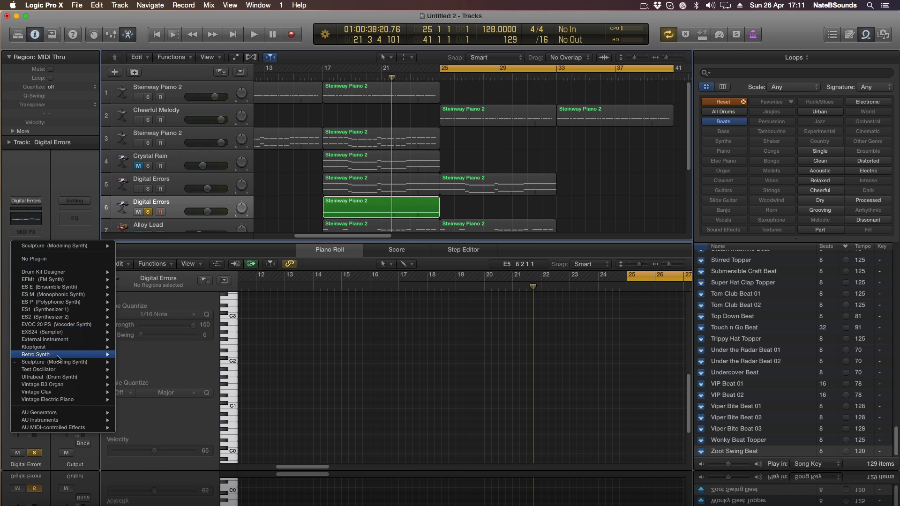
pyautogui.moveTo(73, 319)
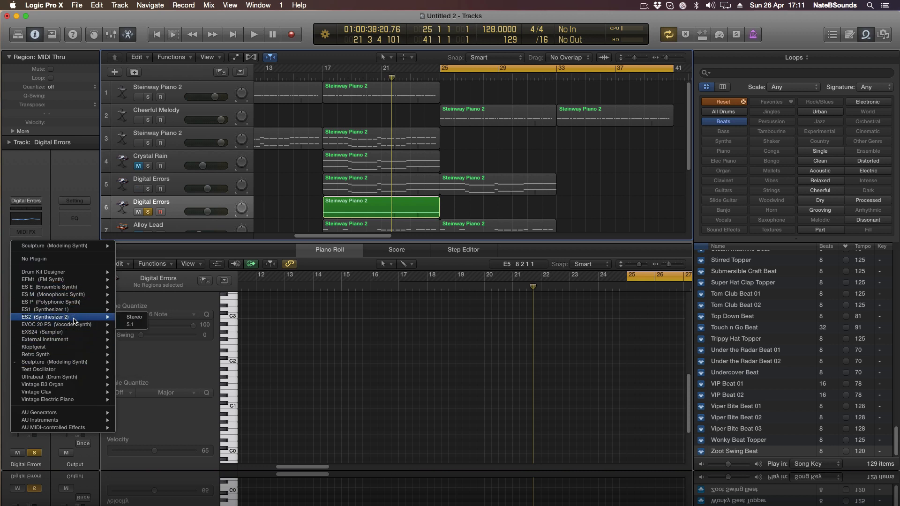
pyautogui.click(130, 325)
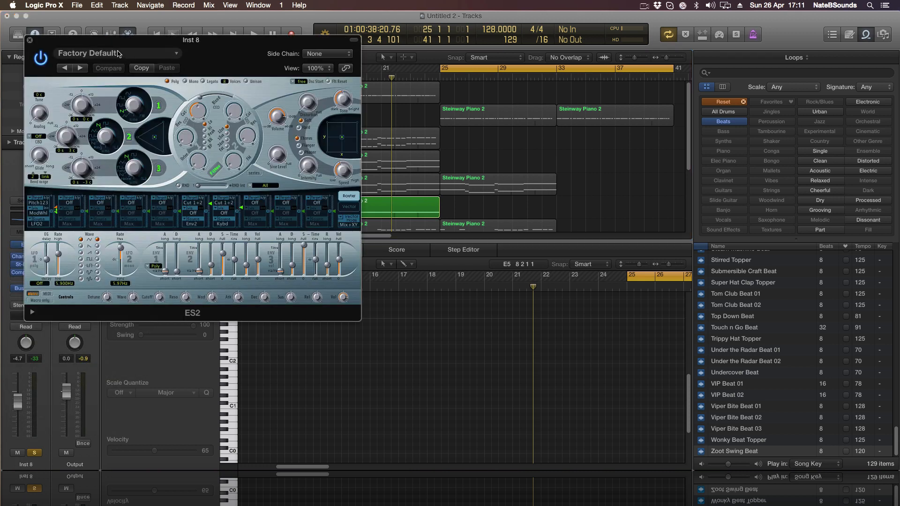
pyautogui.click(119, 54)
pyautogui.moveTo(150, 247)
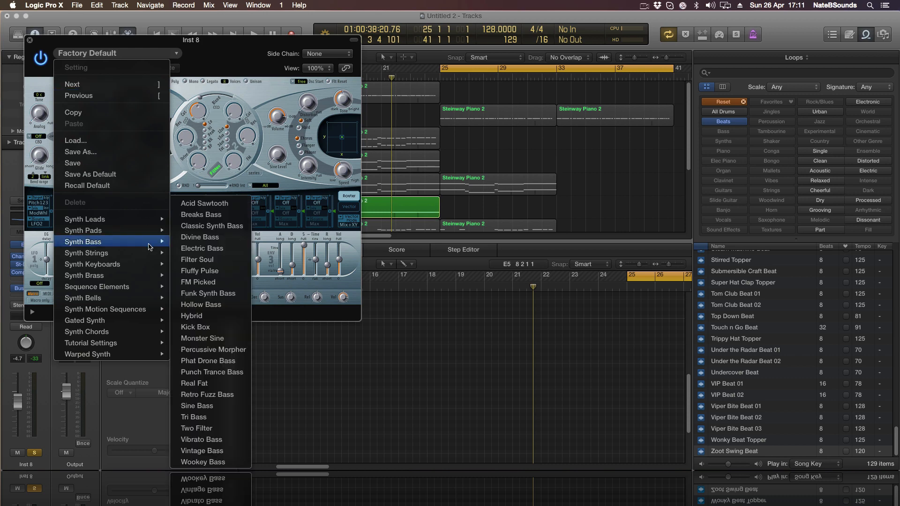
pyautogui.click(201, 214)
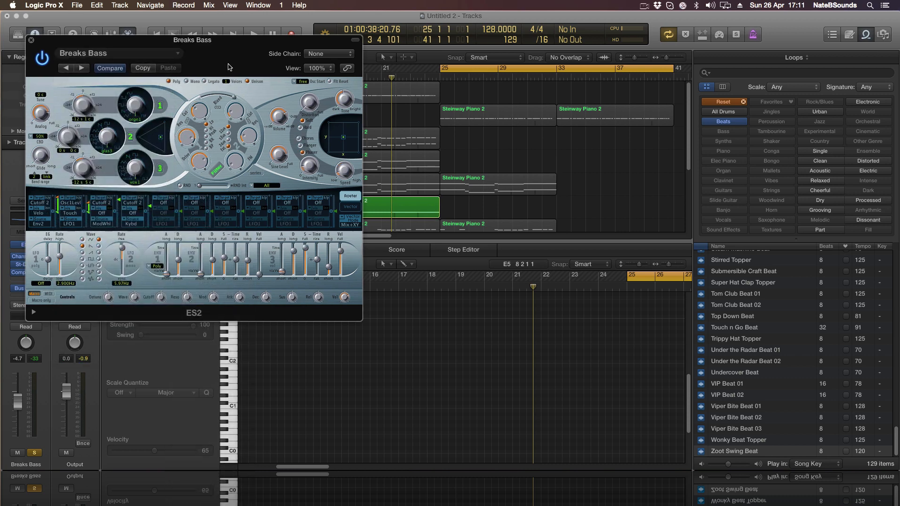
pyautogui.moveTo(226, 40); pyautogui.dragTo(484, 296)
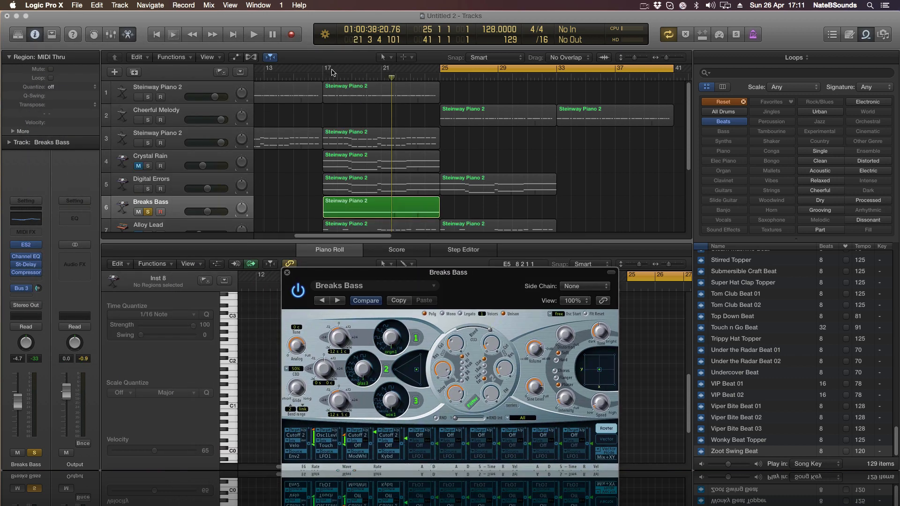
# - Set the cycle range to bars 17 to 25 and play the soloed Breaks Bass part
pyautogui.moveTo(332, 72); pyautogui.dragTo(440, 70)
pyautogui.press('space')
pyautogui.moveTo(476, 289); pyautogui.dragTo(532, 152)
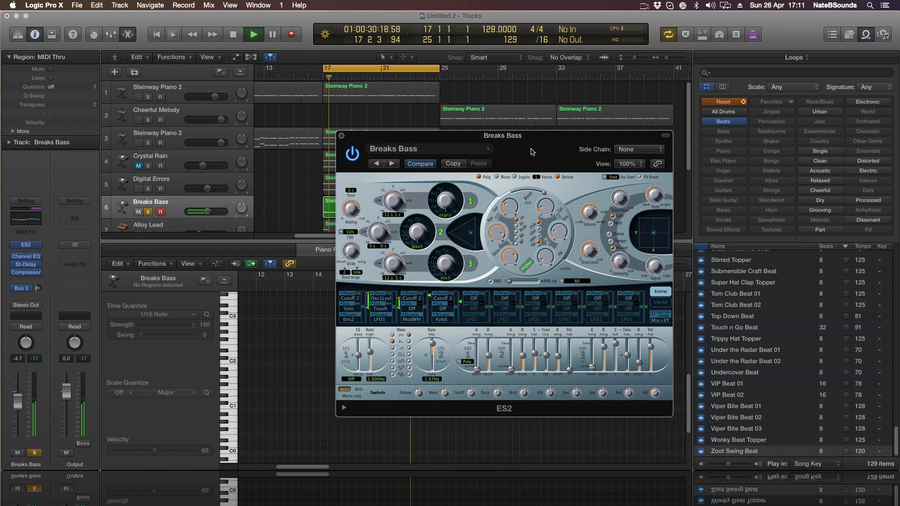
# - Try the Divine Bass preset on the ES2 and play the soloed region with it
pyautogui.click(484, 152)
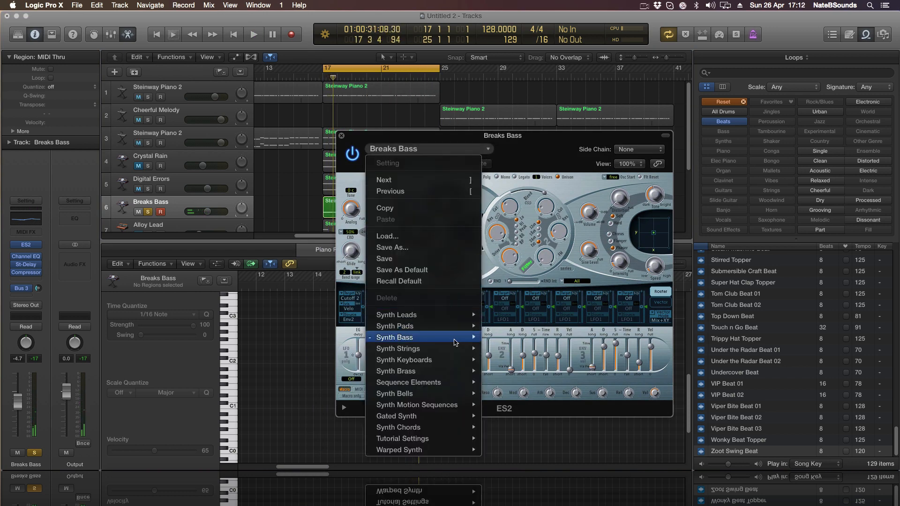
pyautogui.moveTo(454, 342)
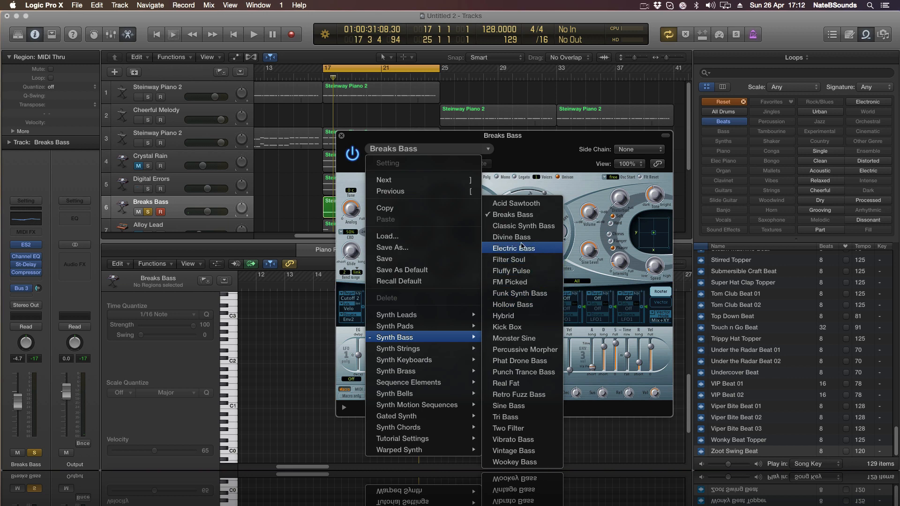
pyautogui.click(512, 237)
pyautogui.moveTo(536, 142); pyautogui.dragTo(595, 129)
pyautogui.press('space')
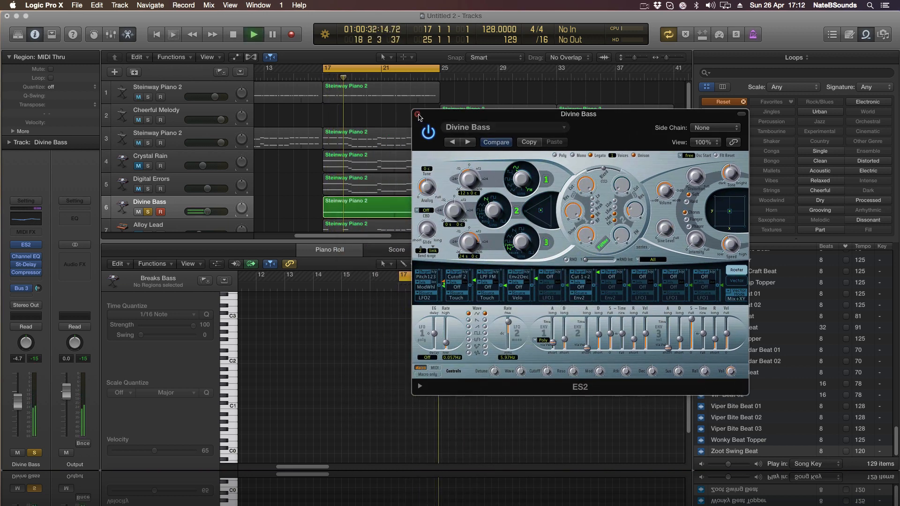
# - Audition the Phat Drone Bass and Percussive Morpher presets on the ES2 during playback
pyautogui.click(490, 127)
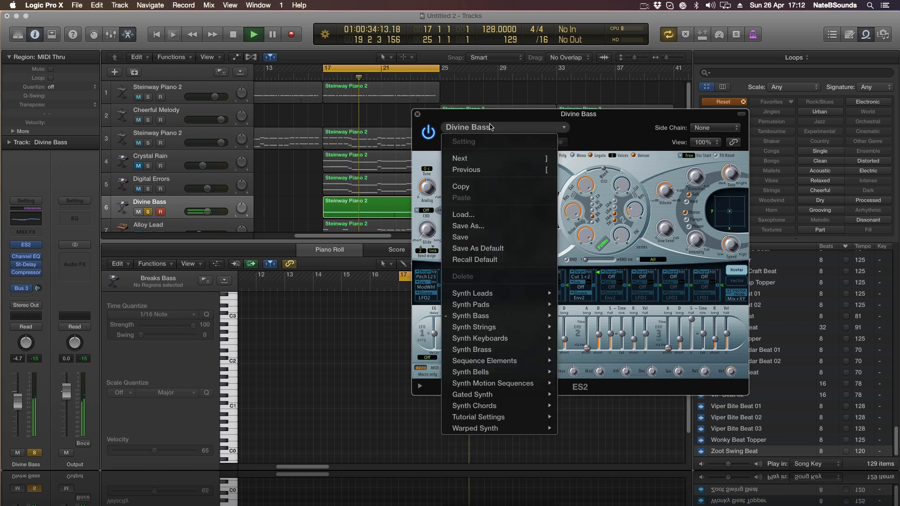
pyautogui.moveTo(520, 316)
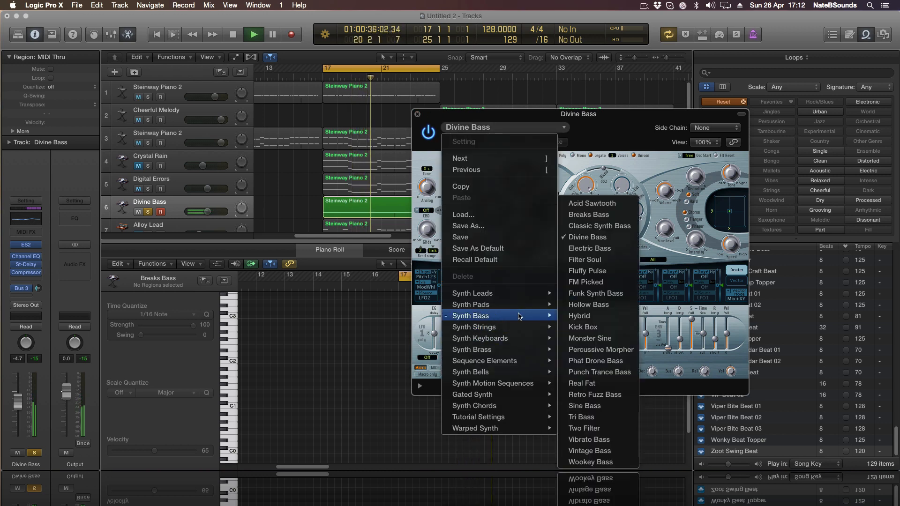
pyautogui.click(582, 360)
pyautogui.click(511, 127)
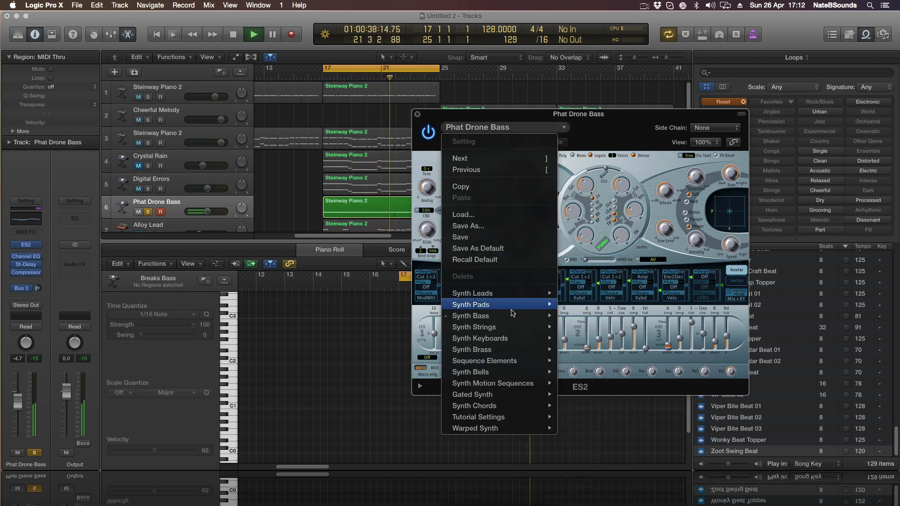
pyautogui.moveTo(516, 315)
pyautogui.click(588, 348)
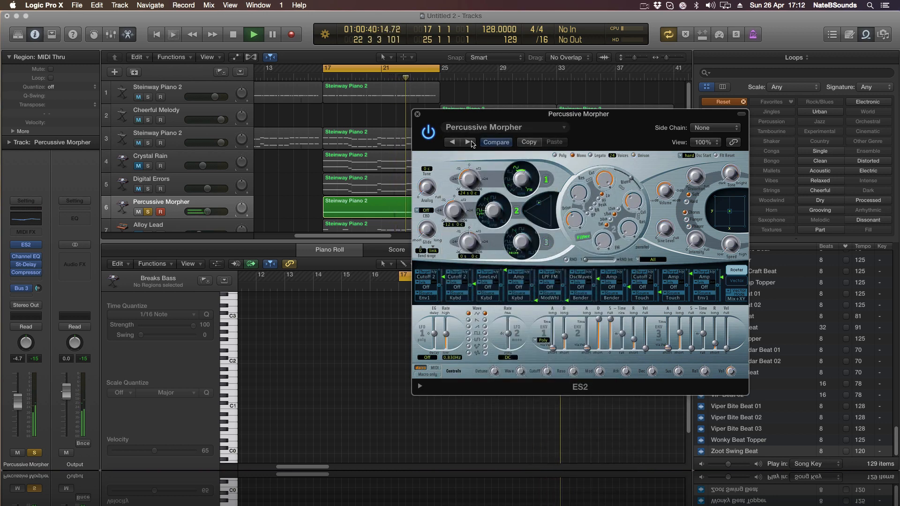
# - Step the ES2 past Punch Trance Bass to the Real Fat preset, play it and close the synth window
pyautogui.click(469, 142)
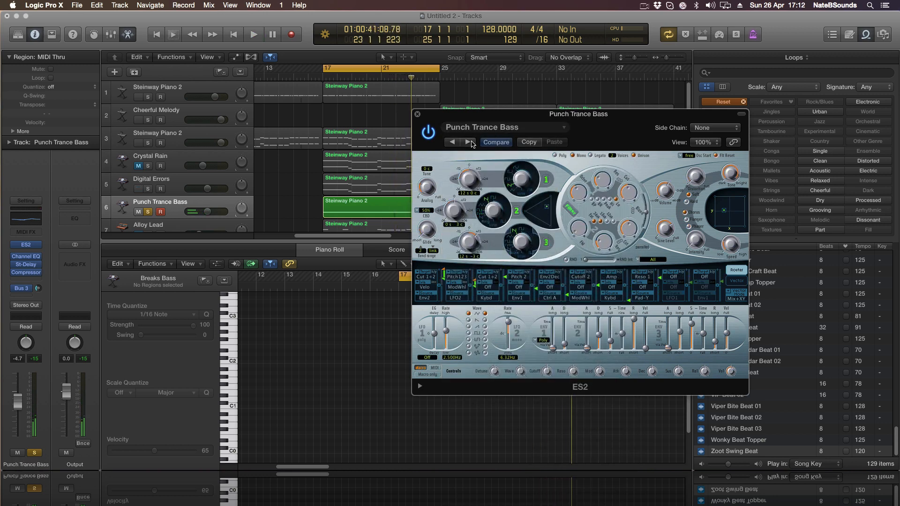
pyautogui.press('space')
pyautogui.click(469, 142)
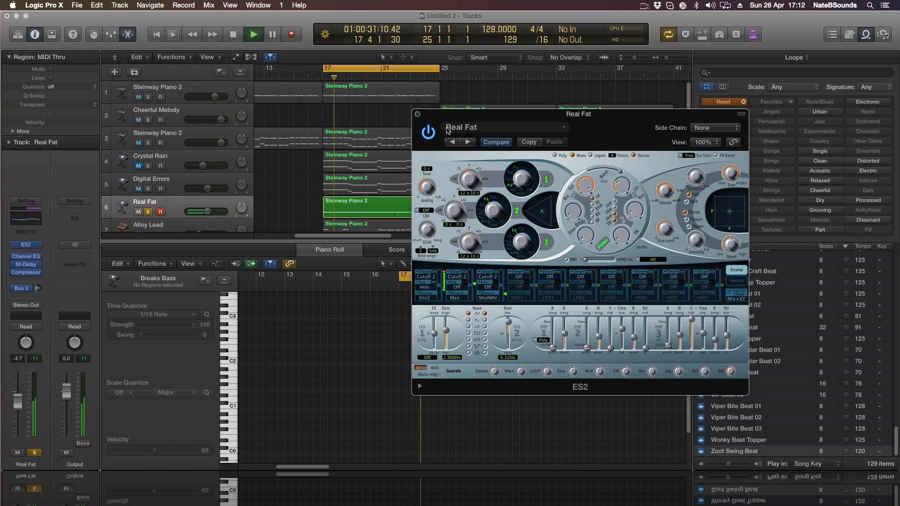
pyautogui.click(415, 113)
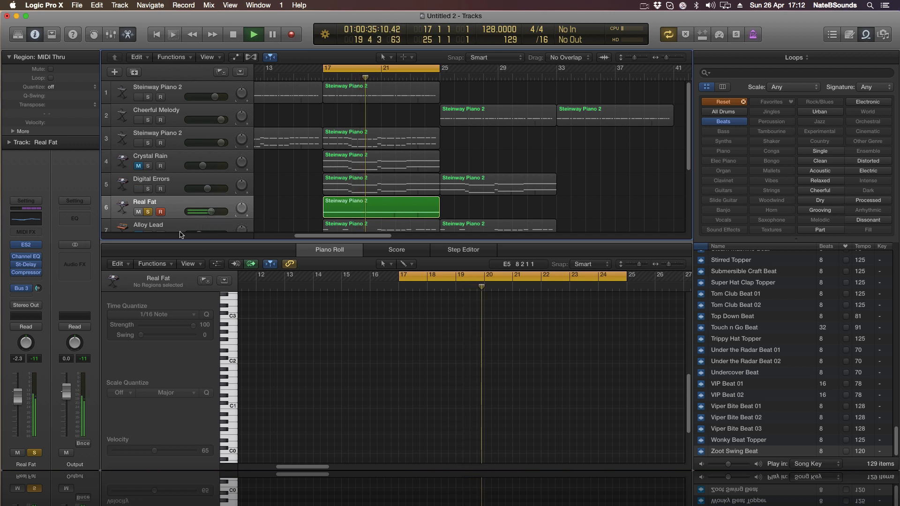
# - Unsolo the Real Fat track, close the Piano Roll and lower its volume to -5.2 dB while playing from bar 17
pyautogui.click(149, 212)
pyautogui.click(336, 250)
pyautogui.press('space')
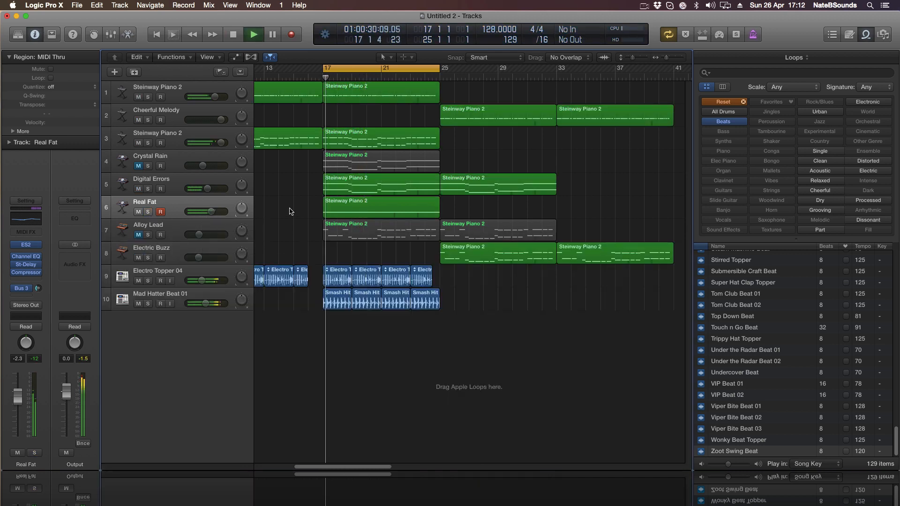
pyautogui.moveTo(212, 215); pyautogui.dragTo(276, 238)
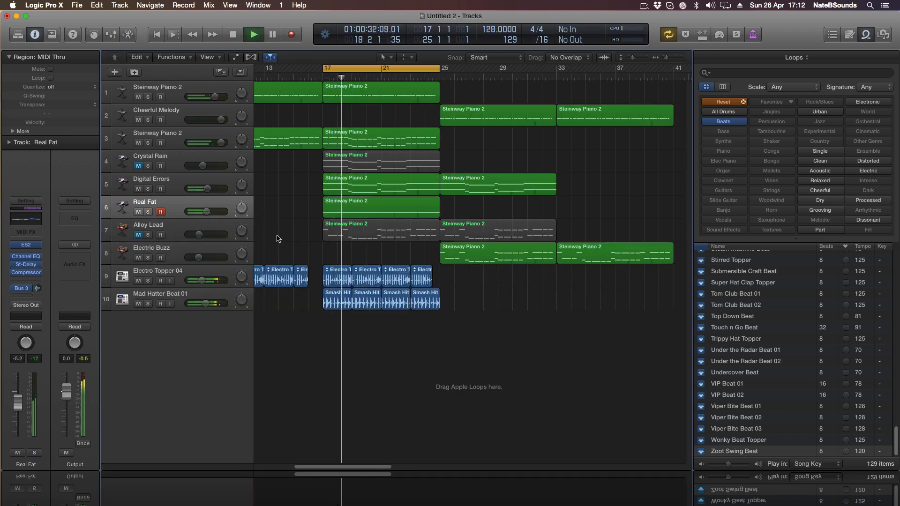
# - Solo Digital Errors during playback, raise its volume slightly and unsolo it
pyautogui.click(148, 189)
pyautogui.moveTo(207, 189); pyautogui.dragTo(210, 190)
pyautogui.click(148, 189)
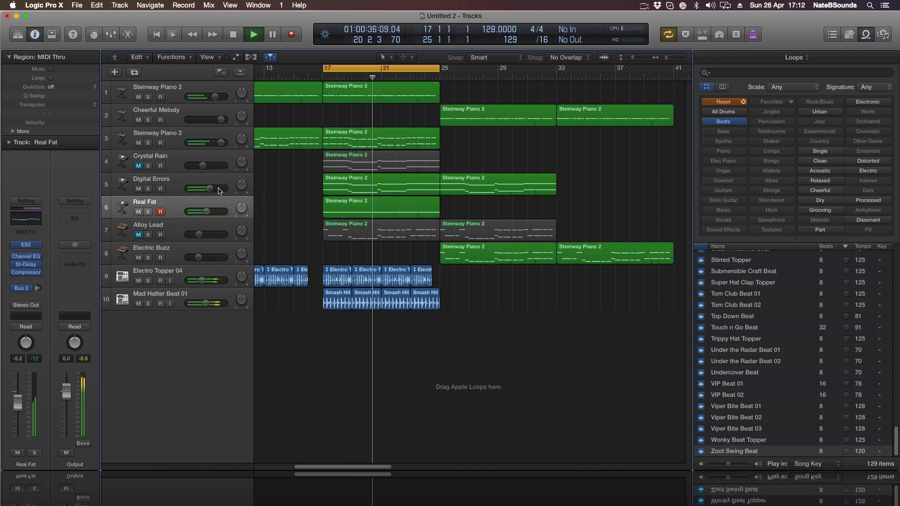
# - Turn off the cycle range and move Digital Errors' bar 25 region to bar 33, playing from bar 25 to check
pyautogui.click(363, 69)
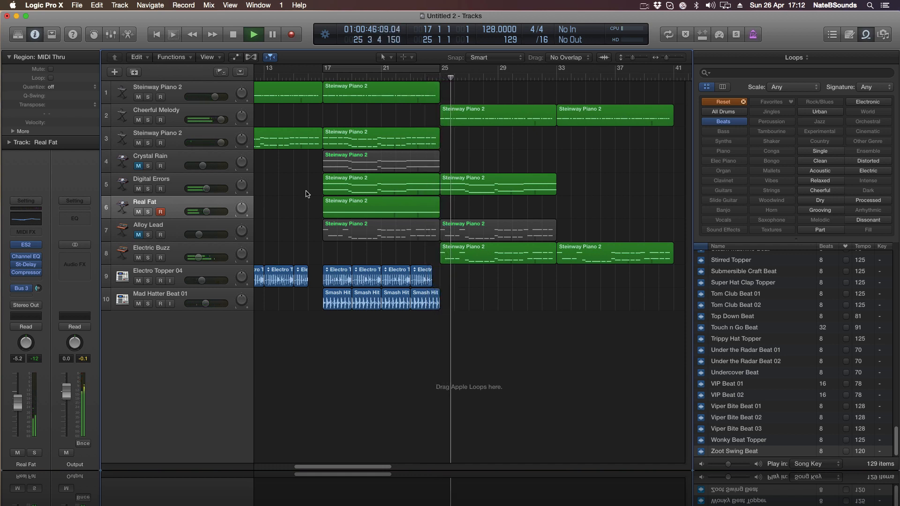
pyautogui.press('space')
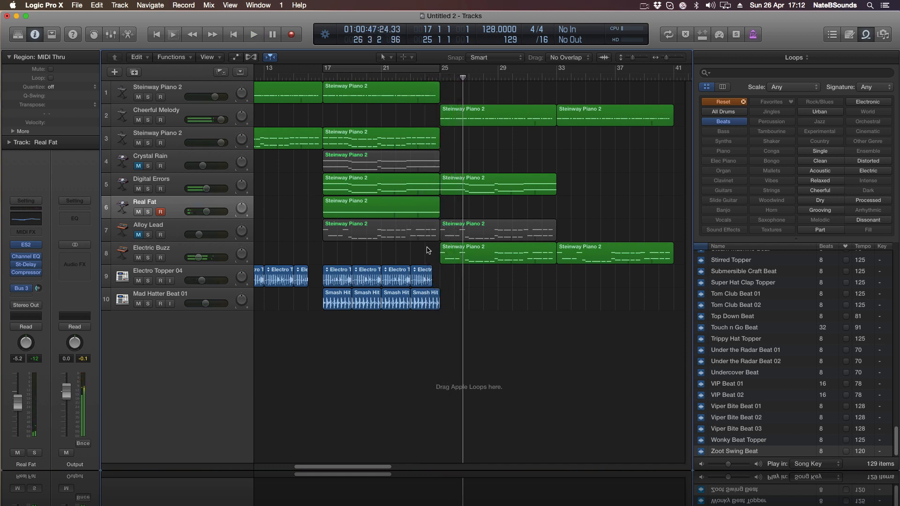
pyautogui.moveTo(461, 189); pyautogui.dragTo(569, 188)
pyautogui.click(441, 78)
pyautogui.press('space')
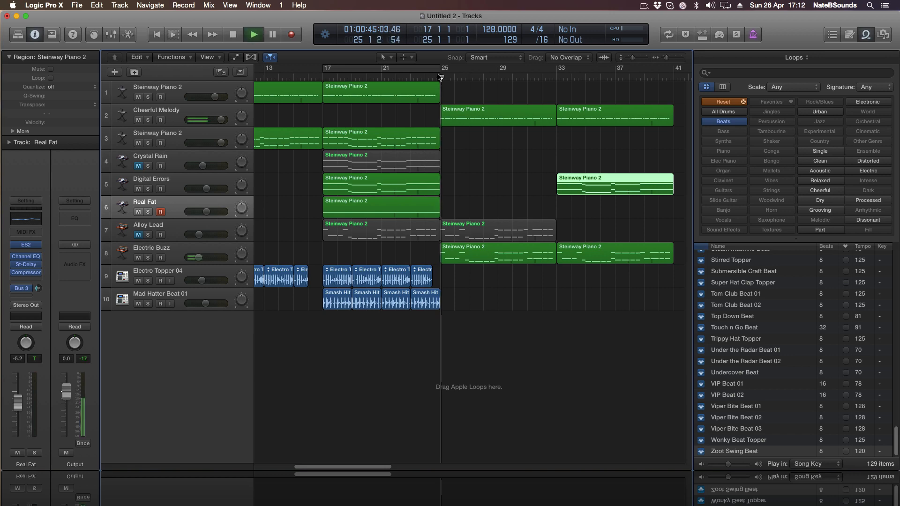
pyautogui.click(429, 76)
# - Automate Cheerful Melody's AutoFilter cutoff to rise from 22% at bar 25 to 100% at bar 41
pyautogui.click(231, 58)
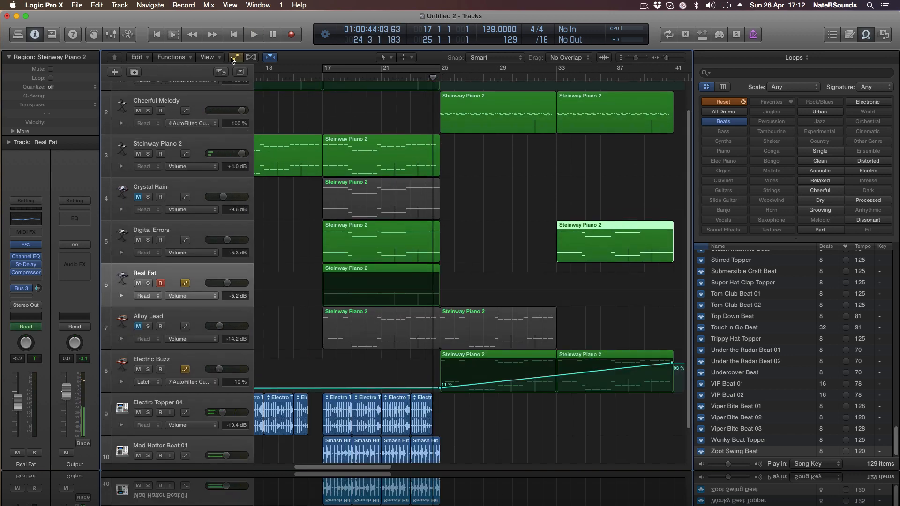
pyautogui.click(239, 101)
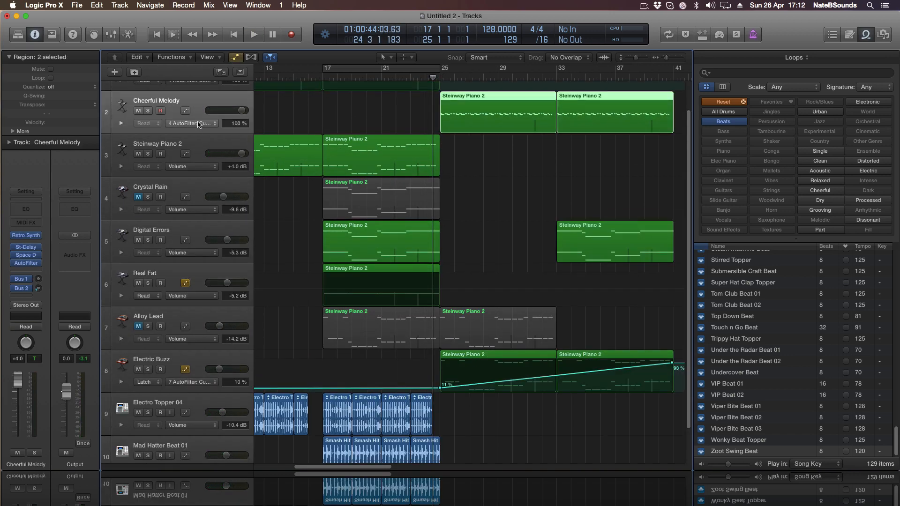
pyautogui.click(197, 125)
pyautogui.click(194, 106)
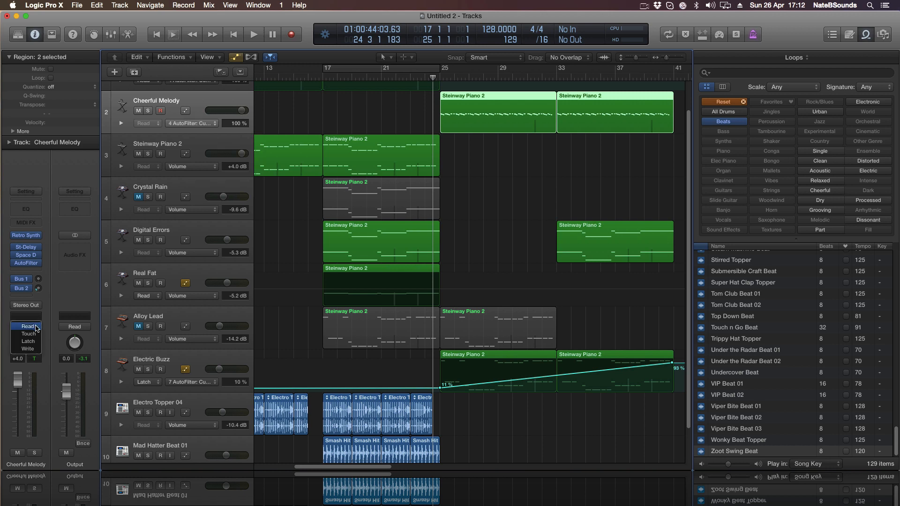
pyautogui.click(28, 327)
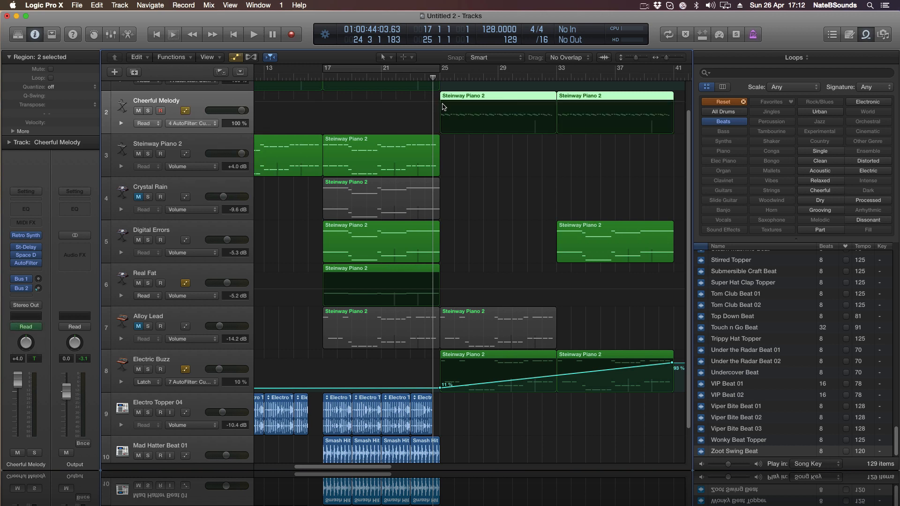
pyautogui.click(674, 103)
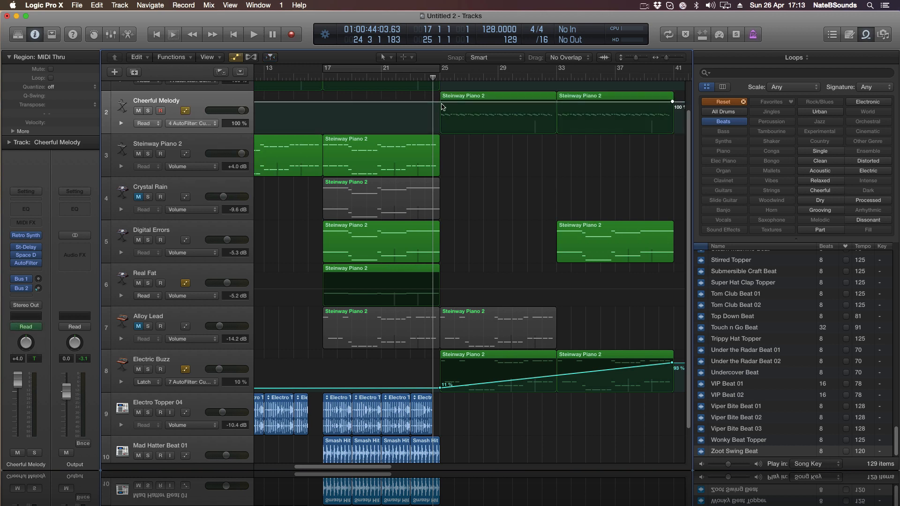
pyautogui.moveTo(442, 102); pyautogui.dragTo(442, 125)
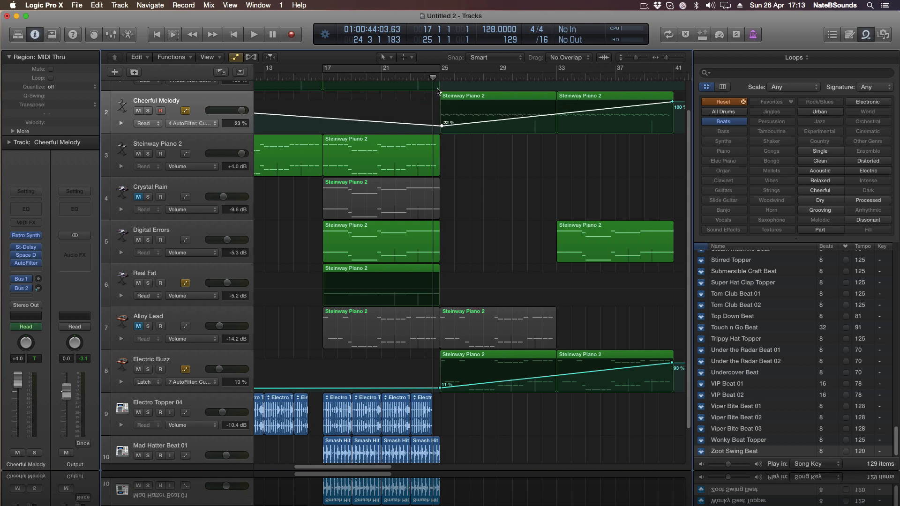
# - Play from just before bar 25 and lower Electric Buzz's AutoFilter cutoff automation at bar 25 to 0%
pyautogui.press('space')
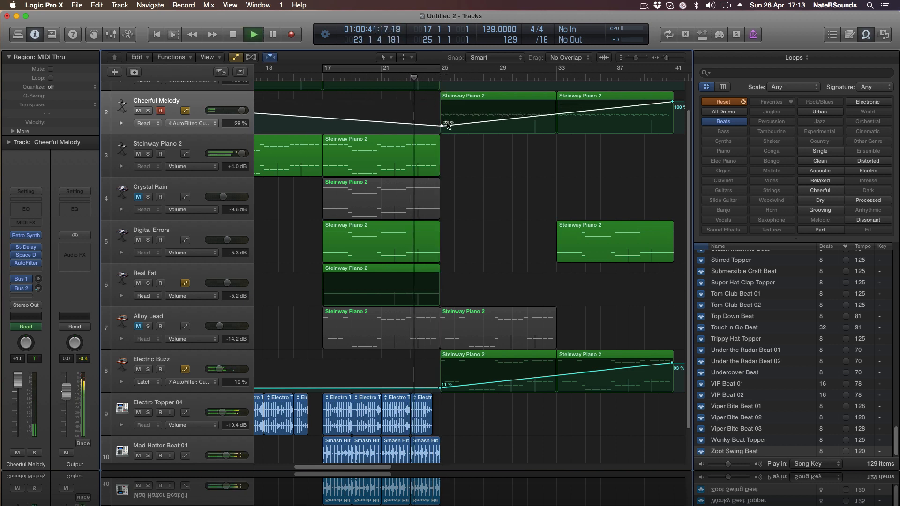
pyautogui.moveTo(441, 390); pyautogui.dragTo(441, 398)
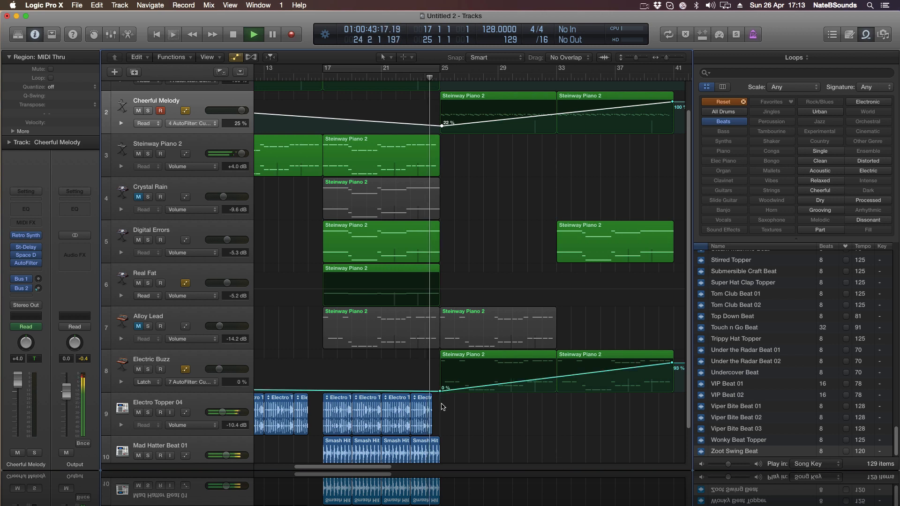
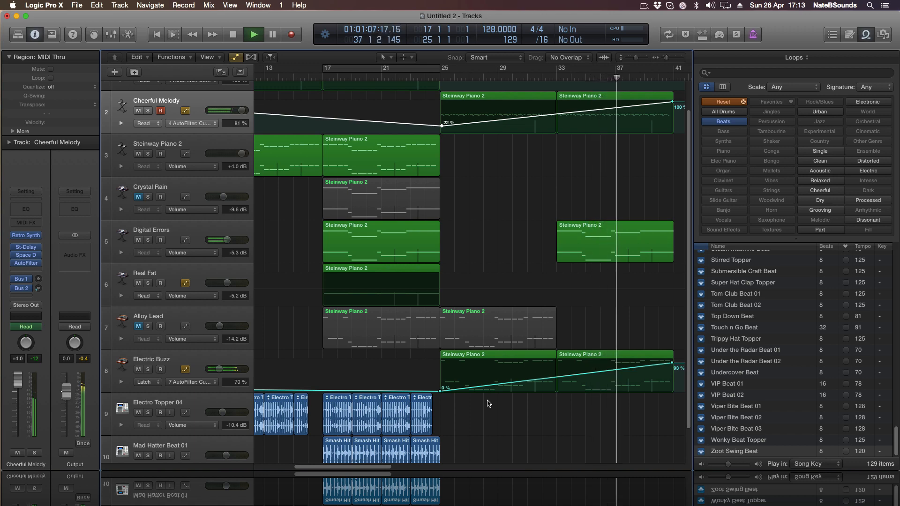
# - Copy the bar 17 loop regions of Electro Topper 04 and Mad Hatter Beat 01 to bar 41 and stop playback
pyautogui.moveTo(667, 58); pyautogui.dragTo(661, 60)
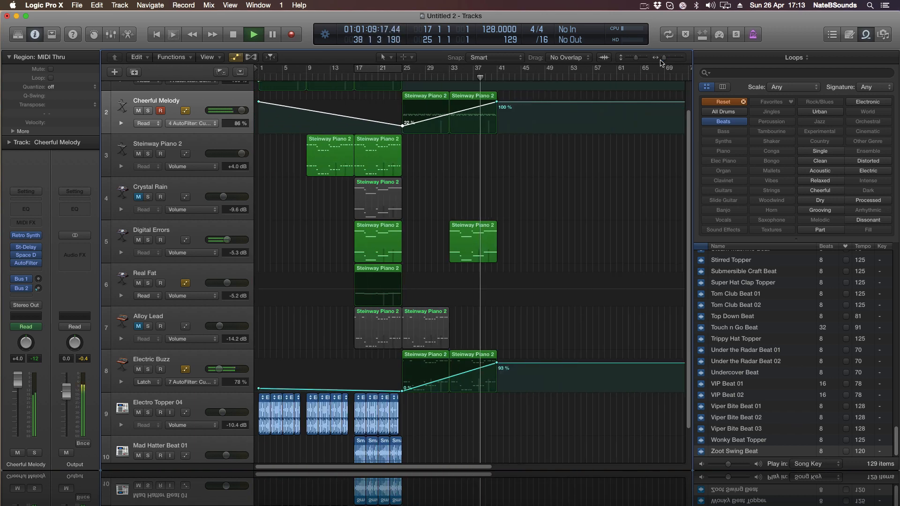
pyautogui.scroll(-4, 421, 454)
pyautogui.moveTo(426, 444); pyautogui.dragTo(498, 381)
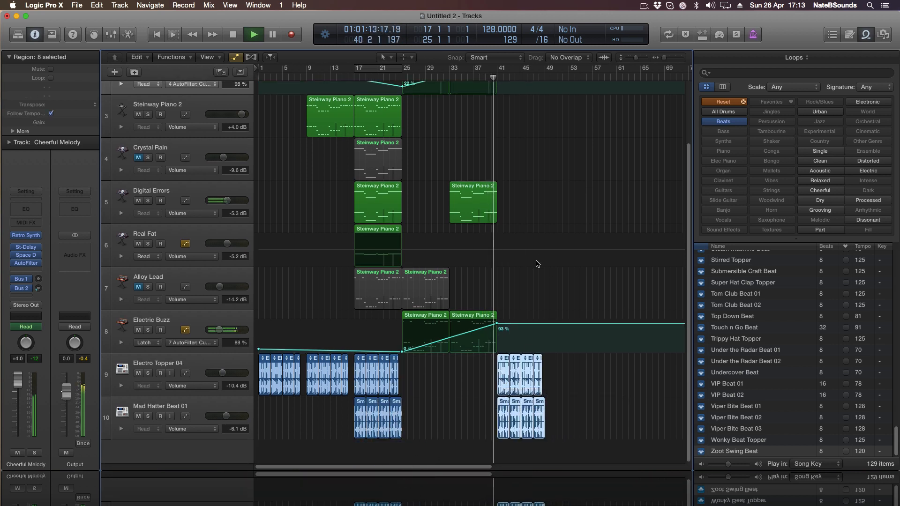
pyautogui.press('space')
# - Duplicate the Electric Buzz track with its settings
pyautogui.click(237, 319)
pyautogui.press('super+d')
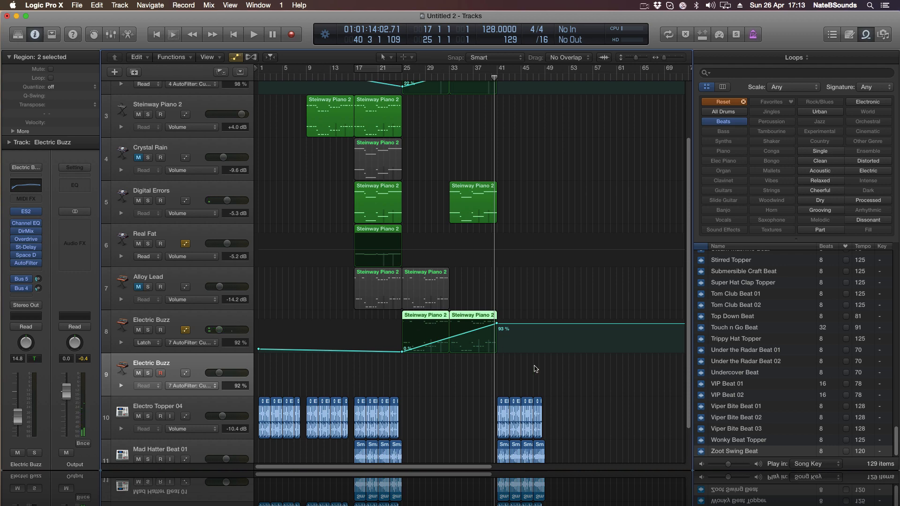
# - Hide the automation and copy Electric Buzz's two regions onto the duplicate Electric Buzz track, starting at bar 41
pyautogui.click(233, 57)
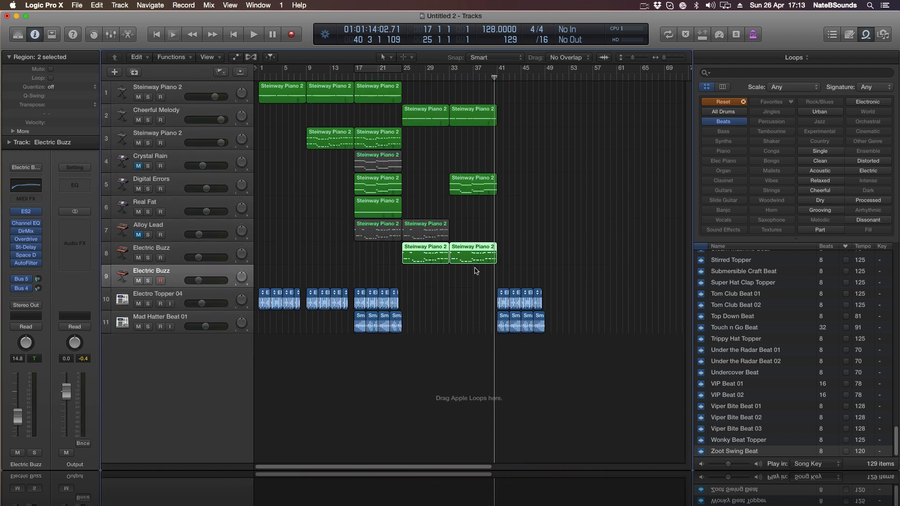
pyautogui.moveTo(424, 256); pyautogui.dragTo(520, 279)
pyautogui.click(485, 171)
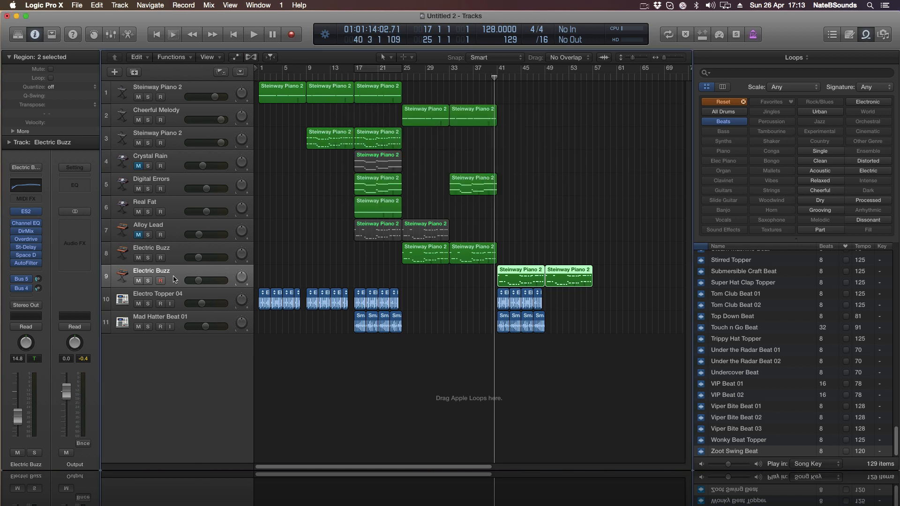
# - Replace the AutoFilter on the duplicate Electric Buzz track with a stereo Compressor and close its window
pyautogui.click(36, 263)
pyautogui.click(37, 275)
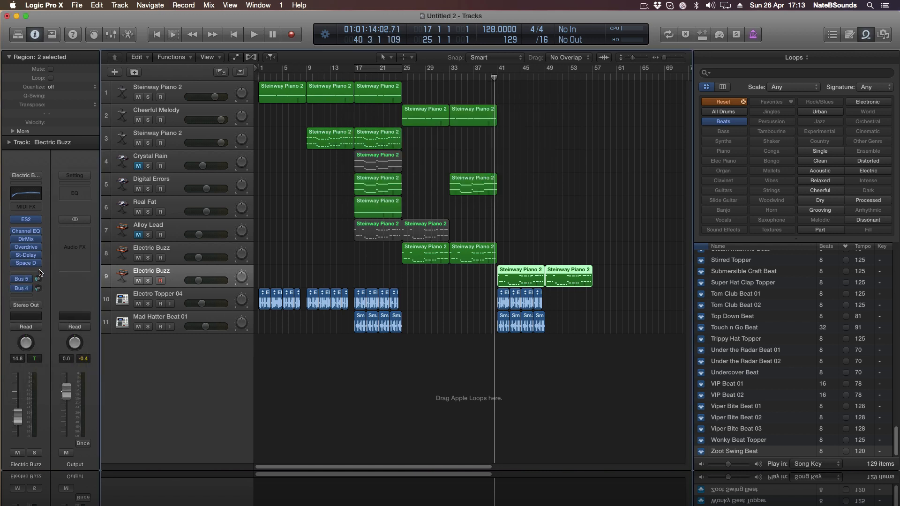
pyautogui.click(39, 270)
pyautogui.moveTo(46, 305)
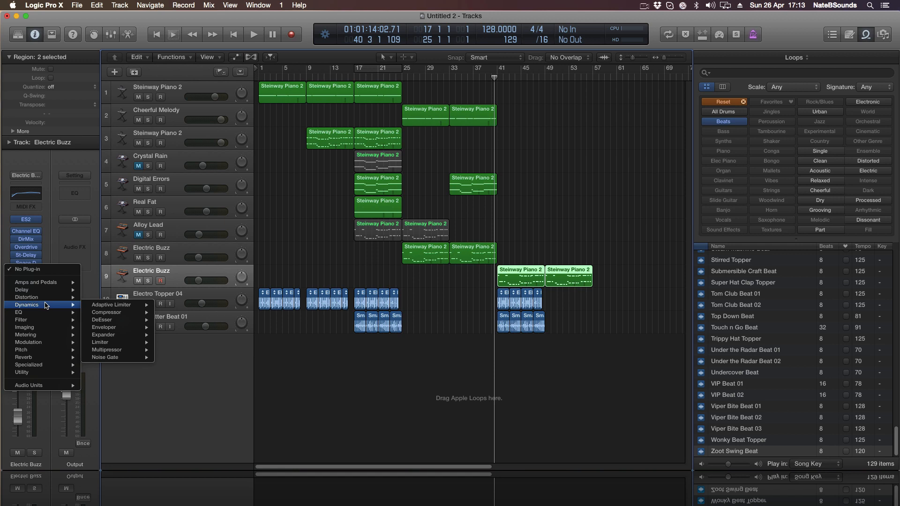
pyautogui.moveTo(47, 385)
pyautogui.moveTo(136, 423)
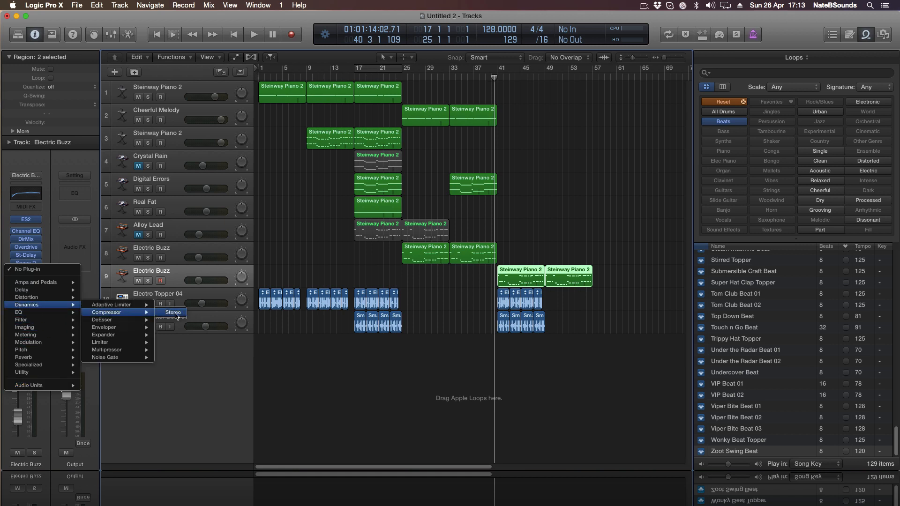
pyautogui.click(173, 313)
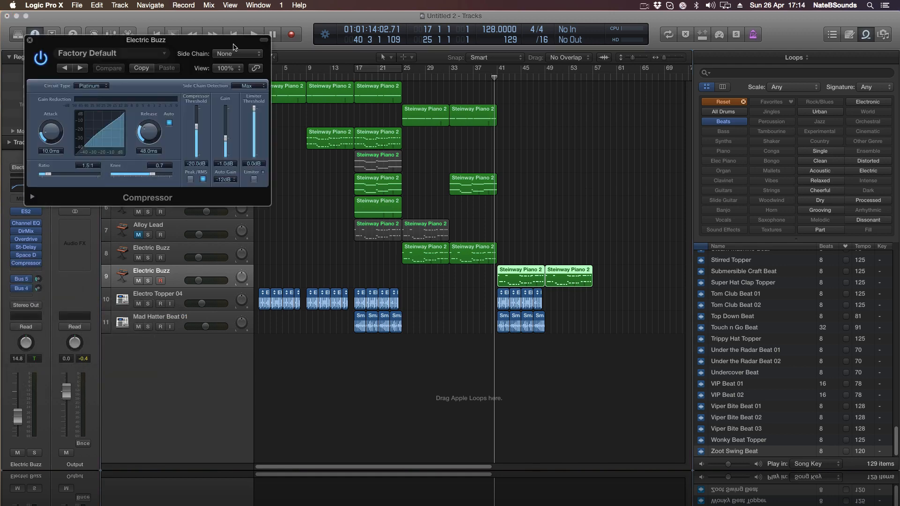
pyautogui.moveTo(183, 50); pyautogui.dragTo(282, 143)
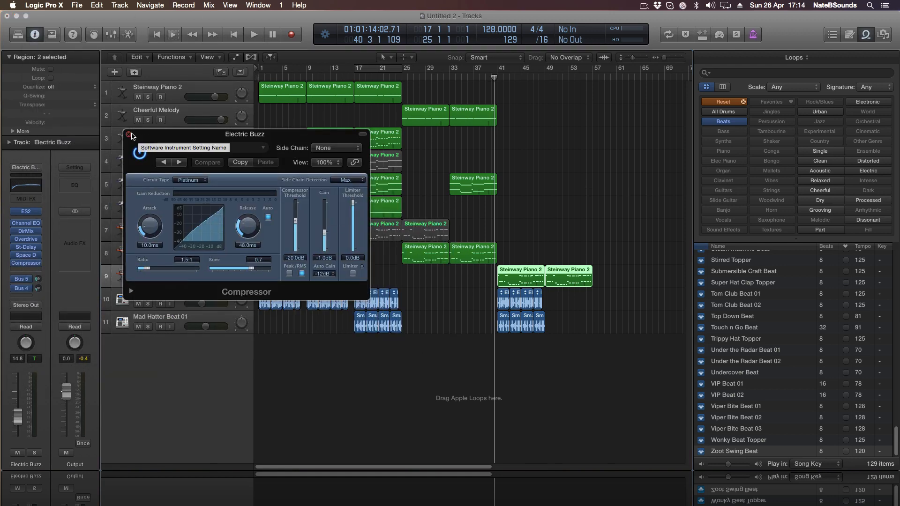
pyautogui.moveTo(132, 135); pyautogui.dragTo(305, 121)
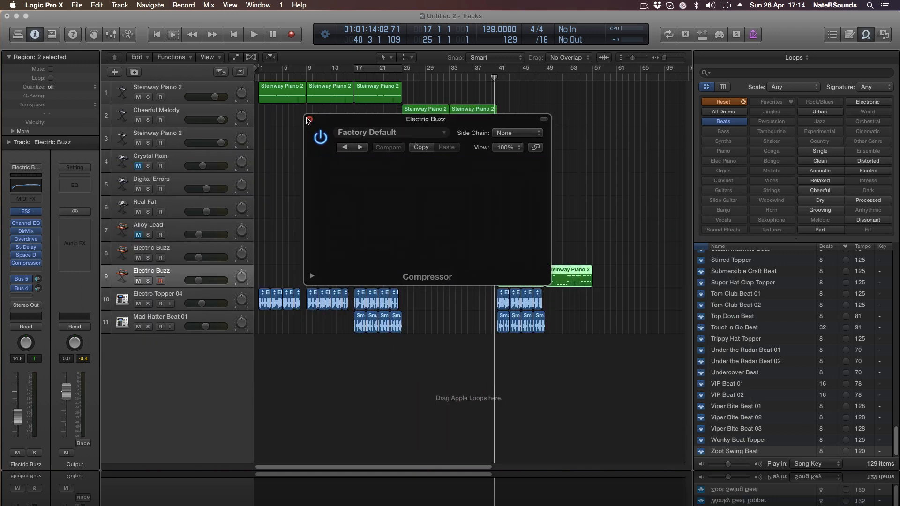
pyautogui.click(309, 119)
# - Solo Mad Hatter Beat 01 and play it with an eight-bar cycle range starting at bar 41
pyautogui.click(148, 326)
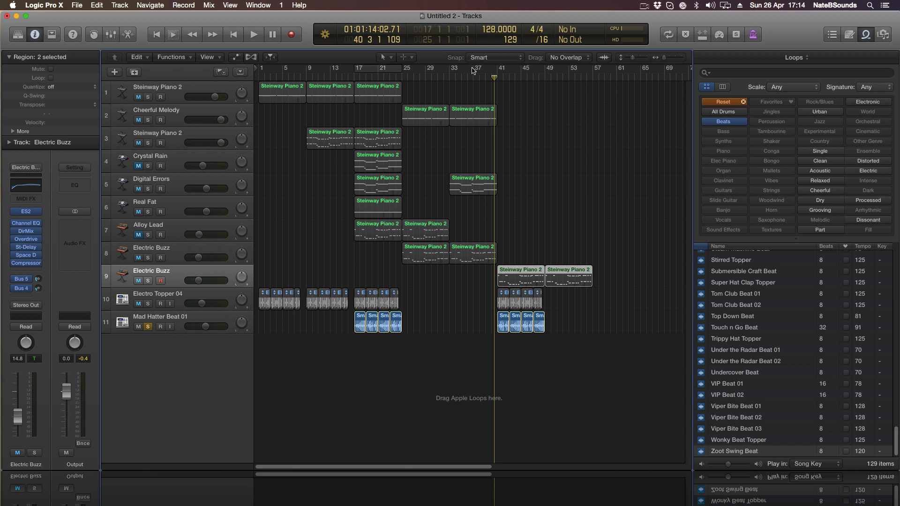
pyautogui.moveTo(502, 70); pyautogui.dragTo(547, 72)
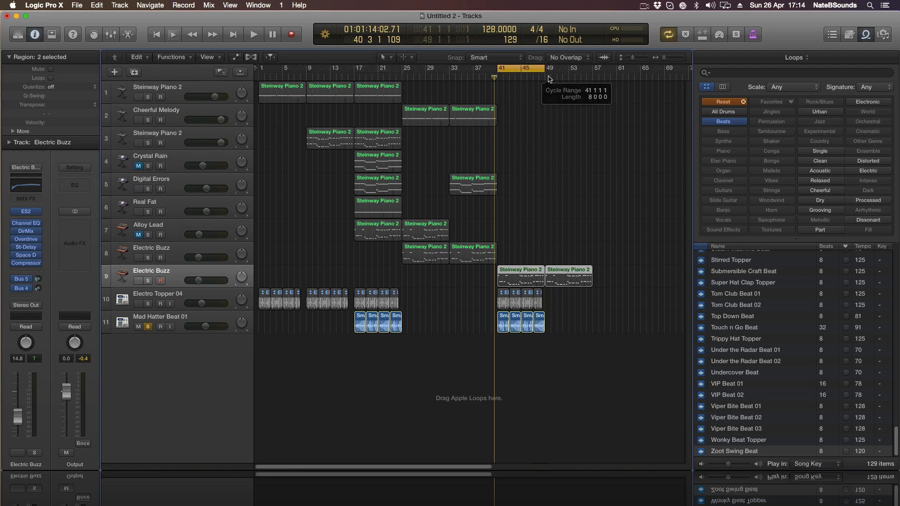
pyautogui.moveTo(664, 57); pyautogui.dragTo(670, 60)
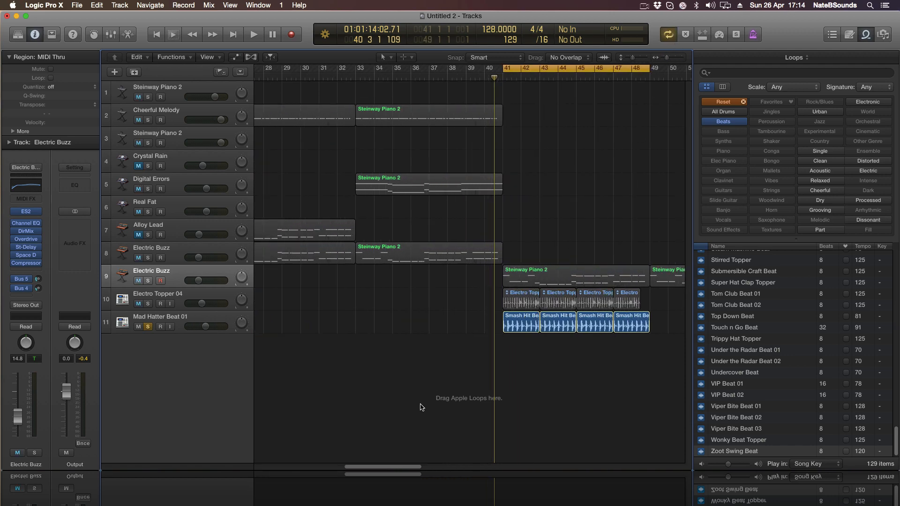
pyautogui.moveTo(411, 470); pyautogui.dragTo(431, 468)
pyautogui.press('space')
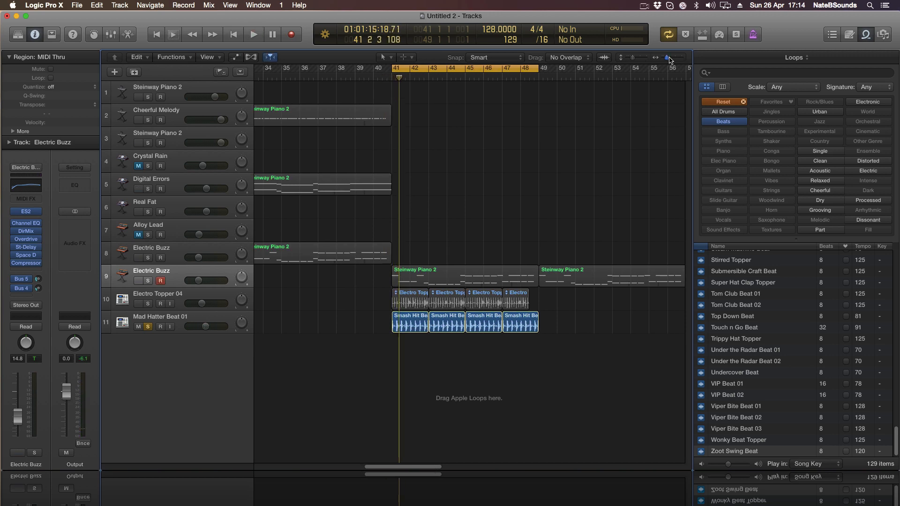
pyautogui.moveTo(669, 59); pyautogui.dragTo(672, 59)
pyautogui.hscroll(3, 379, 403)
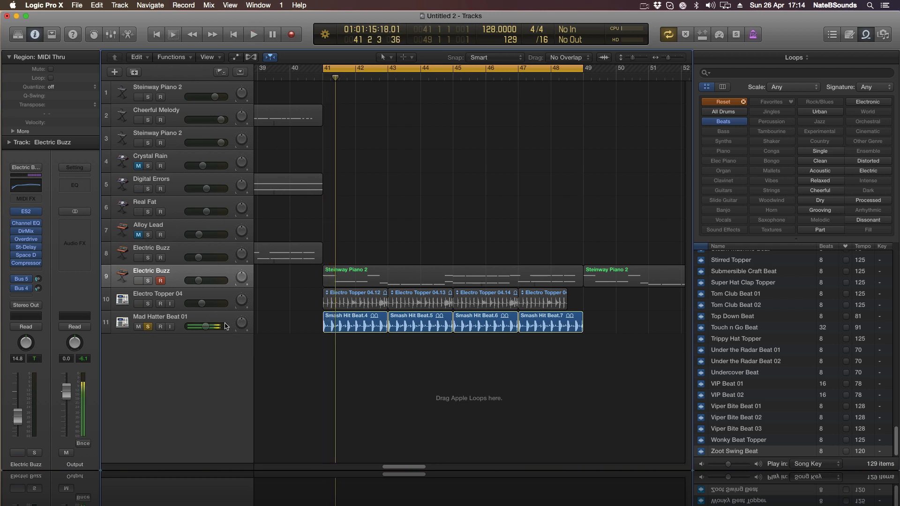
# - Create a duplicate audio track below Mad Hatter Beat 01 and copy its four bar 41 regions onto it
pyautogui.click(204, 316)
pyautogui.press('super+d')
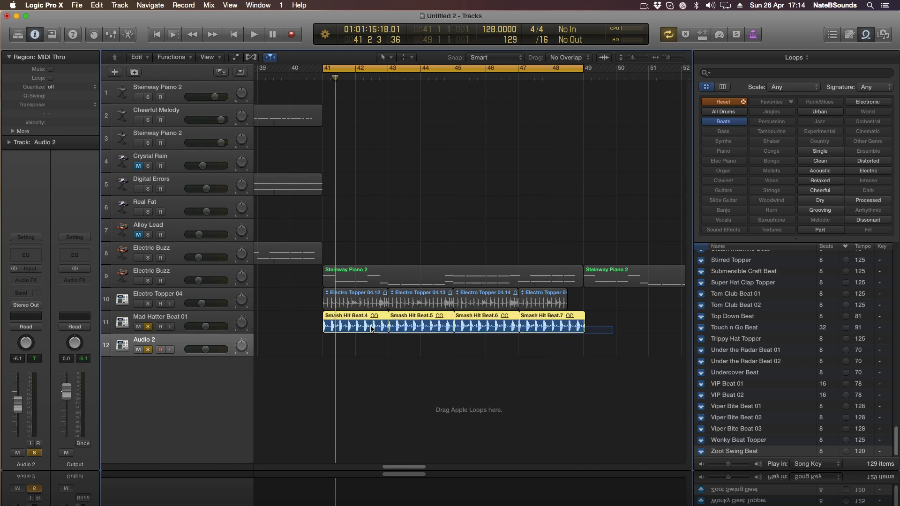
pyautogui.moveTo(440, 325); pyautogui.dragTo(440, 348)
# - Reduce the copied beat on Audio 2 to one short kick slice per beat from bar 41, deleting the remaining audio
pyautogui.moveTo(669, 58); pyautogui.dragTo(671, 58)
pyautogui.click(636, 388)
pyautogui.moveTo(670, 352); pyautogui.dragTo(378, 350)
pyautogui.press('BackSpace')
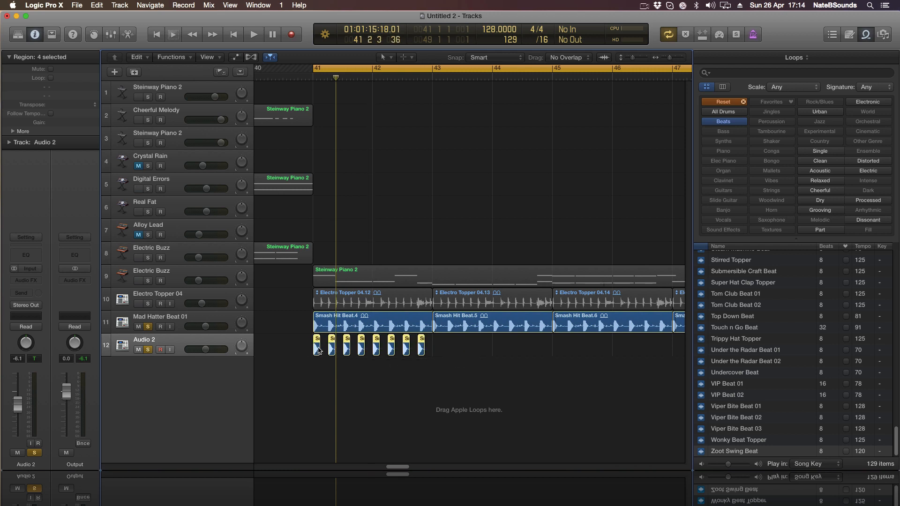
# - Copy the kick slices on Audio 2 to bars 43 and 45 to fill the range up to bar 49
pyautogui.moveTo(318, 350); pyautogui.dragTo(439, 351)
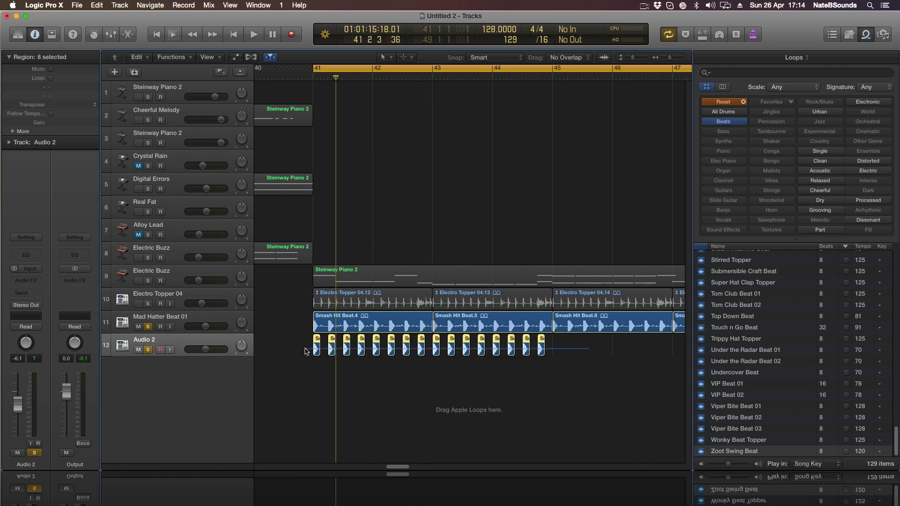
pyautogui.moveTo(317, 347); pyautogui.dragTo(557, 350)
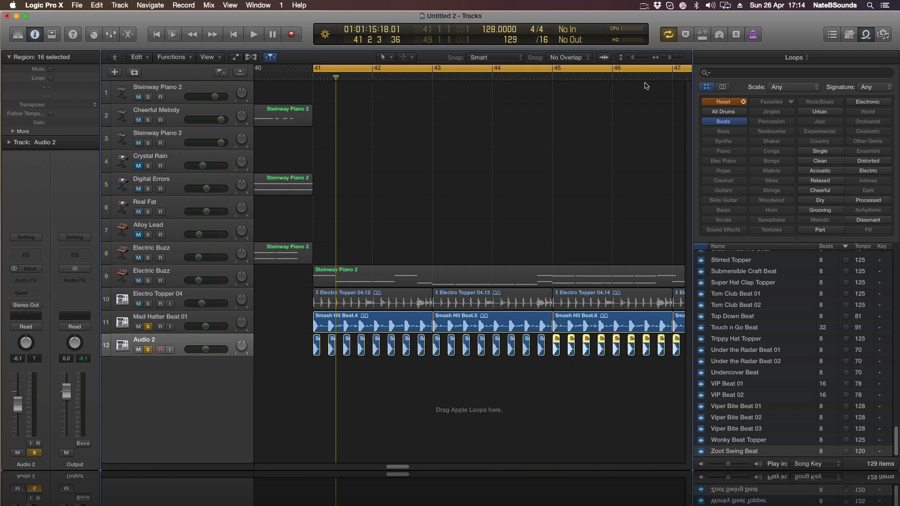
pyautogui.moveTo(675, 62); pyautogui.dragTo(670, 61)
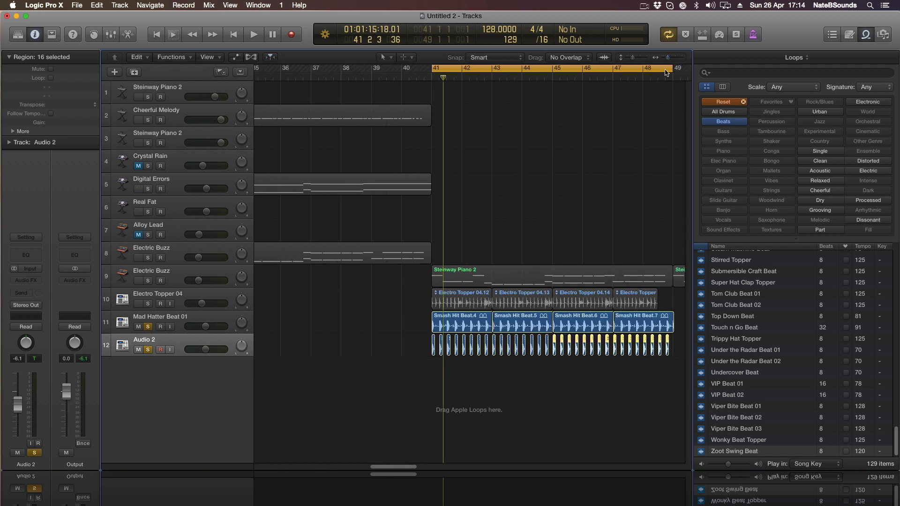
# - Clear Mad Hatter Beat 01's solo and play the kick slices on Audio 2 alone from bar 41
pyautogui.click(558, 364)
pyautogui.press('space')
pyautogui.click(147, 326)
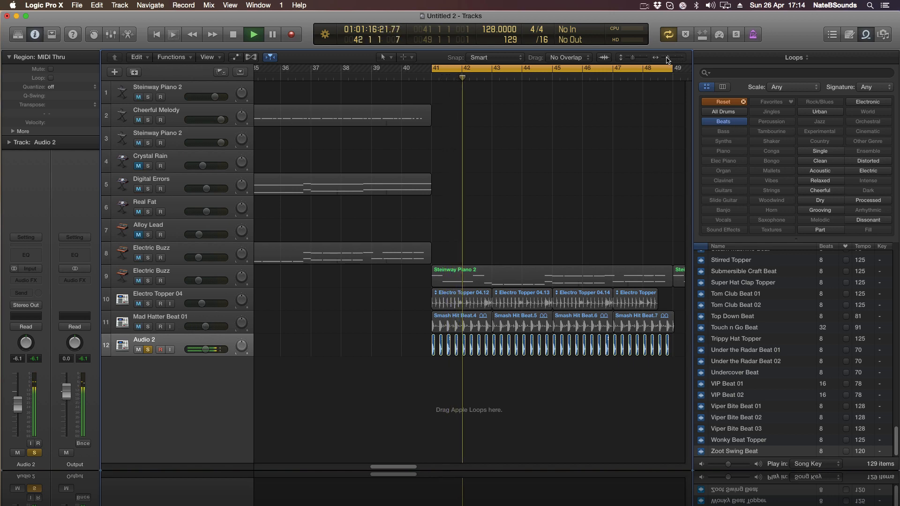
pyautogui.moveTo(667, 59); pyautogui.dragTo(668, 60)
pyautogui.press('space')
pyautogui.press('space')
pyautogui.press('space')
# - Clear the solo on Audio 2, play the bar 41 section, and mute Audio 2 to play it without the kick slices
pyautogui.click(149, 352)
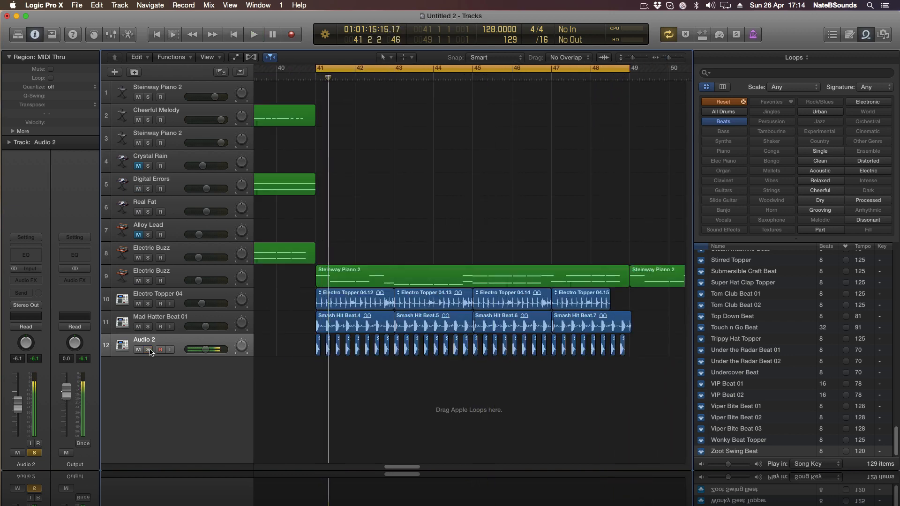
pyautogui.press('space')
pyautogui.press('space')
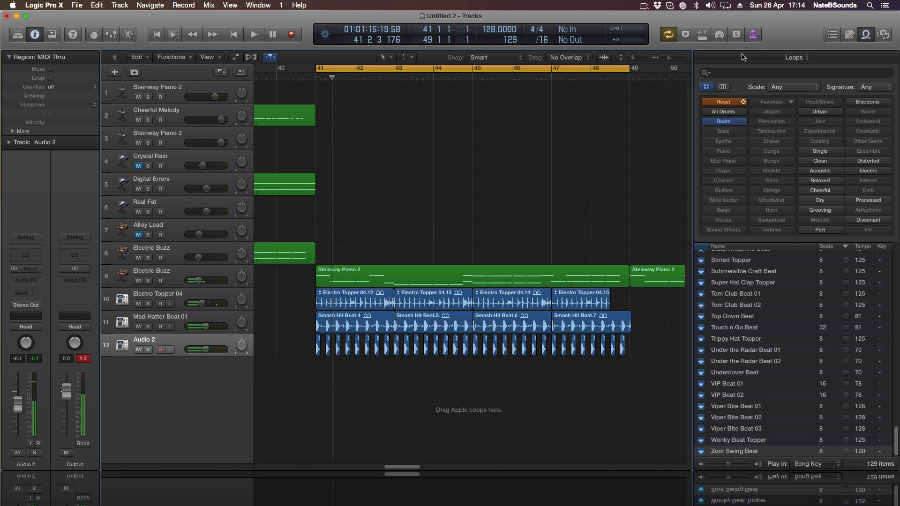
pyautogui.press('space')
pyautogui.click(138, 350)
pyautogui.press('space')
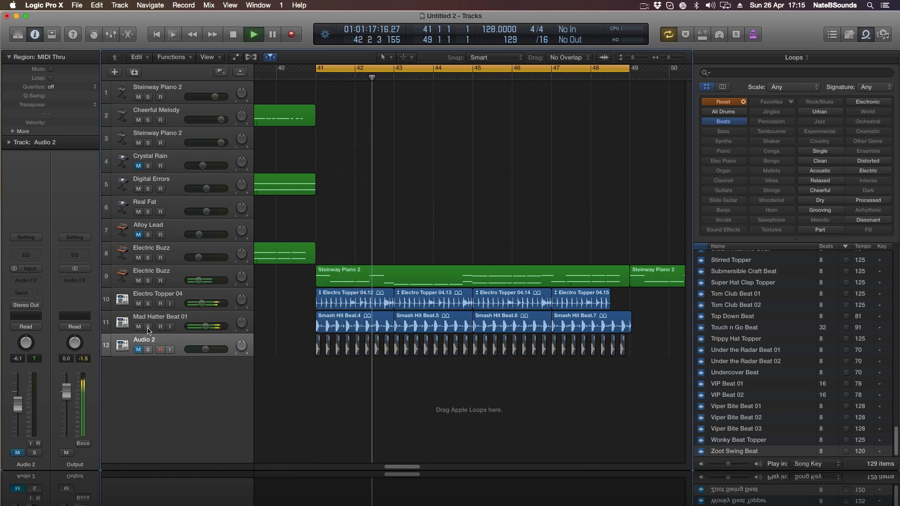
pyautogui.press('space')
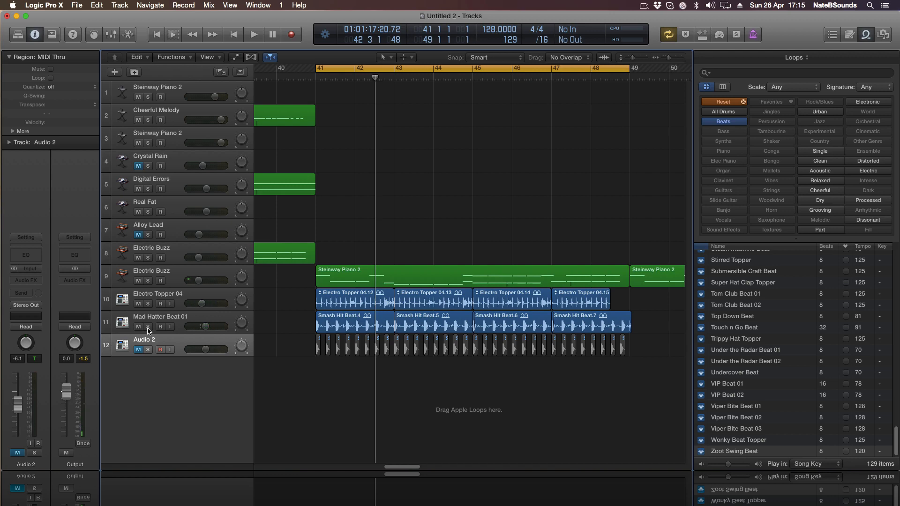
# - Solo Mad Hatter Beat 01 and play its loops from bar 41
pyautogui.click(148, 327)
pyautogui.press('space')
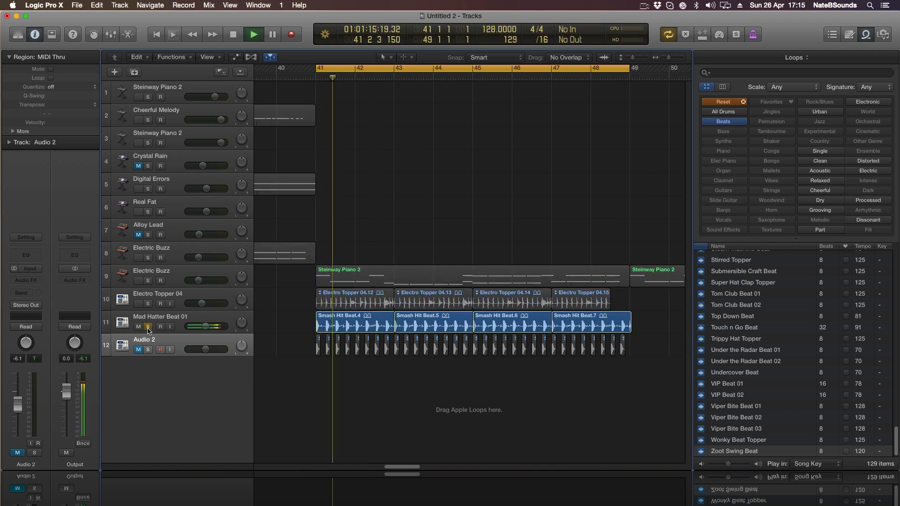
pyautogui.moveTo(400, 467)
pyautogui.mouseDown()
pyautogui.moveTo(319, 462)
pyautogui.moveTo(408, 463)
pyautogui.mouseUp()
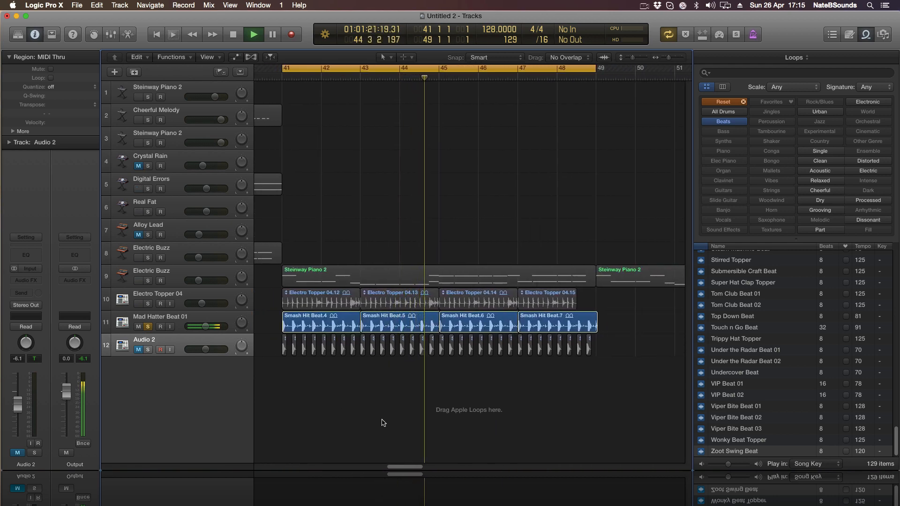
pyautogui.press('space')
# - Delete Mad Hatter Beat 01's last three regions and time-stretch the bar 41 region to exactly two bars, converting its compressed audio
pyautogui.press('Delete')
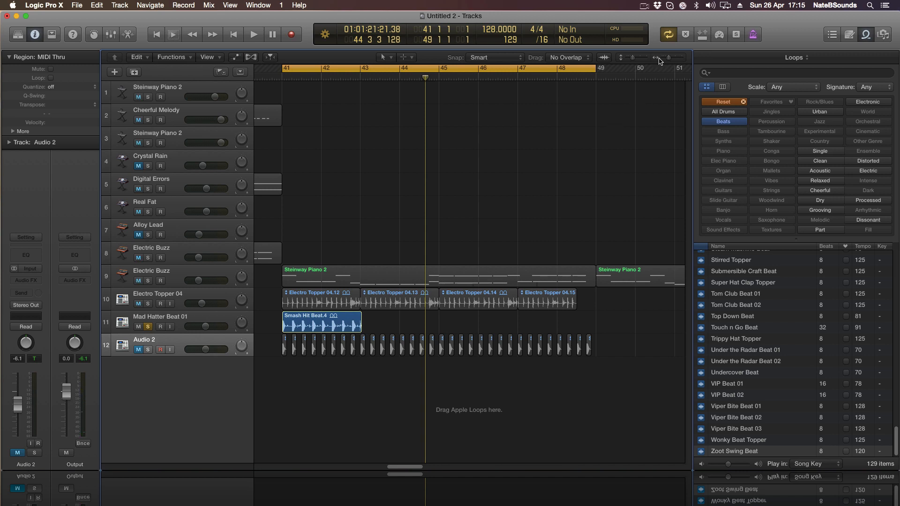
pyautogui.moveTo(658, 59); pyautogui.dragTo(670, 58)
pyautogui.moveTo(407, 467); pyautogui.dragTo(400, 468)
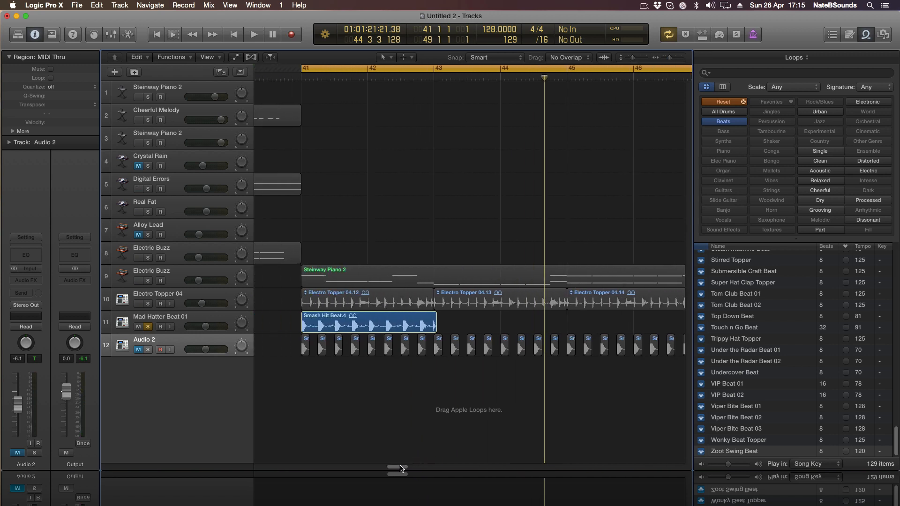
pyautogui.click(434, 325)
pyautogui.moveTo(436, 324); pyautogui.dragTo(433, 327)
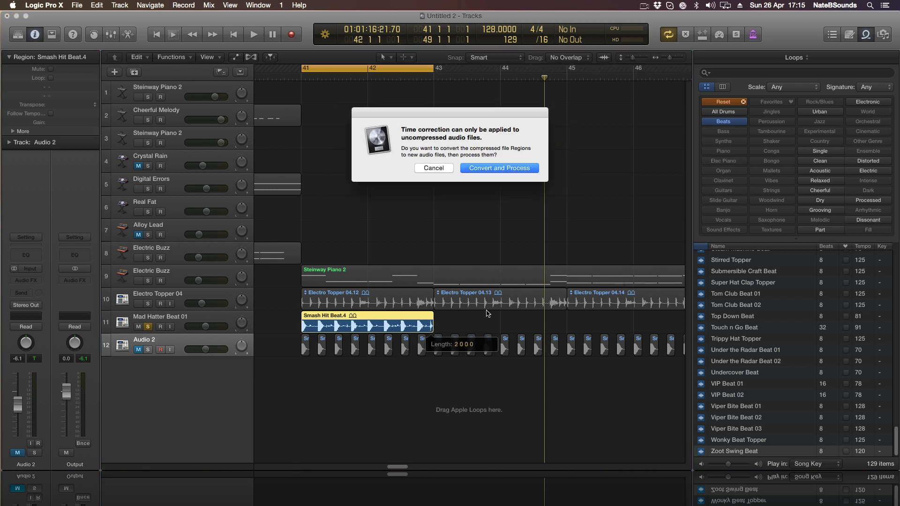
pyautogui.click(486, 172)
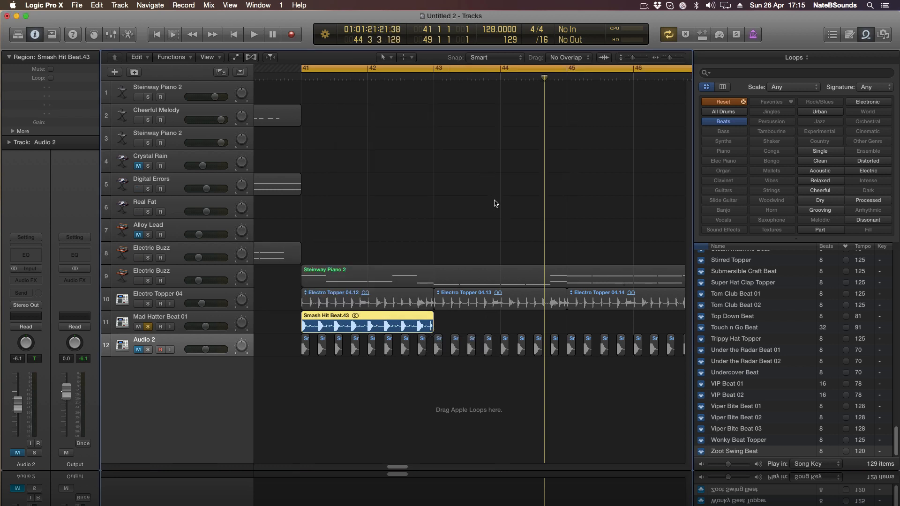
# - Copy the stretched beat region to bar 43 and play it with Electro Topper 04 also soloed
pyautogui.moveTo(425, 324); pyautogui.dragTo(557, 327)
pyautogui.click(148, 304)
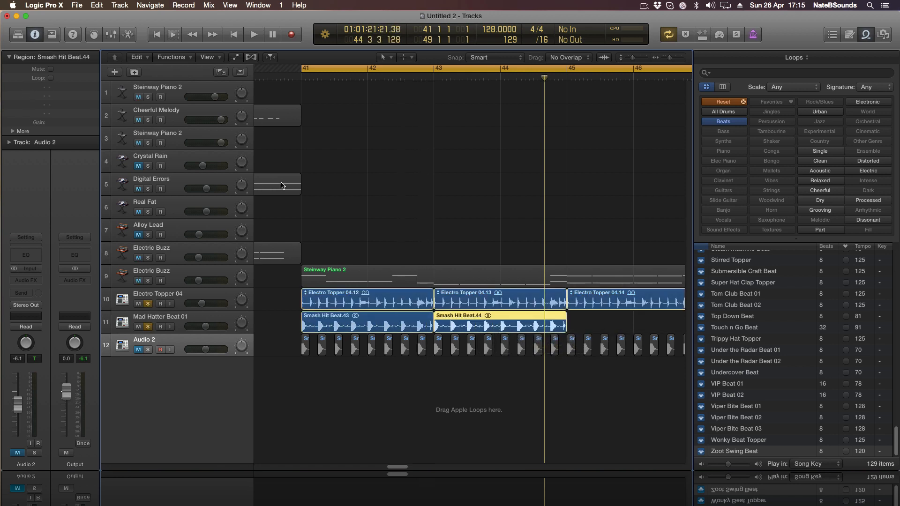
pyautogui.press('space')
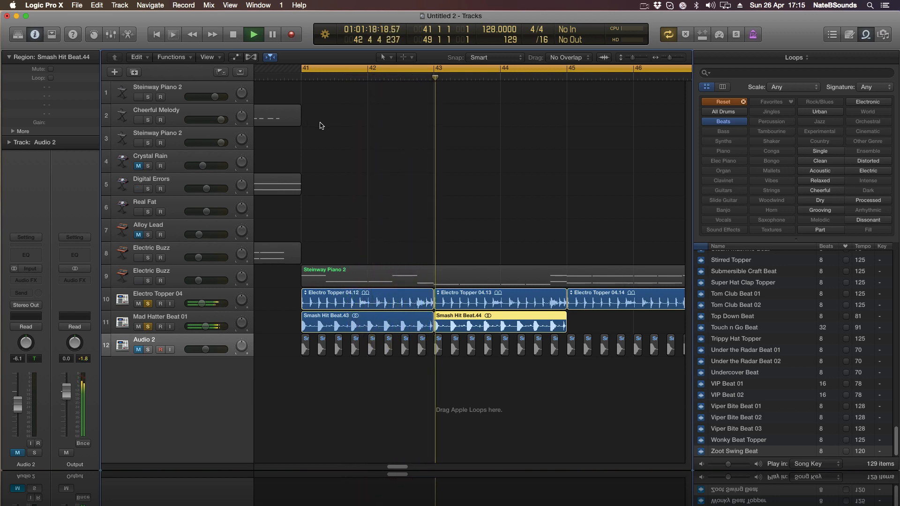
# - Examine how the beat, topper and kick slice waveforms align with the grid around bars 43 and 44, and replay the cycle
pyautogui.moveTo(670, 58); pyautogui.dragTo(683, 64)
pyautogui.press('space')
pyautogui.click(379, 78)
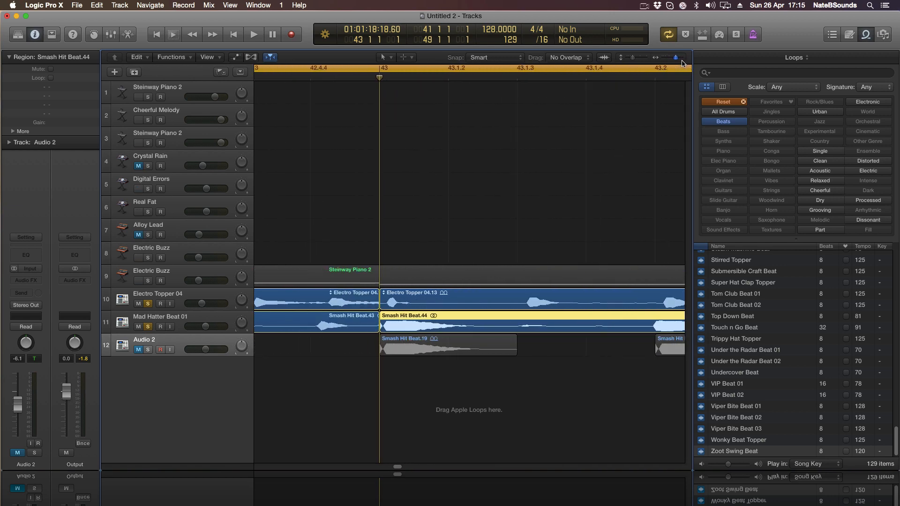
pyautogui.moveTo(396, 468); pyautogui.dragTo(401, 467)
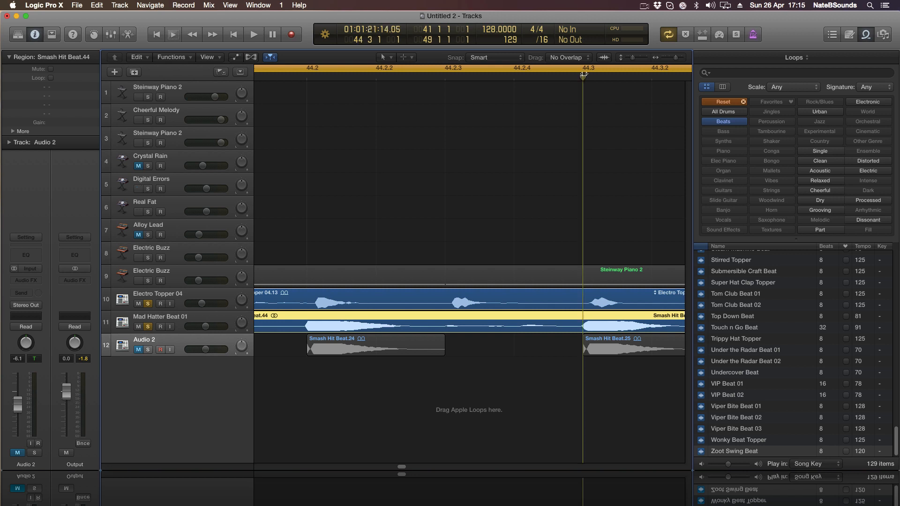
pyautogui.press('space')
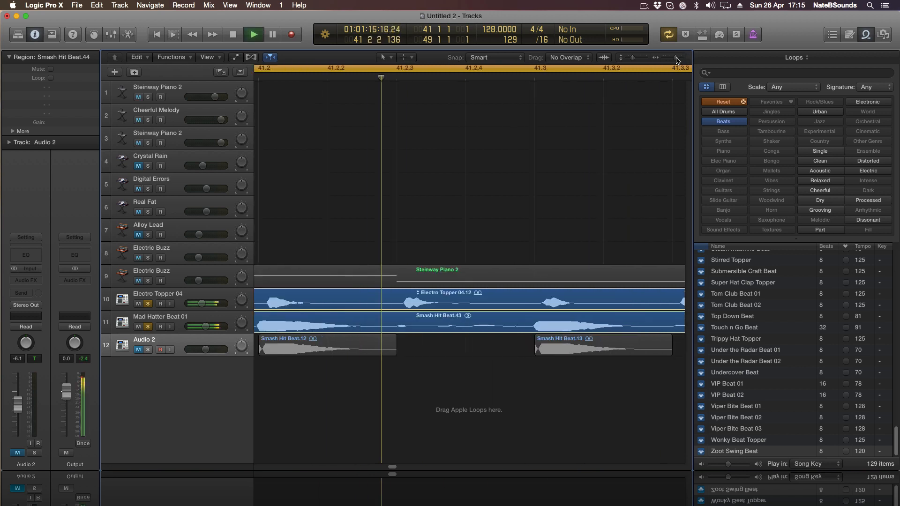
pyautogui.moveTo(676, 57); pyautogui.dragTo(671, 58)
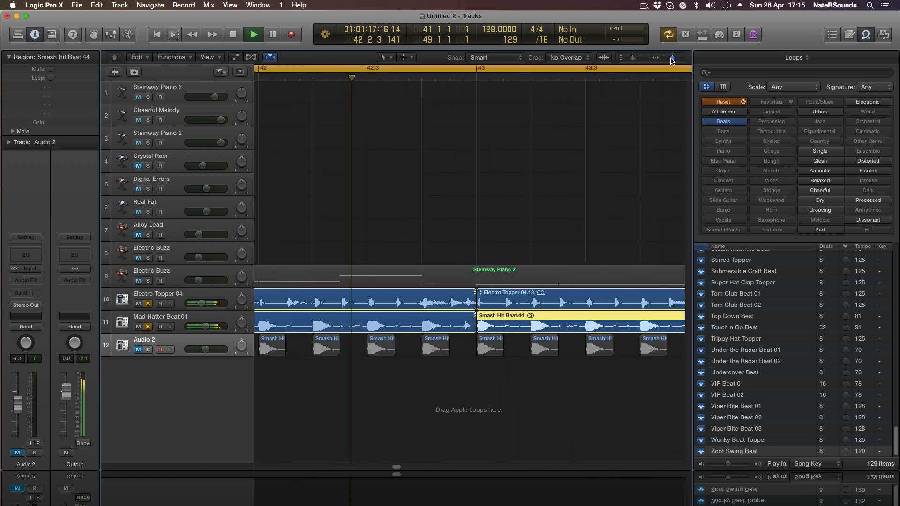
# - Examine how the beat, topper and kick slice waveforms line up with the grid at position 41.3
pyautogui.press('space')
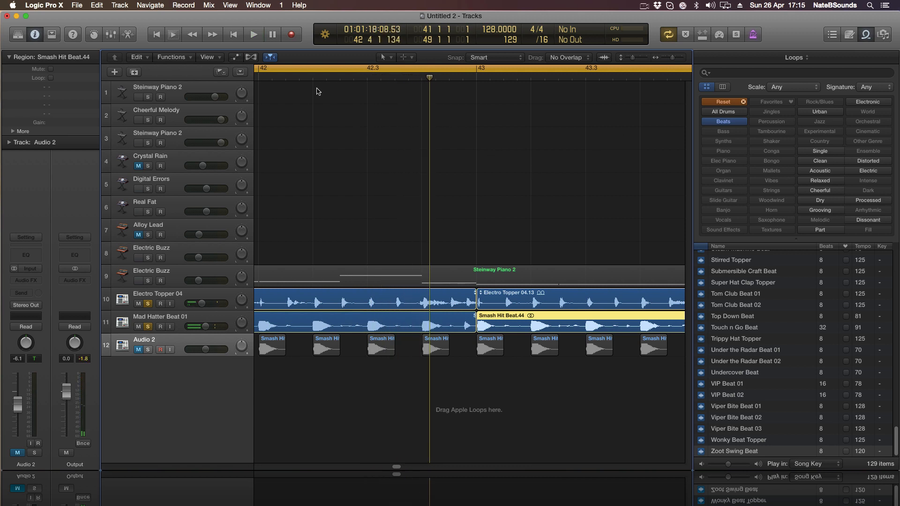
pyautogui.press('space')
pyautogui.press('space')
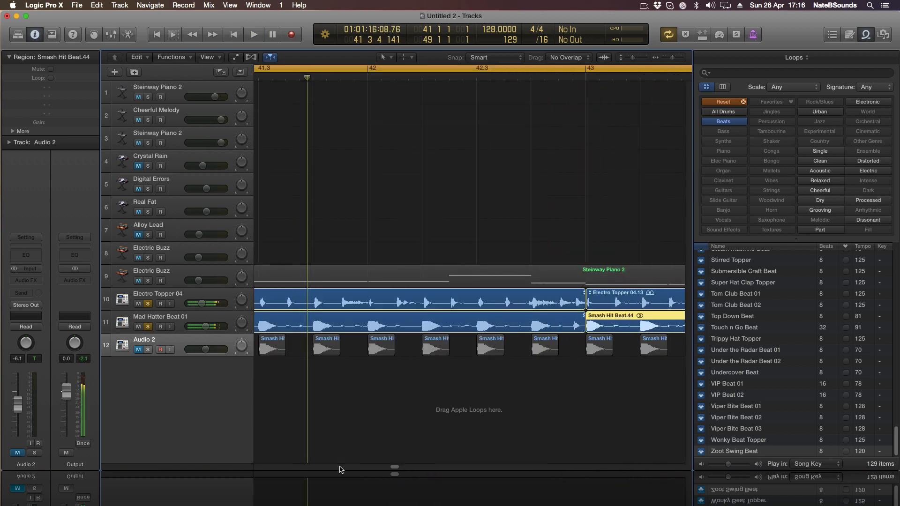
pyautogui.moveTo(396, 470); pyautogui.dragTo(393, 470)
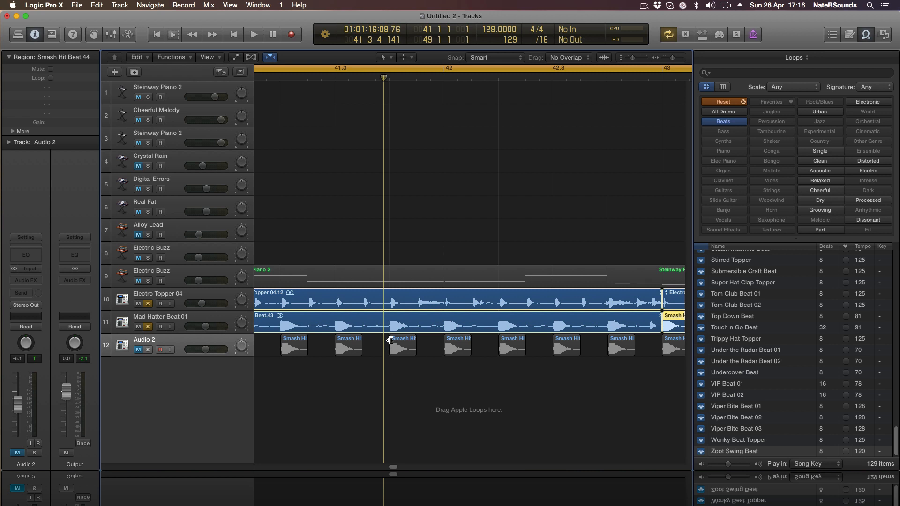
pyautogui.click(335, 77)
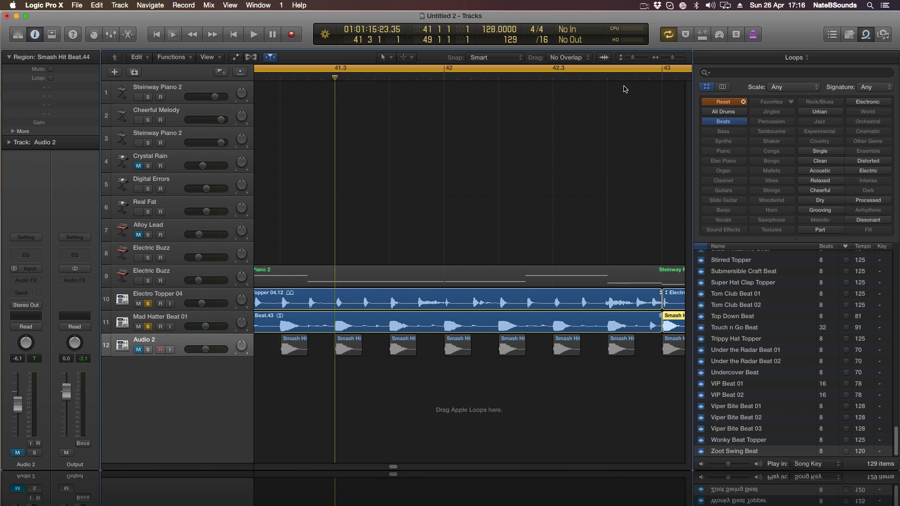
pyautogui.moveTo(674, 60); pyautogui.dragTo(677, 60)
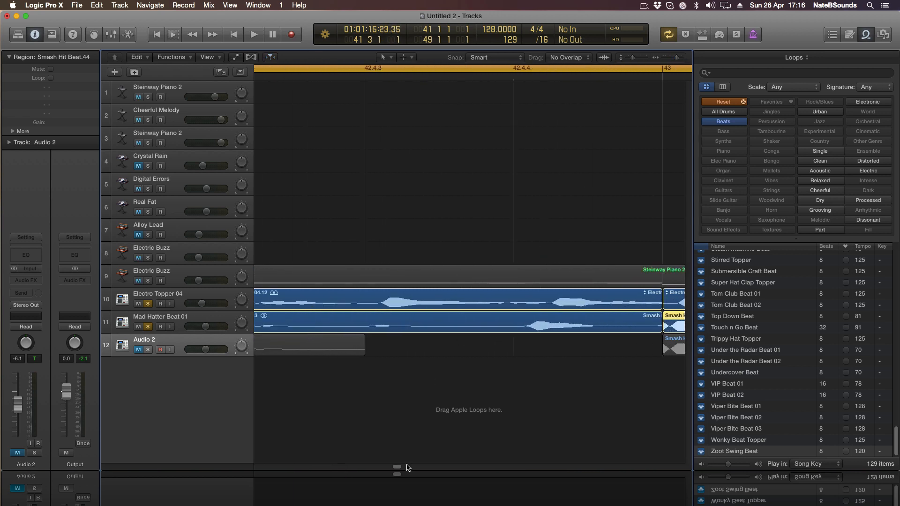
pyautogui.moveTo(397, 468); pyautogui.dragTo(393, 469)
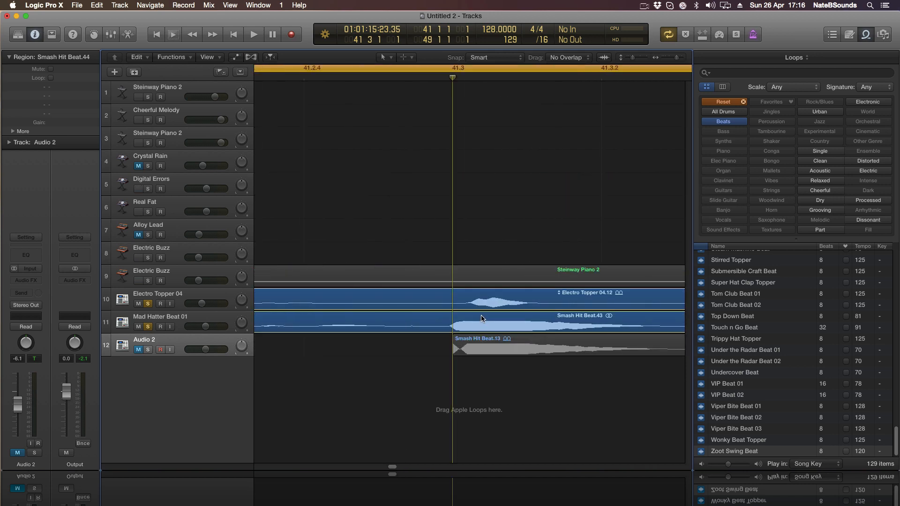
pyautogui.click(480, 321)
pyautogui.moveTo(678, 58); pyautogui.dragTo(670, 58)
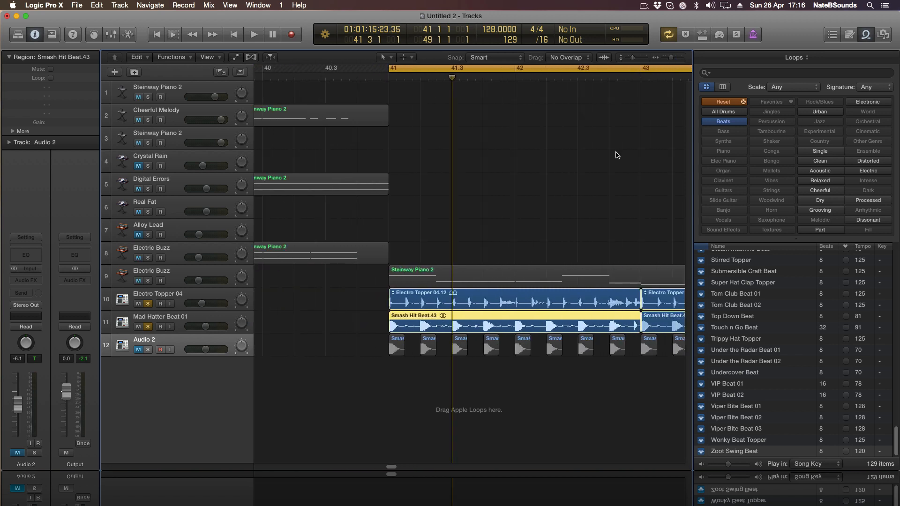
pyautogui.moveTo(391, 466); pyautogui.dragTo(397, 468)
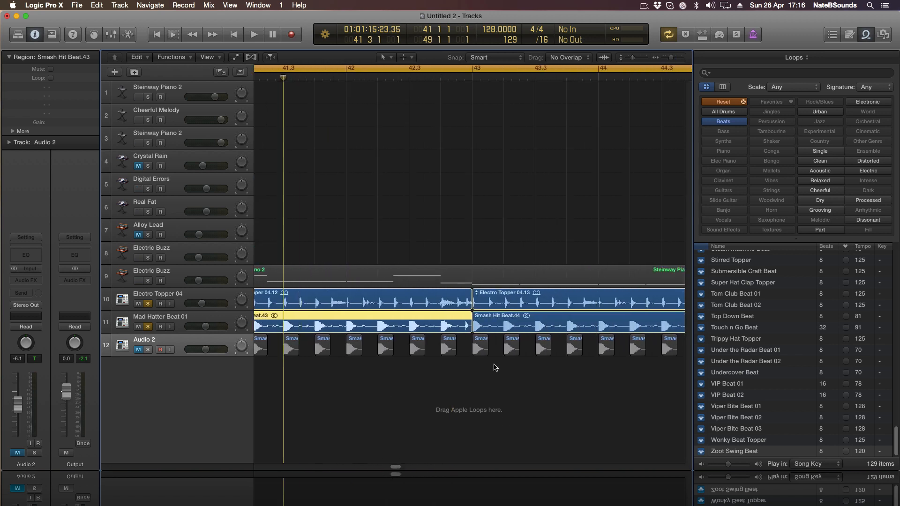
# - Delete the beat copy at bar 43, time-stretch the bar 41 beat region's end slightly past bar 43 and play it
pyautogui.click(549, 323)
pyautogui.press('Delete')
pyautogui.click(470, 327)
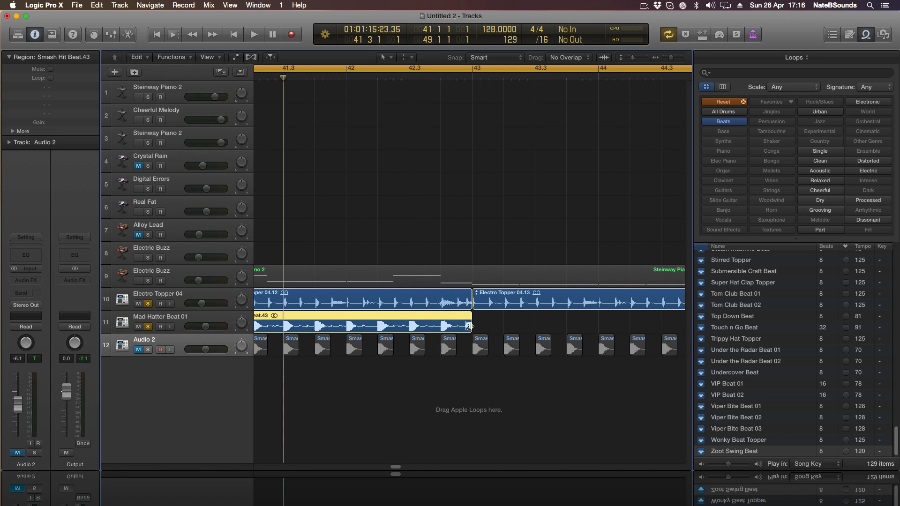
pyautogui.click(472, 78)
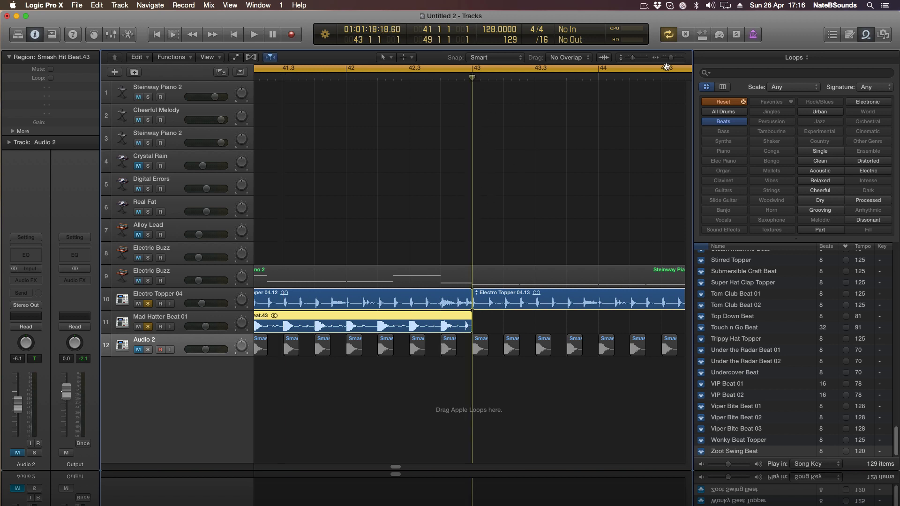
pyautogui.moveTo(671, 58)
pyautogui.mouseDown()
pyautogui.moveTo(684, 62)
pyautogui.moveTo(674, 65)
pyautogui.mouseUp()
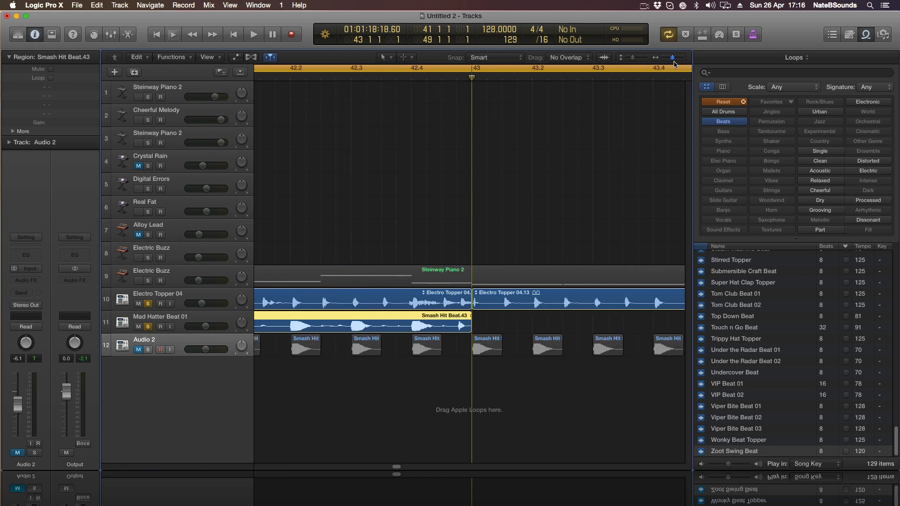
pyautogui.click(677, 62)
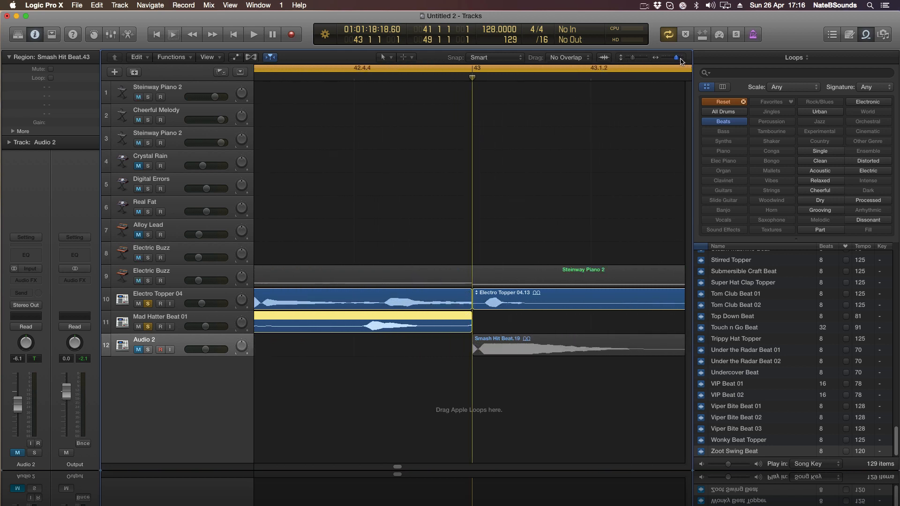
pyautogui.moveTo(470, 328); pyautogui.dragTo(490, 332)
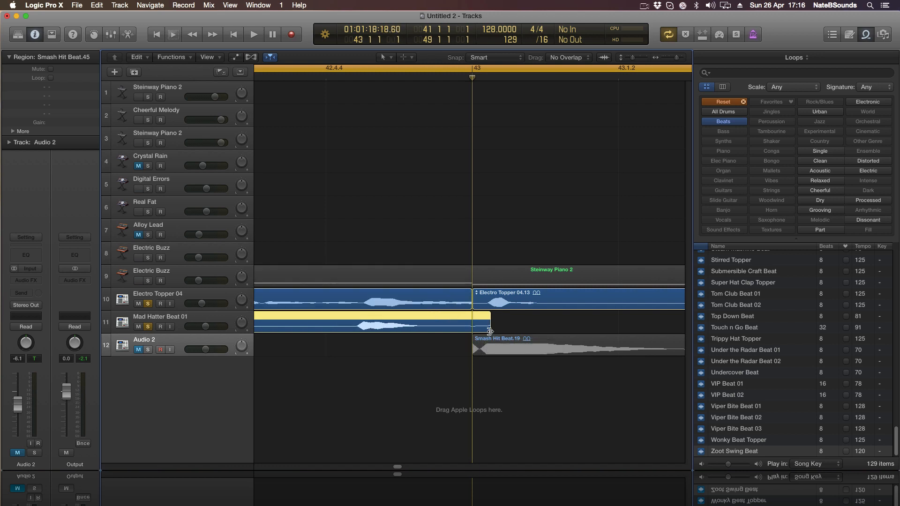
pyautogui.press('space')
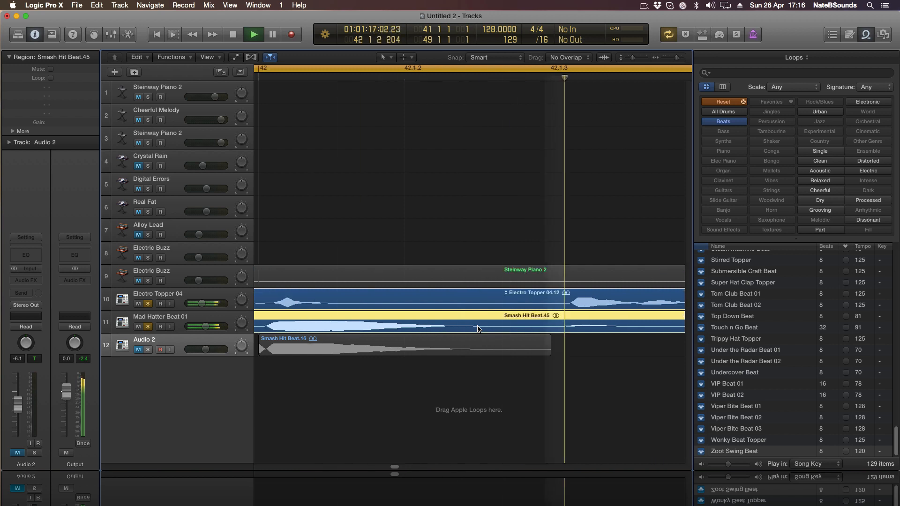
pyautogui.moveTo(676, 58); pyautogui.dragTo(671, 58)
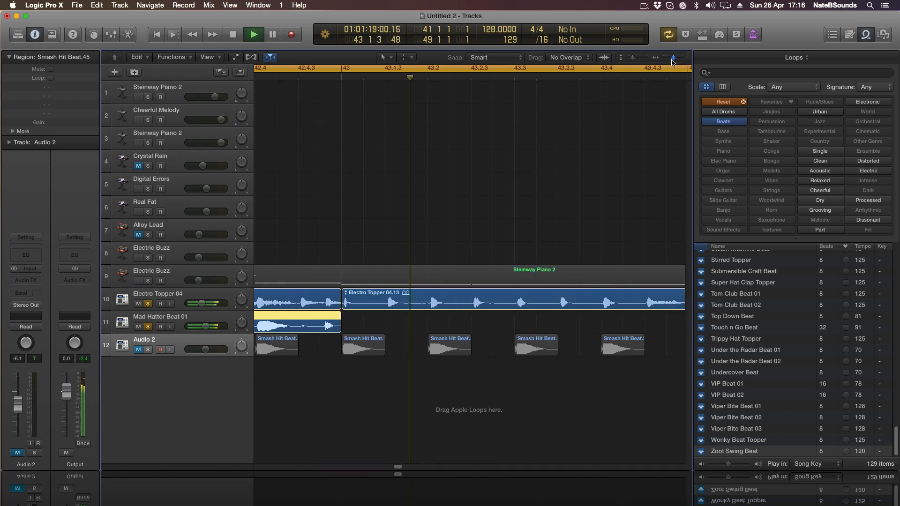
pyautogui.press('space')
# - Shorten the cycle range to bars 41 to 43, covering the stretched beat region
pyautogui.moveTo(400, 467); pyautogui.dragTo(393, 470)
pyautogui.click(332, 69)
pyautogui.moveTo(331, 70); pyautogui.dragTo(579, 70)
pyautogui.click(501, 158)
pyautogui.click(409, 320)
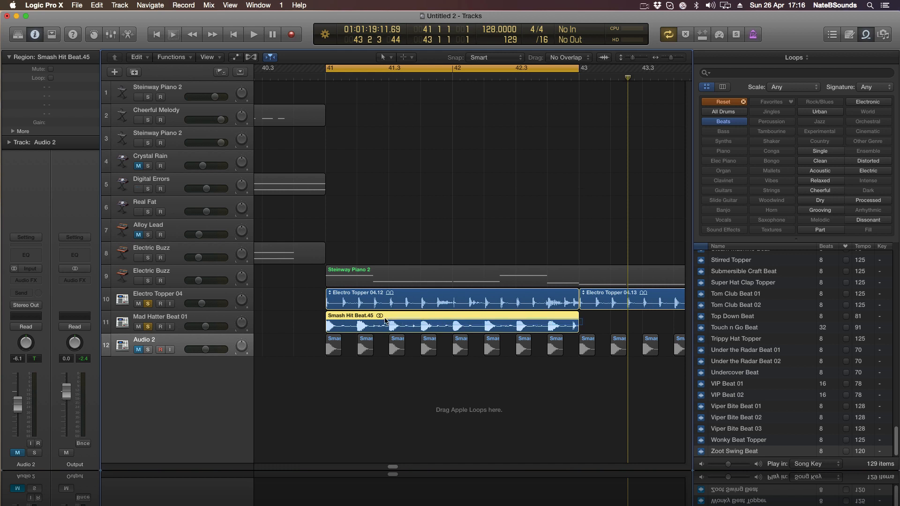
# - Select the topper and beat regions at bar 41, play them in the cycle, and turn cycling off
pyautogui.moveTo(320, 296); pyautogui.dragTo(598, 304)
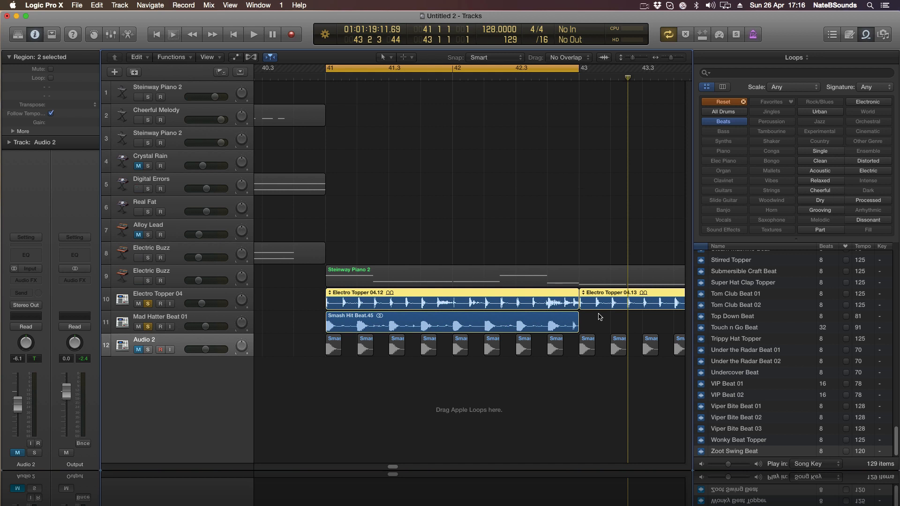
pyautogui.click(606, 320)
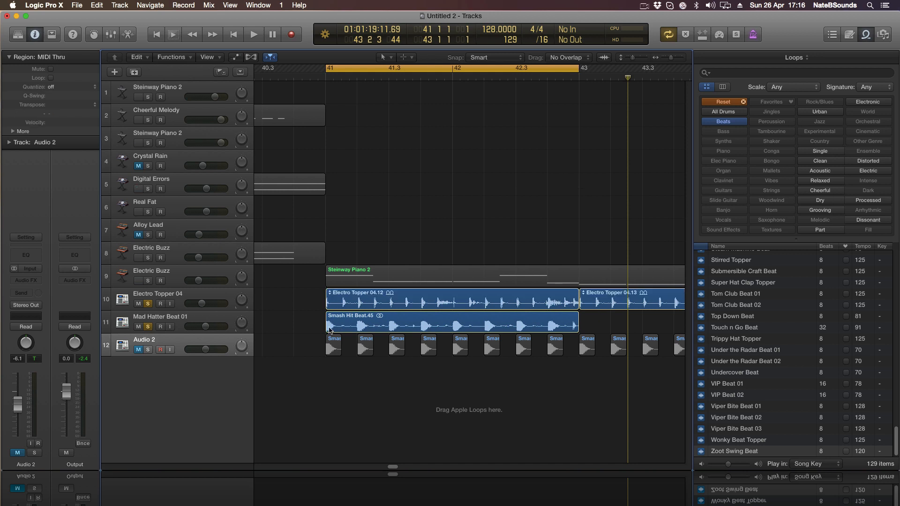
pyautogui.moveTo(321, 319); pyautogui.dragTo(467, 286)
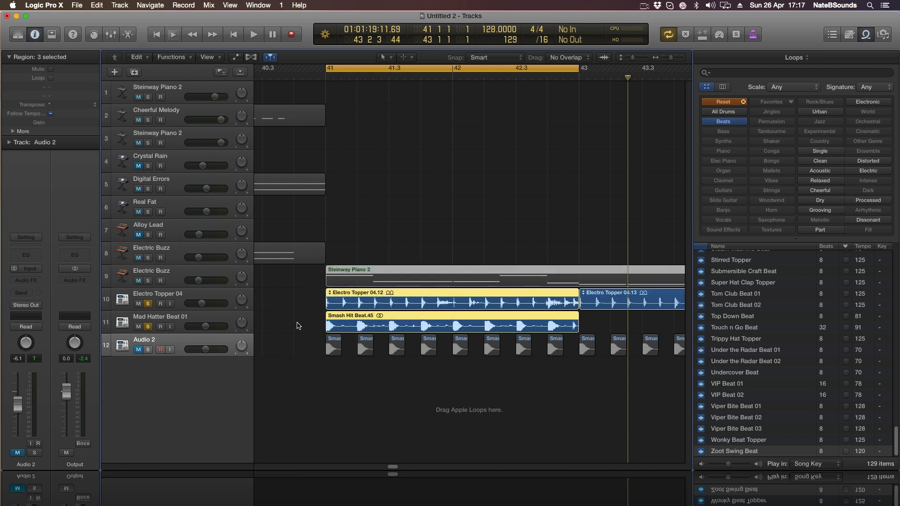
pyautogui.moveTo(299, 325); pyautogui.dragTo(380, 294)
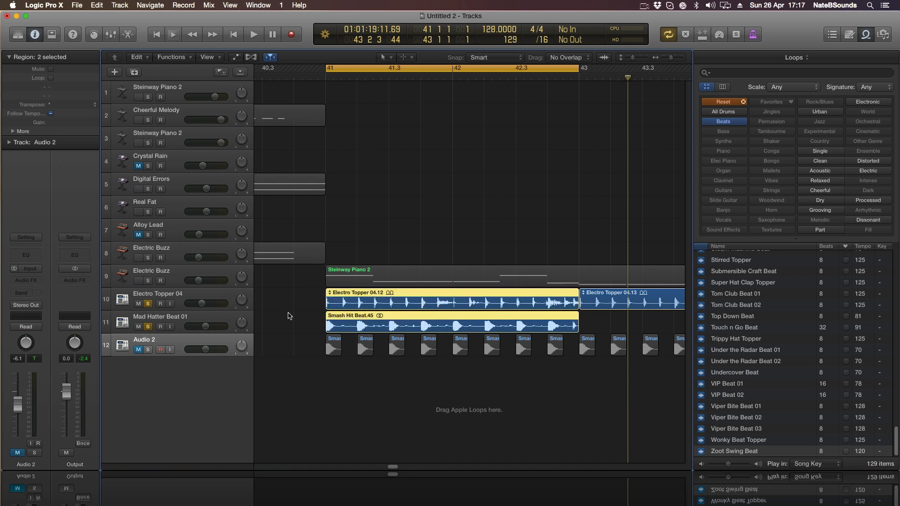
pyautogui.press('space')
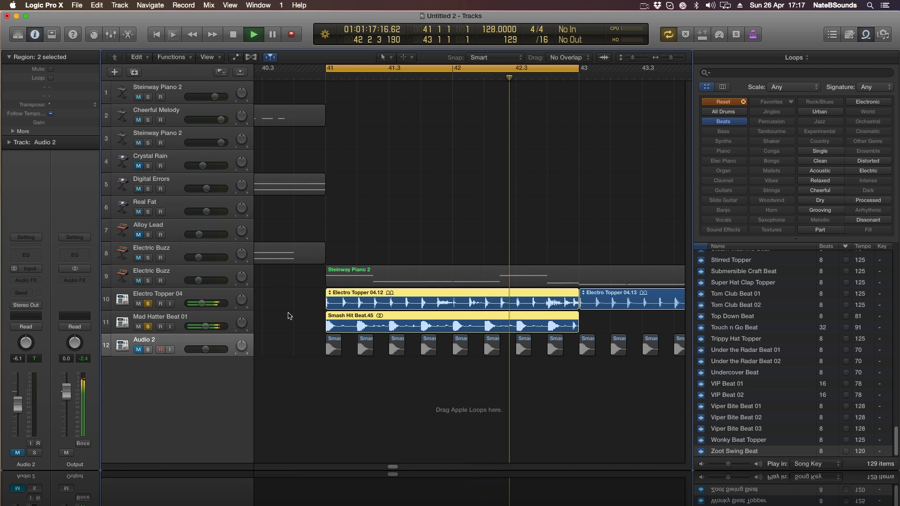
pyautogui.press('space')
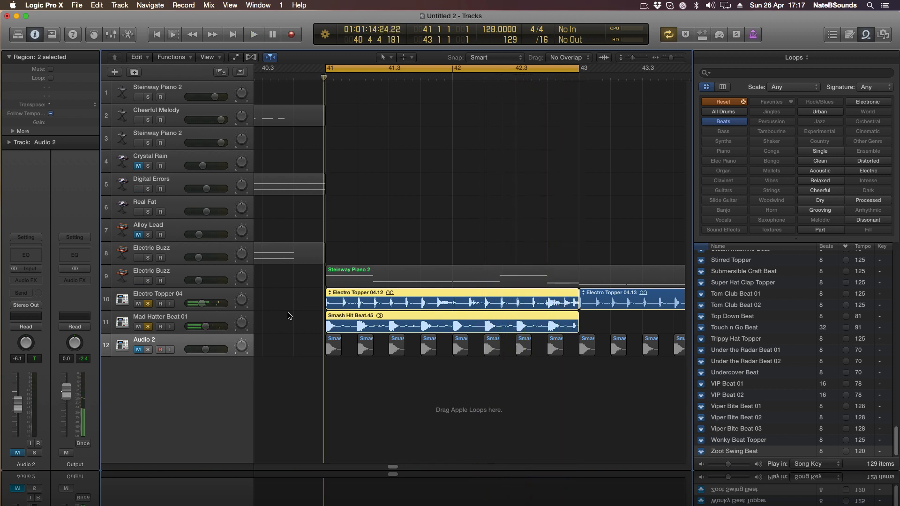
pyautogui.click(499, 174)
pyautogui.press('c')
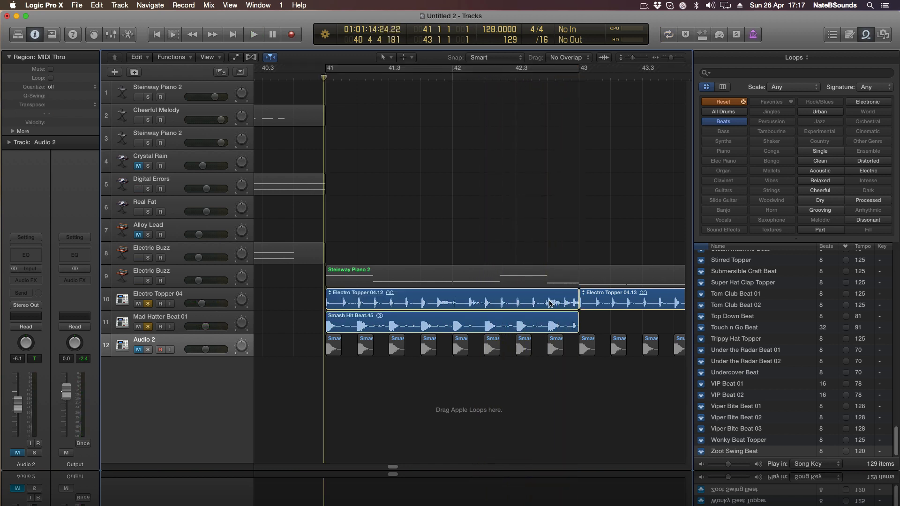
# - Copy the stretched beat region to bar 43, and copy both regions to fill bars 45 to 49
pyautogui.moveTo(671, 57); pyautogui.dragTo(668, 57)
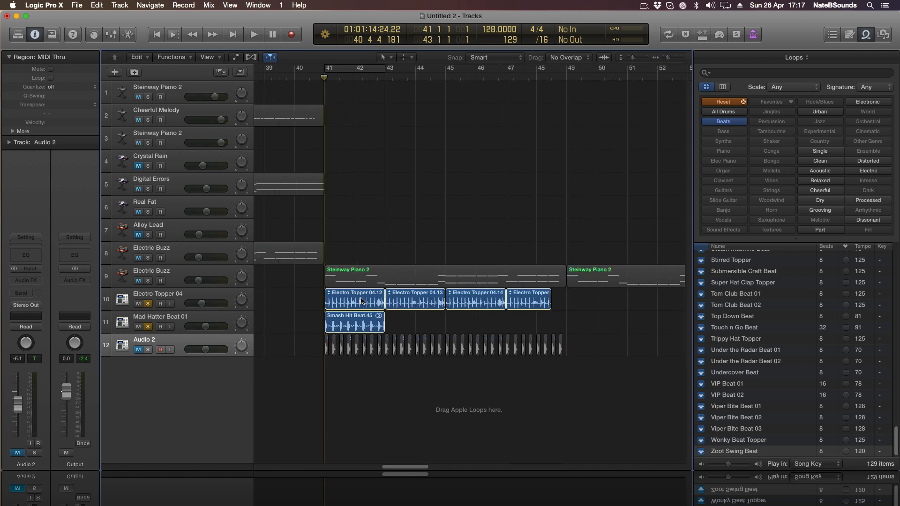
pyautogui.click(348, 328)
pyautogui.moveTo(348, 327); pyautogui.dragTo(480, 325)
pyautogui.keyDown('shift'); pyautogui.click(359, 326); pyautogui.keyUp('shift')
# - Replace the eight topper and beat regions from bar 17 with copies of those starting at bar 41
pyautogui.hscroll(-8, 406, 459)
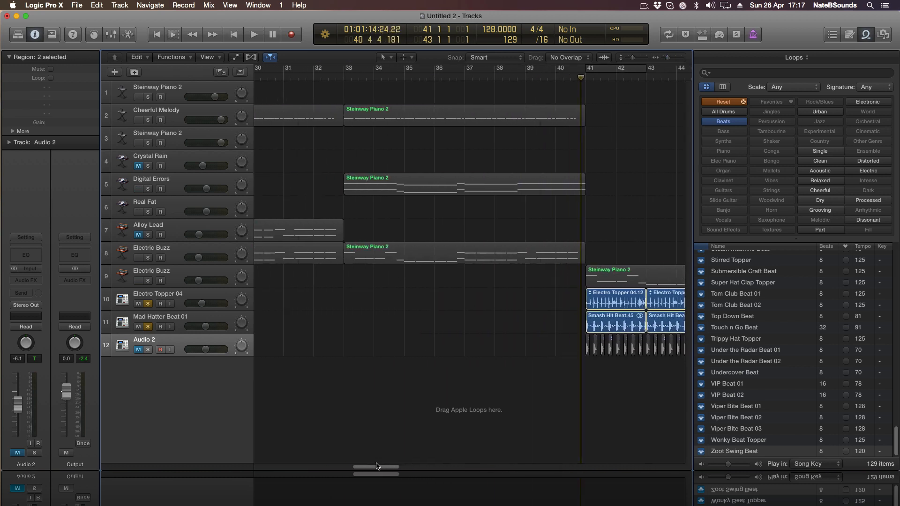
pyautogui.moveTo(670, 57); pyautogui.dragTo(663, 59)
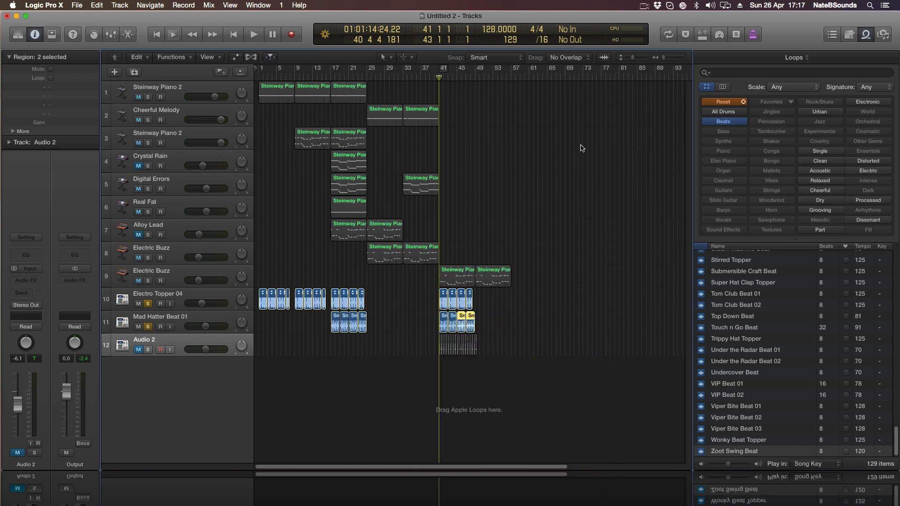
pyautogui.moveTo(389, 331); pyautogui.dragTo(337, 297)
pyautogui.press('Delete')
pyautogui.moveTo(511, 322); pyautogui.dragTo(334, 306)
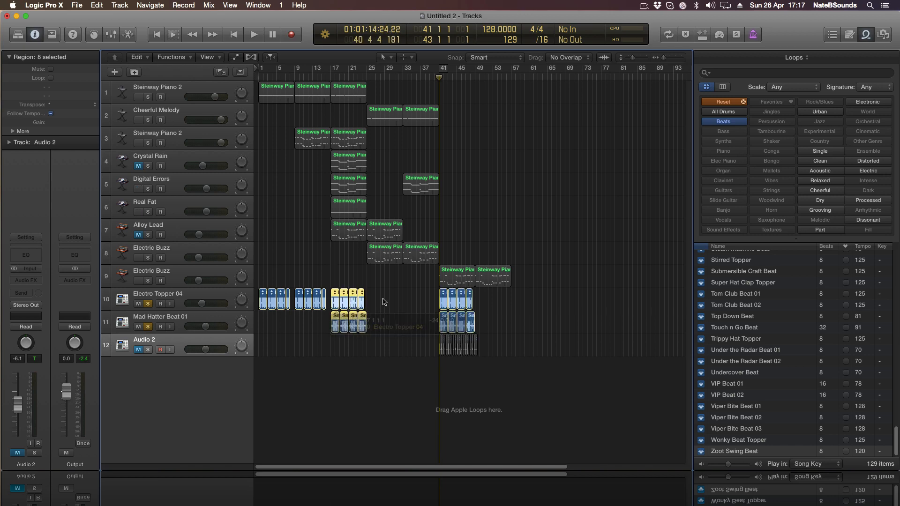
# - Play from bar 41 and solo Audio 2 to hear its kick slices with the topper and beat
pyautogui.moveTo(663, 58); pyautogui.dragTo(674, 60)
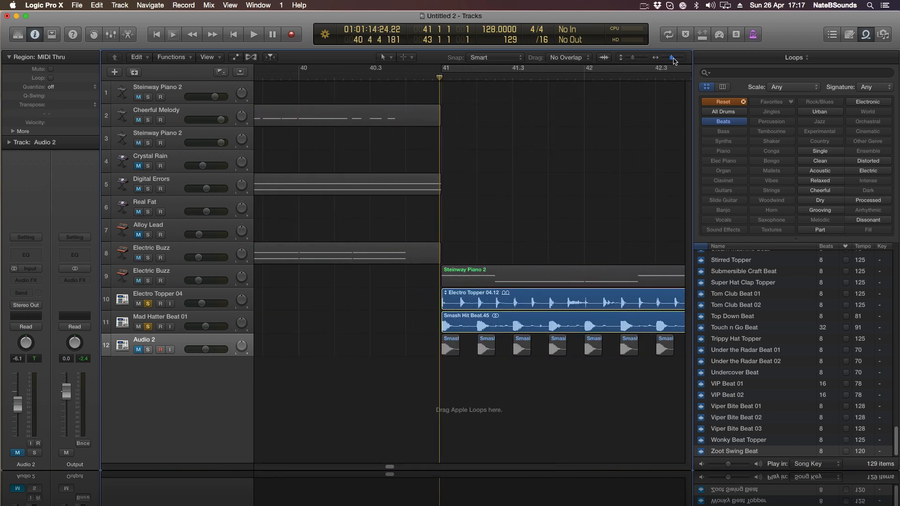
pyautogui.press('space')
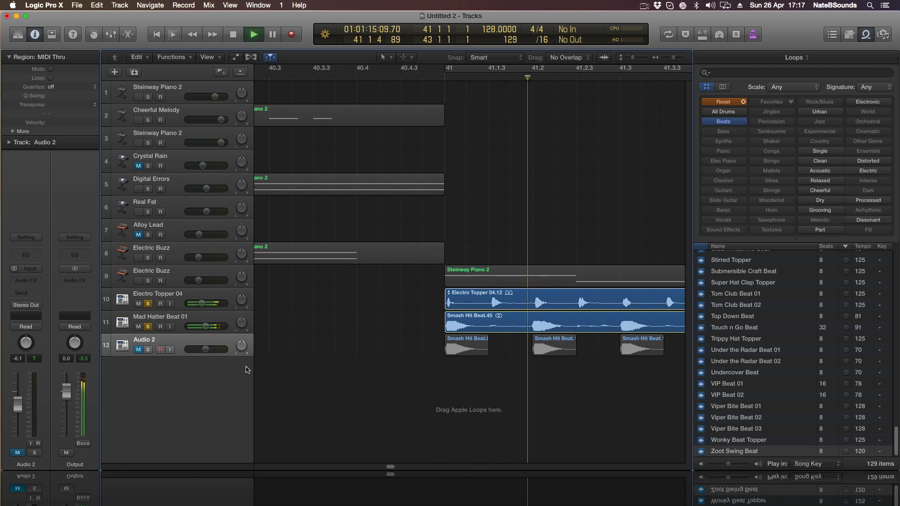
pyautogui.click(148, 350)
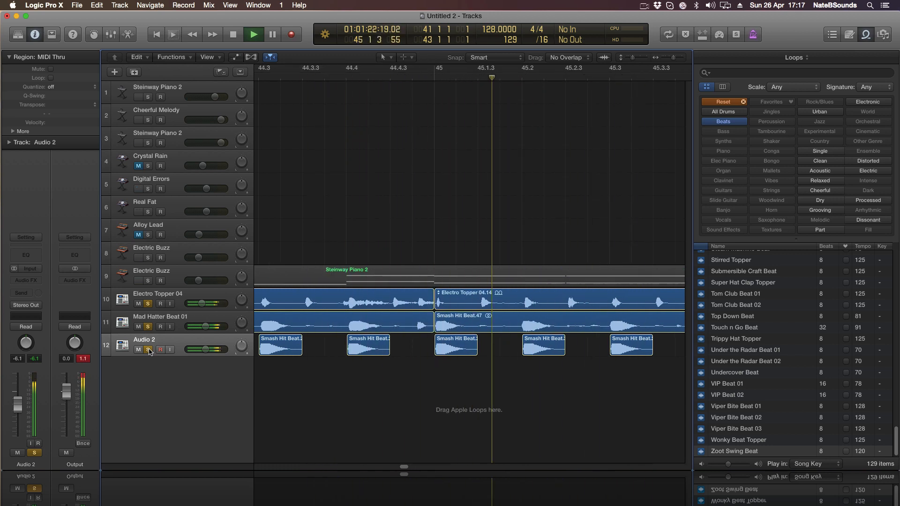
pyautogui.moveTo(674, 58); pyautogui.dragTo(669, 58)
pyautogui.press('space')
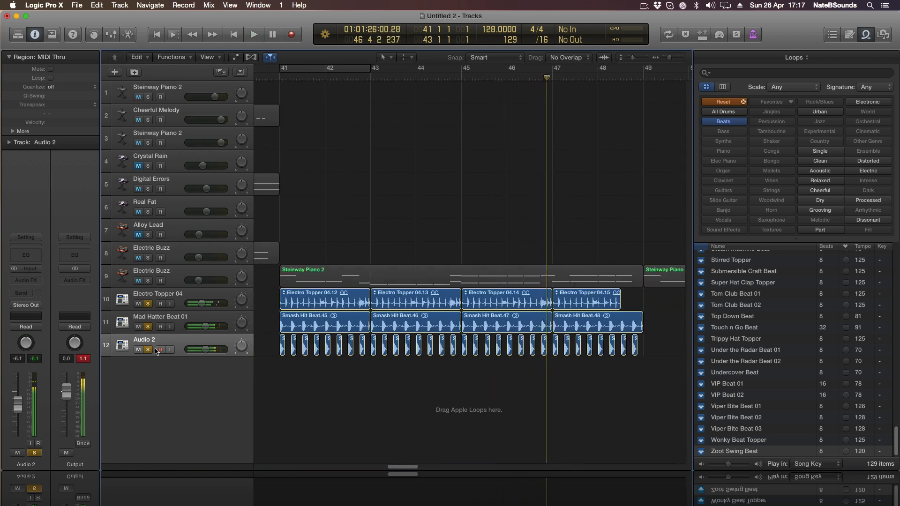
# - Unsolo Mad Hatter Beat 01 and Electro Topper 04, and play Audio 2's kick slices in a cycle from bar 41 to 49
pyautogui.click(148, 327)
pyautogui.click(148, 304)
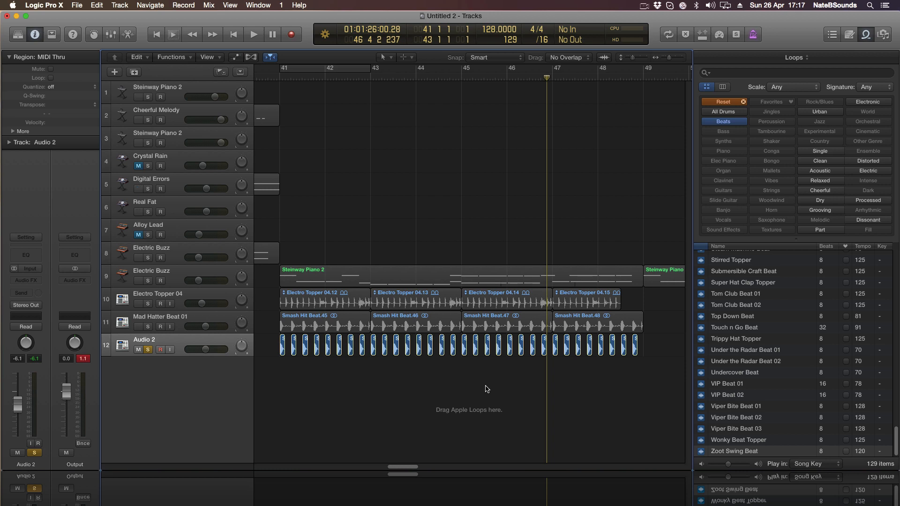
pyautogui.click(154, 341)
pyautogui.moveTo(290, 68)
pyautogui.mouseDown()
pyautogui.moveTo(651, 92)
pyautogui.moveTo(643, 92)
pyautogui.mouseUp()
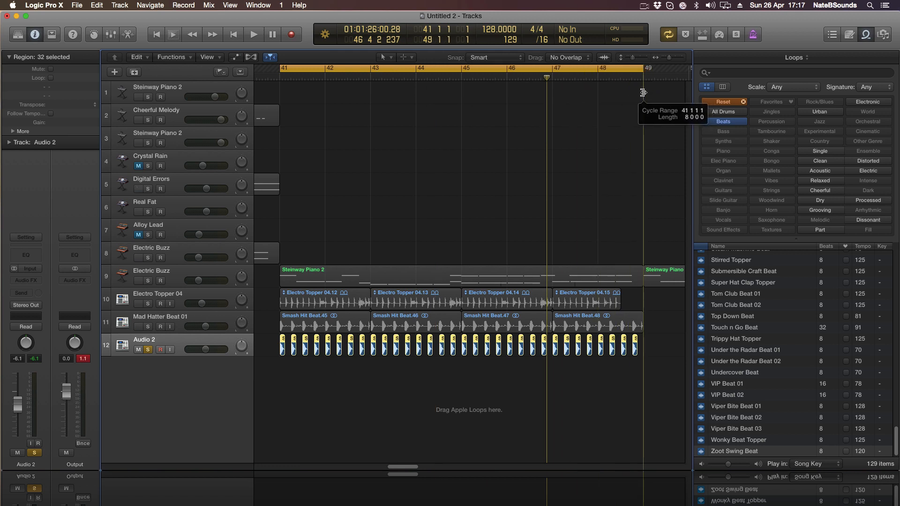
pyautogui.click(278, 348)
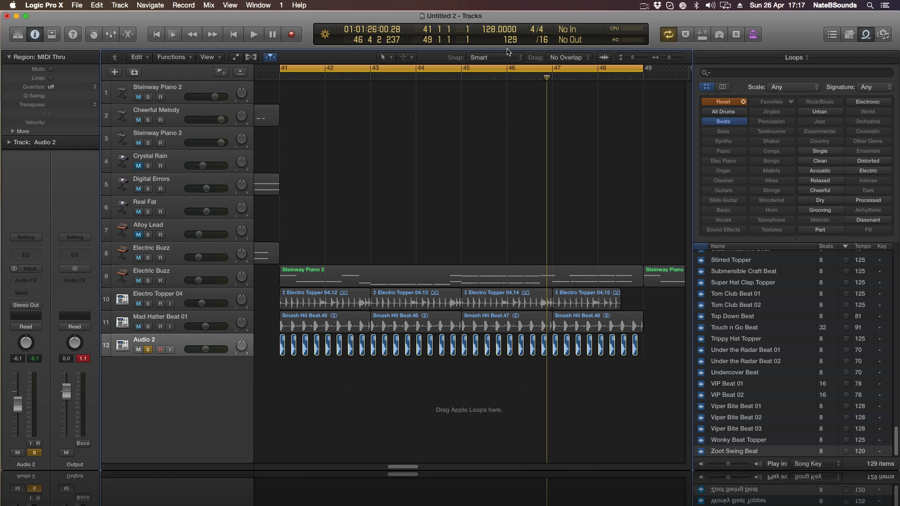
pyautogui.press('space')
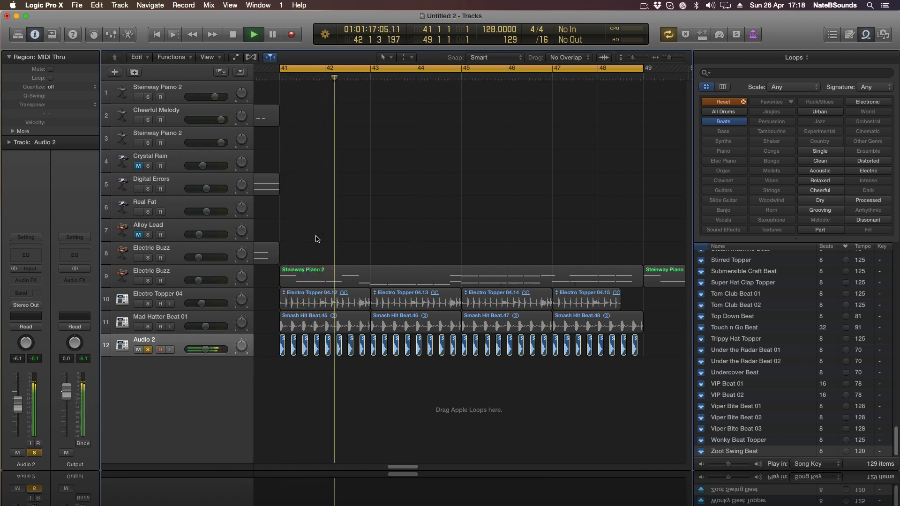
# - Stop playback and add a pre-fader send from Audio 2 to Bus 6 at 0.0 dB
pyautogui.press('space')
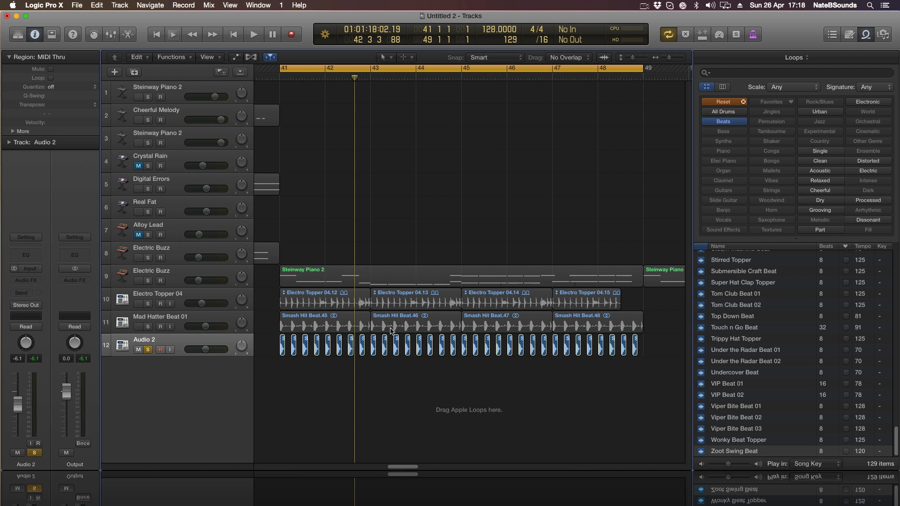
pyautogui.click(193, 343)
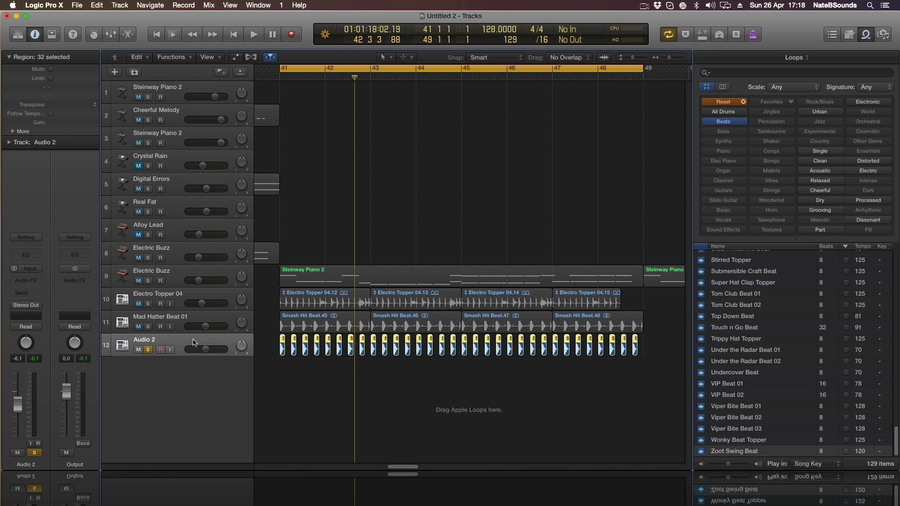
pyautogui.click(21, 294)
pyautogui.moveTo(51, 339)
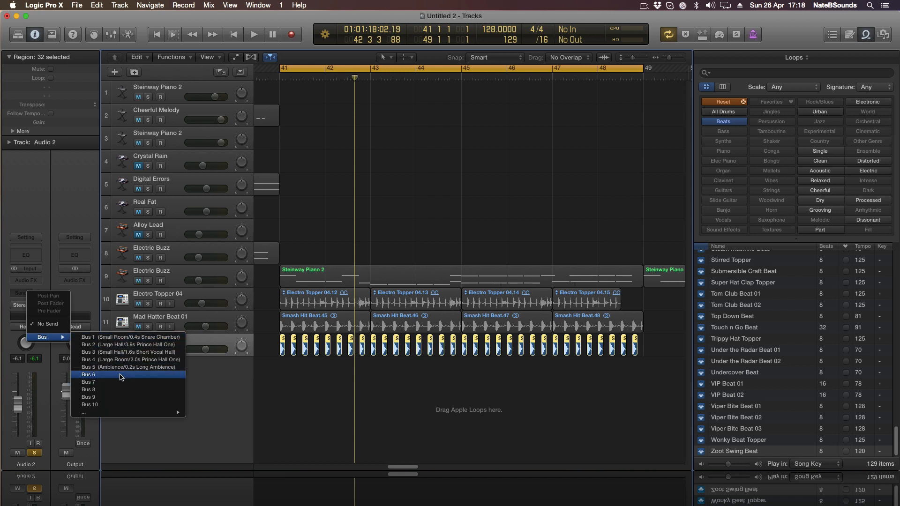
pyautogui.click(122, 377)
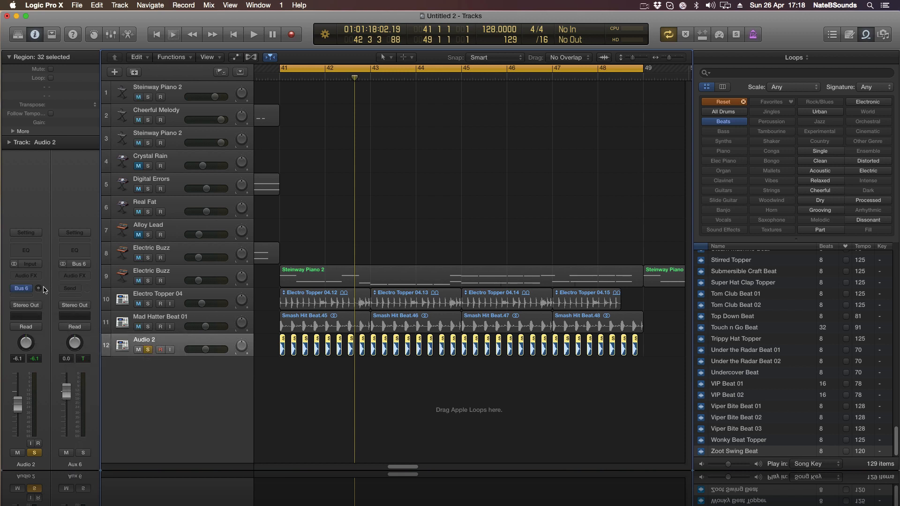
pyautogui.click(25, 289)
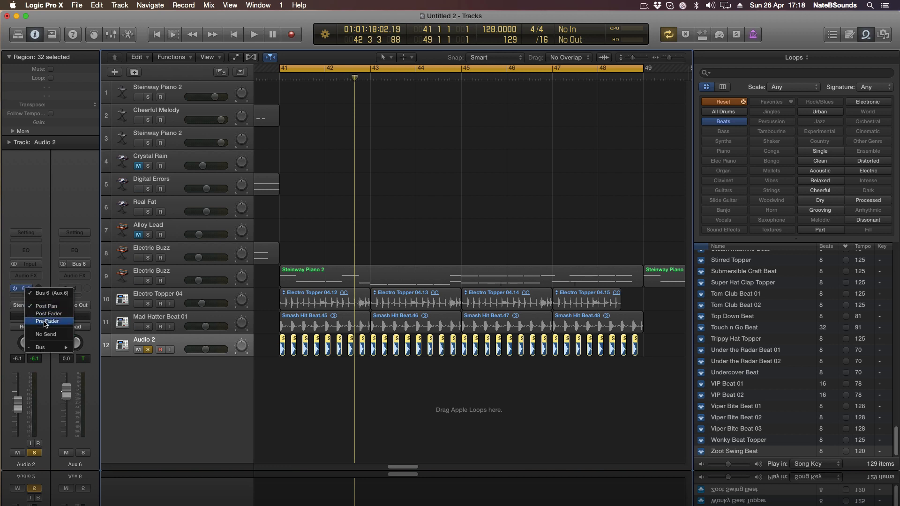
pyautogui.click(56, 322)
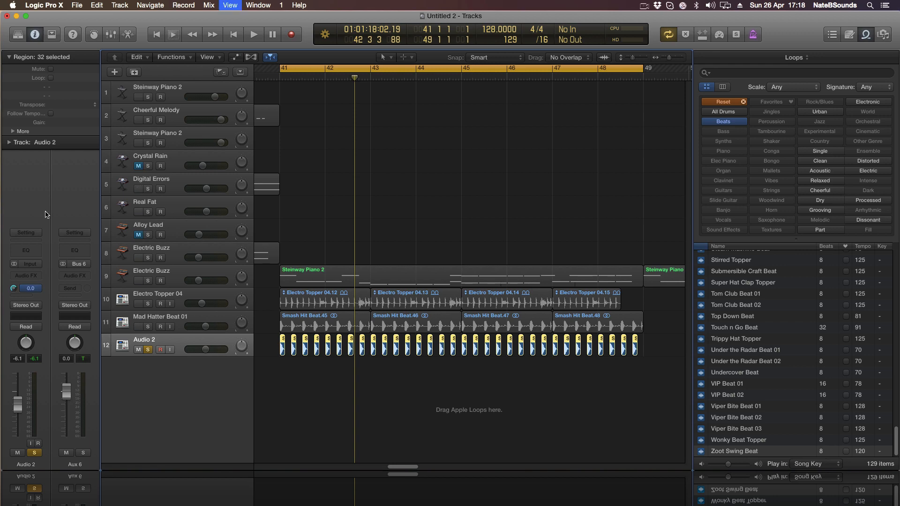
# - Show the mixer and lower the Aux 6 channel's fader to -∞
pyautogui.press('x')
pyautogui.hscroll(-2, 539, 469)
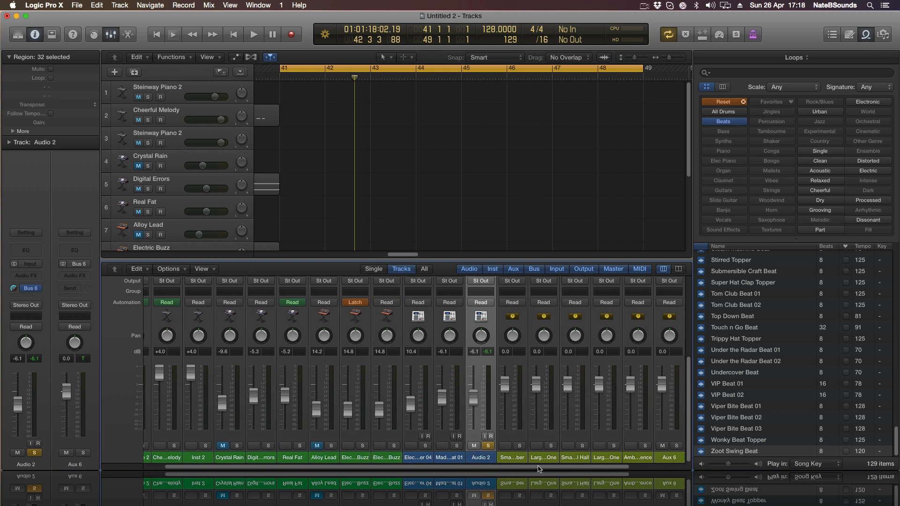
pyautogui.hscroll(3, 538, 469)
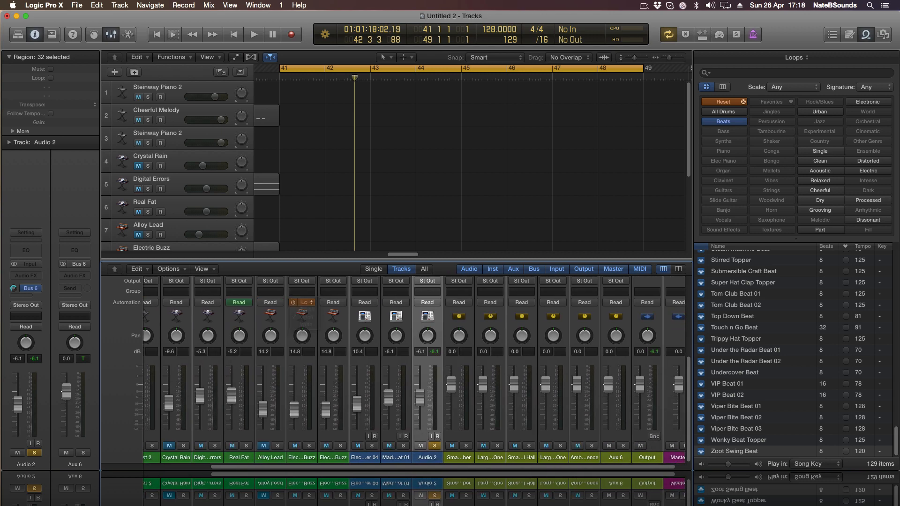
pyautogui.hscroll(1, 533, 469)
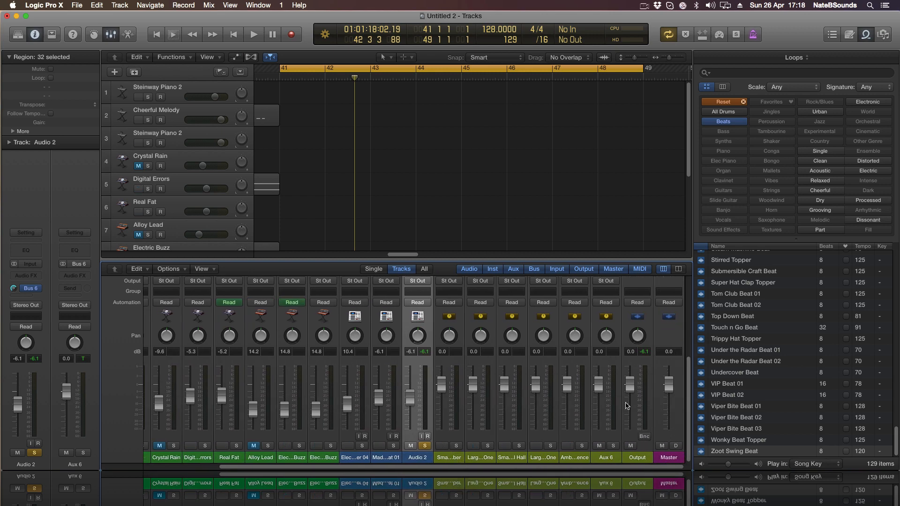
pyautogui.moveTo(603, 383); pyautogui.dragTo(600, 430)
# - Lower Audio 2's fader to -∞, set its output to No Output, and hide the mixer
pyautogui.scroll(5, 559, 390)
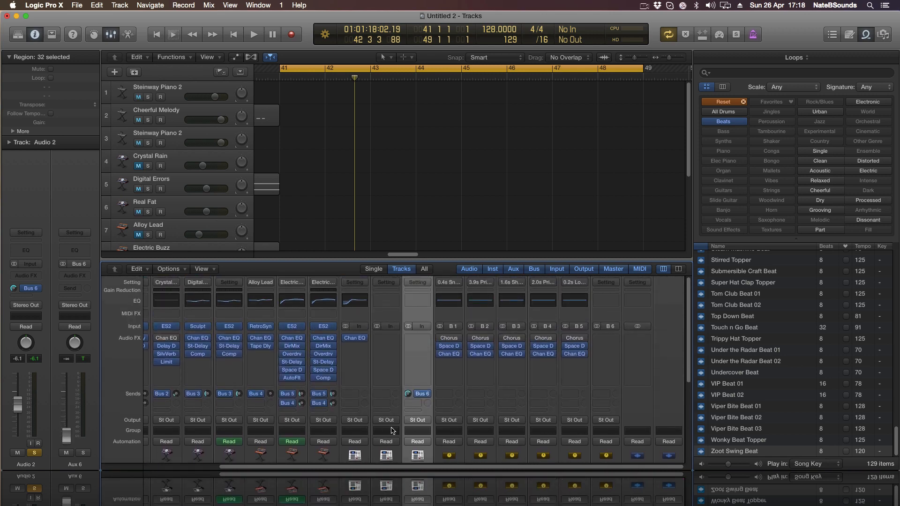
pyautogui.scroll(-5, 445, 366)
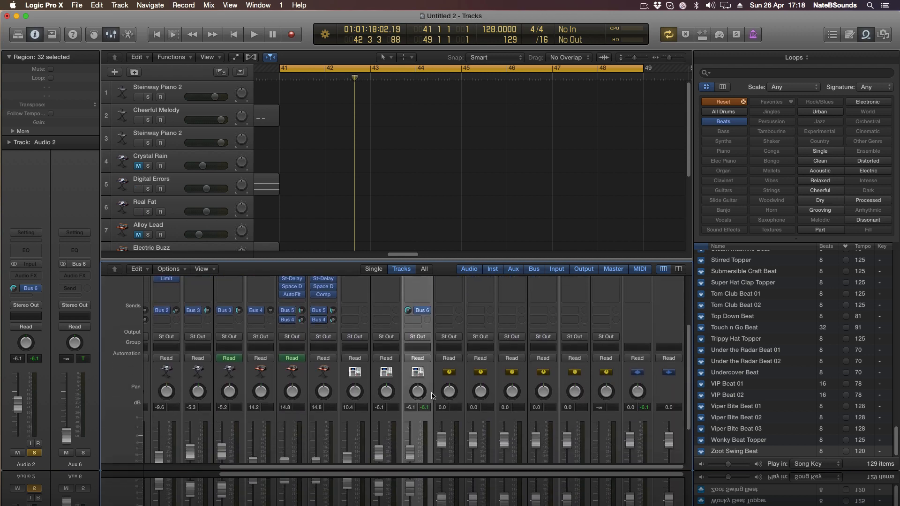
pyautogui.moveTo(410, 398); pyautogui.dragTo(413, 434)
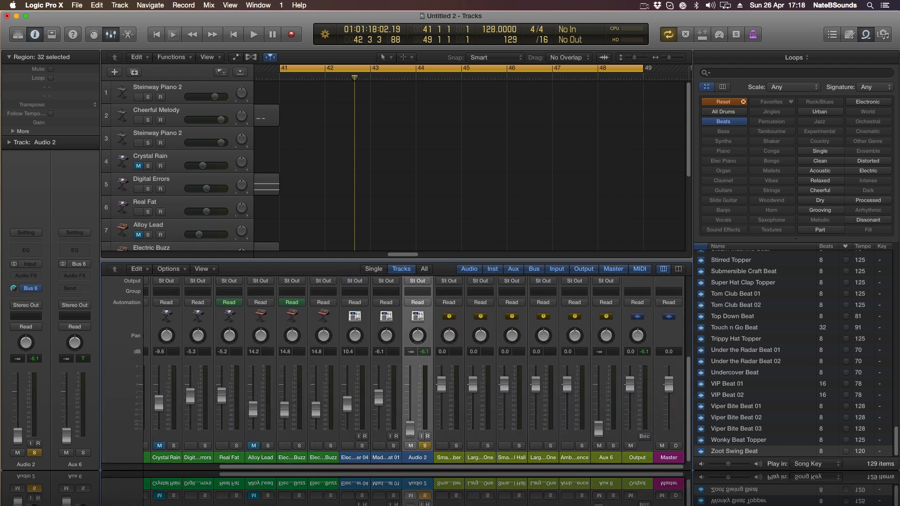
pyautogui.scroll(2, 410, 351)
pyautogui.click(420, 300)
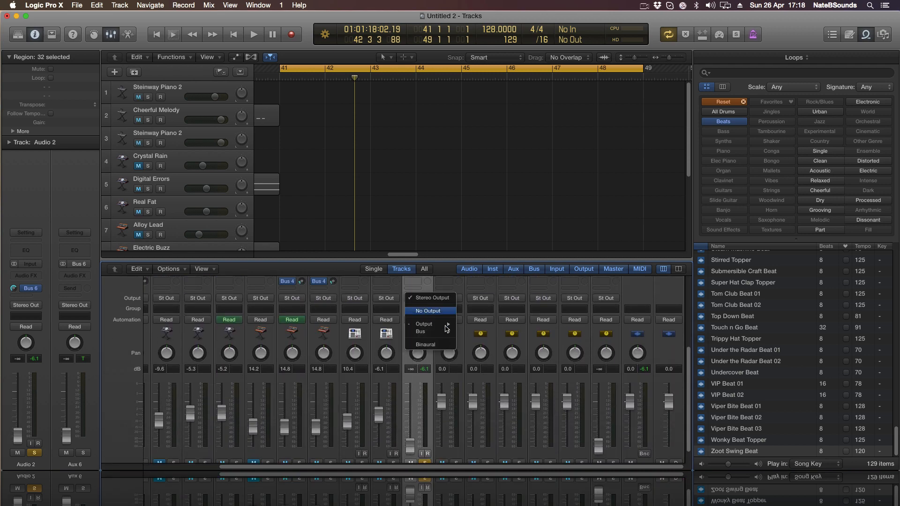
pyautogui.click(425, 310)
pyautogui.press('x')
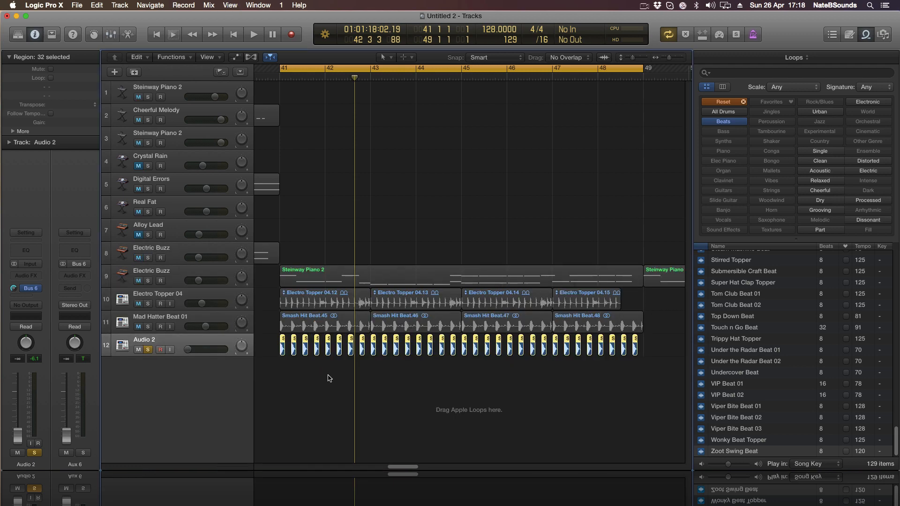
# - Select the Electric Buzz track that holds the Steinway Piano 2 region at bar 41
pyautogui.click(162, 273)
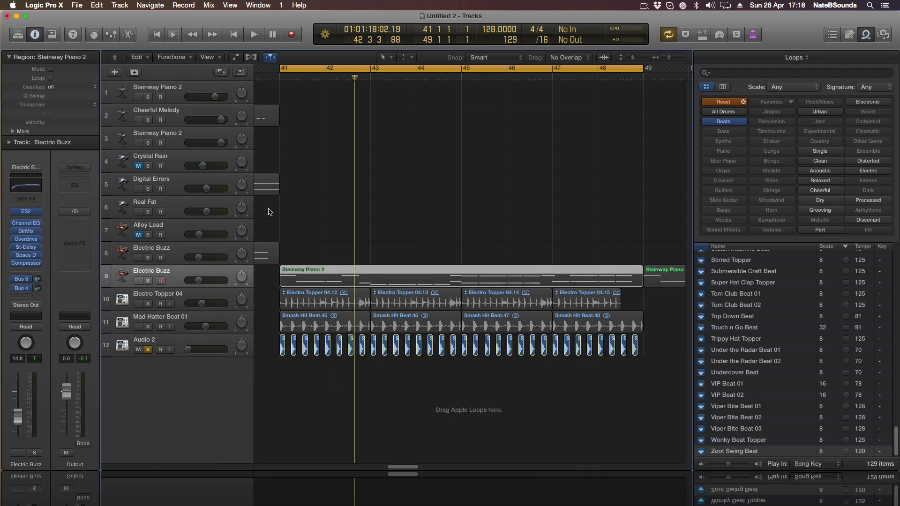
# - Set the side chain source of the Compressor on Electric Buzz track 9 to Bus 6 and play the section
pyautogui.press('space')
pyautogui.press('space')
pyautogui.press('space')
pyautogui.press('space')
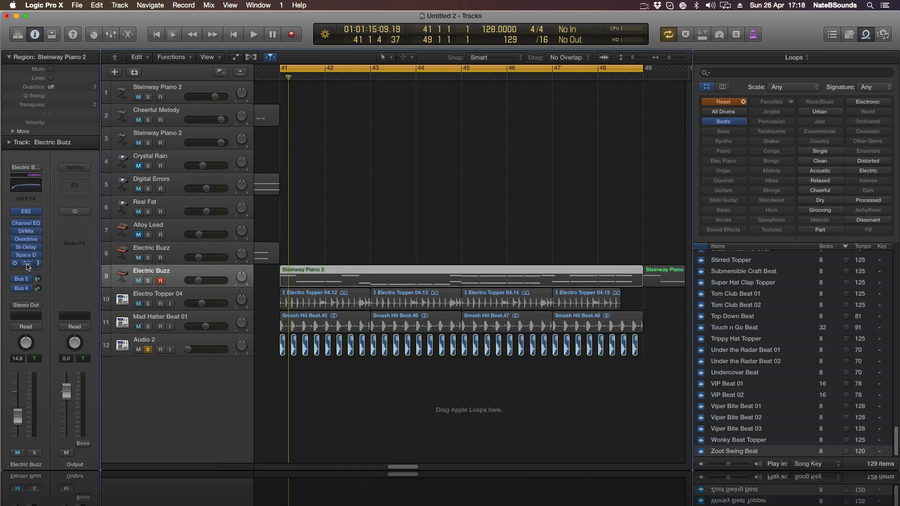
pyautogui.click(26, 264)
pyautogui.click(535, 135)
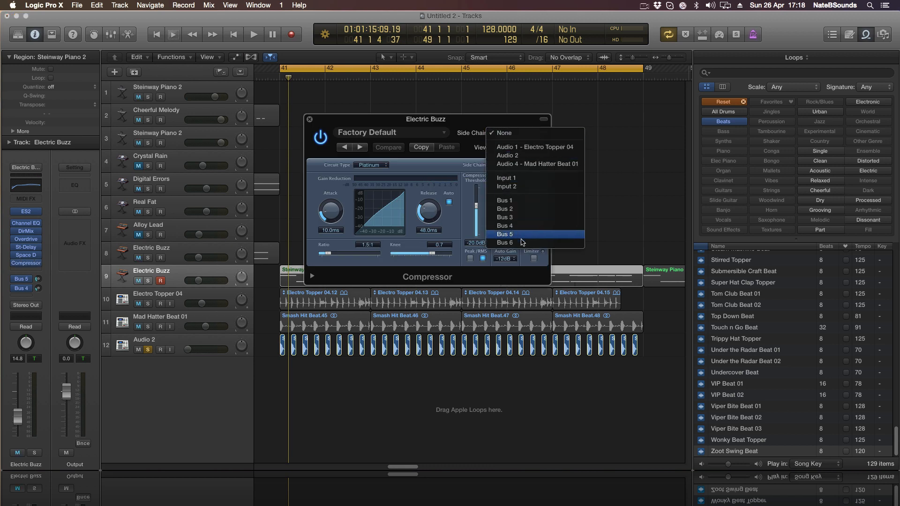
pyautogui.click(516, 242)
pyautogui.press('space')
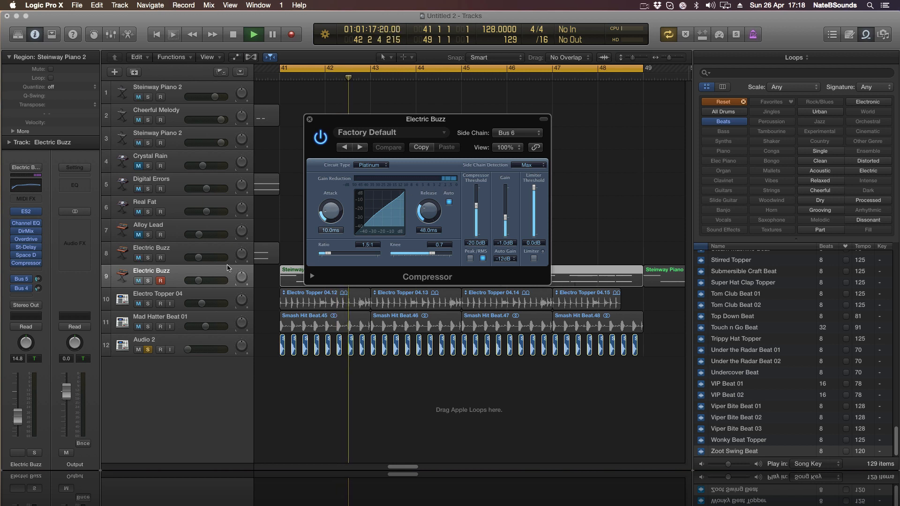
# - Solo Electric Buzz track 9 and set its Compressor to 0.0 ms attack, 8.0:1 ratio and 0.1 knee
pyautogui.click(148, 280)
pyautogui.press('space')
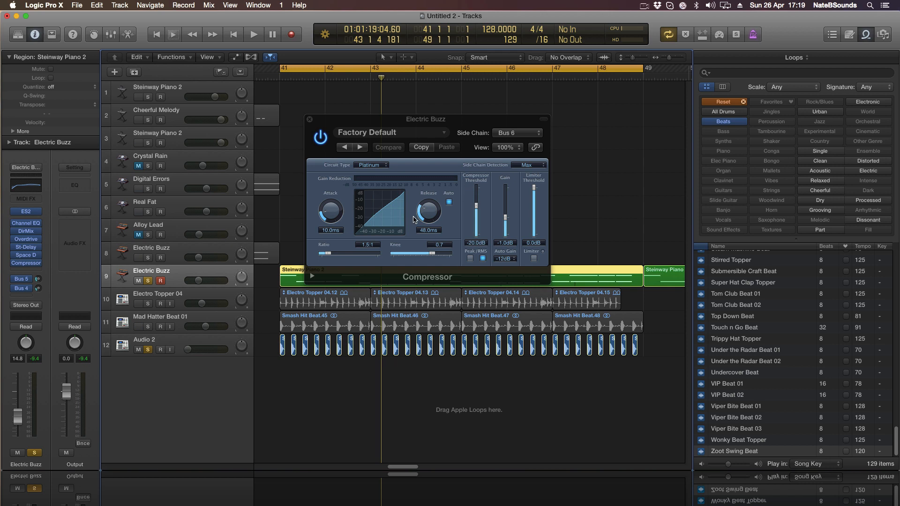
pyautogui.moveTo(330, 211); pyautogui.dragTo(331, 229)
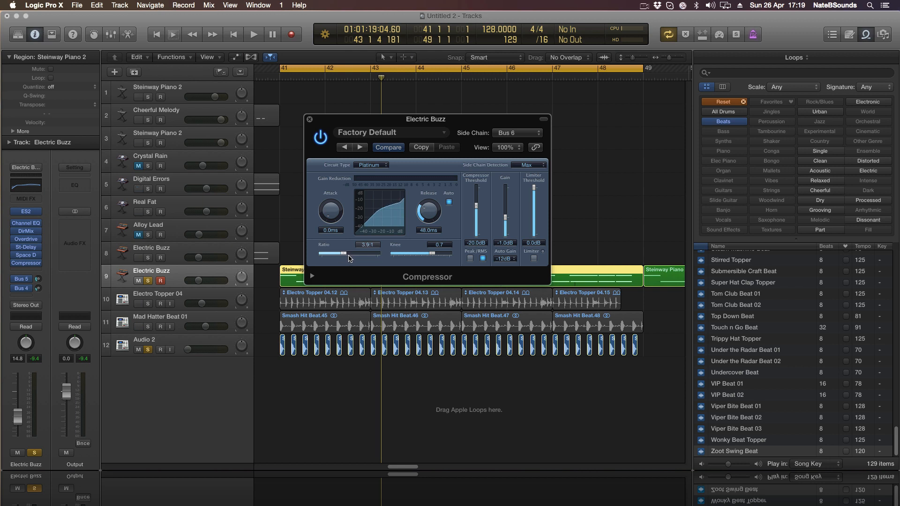
pyautogui.press('space')
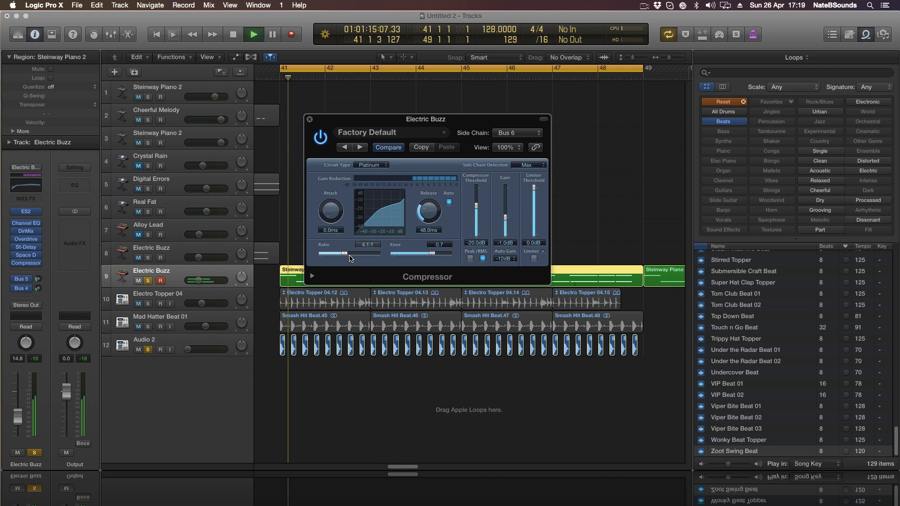
pyautogui.moveTo(477, 204)
pyautogui.mouseDown()
pyautogui.moveTo(478, 236)
pyautogui.moveTo(479, 222)
pyautogui.mouseUp()
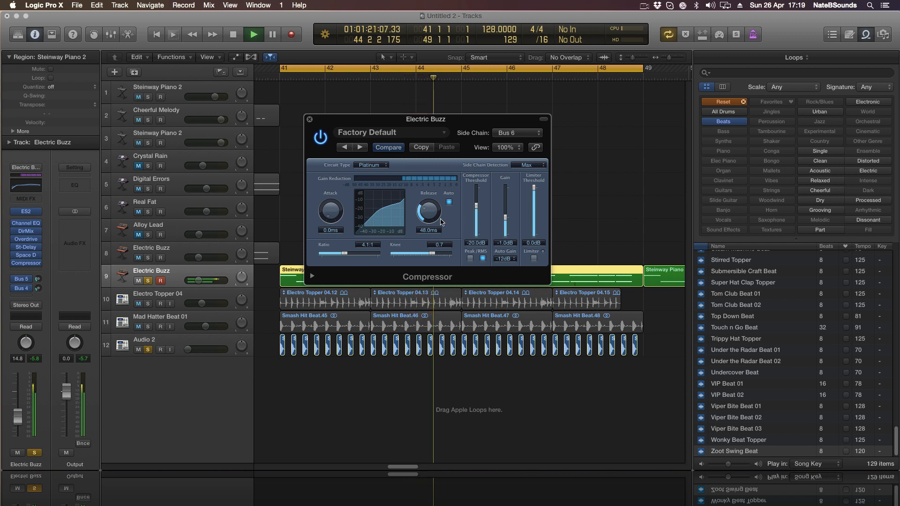
pyautogui.moveTo(432, 253); pyautogui.dragTo(357, 255)
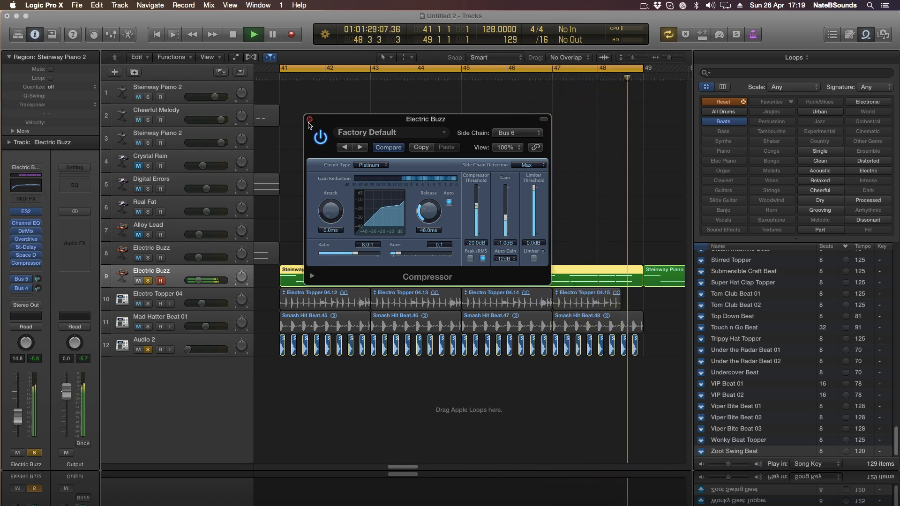
pyautogui.click(309, 119)
# - Solo Mad Hatter Beat 01 alongside Electric Buzz track 9 and raise track 9's volume to -11.2 dB during playback
pyautogui.press('space')
pyautogui.click(149, 327)
pyautogui.click(148, 304)
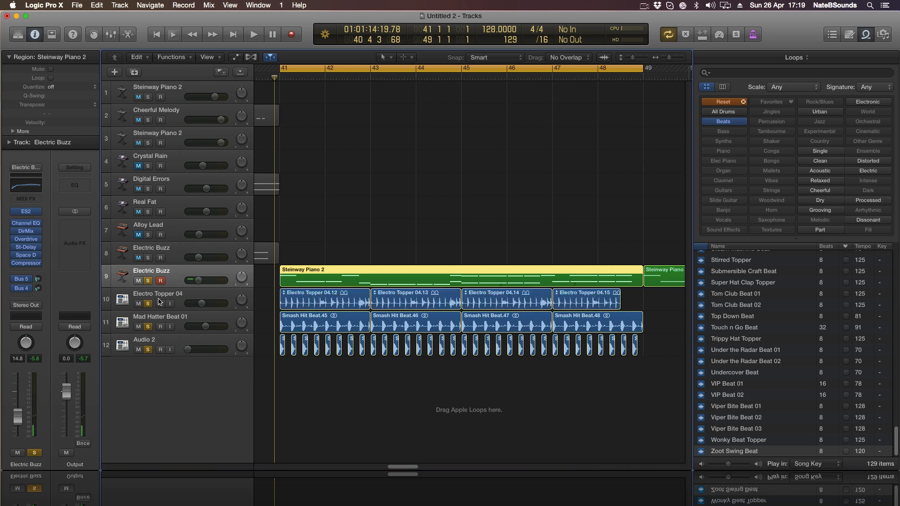
pyautogui.press('space')
pyautogui.moveTo(197, 280); pyautogui.dragTo(201, 280)
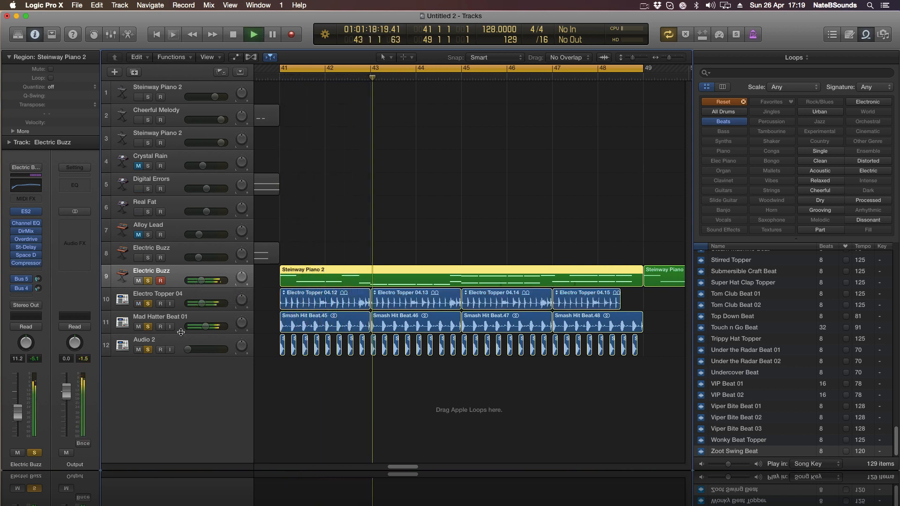
pyautogui.click(148, 304)
pyautogui.press('Return')
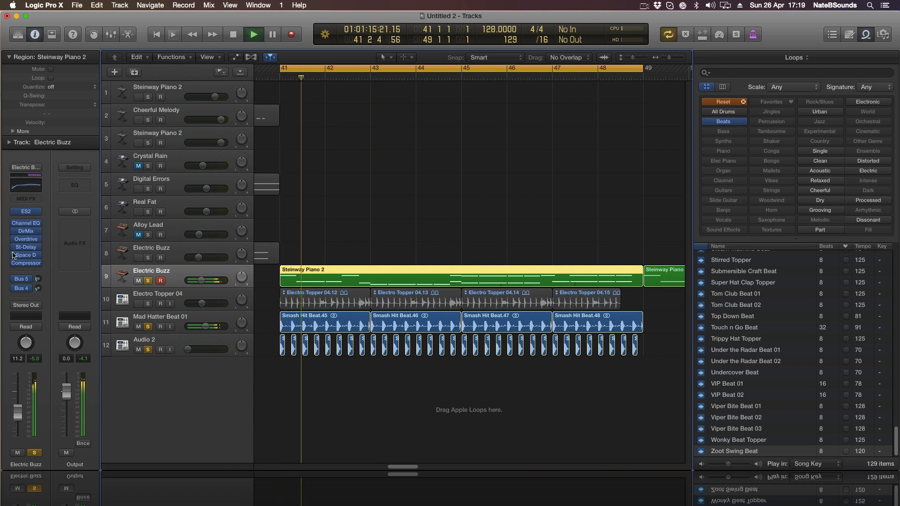
# - Set the threshold of track 9's Compressor to -23.0 dB and its knee to 0.5
pyautogui.click(27, 263)
pyautogui.moveTo(480, 209); pyautogui.dragTo(478, 222)
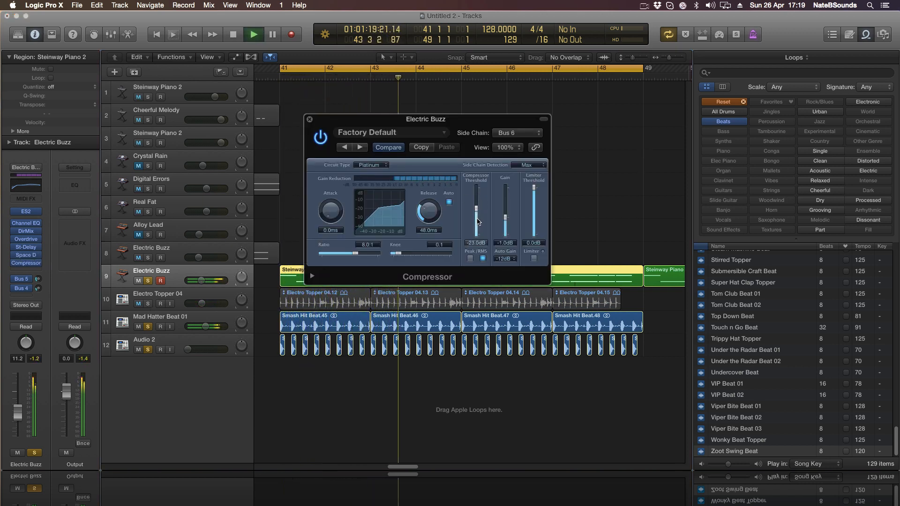
pyautogui.moveTo(413, 255); pyautogui.dragTo(426, 259)
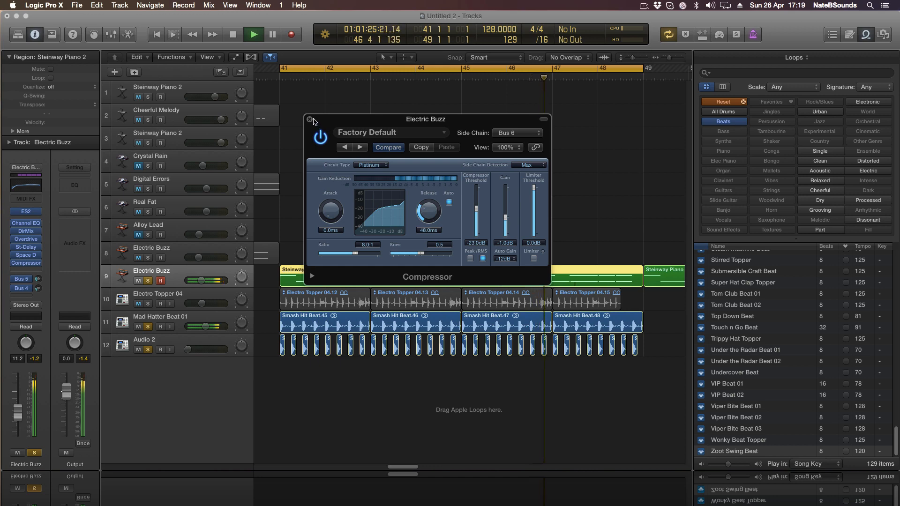
pyautogui.click(309, 119)
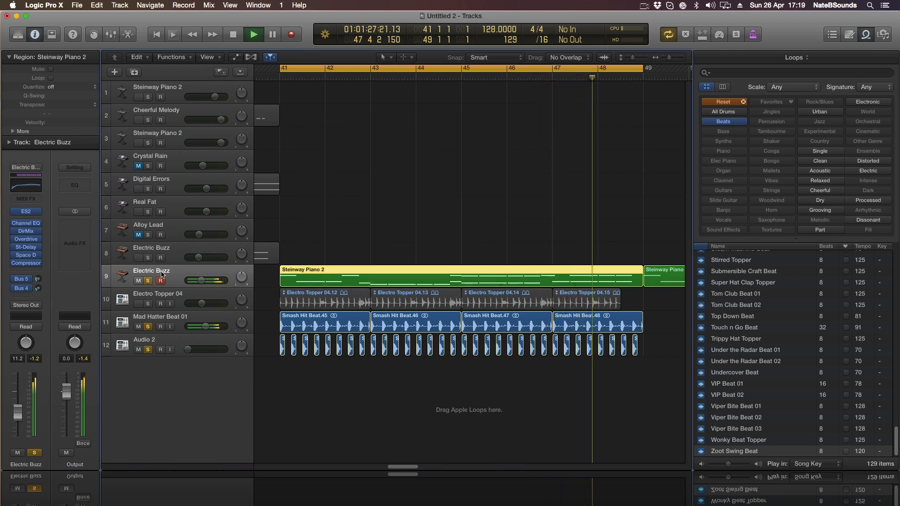
# - Take Electric Buzz track 9 out of solo and listen to Cheerful Melody soloed from bar 25
pyautogui.moveTo(669, 57); pyautogui.dragTo(667, 58)
pyautogui.press('space')
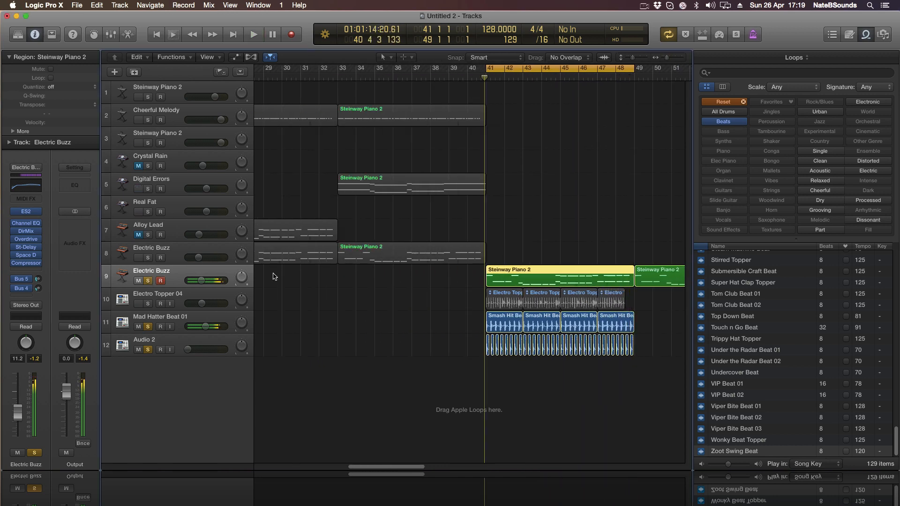
pyautogui.click(148, 282)
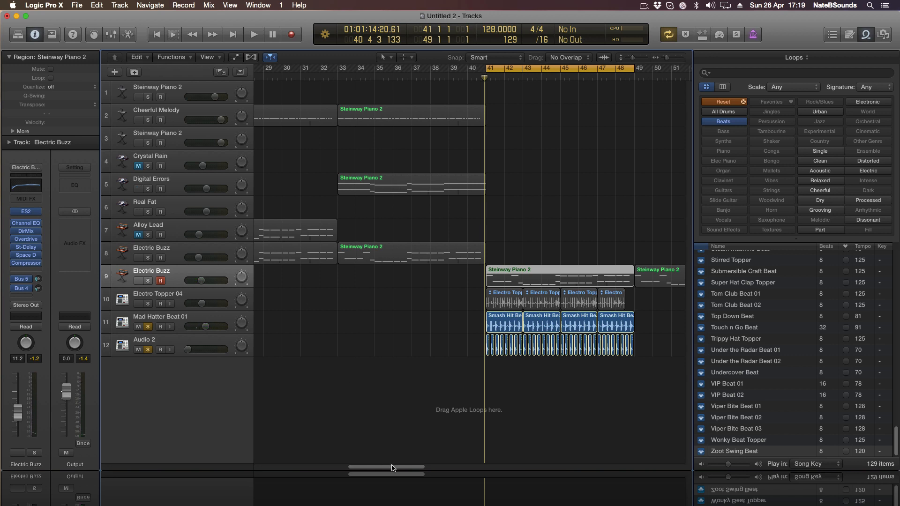
pyautogui.moveTo(392, 468); pyautogui.dragTo(375, 468)
pyautogui.click(177, 248)
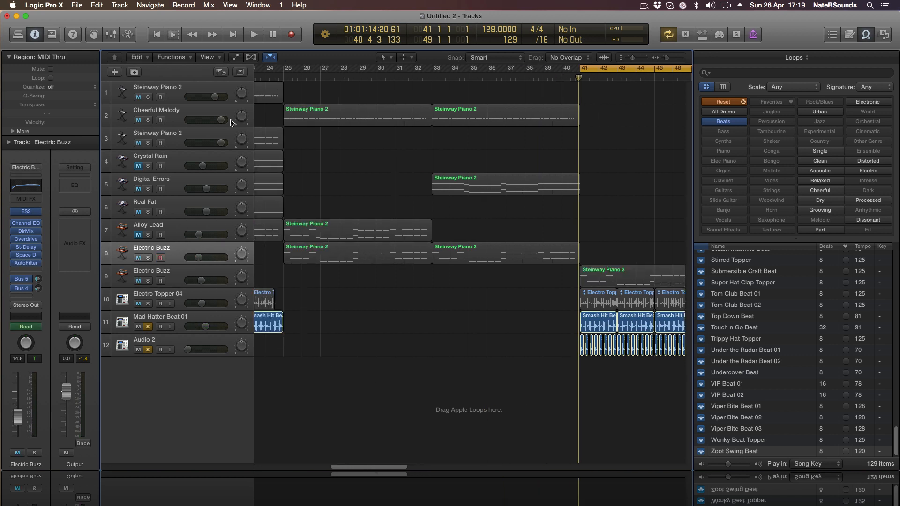
pyautogui.click(190, 121)
pyautogui.click(148, 120)
pyautogui.click(283, 77)
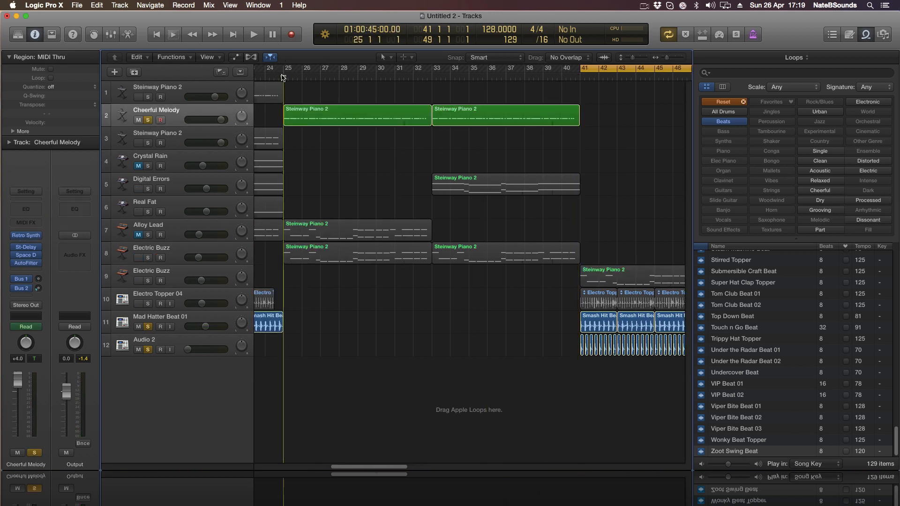
pyautogui.press('space')
pyautogui.press('space')
pyautogui.click(148, 120)
# - Solo Alloy Lead briefly, switch the solo to Electric Buzz track 8 and listen to it
pyautogui.click(151, 228)
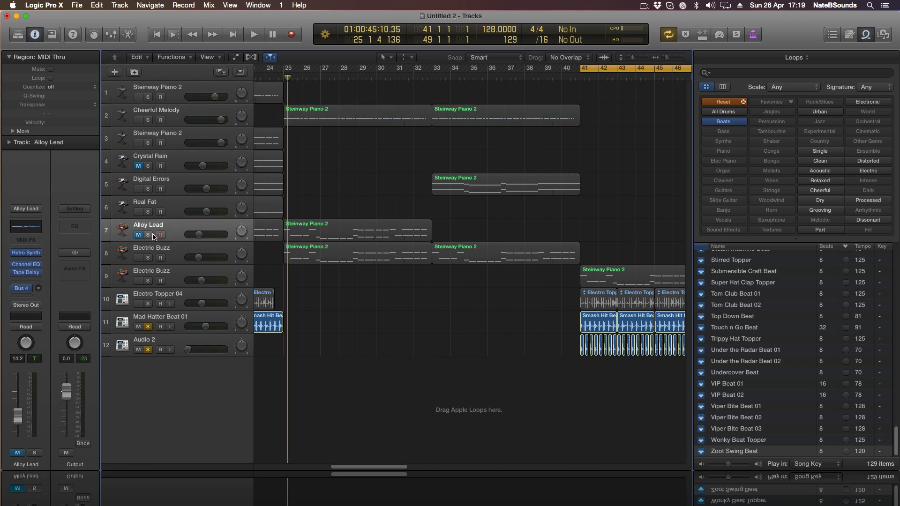
pyautogui.click(151, 235)
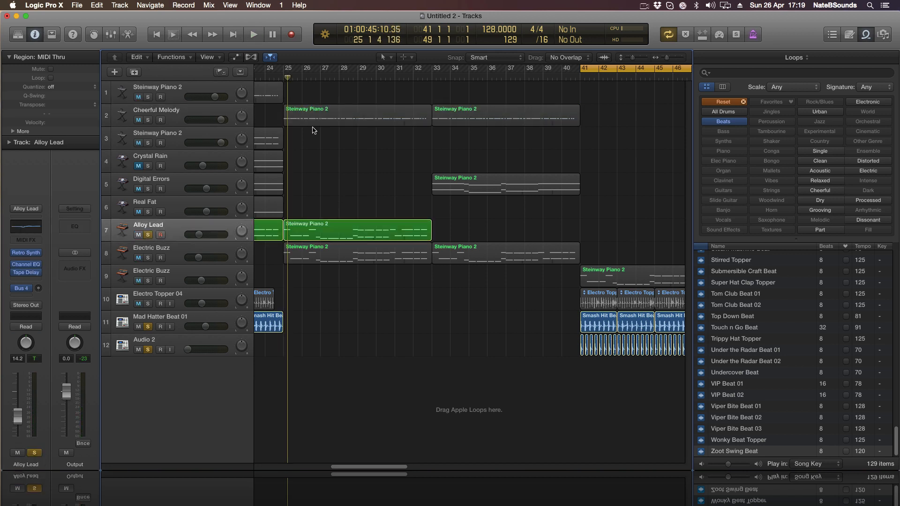
pyautogui.click(147, 234)
pyautogui.click(148, 257)
pyautogui.press('space')
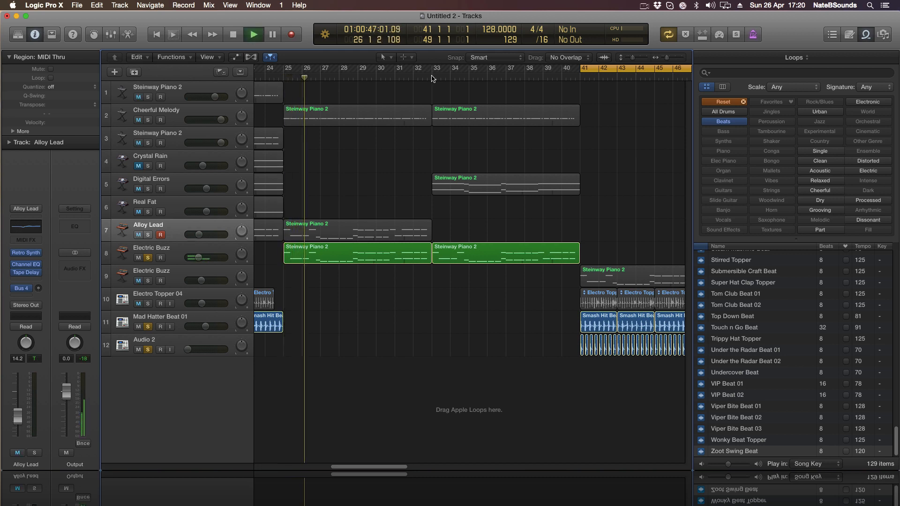
# - Solo the Real Fat and Alloy Lead tracks and play them from bar 17
pyautogui.moveTo(396, 467); pyautogui.dragTo(364, 466)
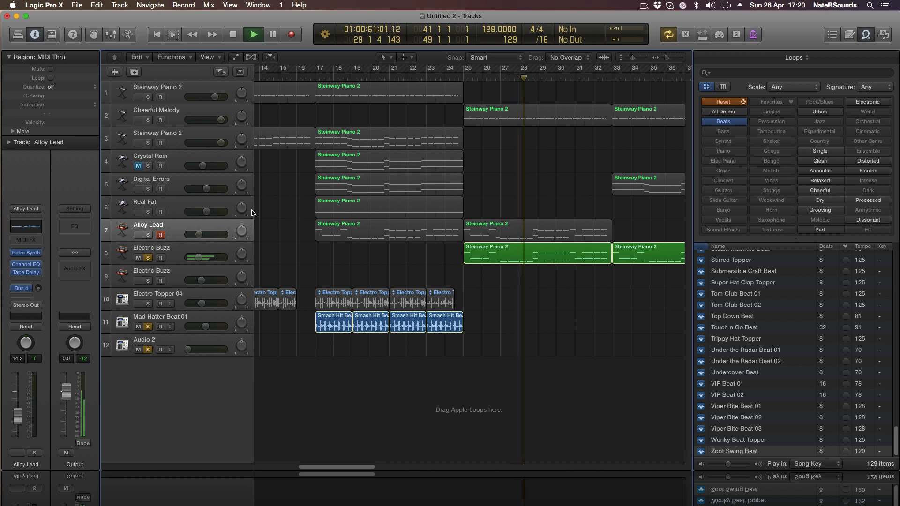
pyautogui.click(148, 212)
pyautogui.click(148, 235)
pyautogui.click(316, 78)
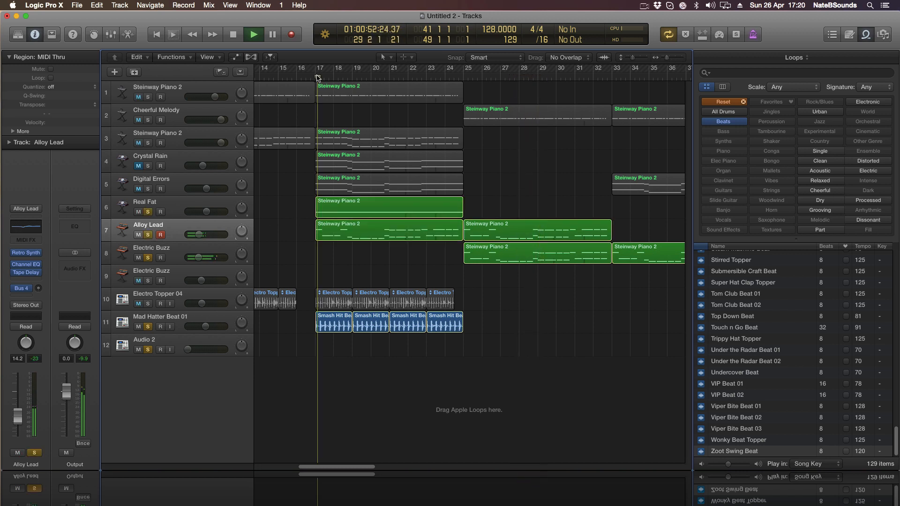
pyautogui.press('space')
pyautogui.press('space')
pyautogui.press('space')
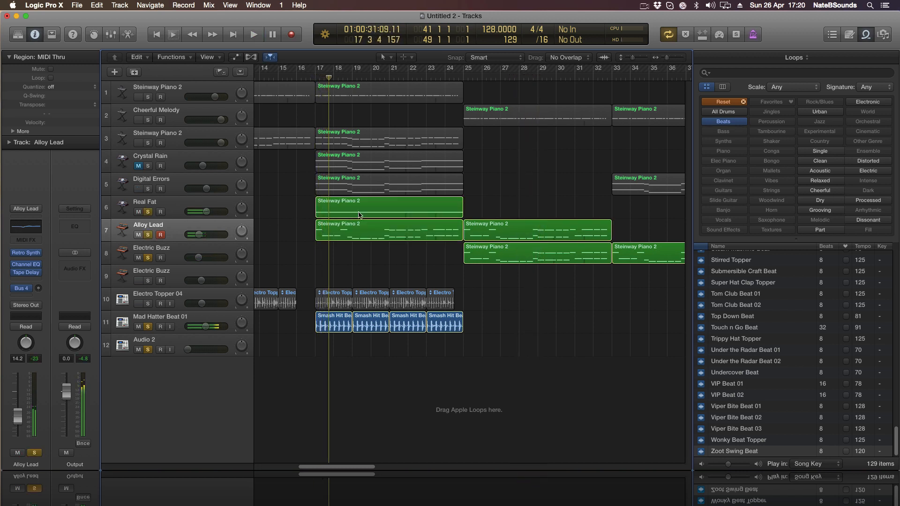
# - Place the Real Fat region from bar 17 at bar 41, above the Electric Buzz track 9 region
pyautogui.moveTo(424, 213); pyautogui.dragTo(734, 211)
pyautogui.moveTo(356, 467); pyautogui.dragTo(413, 470)
pyautogui.moveTo(398, 209); pyautogui.dragTo(532, 209)
# - Show the mixer's effect slots and copy the Compressor from Electric Buzz track 9 to the Real Fat channel
pyautogui.click(180, 203)
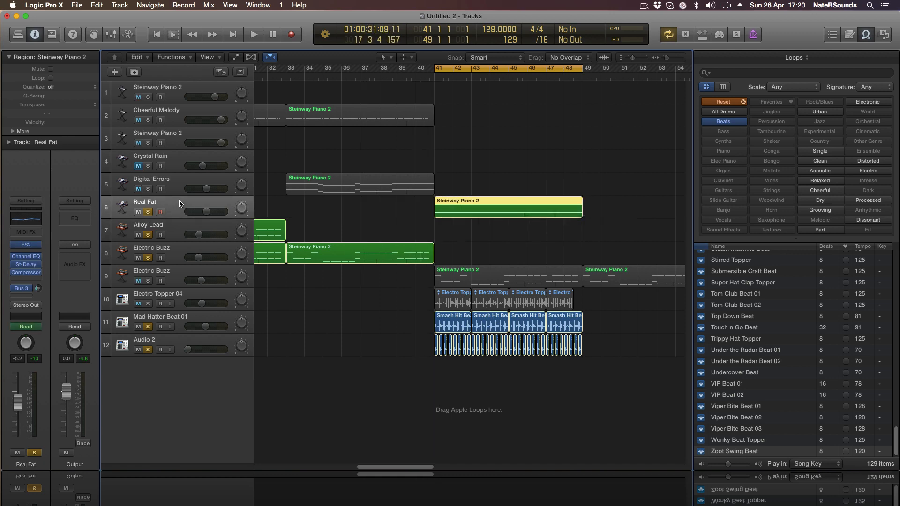
pyautogui.press('x')
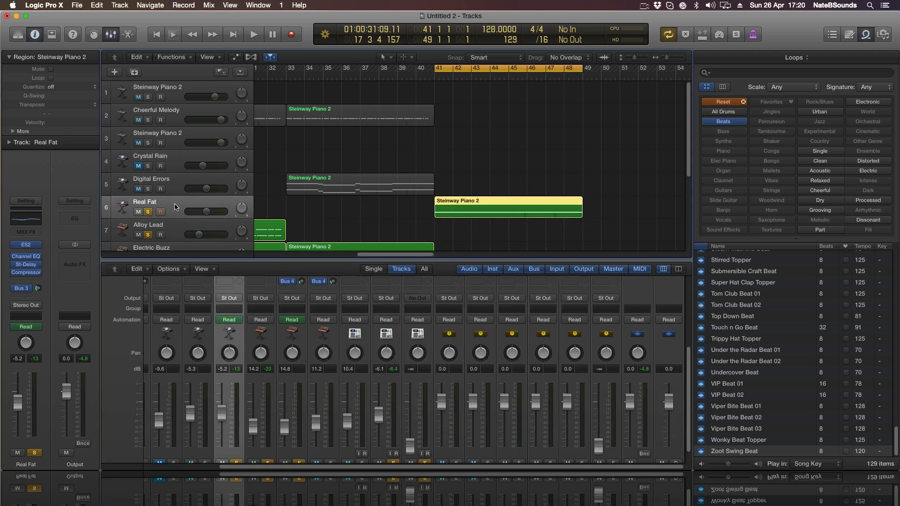
pyautogui.scroll(5, 236, 341)
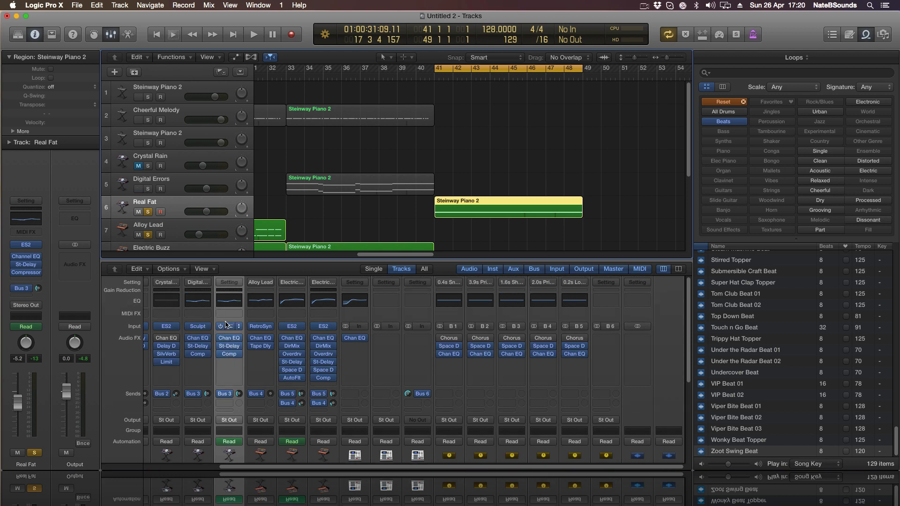
pyautogui.scroll(-5, 471, 210)
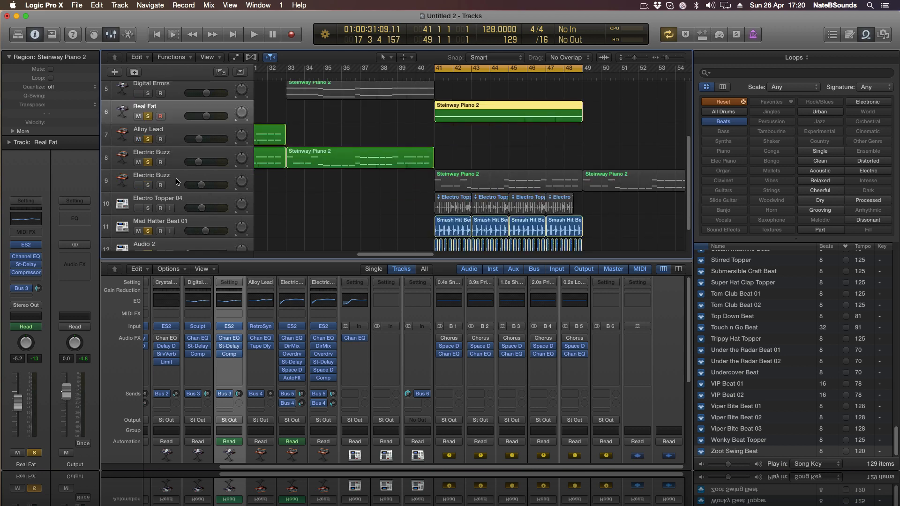
pyautogui.click(173, 179)
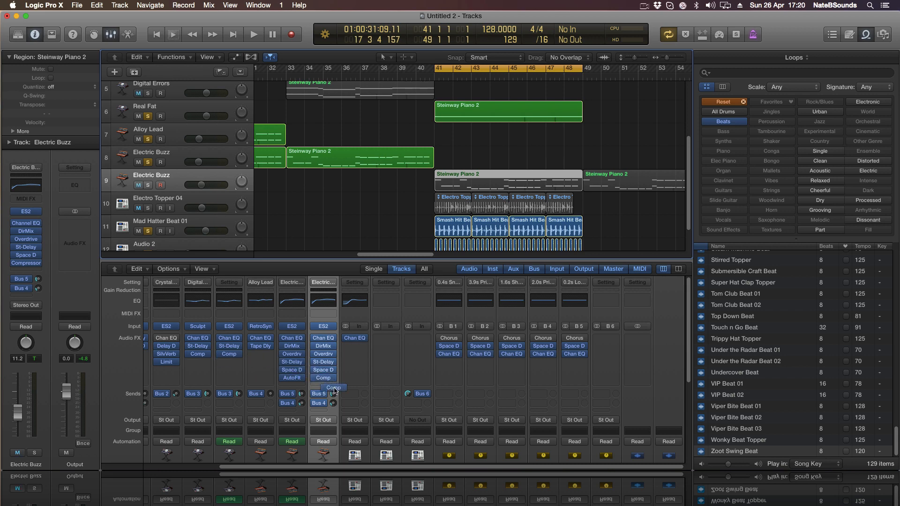
# - Compare the two Compressors on Real Fat, remove the original Vintage FET one and keep the Bus 6 side-chained copy
pyautogui.click(229, 366)
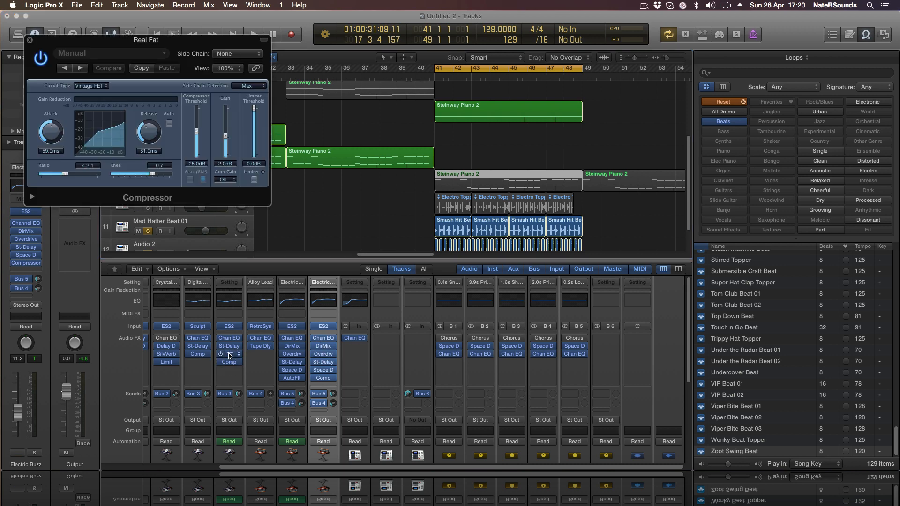
pyautogui.click(230, 354)
pyautogui.click(238, 365)
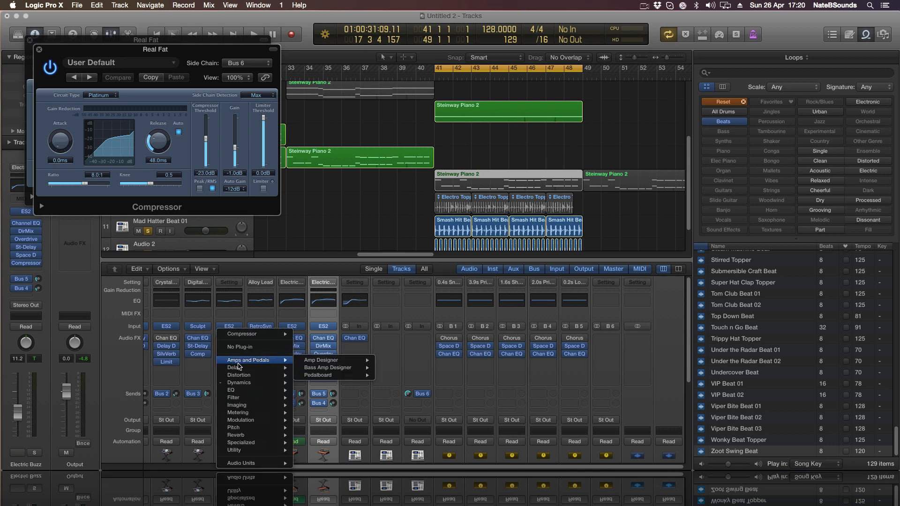
pyautogui.click(244, 348)
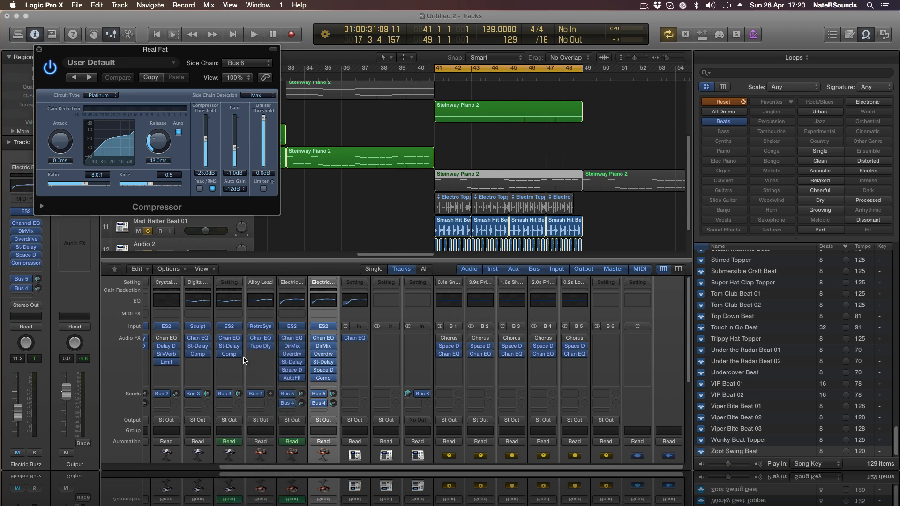
pyautogui.click(40, 50)
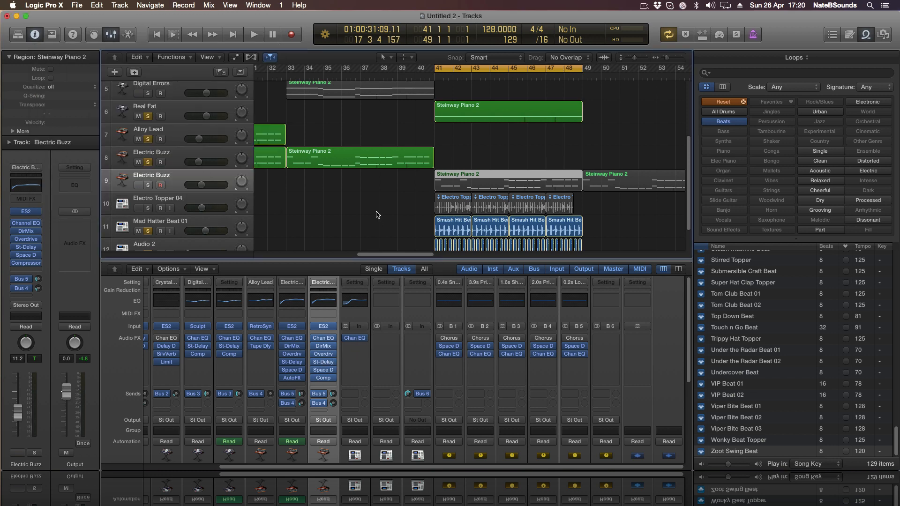
# - Solo Electric Buzz track 9 and take Alloy Lead and Electric Buzz track 8 out of solo
pyautogui.click(220, 120)
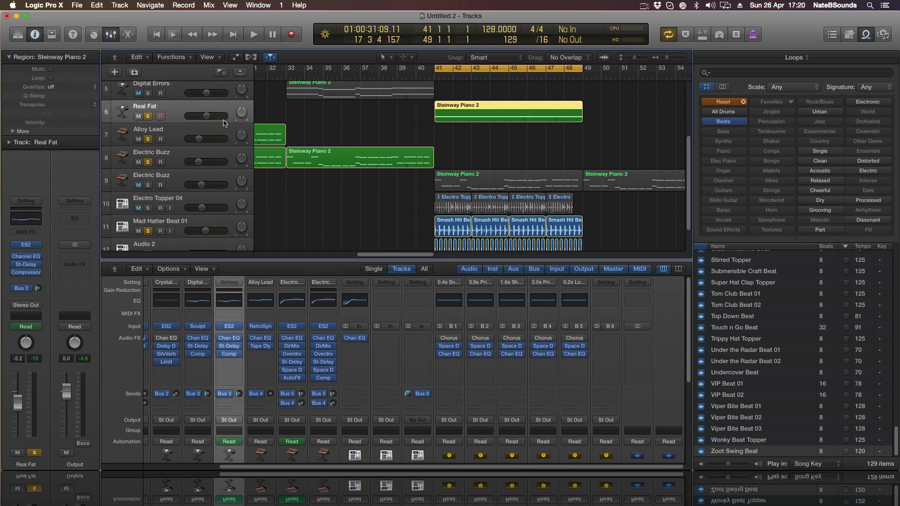
pyautogui.click(228, 193)
pyautogui.click(148, 186)
pyautogui.click(149, 140)
pyautogui.click(150, 162)
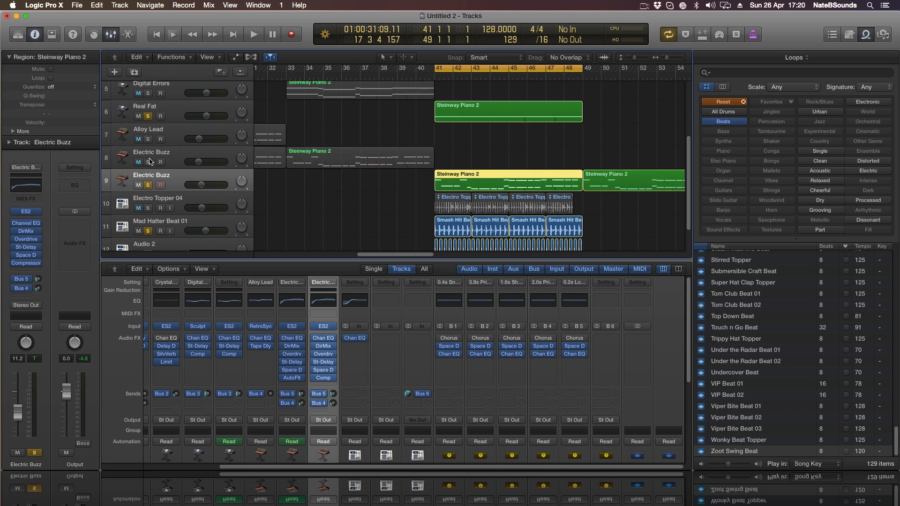
# - Play the section from bar 41 and set Electric Buzz track 9's volume to -9.6 dB
pyautogui.scroll(-3, 250, 213)
pyautogui.scroll(9, 251, 213)
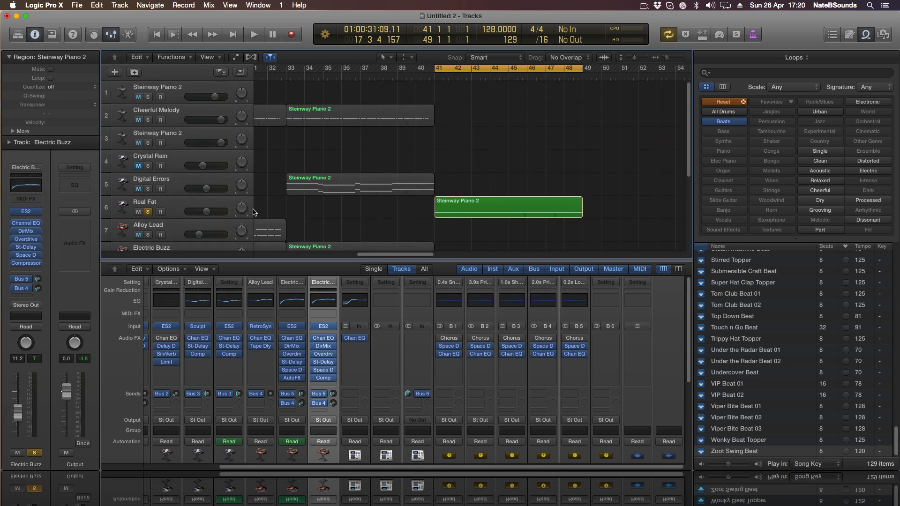
pyautogui.press('space')
pyautogui.scroll(-5, 328, 202)
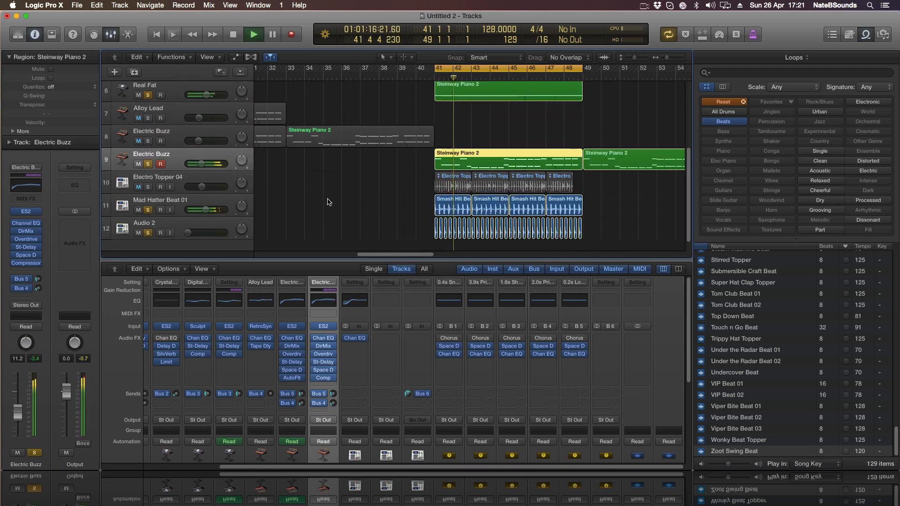
pyautogui.moveTo(201, 164); pyautogui.dragTo(203, 164)
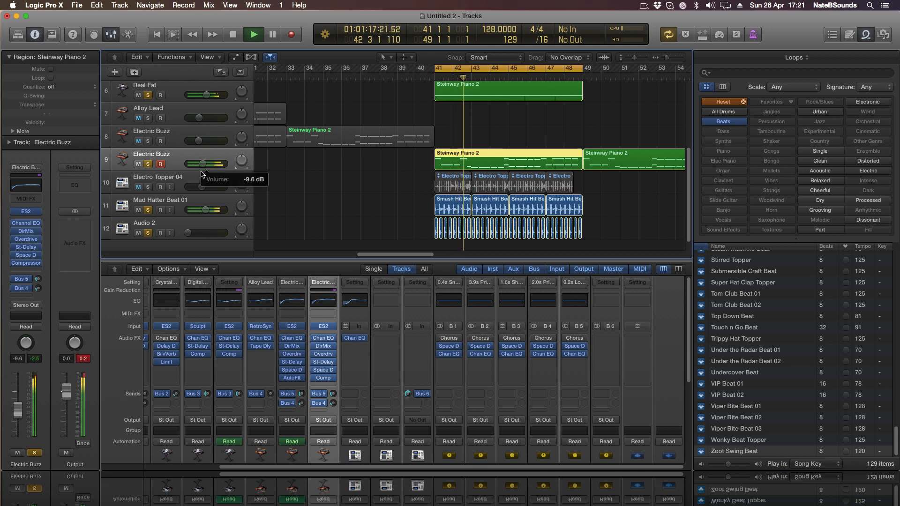
# - Adjust Electric Buzz track 9's Channel EQ bands to +2.5 dB at 6100 Hz and +4.0 dB at 3200 Hz, and hide the mixer
pyautogui.click(38, 187)
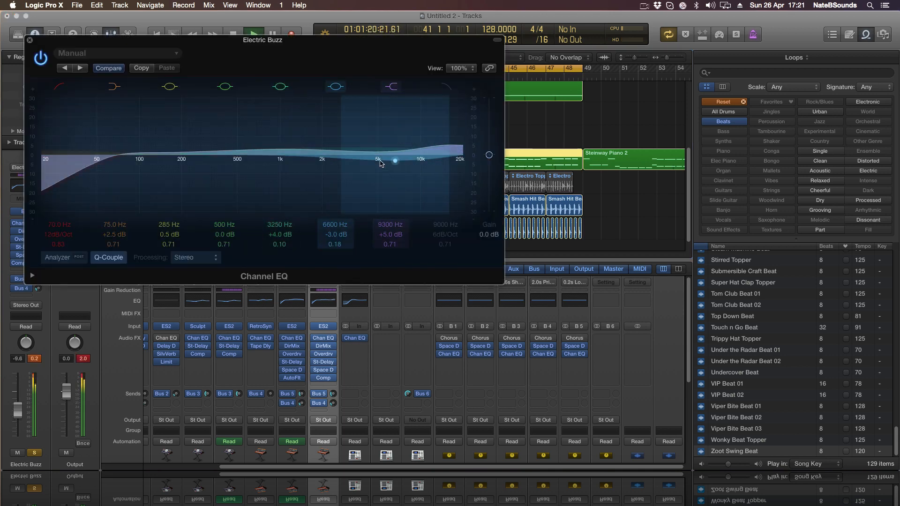
pyautogui.moveTo(380, 163); pyautogui.dragTo(376, 153)
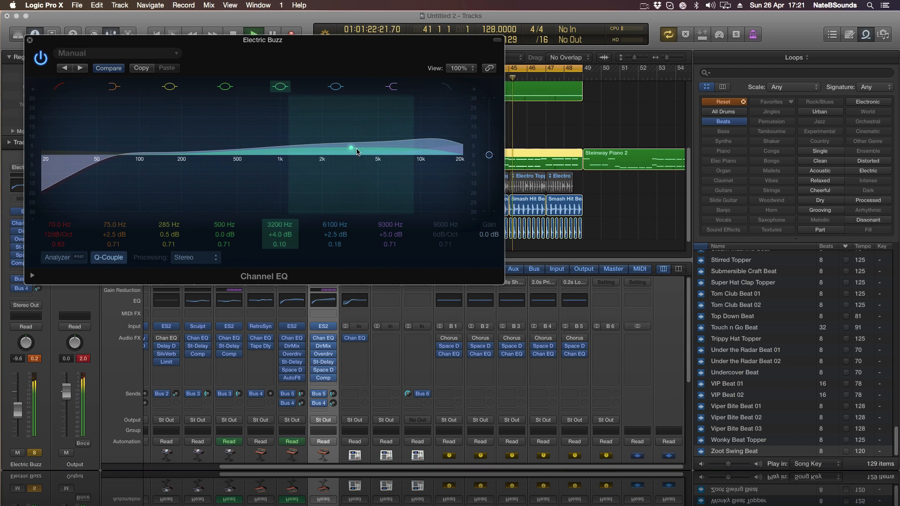
pyautogui.click(29, 40)
pyautogui.click(305, 192)
pyautogui.press('x')
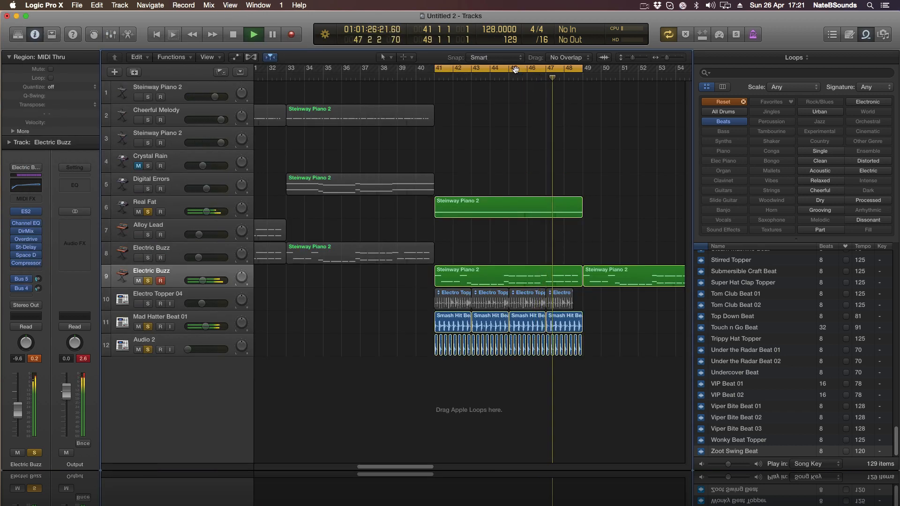
# - Turn off cycle mode and all track solos, and play the arrangement from bar 1
pyautogui.press('c')
pyautogui.press('space')
pyautogui.moveTo(666, 60); pyautogui.dragTo(644, 76)
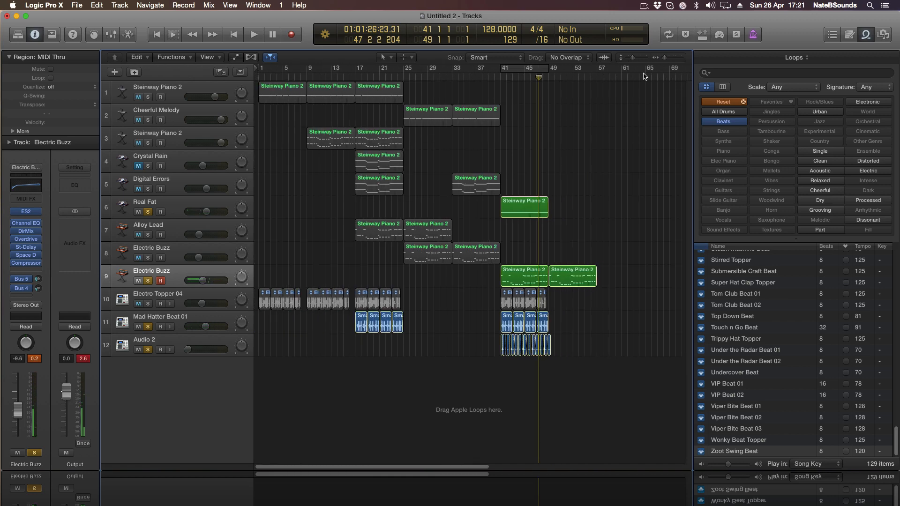
pyautogui.keyDown('alt'); pyautogui.click(147, 212); pyautogui.keyUp('alt')
pyautogui.press('Return')
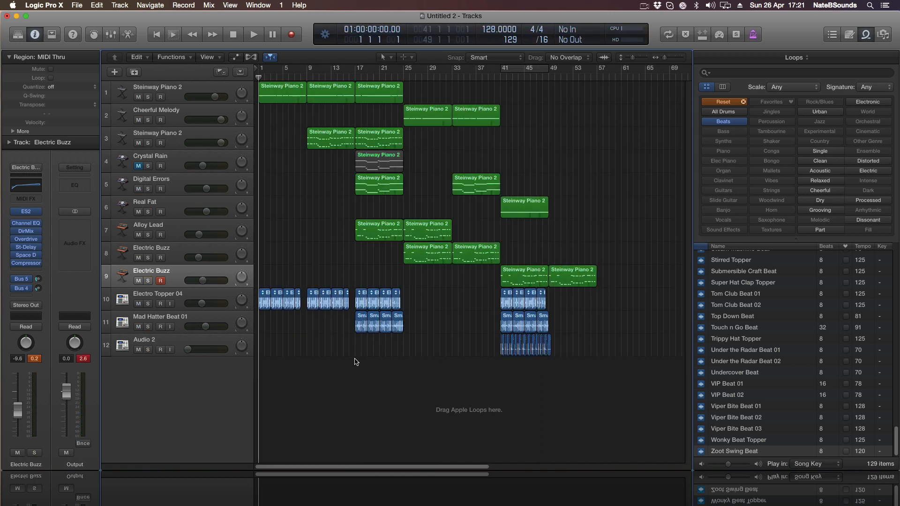
pyautogui.press('space')
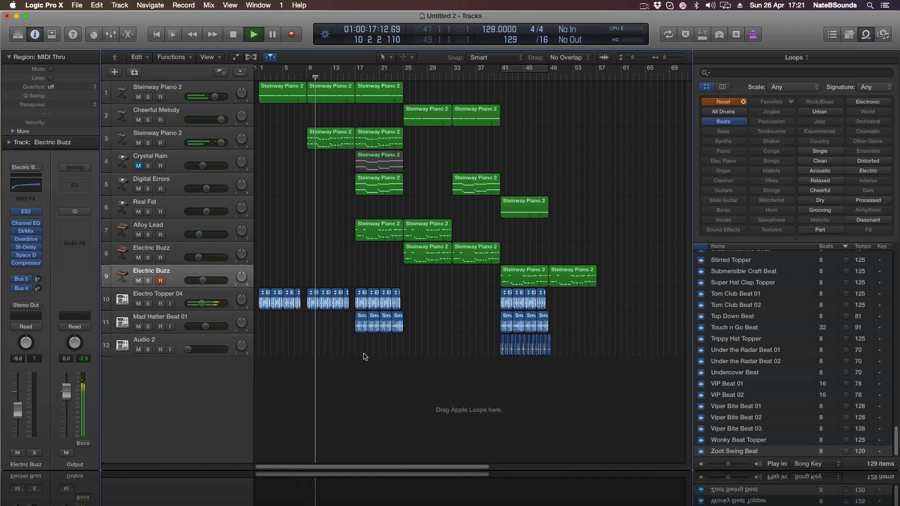
pyautogui.press('space')
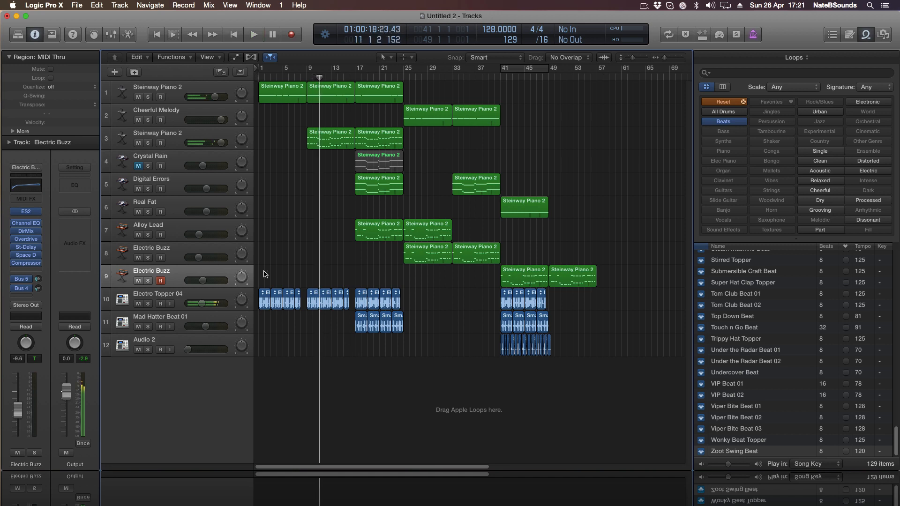
# - Delete the Electro Topper 04 regions before bar 17 and copy the four Mad Hatter Beat regions from bar 17 to bar 1
pyautogui.moveTo(264, 271); pyautogui.dragTo(349, 317)
pyautogui.press('Delete')
pyautogui.moveTo(350, 321); pyautogui.dragTo(265, 327)
pyautogui.click(283, 294)
pyautogui.press('Return')
pyautogui.press('space')
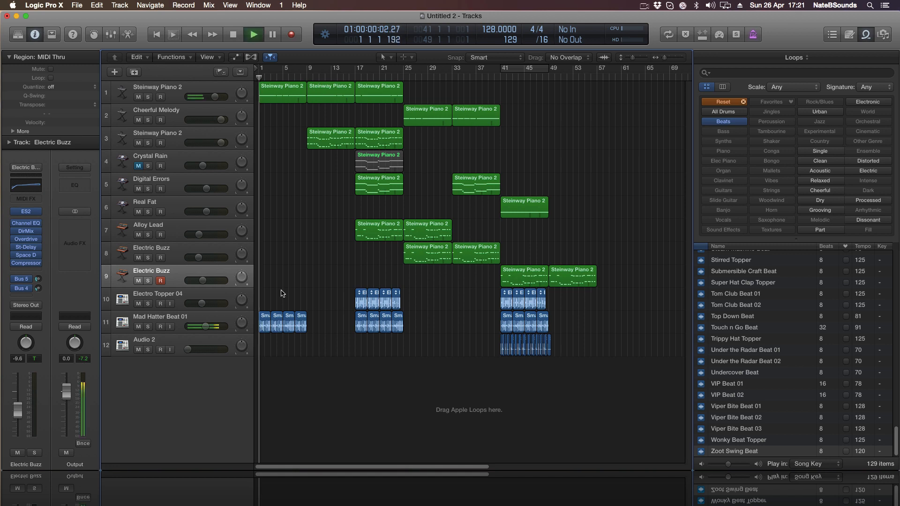
# - Copy the four Mad Hatter Beat regions from bar 1 to bar 9 and shorten the bar 7 region to end at about bar 8
pyautogui.moveTo(319, 322); pyautogui.dragTo(289, 340)
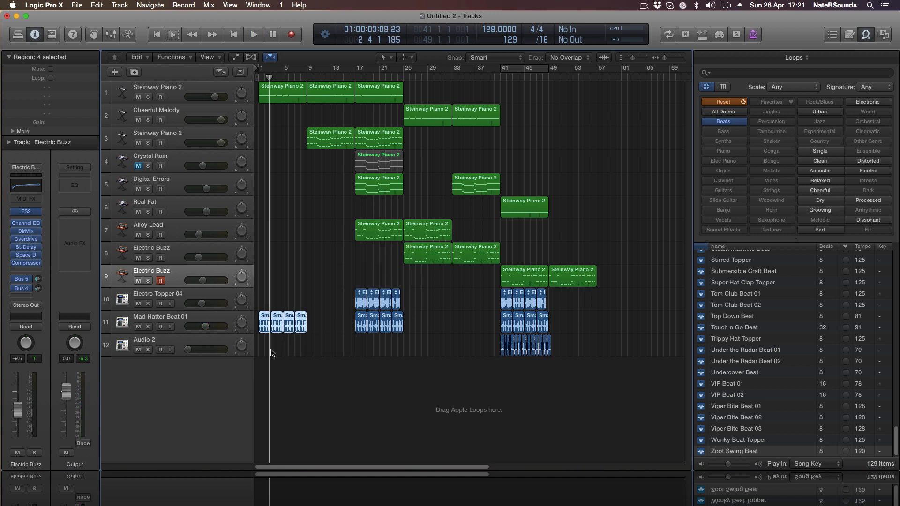
pyautogui.moveTo(264, 327); pyautogui.dragTo(307, 325)
pyautogui.click(301, 323)
pyautogui.moveTo(665, 56); pyautogui.dragTo(666, 59)
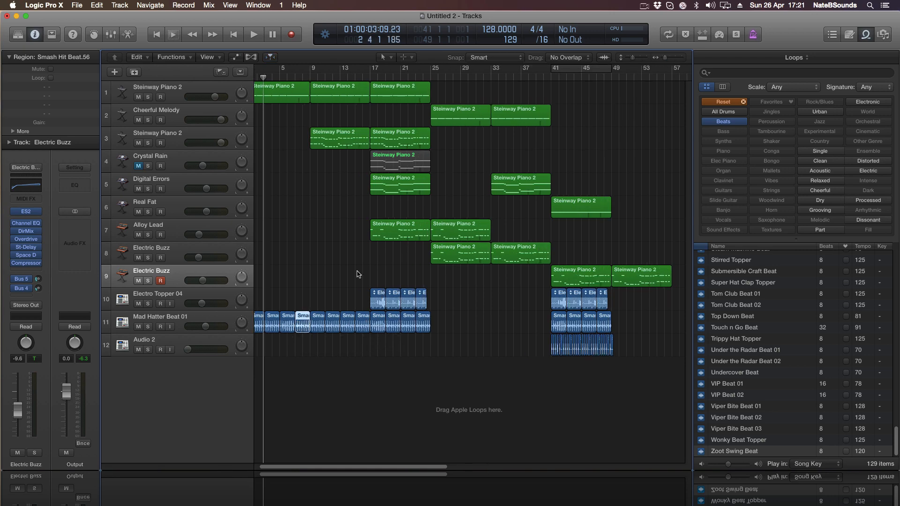
pyautogui.moveTo(305, 327); pyautogui.dragTo(302, 327)
# - Copy the four Electro Topper 04 regions from bar 17 to bar 9 and play from the start
pyautogui.moveTo(323, 296); pyautogui.dragTo(456, 301)
pyautogui.moveTo(380, 304); pyautogui.dragTo(319, 305)
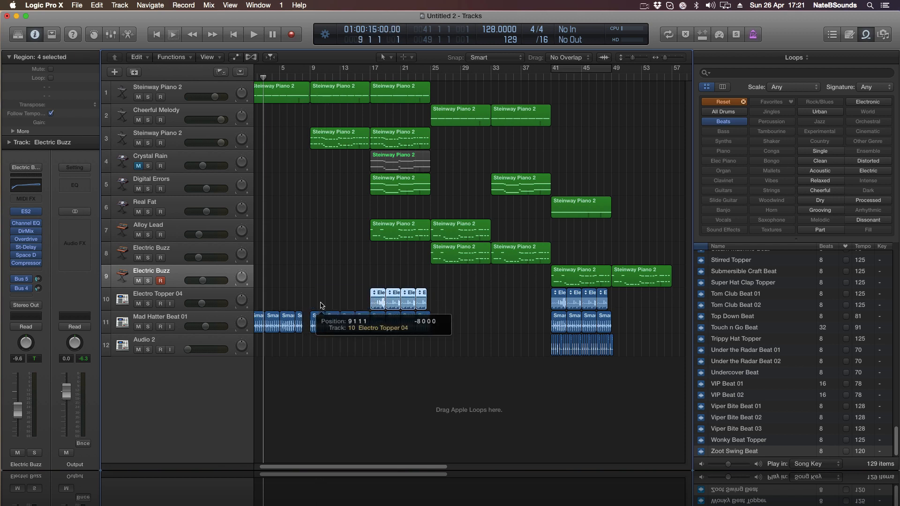
pyautogui.click(319, 279)
pyautogui.press('Return')
pyautogui.press('space')
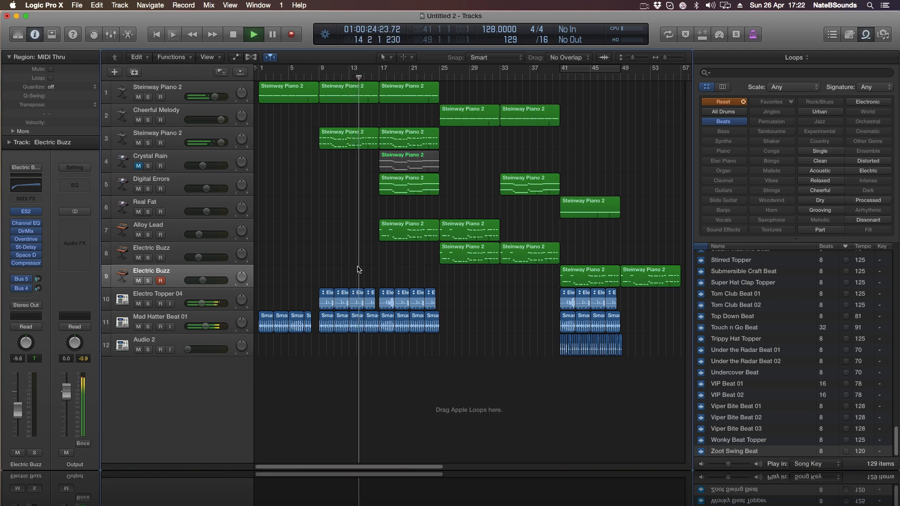
# - Set Steinway Piano 2 track 1's Channel EQ to -7.0 dB at 69 Hz, +2.0 dB at 1020 Hz, +1.0 dB at 2850 Hz and +3.5 dB at 8400 Hz
pyautogui.click(215, 97)
pyautogui.click(202, 88)
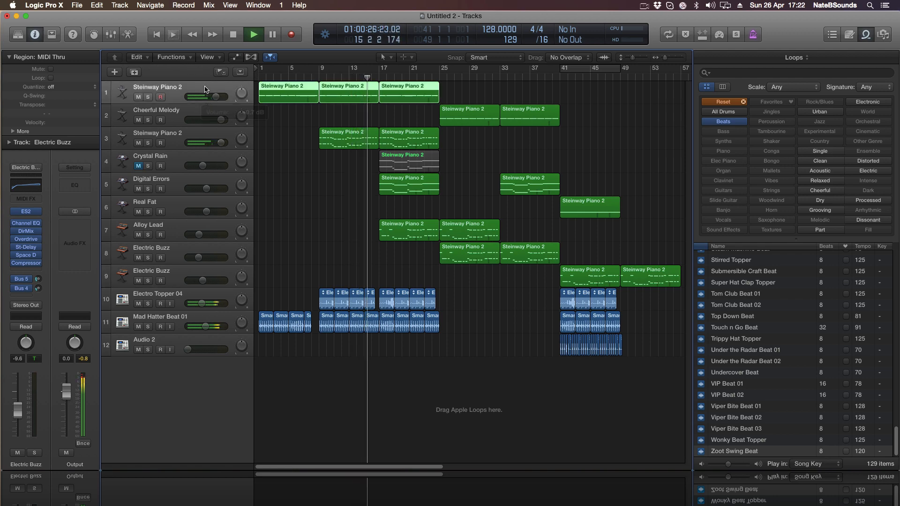
pyautogui.click(32, 209)
pyautogui.moveTo(262, 180); pyautogui.dragTo(281, 163)
pyautogui.moveTo(365, 164); pyautogui.dragTo(373, 161)
pyautogui.moveTo(403, 161); pyautogui.dragTo(410, 156)
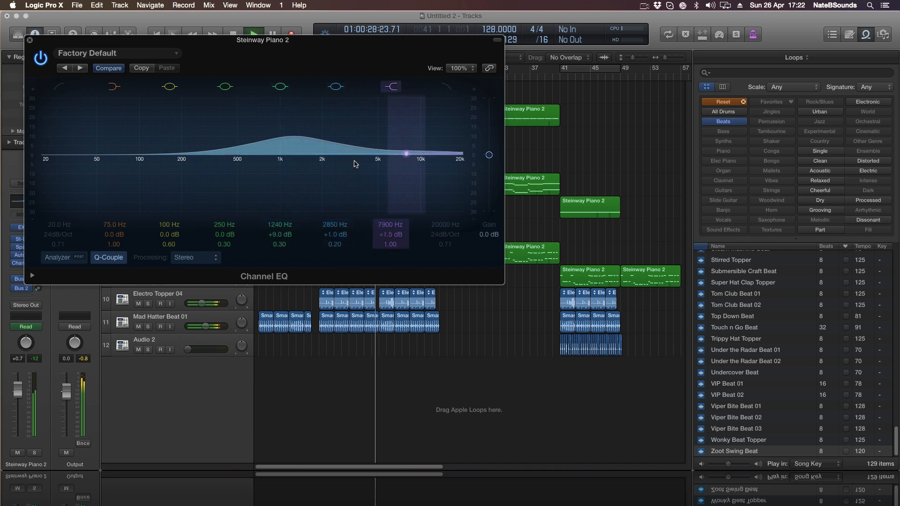
pyautogui.moveTo(281, 144); pyautogui.dragTo(281, 160)
pyautogui.moveTo(401, 155); pyautogui.dragTo(401, 153)
pyautogui.moveTo(121, 155); pyautogui.dragTo(104, 170)
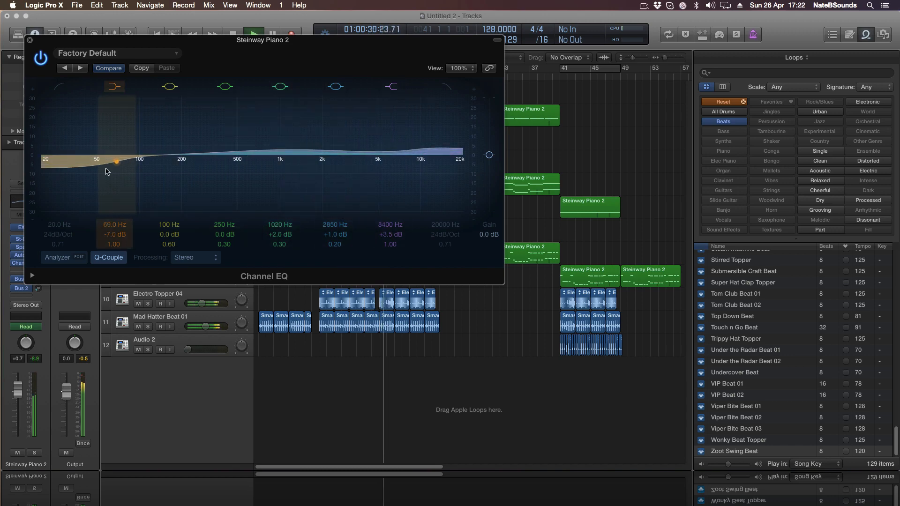
pyautogui.click(30, 40)
pyautogui.click(347, 215)
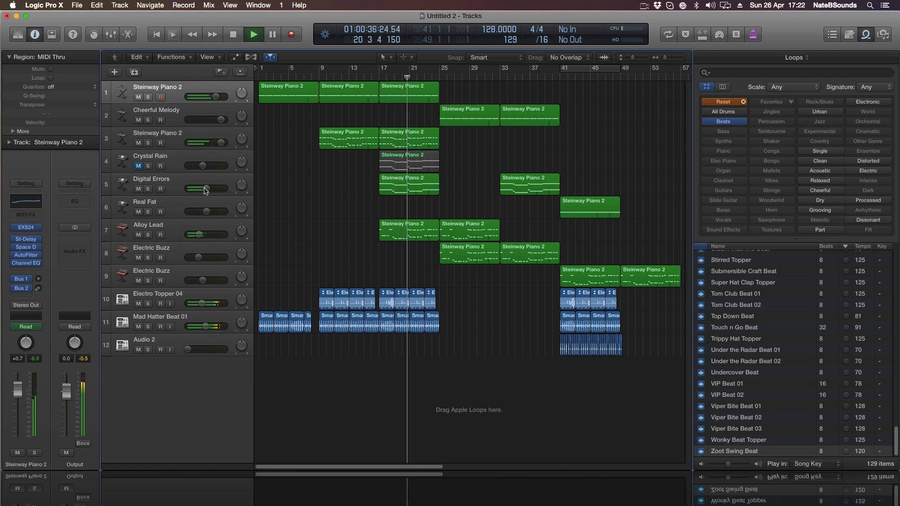
# - Check Digital Errors in solo, mute it, and hide the loop browser
pyautogui.click(148, 189)
pyautogui.click(148, 189)
pyautogui.click(138, 189)
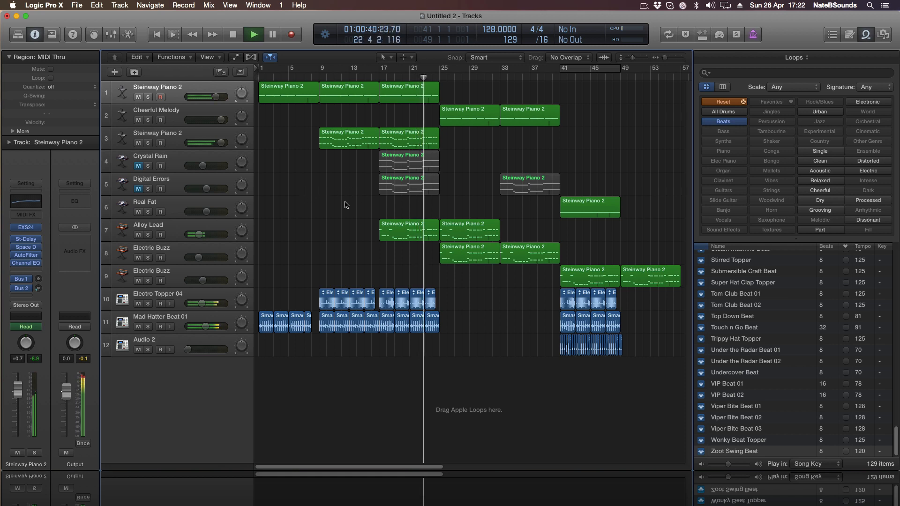
pyautogui.press('o')
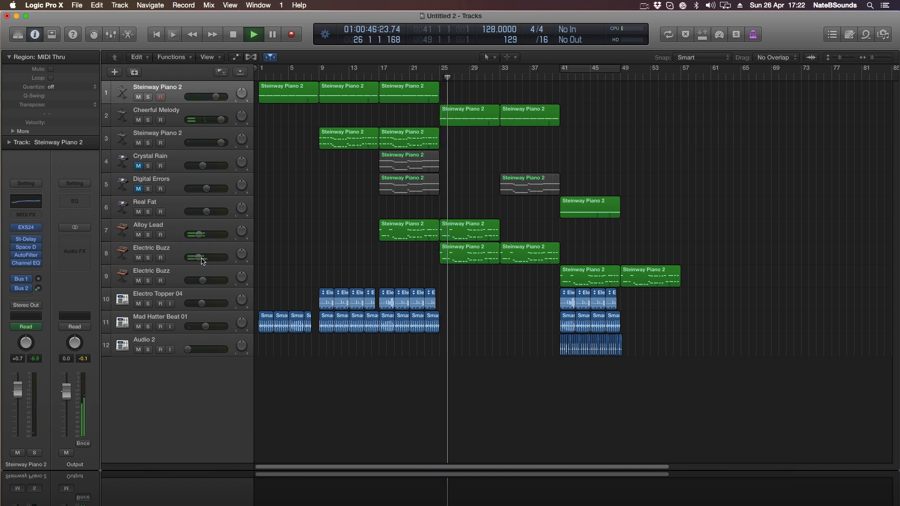
# - Show the track automation and listen to Electric Buzz track 8 in solo from bar 25
pyautogui.click(236, 57)
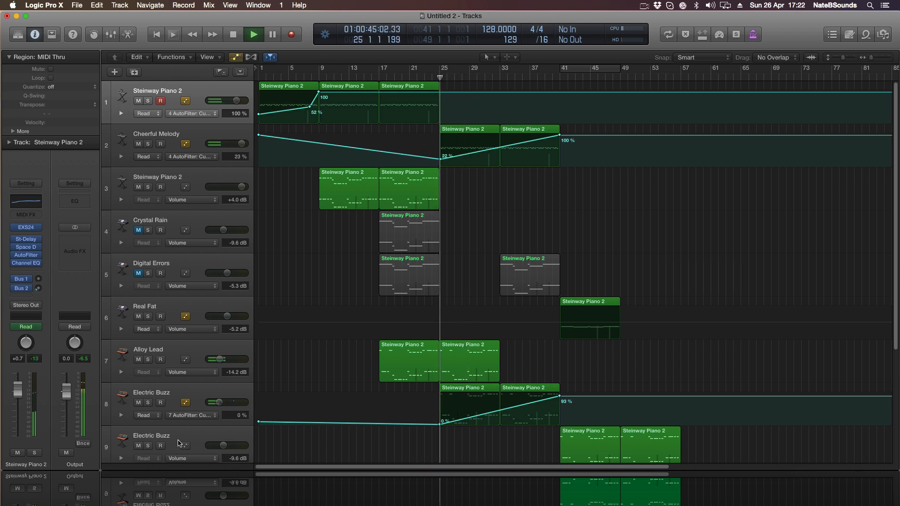
pyautogui.click(148, 403)
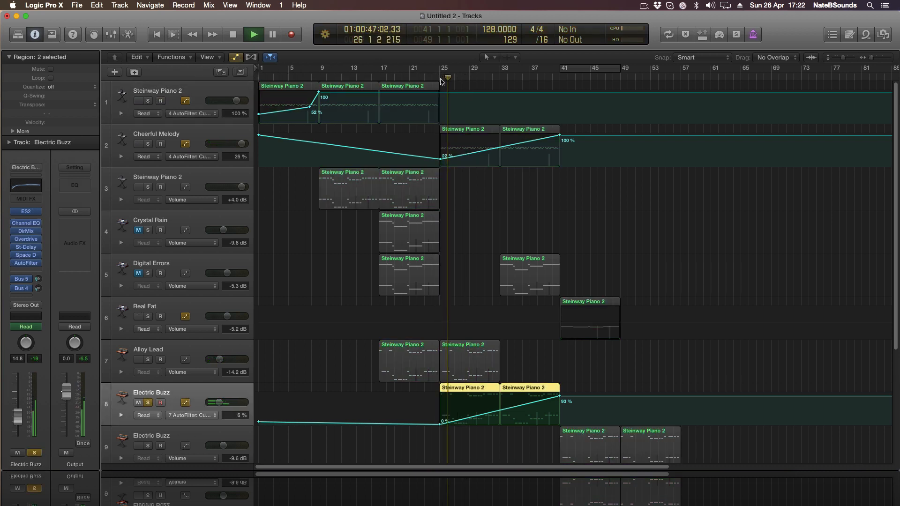
pyautogui.scroll(-5, 230, 339)
pyautogui.press('s')
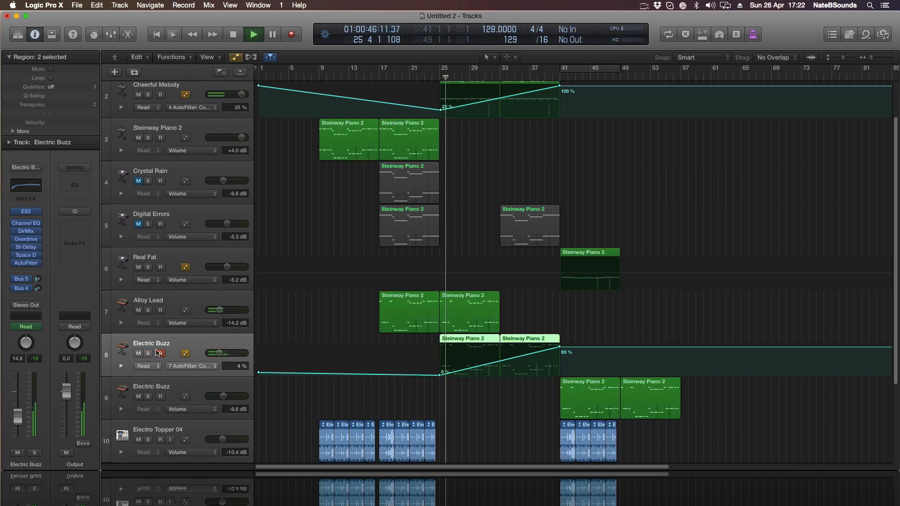
# - Delete the Alloy Lead region at bar 25, replay the transition and hide the track automation
pyautogui.click(194, 194)
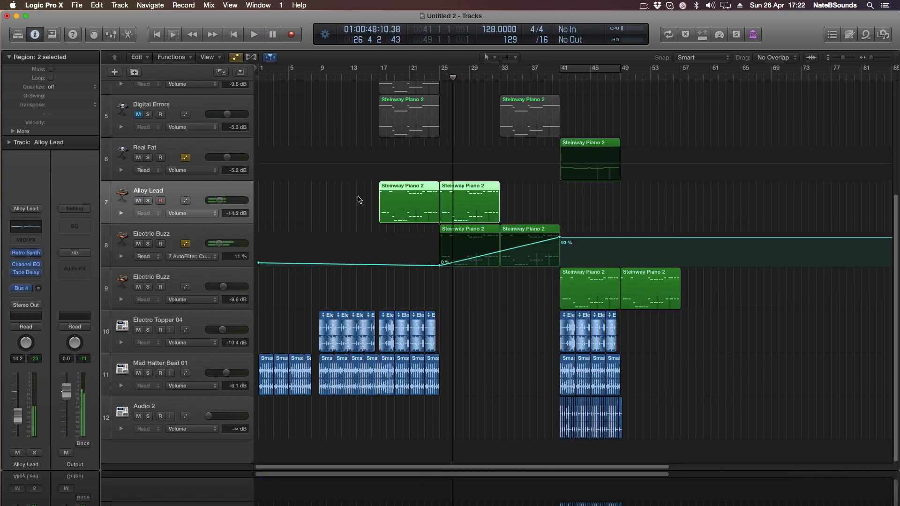
pyautogui.click(495, 199)
pyautogui.press('Delete')
pyautogui.press('space')
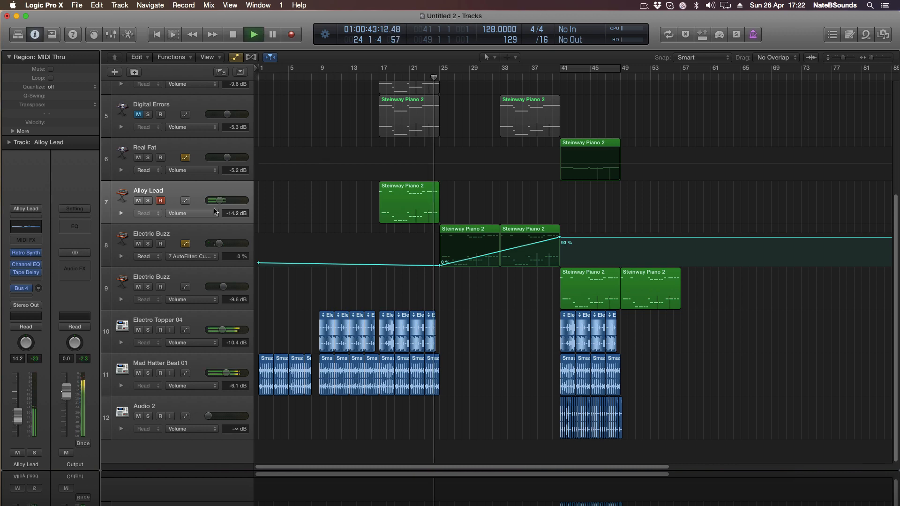
pyautogui.scroll(5, 319, 279)
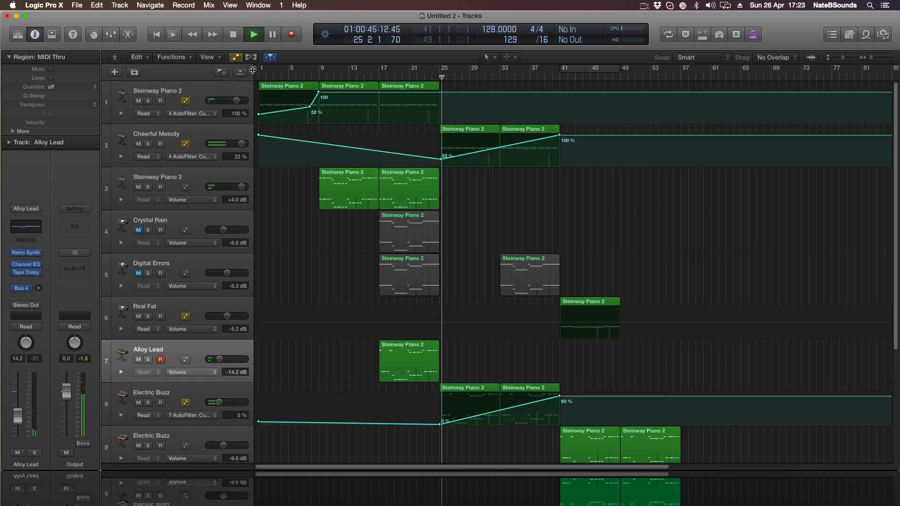
pyautogui.click(237, 58)
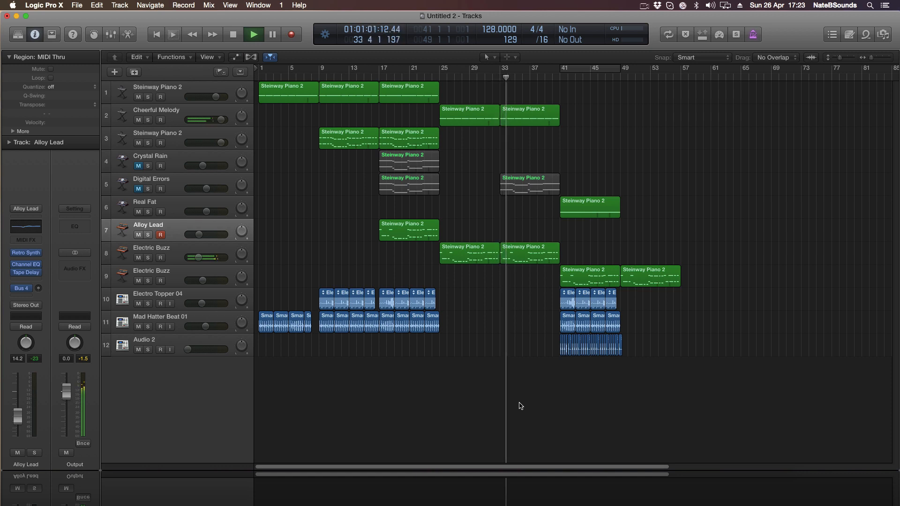
# - Copy the two Cheerful Melody regions from bar 25 to bar 41 without their automation data
pyautogui.moveTo(595, 97); pyautogui.dragTo(599, 122)
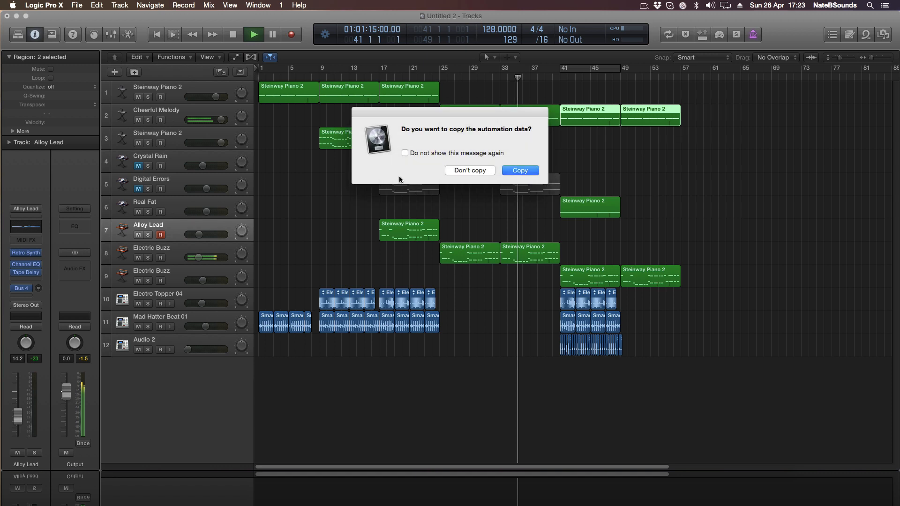
pyautogui.click(471, 169)
pyautogui.click(479, 165)
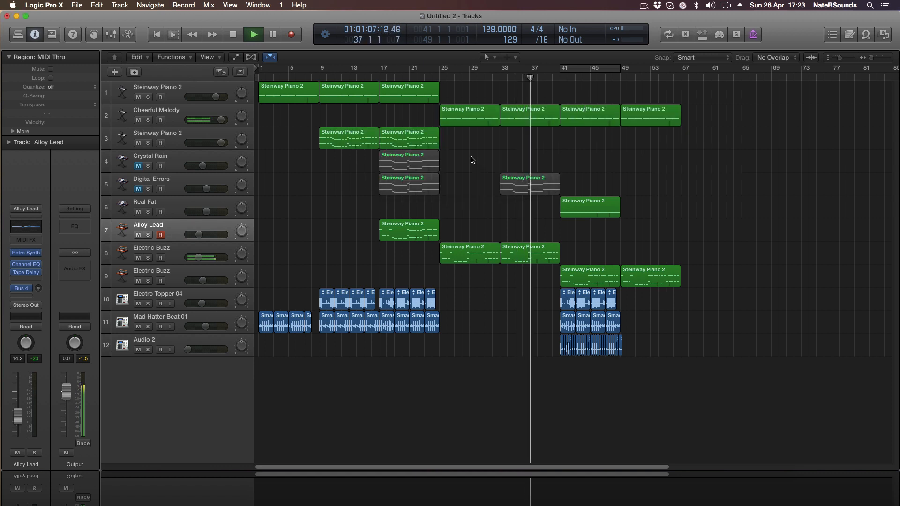
# - Duplicate the Cheerful Melody track and copy the regions at bars 41 and 49 onto the new track without automation data
pyautogui.click(210, 111)
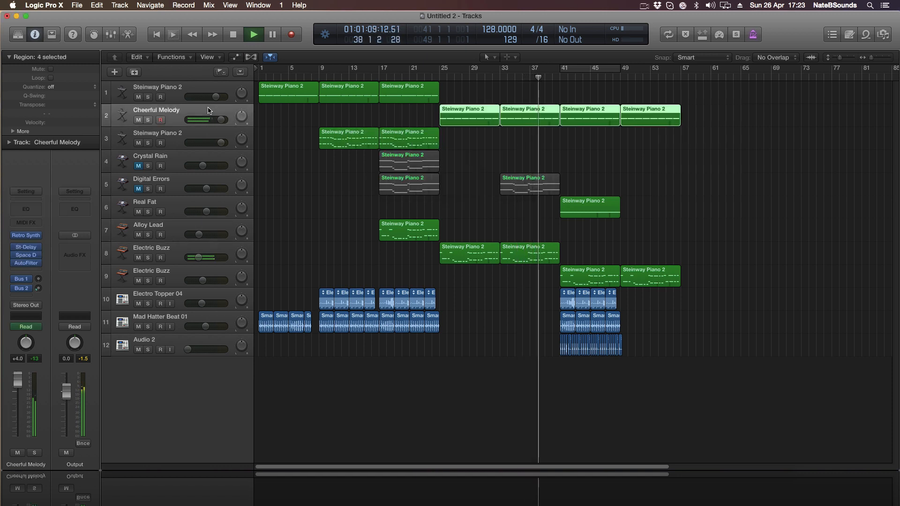
pyautogui.press('super+d')
pyautogui.moveTo(752, 136); pyautogui.dragTo(604, 121)
pyautogui.moveTo(600, 118); pyautogui.dragTo(596, 140)
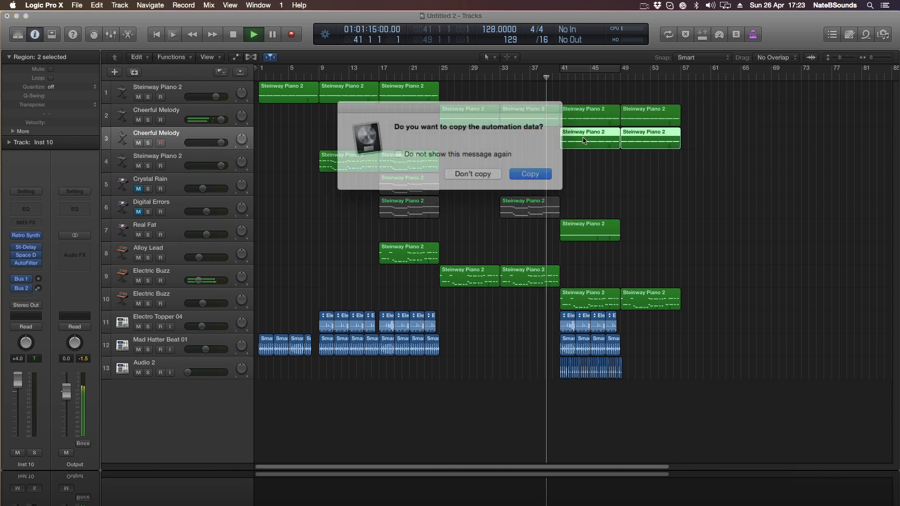
pyautogui.click(461, 173)
# - Show the mixer and copy the Compressor from the Real Fat channel to the duplicated Cheerful Melody channel
pyautogui.press('x')
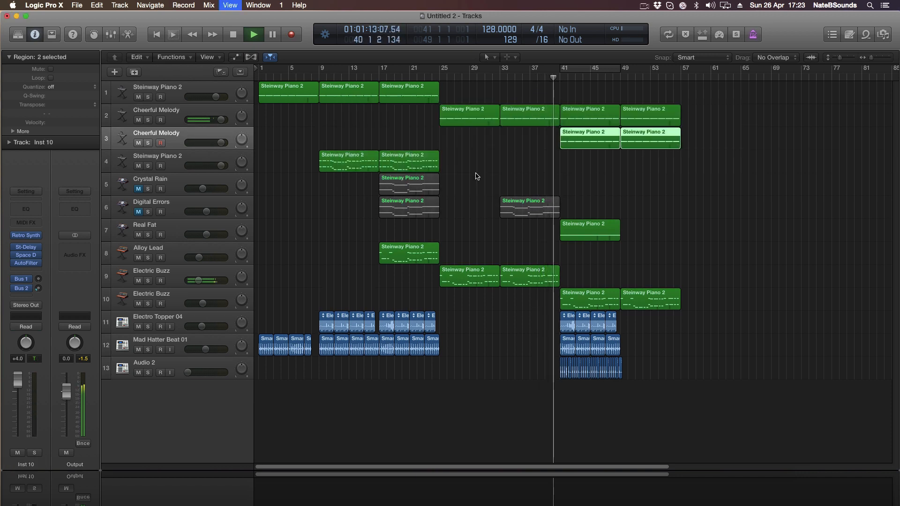
pyautogui.scroll(-3, 311, 182)
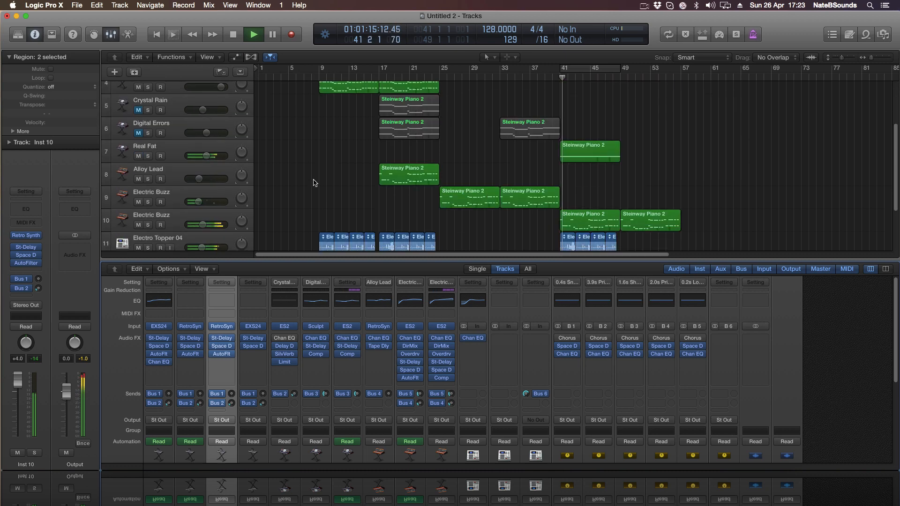
pyautogui.click(217, 148)
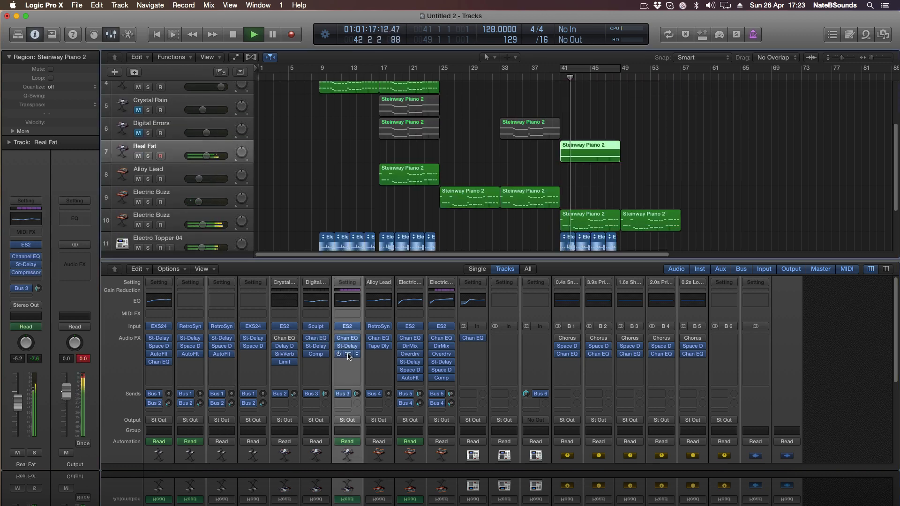
pyautogui.moveTo(347, 354); pyautogui.dragTo(226, 363)
pyautogui.scroll(3, 421, 189)
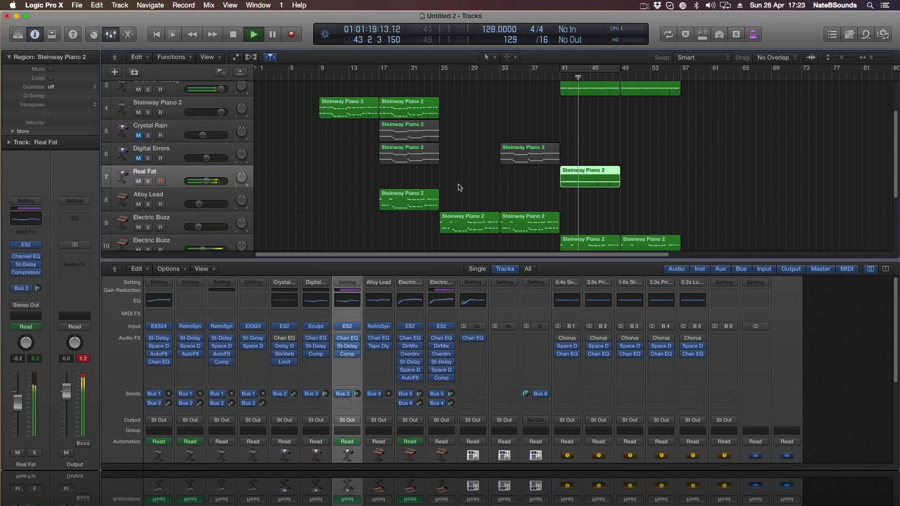
# - Stop playback and delete the original Cheerful Melody track's two regions at bars 41 and 49
pyautogui.press('space')
pyautogui.moveTo(731, 115); pyautogui.dragTo(599, 119)
pyautogui.press('Delete')
# - Listen to the duplicated Cheerful Melody in solo from bar 41, then with Audio 2, and check its side-chained Compressor
pyautogui.click(466, 171)
pyautogui.click(147, 143)
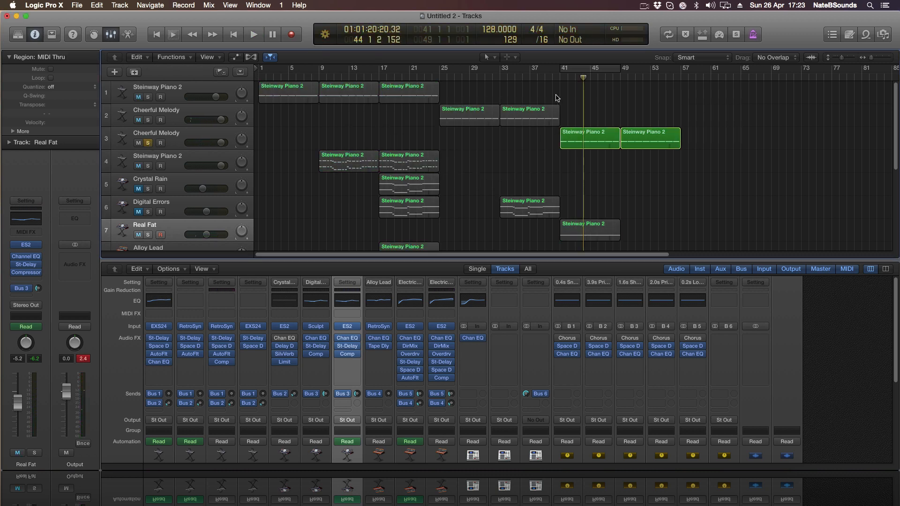
pyautogui.click(560, 79)
pyautogui.press('space')
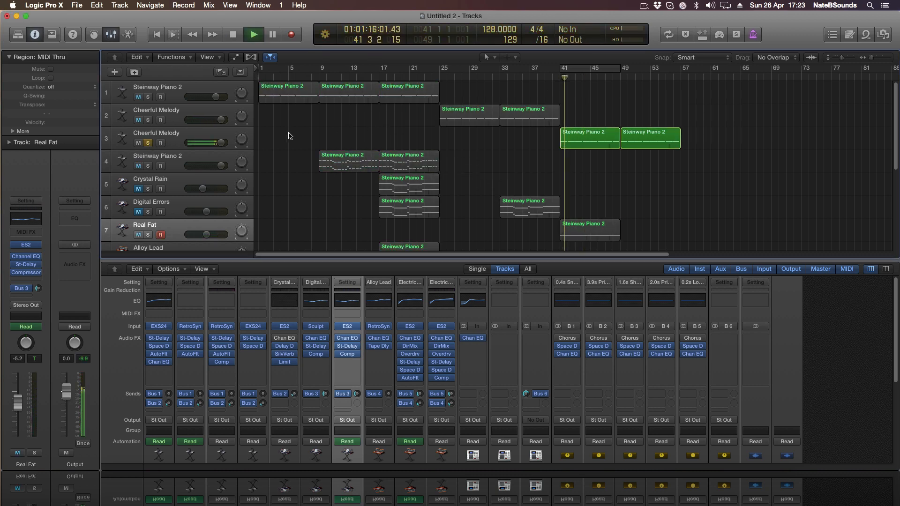
pyautogui.click(200, 137)
pyautogui.click(25, 263)
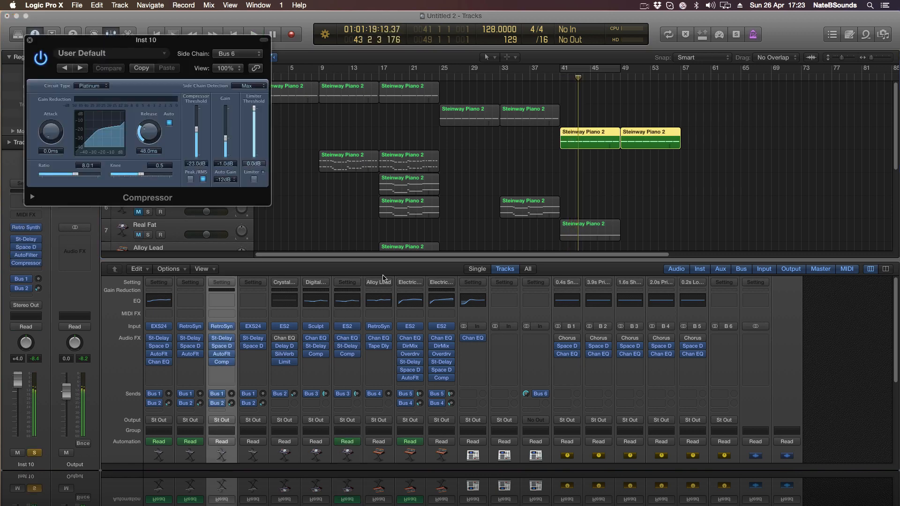
pyautogui.scroll(-5, 337, 246)
pyautogui.click(149, 220)
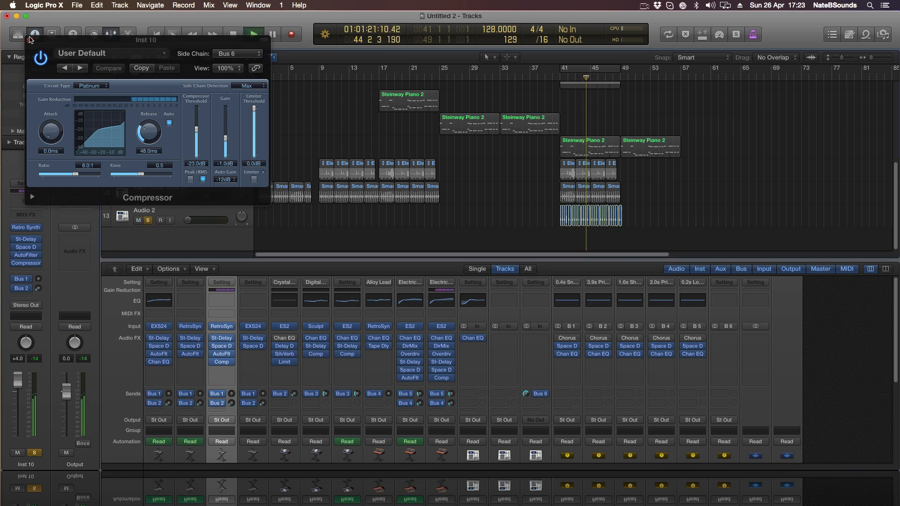
pyautogui.click(30, 40)
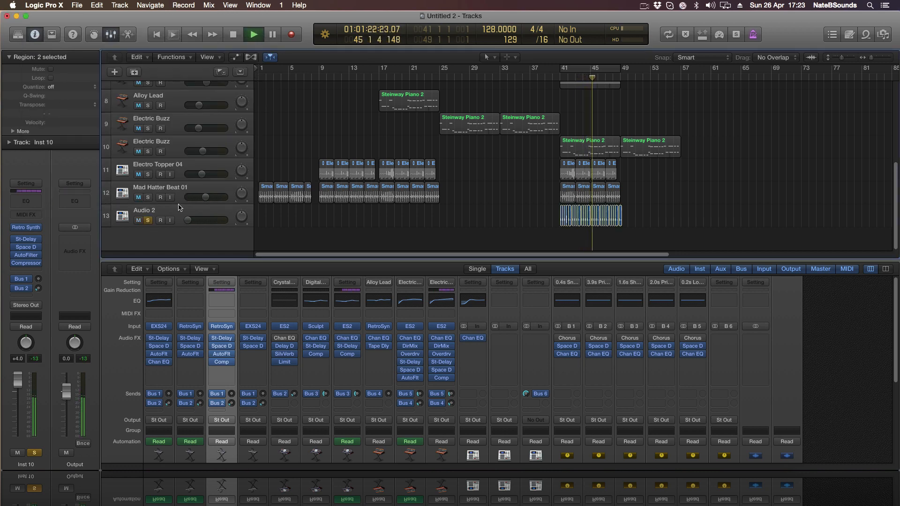
pyautogui.click(148, 221)
# - Raise the duplicated Cheerful Melody track's volume to +5.9 dB and hide the mixer
pyautogui.scroll(5, 313, 134)
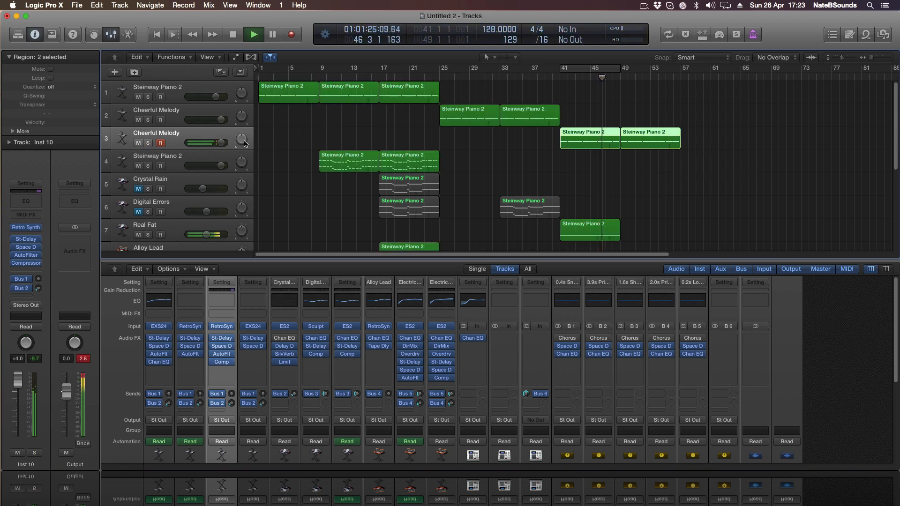
pyautogui.moveTo(222, 143); pyautogui.dragTo(225, 143)
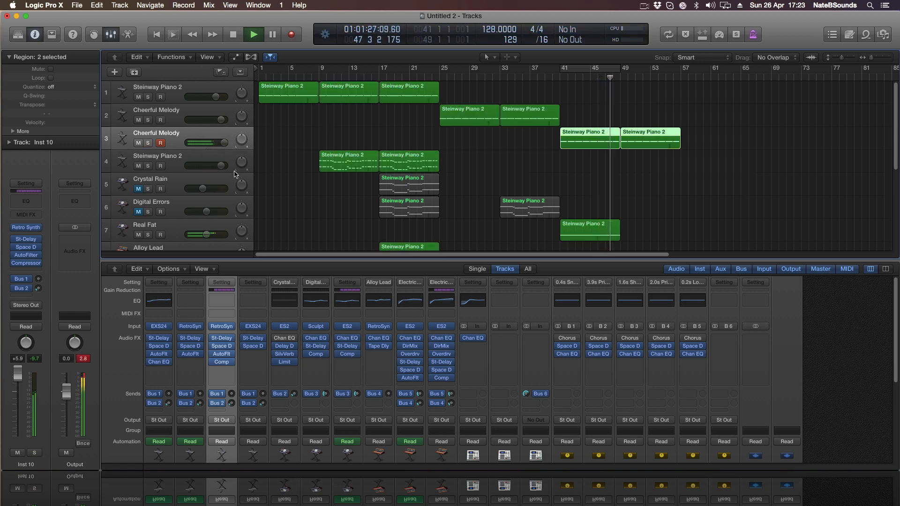
pyautogui.press('x')
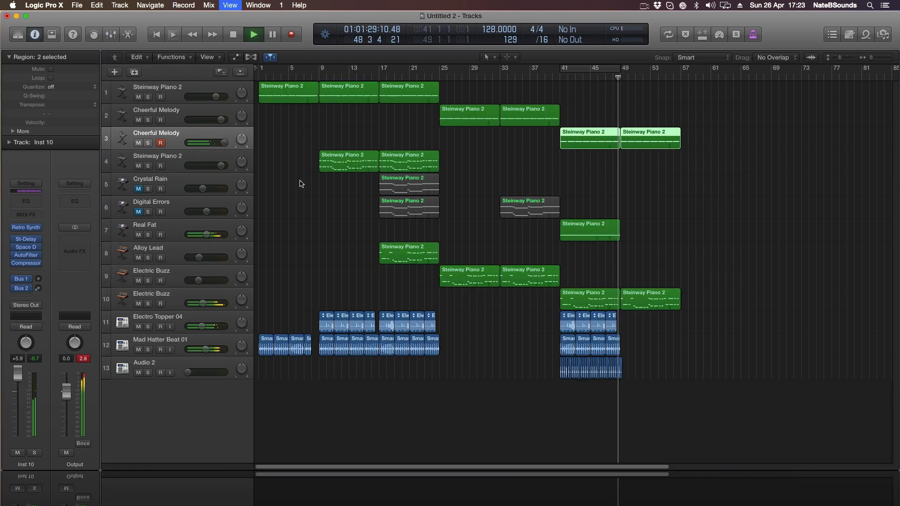
# - Replay the arrangement from bar 25 and stop after the first Cheerful Melody region
pyautogui.click(520, 78)
pyautogui.click(438, 77)
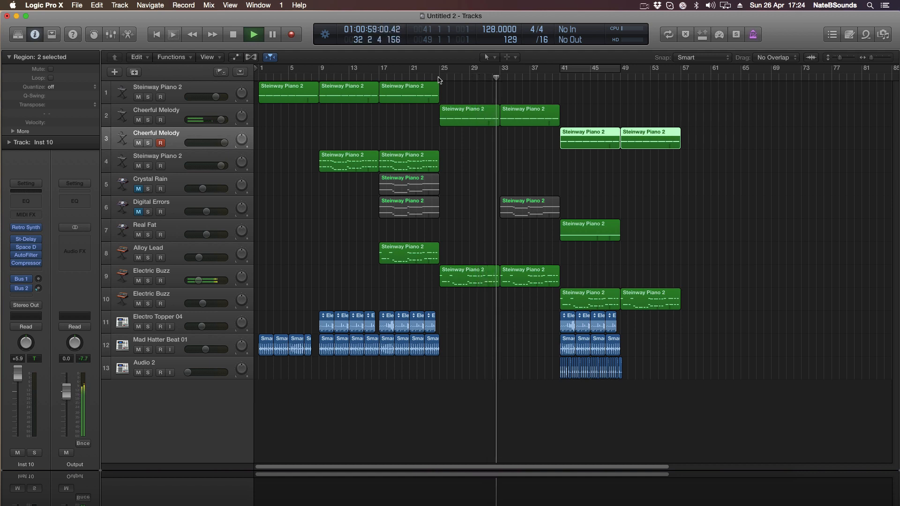
pyautogui.press('space')
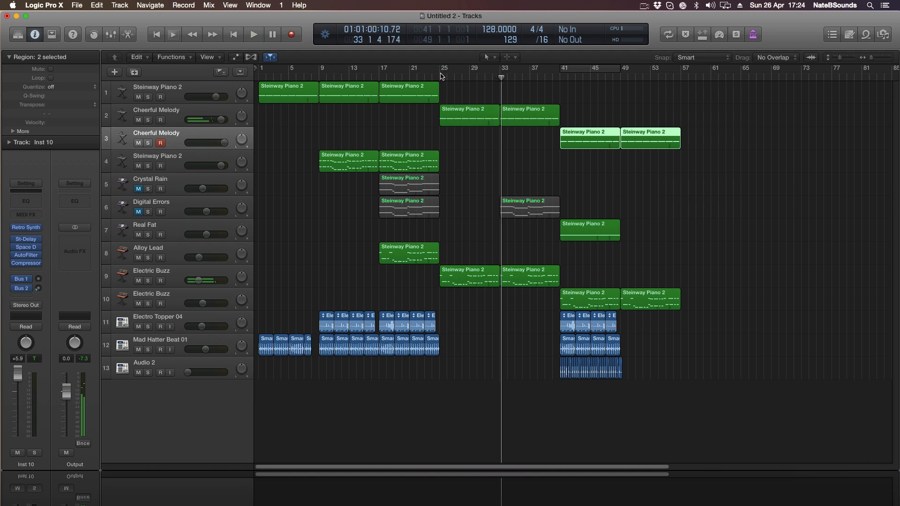
# - Set a cycle range from bar 25 to bar 41 and listen to the original Cheerful Melody track in solo
pyautogui.moveTo(466, 73); pyautogui.dragTo(559, 72)
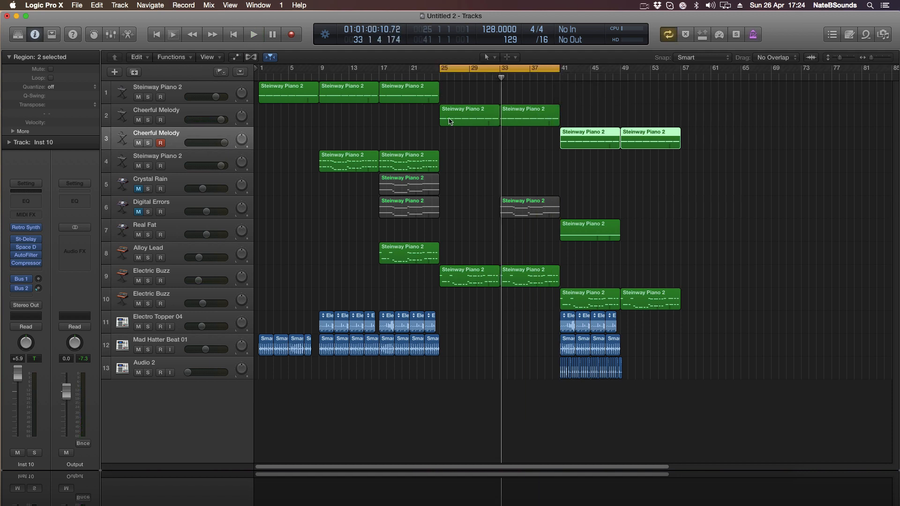
pyautogui.click(204, 116)
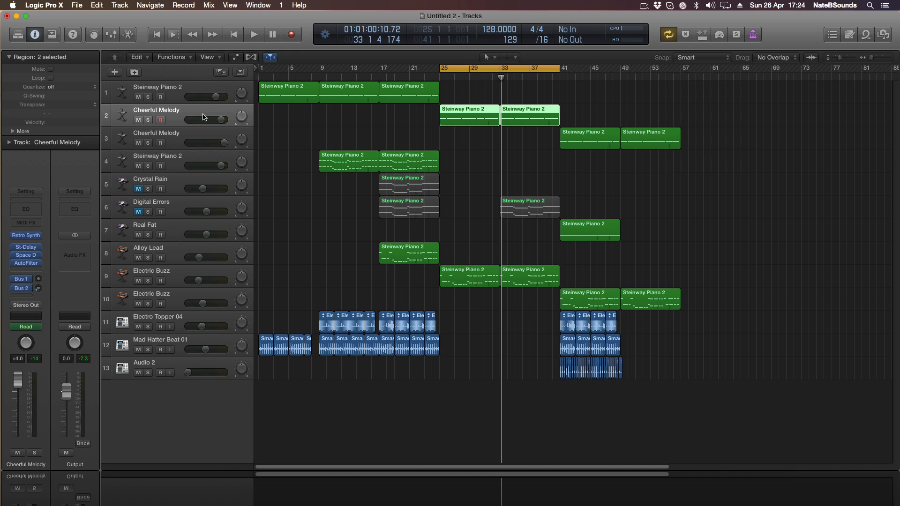
pyautogui.click(394, 137)
pyautogui.click(440, 78)
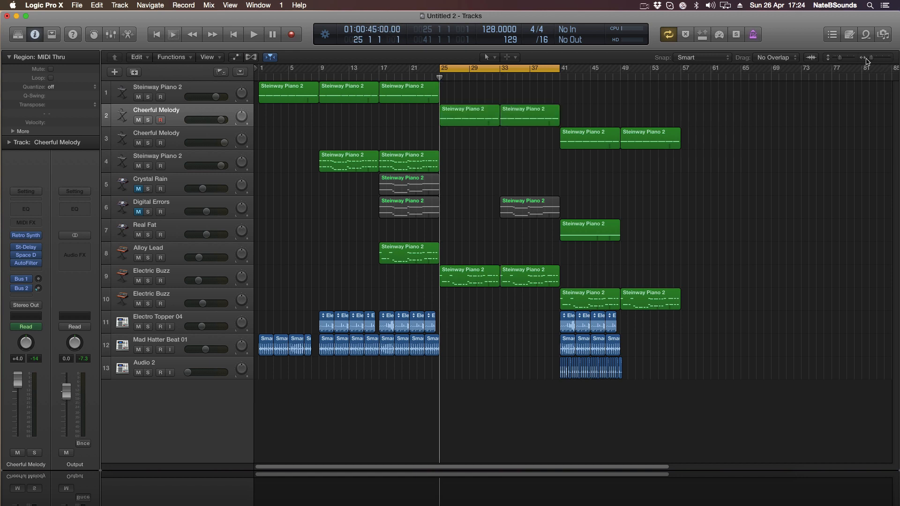
pyautogui.moveTo(866, 59); pyautogui.dragTo(871, 59)
pyautogui.press('space')
pyautogui.press('s')
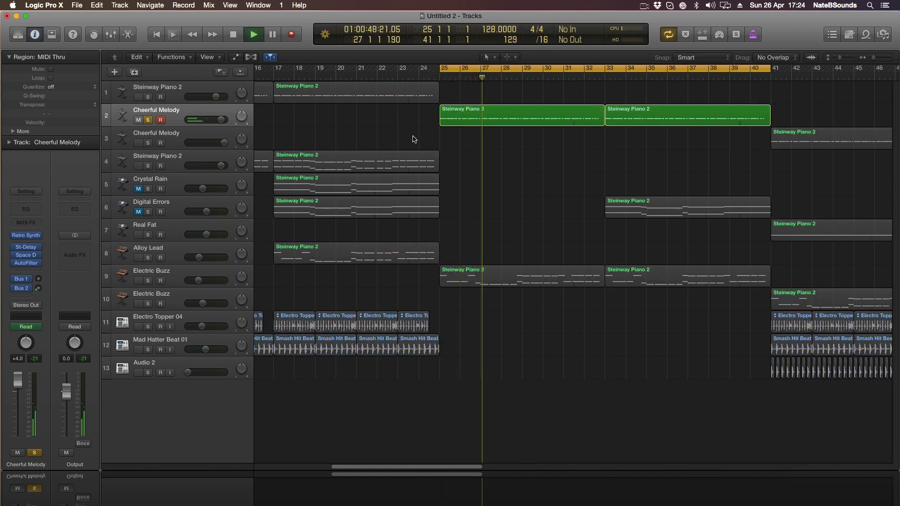
pyautogui.press('space')
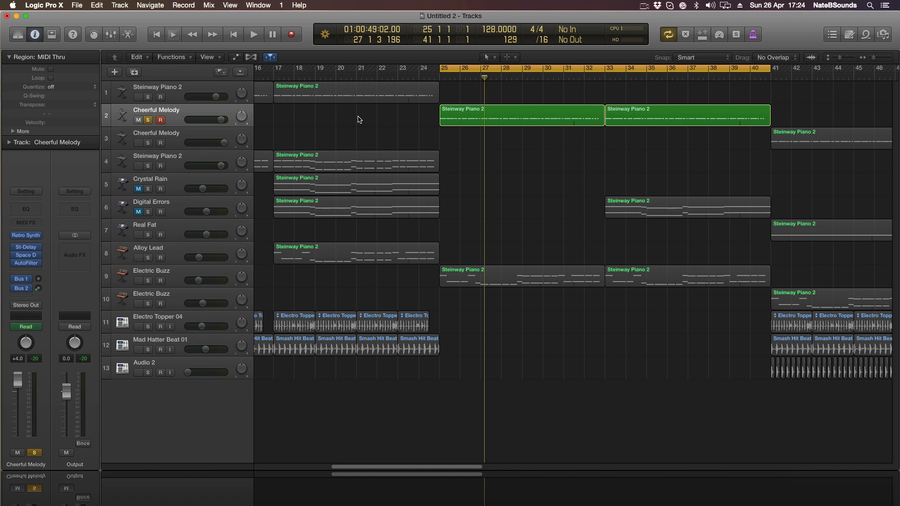
pyautogui.press('space')
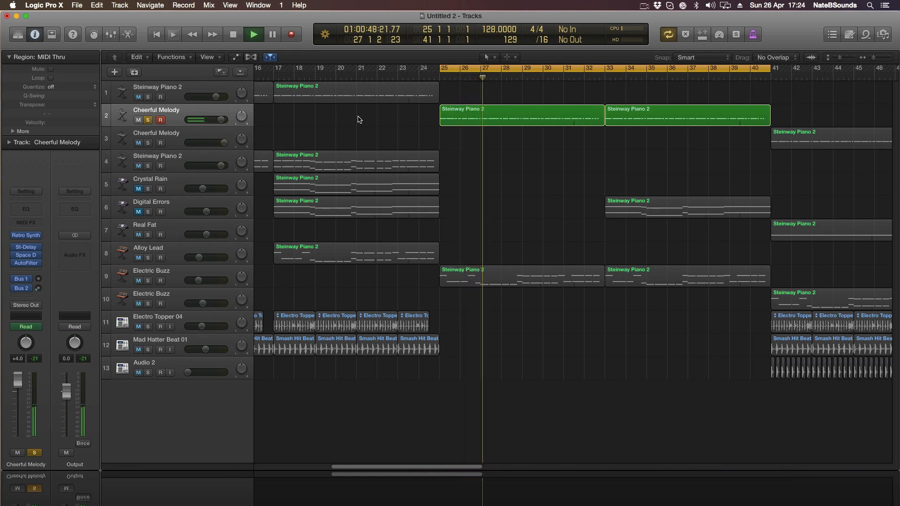
pyautogui.press('space')
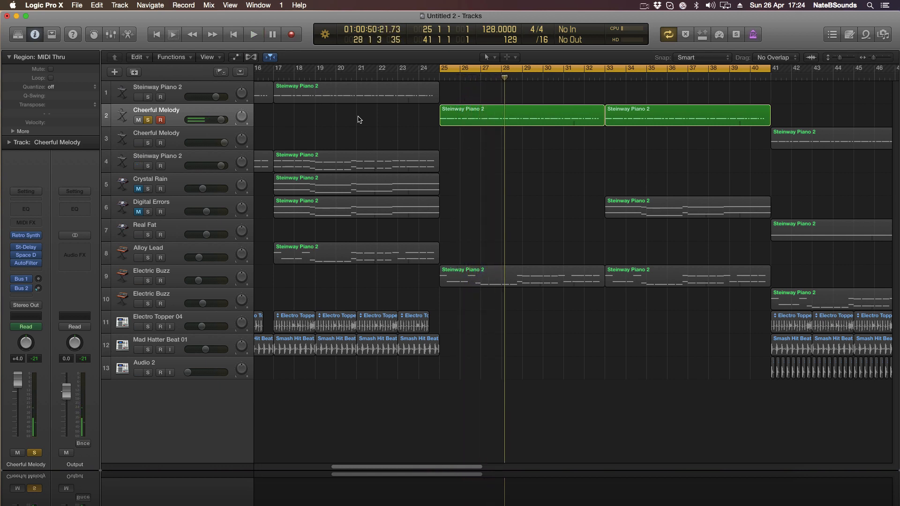
# - Replay the section from bar 25 with all tracks unsoloed and turn the cycle off
pyautogui.click(148, 120)
pyautogui.press('space')
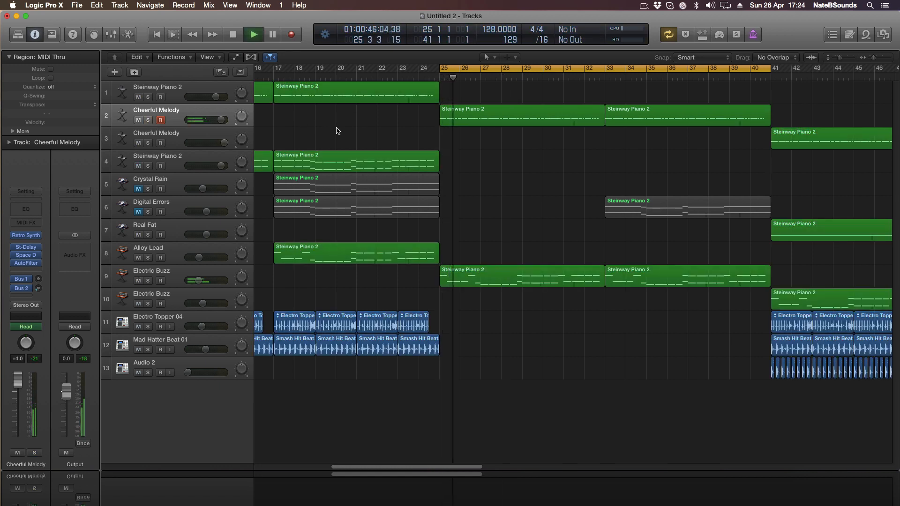
pyautogui.click(542, 67)
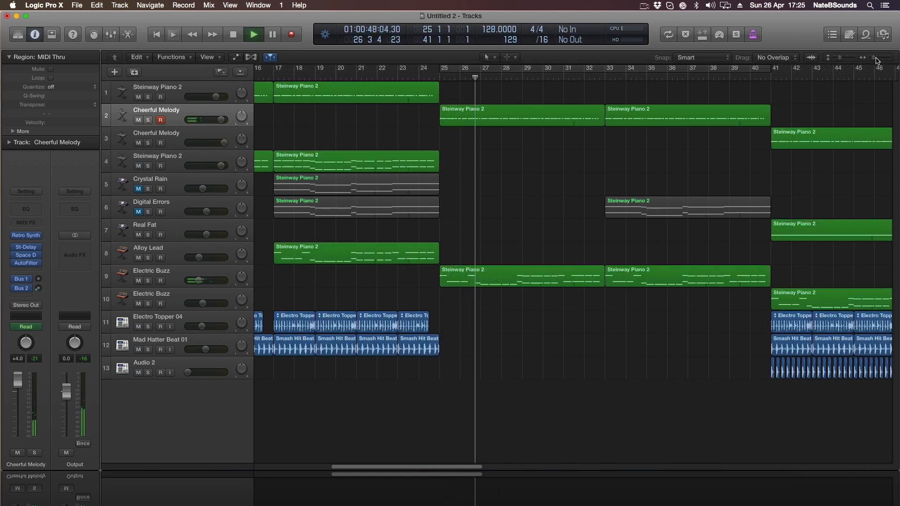
pyautogui.moveTo(875, 58); pyautogui.dragTo(871, 59)
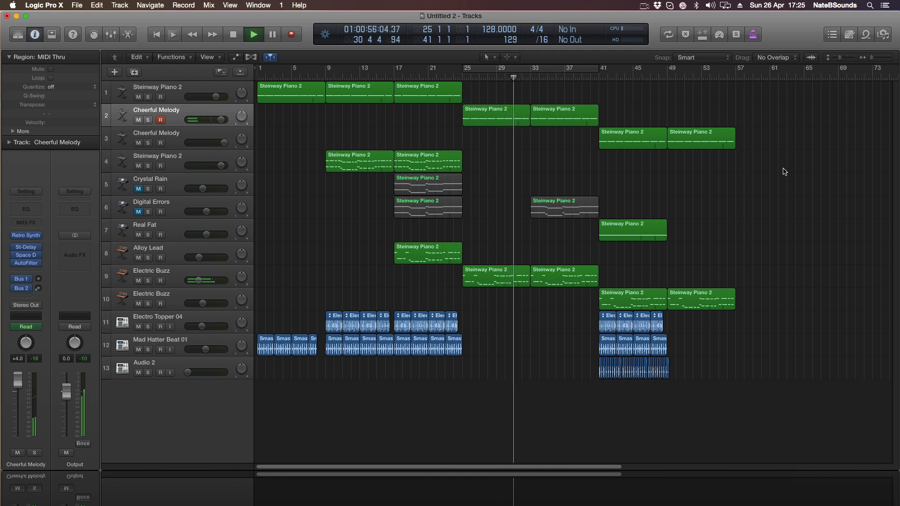
# - Copy the track 4 Steinway Piano 2 region from bar 17 to bar 33 and audition it in solo and in the mix
pyautogui.moveTo(420, 167); pyautogui.dragTo(557, 169)
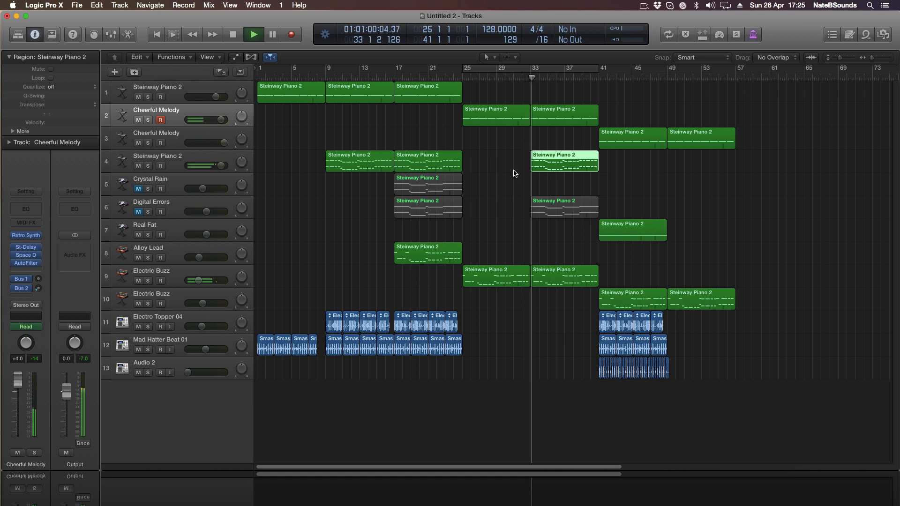
pyautogui.click(148, 166)
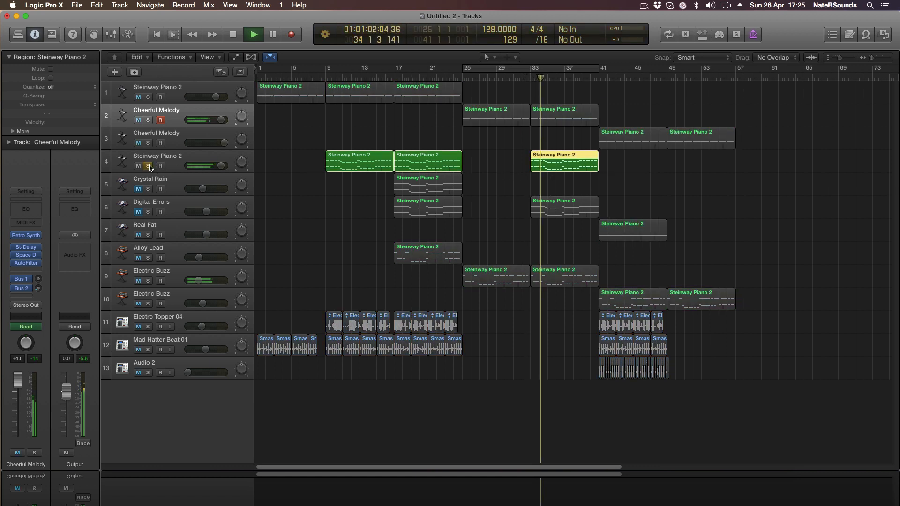
pyautogui.click(148, 166)
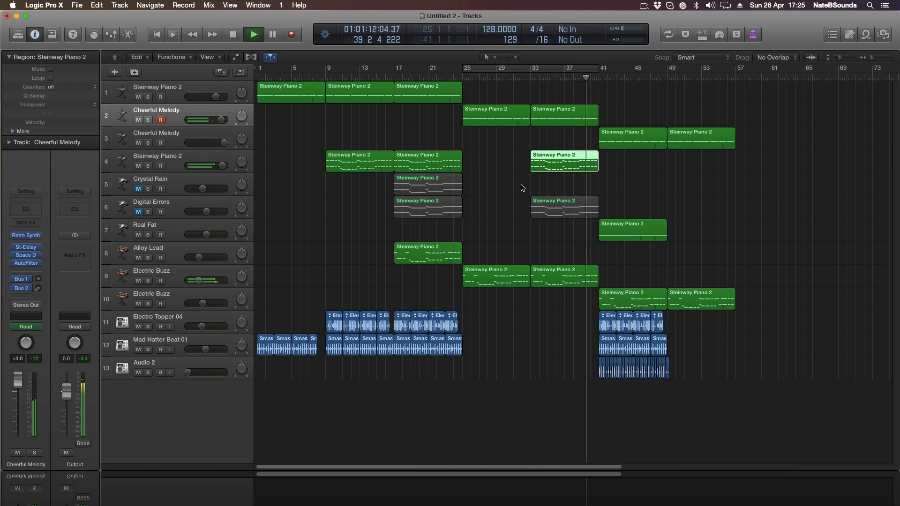
pyautogui.press('space')
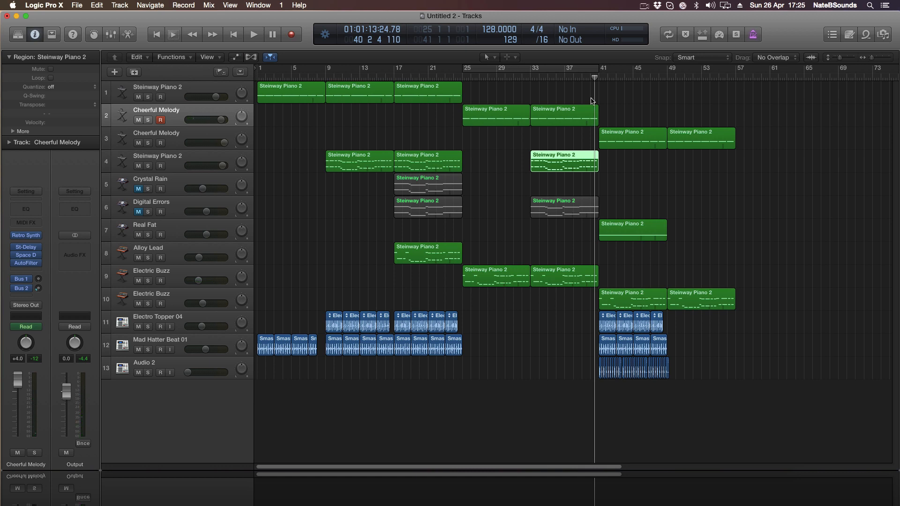
# - Delete the duplicated Cheerful Melody track's regions at bars 41 and 49, playing the transition into bar 41 before and after
pyautogui.click(583, 82)
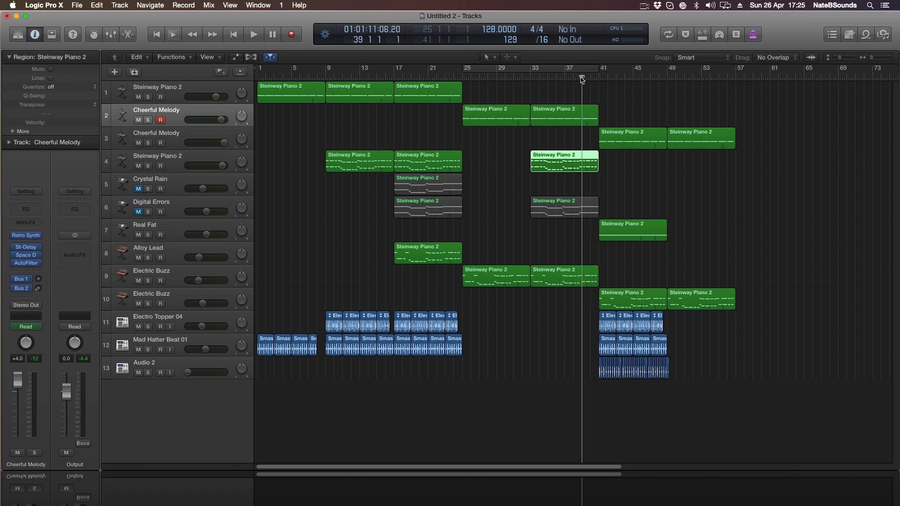
pyautogui.press('space')
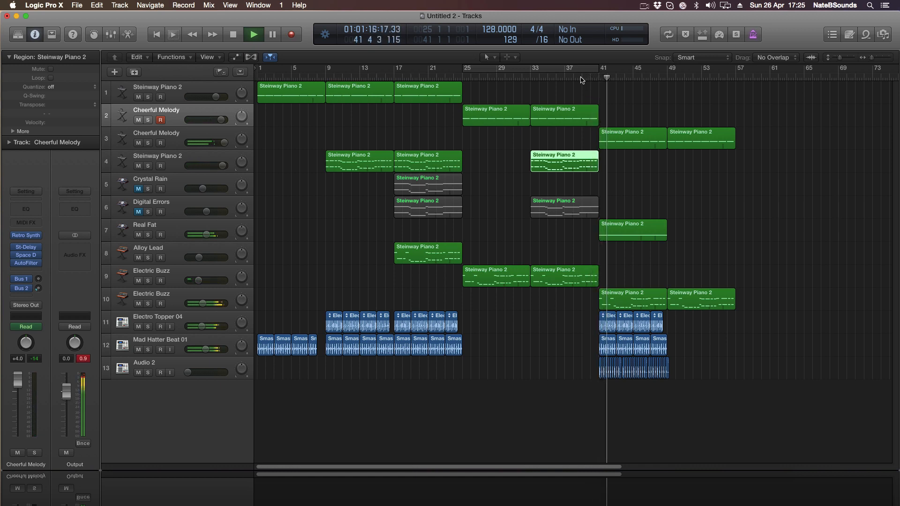
pyautogui.press('space')
pyautogui.moveTo(767, 142); pyautogui.dragTo(629, 133)
pyautogui.press('Delete')
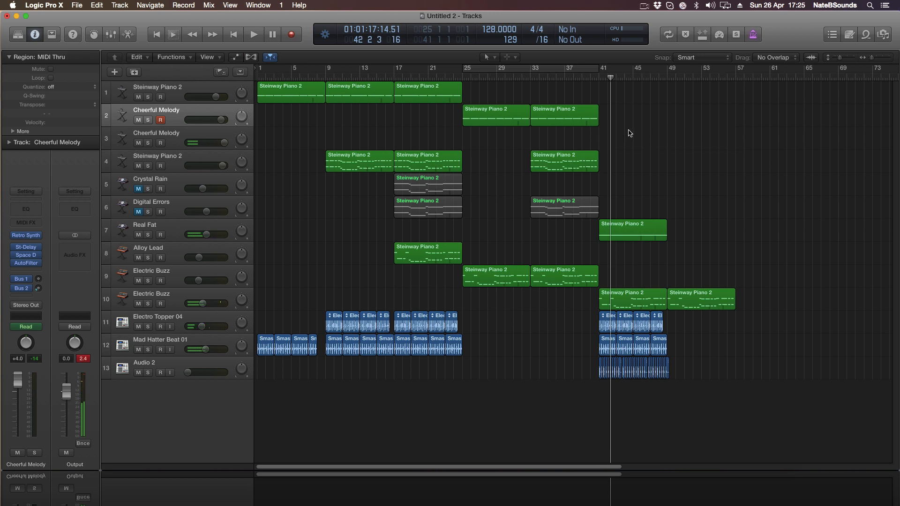
pyautogui.click(589, 77)
pyautogui.press('space')
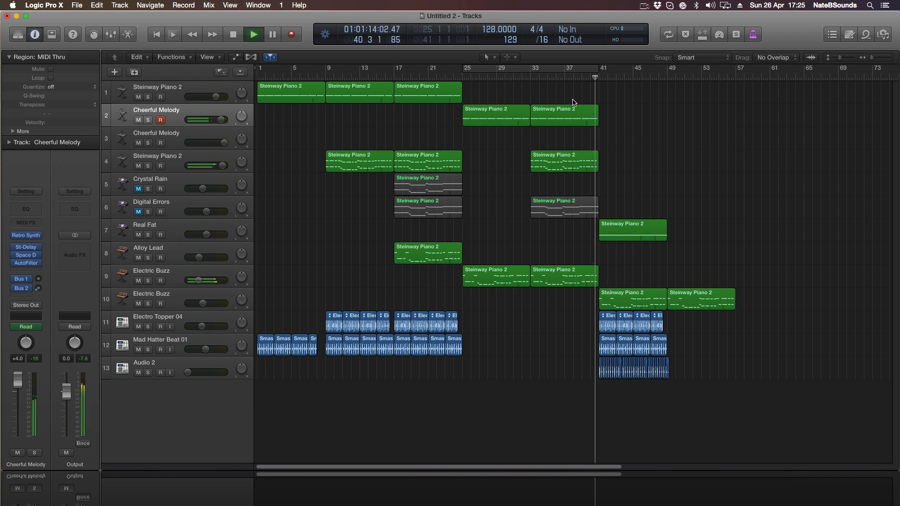
pyautogui.press('space')
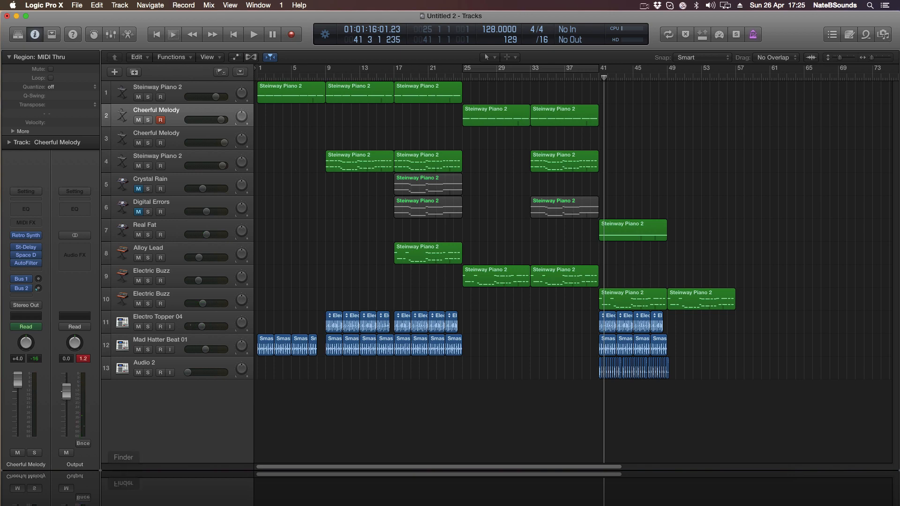
# - Switch to Finder and open the 128 folder of drum fill samples, keeping its window fully in view
pyautogui.click(124, 488)
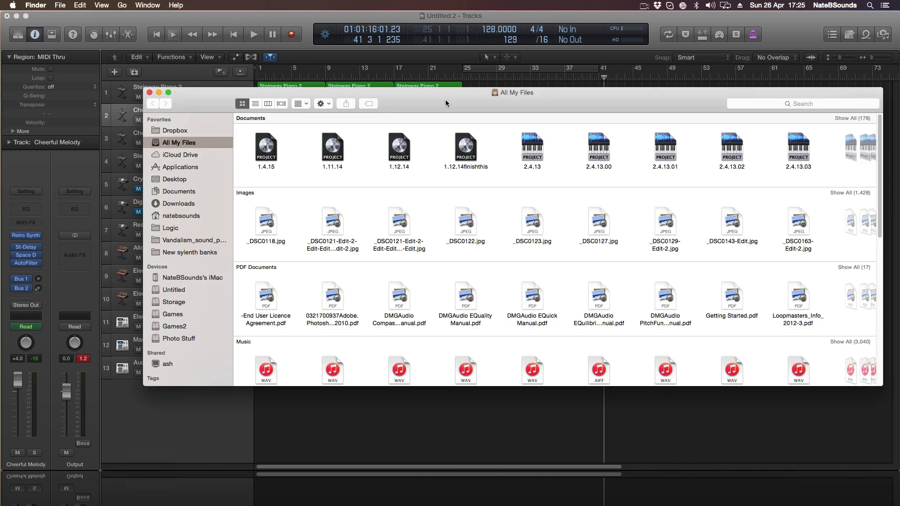
pyautogui.moveTo(445, 100); pyautogui.dragTo(0, 100)
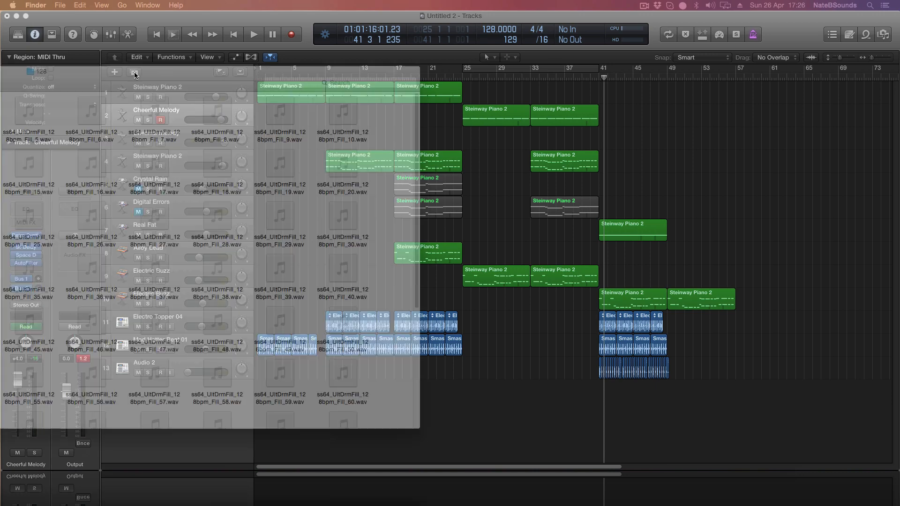
pyautogui.moveTo(0, 81); pyautogui.dragTo(403, 85)
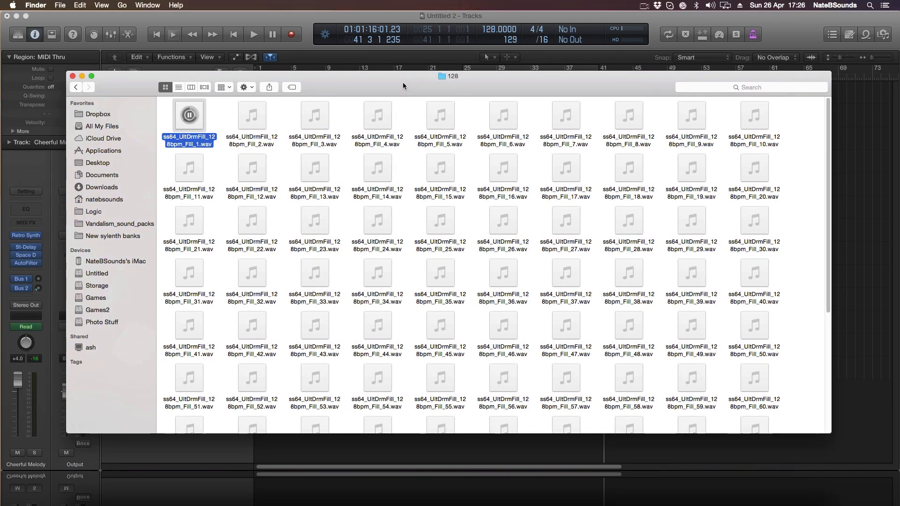
# - Audition the drum fill samples ss64_UltDrmFill_128bpm_Fill_2 through Fill_17 one after another
pyautogui.click(252, 115)
pyautogui.click(314, 115)
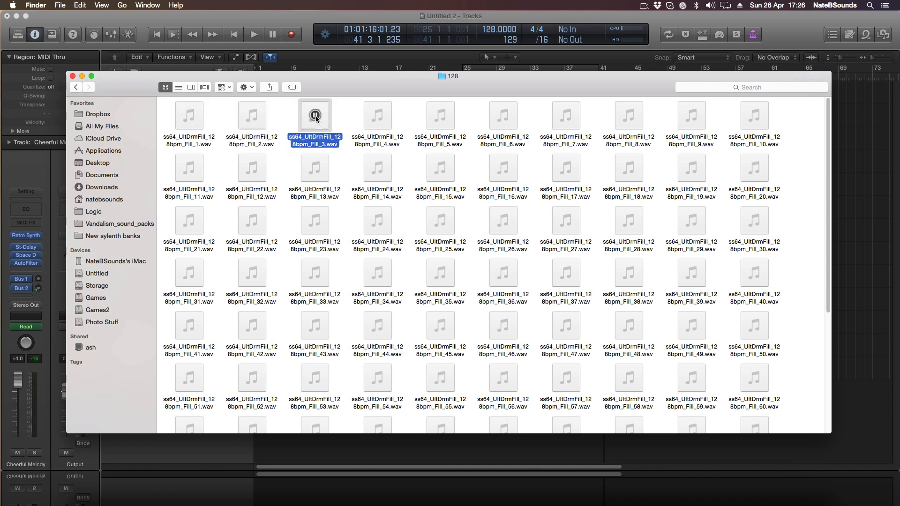
pyautogui.click(378, 115)
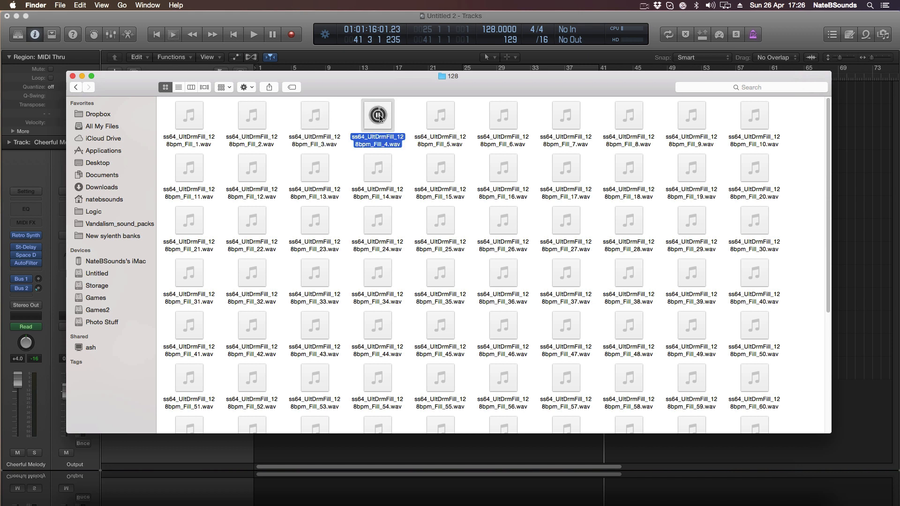
pyautogui.click(440, 115)
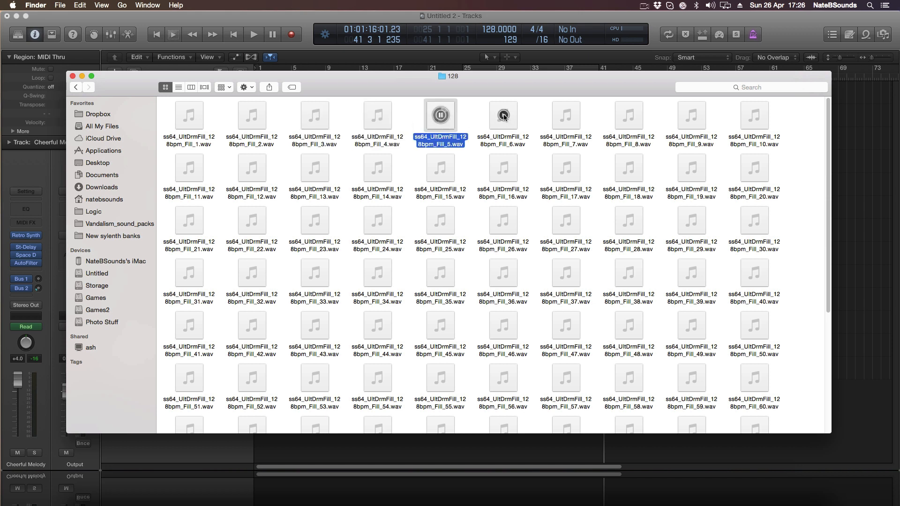
pyautogui.click(504, 115)
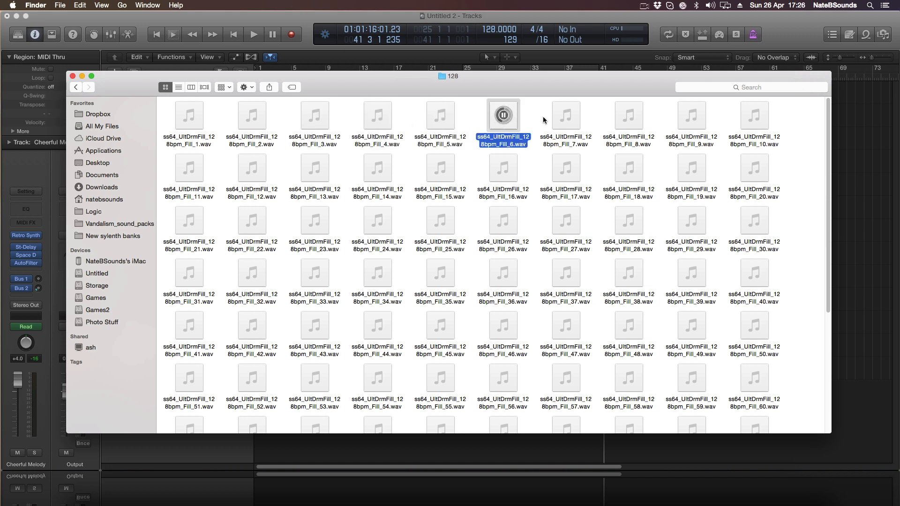
pyautogui.click(566, 115)
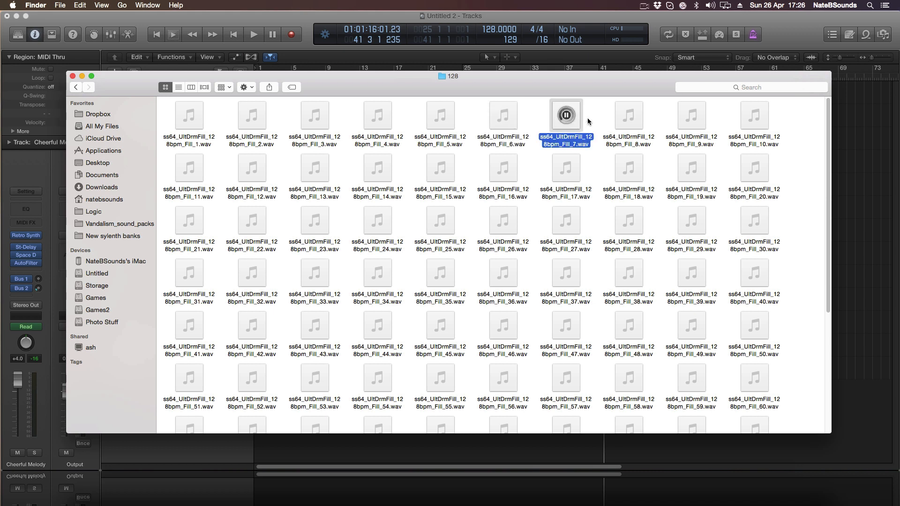
pyautogui.click(629, 116)
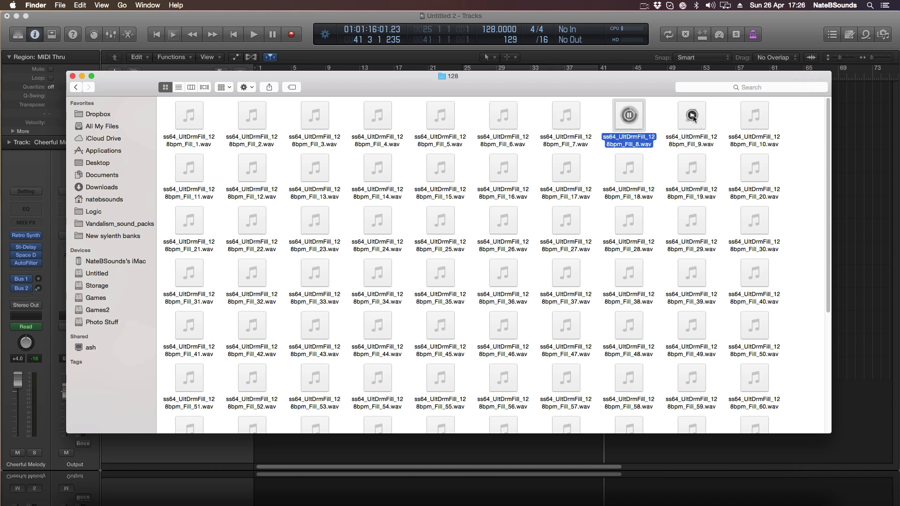
pyautogui.click(692, 116)
pyautogui.click(756, 116)
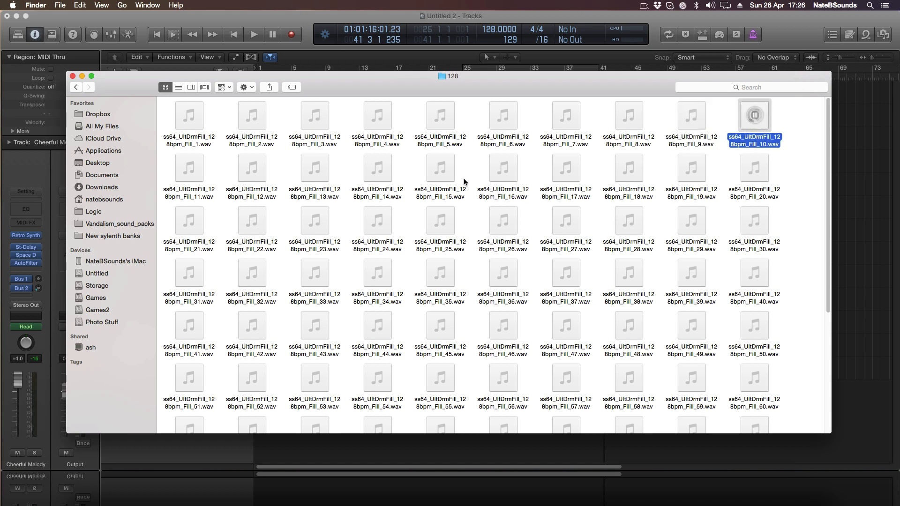
pyautogui.click(189, 168)
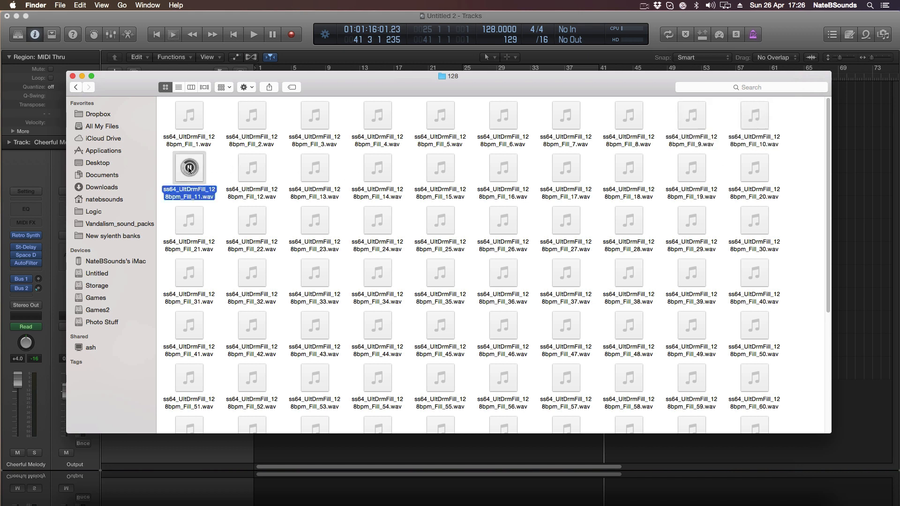
pyautogui.click(255, 170)
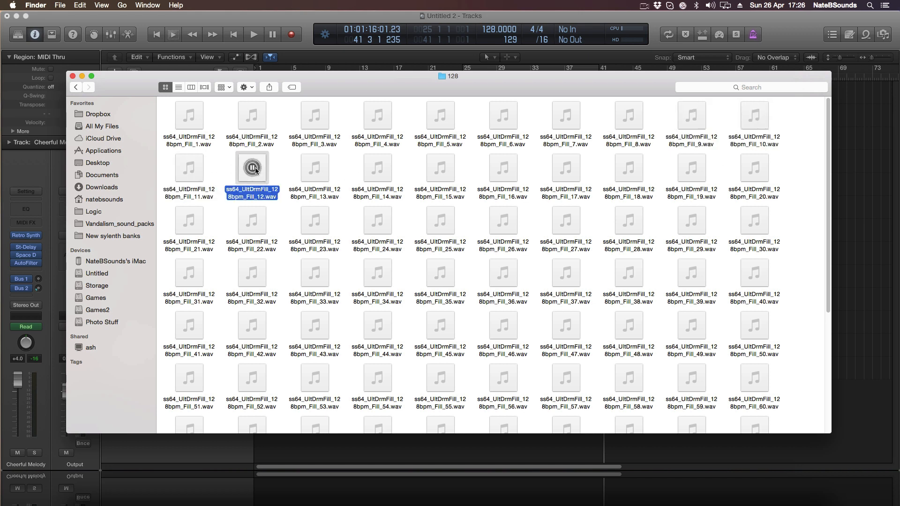
pyautogui.click(315, 169)
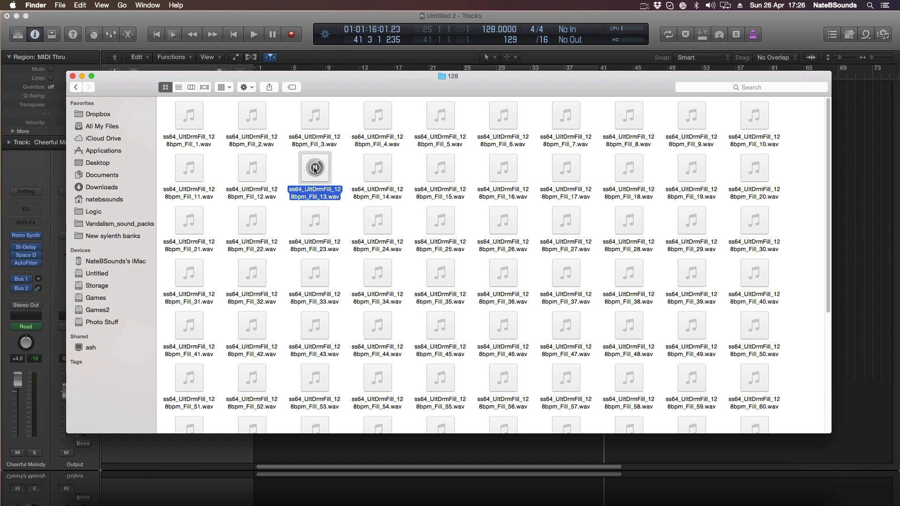
pyautogui.click(378, 167)
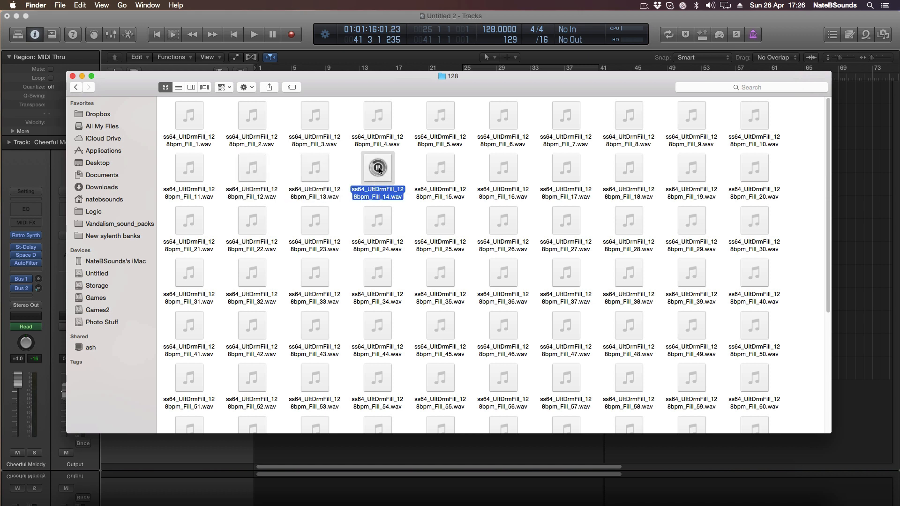
pyautogui.click(440, 168)
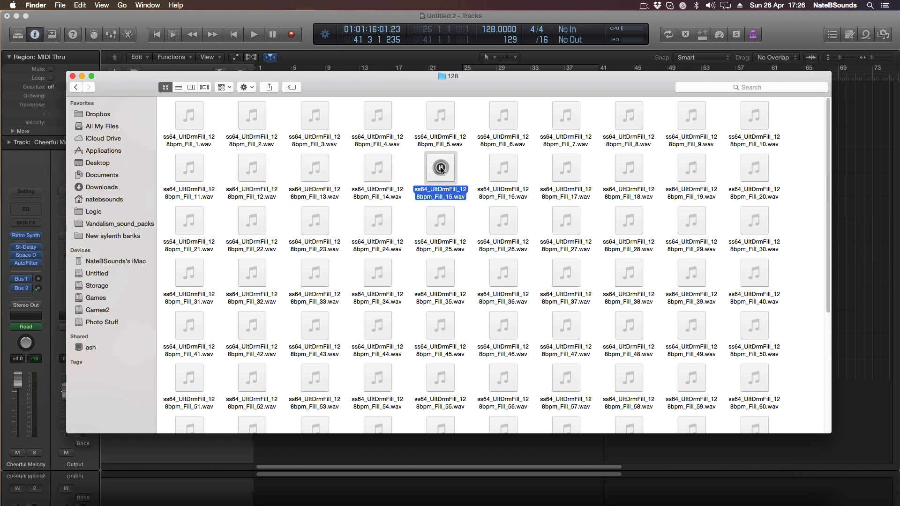
pyautogui.click(503, 168)
pyautogui.moveTo(566, 167)
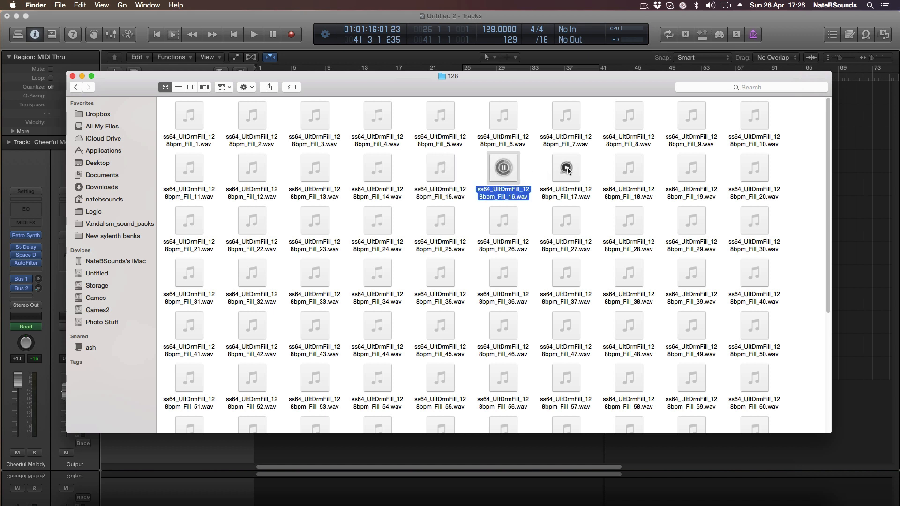
pyautogui.click(567, 168)
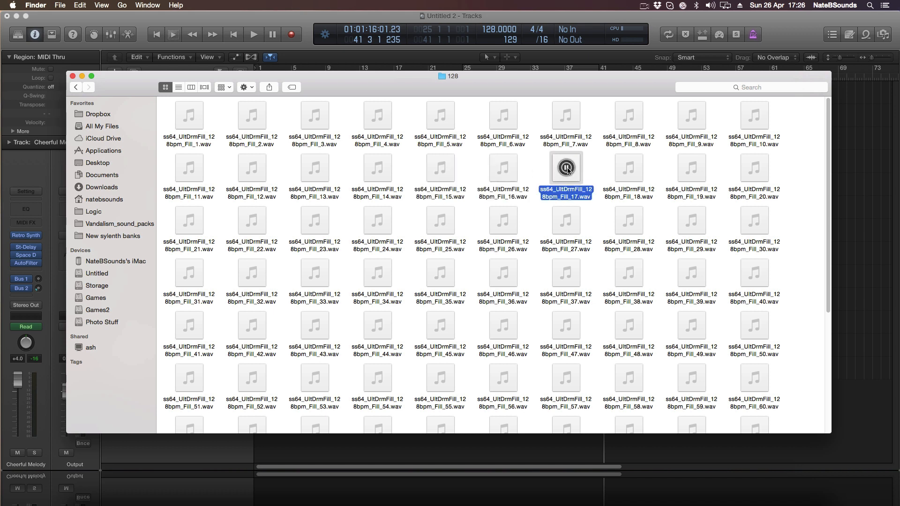
# - Place ss64_UltDrmFill_128bpm_Fill_17 on a new track 14 at bar 40 and play the transition into bar 41
pyautogui.moveTo(563, 86); pyautogui.dragTo(0, 76)
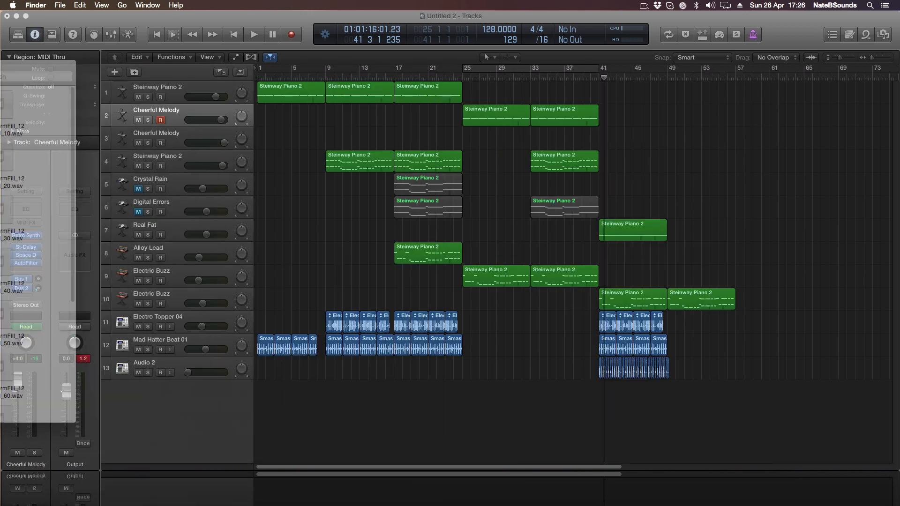
pyautogui.moveTo(534, 457); pyautogui.dragTo(594, 398)
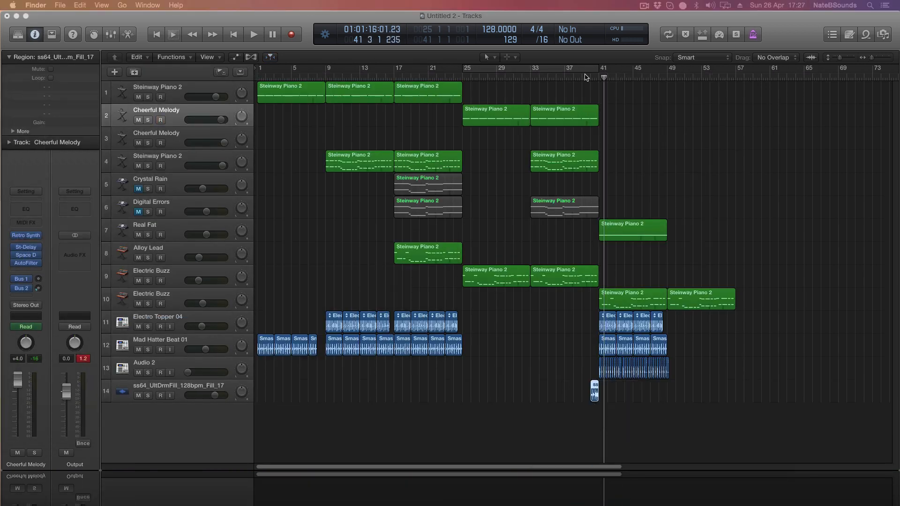
pyautogui.click(577, 78)
pyautogui.press('space')
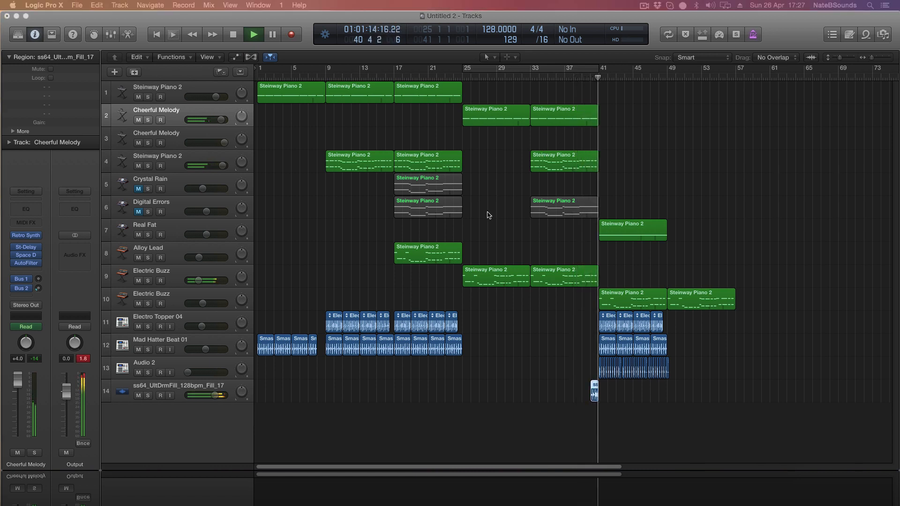
pyautogui.click(590, 77)
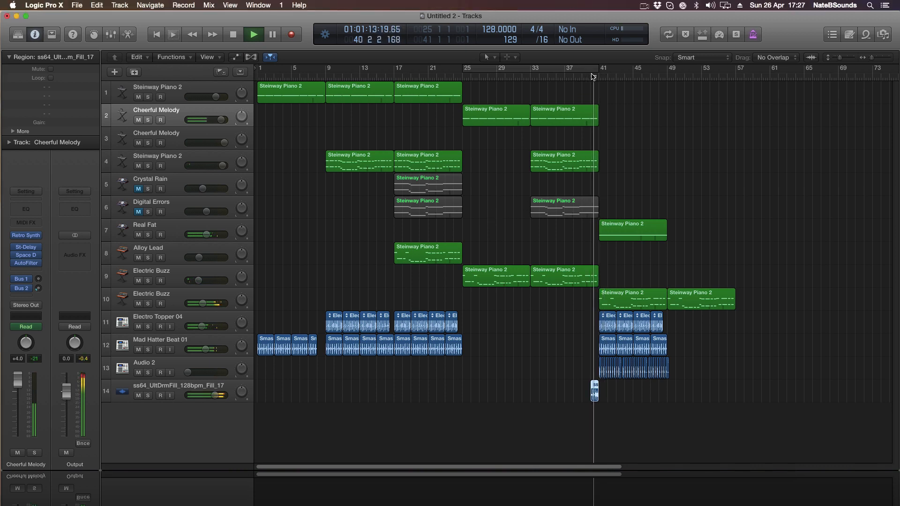
pyautogui.press('space')
# - Replace the Fill_17 region on track 14 with the Fill_20 sample, ending at bar 41
pyautogui.moveTo(535, 411); pyautogui.dragTo(628, 394)
pyautogui.press('Delete')
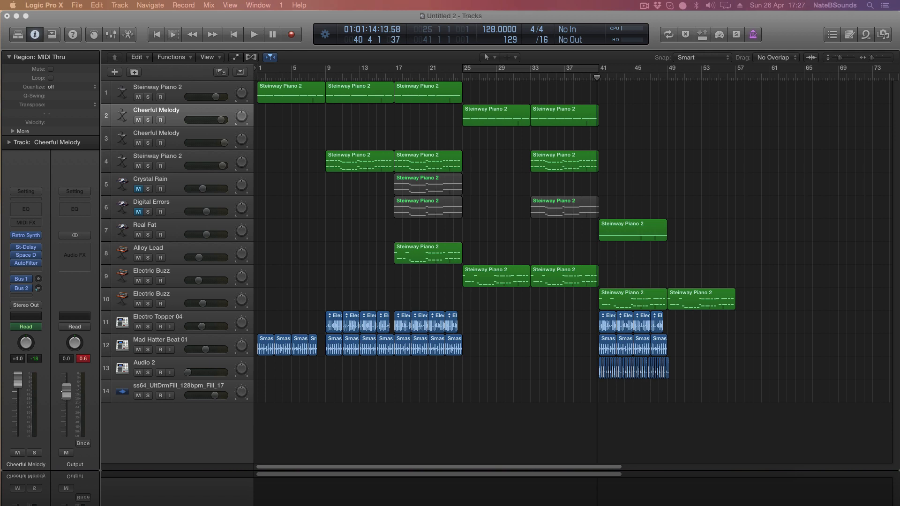
pyautogui.moveTo(499, 328); pyautogui.dragTo(551, 408)
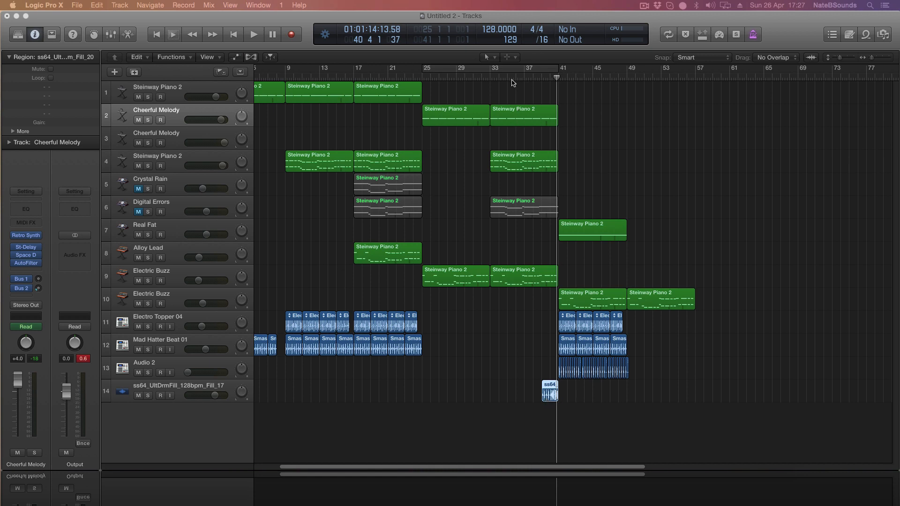
# - Lower the drum fill track's volume to about -4 dB while playing the section leading into bar 41
pyautogui.click(511, 78)
pyautogui.press('space')
pyautogui.moveTo(213, 396); pyautogui.dragTo(187, 442)
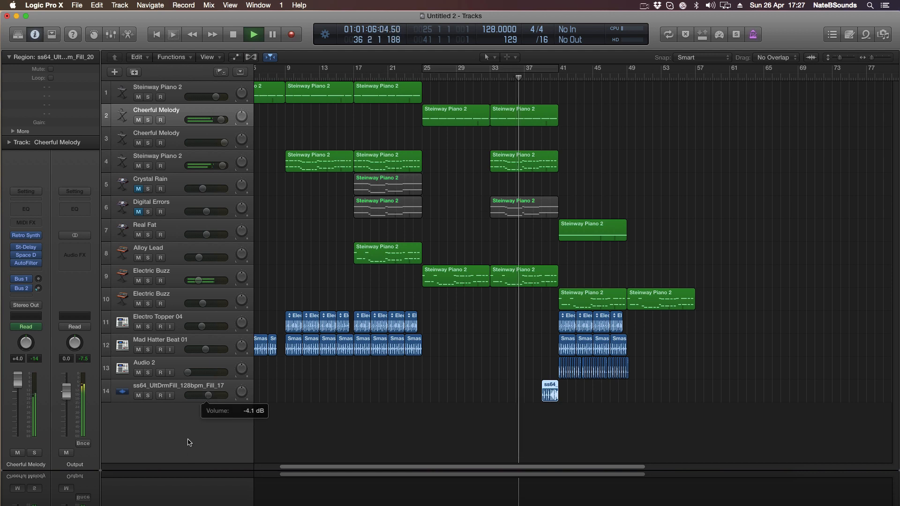
pyautogui.moveTo(210, 396); pyautogui.dragTo(206, 397)
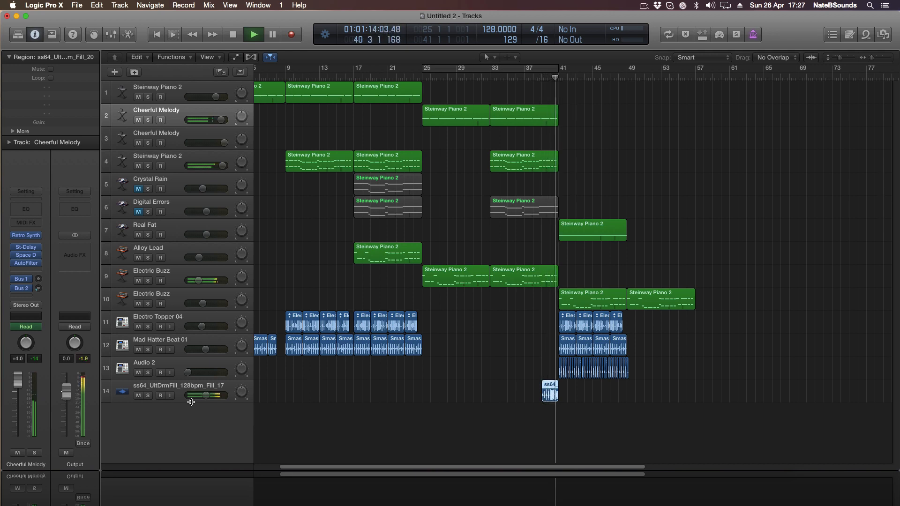
pyautogui.click(534, 75)
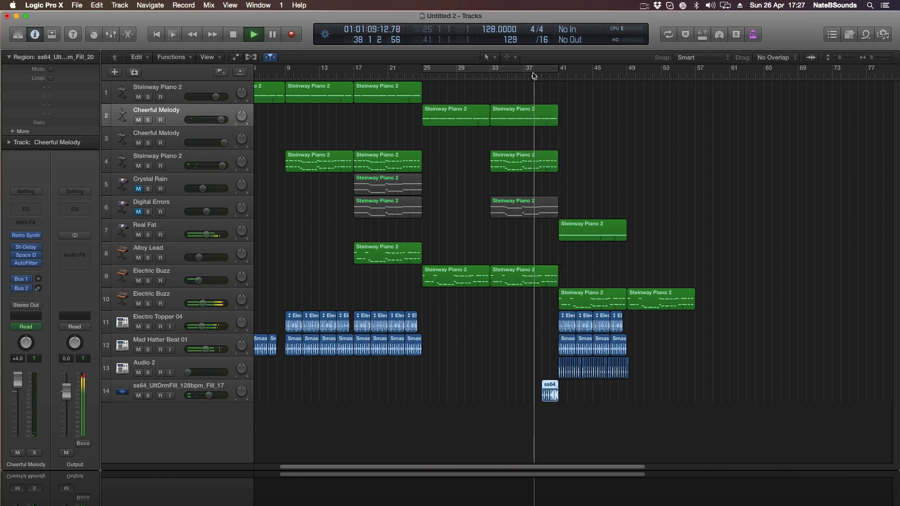
# - Dip the track 2 Cheerful Melody AutoFilter automation from bar 39 to 13% at bar 41, return it to 99% before bar 43, and listen
pyautogui.click(875, 57)
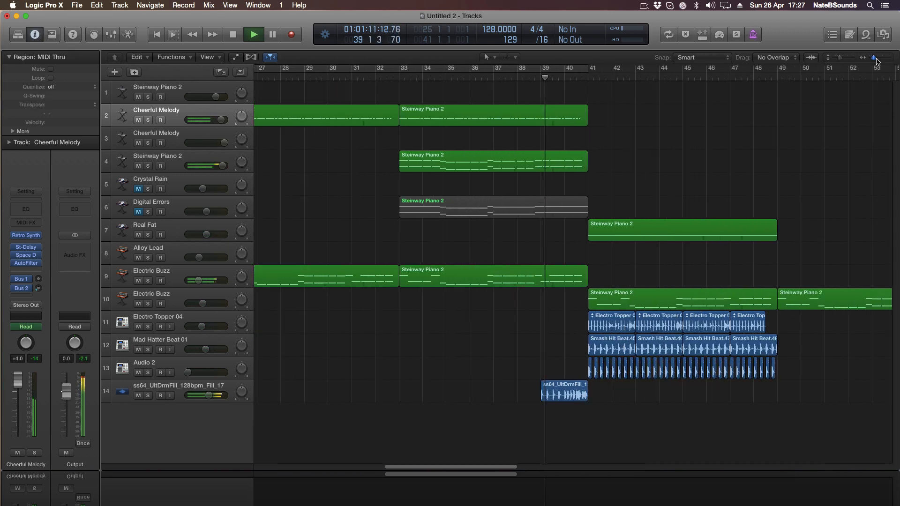
pyautogui.press('a')
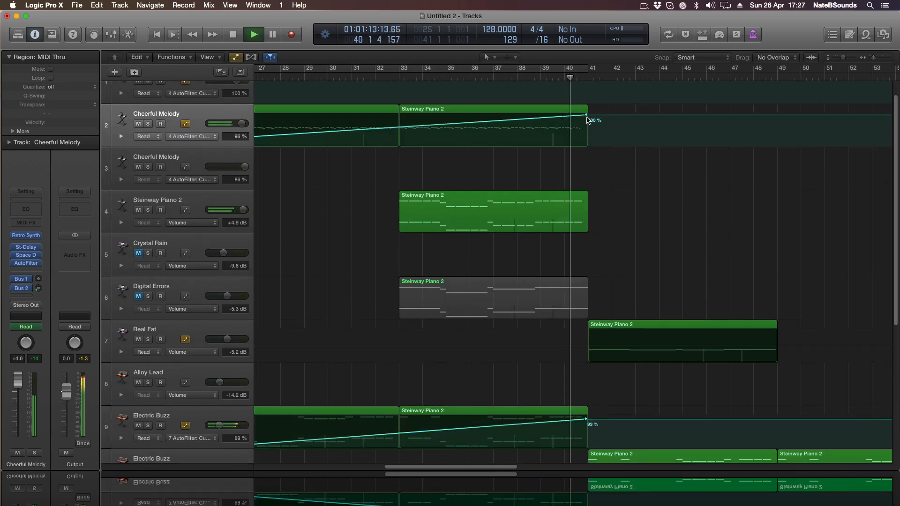
pyautogui.moveTo(586, 116); pyautogui.dragTo(588, 141)
pyautogui.moveTo(629, 121); pyautogui.dragTo(629, 115)
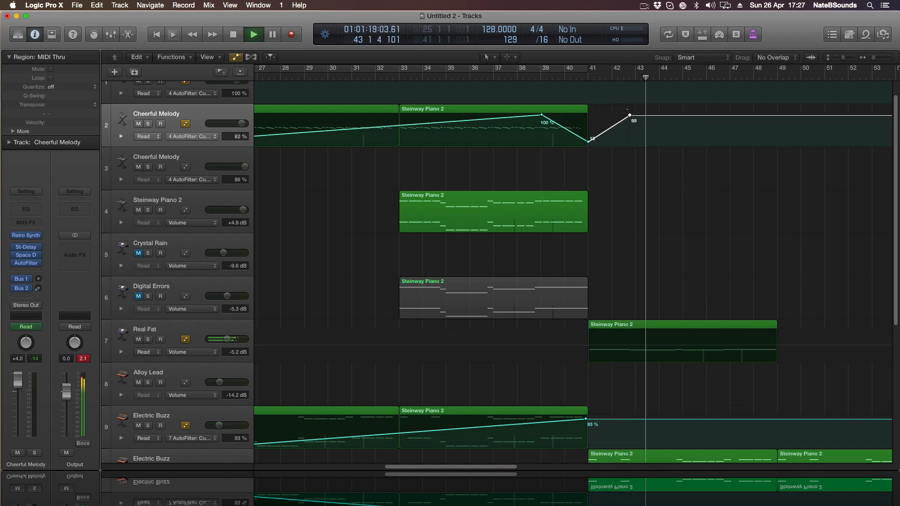
pyautogui.click(541, 76)
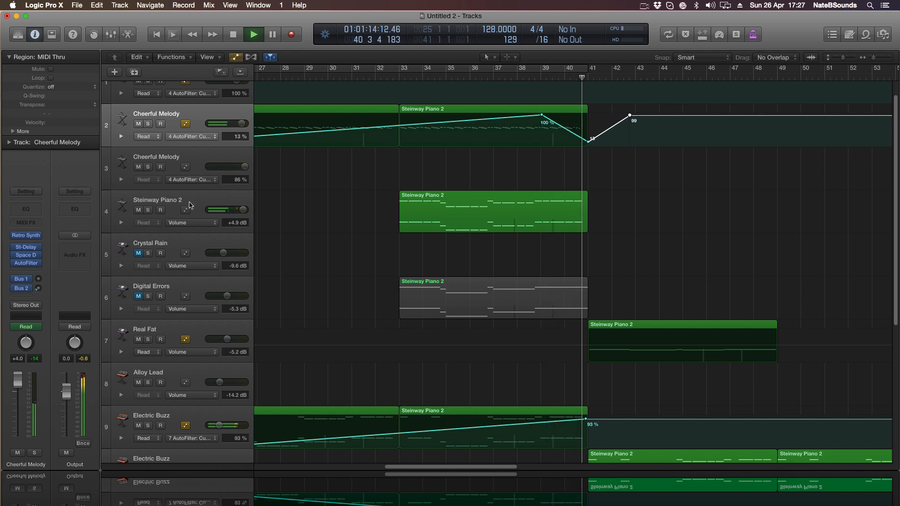
pyautogui.press('space')
# - Automate the track 4 Steinway Piano 2 volume in Read mode from +4.9 dB at bar 39 to -9.7 dB at bar 41, returning to +4.9 dB
pyautogui.click(148, 210)
pyautogui.click(191, 215)
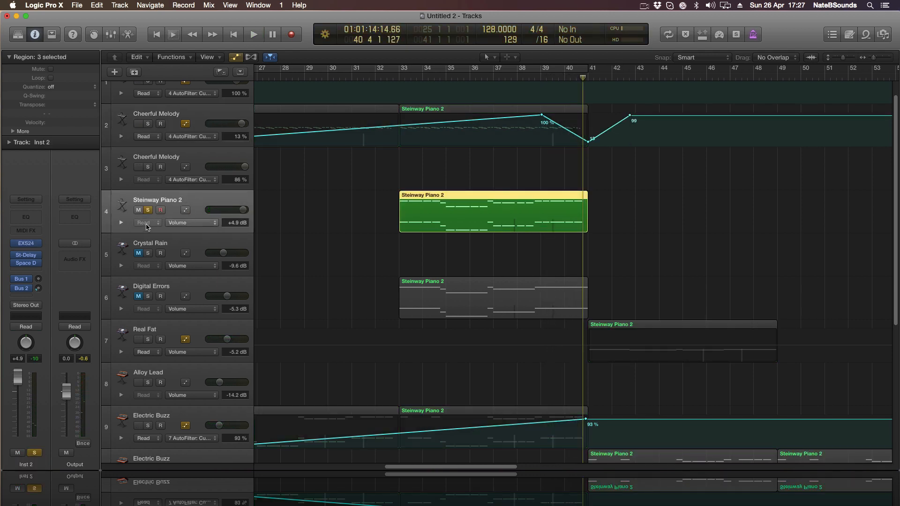
pyautogui.click(33, 327)
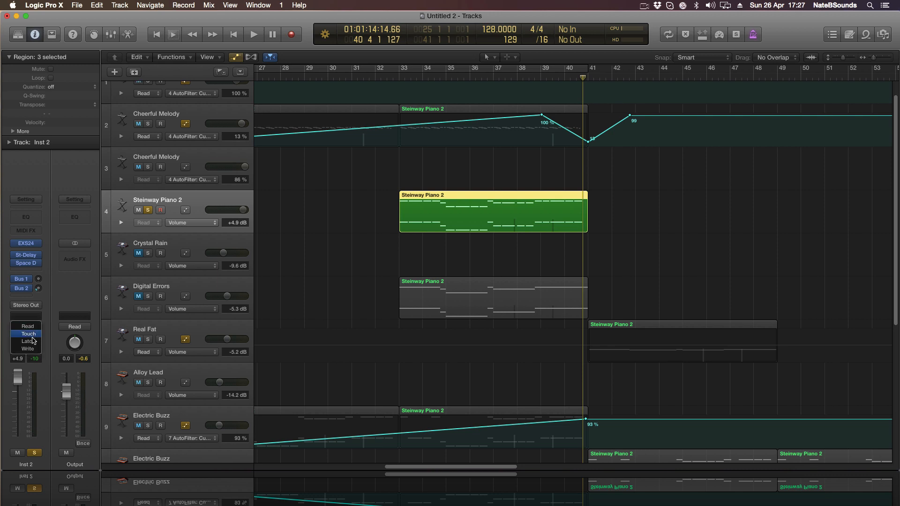
pyautogui.click(33, 328)
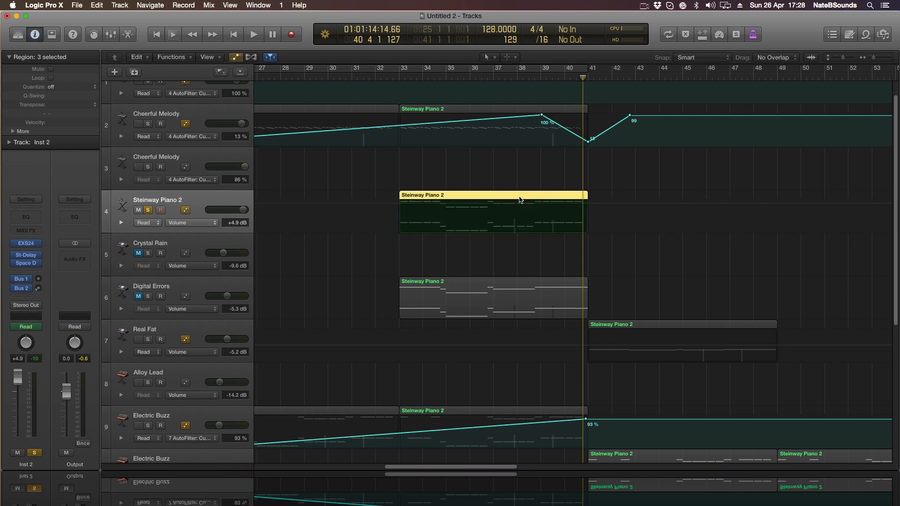
pyautogui.click(539, 204)
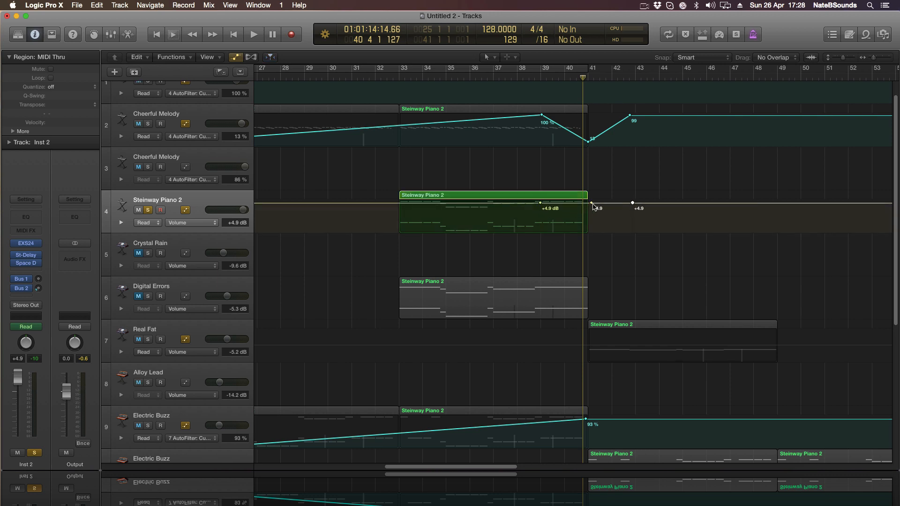
pyautogui.moveTo(593, 203); pyautogui.dragTo(587, 219)
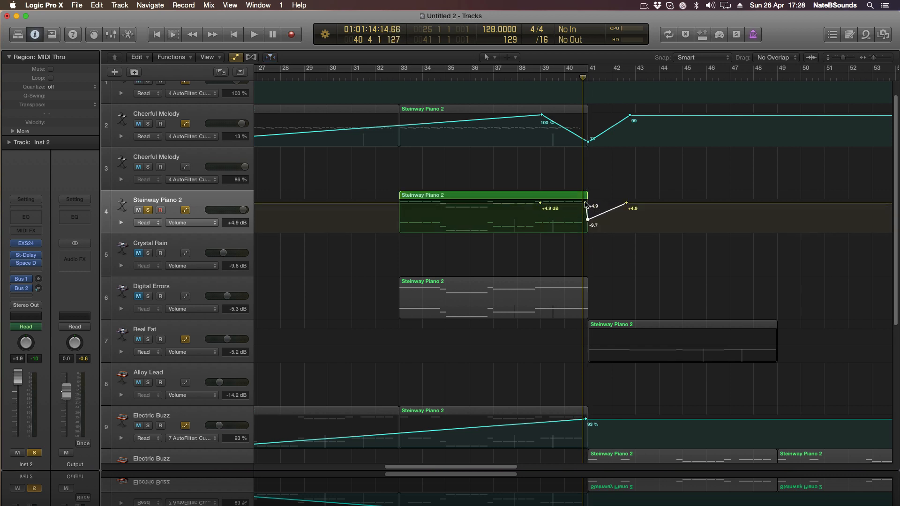
pyautogui.click(524, 78)
pyautogui.press('space')
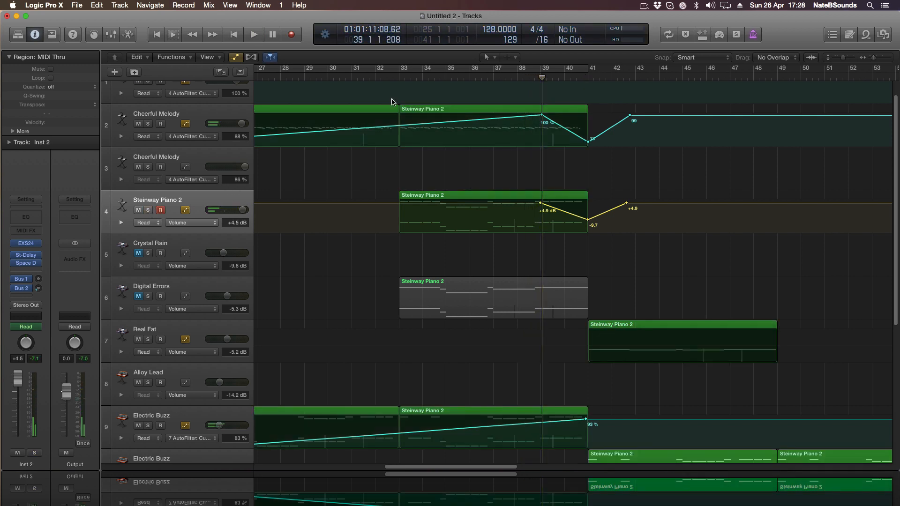
# - Dip the track 9 Electric Buzz AutoFilter automation from 93% at bar 39 to 32% at bar 41, return it to 93%, and hide the automation
pyautogui.click(397, 77)
pyautogui.scroll(-3, 586, 375)
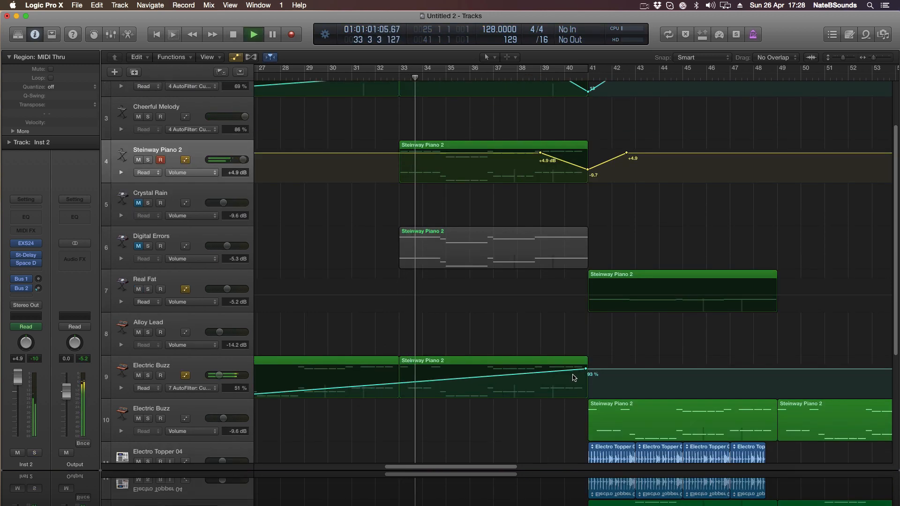
pyautogui.moveTo(587, 368); pyautogui.dragTo(589, 387)
pyautogui.click(588, 369)
pyautogui.click(602, 368)
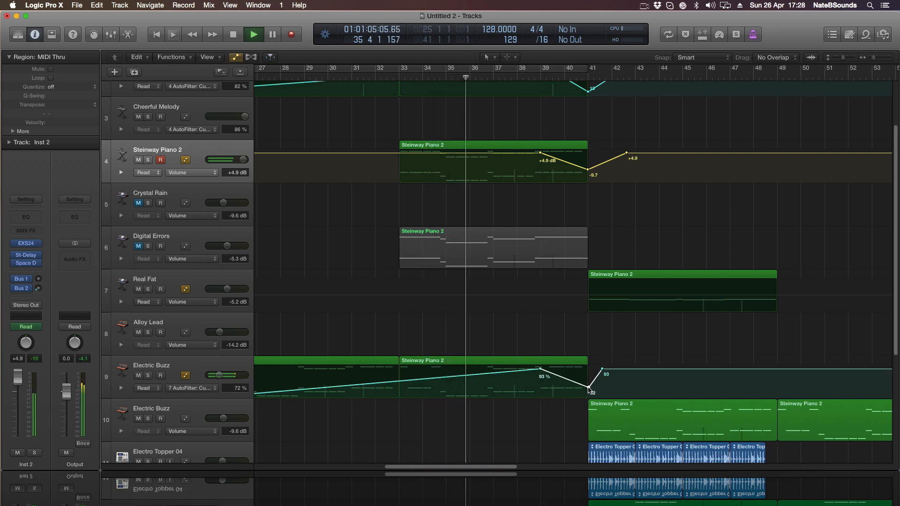
pyautogui.press('a')
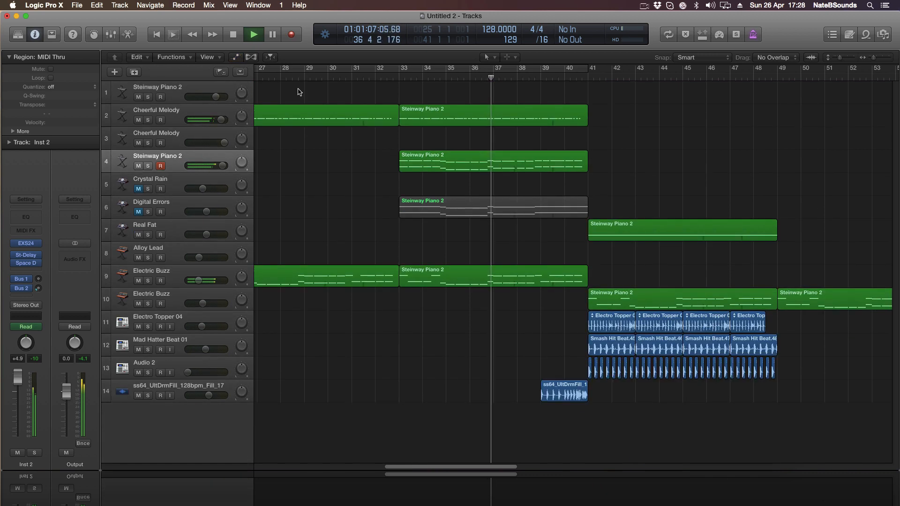
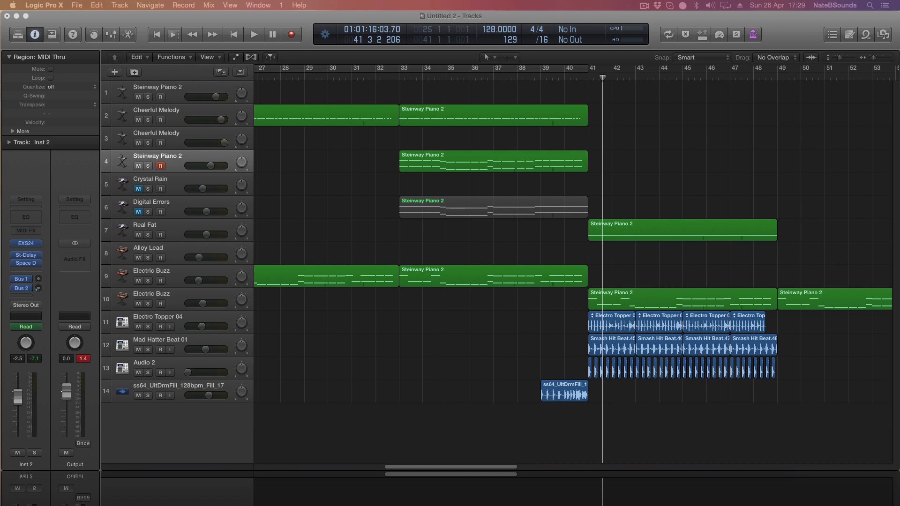
# - Place the VFX2 Impacts 16 sample on a new track 15 at bar 41, lower its volume slightly, and play the transition
pyautogui.moveTo(148, 260); pyautogui.dragTo(604, 410)
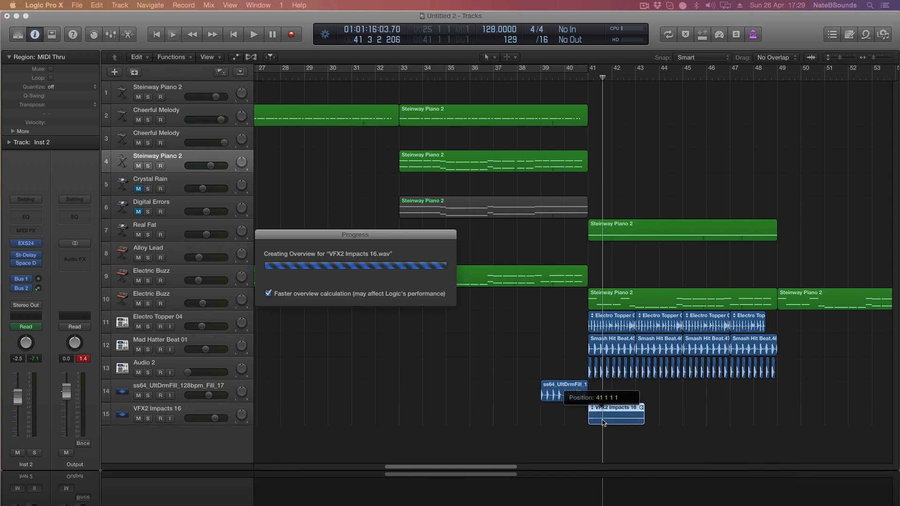
pyautogui.moveTo(215, 418); pyautogui.dragTo(210, 418)
pyautogui.click(459, 77)
pyautogui.press('space')
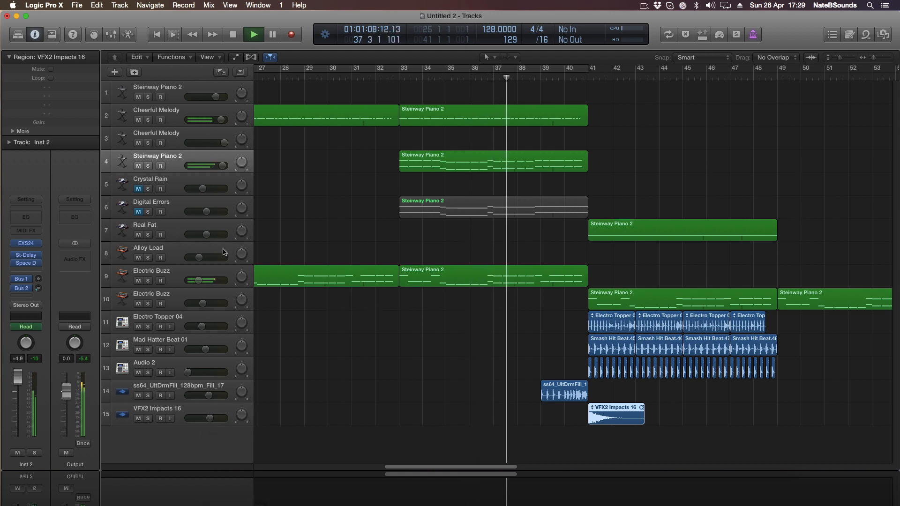
pyautogui.click(380, 248)
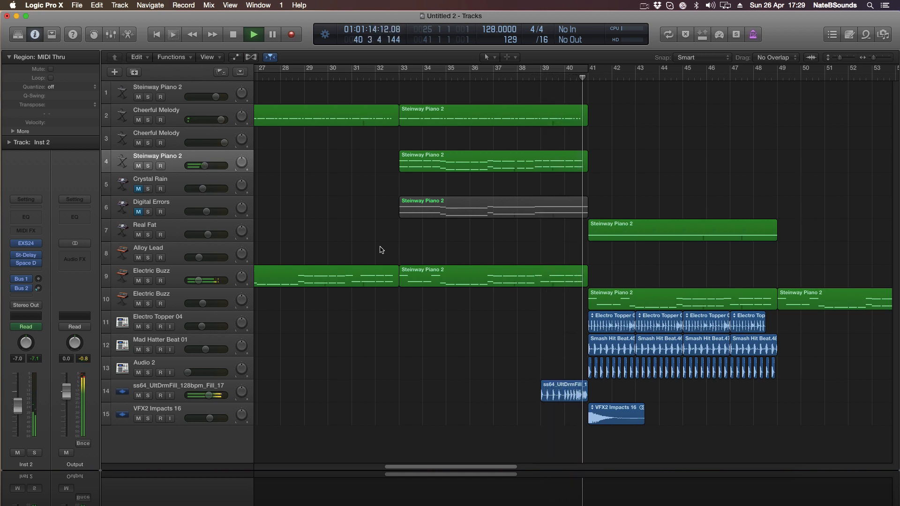
pyautogui.click(400, 79)
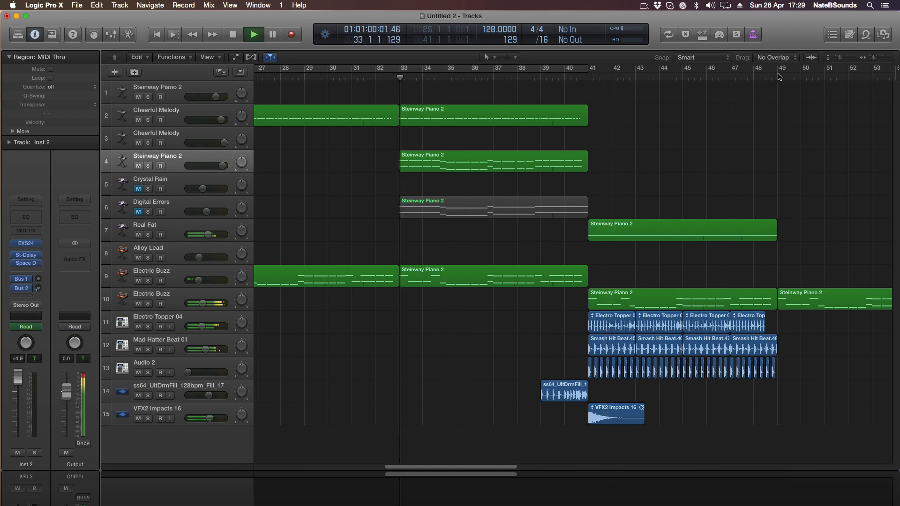
# - Set the Real Fat Channel EQ bands to +5 dB at 68 Hz, +5 dB at 176 Hz and -1 dB at 255 Hz
pyautogui.click(205, 230)
pyautogui.click(26, 217)
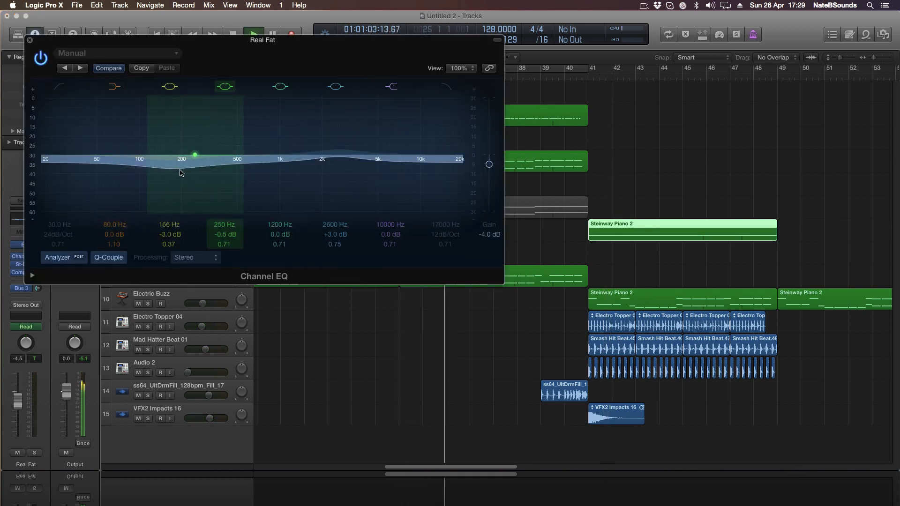
pyautogui.scroll(5, 165, 165)
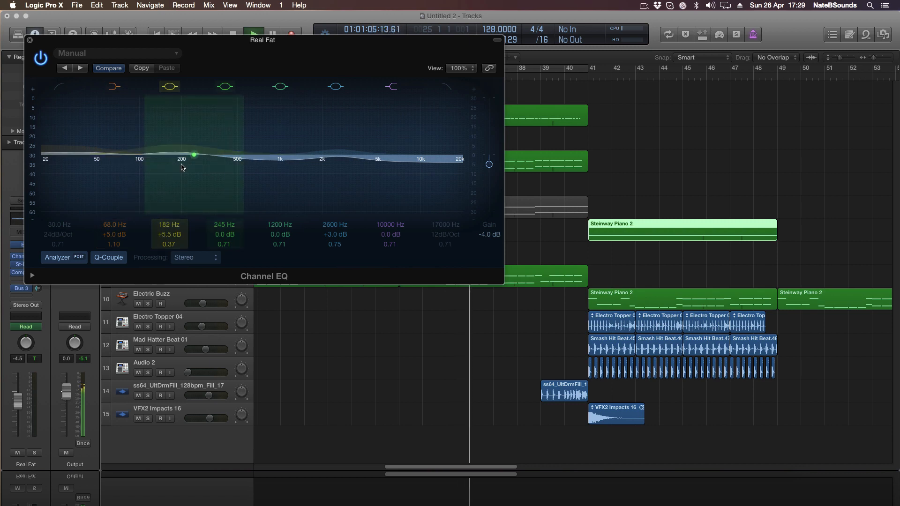
pyautogui.moveTo(208, 162); pyautogui.dragTo(207, 165)
pyautogui.moveTo(224, 165); pyautogui.dragTo(226, 162)
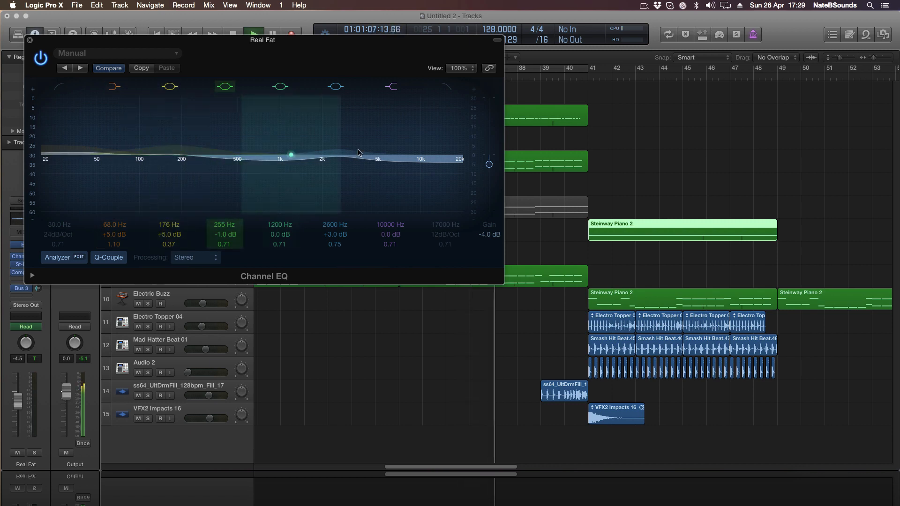
# - Enable the high-cut band in the Real Fat Channel EQ, sweep its cutoff down, and listen past bar 41
pyautogui.click(446, 88)
pyautogui.moveTo(454, 157); pyautogui.dragTo(371, 159)
pyautogui.moveTo(301, 164); pyautogui.dragTo(346, 168)
pyautogui.click(30, 40)
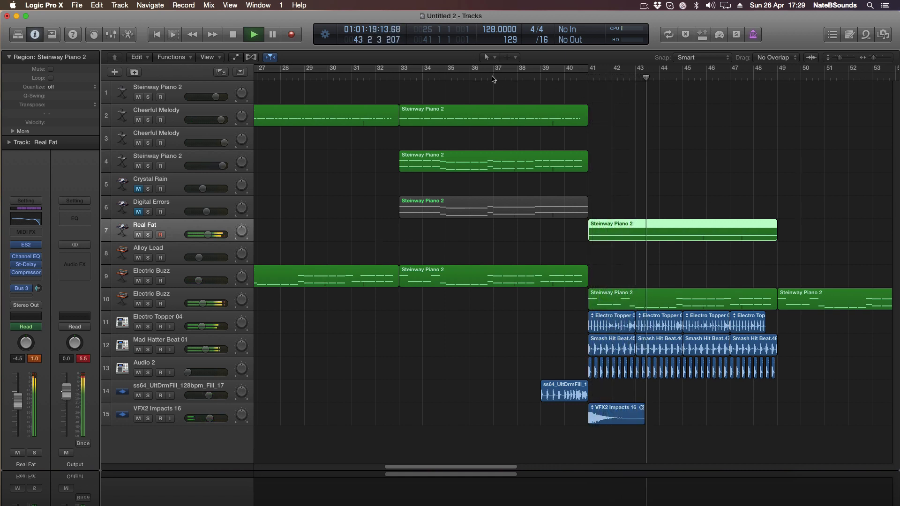
pyautogui.press('space')
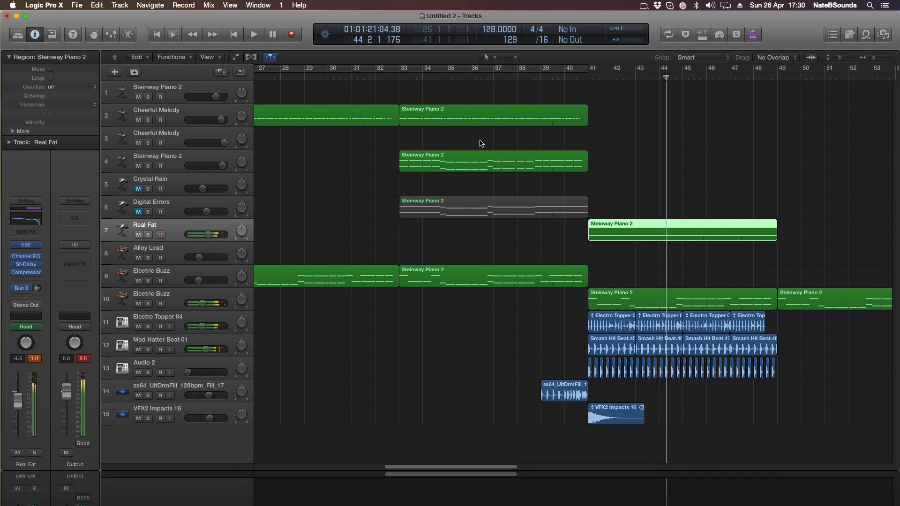
# - Trim the ends of the second Electro Topper and Smash Hit Beat regions to leave a short gap before bar 45
pyautogui.click(677, 344)
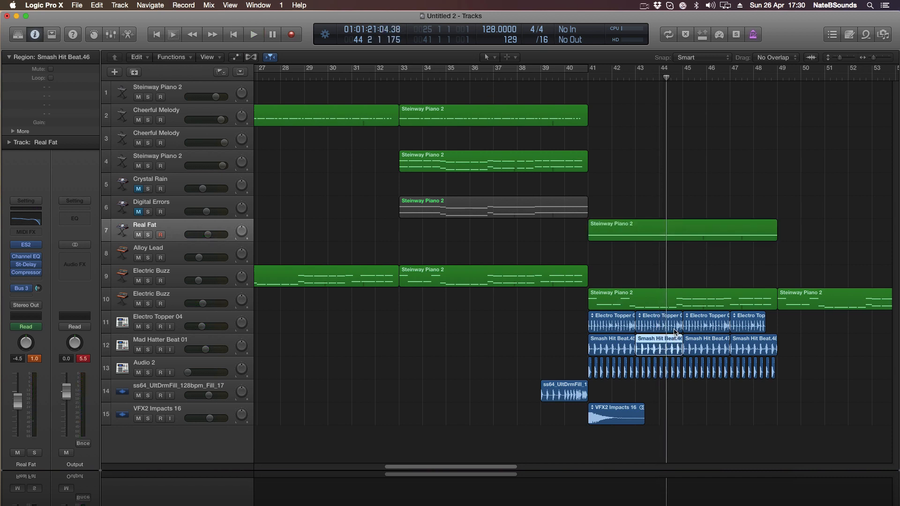
pyautogui.click(675, 330)
pyautogui.moveTo(678, 347); pyautogui.dragTo(671, 348)
# - Solo the track 4 Steinway Piano 2 and play its region from bar 33
pyautogui.click(148, 166)
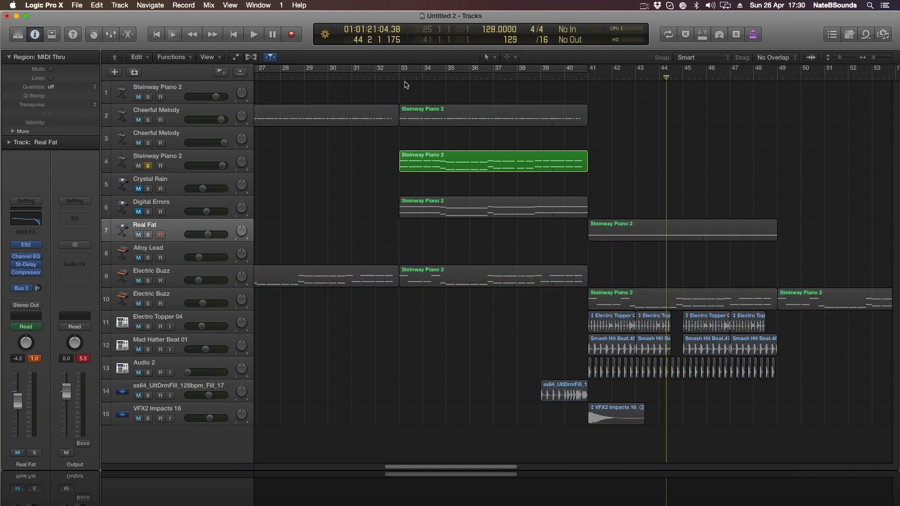
pyautogui.click(399, 77)
pyautogui.press('space')
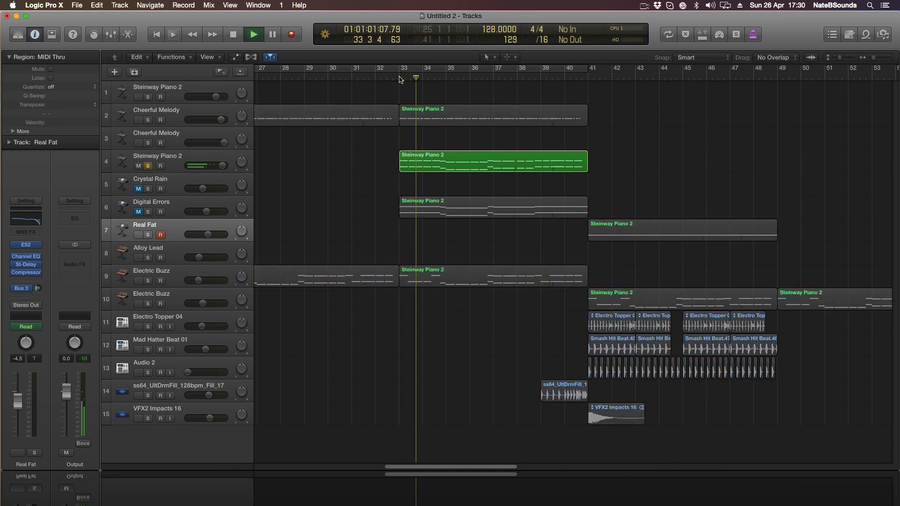
pyautogui.press('space')
pyautogui.click(401, 79)
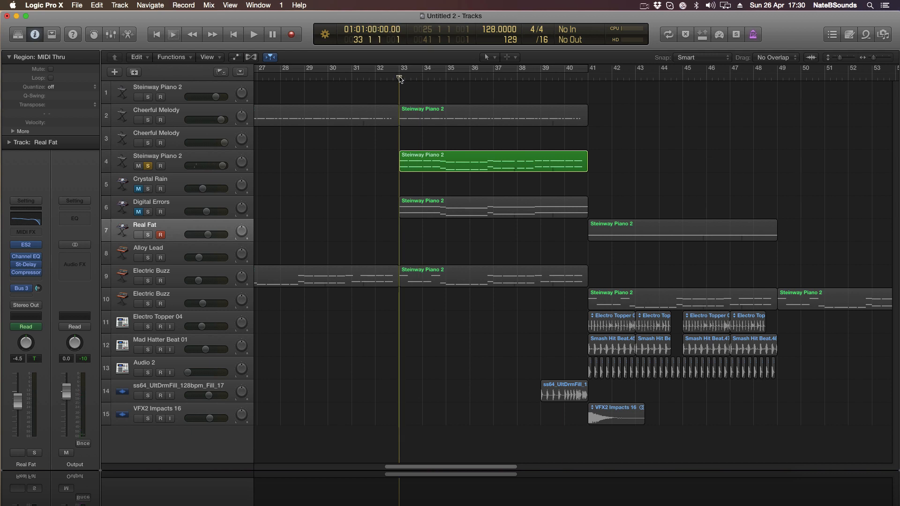
pyautogui.press('space')
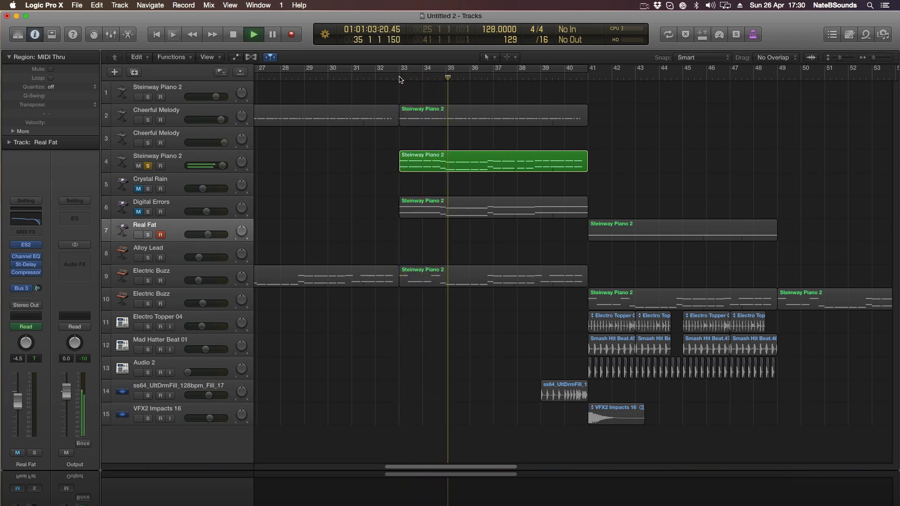
pyautogui.press('space')
# - Duplicate the track 4 Steinway Piano 2 as a new track 5 and copy its bar 33 region there at bar 41
pyautogui.moveTo(457, 168); pyautogui.dragTo(608, 191)
pyautogui.press('super+d')
pyautogui.click(459, 172)
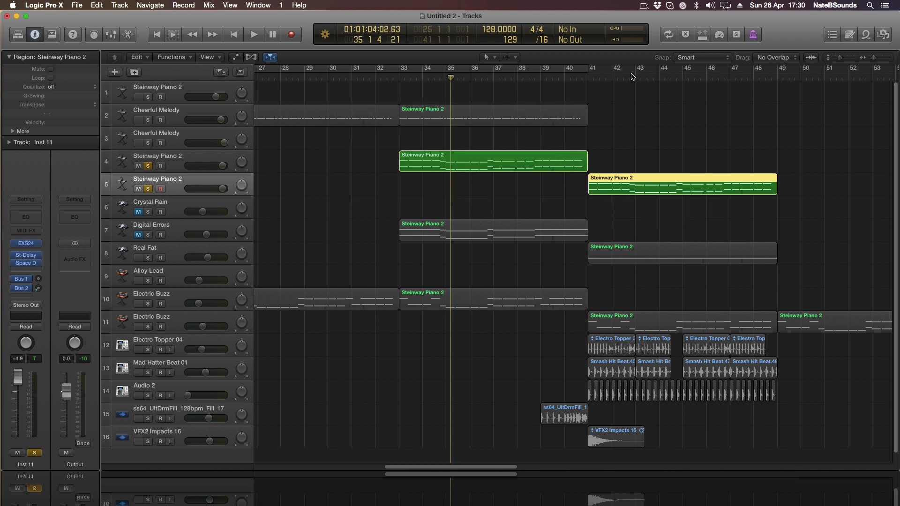
# - Set a cycle range from bar 41 to 49, open the track 5 piano region in the Piano Roll, and play it
pyautogui.moveTo(590, 71); pyautogui.dragTo(777, 72)
pyautogui.moveTo(434, 467); pyautogui.dragTo(494, 466)
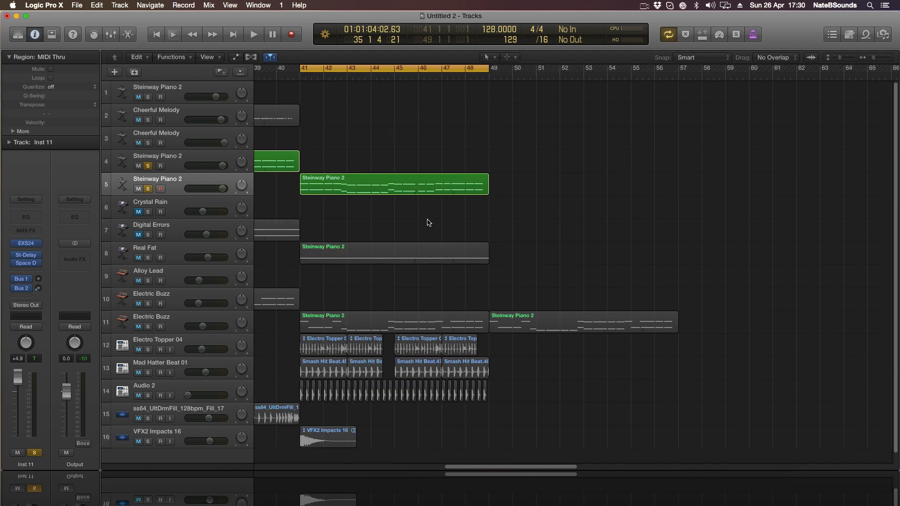
pyautogui.click(391, 186)
pyautogui.doubleClick(456, 187)
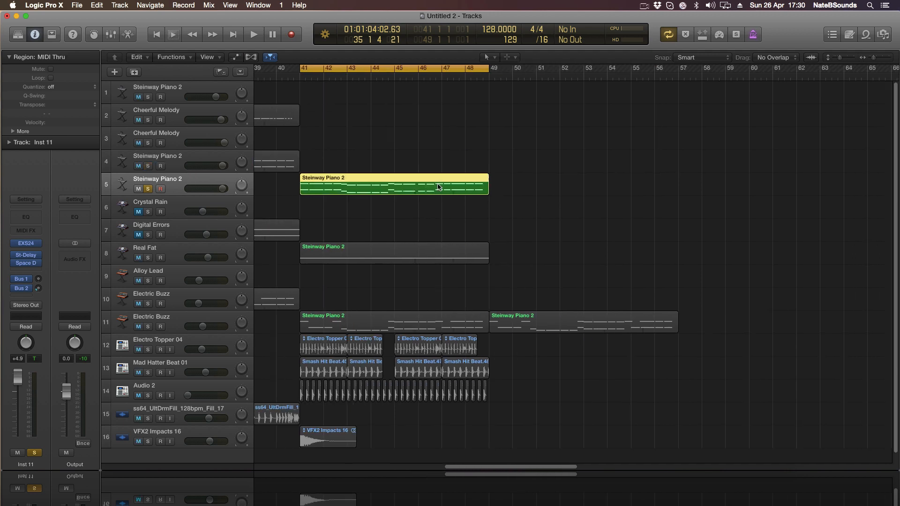
pyautogui.click(406, 238)
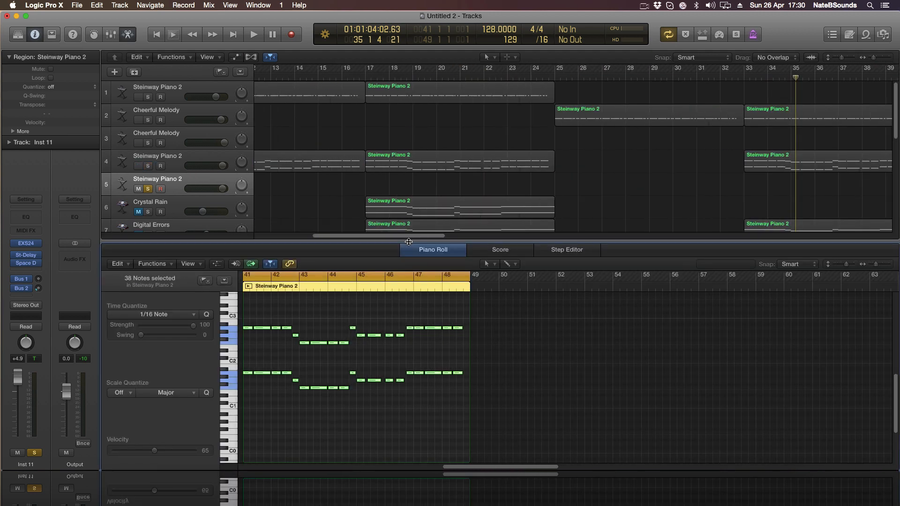
pyautogui.moveTo(406, 238); pyautogui.dragTo(479, 238)
pyautogui.press('space')
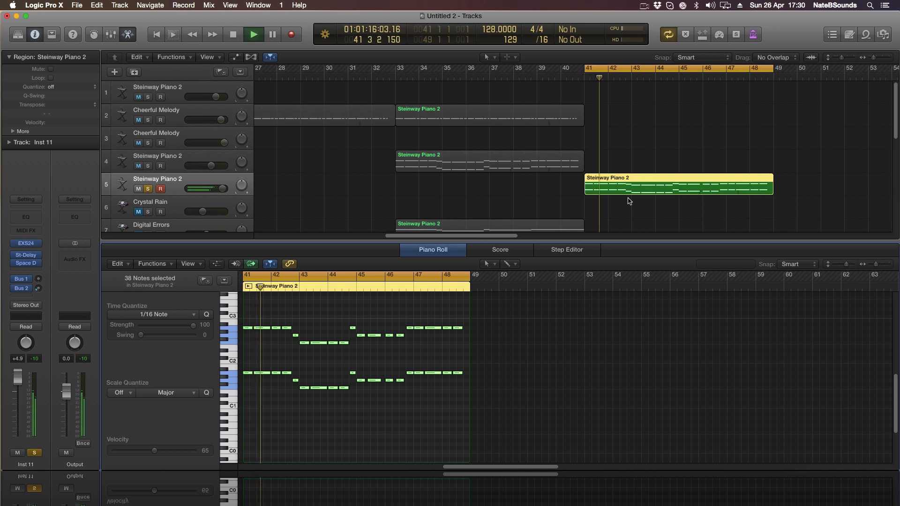
# - Copy all the notes of the track 5 piano region up 12 semitones and play the result
pyautogui.moveTo(464, 414); pyautogui.dragTo(244, 311)
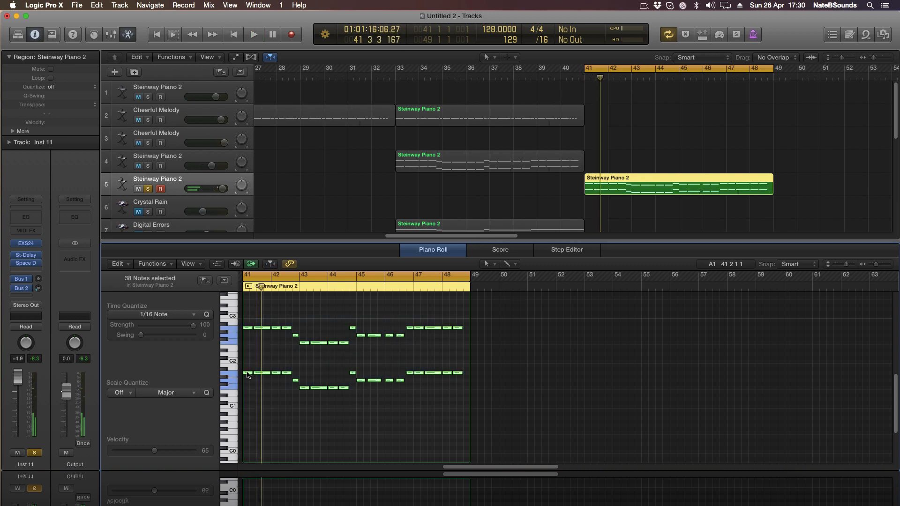
pyautogui.moveTo(247, 375); pyautogui.dragTo(251, 334)
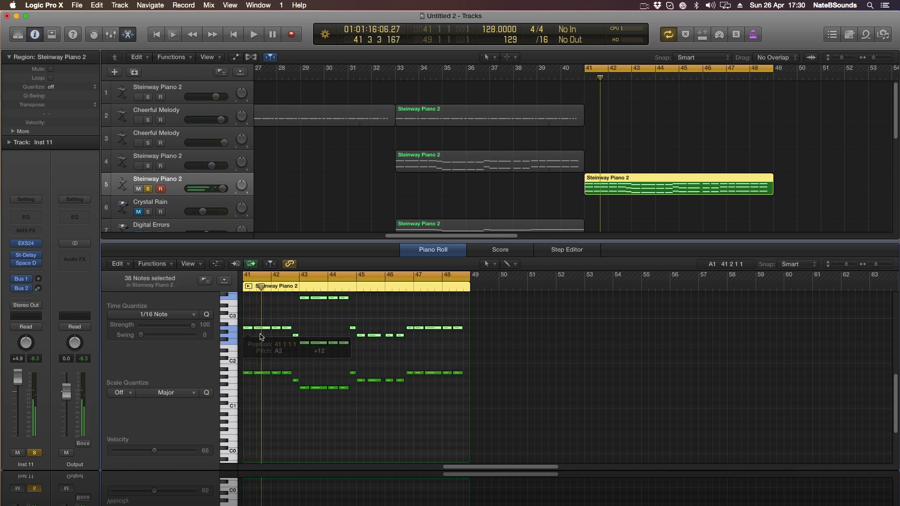
pyautogui.press('space')
pyautogui.scroll(5, 281, 352)
pyautogui.scroll(-3, 284, 365)
pyautogui.press('space')
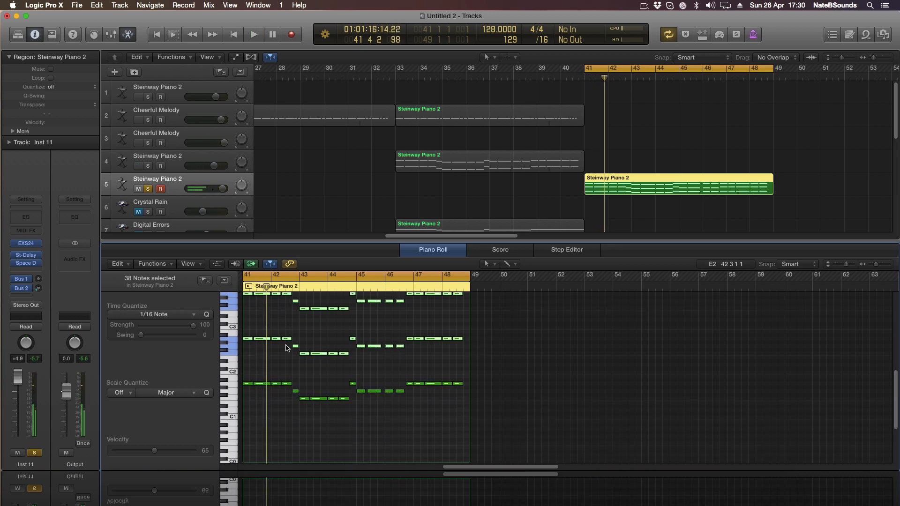
# - Add an Arpeggiator MIDI effect to track 5, load the Complex Chord Groove 01 preset, and play the loop
pyautogui.click(38, 231)
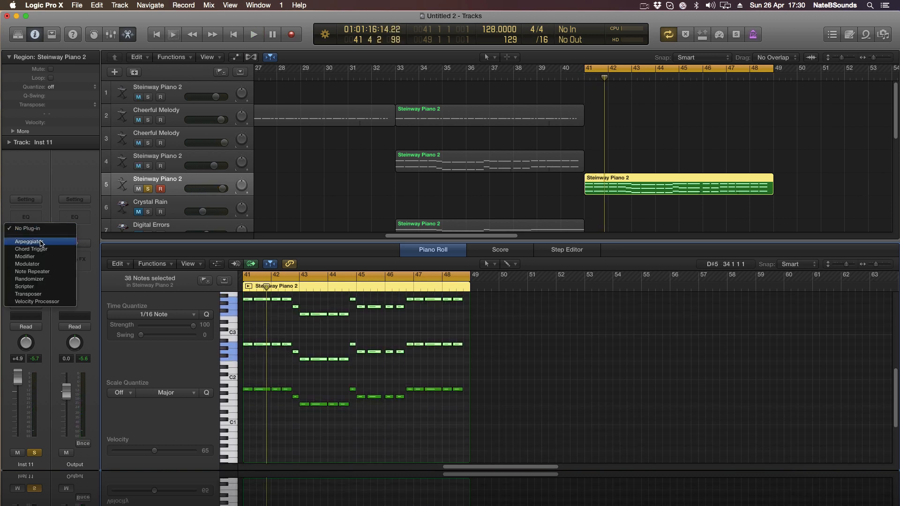
pyautogui.click(41, 242)
pyautogui.click(125, 58)
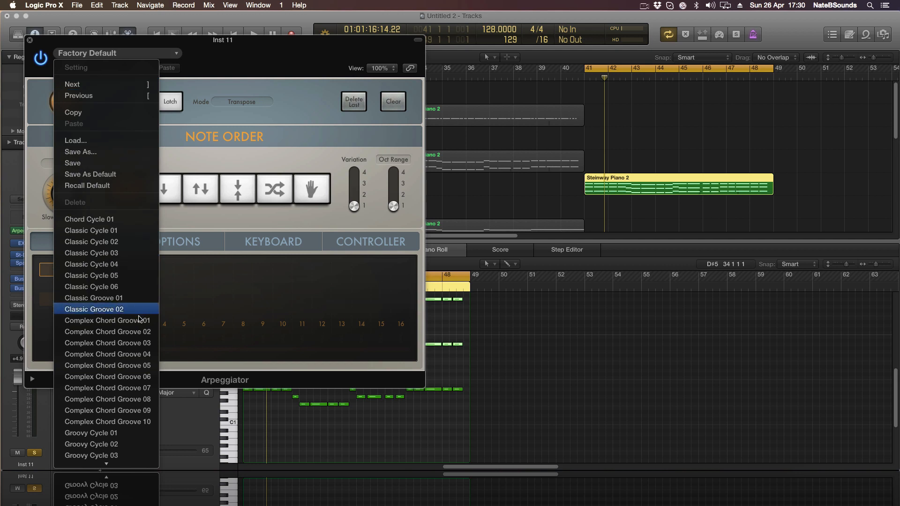
pyautogui.click(85, 314)
pyautogui.press('space')
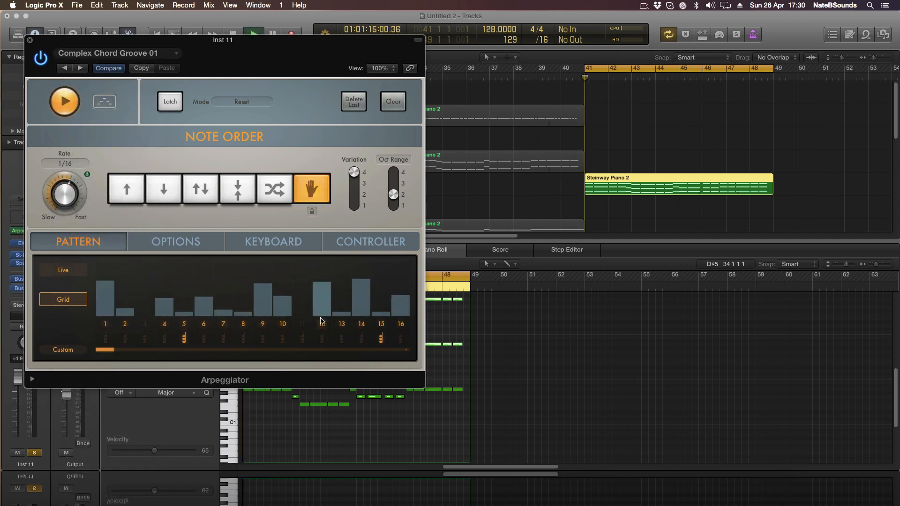
# - Switch the track 5 Arpeggiator to the Complex Chord Groove 02 preset, close it, stop playback, and unsolo the track
pyautogui.click(80, 68)
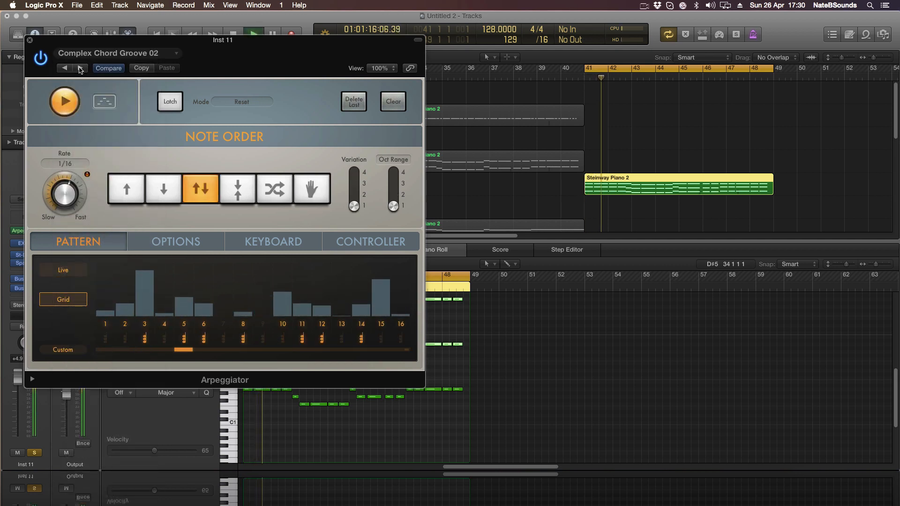
pyautogui.moveTo(137, 44); pyautogui.dragTo(0, 55)
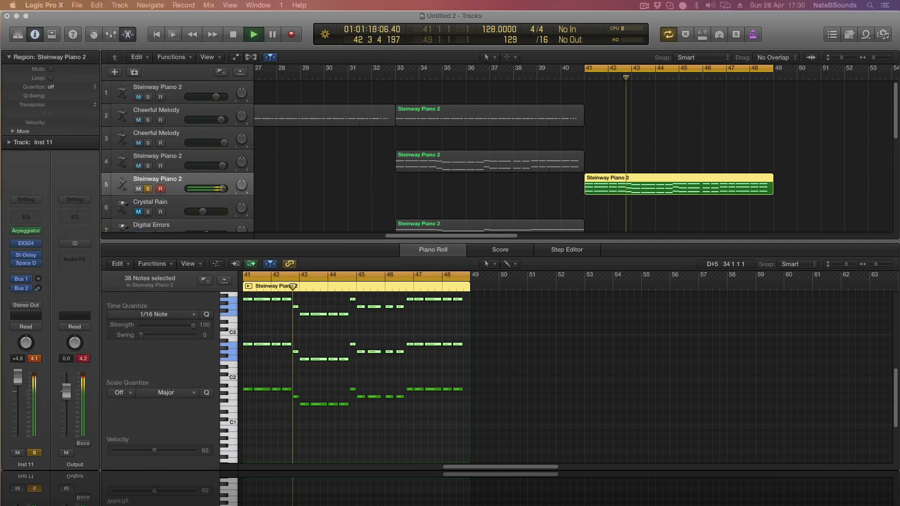
pyautogui.press('space')
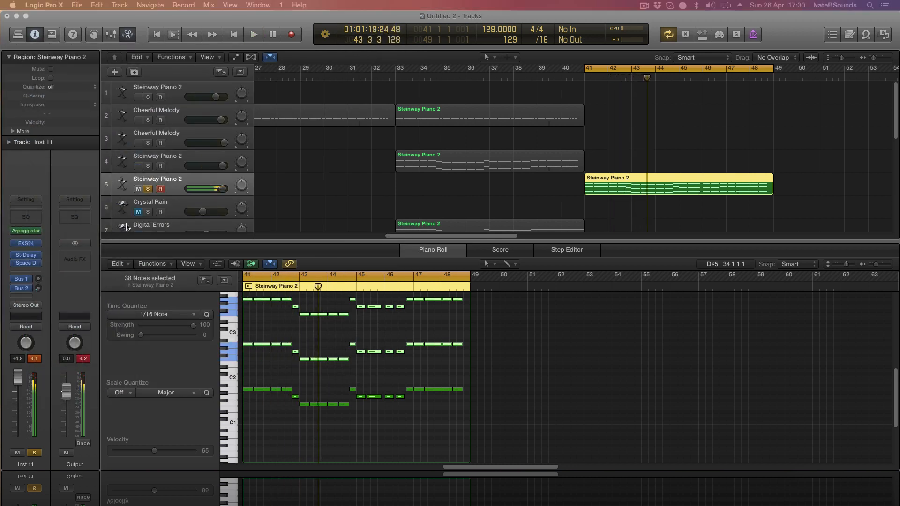
pyautogui.click(148, 189)
# - Copy the Compressor from the Real Fat channel onto the track 5 Steinway Piano 2 channel, and reselect track 5
pyautogui.click(19, 271)
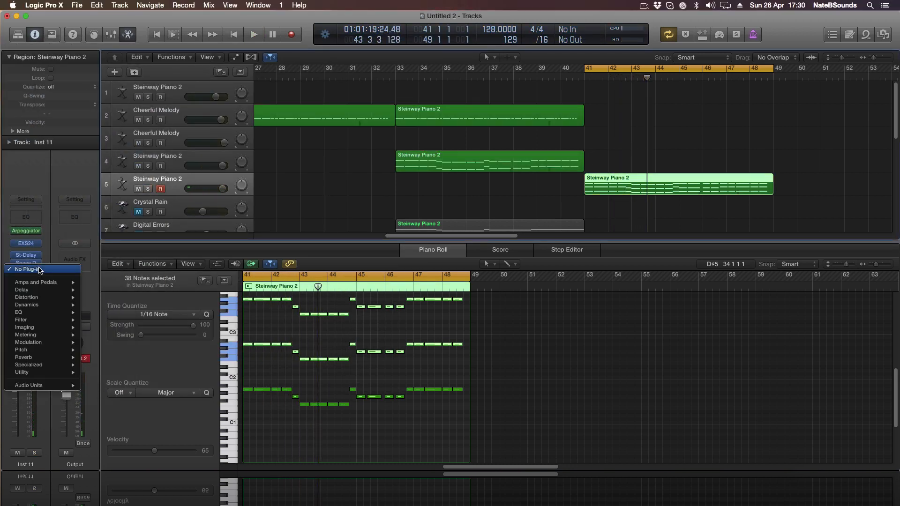
pyautogui.moveTo(44, 302)
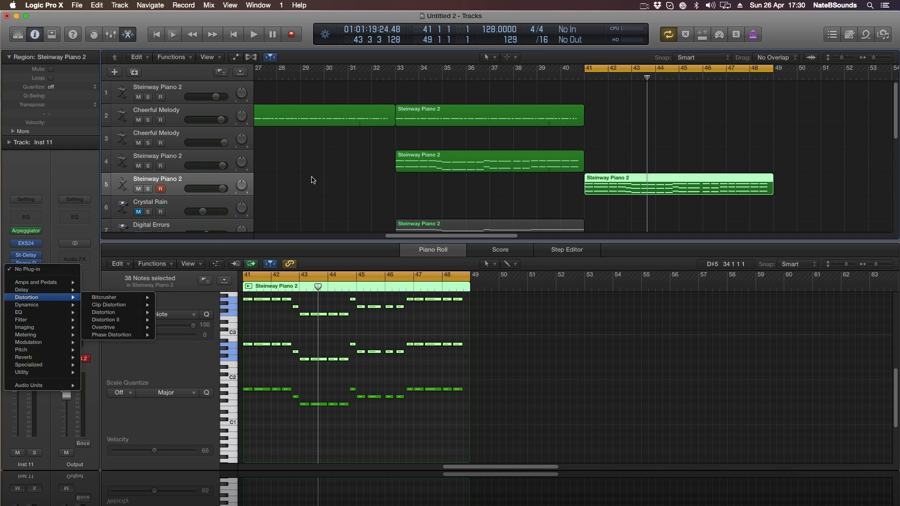
pyautogui.click(430, 253)
pyautogui.click(358, 199)
pyautogui.press('x')
pyautogui.scroll(3, 333, 302)
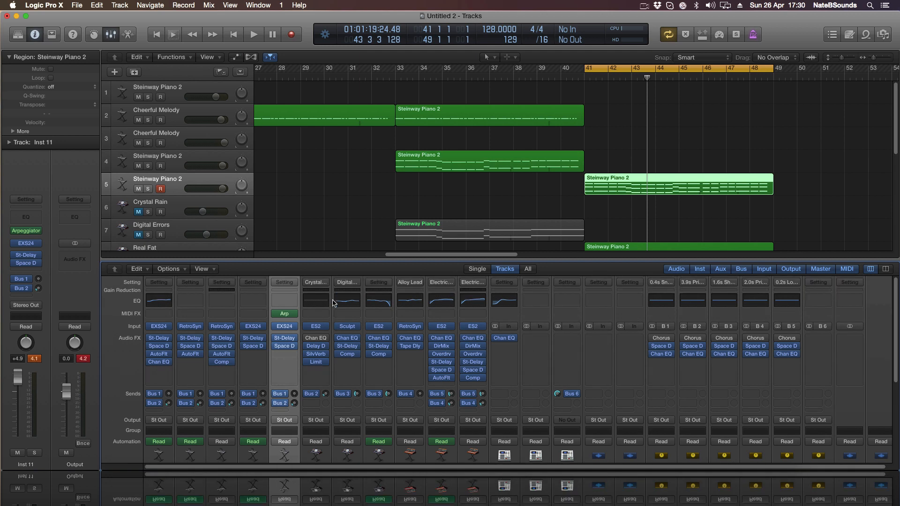
pyautogui.scroll(-3, 191, 202)
pyautogui.click(183, 189)
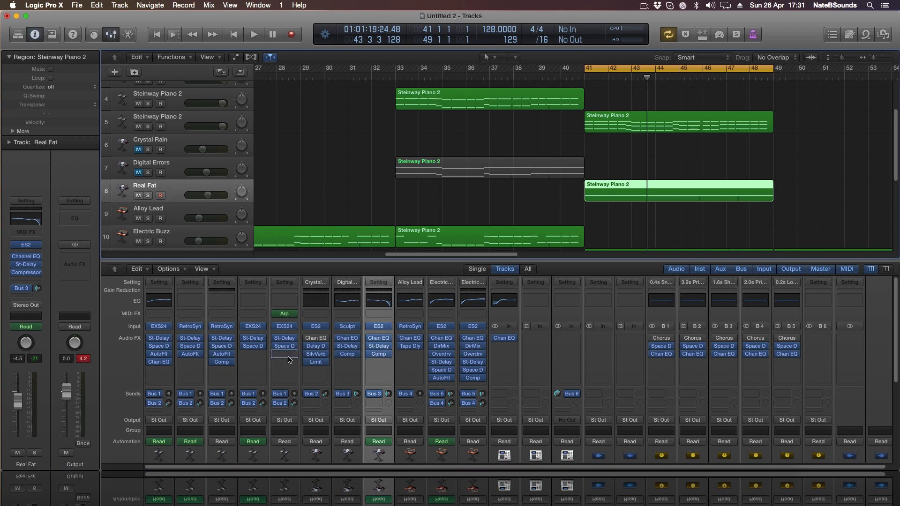
pyautogui.press('x')
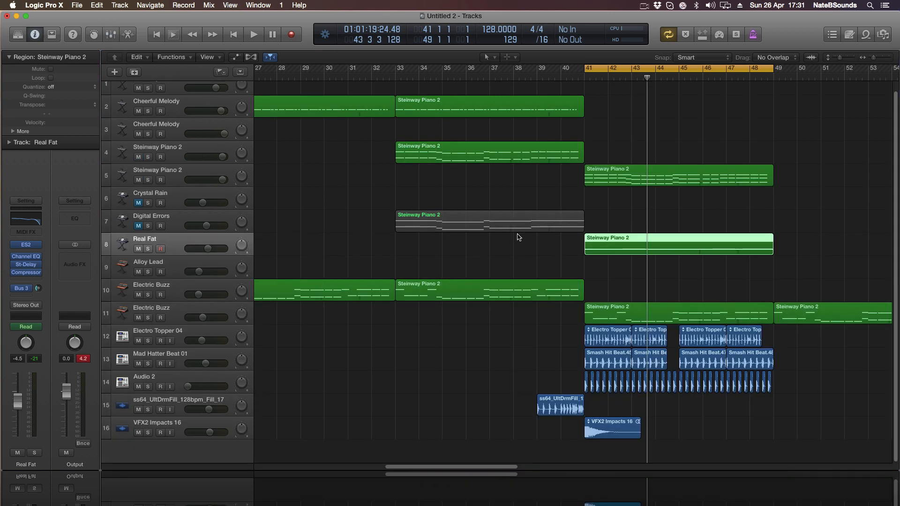
pyautogui.click(158, 185)
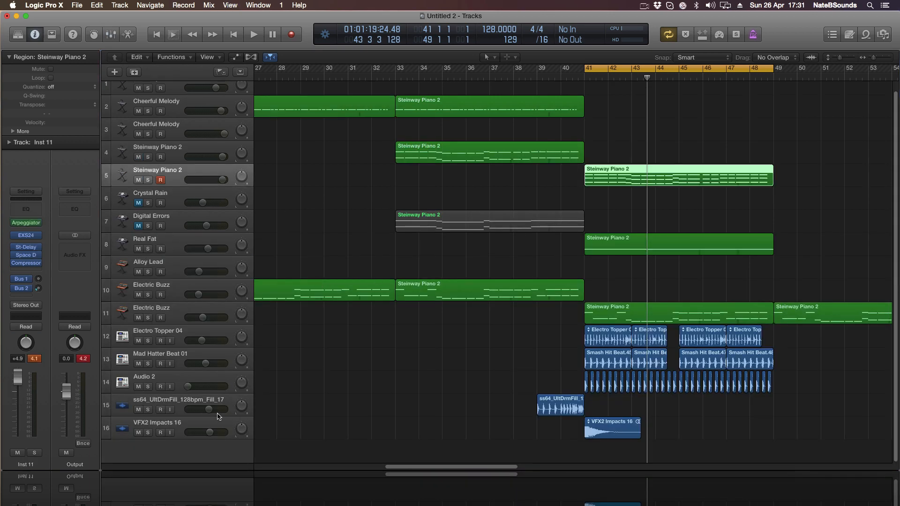
# - Solo track 5 together with Audio 2, play the loop briefly, and unsolo both tracks
pyautogui.click(148, 387)
pyautogui.click(148, 180)
pyautogui.press('space')
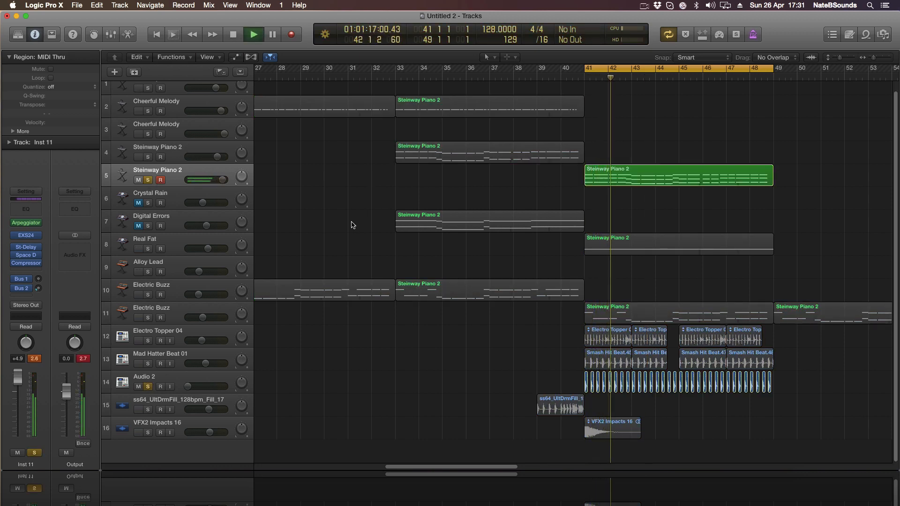
pyautogui.press('space')
pyautogui.click(147, 180)
pyautogui.click(148, 386)
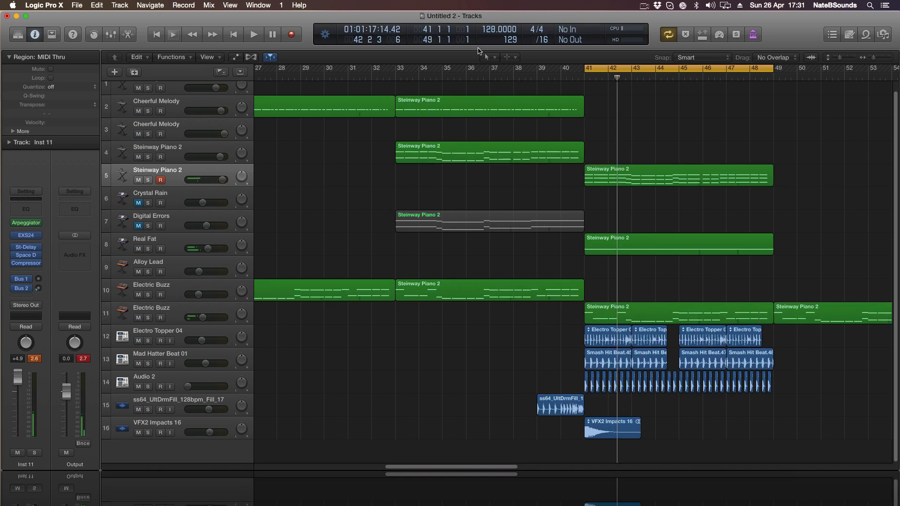
# - Play the arrangement from bar 33 with the cycle off, set track 5's volume to +1.8 dB, and re-enable the cycle during the drop
pyautogui.click(396, 80)
pyautogui.press('space')
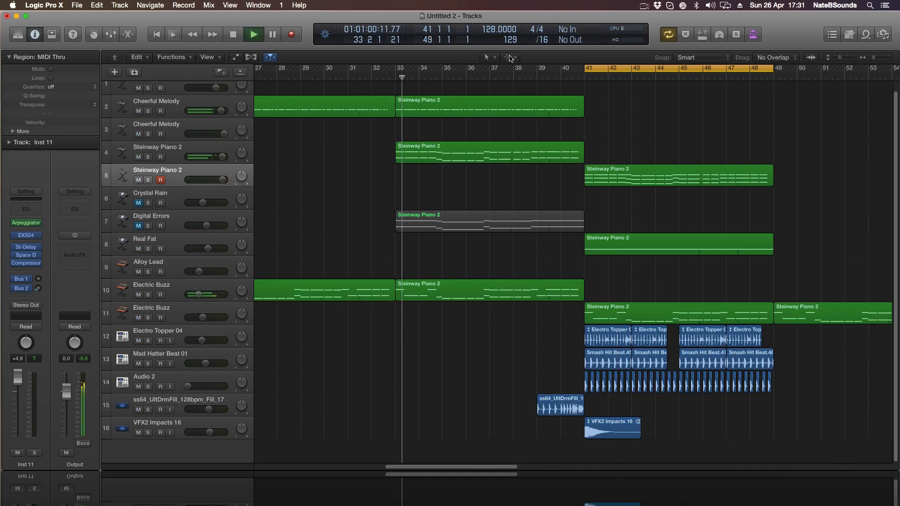
pyautogui.press('c')
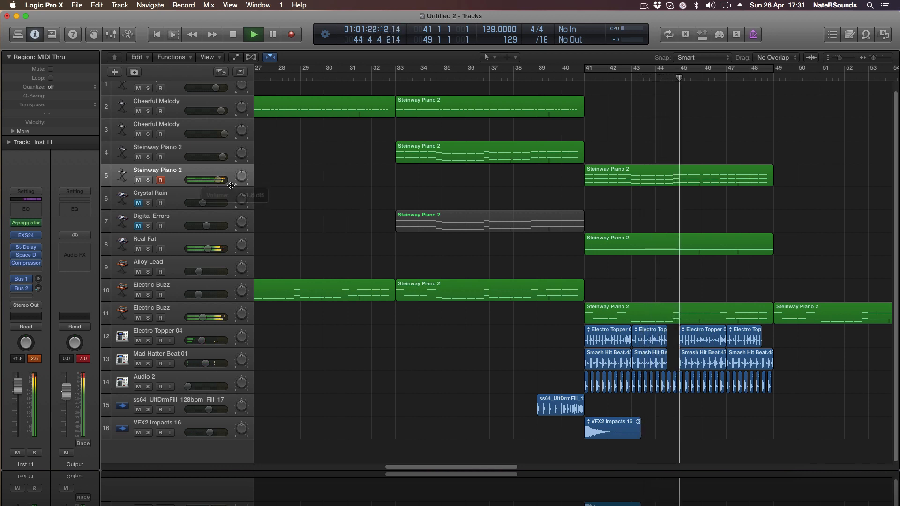
pyautogui.click(623, 73)
pyautogui.press('c')
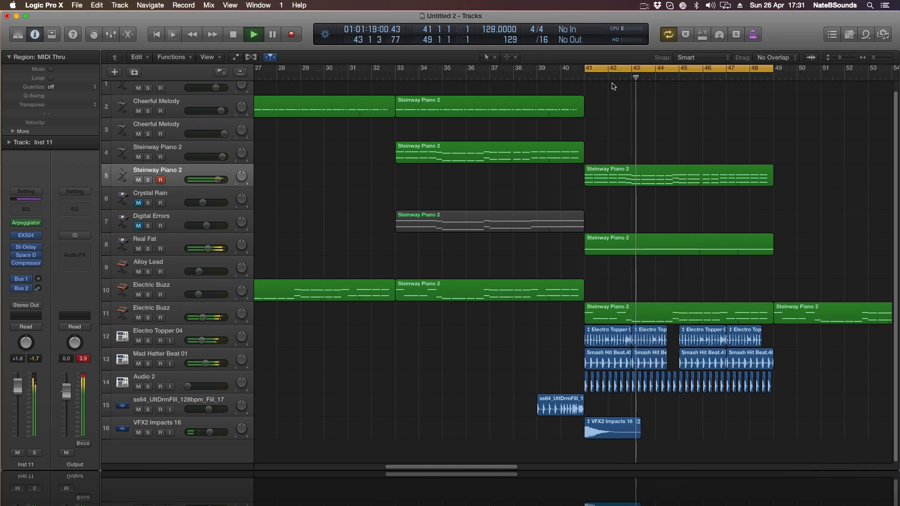
# - Load the Complex Chord Groove 03 preset in the track 5 Arpeggiator and play it soloed, followed by the full mix
pyautogui.click(148, 180)
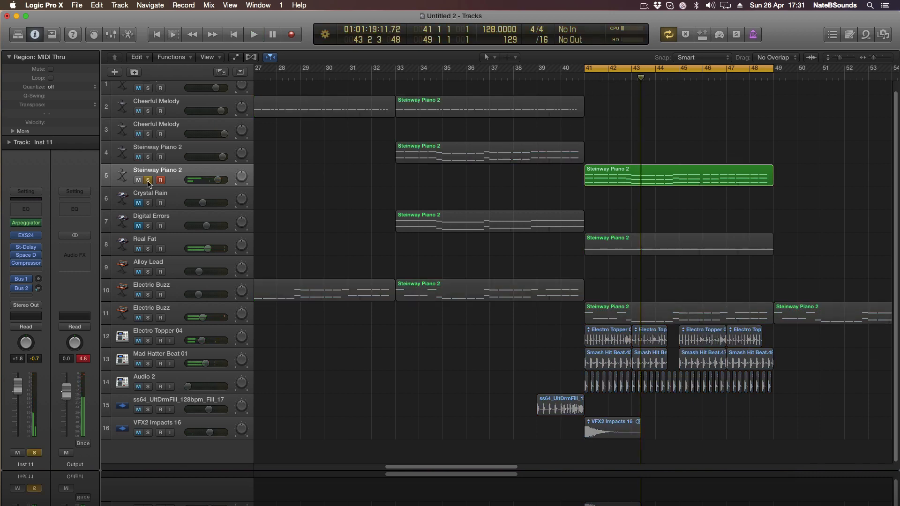
pyautogui.click(29, 226)
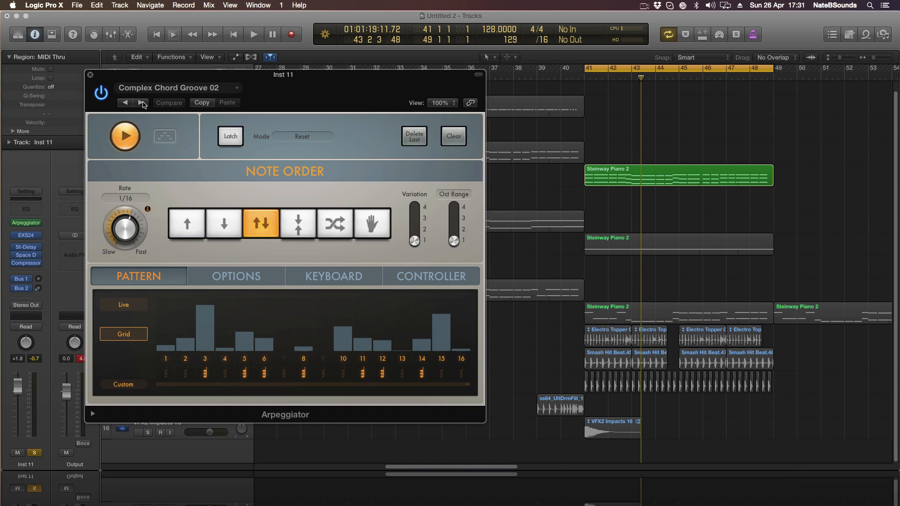
pyautogui.click(142, 103)
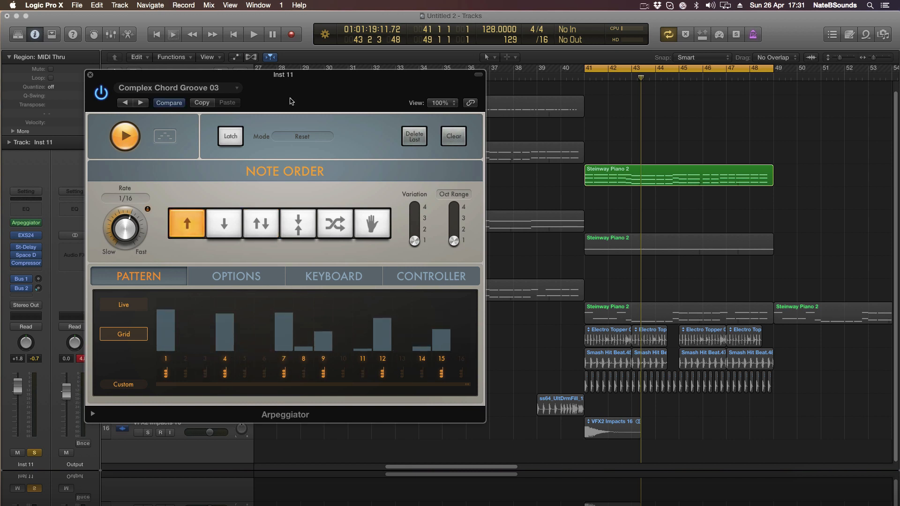
pyautogui.press('space')
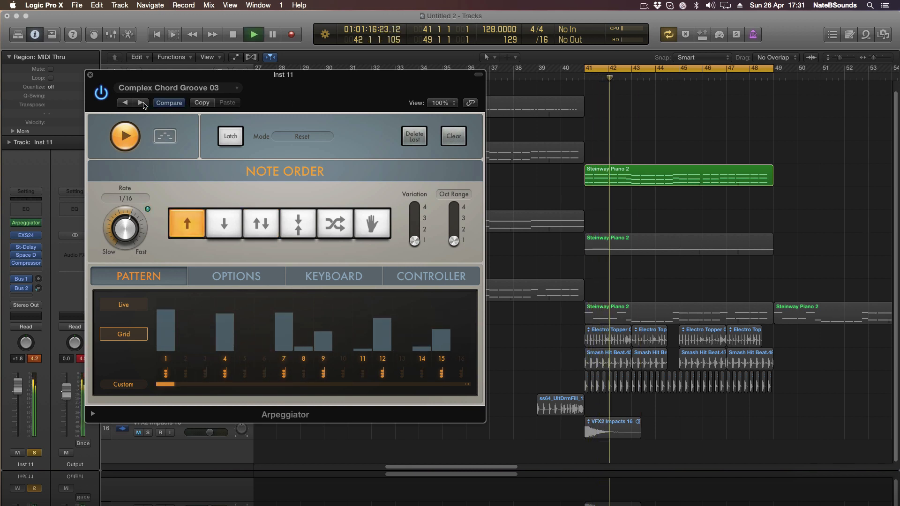
pyautogui.moveTo(278, 95); pyautogui.dragTo(457, 86)
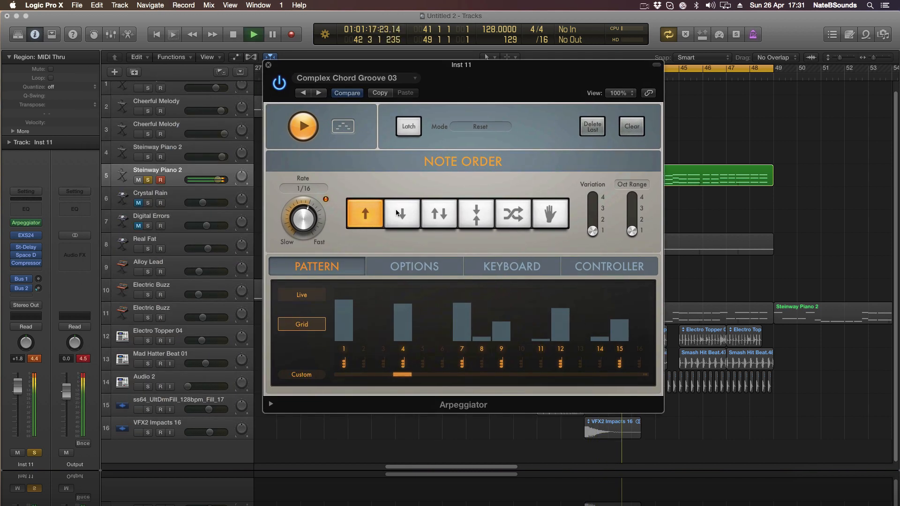
pyautogui.click(148, 387)
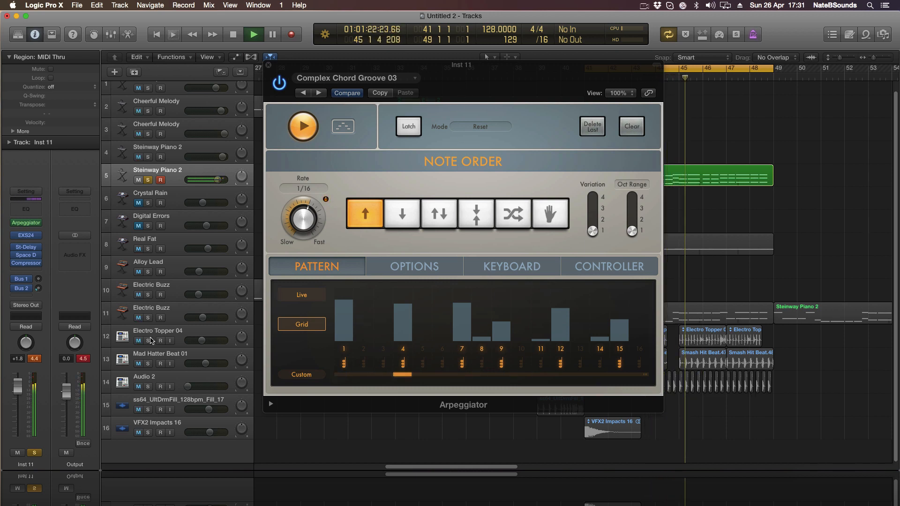
pyautogui.click(149, 341)
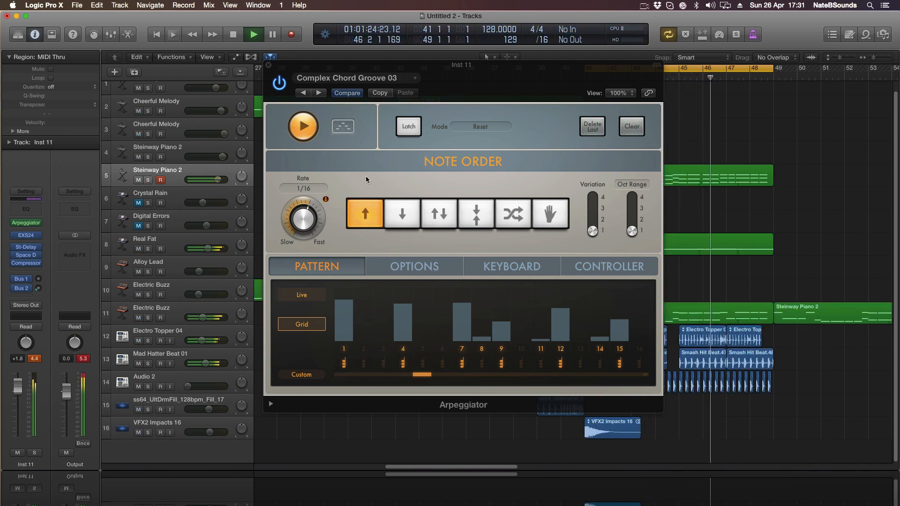
# - Solo track 5, audition the Complex Chord Groove 04 to 06 presets alongside Audio 2, return to 05, and clear the solos
pyautogui.click(147, 180)
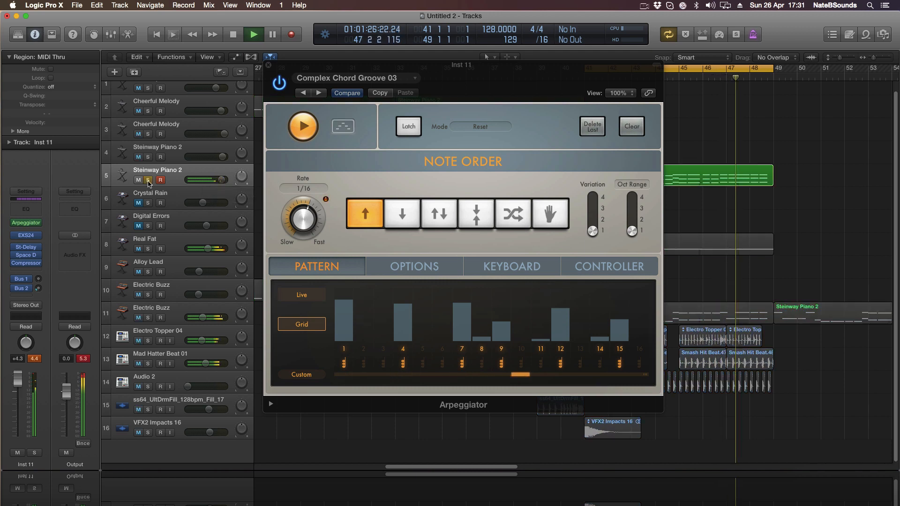
pyautogui.click(318, 92)
pyautogui.click(318, 93)
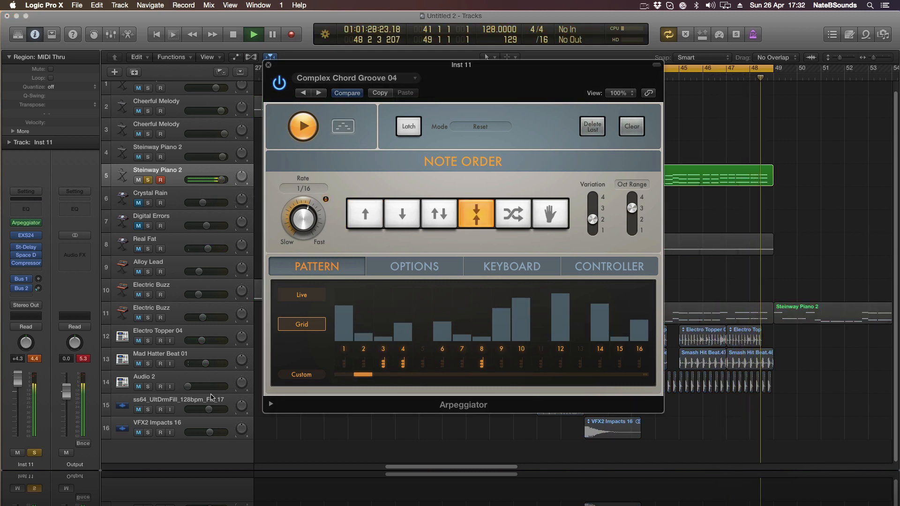
pyautogui.click(148, 387)
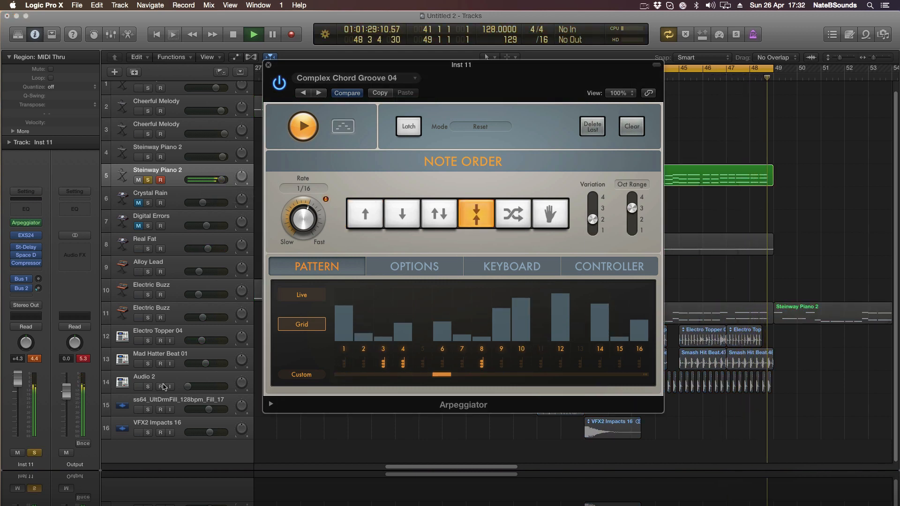
pyautogui.click(319, 92)
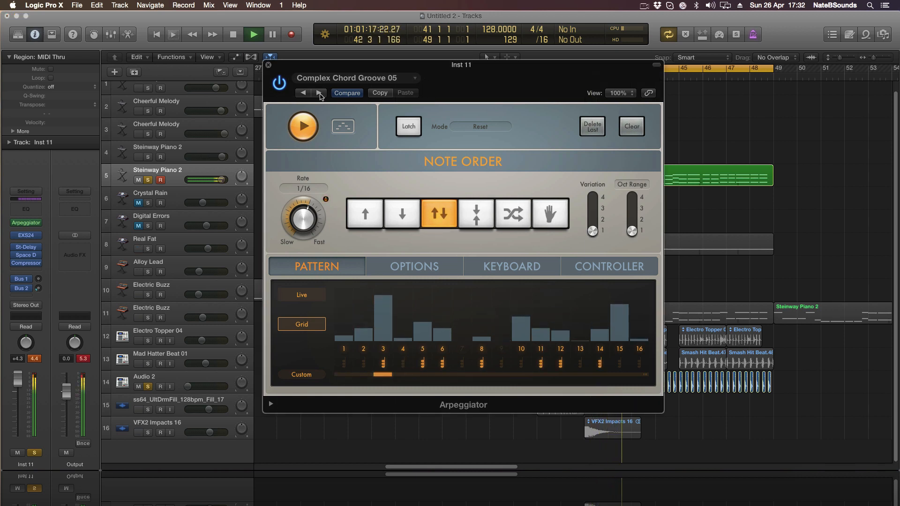
pyautogui.click(319, 92)
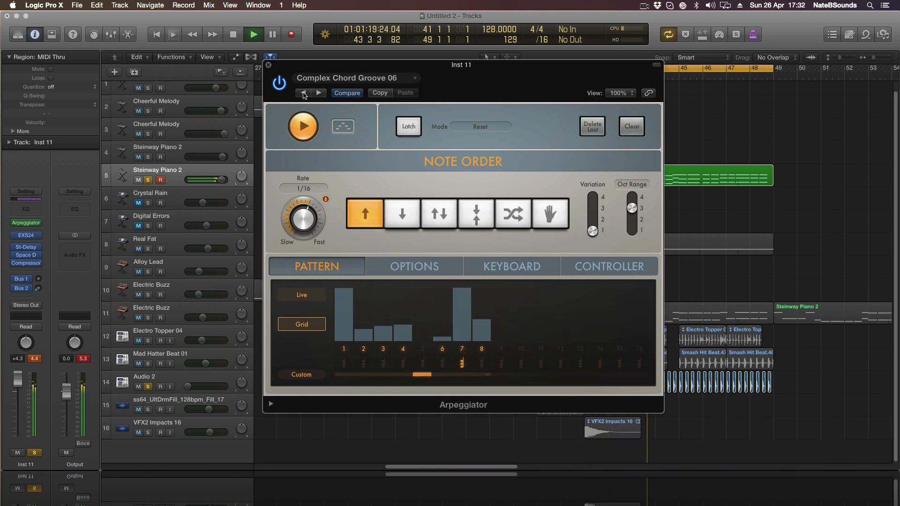
pyautogui.click(304, 93)
pyautogui.click(148, 387)
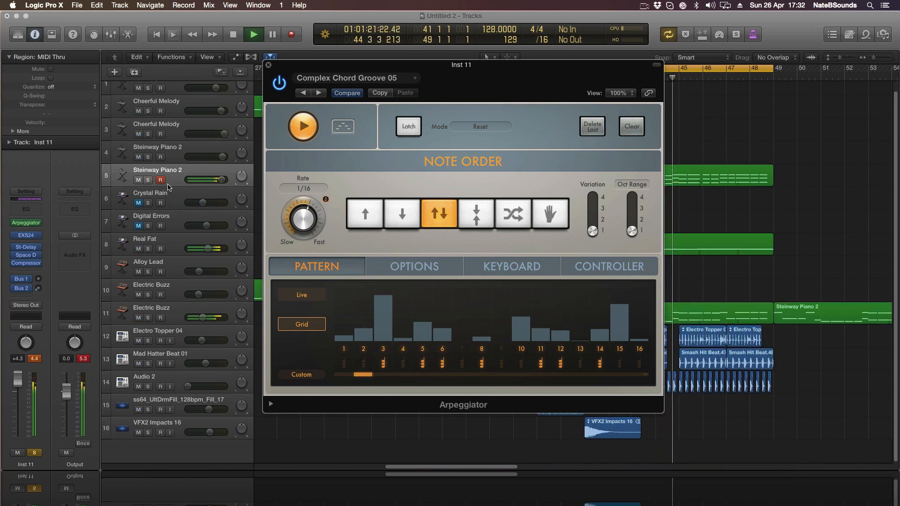
# - Close the Arpeggiator, delete the lowest octave of notes from the track 5 piano region, and play the result
pyautogui.click(269, 66)
pyautogui.press('space')
pyautogui.doubleClick(636, 181)
pyautogui.moveTo(459, 404); pyautogui.dragTo(242, 383)
pyautogui.press('Delete')
pyautogui.press('space')
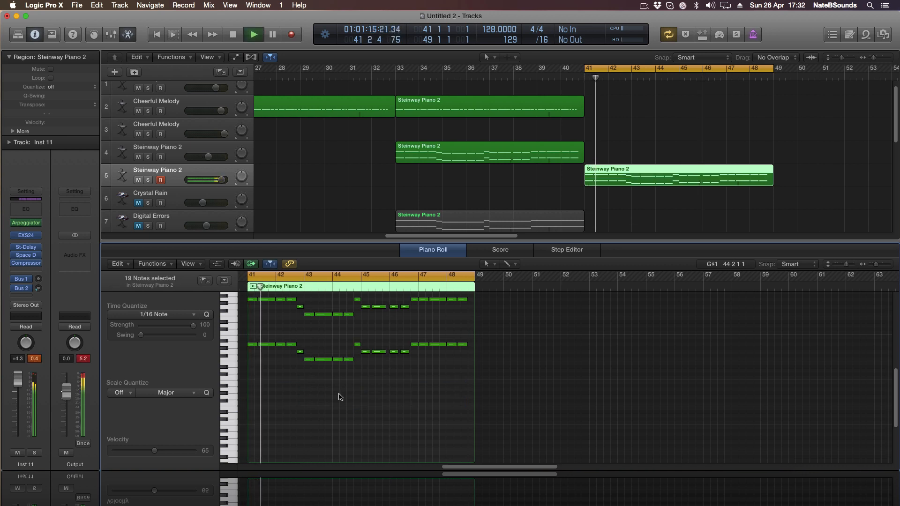
# - Solo track 5, lower its volume to -1.7 dB during playback, stop, and deselect the region
pyautogui.click(147, 180)
pyautogui.press('space')
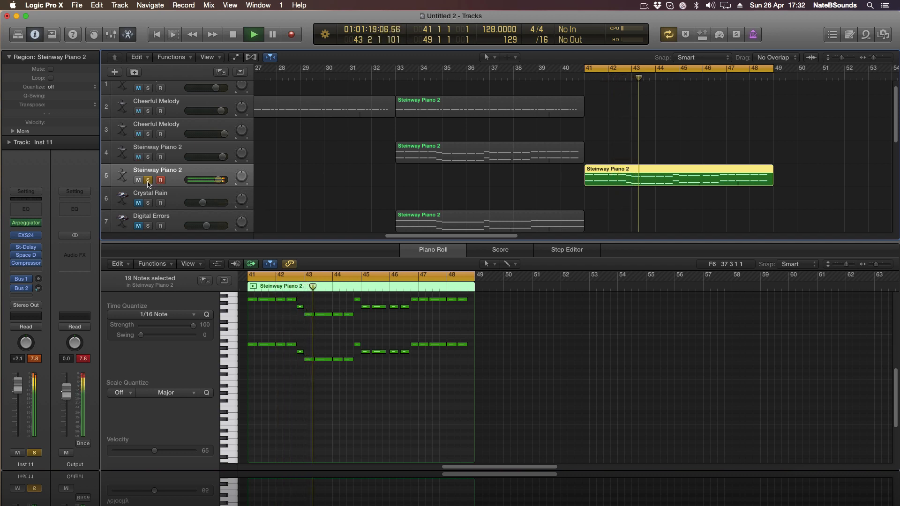
pyautogui.moveTo(218, 180)
pyautogui.mouseDown()
pyautogui.moveTo(202, 182)
pyautogui.moveTo(209, 181)
pyautogui.mouseUp()
pyautogui.press('space')
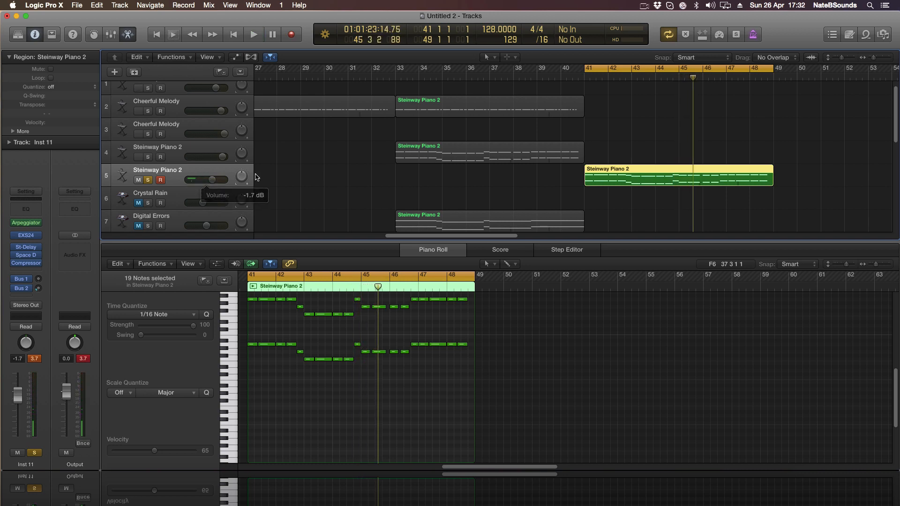
pyautogui.click(295, 182)
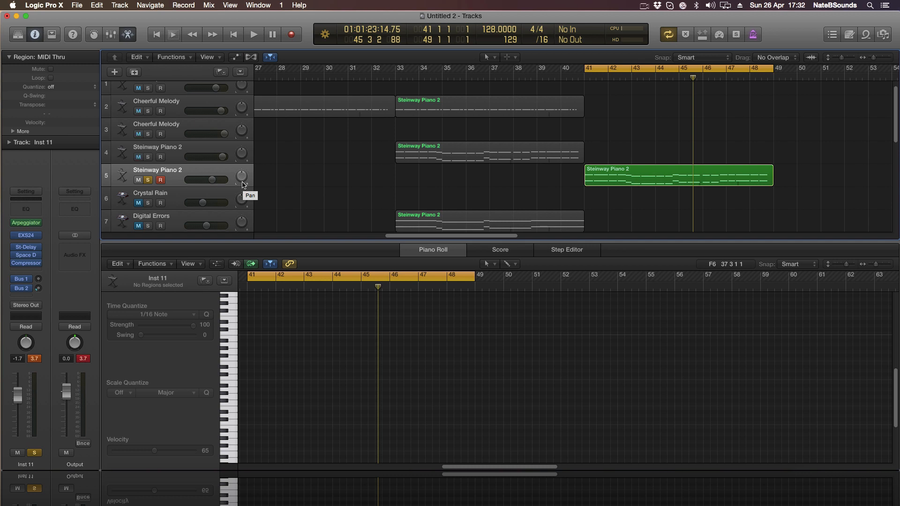
# - Reopen the track 5 Arpeggiator, try Complex Chord Groove 06, load Complex Chord Groove 07 during playback, and unsolo the track
pyautogui.press('space')
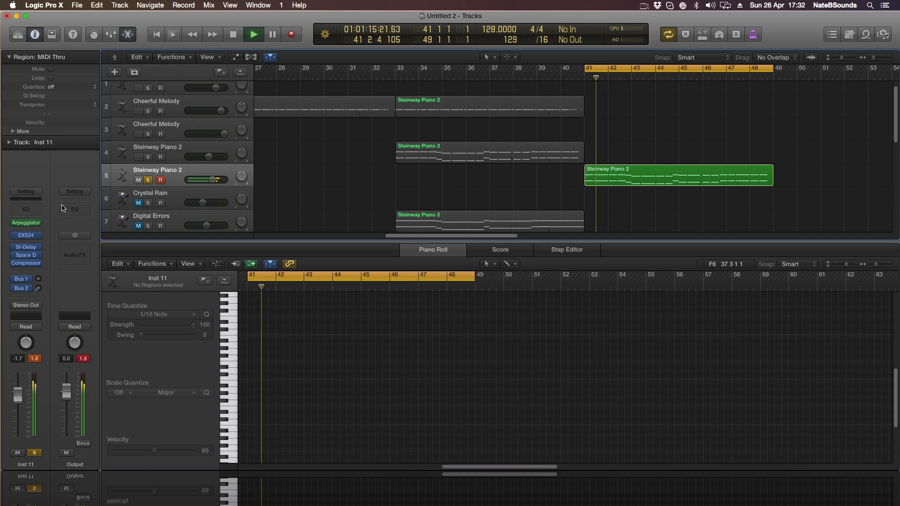
pyautogui.press('v')
pyautogui.click(319, 93)
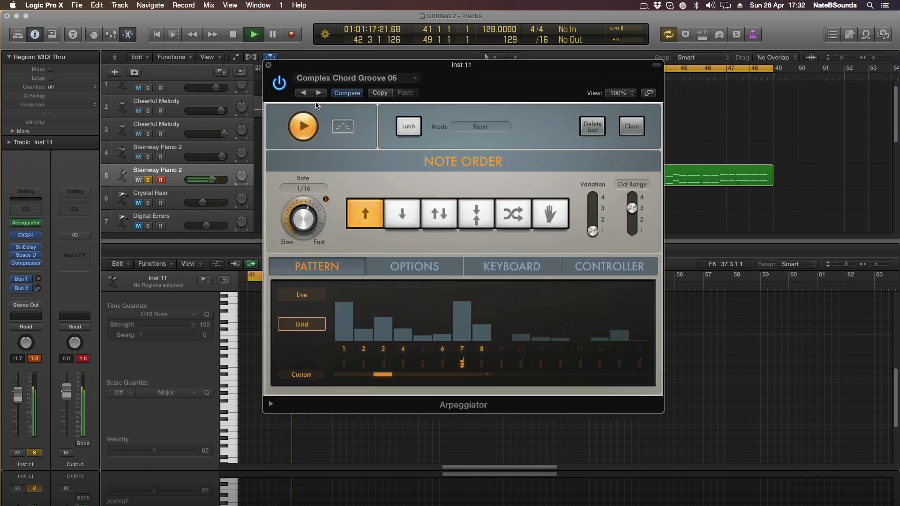
pyautogui.click(319, 93)
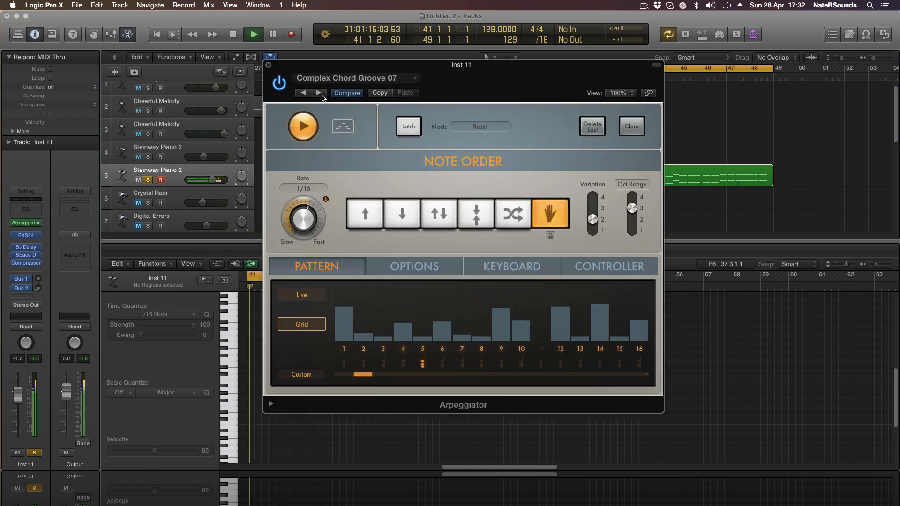
pyautogui.click(148, 180)
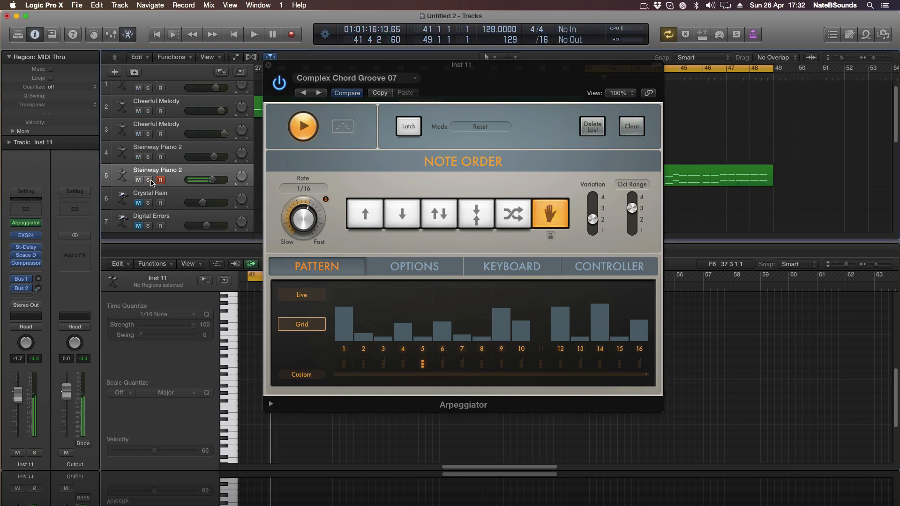
# - Play the soloed track 5 piano and audition the Arpeggiator presets Complex Chord Groove 08, 09 and 10
pyautogui.press('space')
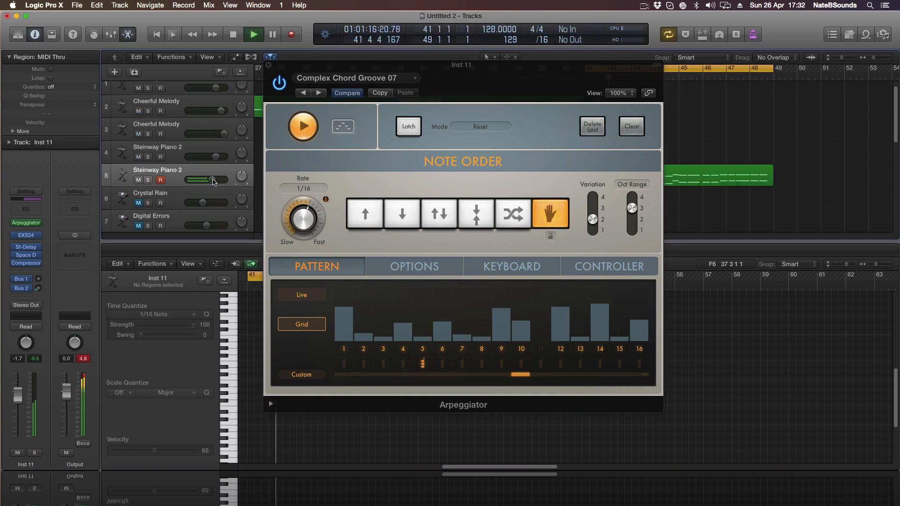
pyautogui.click(319, 93)
pyautogui.press('space')
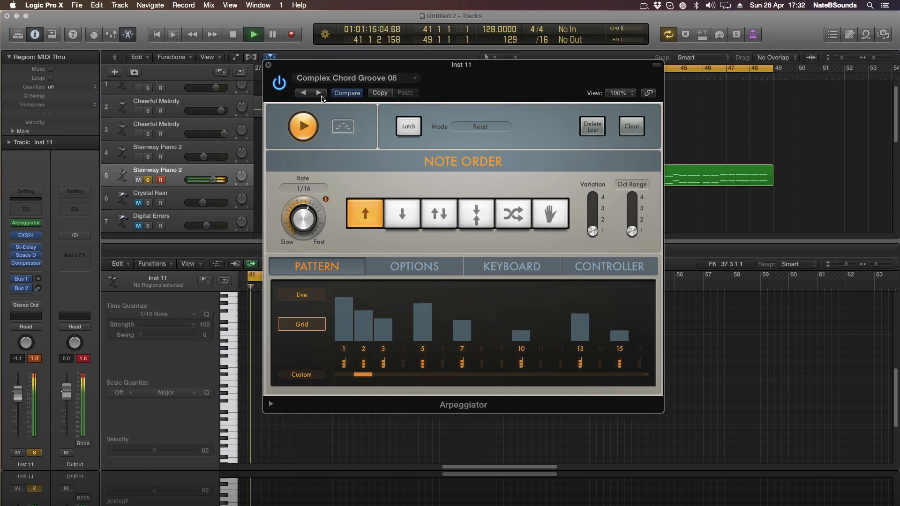
pyautogui.click(319, 93)
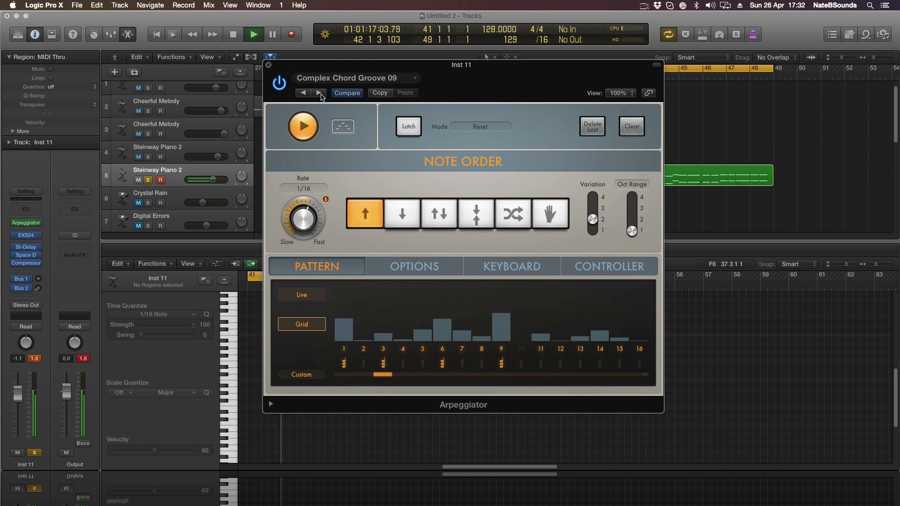
pyautogui.click(320, 93)
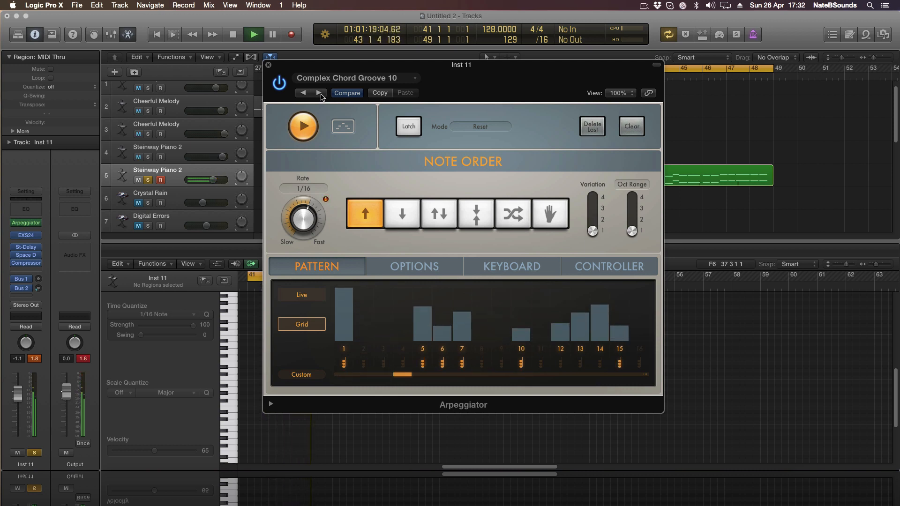
# - Close the Arpeggiator and replace the track 5 region at bar 41 with a copy of the chord region from the Digital Errors track
pyautogui.click(269, 64)
pyautogui.click(629, 172)
pyautogui.press('Delete')
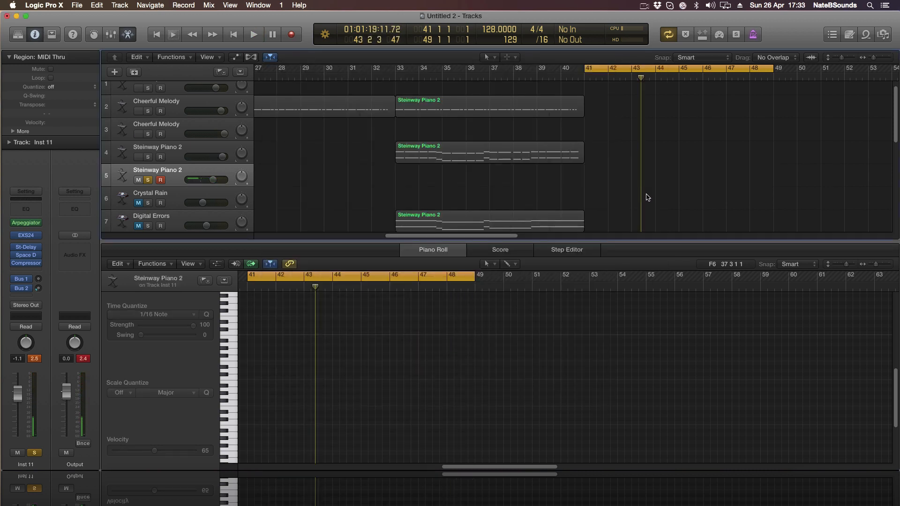
pyautogui.moveTo(458, 221); pyautogui.dragTo(648, 176)
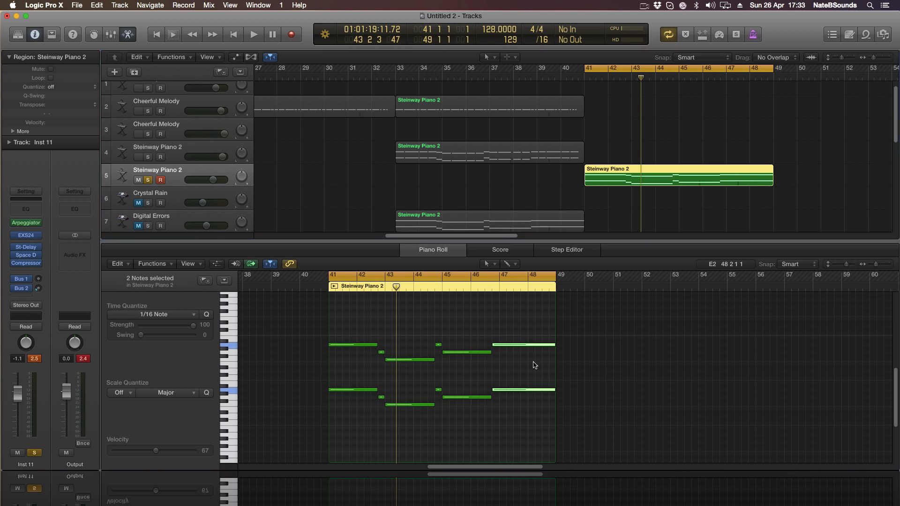
# - Duplicate the upper row of notes in the new track 5 region one octave higher and play the result
pyautogui.moveTo(536, 366); pyautogui.dragTo(347, 304)
pyautogui.click(317, 363)
pyautogui.scroll(2, 323, 366)
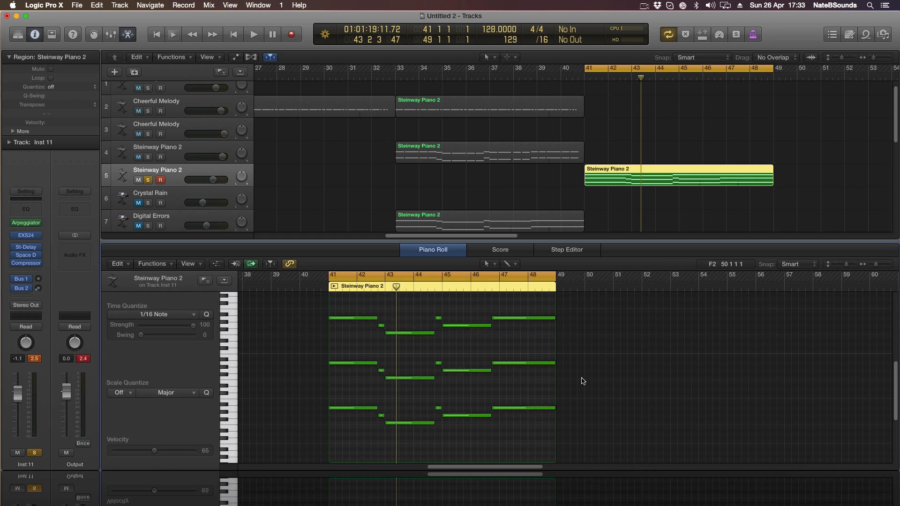
pyautogui.click(300, 199)
pyautogui.press('space')
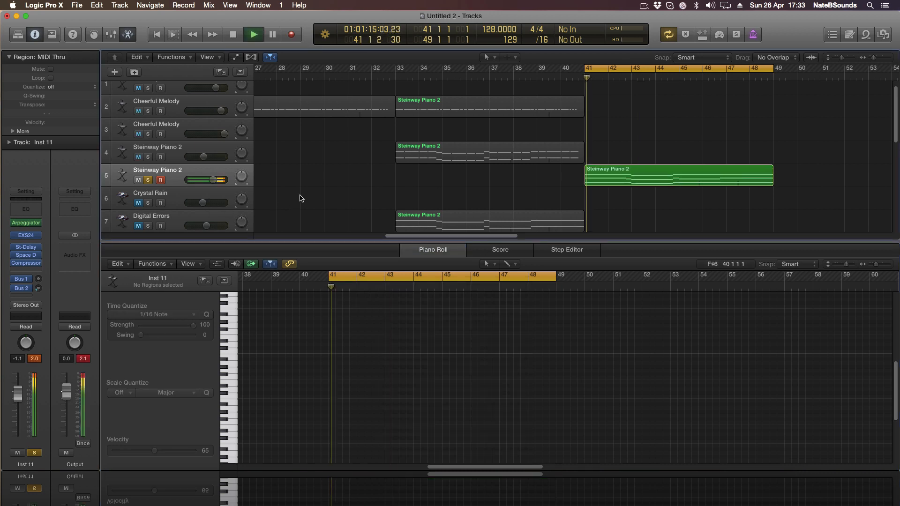
# - Reopen the track 5 Arpeggiator and audition the presets Groovy Cycle 01, Groovy Cycle 02, Swung 16ths and Swung 16ths 02 during playback
pyautogui.click(24, 224)
pyautogui.click(319, 93)
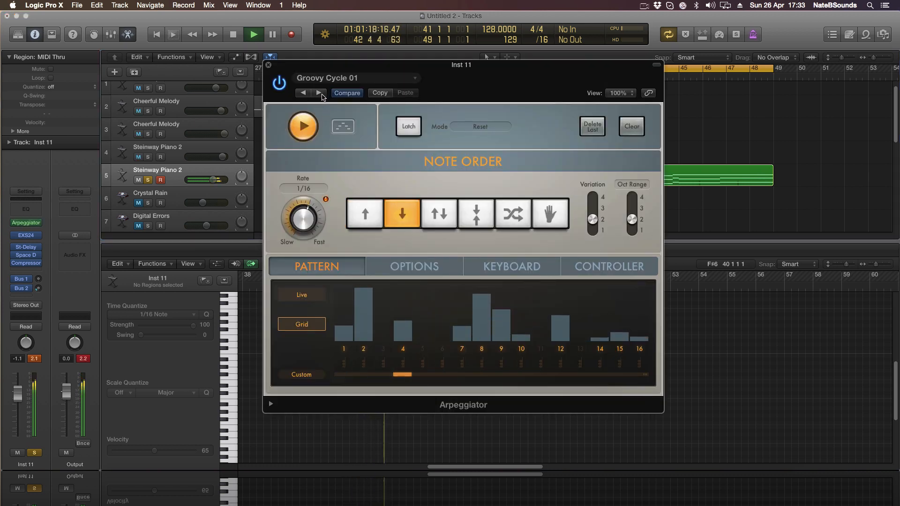
pyautogui.click(319, 93)
pyautogui.click(347, 78)
pyautogui.scroll(-5, 378, 370)
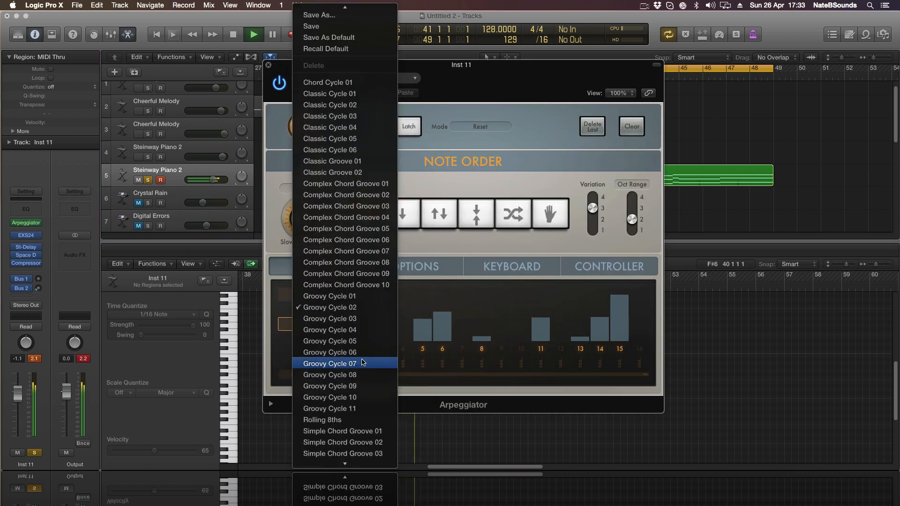
pyautogui.scroll(-5, 378, 374)
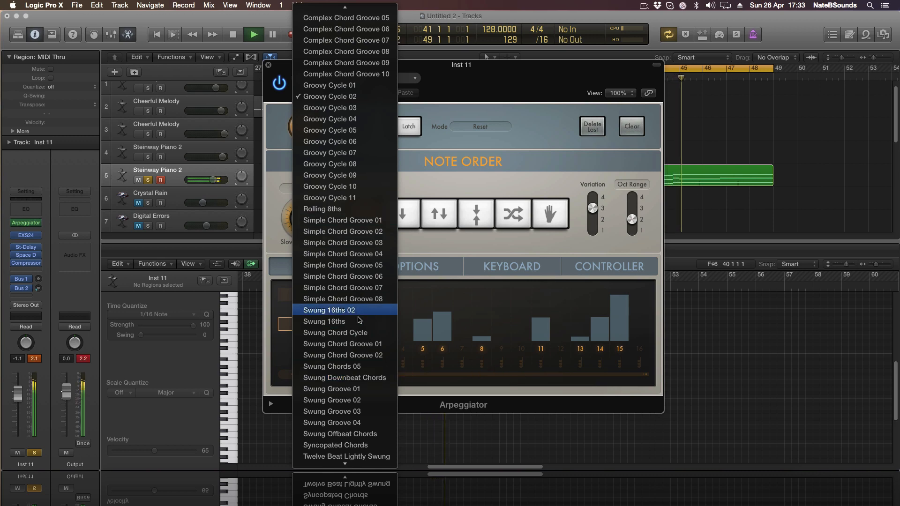
pyautogui.click(367, 321)
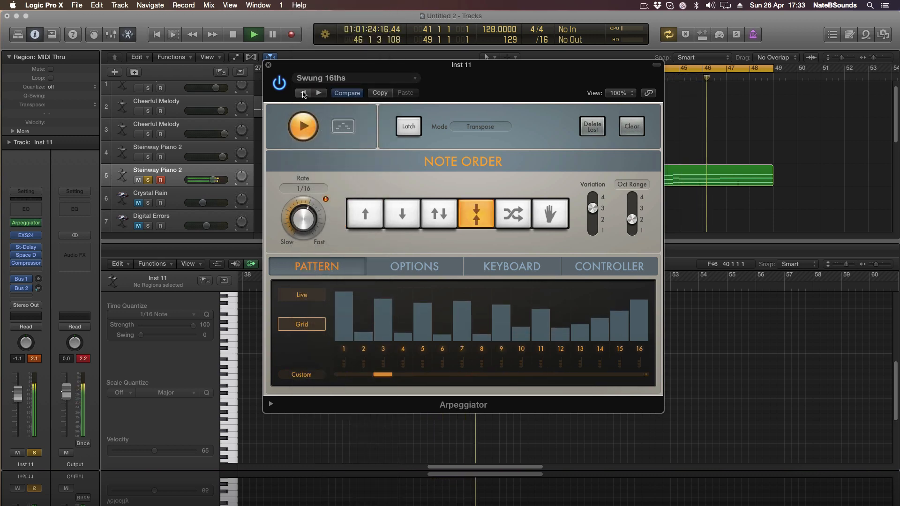
pyautogui.click(304, 93)
# - Load the Twelve Beat Lightly Swung Arpeggiator preset and browse the remaining presets at the end of the list
pyautogui.click(328, 78)
pyautogui.scroll(-10, 353, 375)
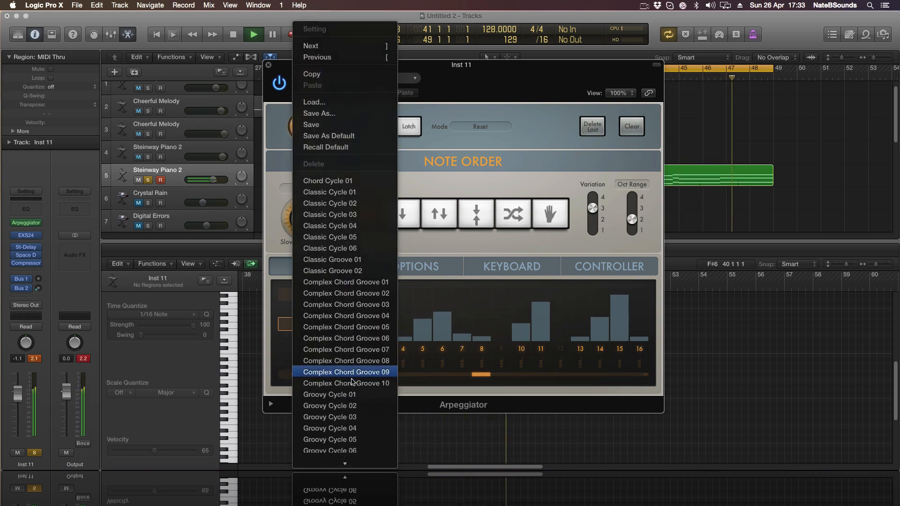
pyautogui.click(352, 406)
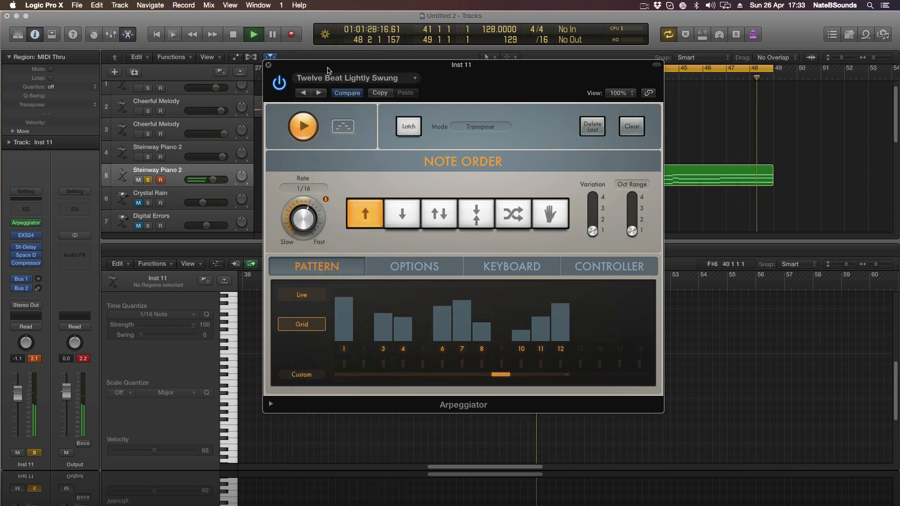
pyautogui.click(332, 78)
pyautogui.scroll(-15, 342, 450)
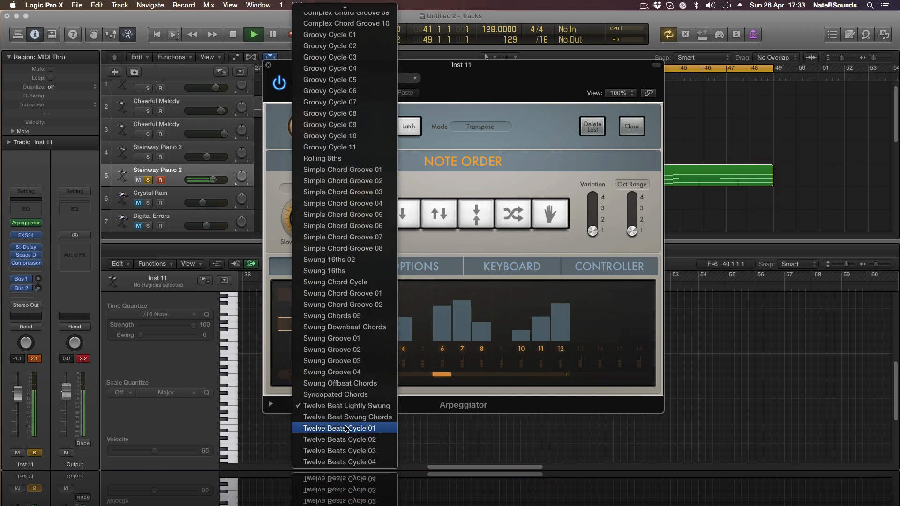
# - Unsolo track 5, raise its volume to +1.3 dB, and re-solo it with the Twelve Beat Swung Chords preset loaded
pyautogui.click(156, 179)
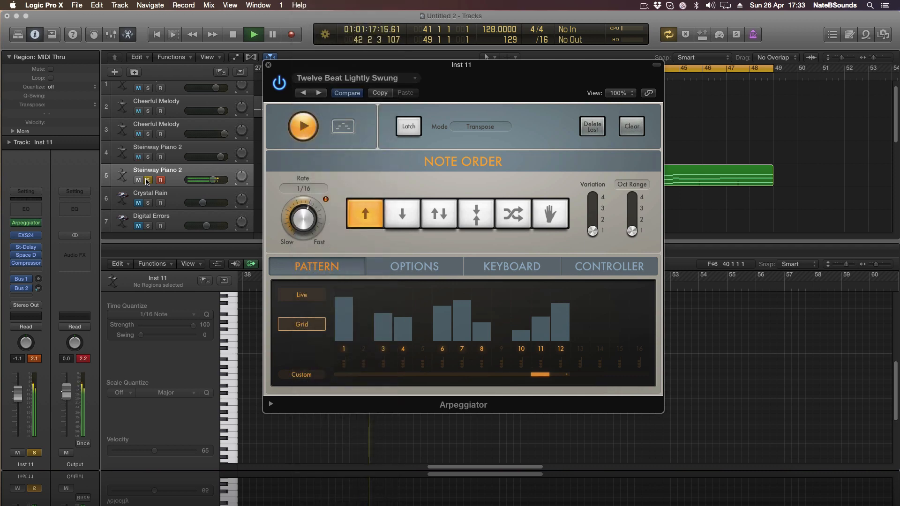
pyautogui.click(327, 79)
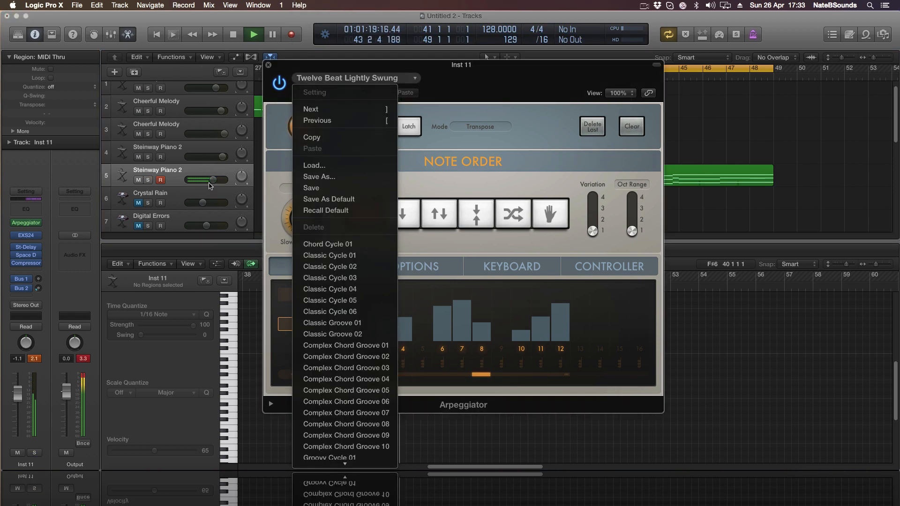
pyautogui.click(210, 185)
pyautogui.click(350, 78)
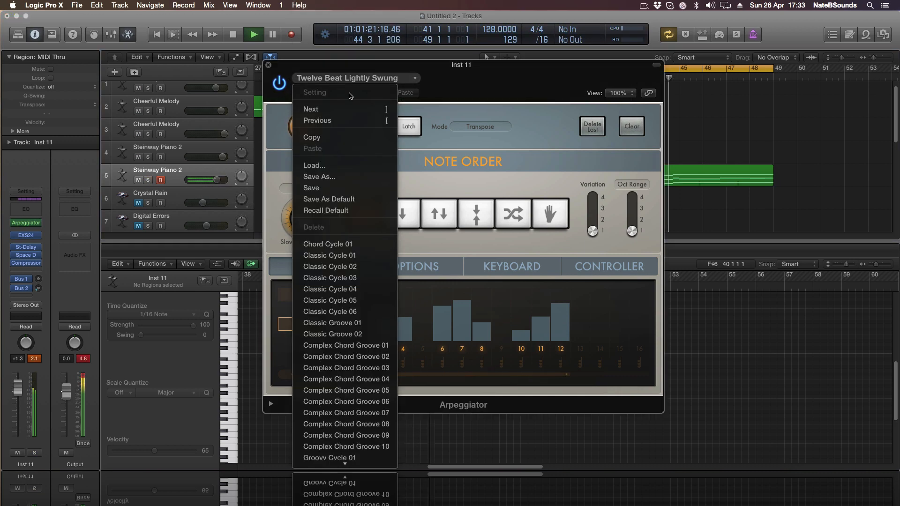
pyautogui.scroll(-10, 353, 331)
pyautogui.click(274, 305)
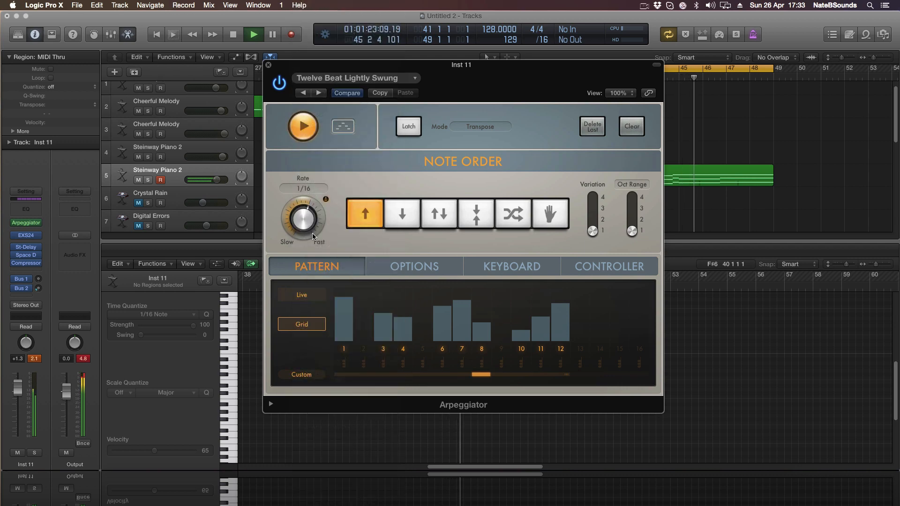
pyautogui.click(148, 180)
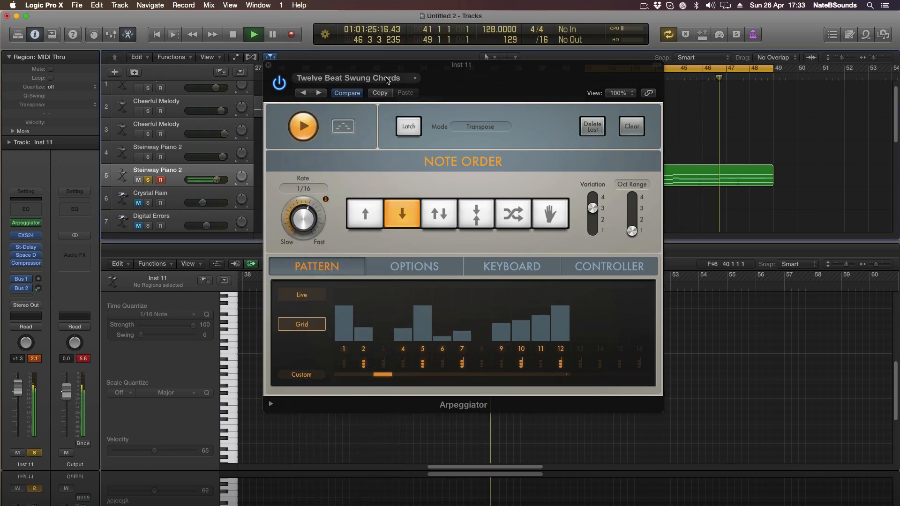
# - Audition the Arpeggiator presets Twelve Beats Cycle 01 and Groovy Cycle 05 to 08 on the soloed piano
pyautogui.click(387, 81)
pyautogui.scroll(-10, 338, 342)
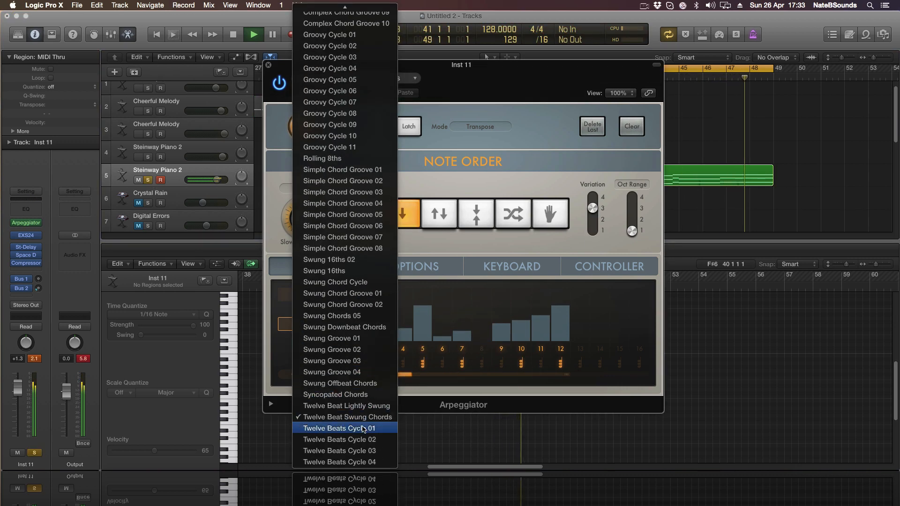
pyautogui.click(363, 429)
pyautogui.click(386, 81)
pyautogui.scroll(-5, 366, 403)
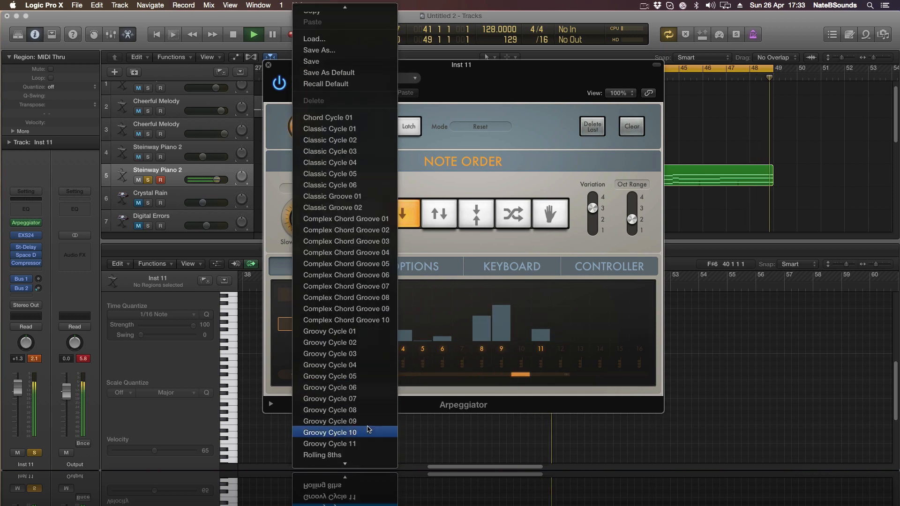
pyautogui.click(356, 376)
pyautogui.click(319, 92)
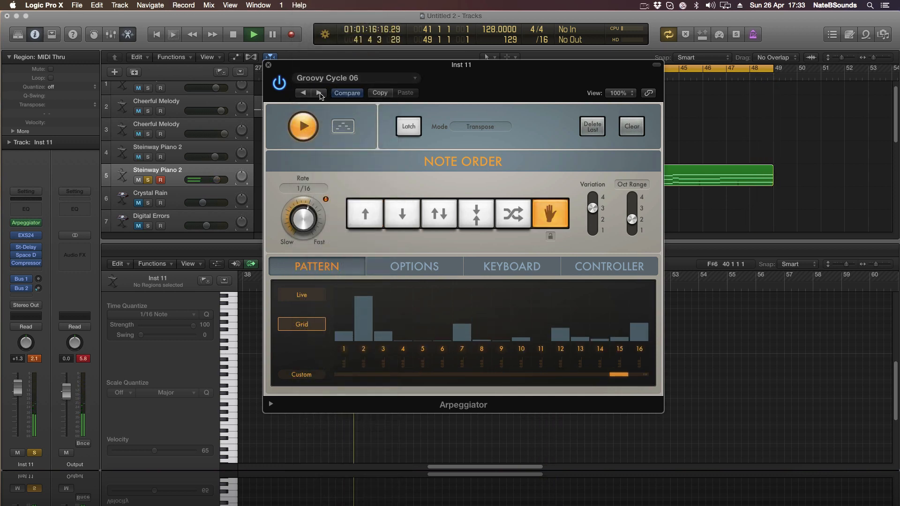
pyautogui.click(319, 93)
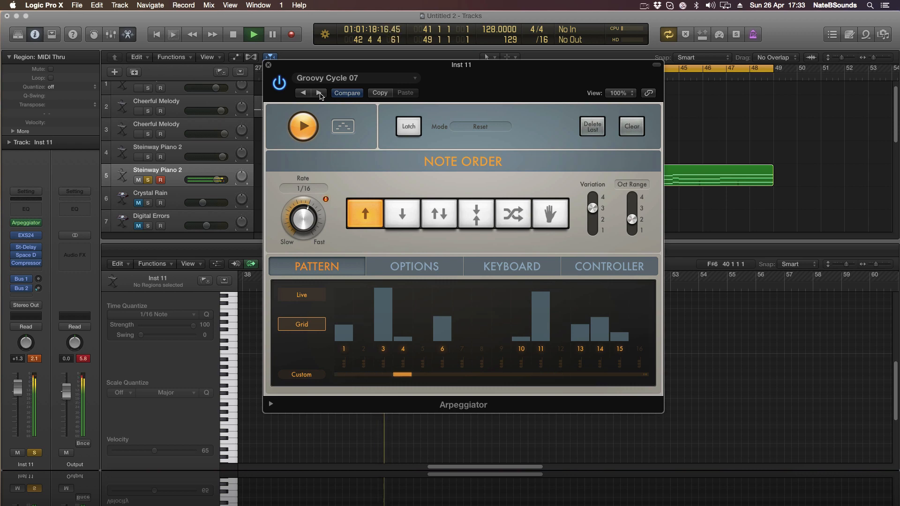
pyautogui.click(319, 93)
# - Try the Chord Cycle 01 and Classic Groove 01 presets, and step forward to load Complex Chord Groove 02
pyautogui.click(323, 78)
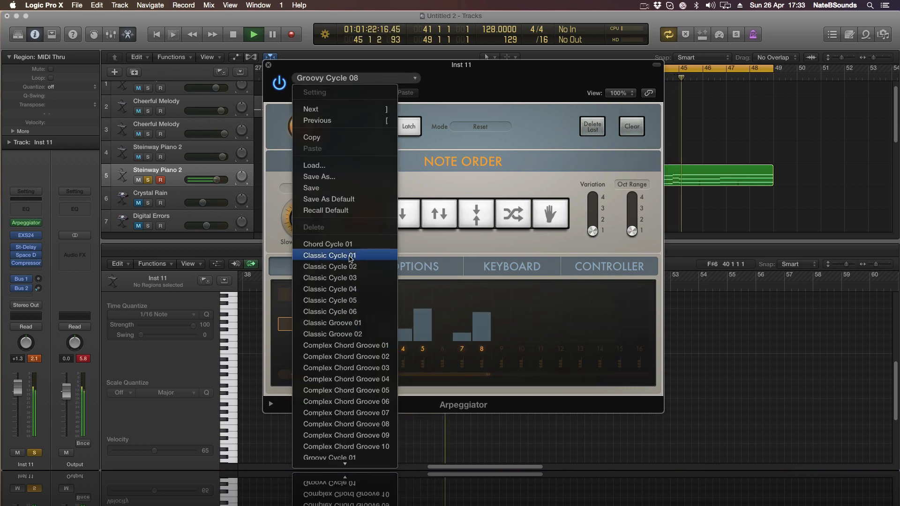
pyautogui.click(328, 244)
pyautogui.click(310, 79)
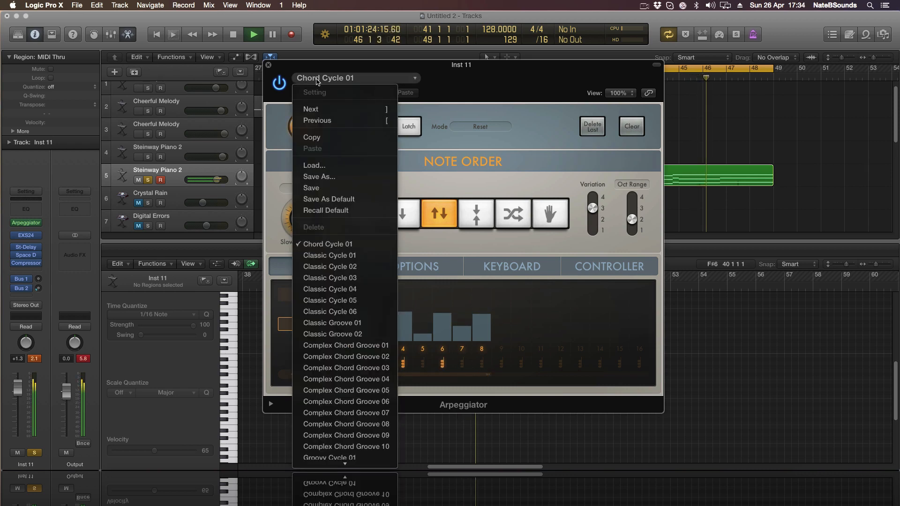
pyautogui.click(339, 252)
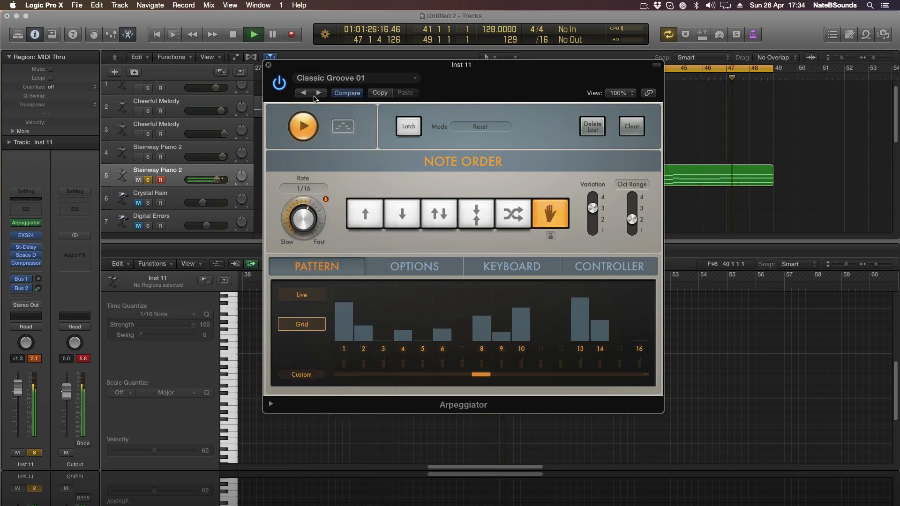
pyautogui.click(318, 94)
pyautogui.click(319, 93)
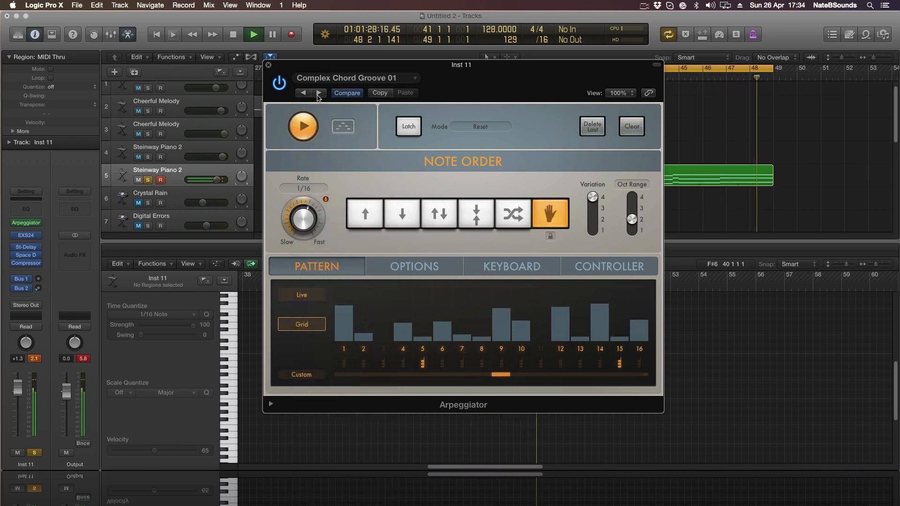
pyautogui.click(318, 93)
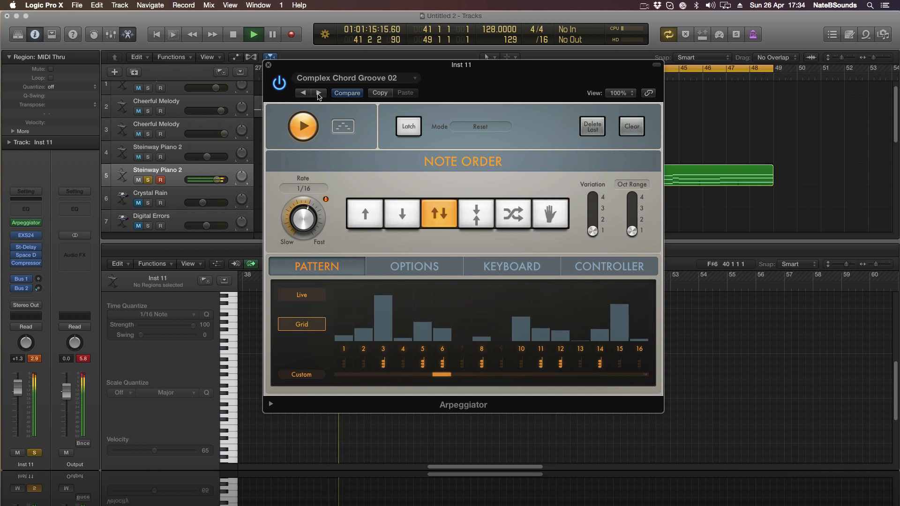
# - Unsolo track 5, raise its volume to +2.3 dB within the full mix, and solo it again
pyautogui.click(149, 180)
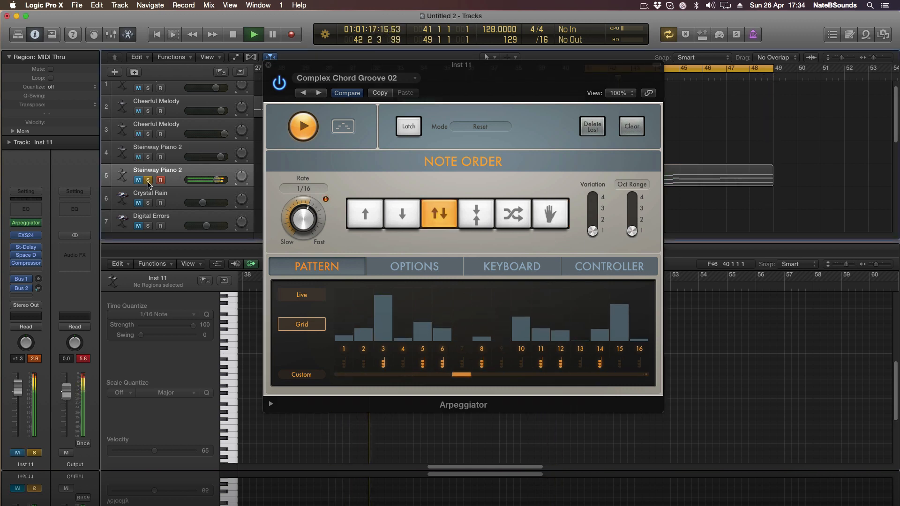
pyautogui.moveTo(210, 179); pyautogui.dragTo(218, 183)
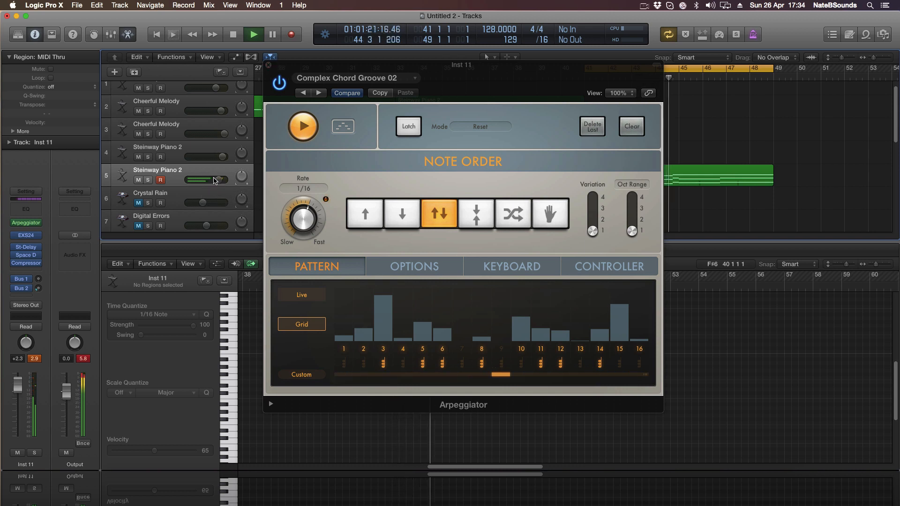
pyautogui.click(149, 181)
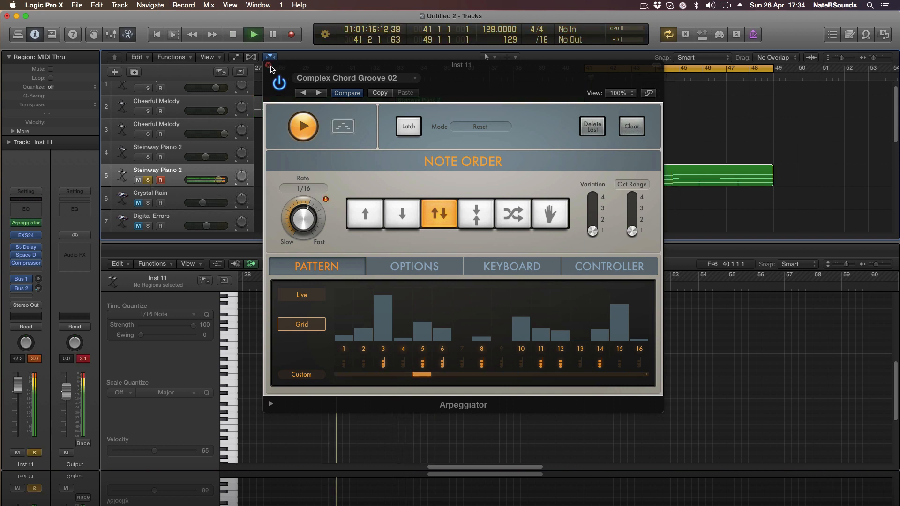
# - Check the settings of the Space Designer reverb and the Stereo Delay on track 5
pyautogui.click(26, 256)
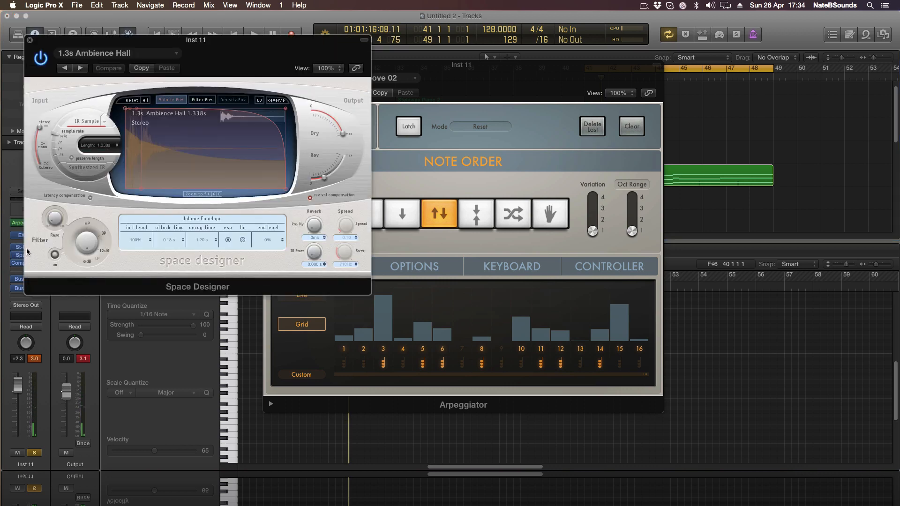
pyautogui.click(30, 41)
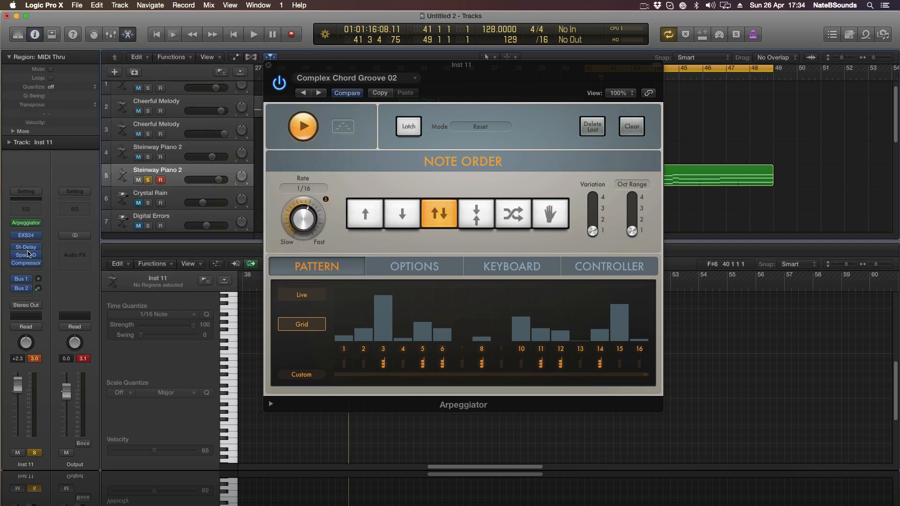
pyautogui.click(25, 247)
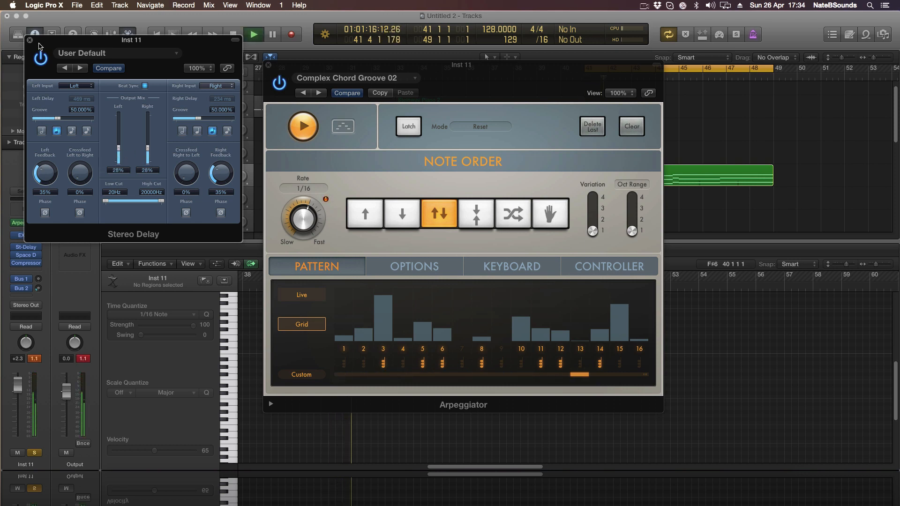
pyautogui.click(30, 40)
# - Unsolo track 5 at +6.0 dB and ease its Compressor to a -12.5 dB threshold and a 2.0:1 ratio
pyautogui.click(149, 181)
pyautogui.press('space')
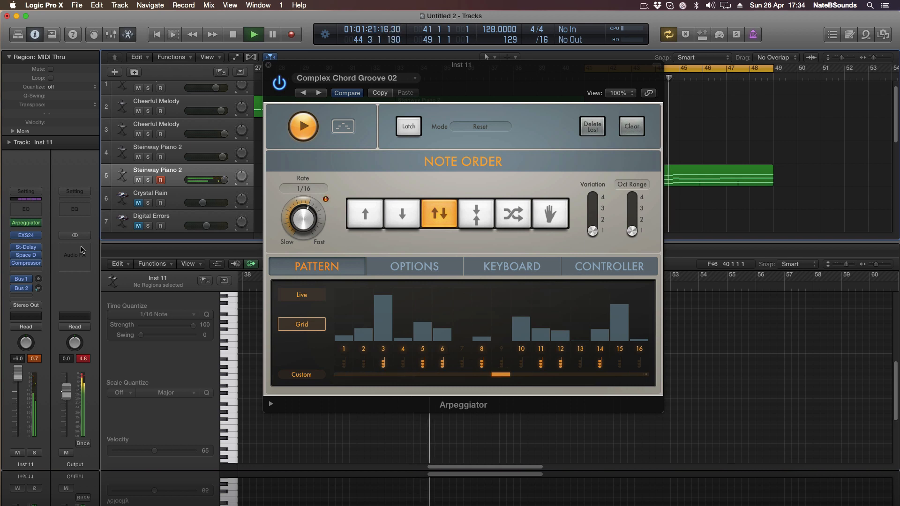
pyautogui.click(15, 265)
pyautogui.click(26, 263)
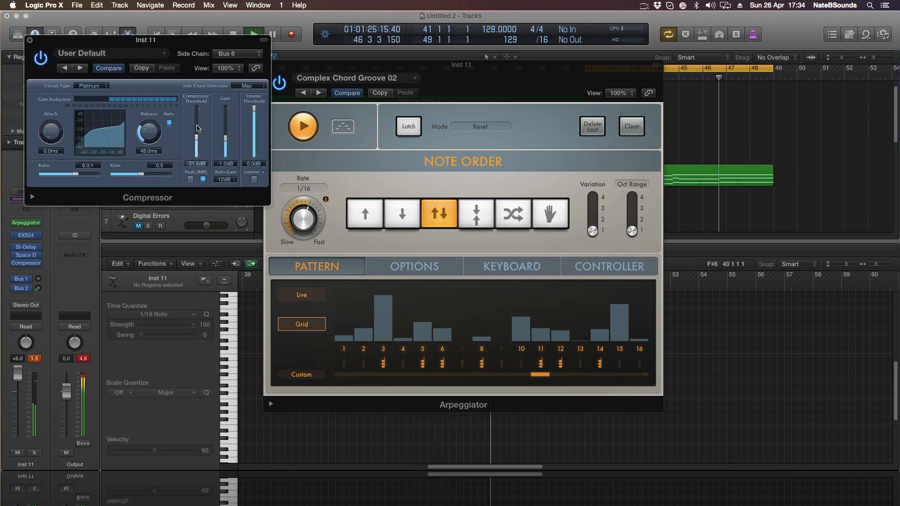
pyautogui.moveTo(195, 148); pyautogui.dragTo(196, 123)
pyautogui.moveTo(75, 175); pyautogui.dragTo(55, 178)
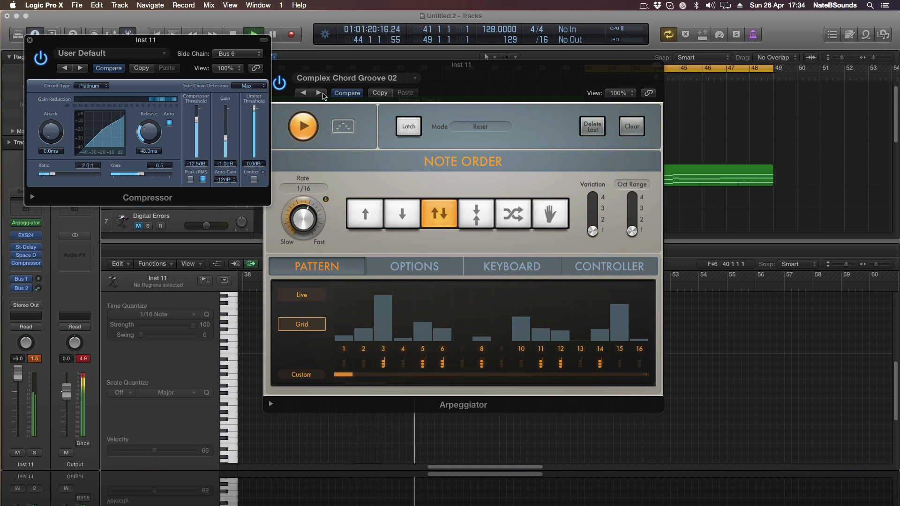
# - Audition the Arpeggiator presets Complex Chord Groove 03 to 07 in the full mix, then bypass the Arpeggiator on track 5
pyautogui.click(320, 93)
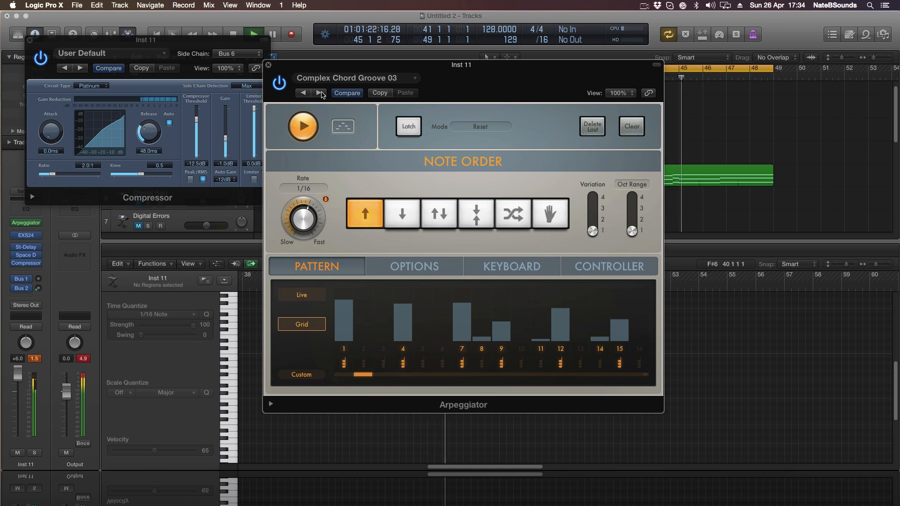
pyautogui.click(322, 93)
pyautogui.click(321, 93)
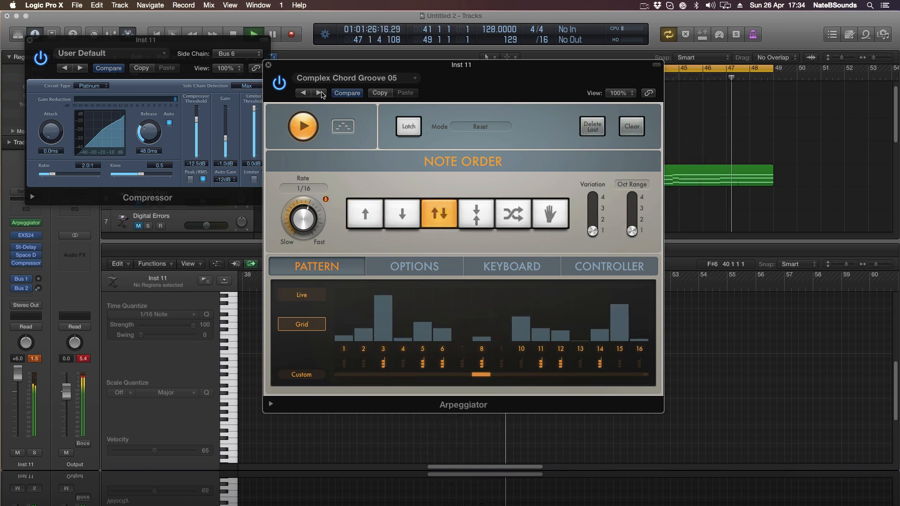
pyautogui.click(322, 93)
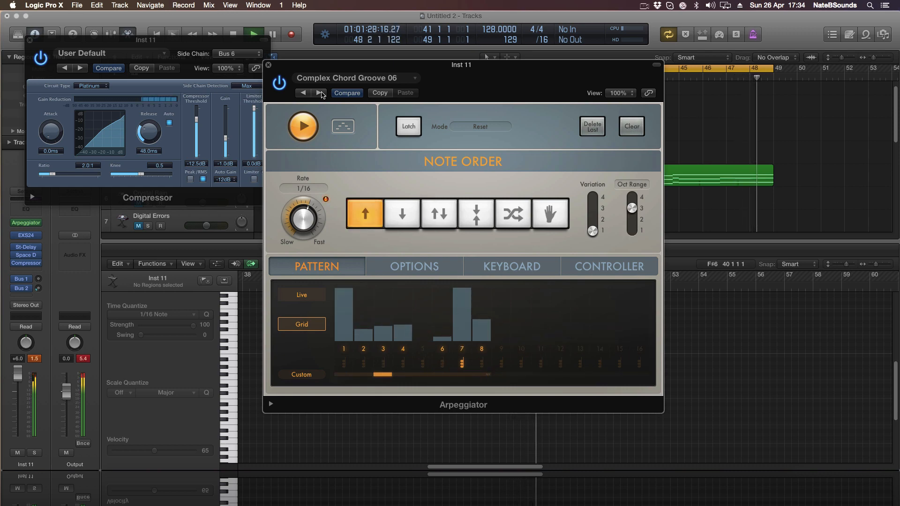
pyautogui.click(322, 94)
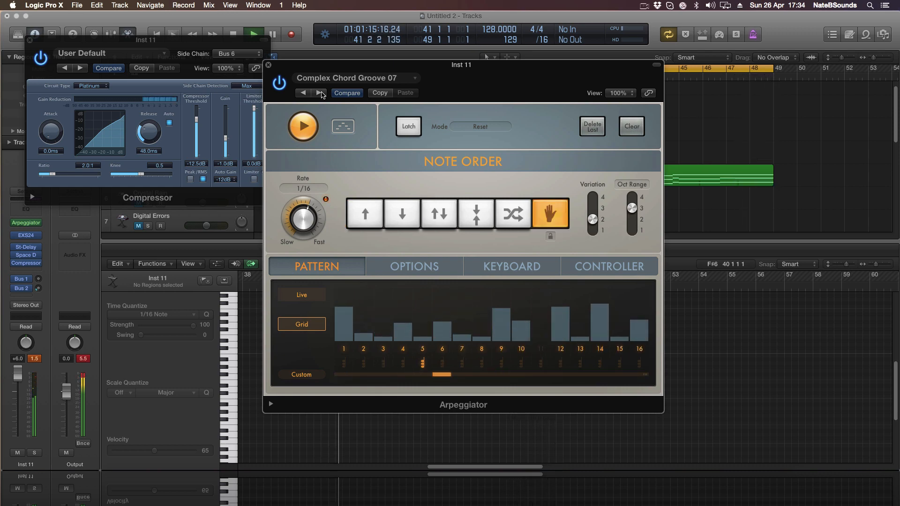
pyautogui.click(268, 65)
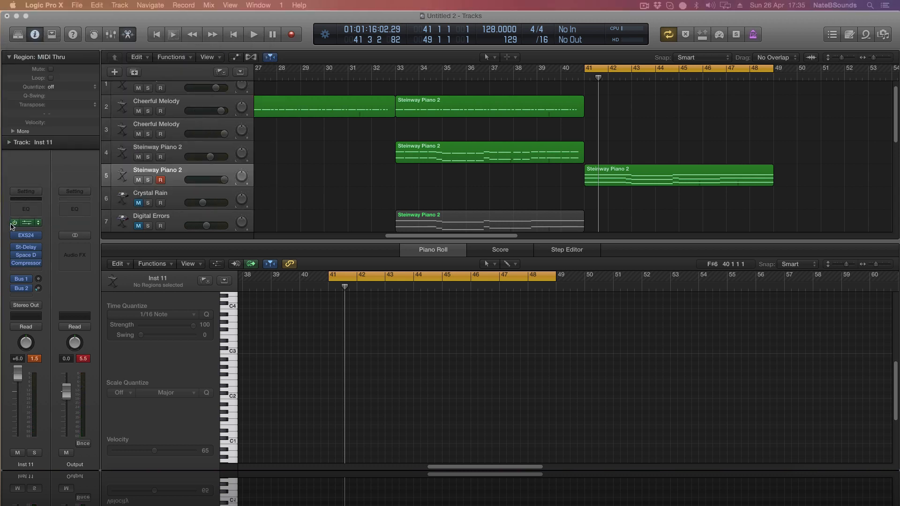
# - Select the piano region at bar 41 and reduce the Stereo Delay's output mix to 16% left and 15% right
pyautogui.click(642, 176)
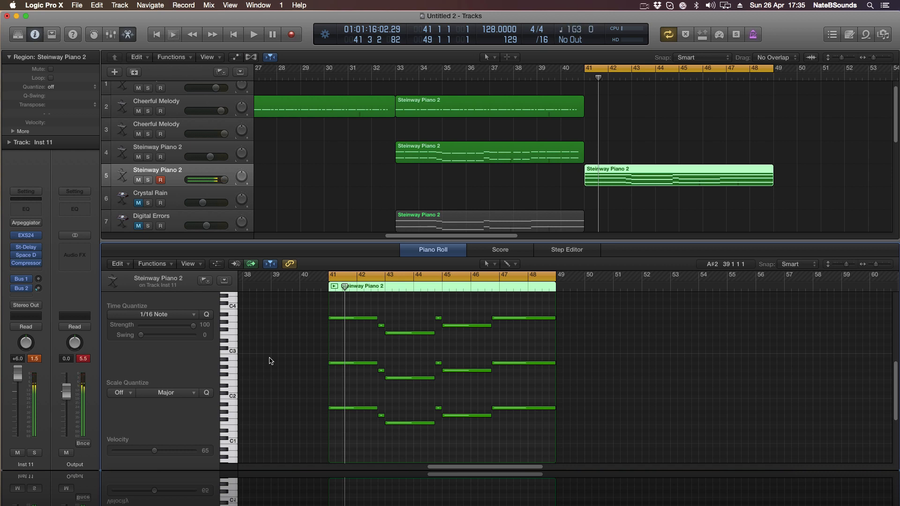
pyautogui.click(35, 249)
pyautogui.click(36, 248)
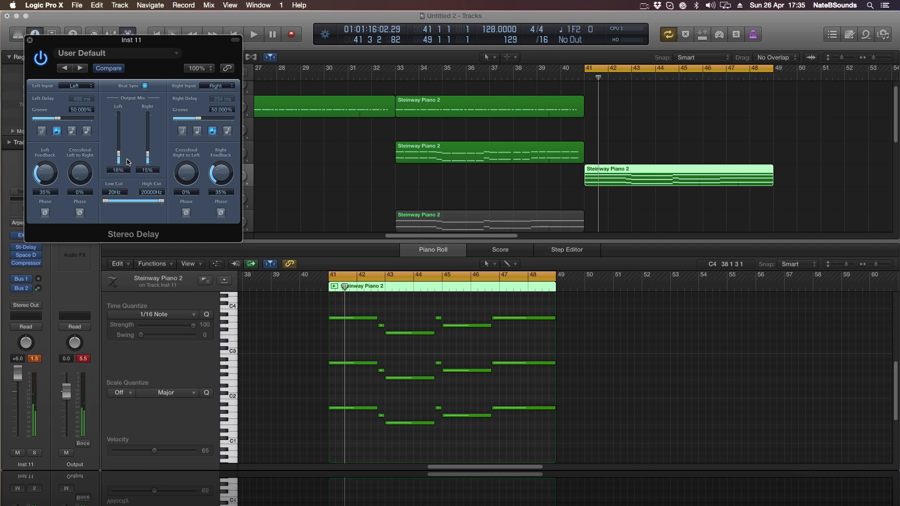
pyautogui.moveTo(158, 41); pyautogui.dragTo(498, 121)
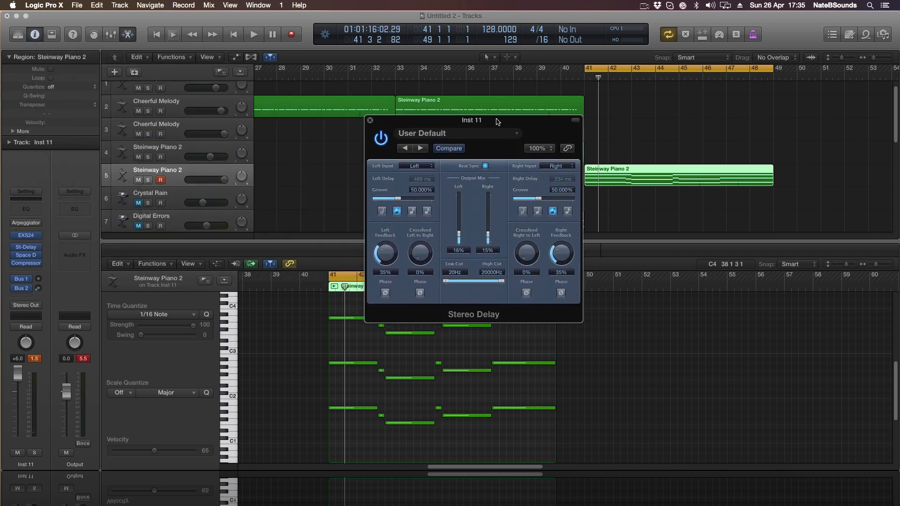
pyautogui.click(370, 121)
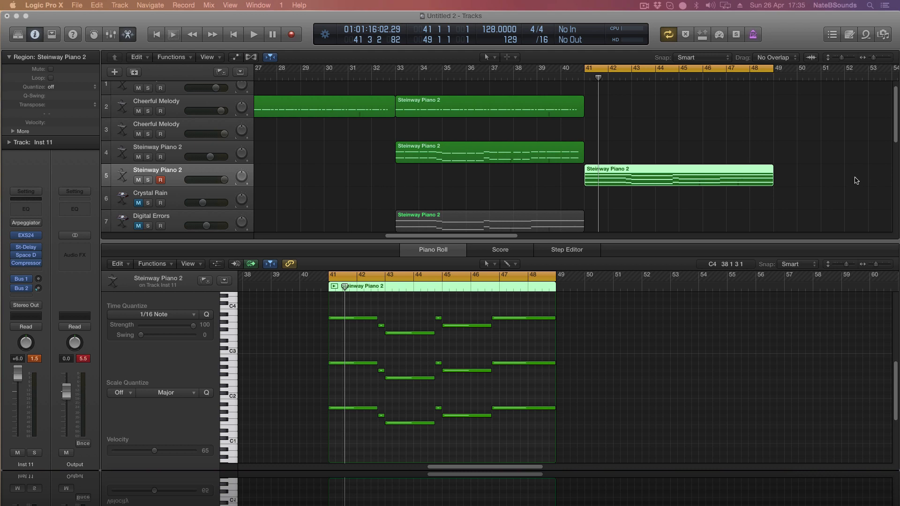
# - Delete the chord region at bar 41 on track 5 and loop bars 41 to 48 to rehearse a replacement part
pyautogui.click(728, 173)
pyautogui.press('Delete')
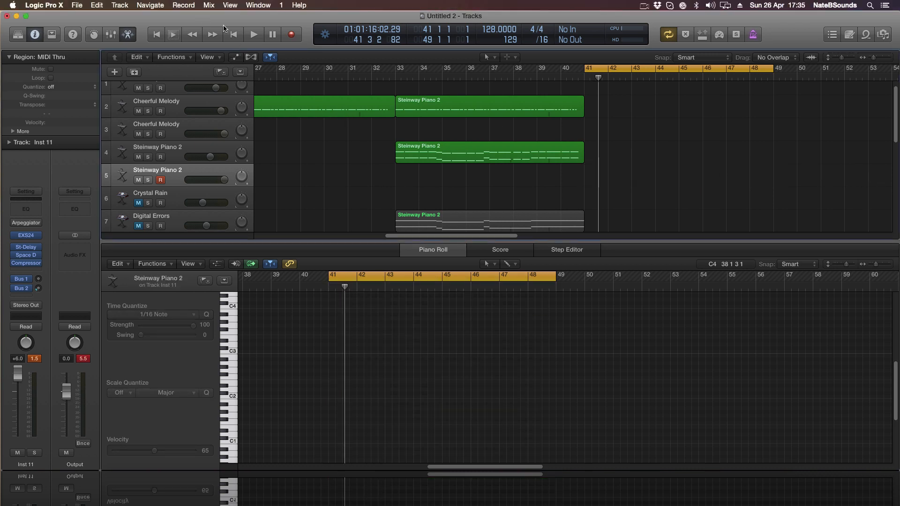
pyautogui.click(254, 38)
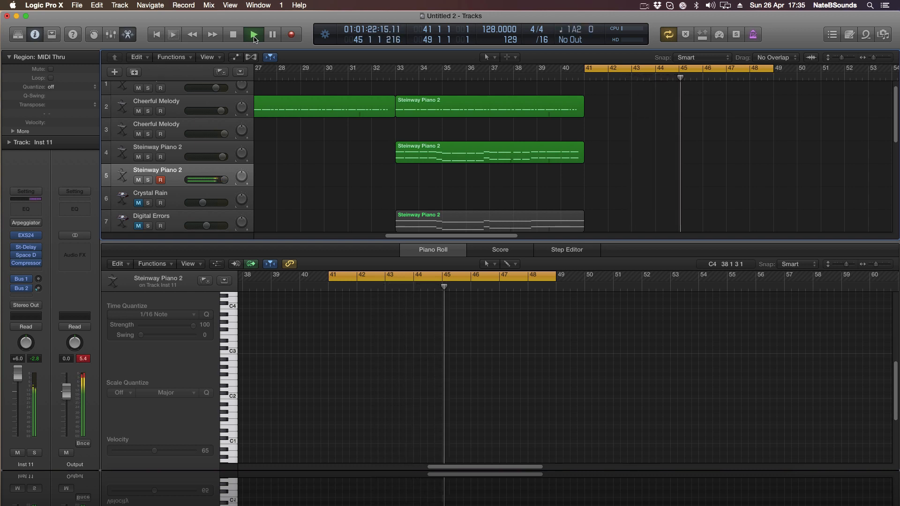
pyautogui.click(254, 39)
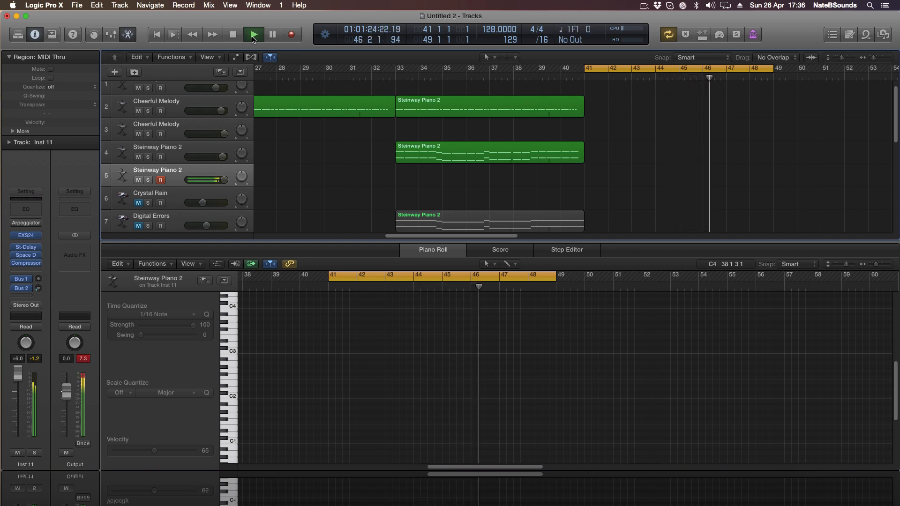
# - Examine the notes of the track 4 piano region at bar 33 in the Piano Roll as a reference
pyautogui.click(521, 153)
pyautogui.moveTo(443, 467); pyautogui.dragTo(412, 471)
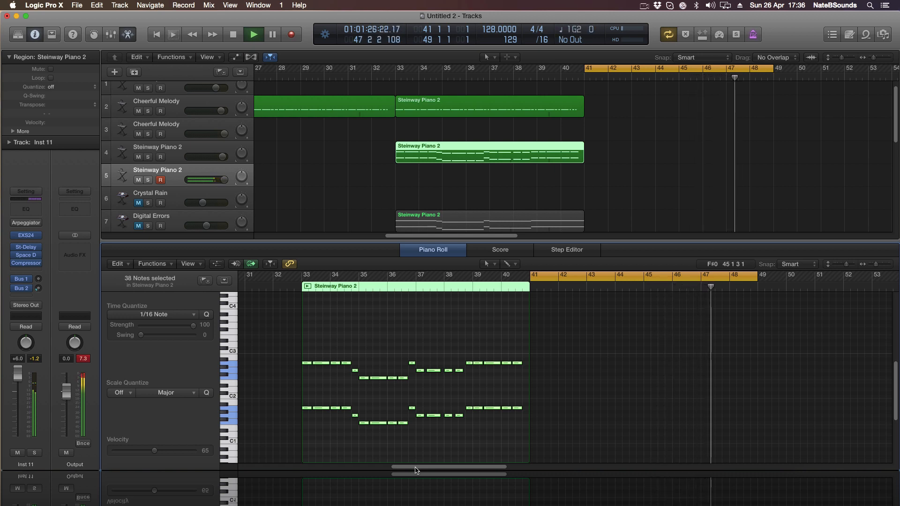
pyautogui.press('space')
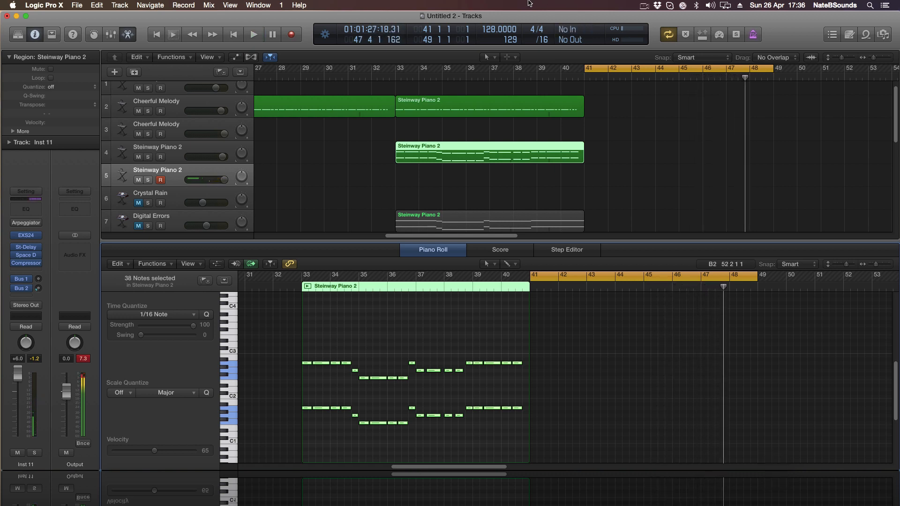
# - Record a new live piano chord part on track 5 over the looped bars 41 to 48
pyautogui.click(222, 174)
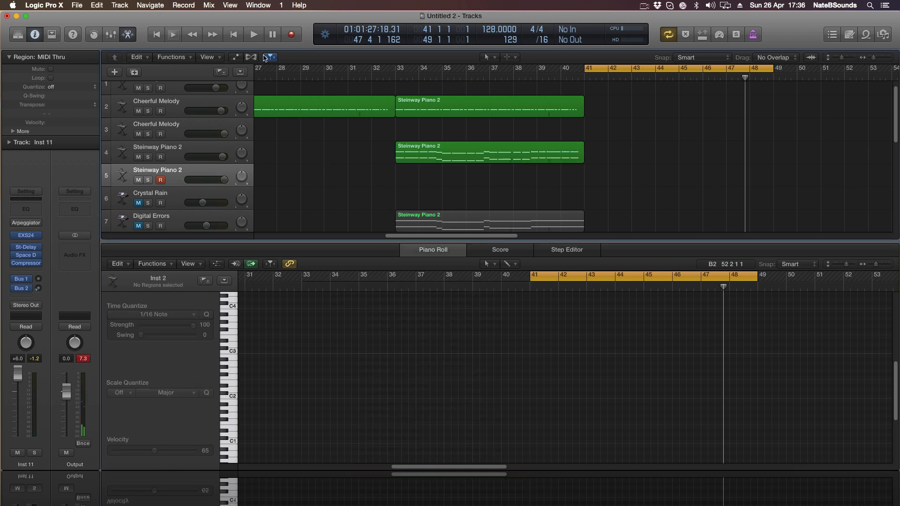
pyautogui.click(298, 36)
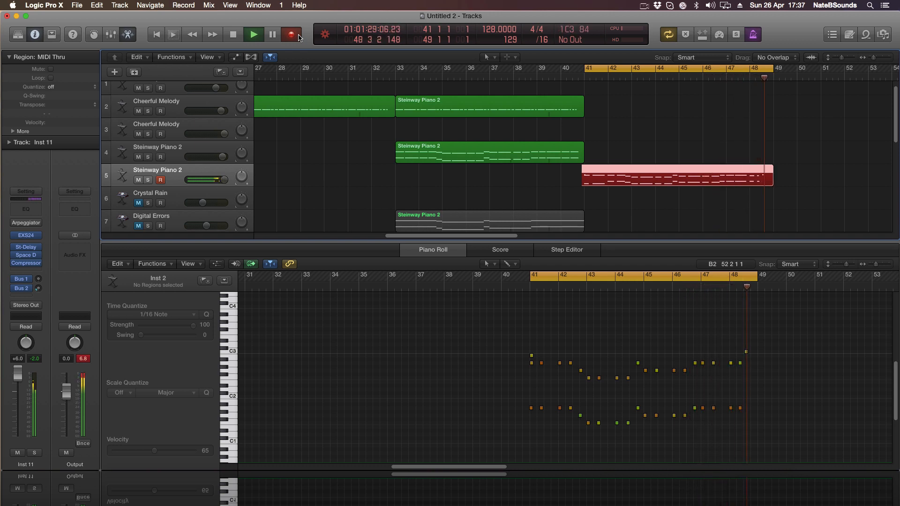
pyautogui.press('space')
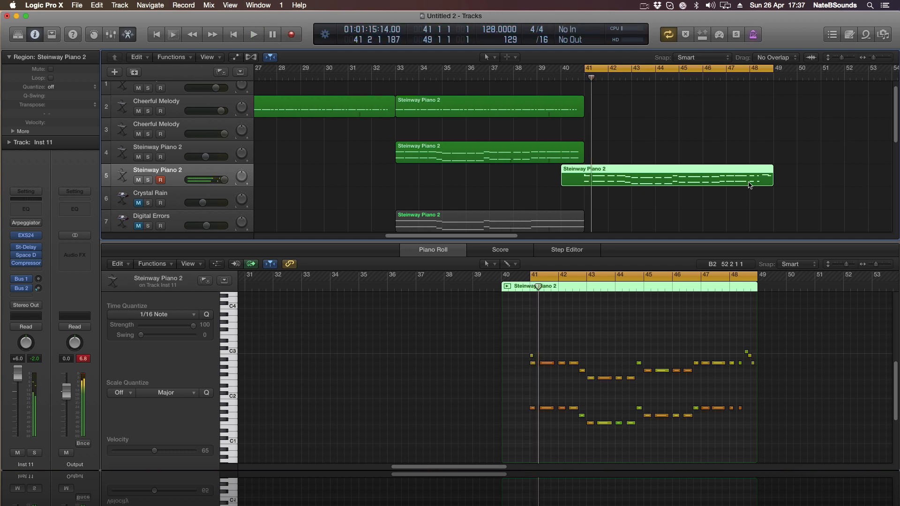
# - Delete the three stray notes at the end of the recorded part and quantize the remaining notes to 1/16
pyautogui.moveTo(754, 378); pyautogui.dragTo(748, 352)
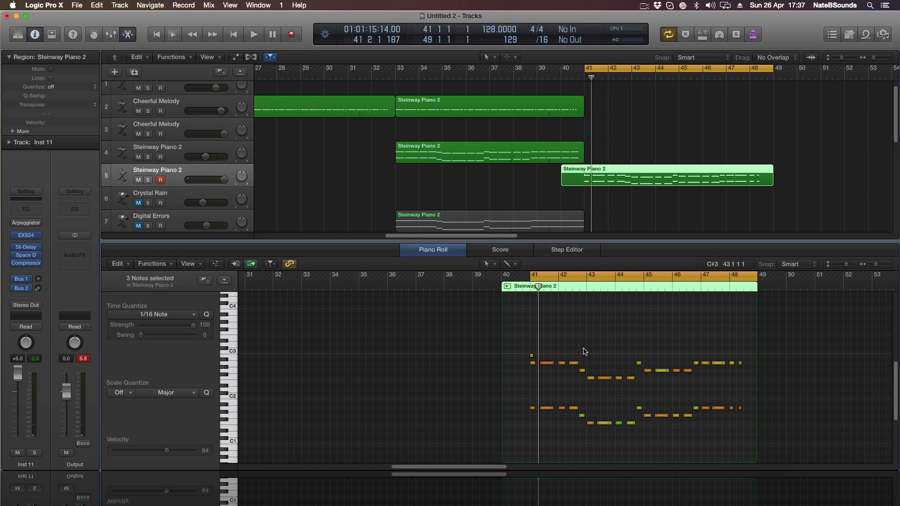
pyautogui.press('super+a')
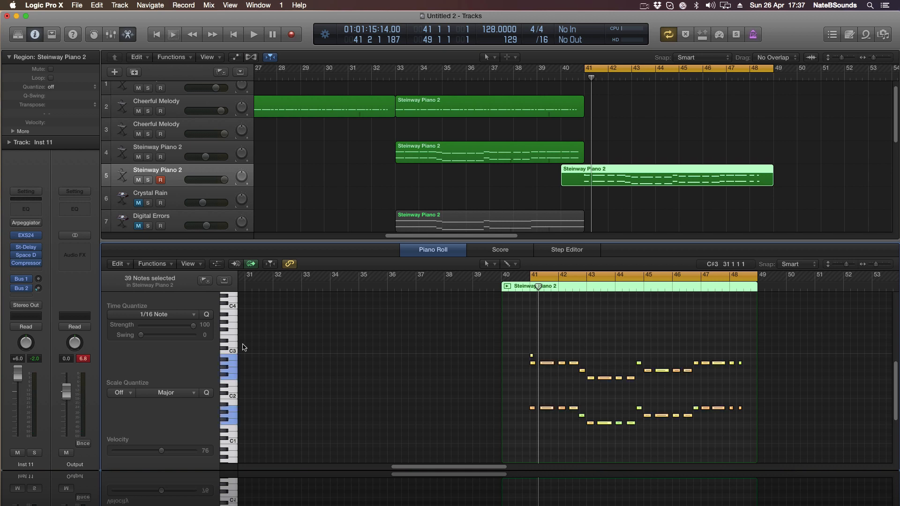
pyautogui.press('space')
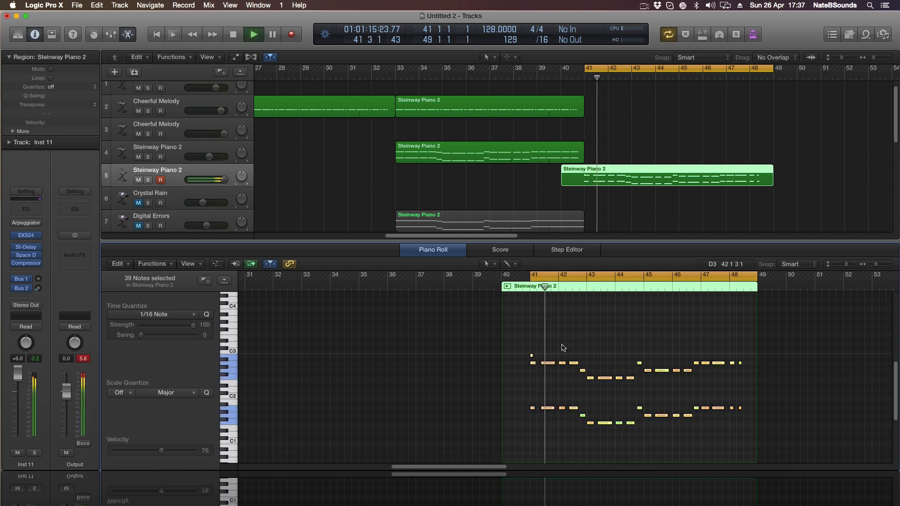
# - Remove the stray high note at bar 41 and trim the start of the recorded region to bar 41
pyautogui.press('space')
pyautogui.press('space')
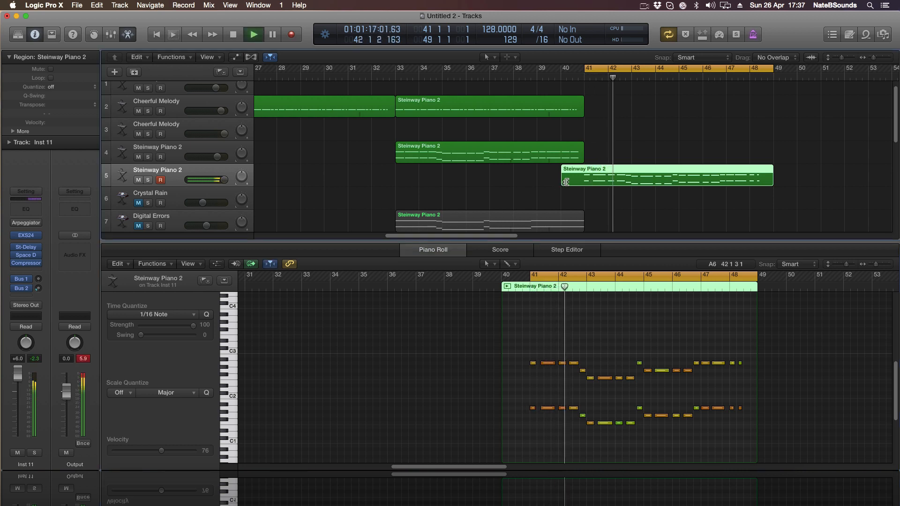
pyautogui.moveTo(564, 183); pyautogui.dragTo(587, 182)
pyautogui.click(783, 182)
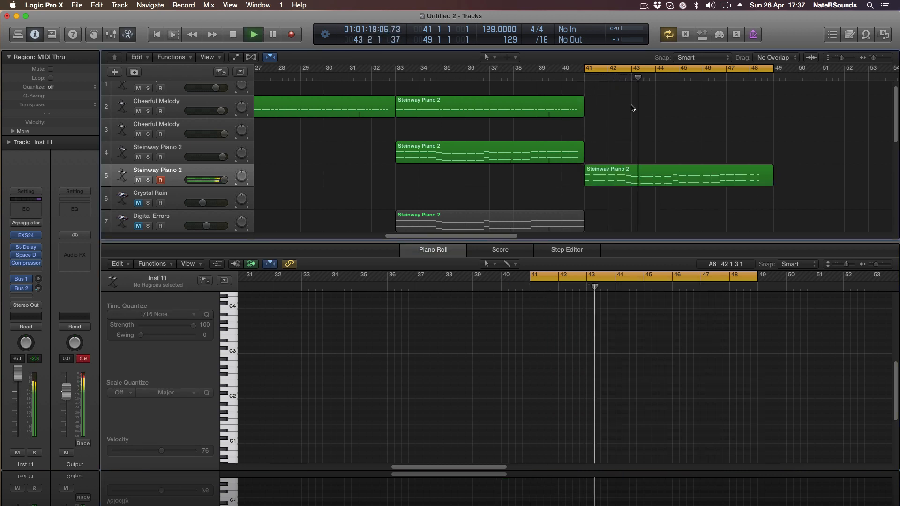
# - Compare the notes of the new track 5 region with those of the track 4 region at bar 33
pyautogui.click(643, 180)
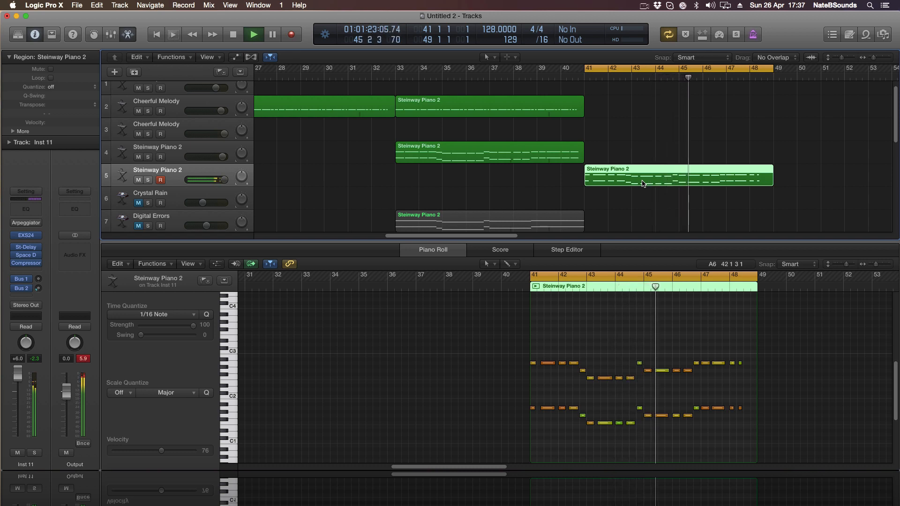
pyautogui.click(501, 162)
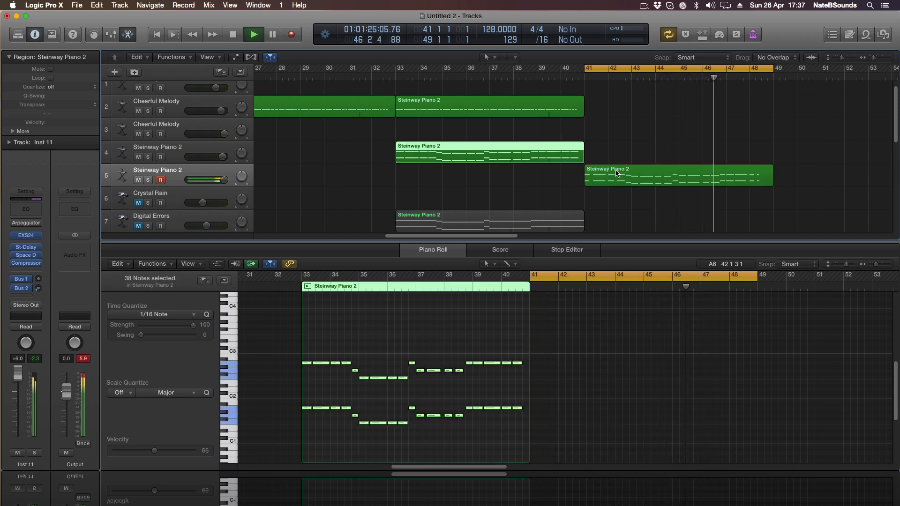
pyautogui.click(641, 177)
pyautogui.click(545, 159)
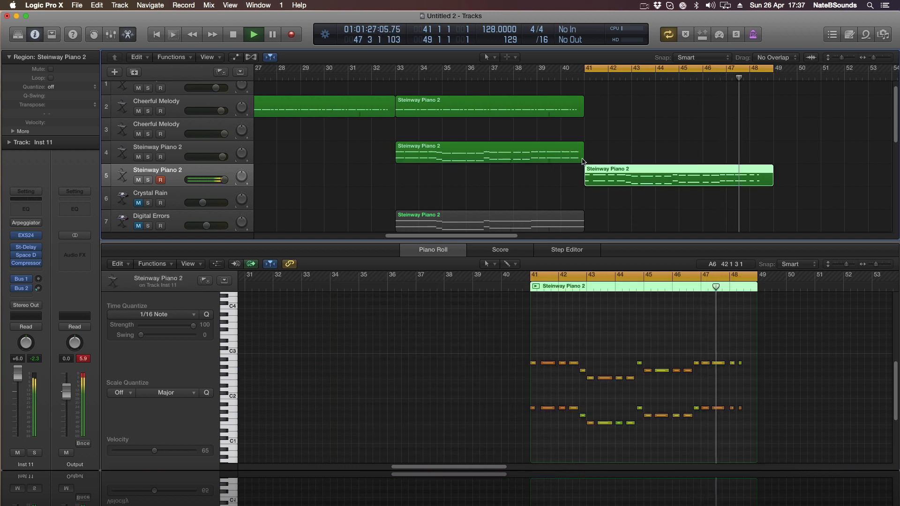
pyautogui.click(609, 172)
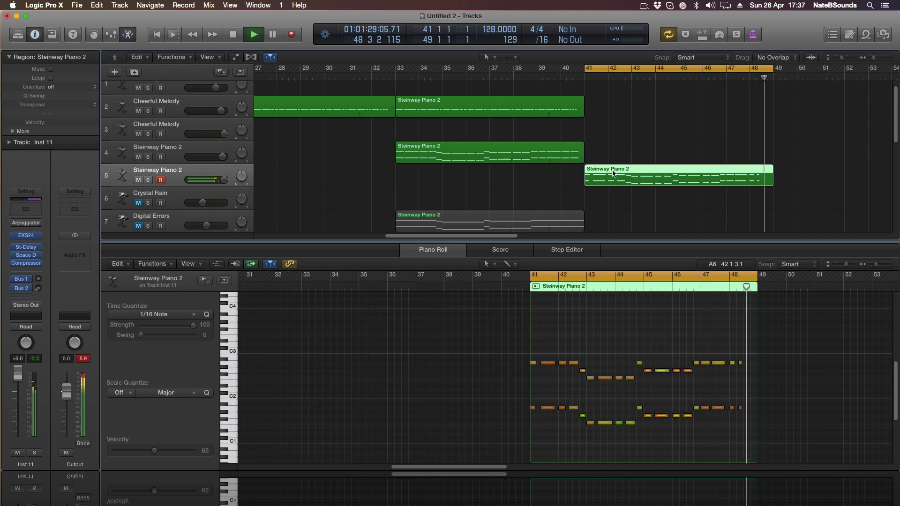
pyautogui.press('space')
pyautogui.click(532, 151)
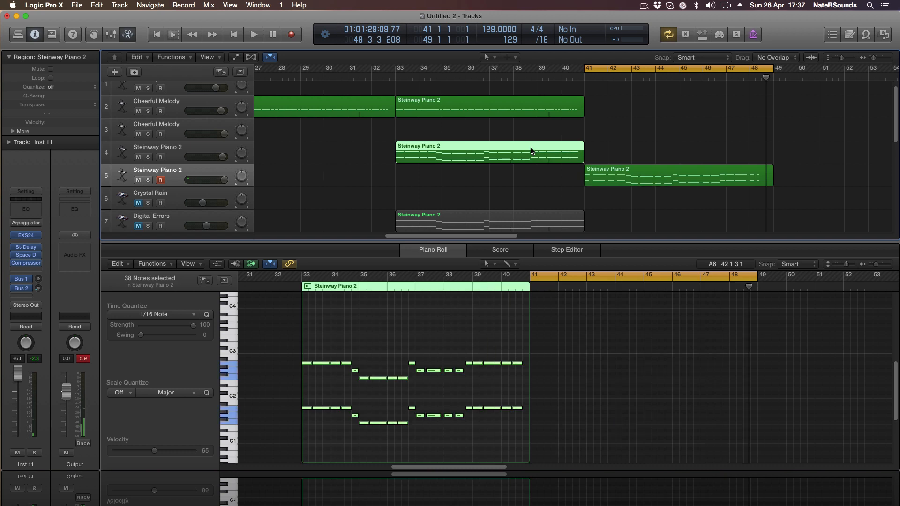
pyautogui.click(675, 173)
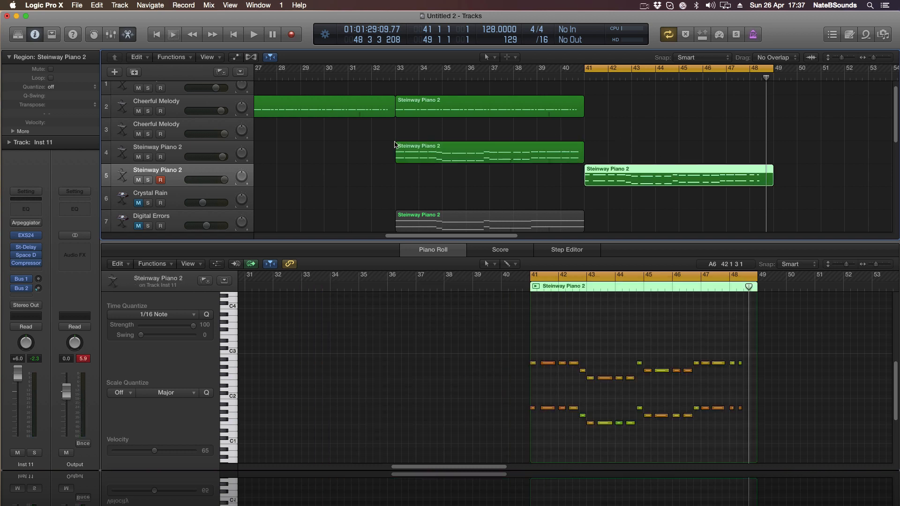
# - Play the loop with the recorded part and lower track 5's volume to +4.0 dB
pyautogui.press('space')
pyautogui.click(306, 177)
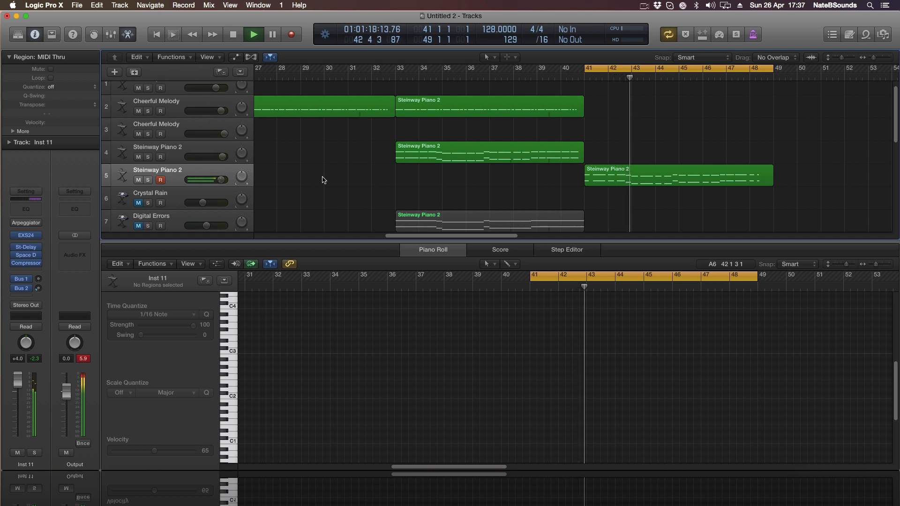
# - Switch off cycle playback, hide the piano roll and play the arrangement from bar 33 into the drop
pyautogui.press('space')
pyautogui.doubleClick(396, 77)
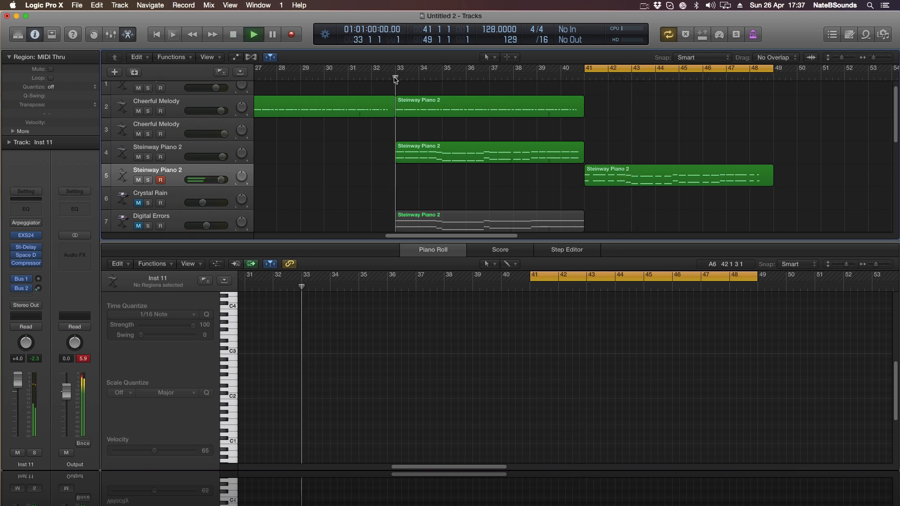
pyautogui.click(615, 69)
pyautogui.click(448, 254)
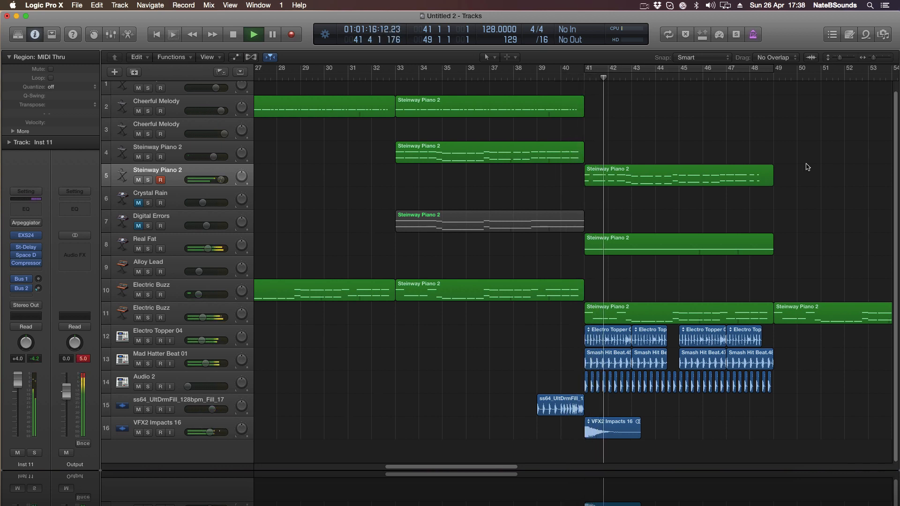
# - Copy the drop's Steinway Piano 2 (track 5), Real Fat and drum regions from bar 41 to bar 49
pyautogui.moveTo(874, 58); pyautogui.dragTo(858, 72)
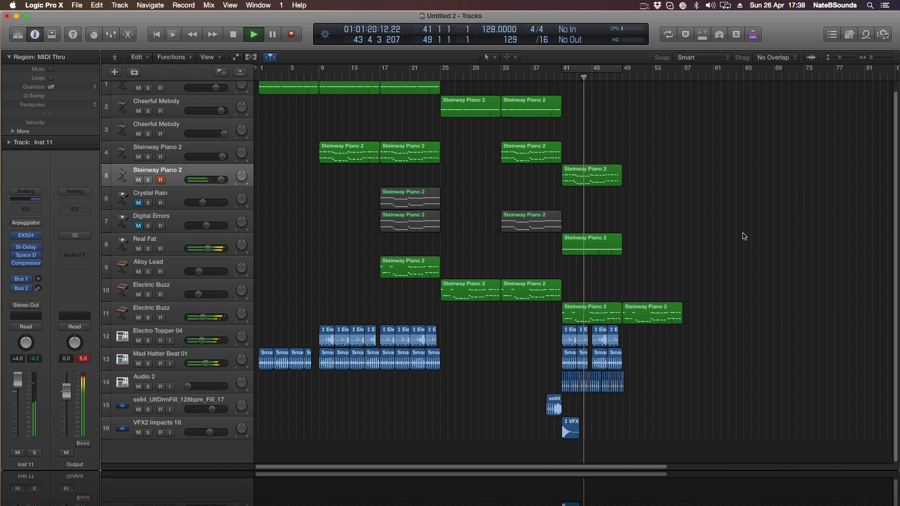
pyautogui.moveTo(649, 247); pyautogui.dragTo(639, 183)
pyautogui.click(641, 385)
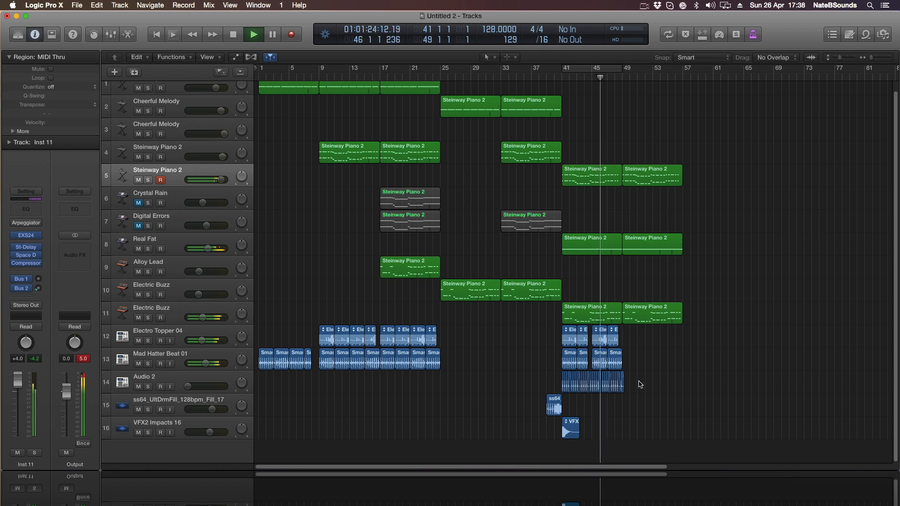
pyautogui.moveTo(640, 385); pyautogui.dragTo(627, 338)
# - Copy the Cheerful Melody region on track 2 from bar 33 to bar 49
pyautogui.click(545, 111)
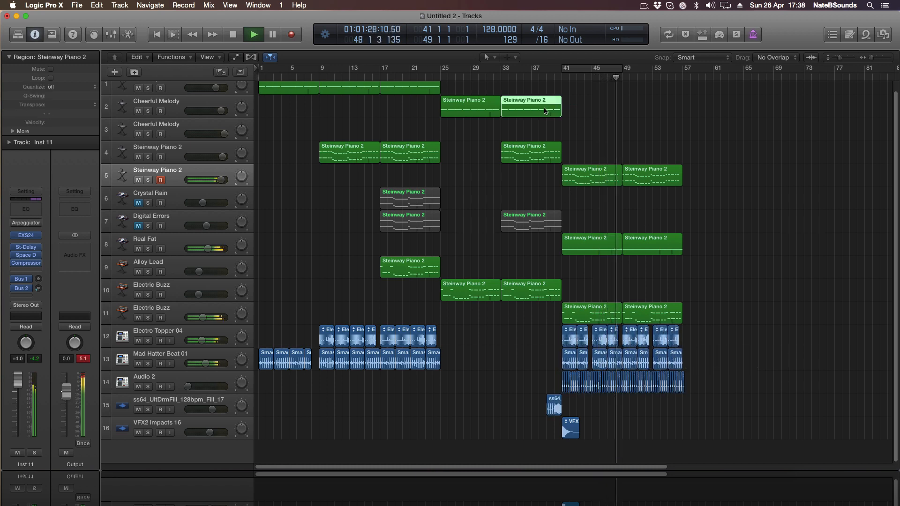
pyautogui.moveTo(545, 112); pyautogui.dragTo(667, 112)
pyautogui.press('Return')
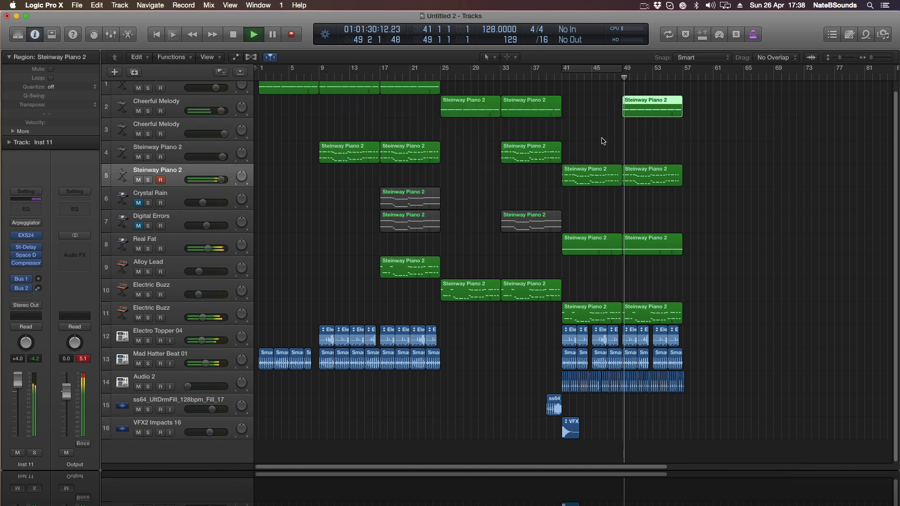
pyautogui.click(607, 138)
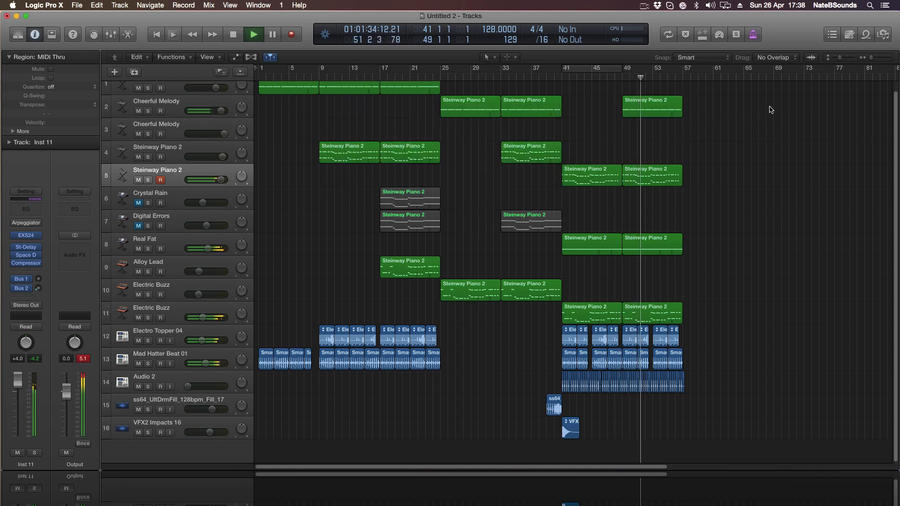
# - Copy the regions at bars 41–56 on track 5, Mad Hatter Beat 01 and Audio 2 to bar 57
pyautogui.moveTo(872, 57); pyautogui.dragTo(875, 57)
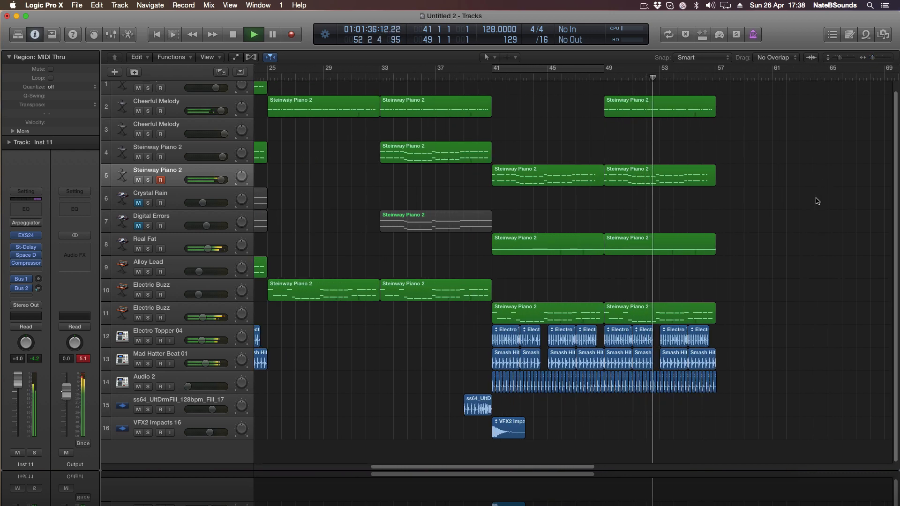
pyautogui.moveTo(782, 206); pyautogui.dragTo(777, 178)
pyautogui.click(501, 362)
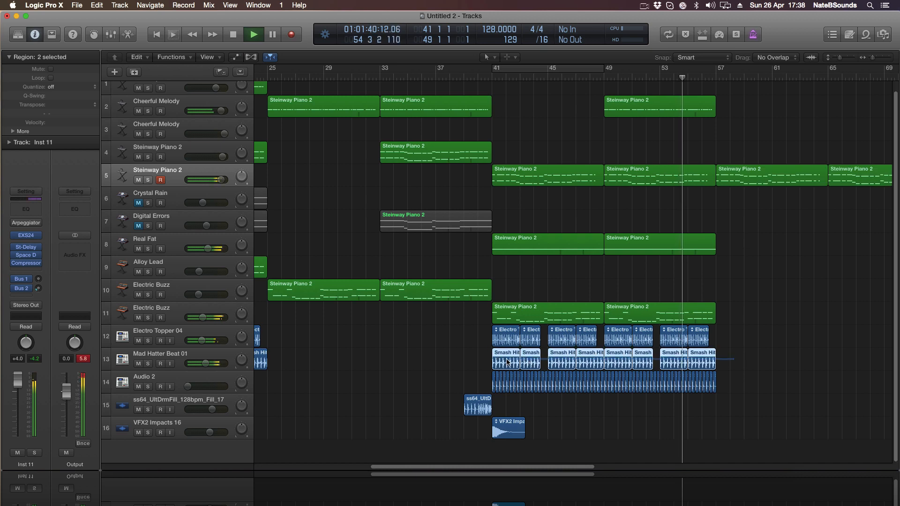
pyautogui.moveTo(488, 375); pyautogui.dragTo(758, 391)
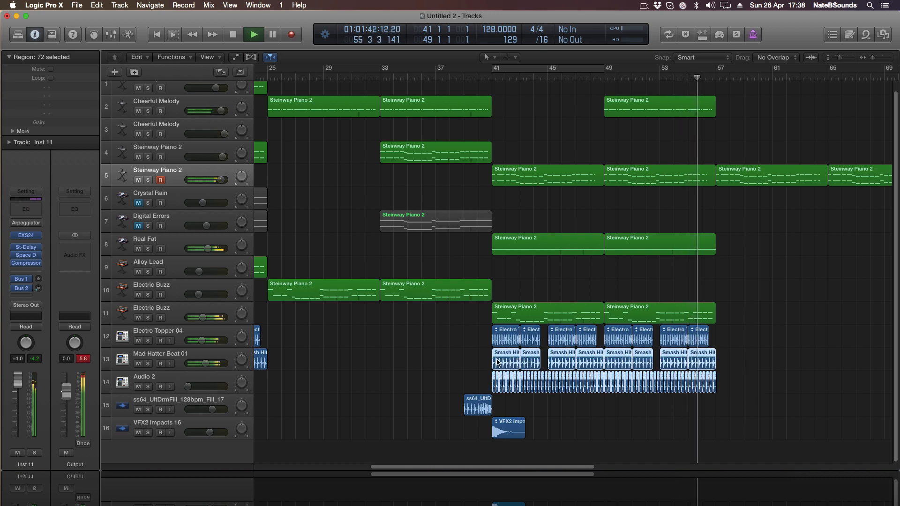
pyautogui.moveTo(534, 362); pyautogui.dragTo(758, 364)
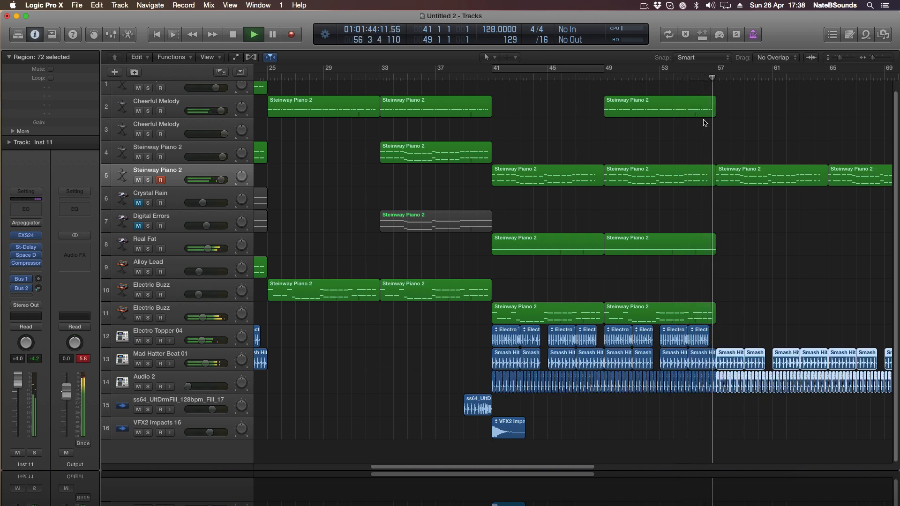
# - Copy the VFX2 Impacts 16 region from bar 41 to bars 49 and 57
pyautogui.click(687, 78)
pyautogui.click(509, 431)
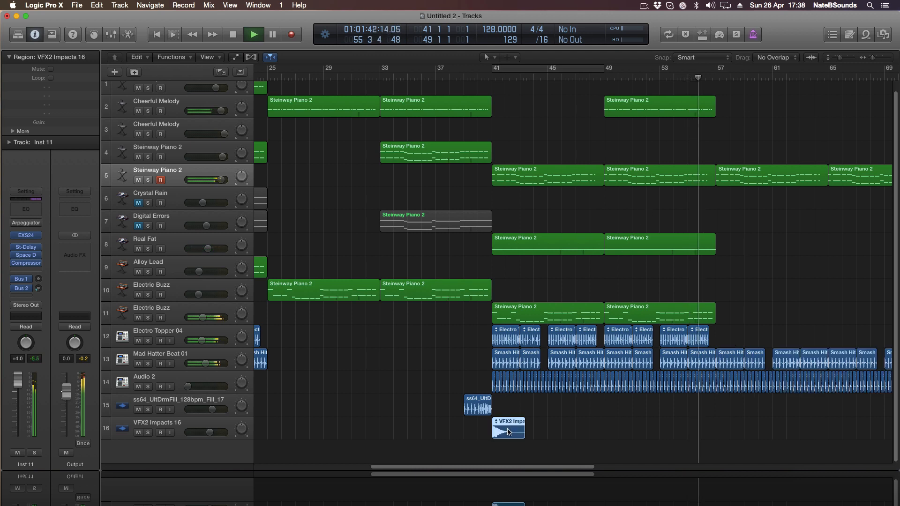
pyautogui.moveTo(535, 432); pyautogui.dragTo(622, 428)
pyautogui.moveTo(623, 428); pyautogui.dragTo(732, 430)
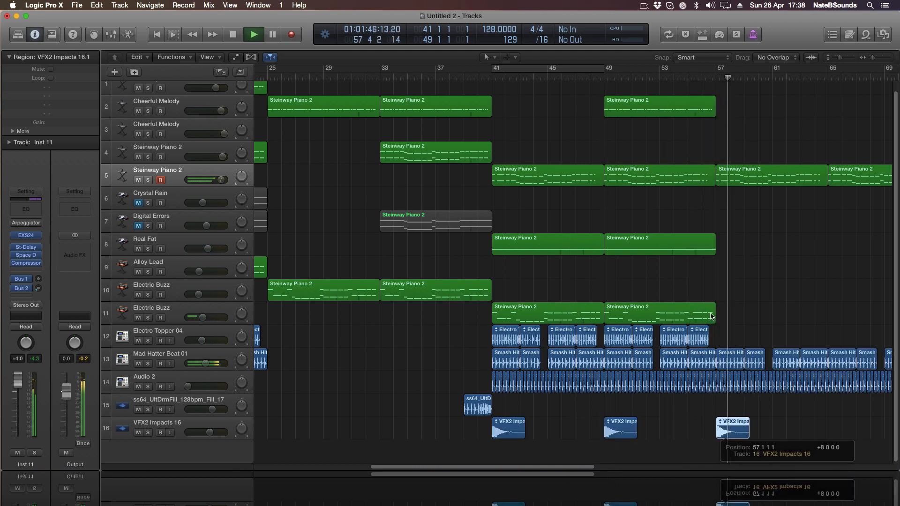
# - Copy the two Real Fat regions to bar 57 and replay the transition into that bar
pyautogui.moveTo(617, 252); pyautogui.dragTo(592, 251)
pyautogui.moveTo(592, 251); pyautogui.dragTo(802, 254)
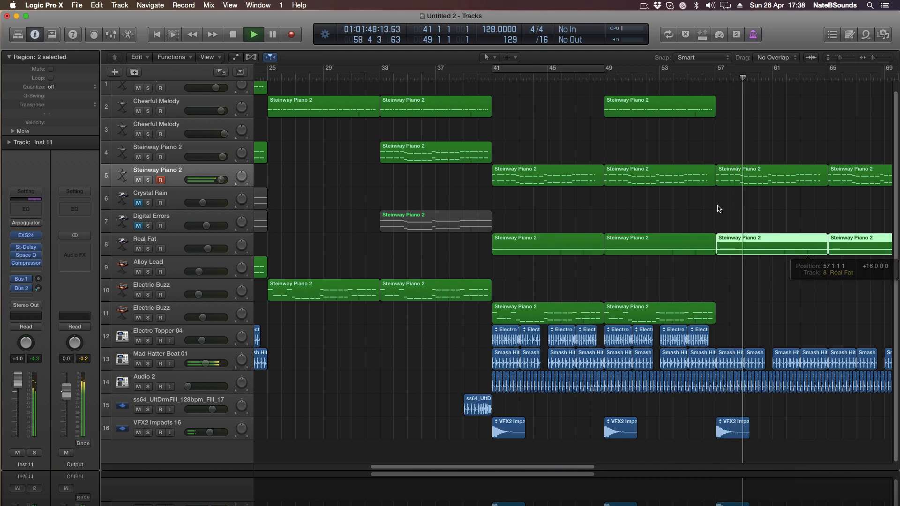
pyautogui.click(718, 208)
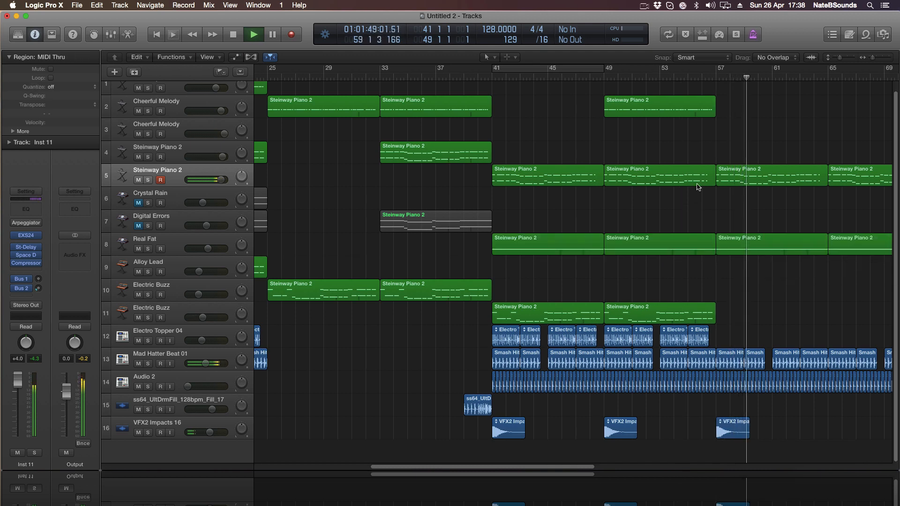
pyautogui.click(701, 78)
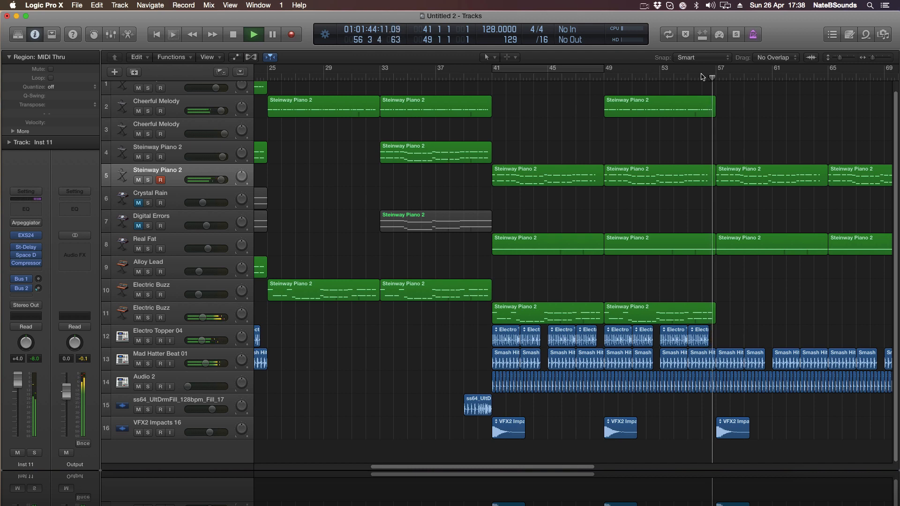
# - Copy the VFX2 Impacts 16 region from bar 41 to bar 25 and play the transition into it
pyautogui.click(487, 78)
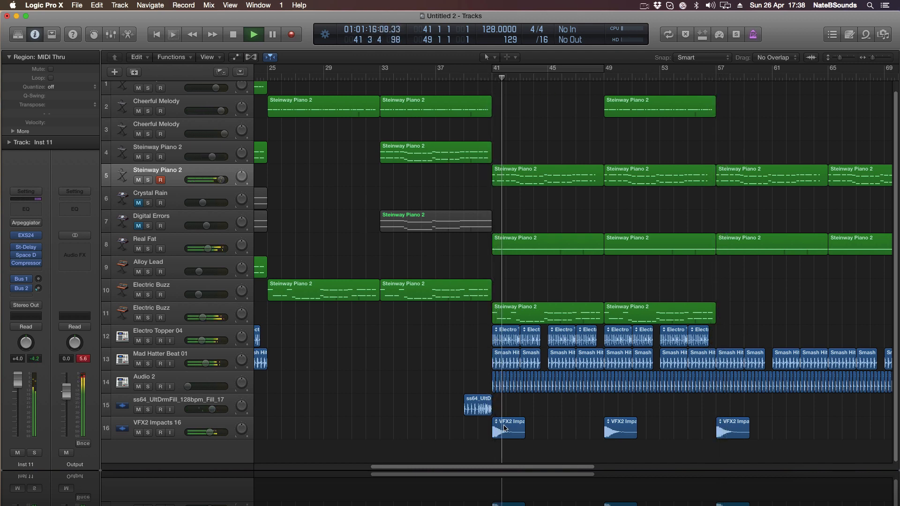
pyautogui.moveTo(523, 426); pyautogui.dragTo(271, 427)
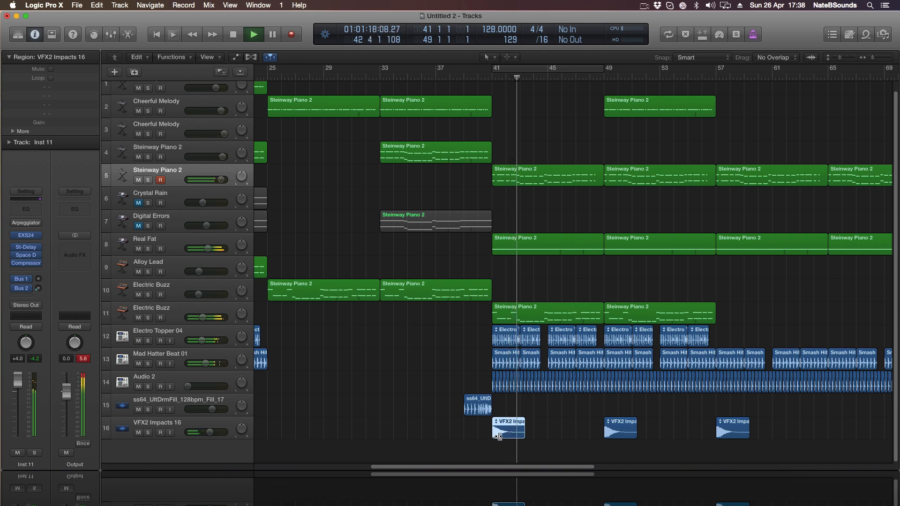
pyautogui.moveTo(495, 429); pyautogui.dragTo(271, 429)
pyautogui.press('space')
pyautogui.hscroll(-10, 431, 79)
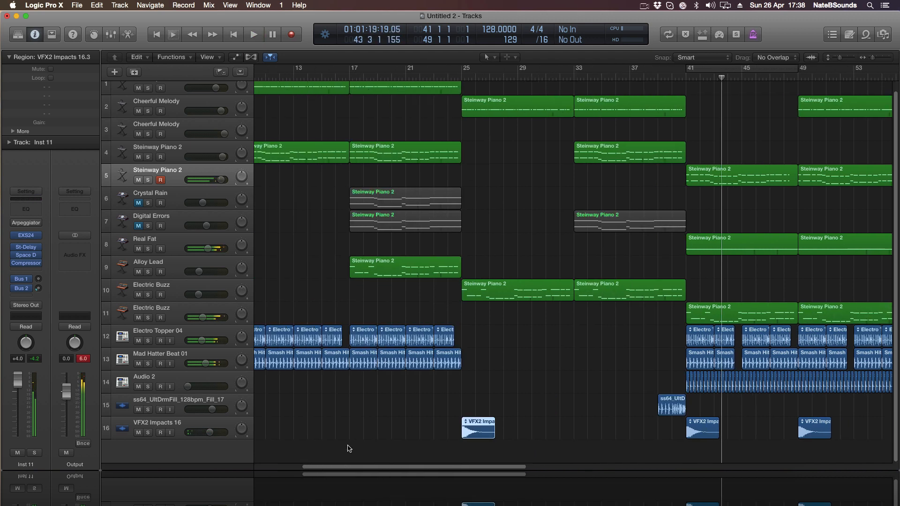
pyautogui.click(430, 79)
pyautogui.press('space')
pyautogui.click(306, 228)
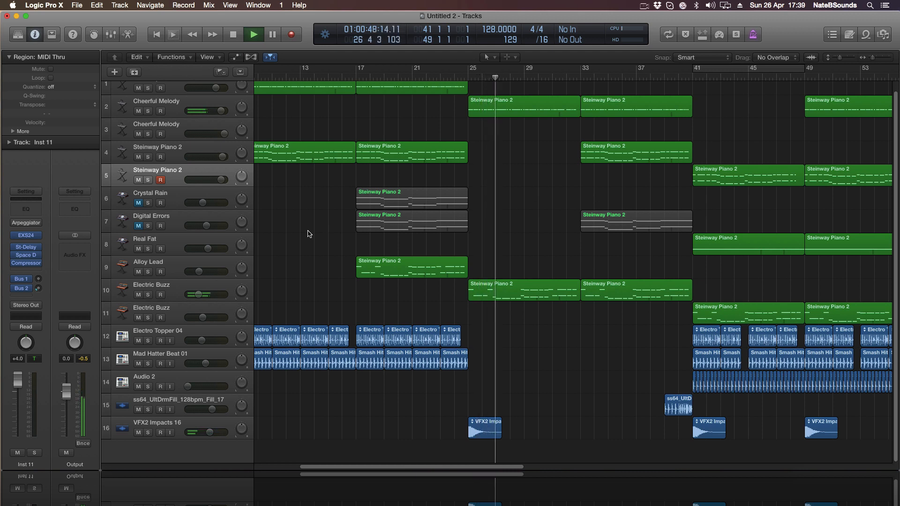
# - Add a Stereo Delay with its default settings to the VFX2 Impacts 16 track and set its volume to -1.3 dB
pyautogui.click(187, 420)
pyautogui.click(25, 279)
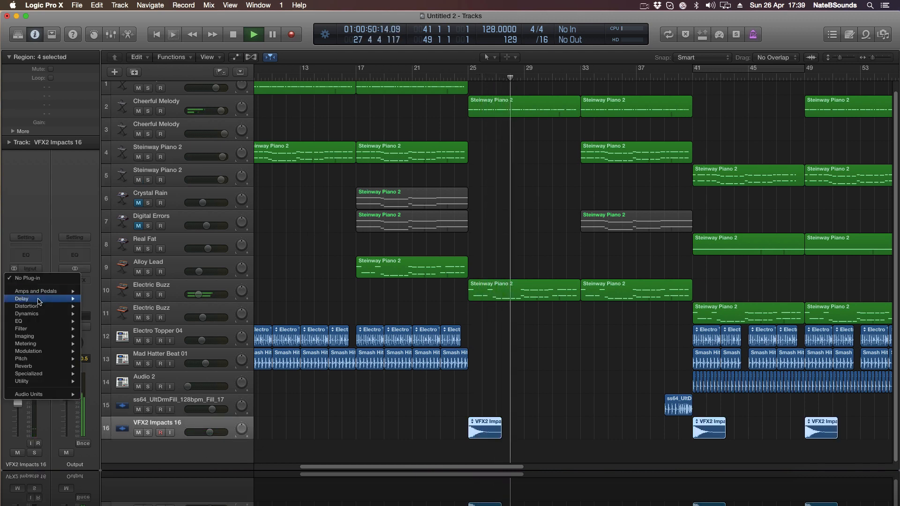
pyautogui.click(136, 322)
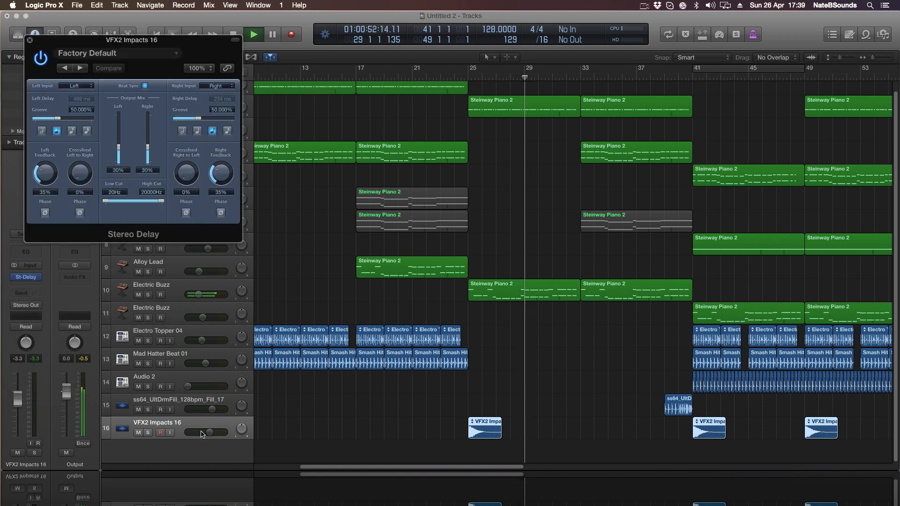
pyautogui.moveTo(211, 433); pyautogui.dragTo(213, 433)
pyautogui.click(30, 40)
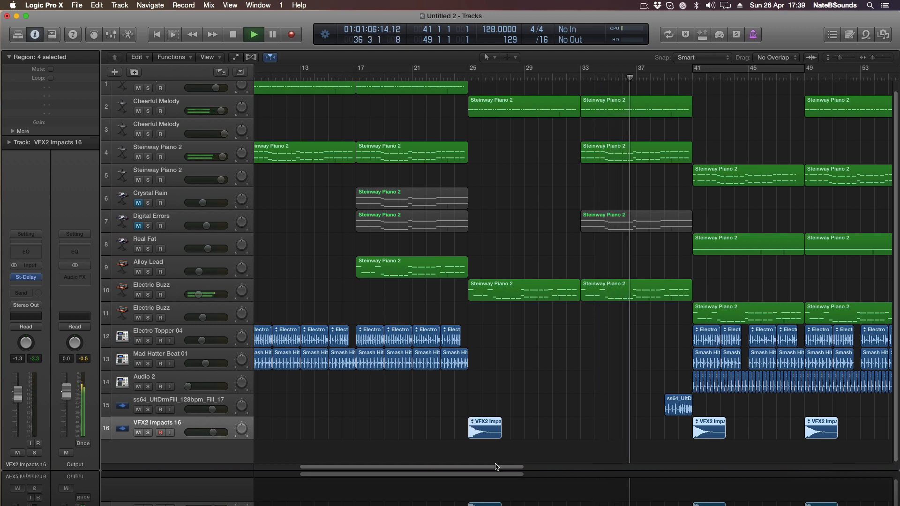
# - Listen through the extended drop up to bar 57, stop playback and review the track arrangement
pyautogui.hscroll(5, 397, 362)
pyautogui.click(398, 363)
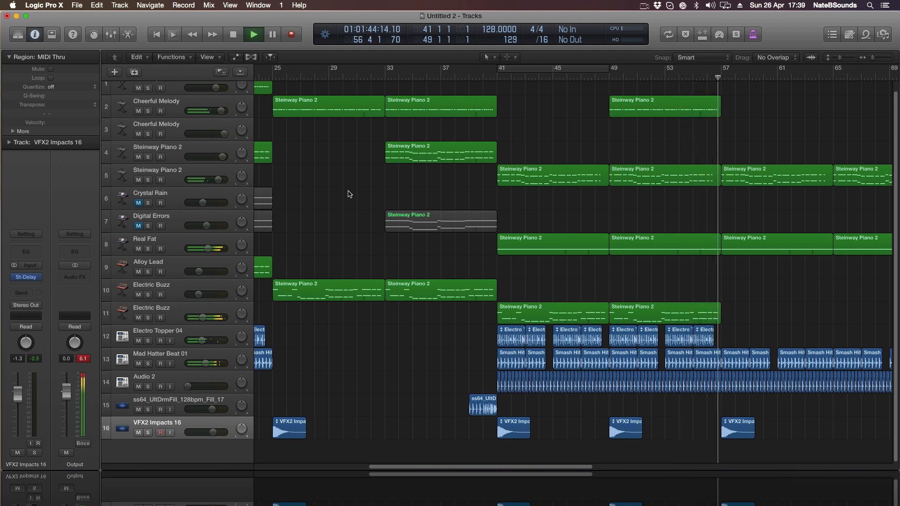
pyautogui.press('space')
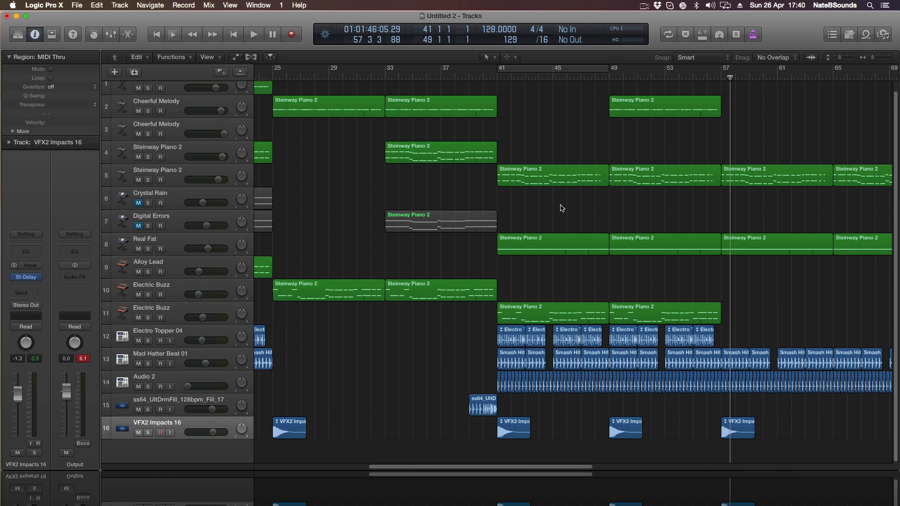
pyautogui.scroll(1, 422, 255)
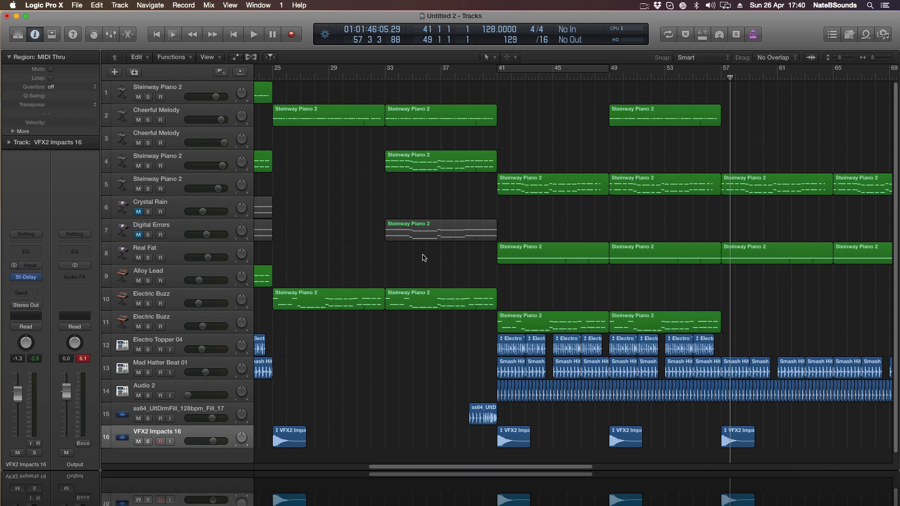